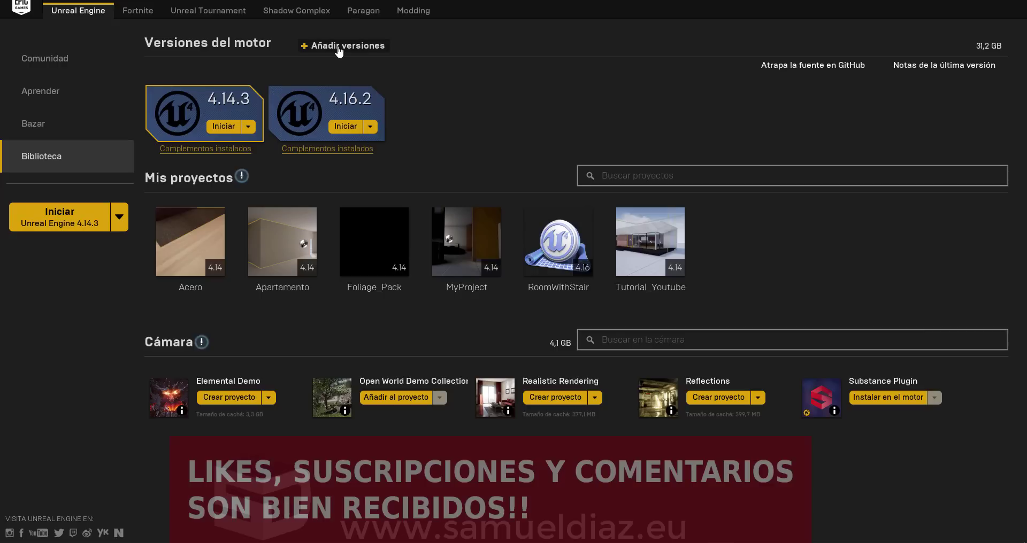
- Remove the temporary 4.15.3 engine entry from the library and launch Unreal Engine 4.16.2
click(361, 49)
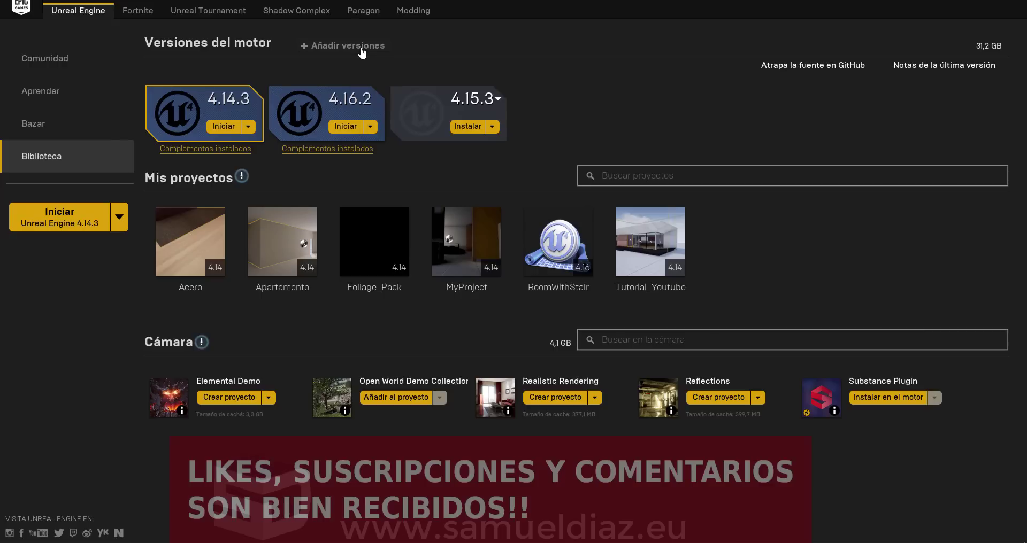
click(493, 101)
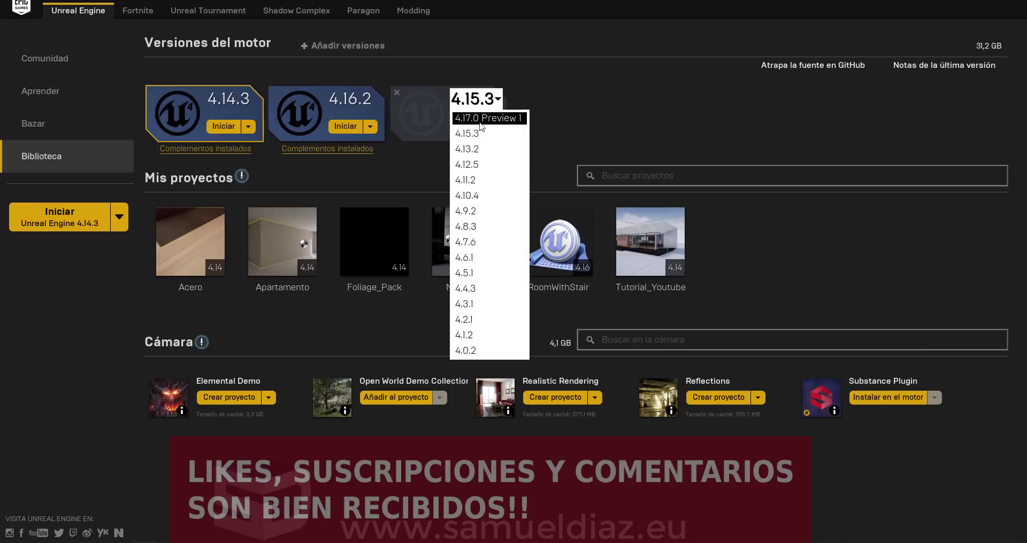
click(419, 122)
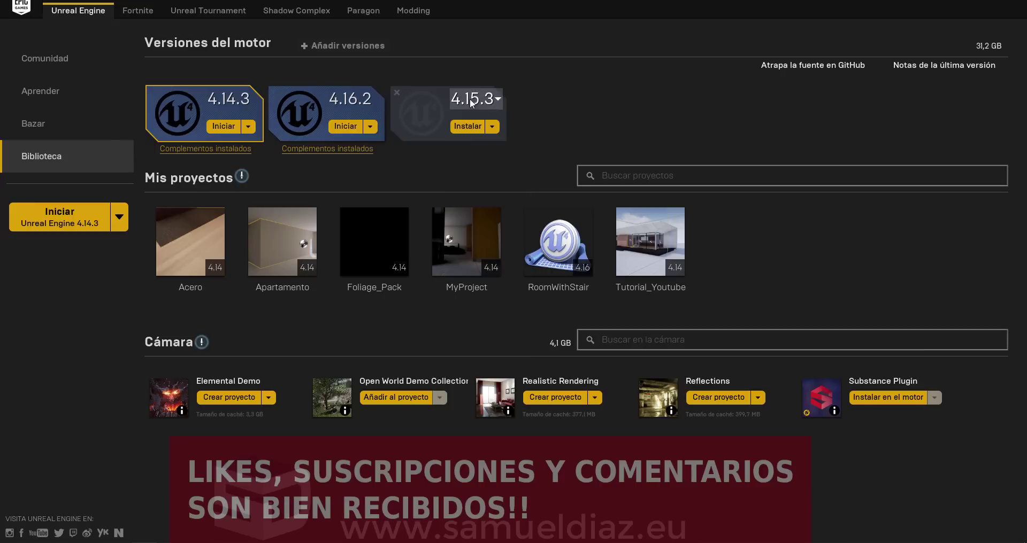
click(410, 94)
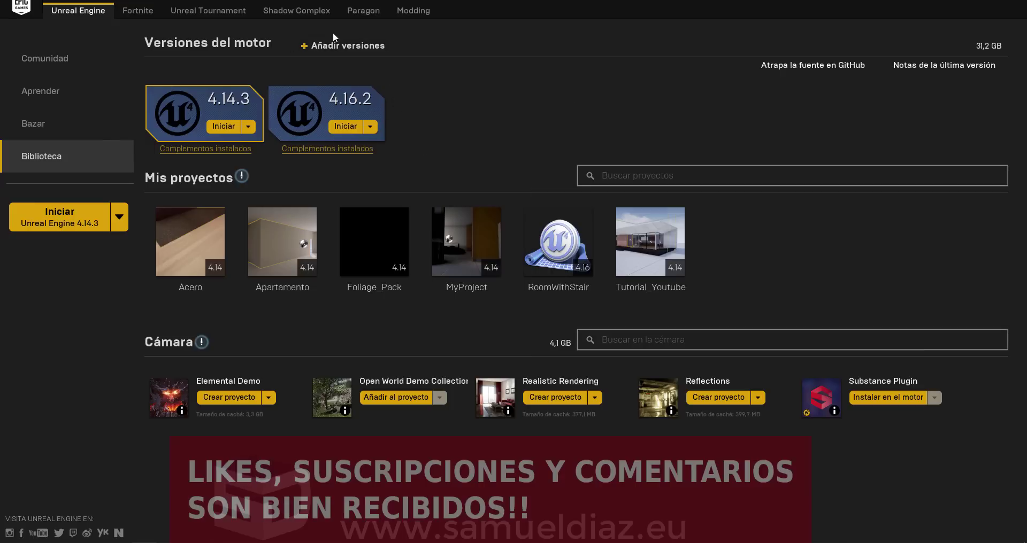
click(345, 128)
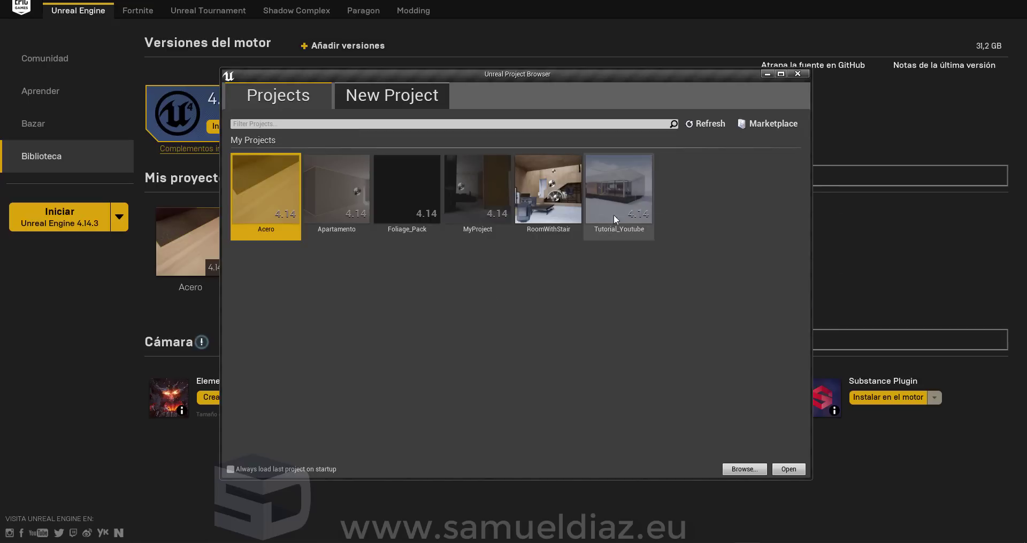
- Open the Tutorial_Youtube project from the Project Browser as a converted copy
click(633, 226)
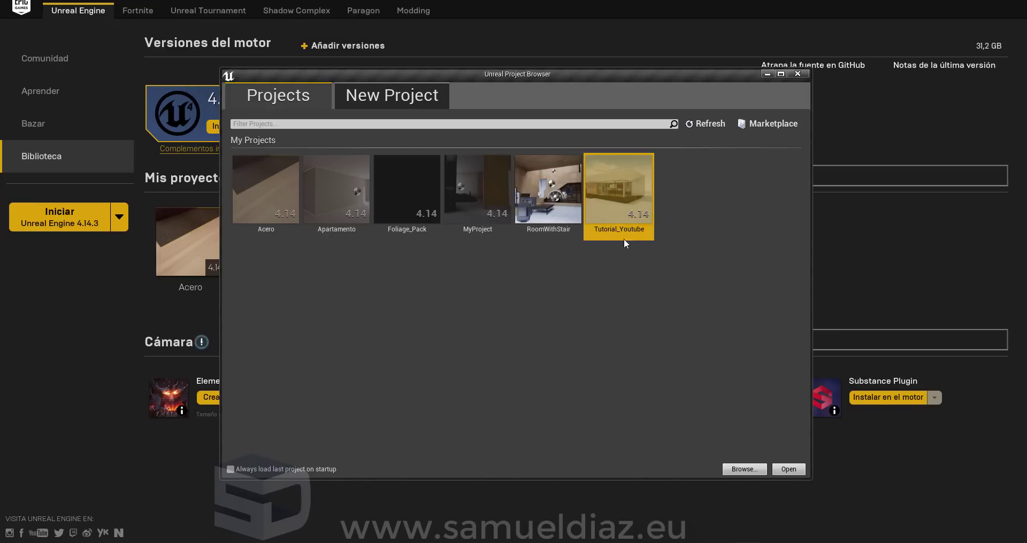
click(789, 469)
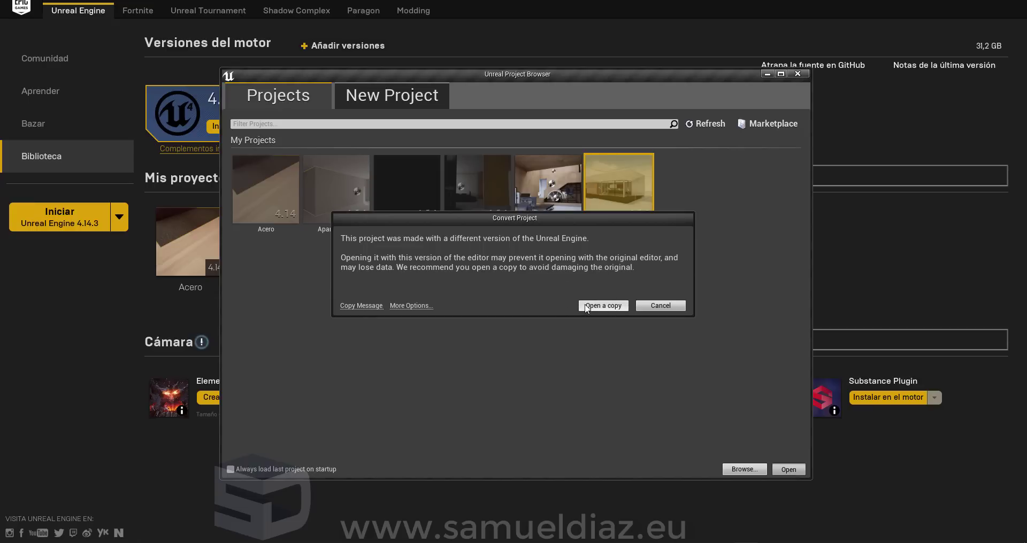
click(618, 306)
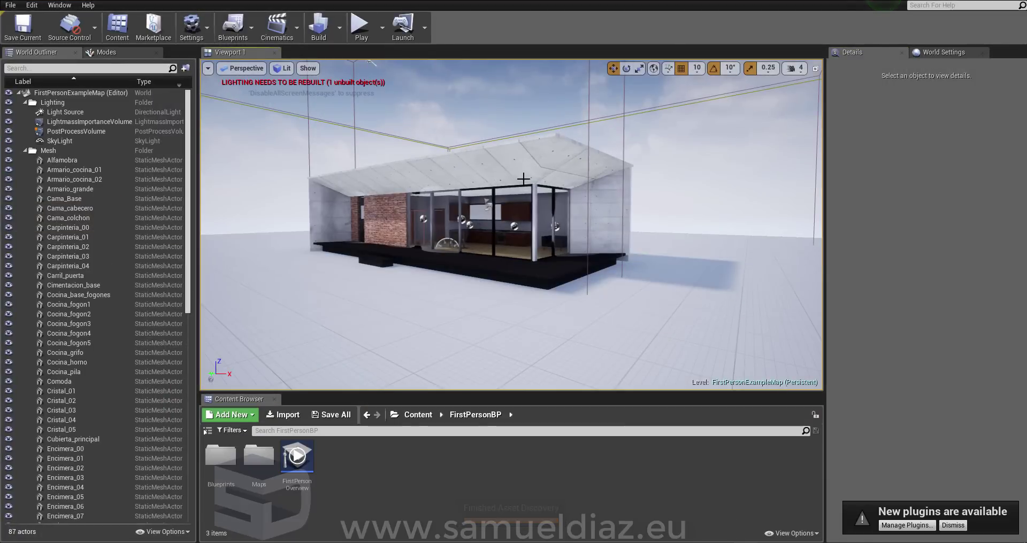
- Collapse the Mesh folder in the World Outliner and bring the camera closer to the house
mouse_move(581, 290)
mouse_down()
mouse_move(562, 268)
mouse_move(498, 245)
mouse_up()
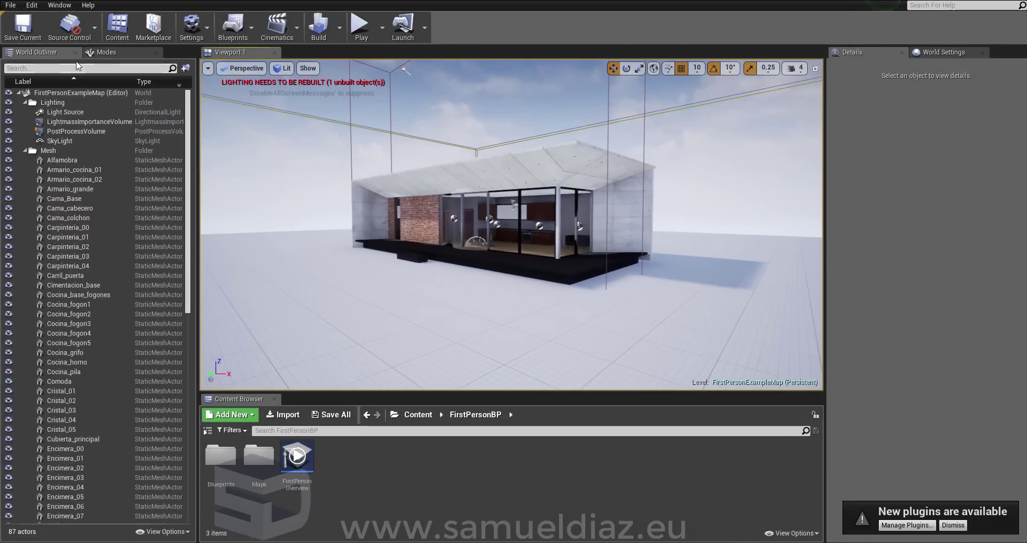
click(29, 151)
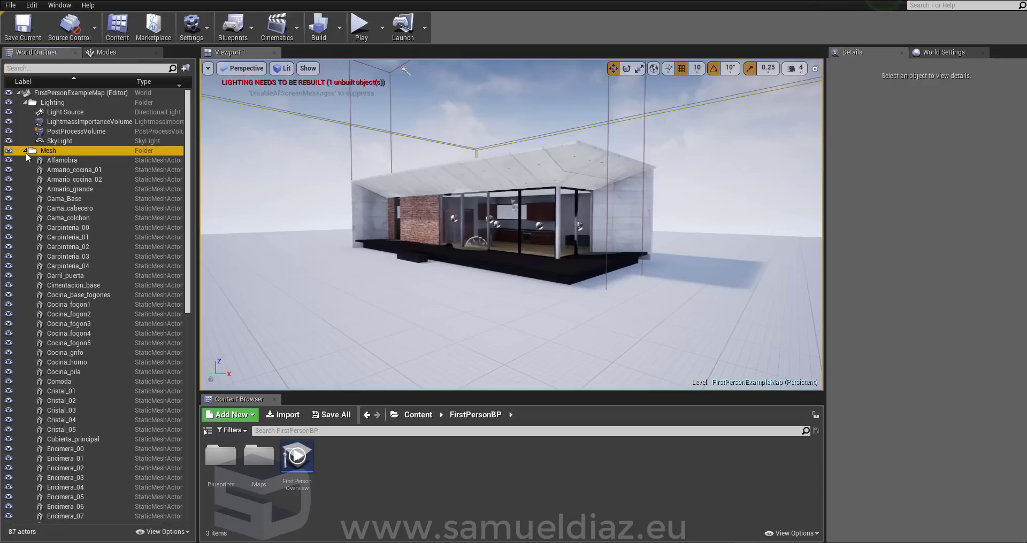
click(25, 151)
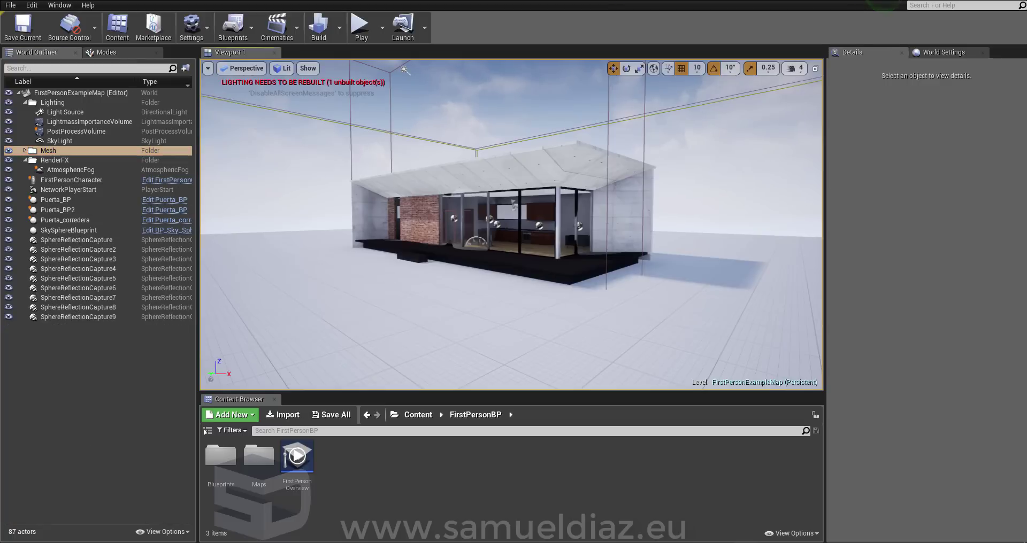
drag(390, 279, 389, 257)
right_drag(390, 257, 389, 299)
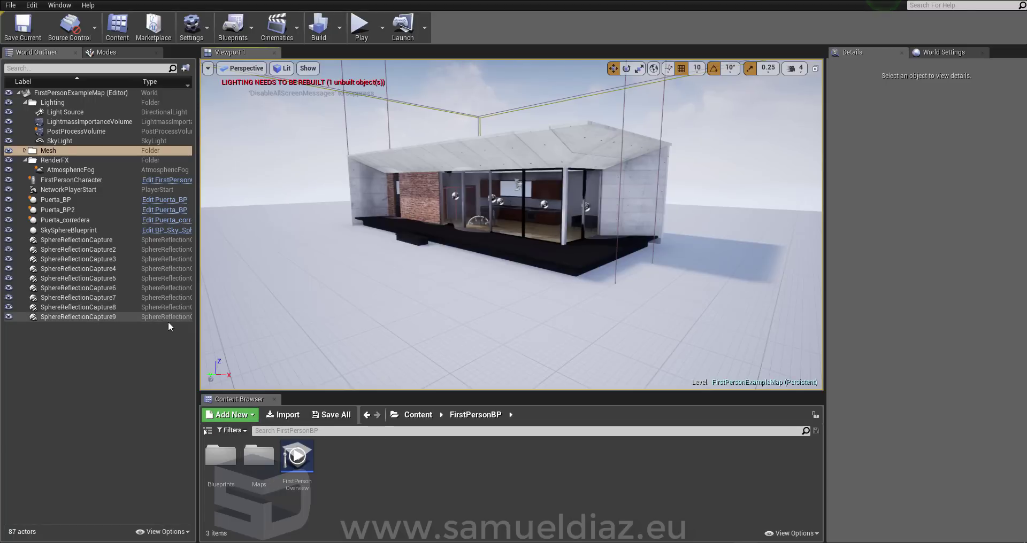
- Float the Modes panel out and re-dock it beside the World Outliner
mouse_move(114, 50)
mouse_down()
mouse_move(407, 137)
mouse_move(689, 45)
mouse_up()
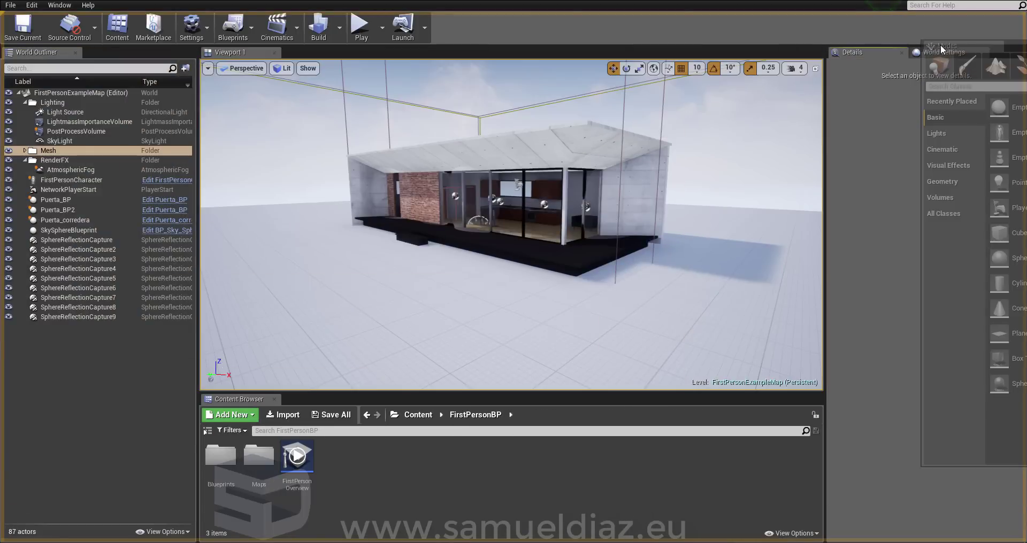
mouse_move(746, 53)
mouse_down()
mouse_move(395, 94)
mouse_move(406, 58)
mouse_up()
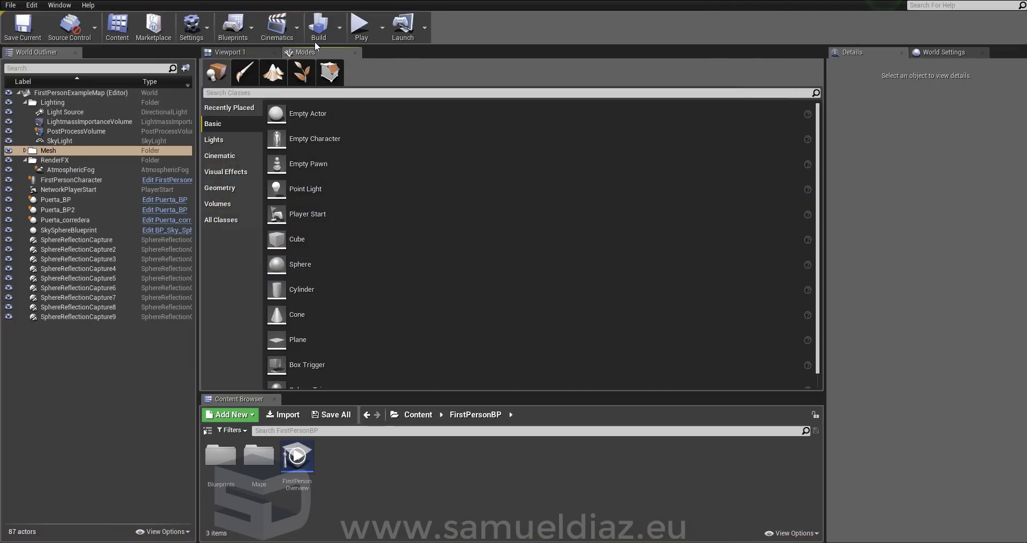
mouse_move(314, 54)
mouse_down()
mouse_move(132, 63)
mouse_move(130, 49)
mouse_up()
click(36, 52)
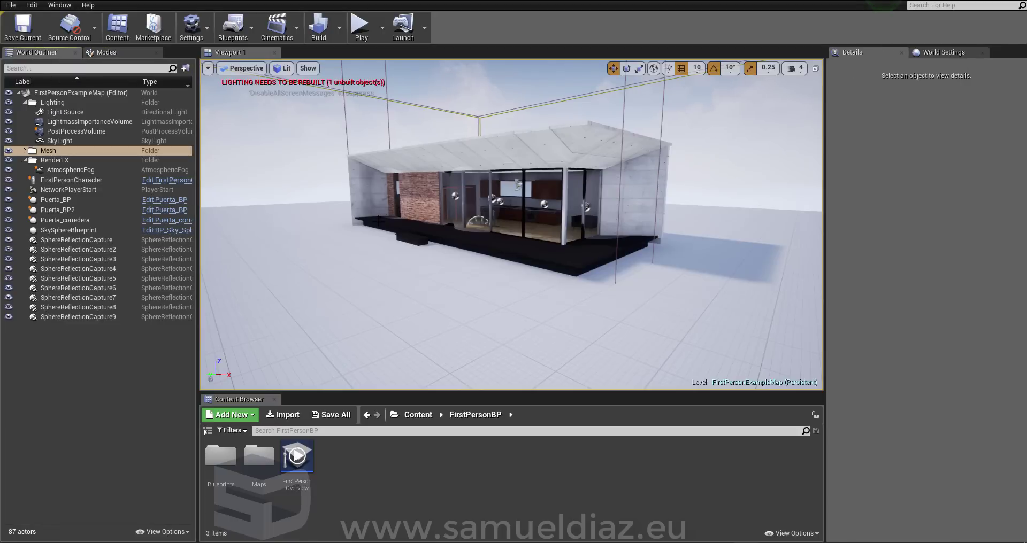
- Orbit around the house and select the Lighting folder in the outliner
right_drag(427, 210, 454, 208)
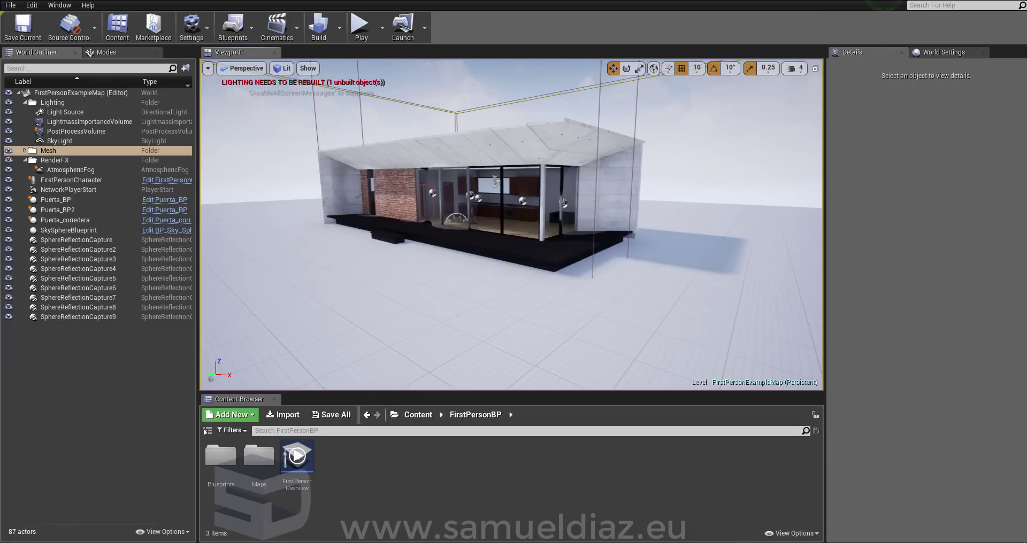
drag(764, 196, 764, 155)
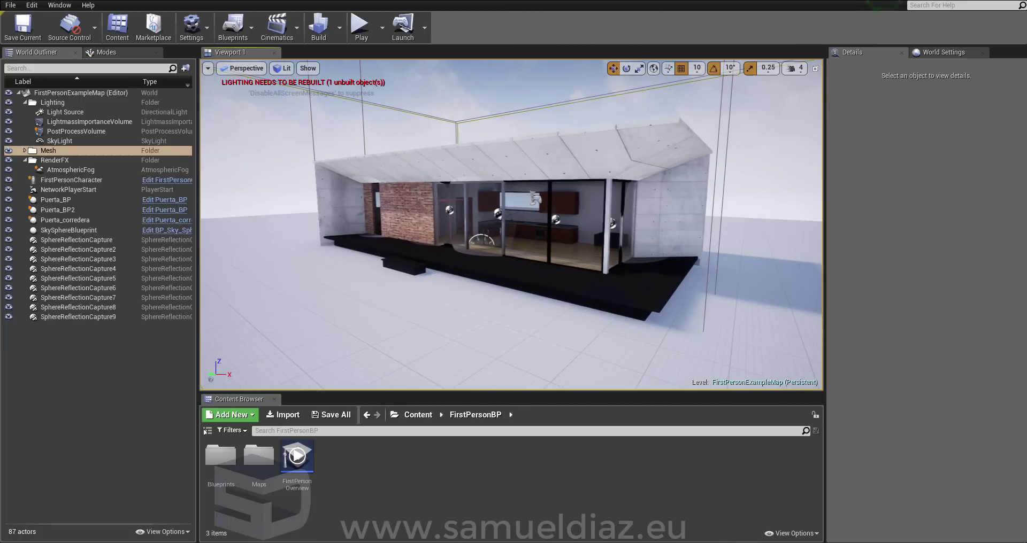
drag(763, 155, 763, 176)
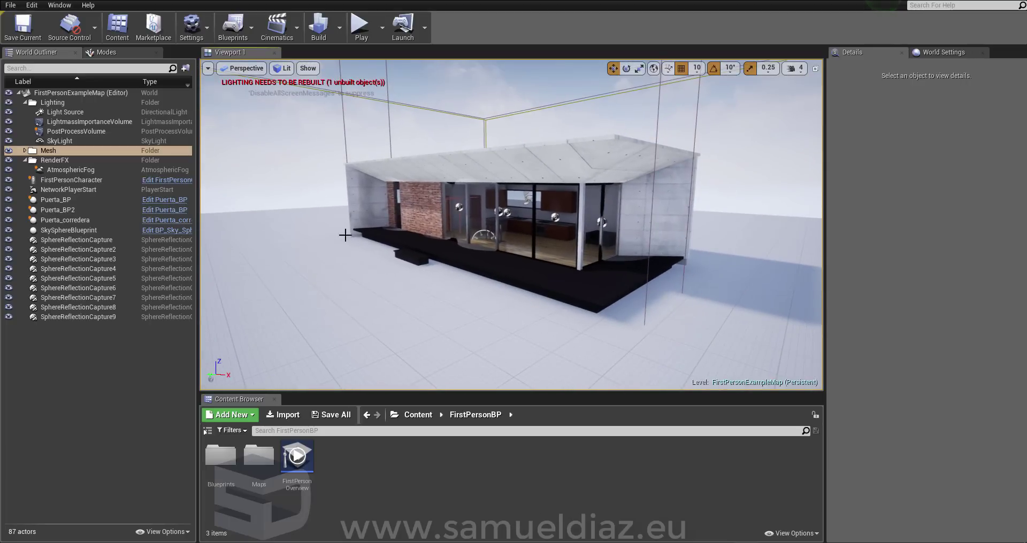
click(23, 103)
- Delete the AtmosphericFog actor and move SkySphereBlueprint into the Lighting folder
click(24, 103)
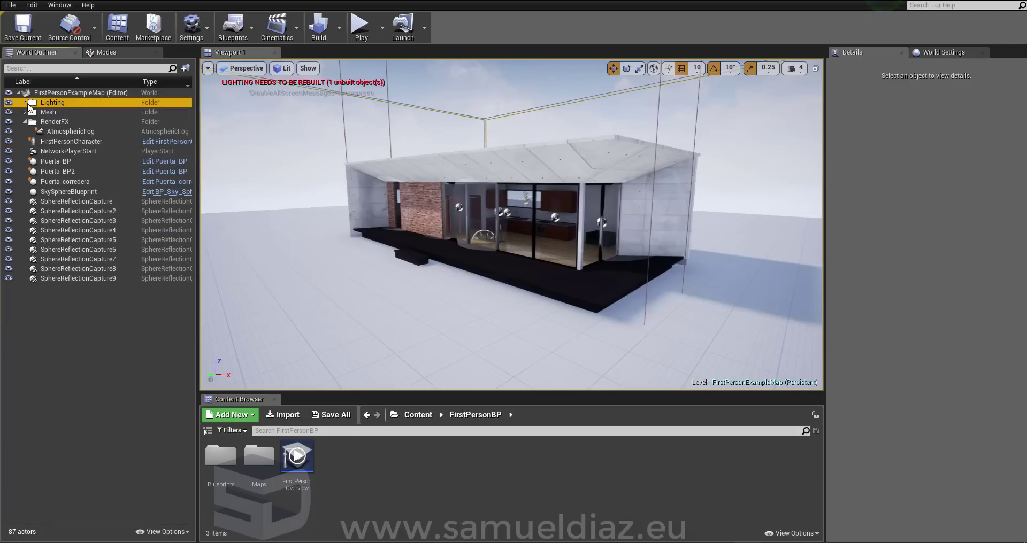
click(24, 102)
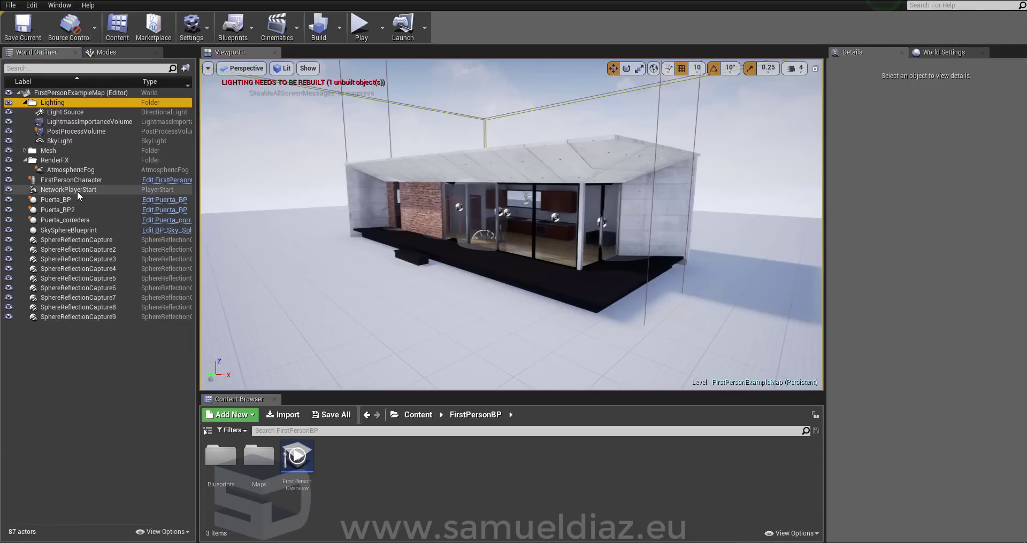
click(75, 170)
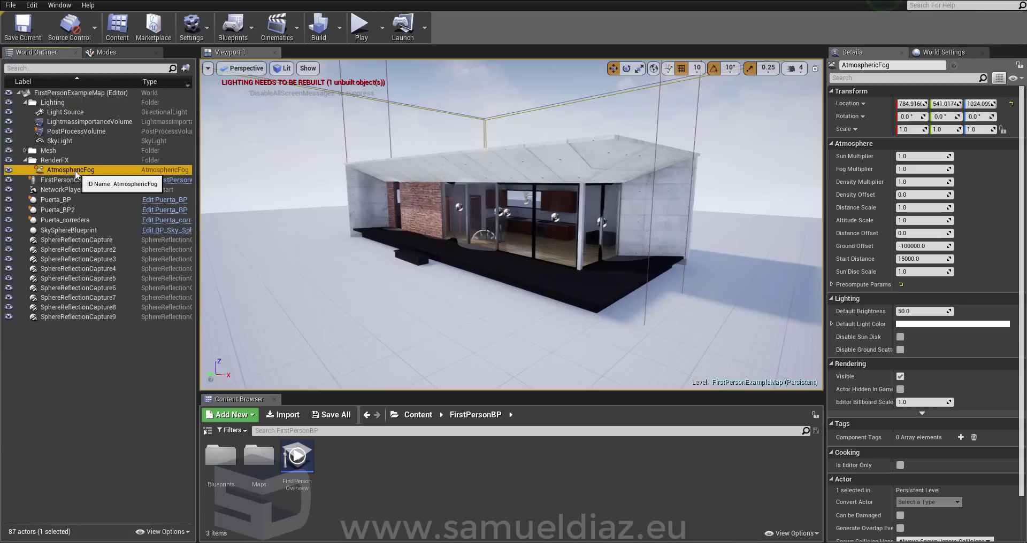
key(Delete)
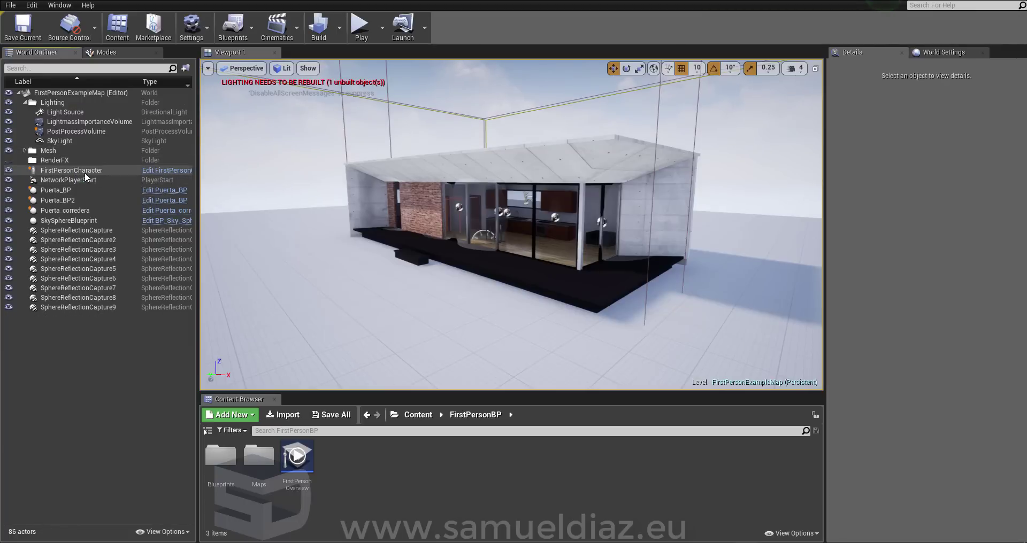
click(78, 220)
drag(59, 224, 57, 102)
click(94, 103)
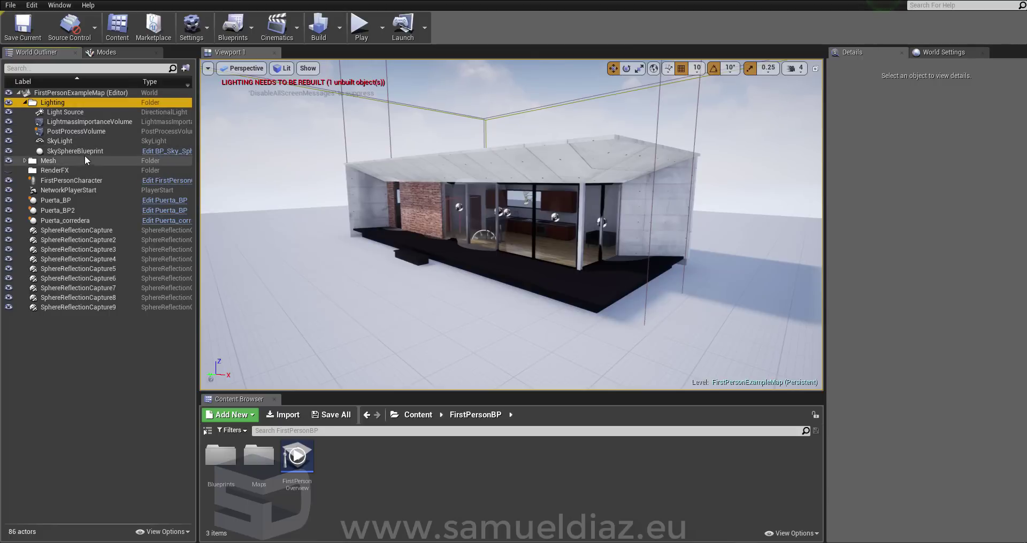
- Group the nine SphereReflectionCapture actors into a new outliner folder named Reflect
click(68, 231)
shift+click(70, 307)
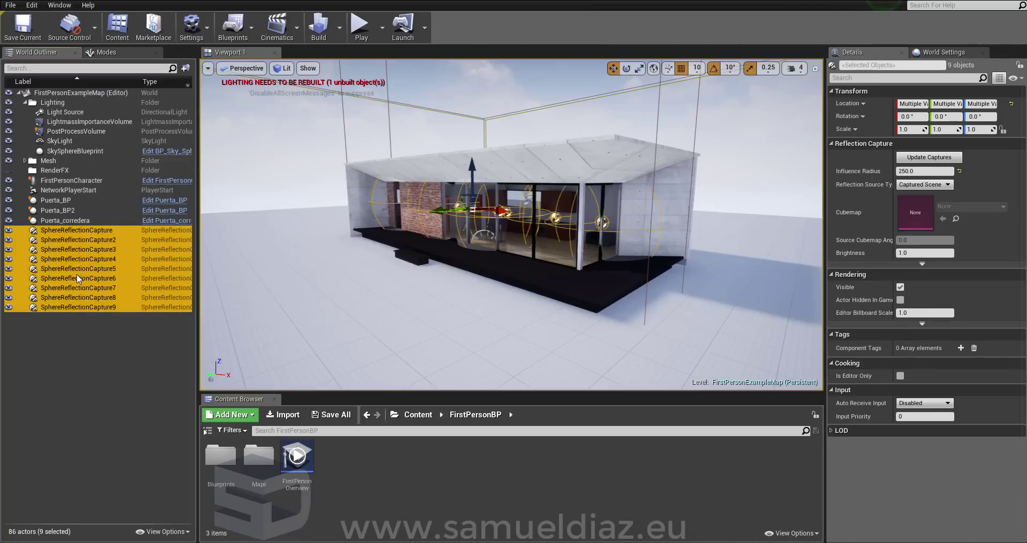
right_click(78, 278)
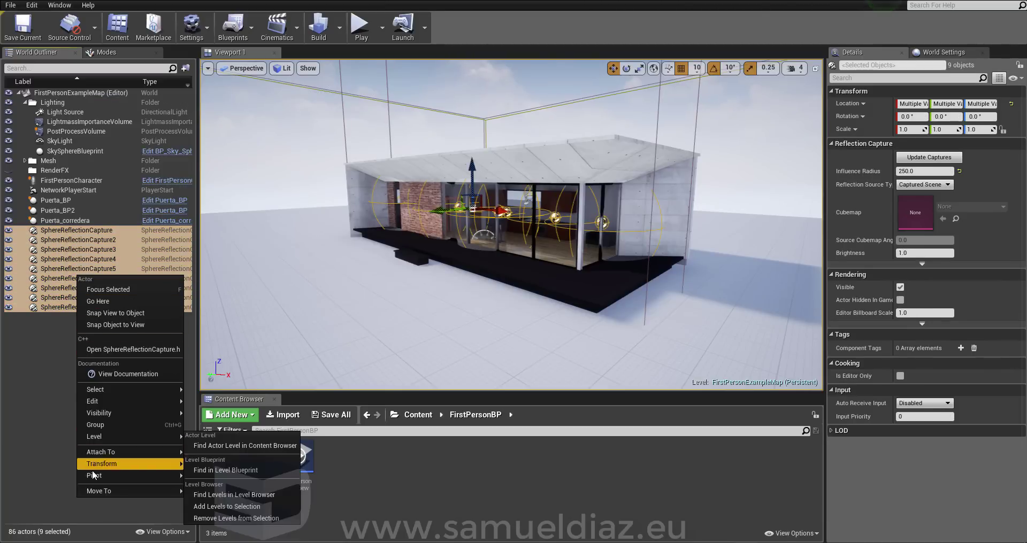
mouse_move(116, 494)
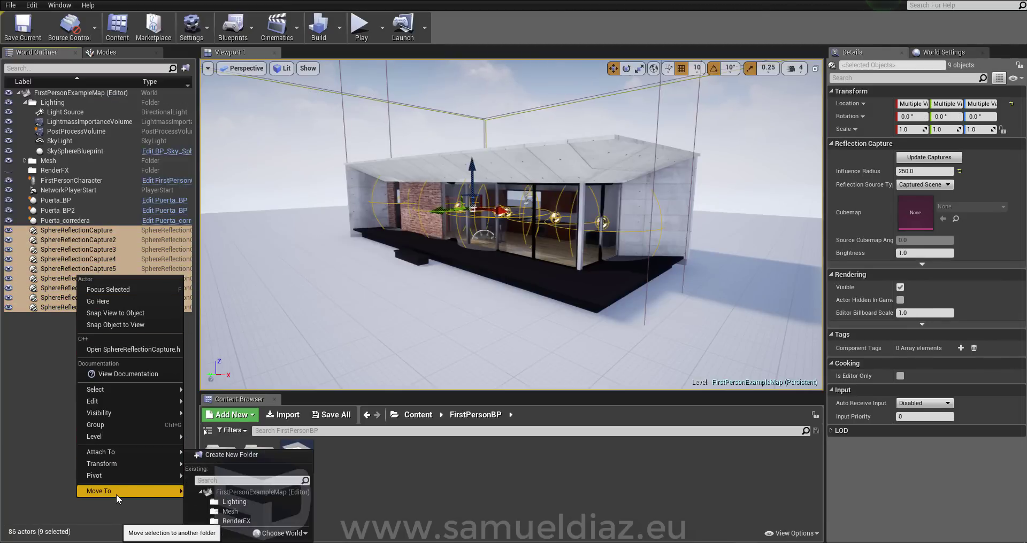
click(226, 454)
text(Refl)
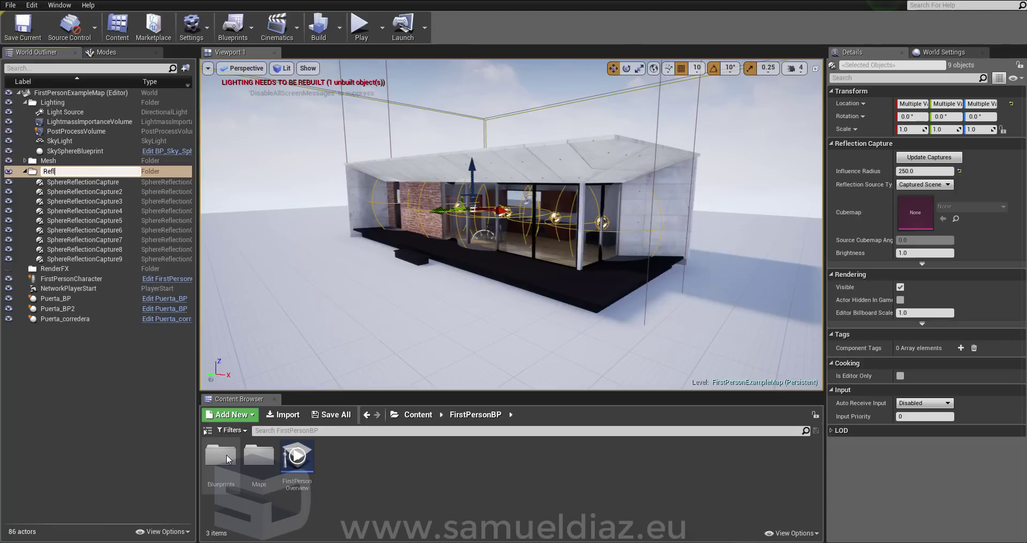
text(ect)
key(Return)
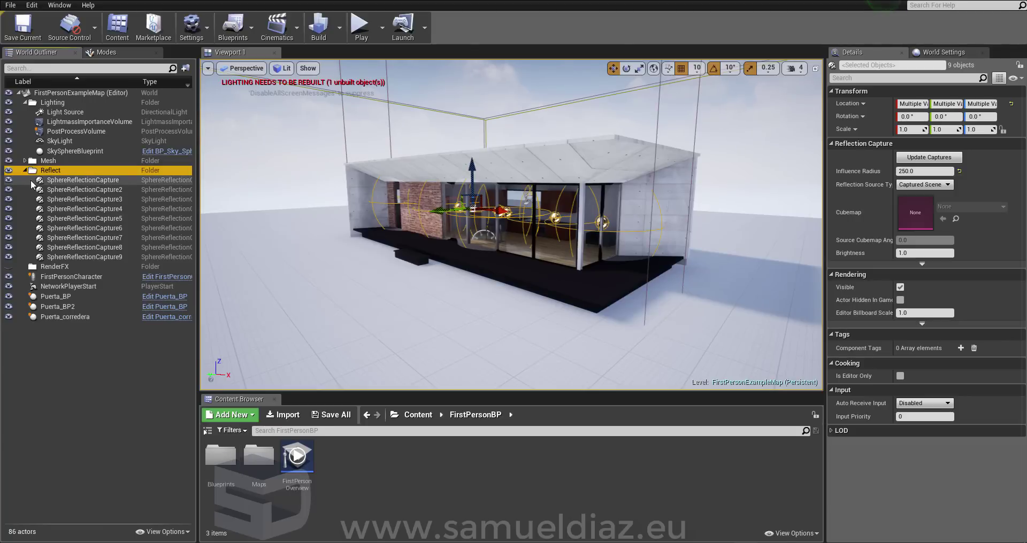
click(26, 170)
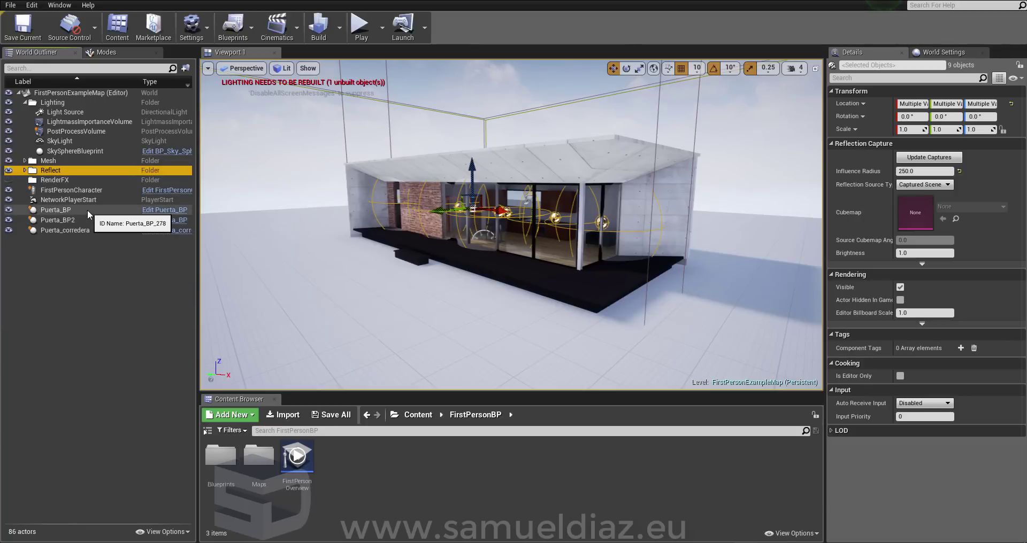
- Move the three Puerta door actors into a new folder named Blueprints
click(87, 209)
shift+click(79, 229)
right_click(62, 216)
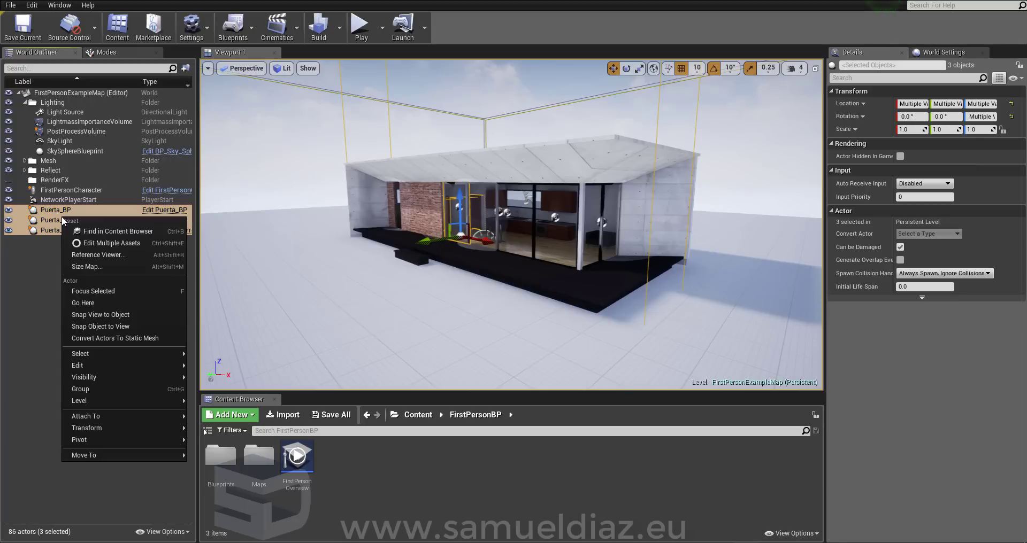
mouse_move(86, 455)
click(233, 449)
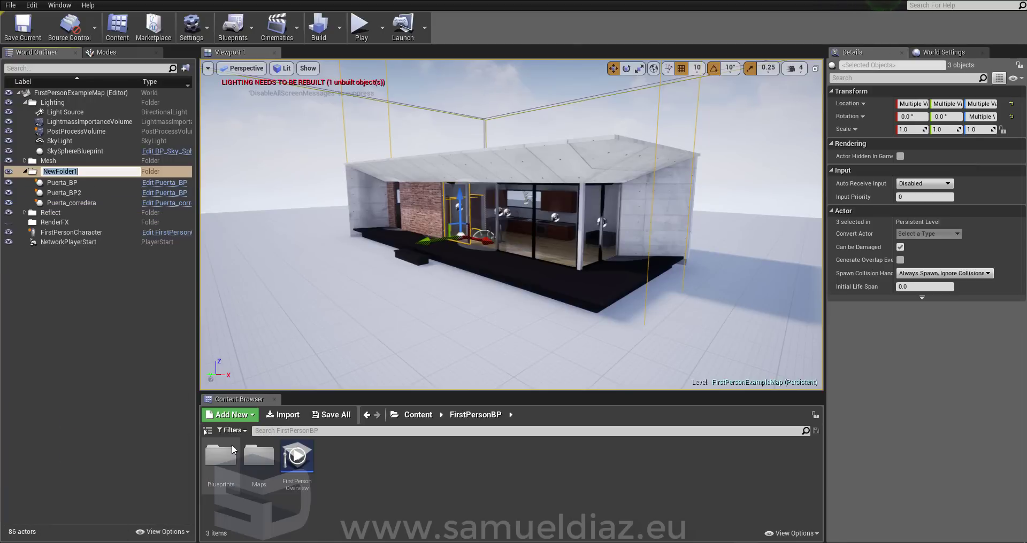
text(Bl)
key(BackSpace)
text(eprints)
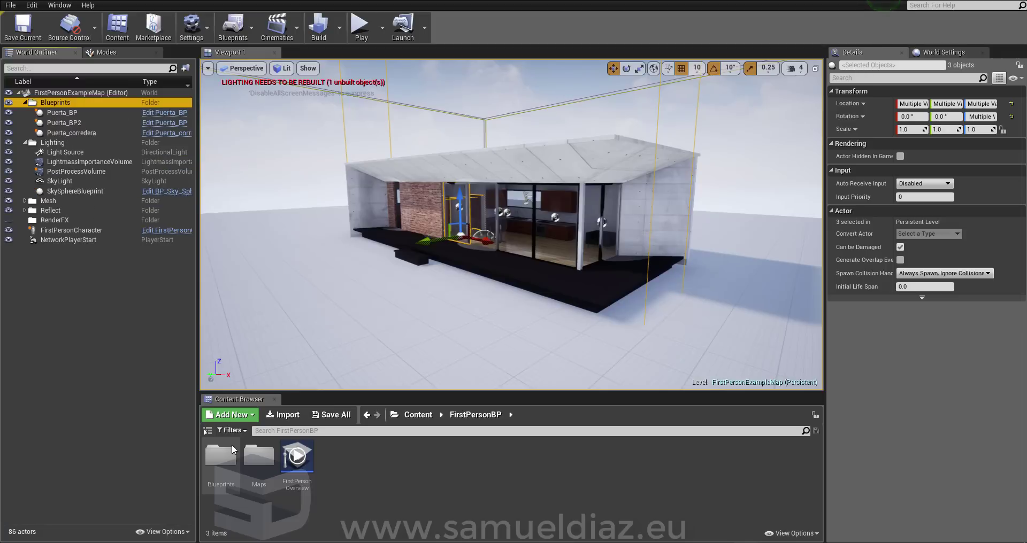
key(Return)
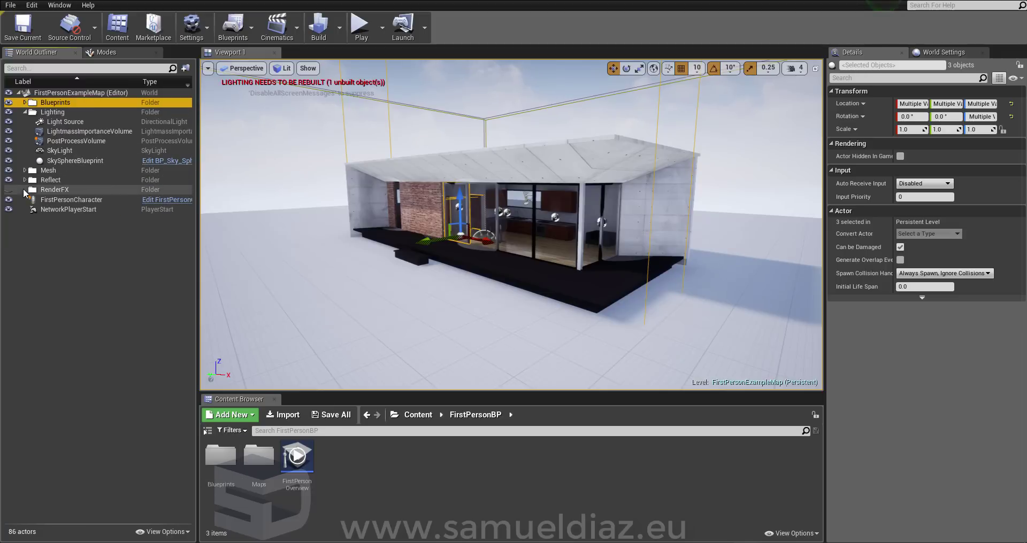
- Delete the RenderFX folder and save FirstPersonExampleMap
click(48, 200)
click(61, 222)
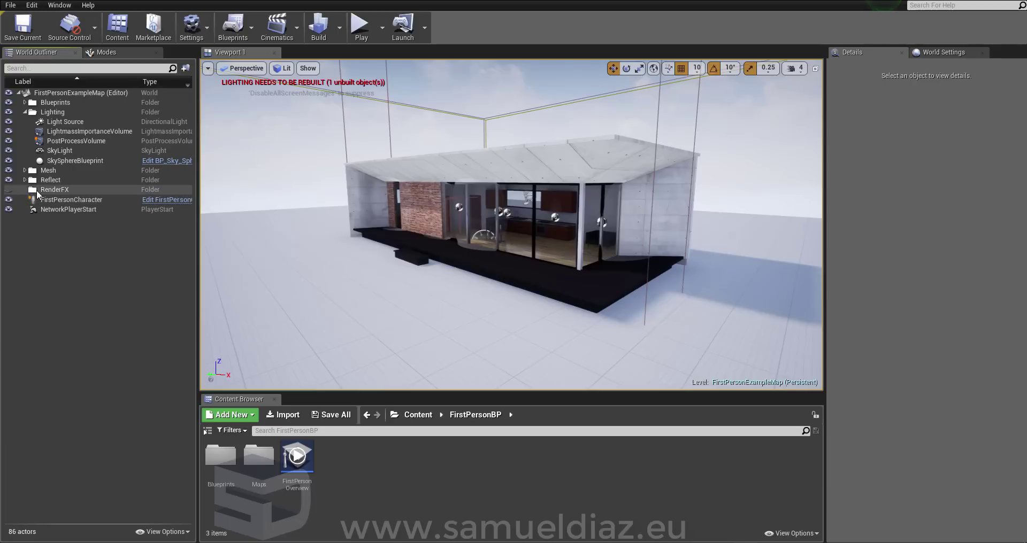
click(52, 190)
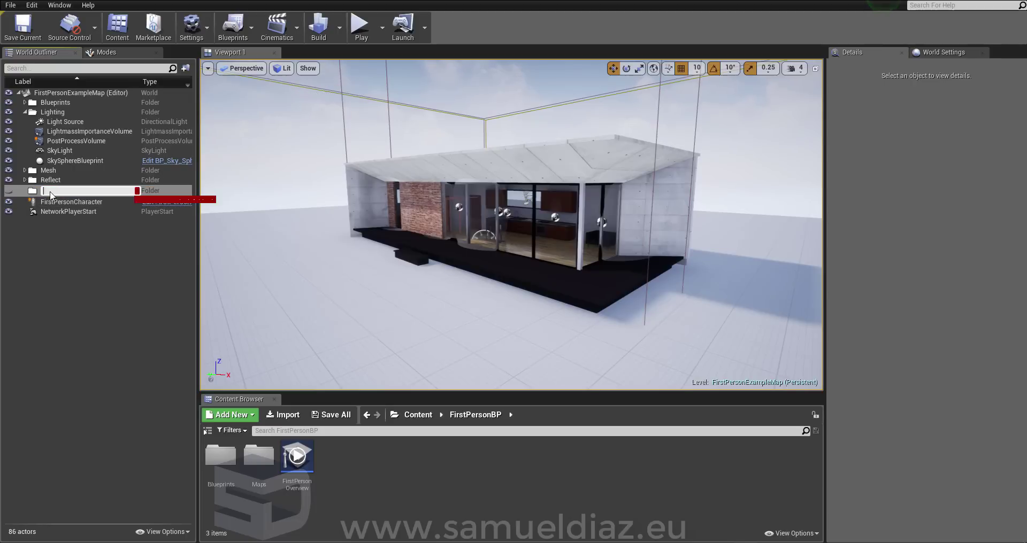
drag(68, 192, 75, 192)
key(Delete)
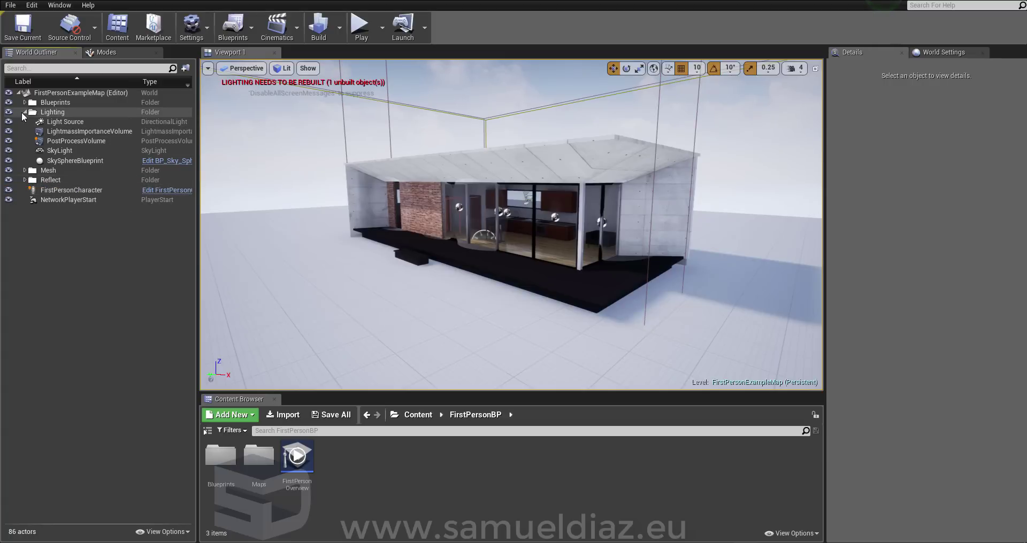
click(19, 27)
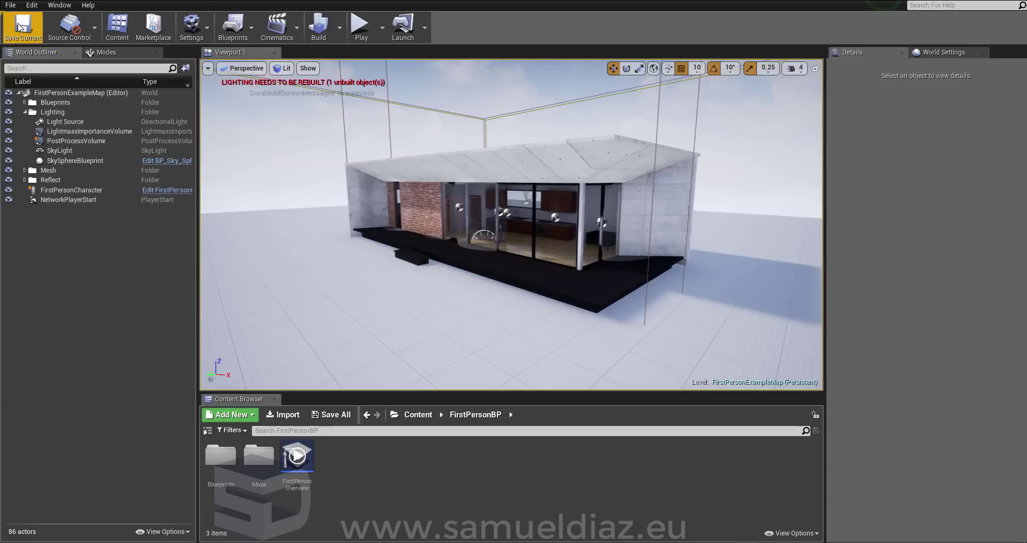
- Fly the camera through the house's glass front and look along the kitchen
right_drag(418, 172, 460, 171)
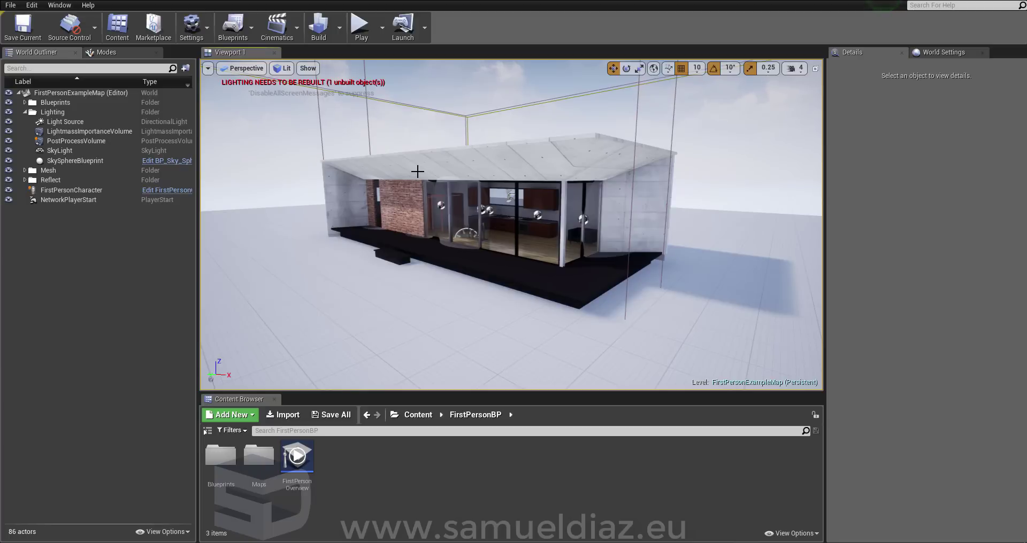
mouse_move(417, 171)
mouse_down()
mouse_move(417, 133)
mouse_move(417, 155)
mouse_up()
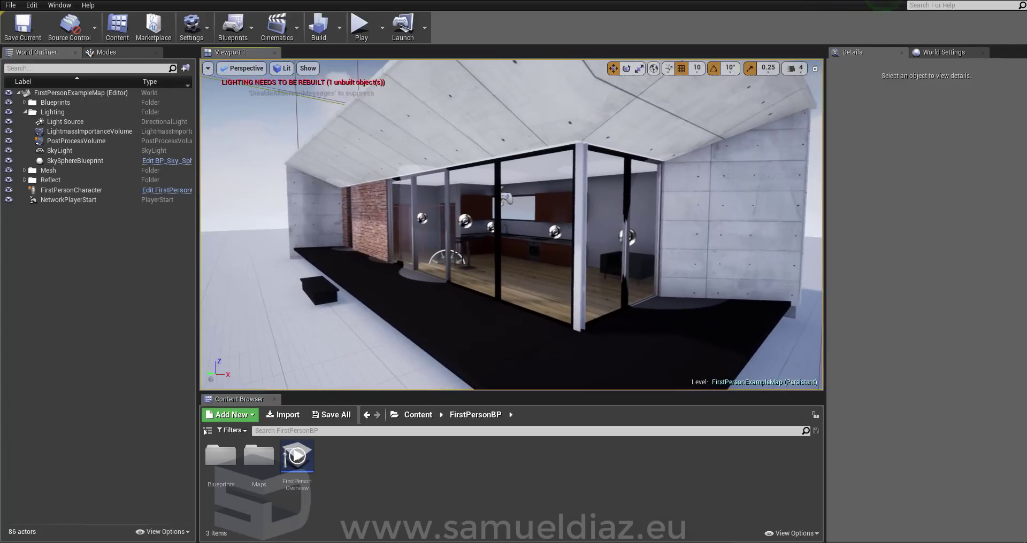
drag(566, 267, 565, 218)
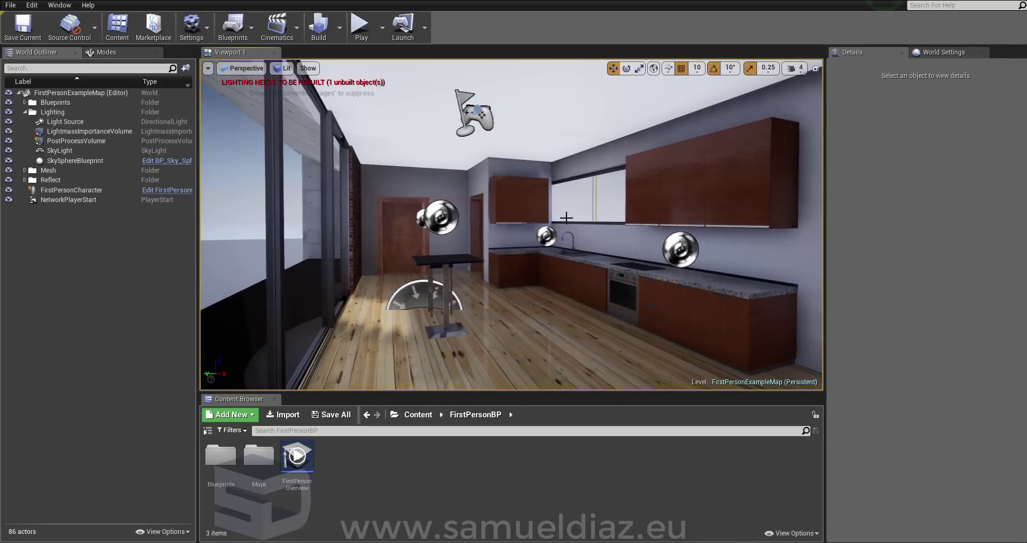
drag(582, 188, 615, 193)
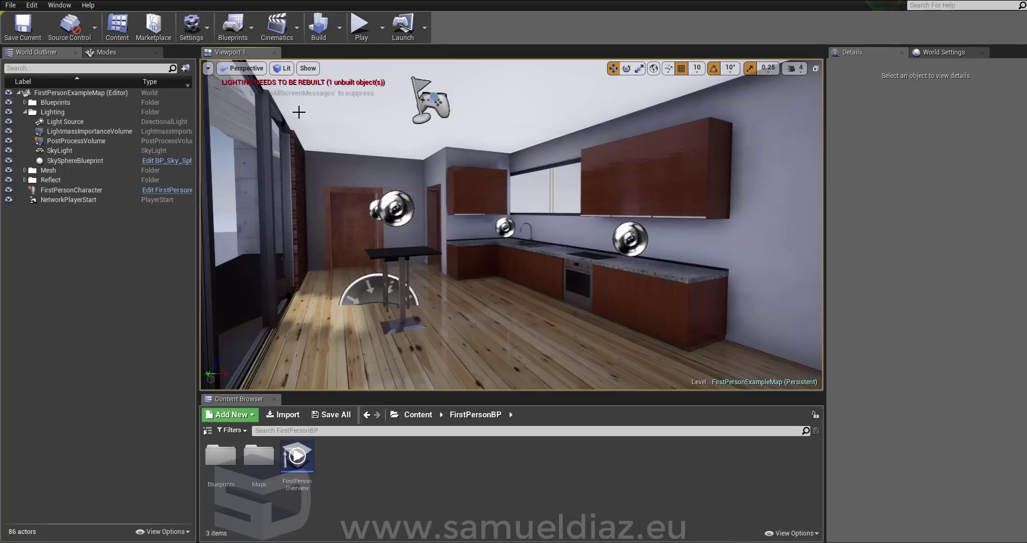
- Show the viewport as Buffer Visualization Overview in full-screen Immersive Mode
click(282, 68)
mouse_move(341, 184)
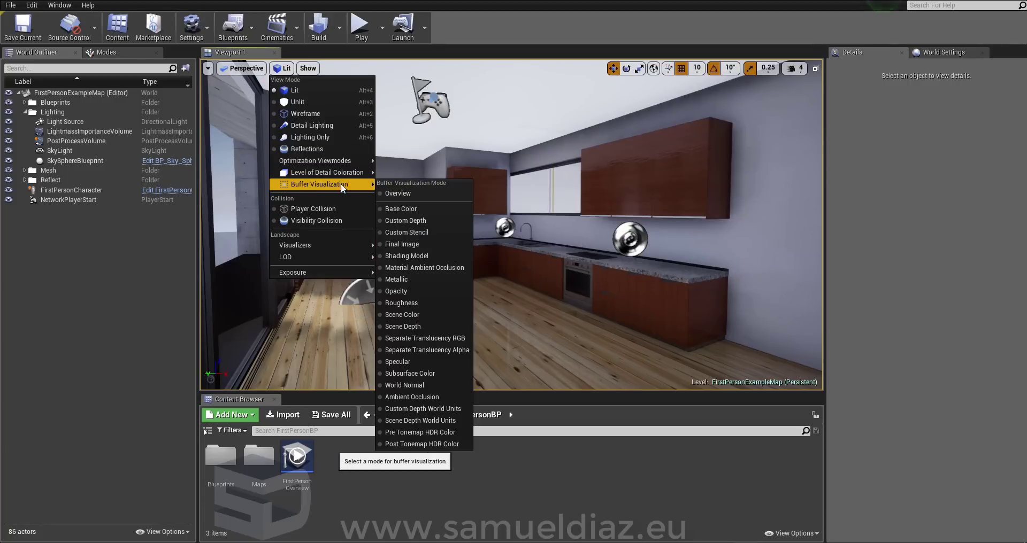
click(404, 193)
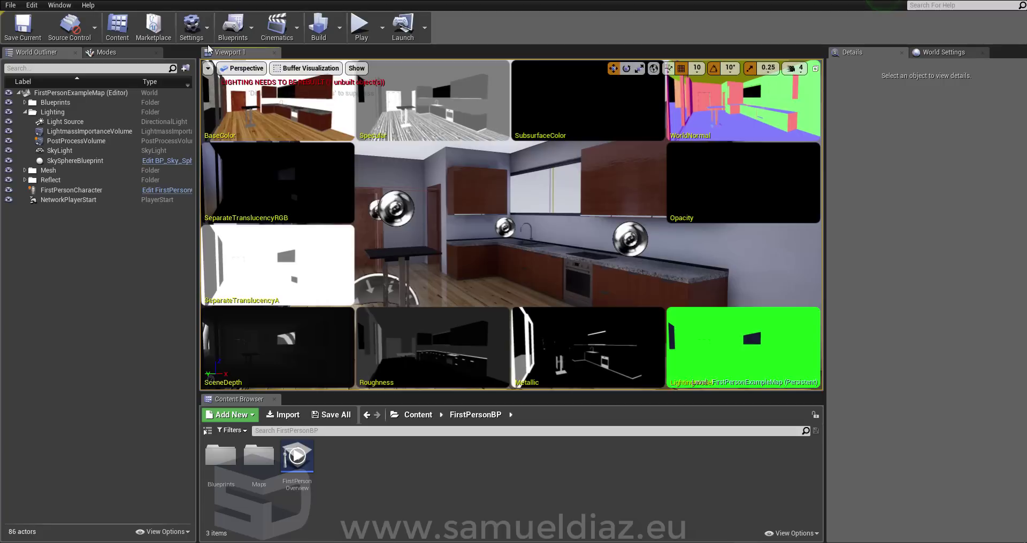
click(208, 68)
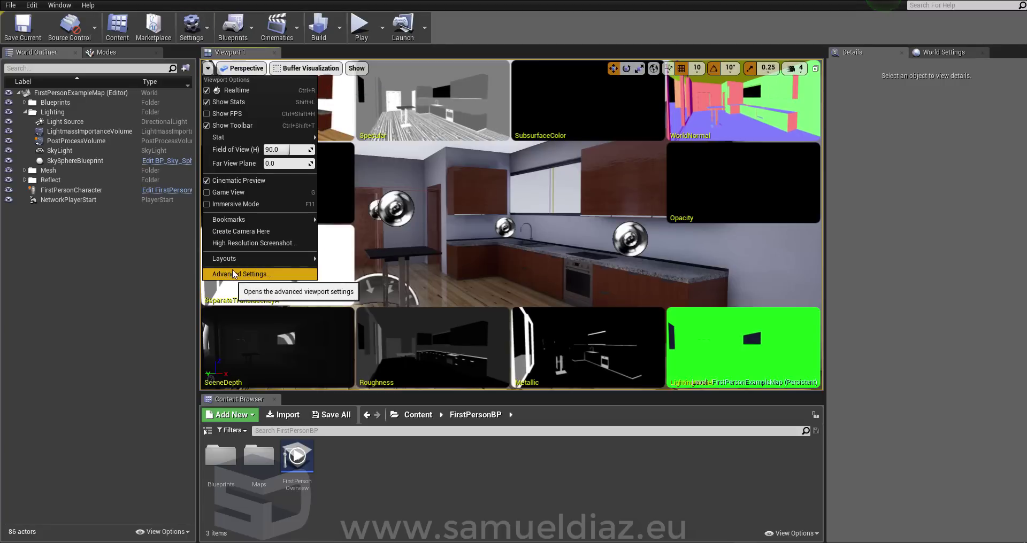
mouse_move(235, 258)
click(246, 205)
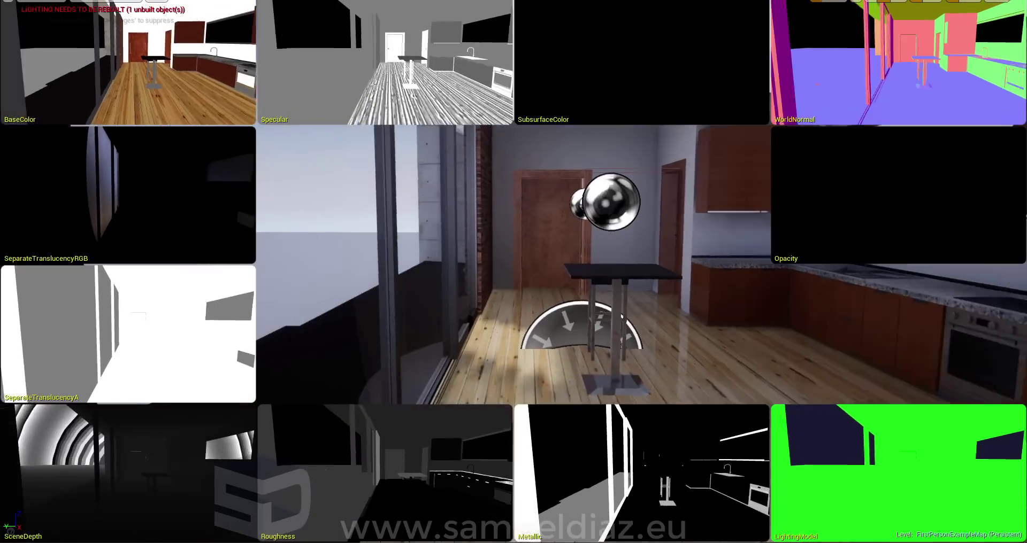
- Navigate around the kitchen while viewing the BaseColor, Roughness and other render buffers
right_drag(248, 70, 343, 75)
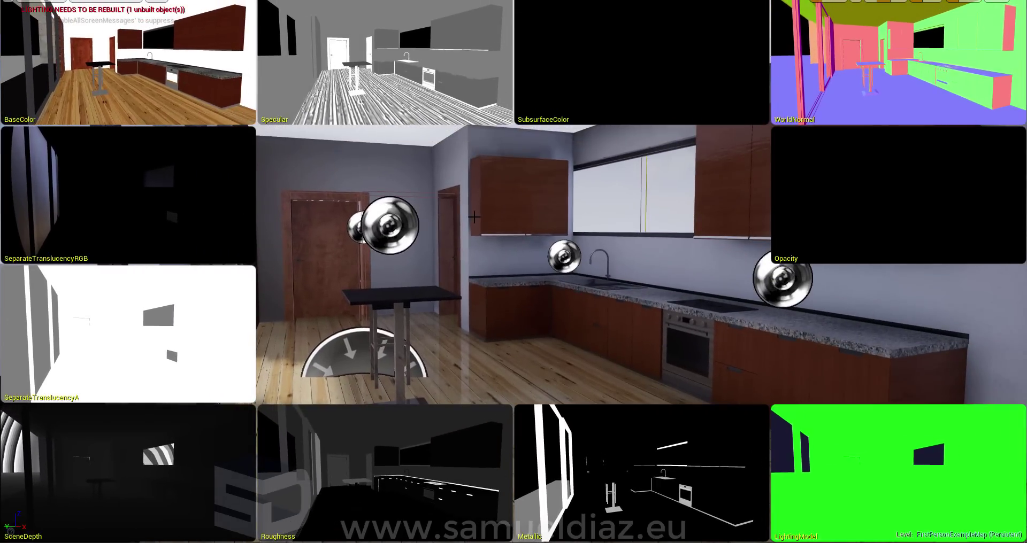
right_drag(533, 247, 615, 230)
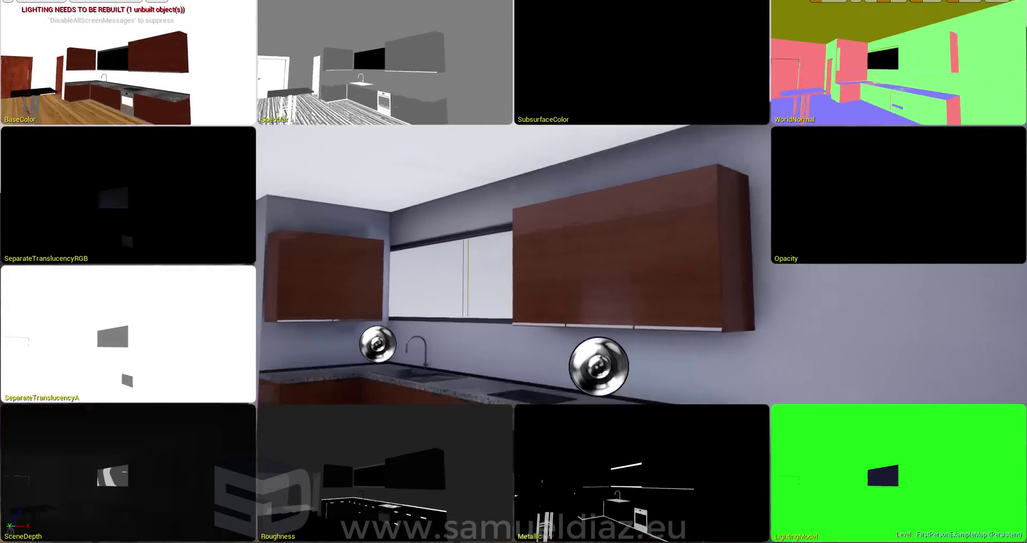
key(s)
key(w)
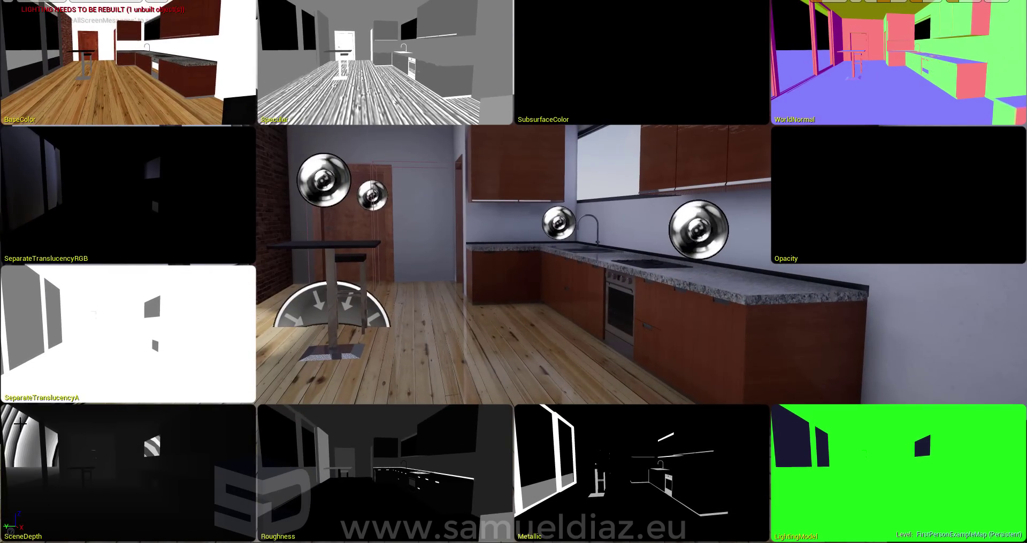
right_drag(177, 309, 193, 288)
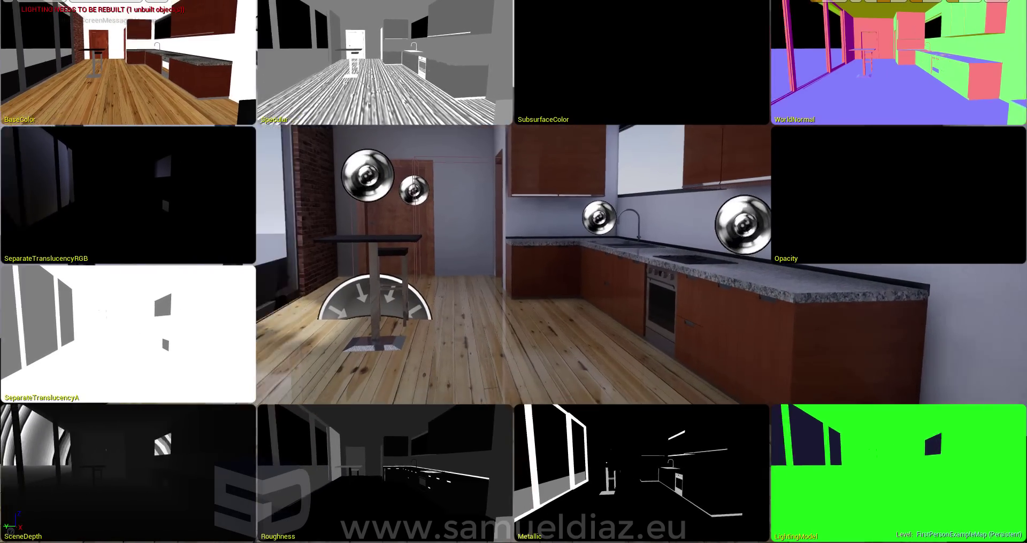
key(alt+p)
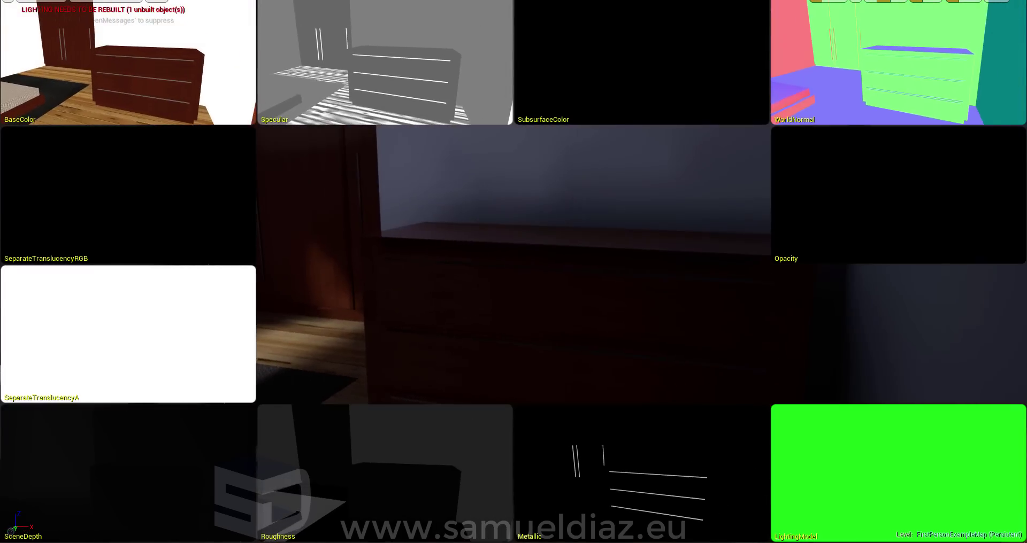
click(513, 265)
click(514, 264)
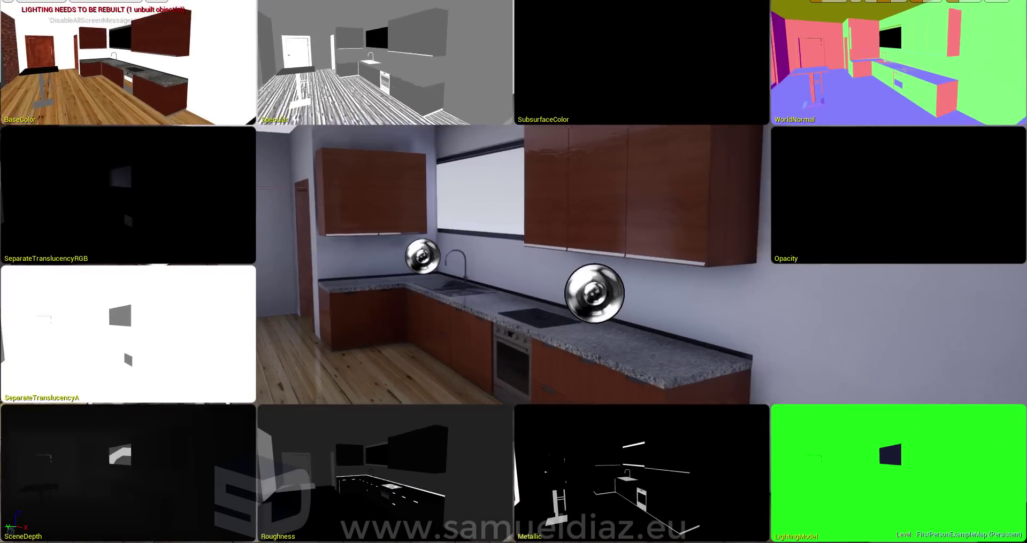
click(513, 264)
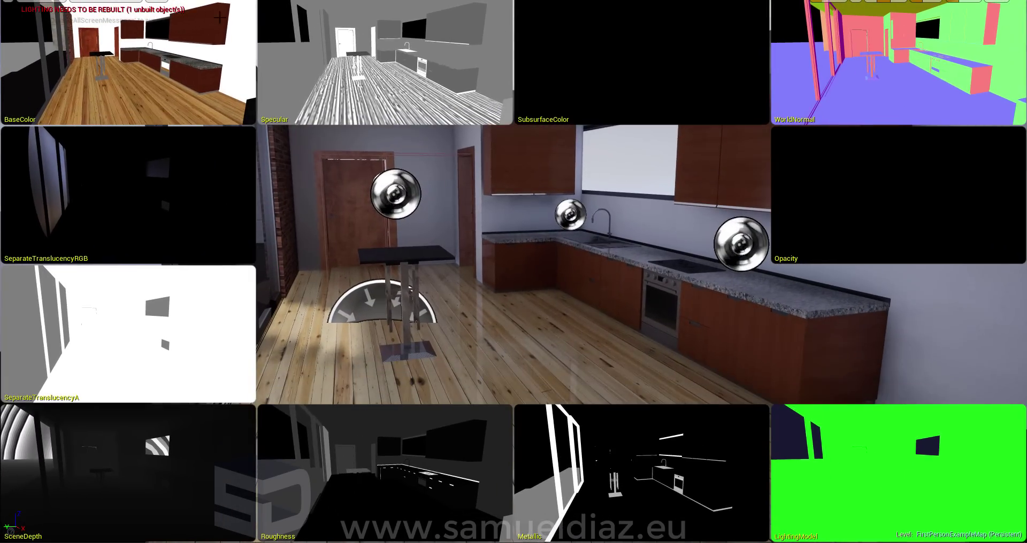
click(8, 2)
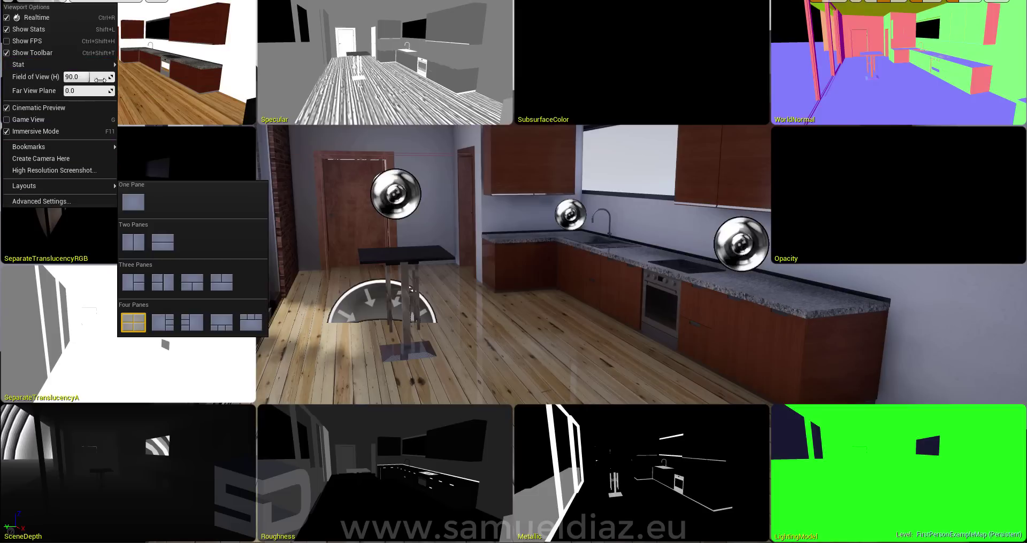
- Exit Immersive Mode and switch the viewport view mode to Reflections
click(36, 131)
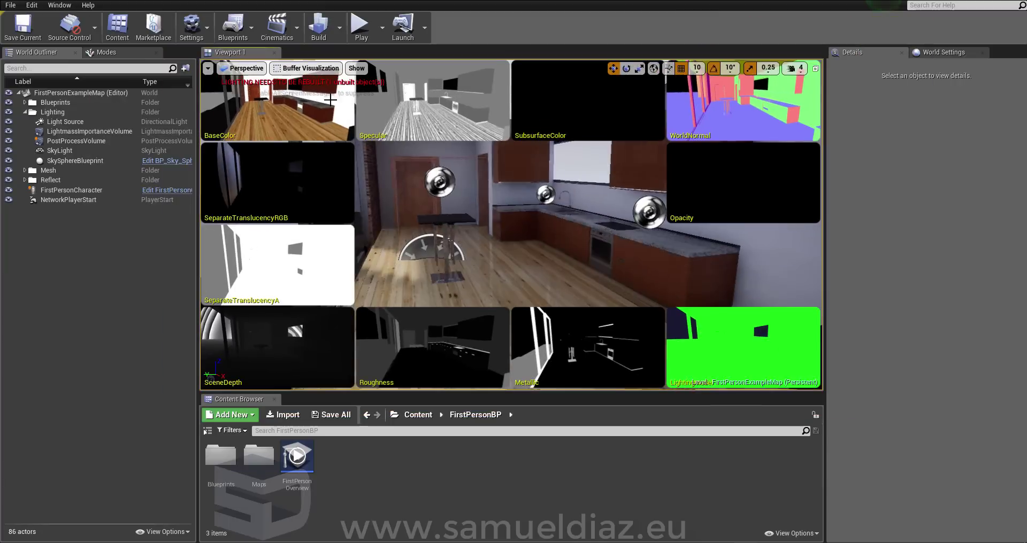
click(246, 68)
click(286, 77)
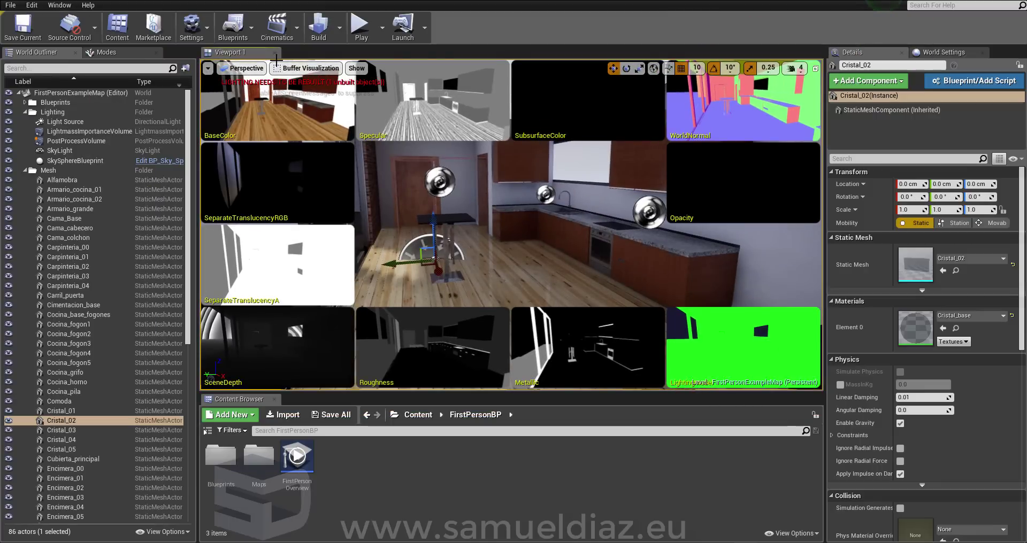
click(287, 69)
click(294, 90)
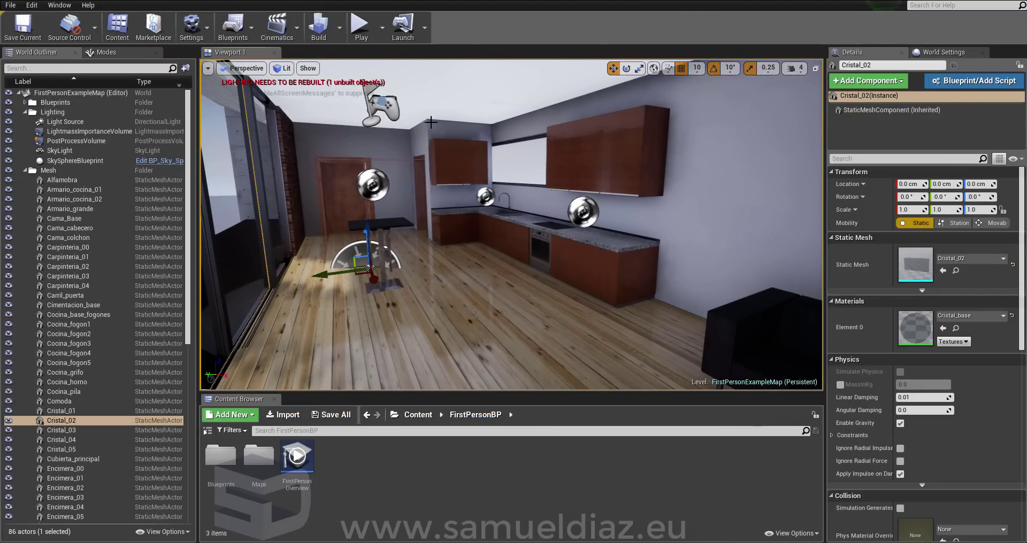
click(283, 69)
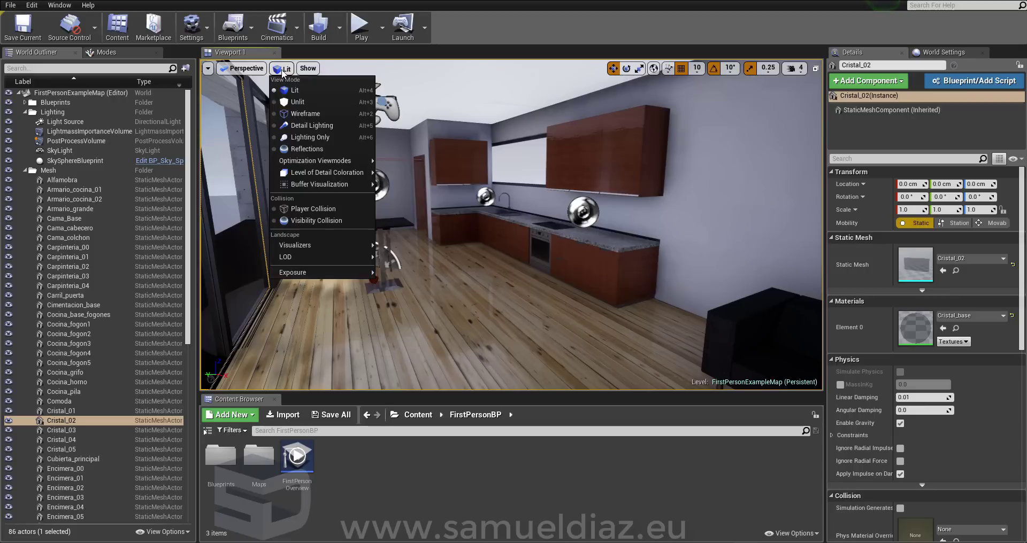
click(305, 149)
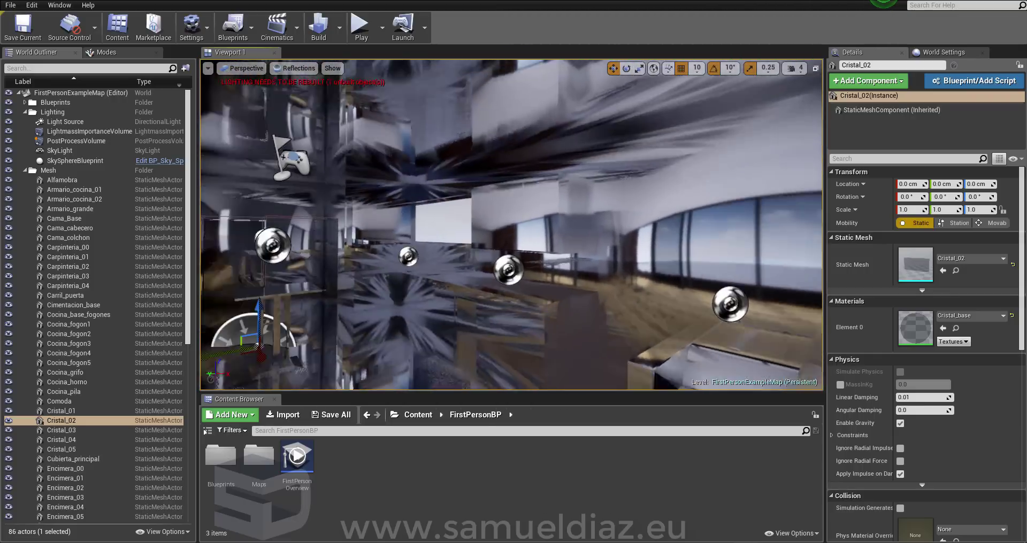
- Move SphereReflectionCapture8 inside the house to 578.089, -216.750, 155.957
right_drag(390, 154, 391, 155)
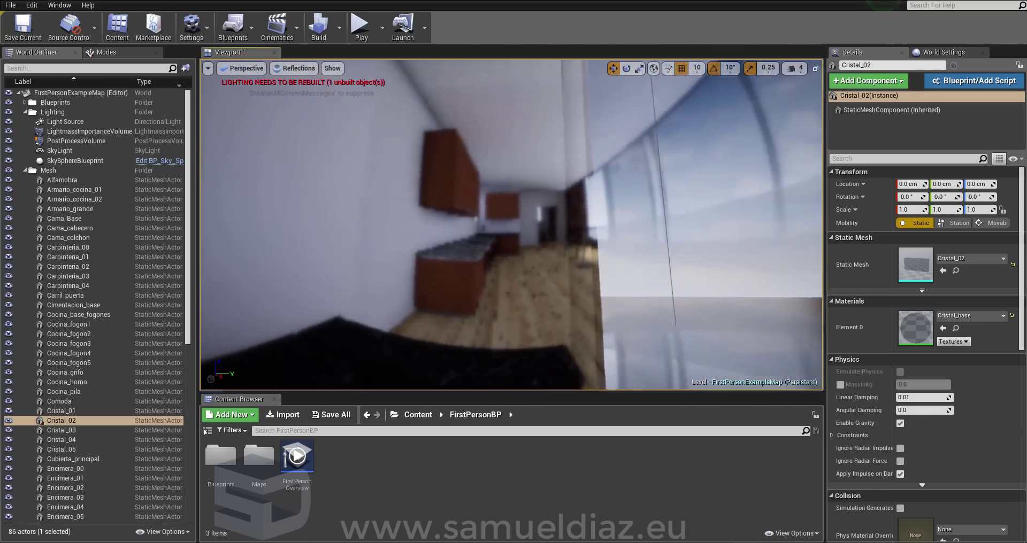
right_drag(386, 201, 386, 201)
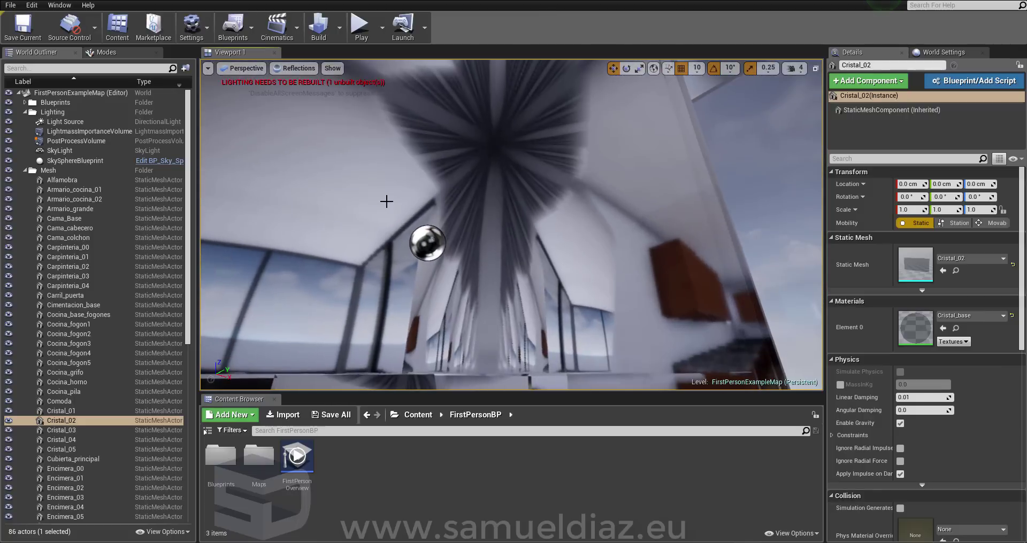
click(432, 245)
drag(435, 254, 437, 294)
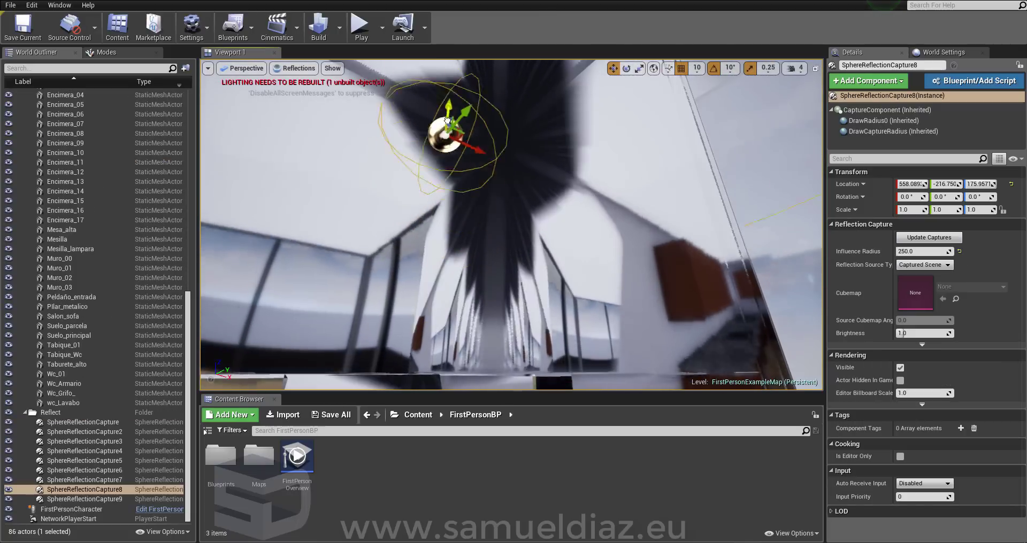
right_drag(463, 162, 464, 162)
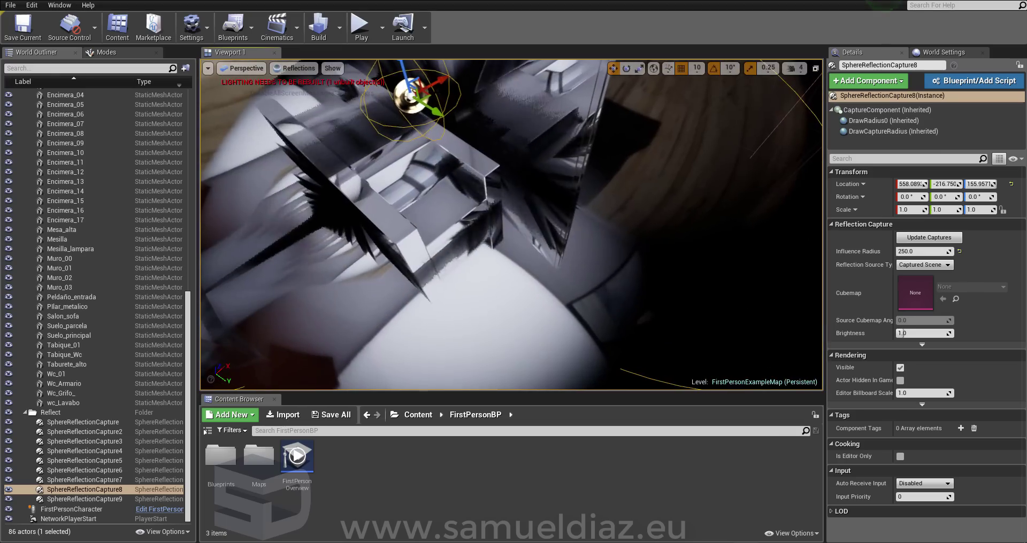
drag(430, 93, 408, 64)
right_drag(408, 65, 408, 65)
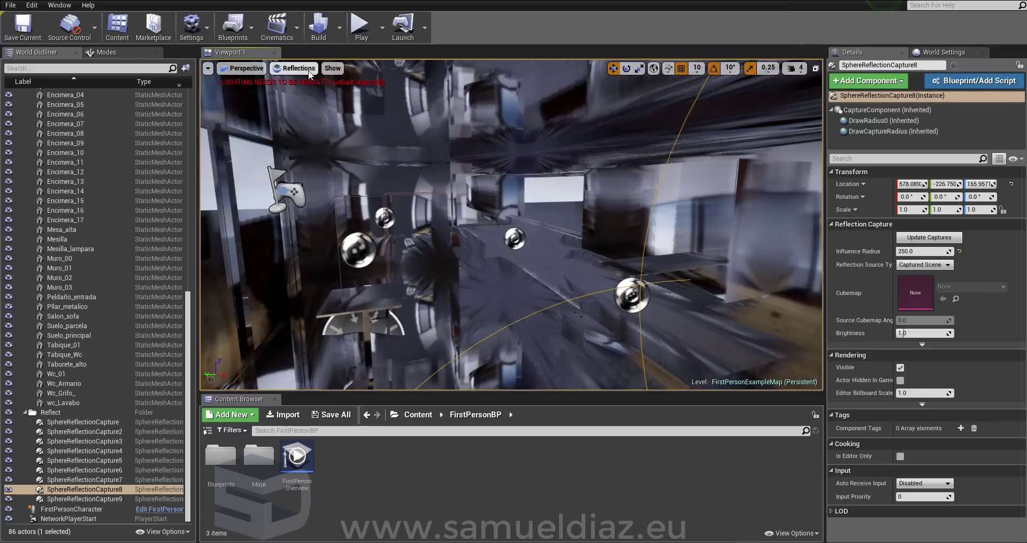
click(295, 68)
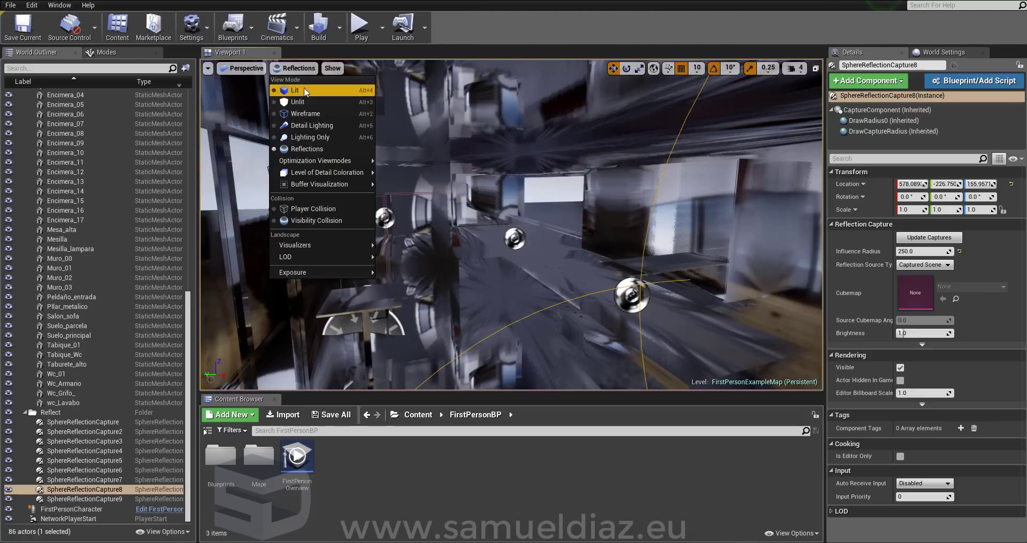
- Return the viewport to Lit and frame the SkyLight in view
click(294, 90)
right_drag(300, 133, 300, 140)
click(286, 141)
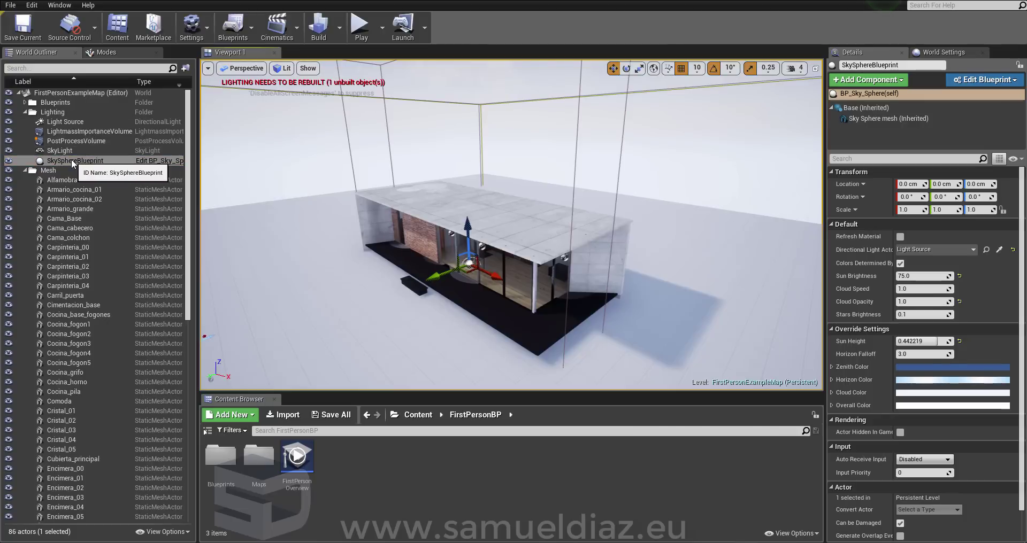
click(90, 157)
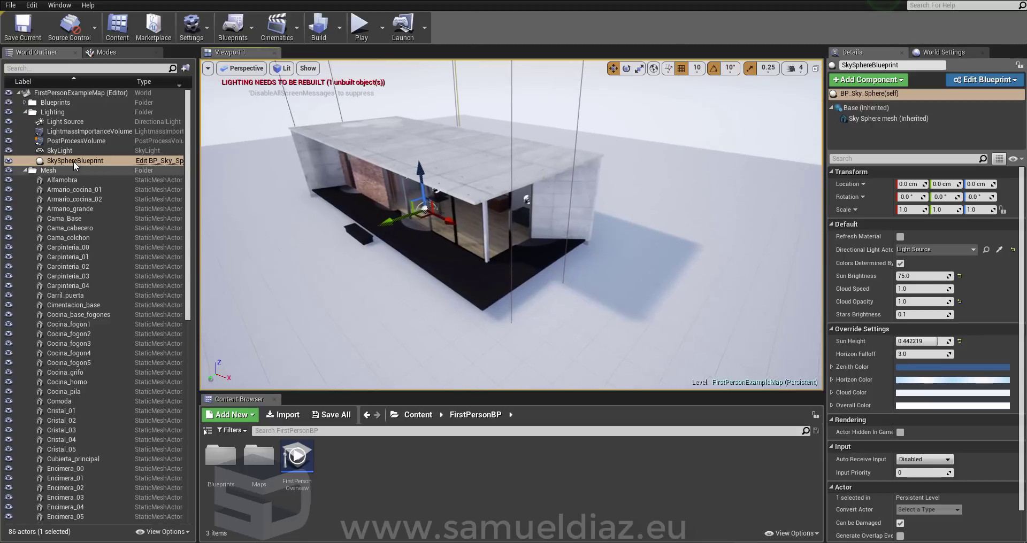
double_click(62, 151)
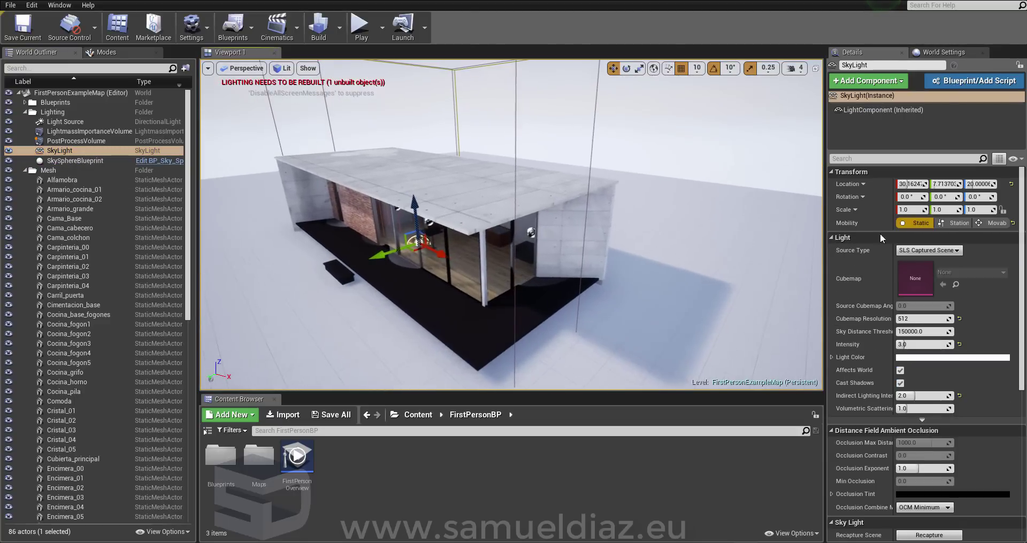
right_drag(633, 205, 632, 205)
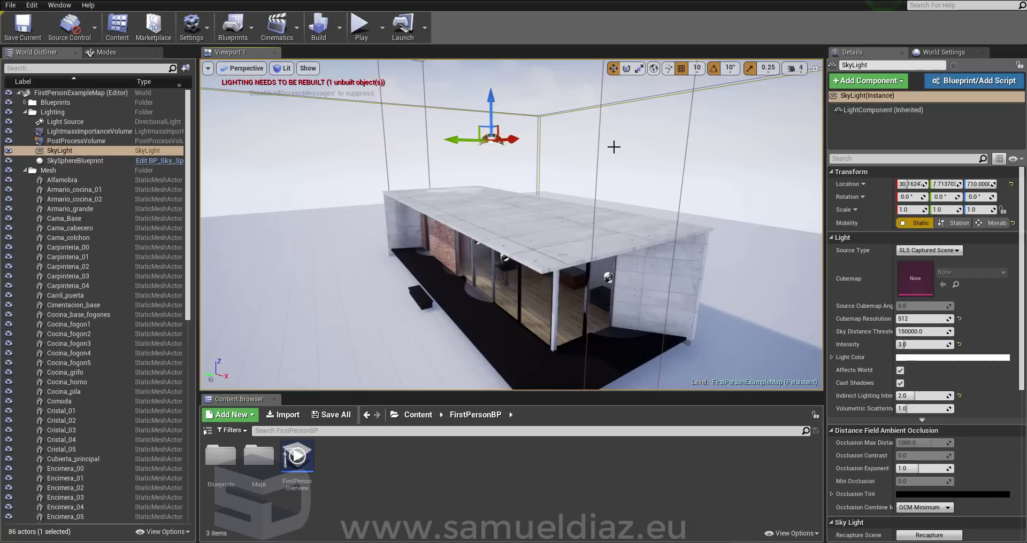
mouse_move(613, 147)
mouse_down()
mouse_move(613, 176)
mouse_move(605, 171)
mouse_up()
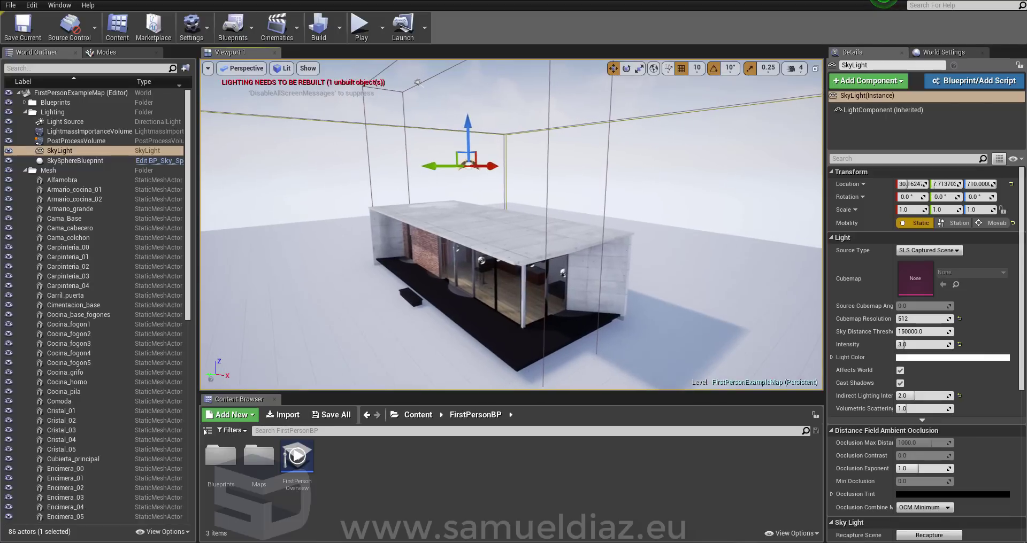
- Make Light Source and SkyLight Stationary and set SkyLight intensity to 1.0
click(70, 121)
click(957, 226)
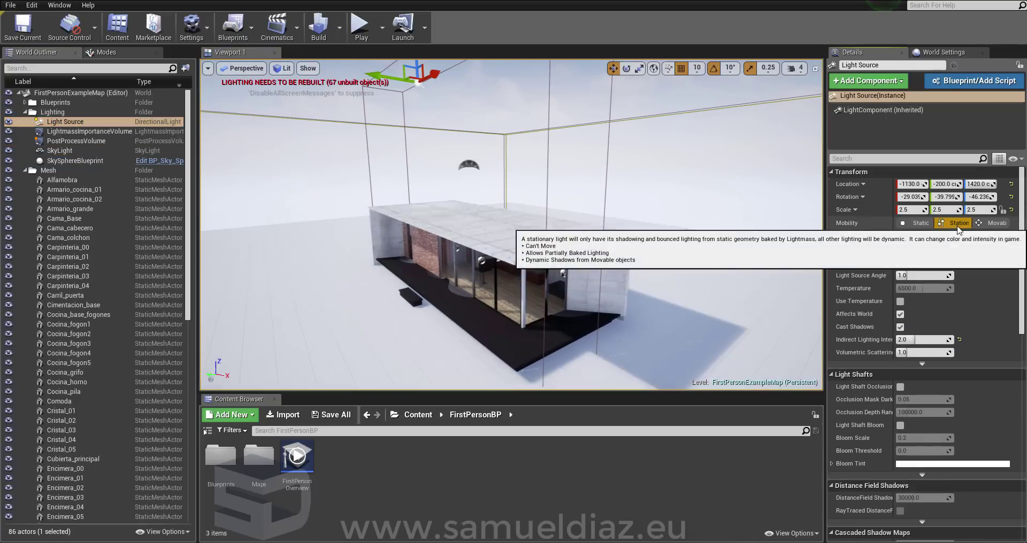
click(80, 151)
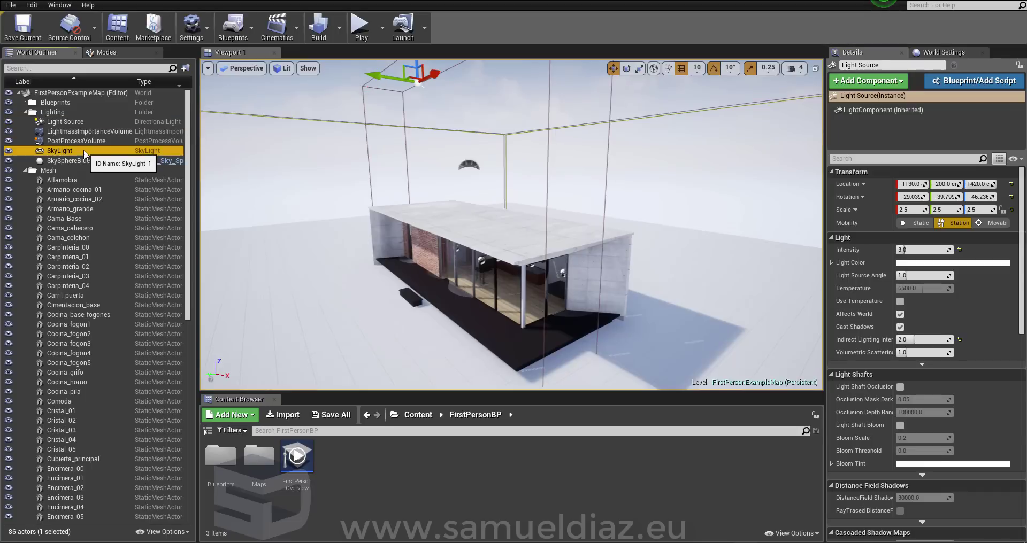
click(957, 223)
mouse_move(438, 179)
right_down()
mouse_move(430, 172)
mouse_move(568, 207)
right_up()
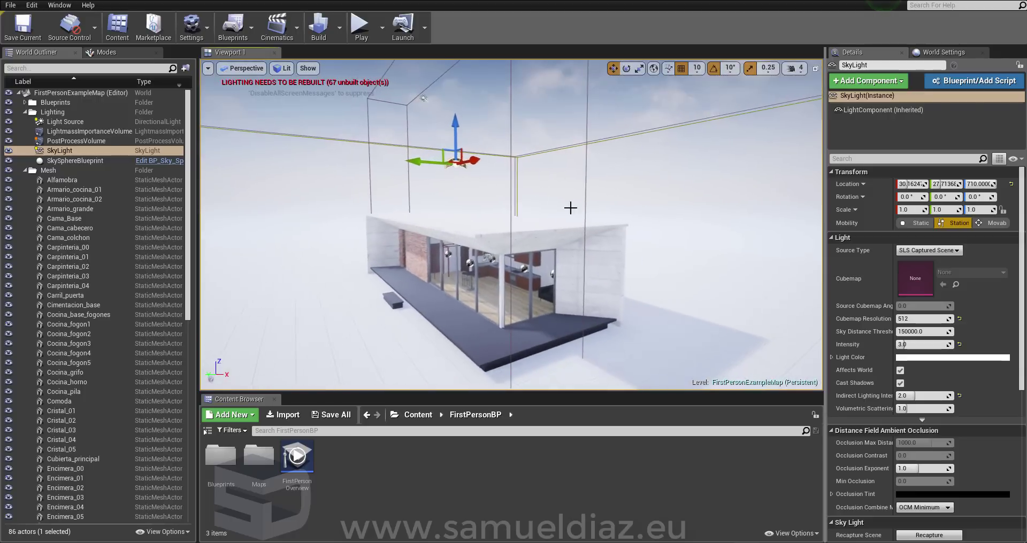
click(931, 344)
text(1)
key(Return)
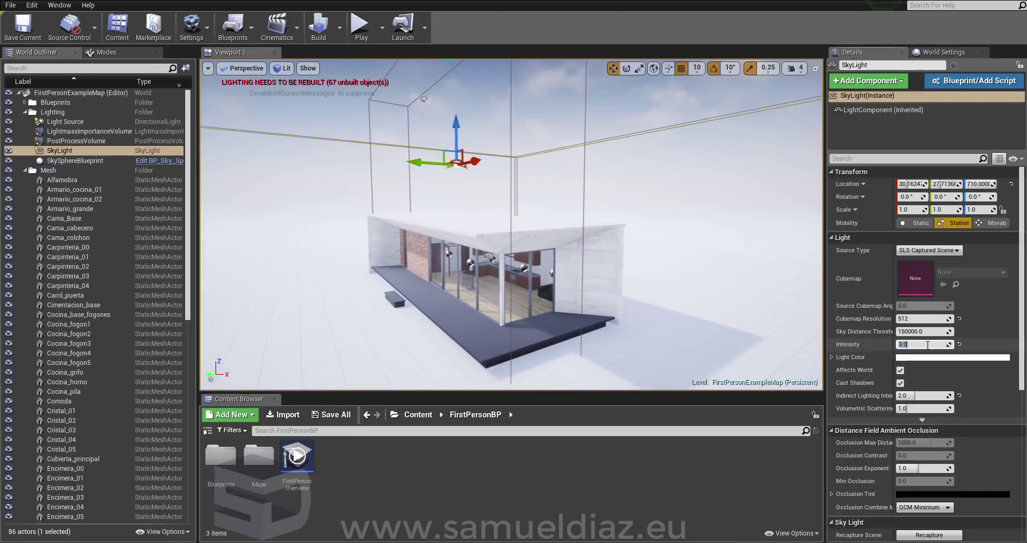
- Set Light Source intensity to 1 and undo its accidental move and rotation
click(64, 122)
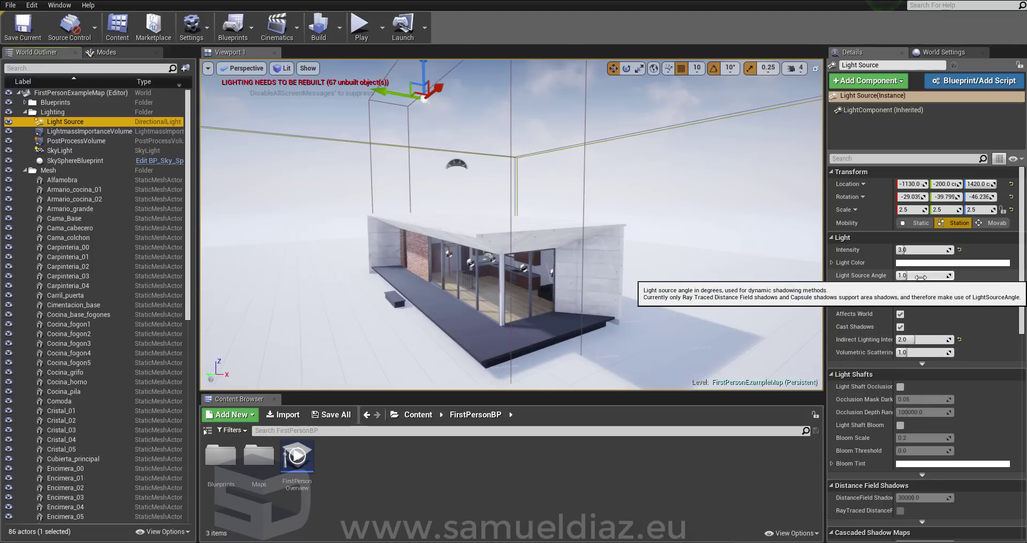
click(920, 249)
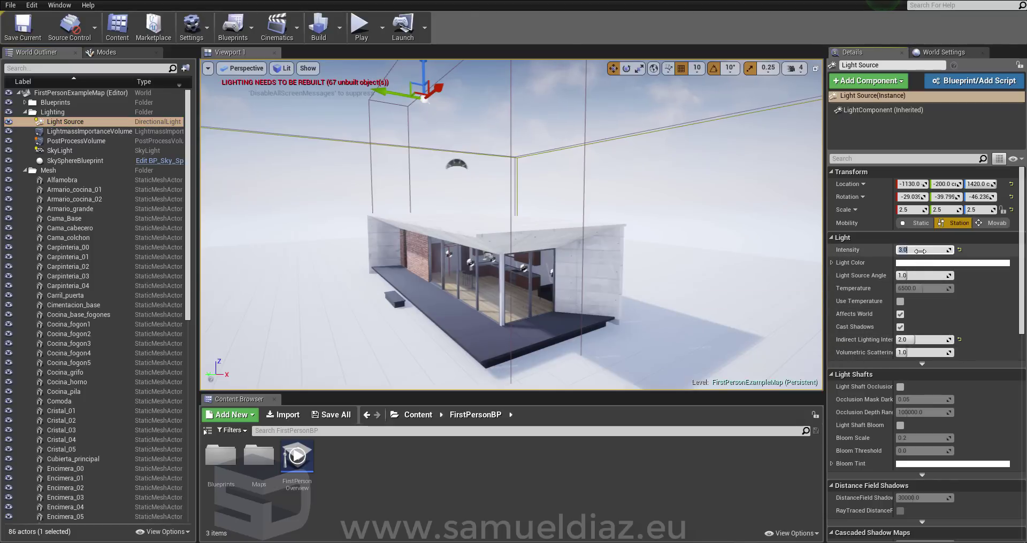
text(1)
key(Tab)
key(f)
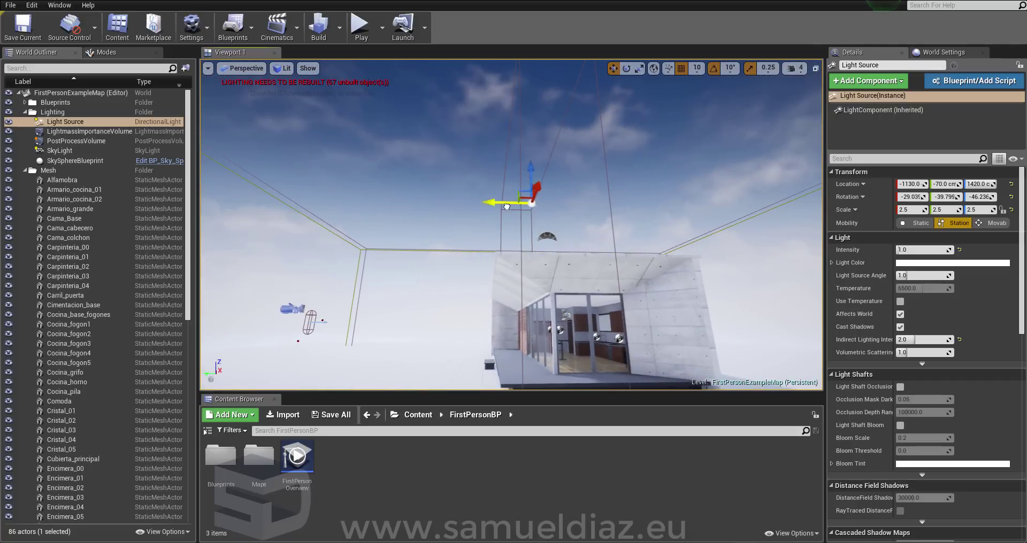
key(ctrl+z)
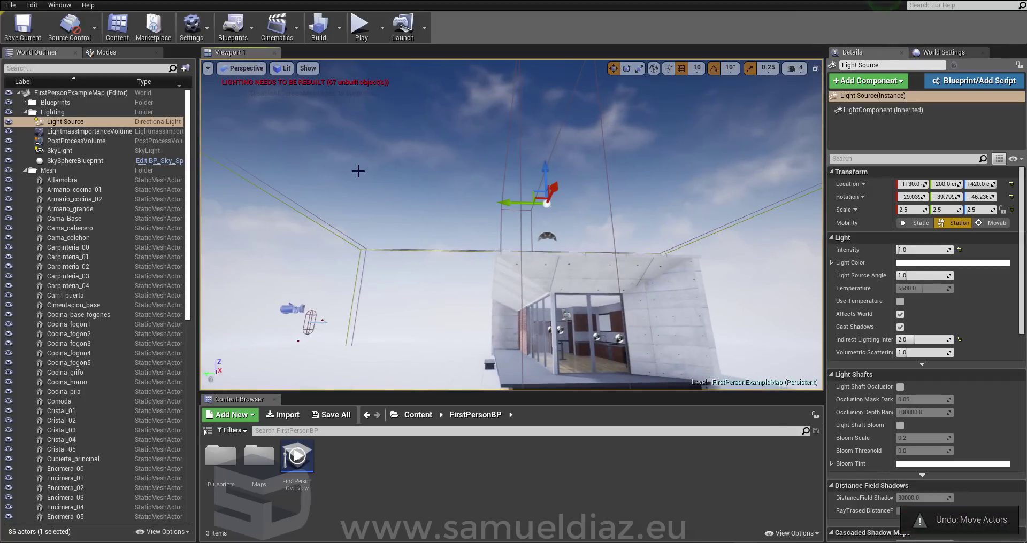
key(e)
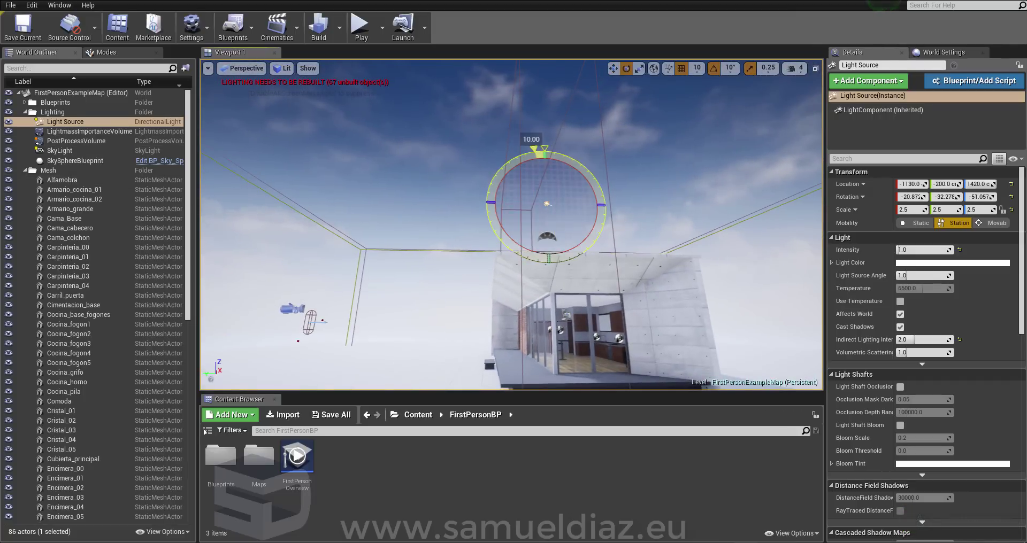
key(ctrl+z)
- Lower the Light Source intensity to 0.0
right_drag(649, 144, 649, 145)
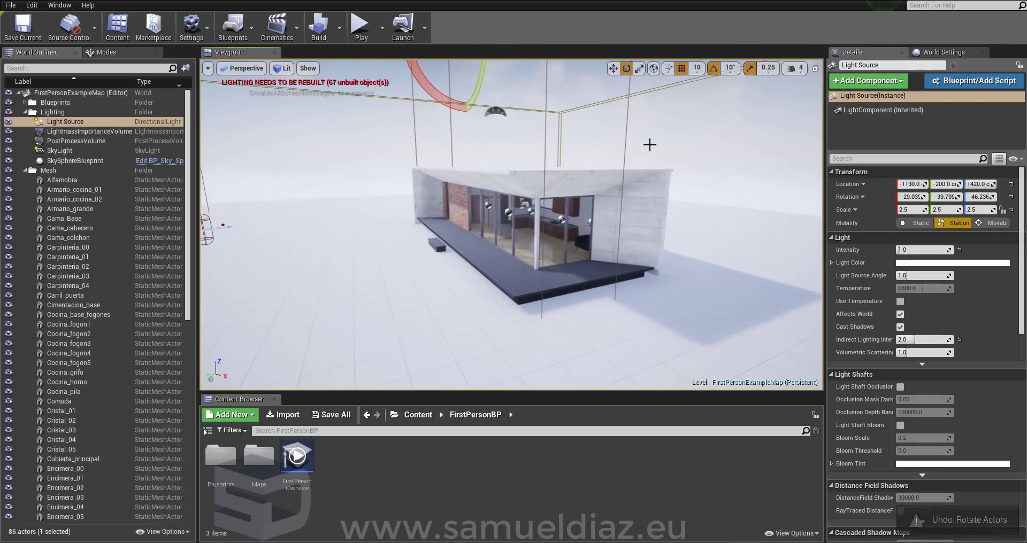
double_click(75, 160)
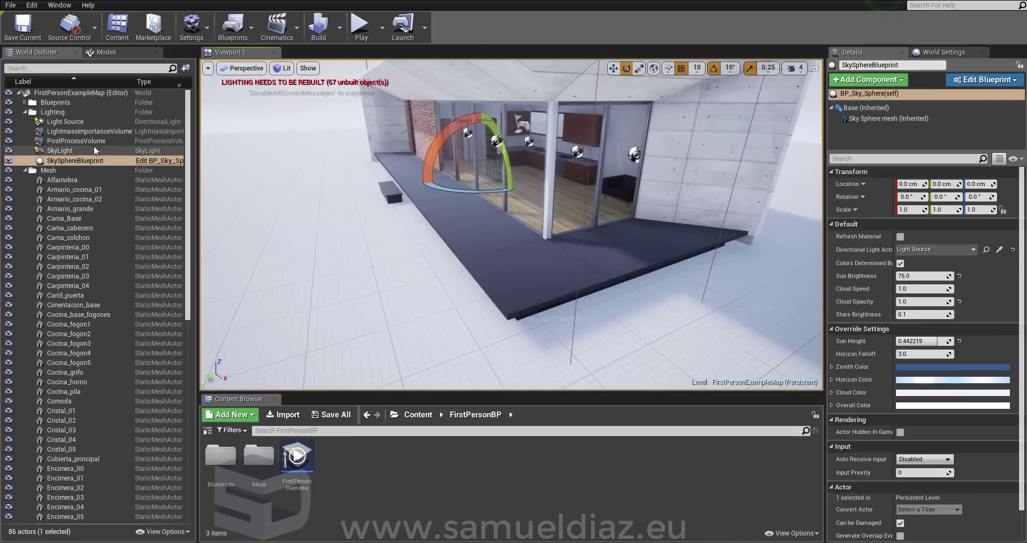
click(100, 123)
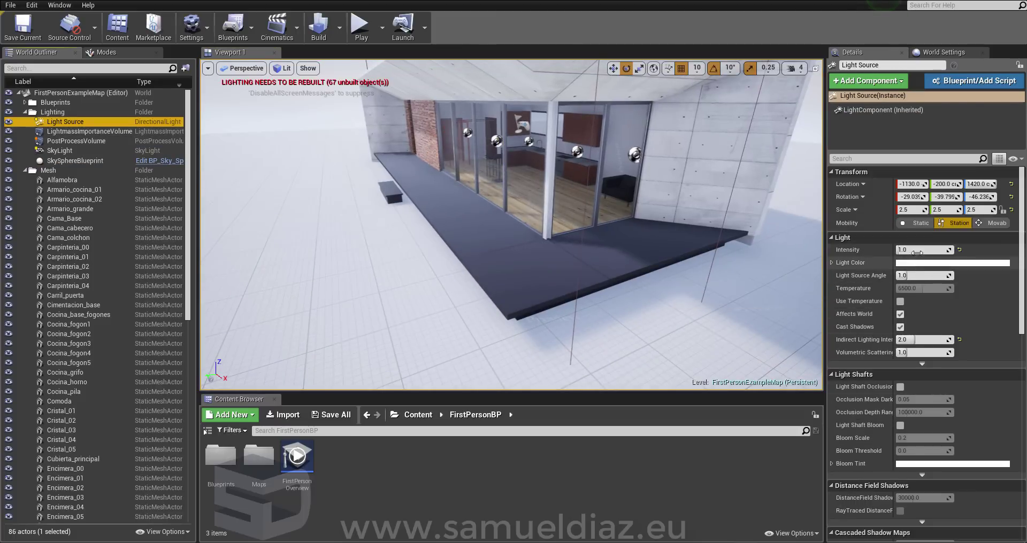
drag(917, 253, 906, 252)
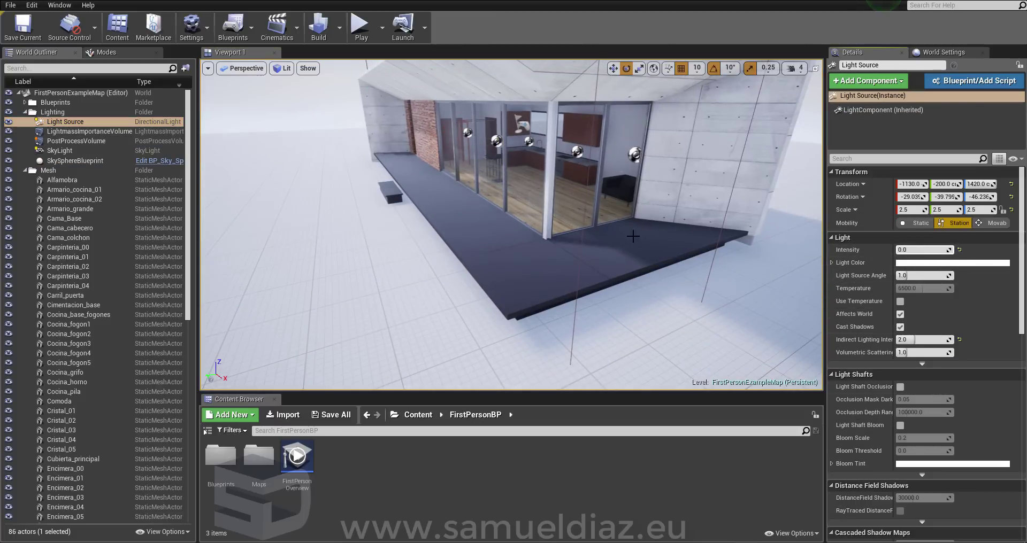
right_drag(632, 236, 633, 236)
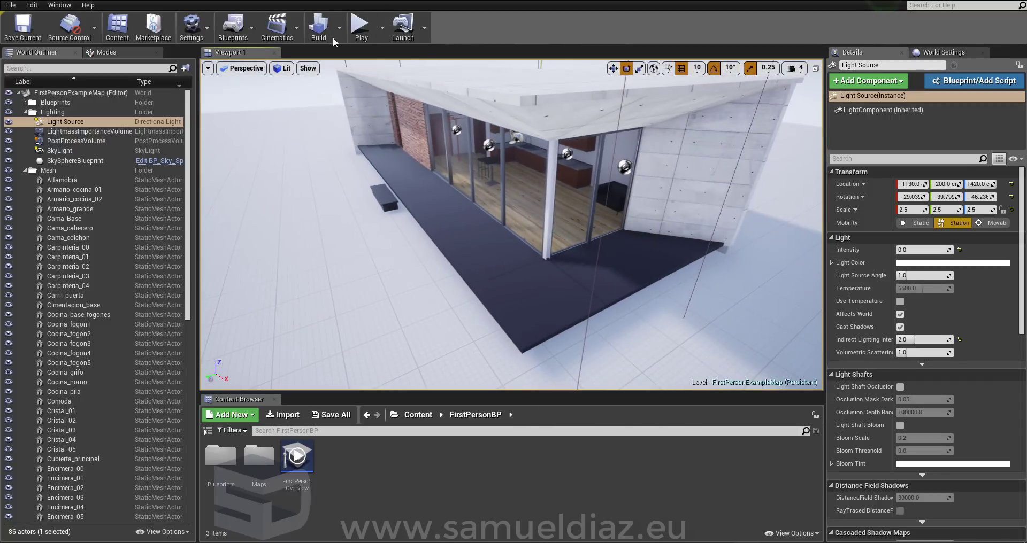
- Survey the unlit house from the glass facade and from afar, with Light Source still selected
right_drag(735, 299, 735, 299)
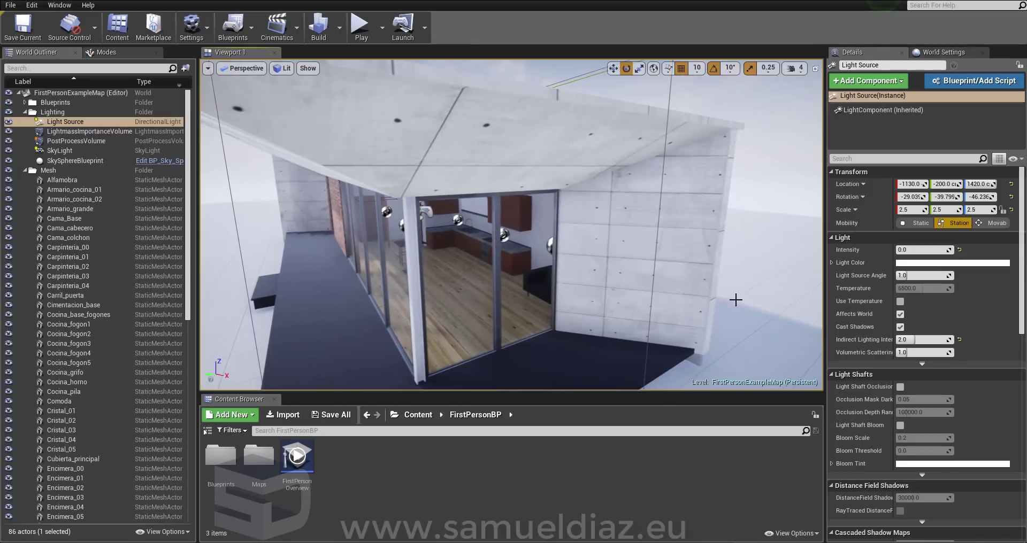
click(6, 122)
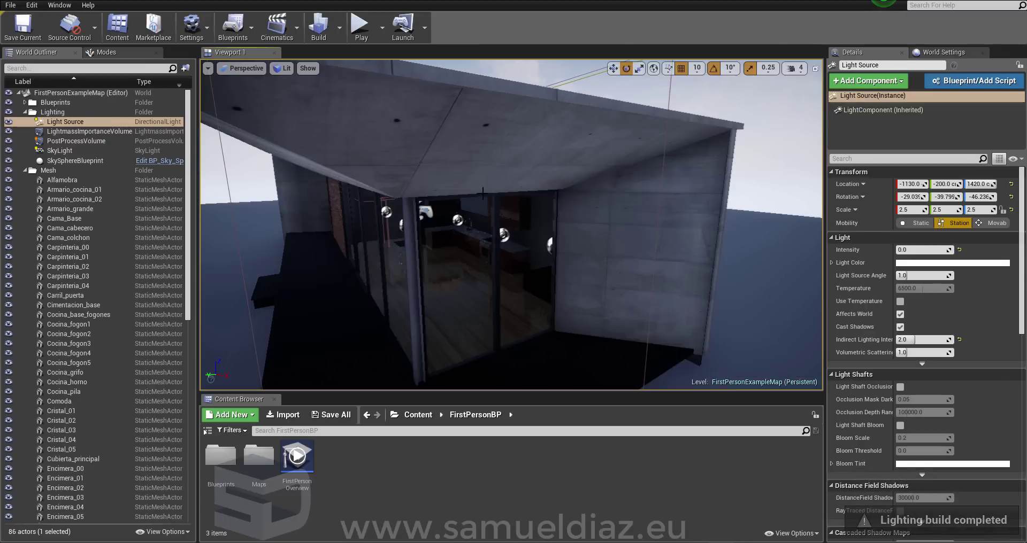
drag(513, 242, 512, 262)
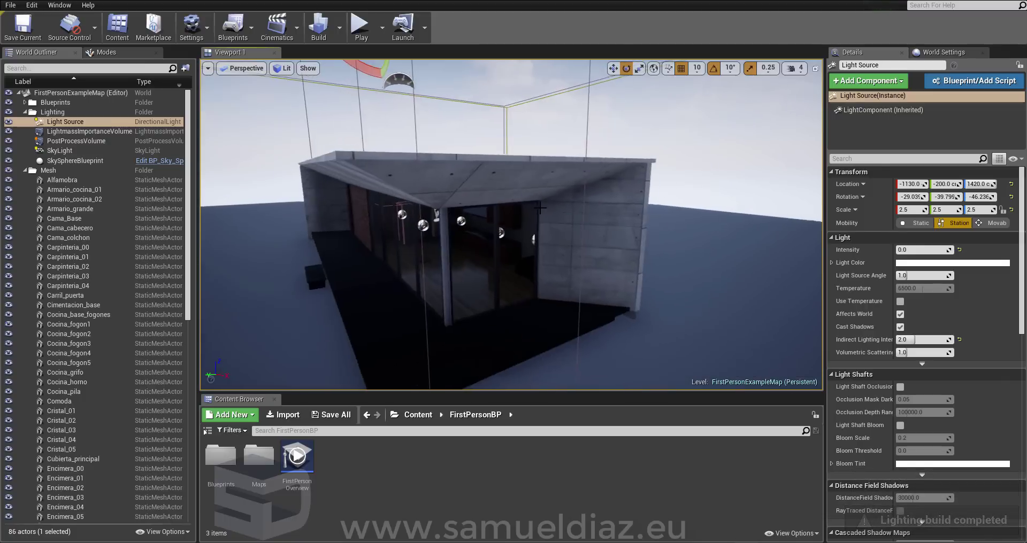
drag(540, 208, 540, 208)
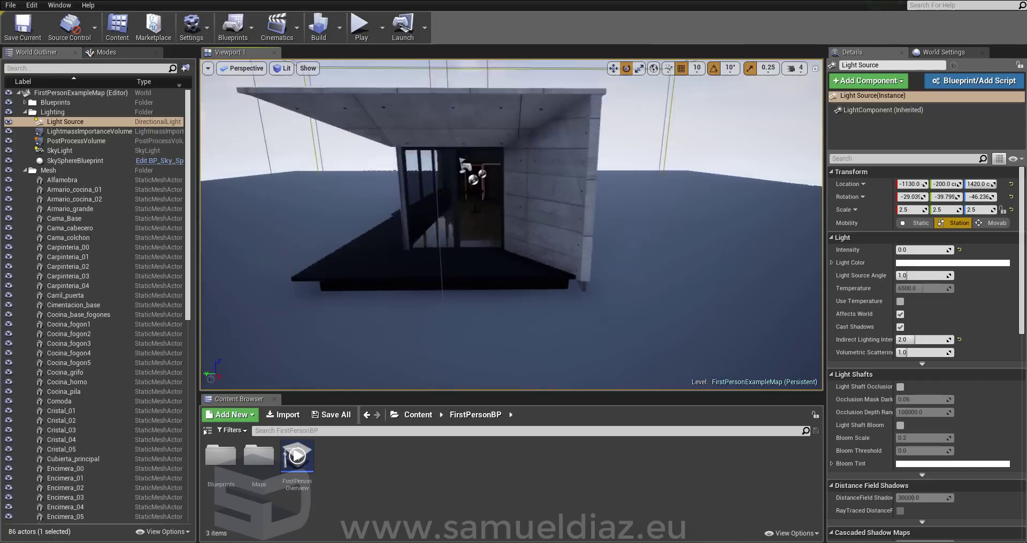
drag(540, 208, 540, 207)
- Raise the SkyLight intensity to about 5.94 to brighten the scene
click(492, 158)
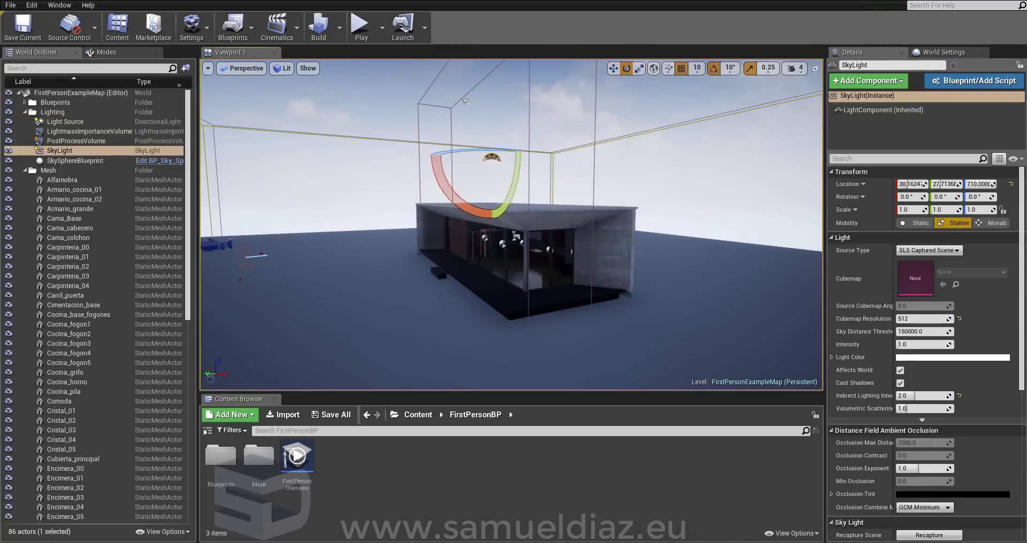
drag(466, 100, 481, 107)
drag(908, 344, 941, 344)
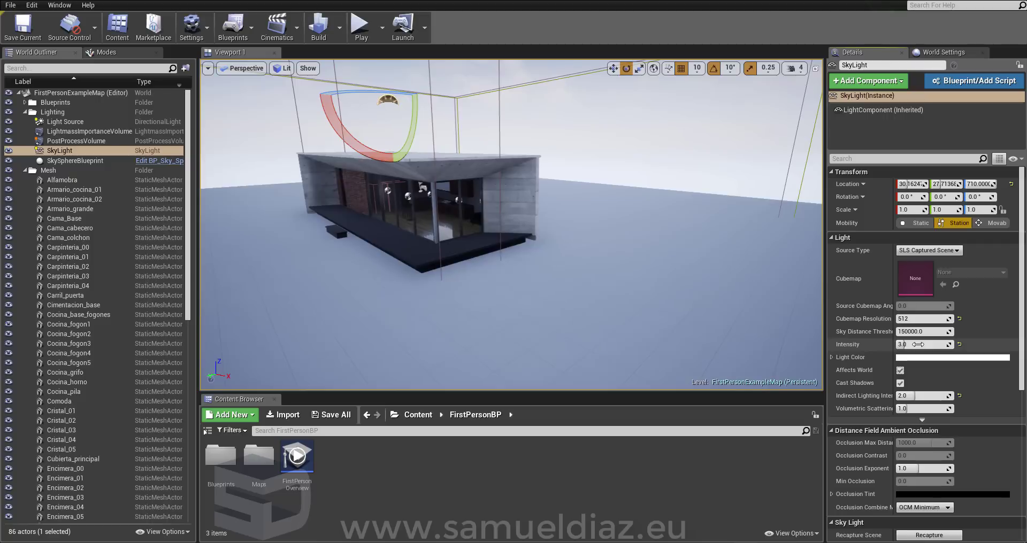
drag(406, 106, 402, 88)
drag(906, 344, 912, 344)
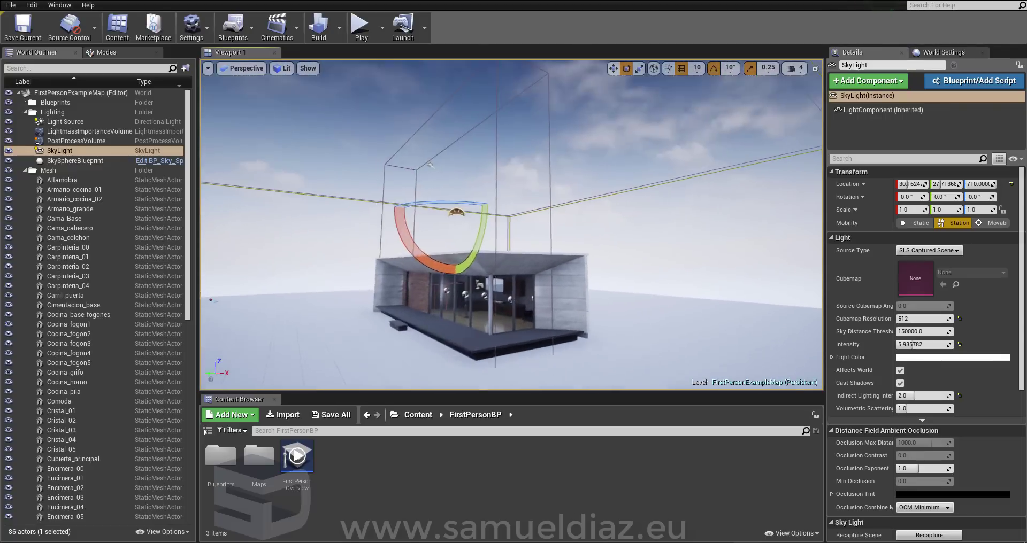
right_drag(410, 107, 409, 107)
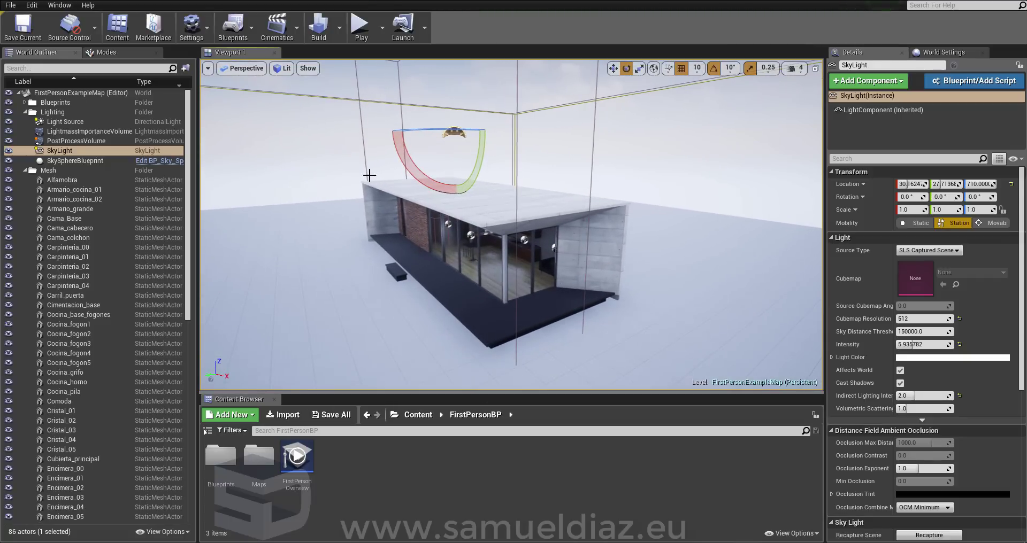
- Set the Light Source sun intensity to 1.0, then try higher values around 4.95
click(69, 124)
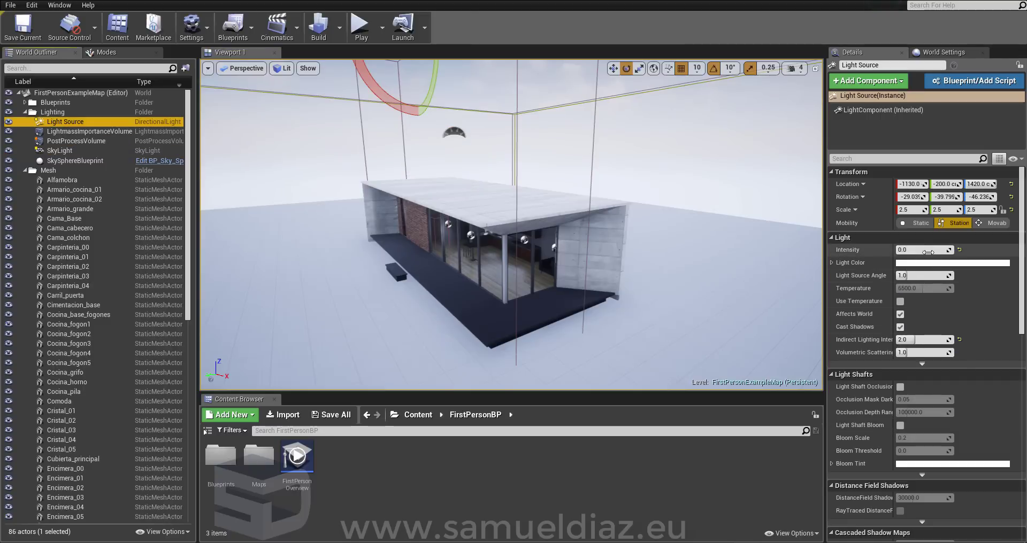
text(1)
key(Return)
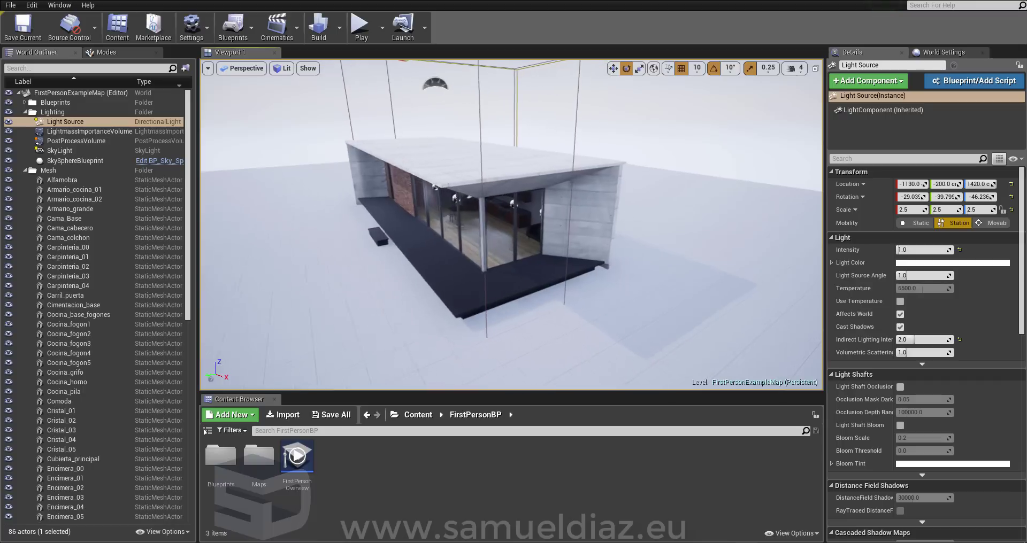
drag(909, 250, 917, 250)
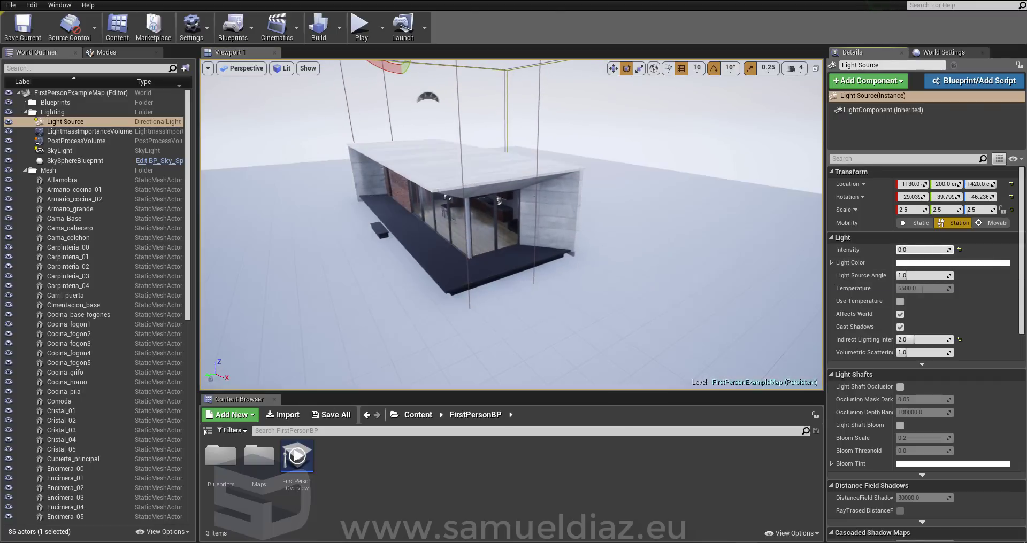
drag(917, 250, 768, 257)
- Orbit around the house to inspect its lighting and shadows from several angles
right_drag(768, 258, 770, 203)
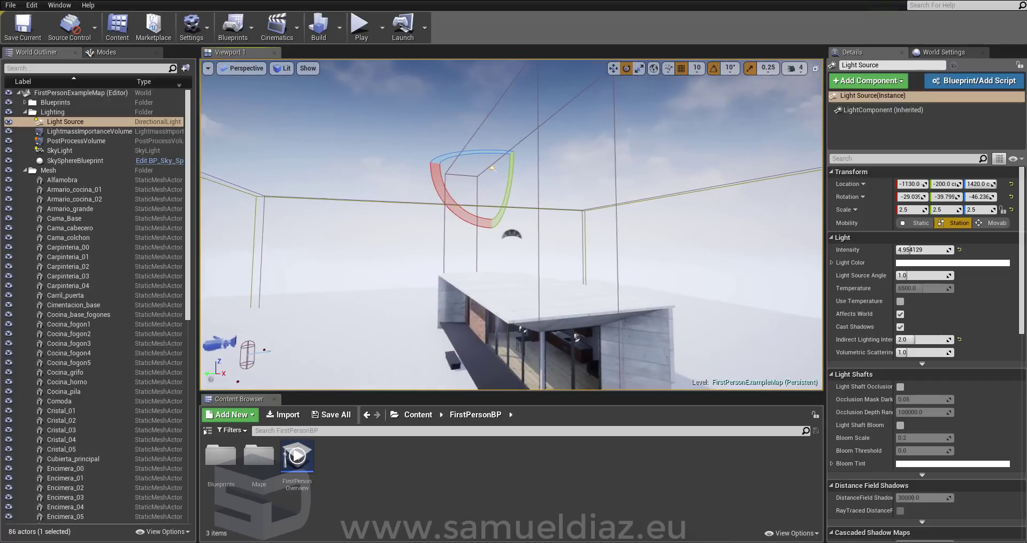
right_drag(428, 213, 428, 256)
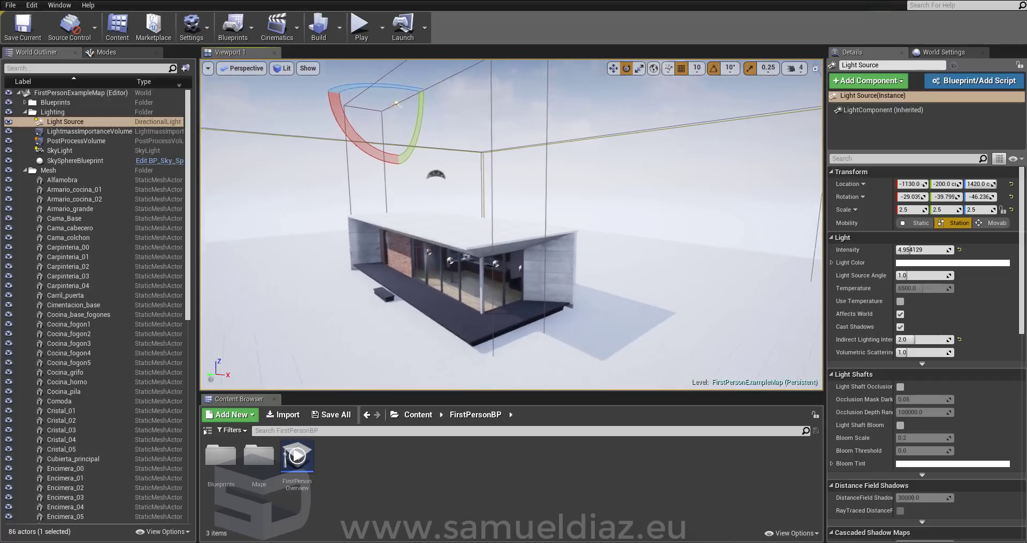
mouse_move(511, 224)
right_down()
mouse_move(511, 209)
mouse_move(535, 240)
right_up()
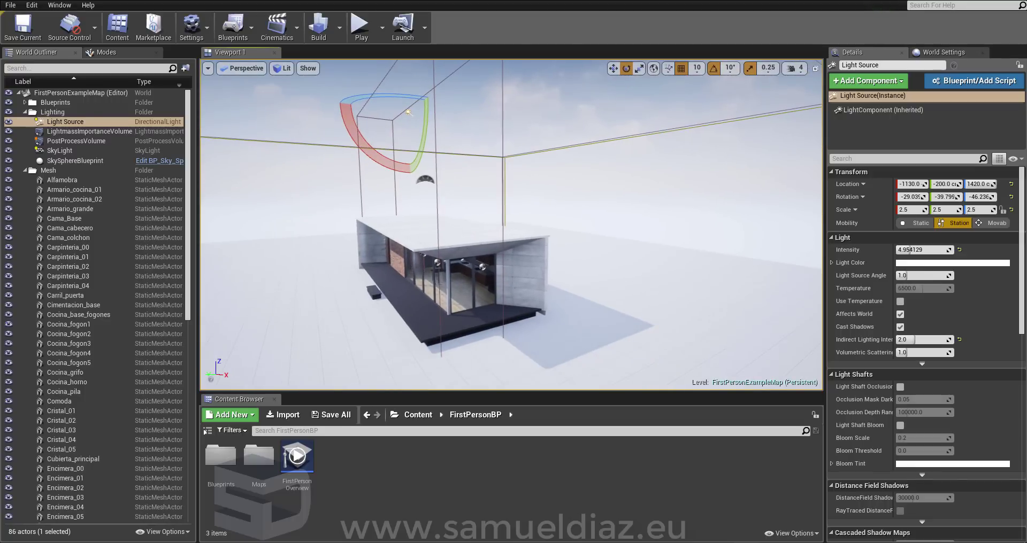
right_drag(459, 219, 439, 220)
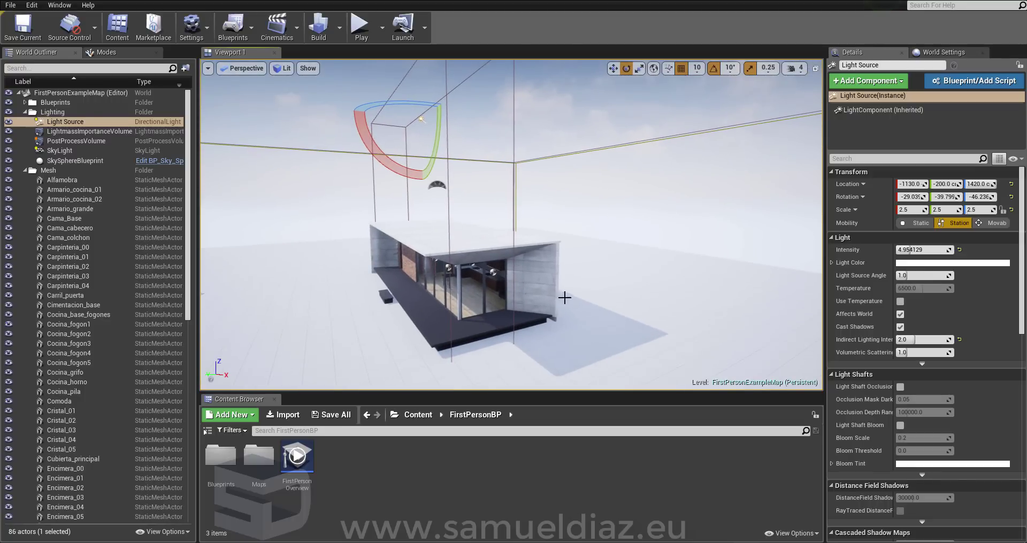
right_drag(512, 225, 497, 222)
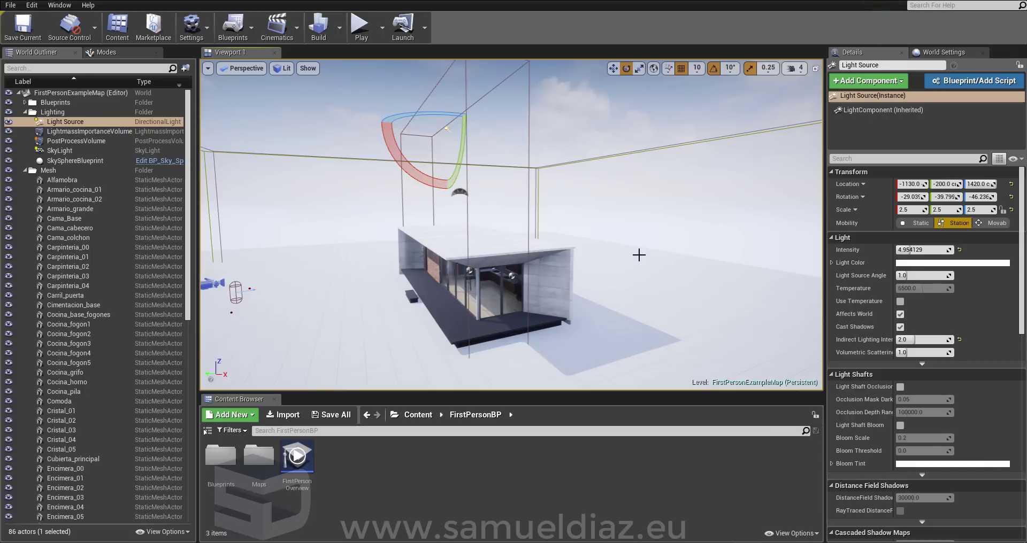
drag(639, 255, 599, 181)
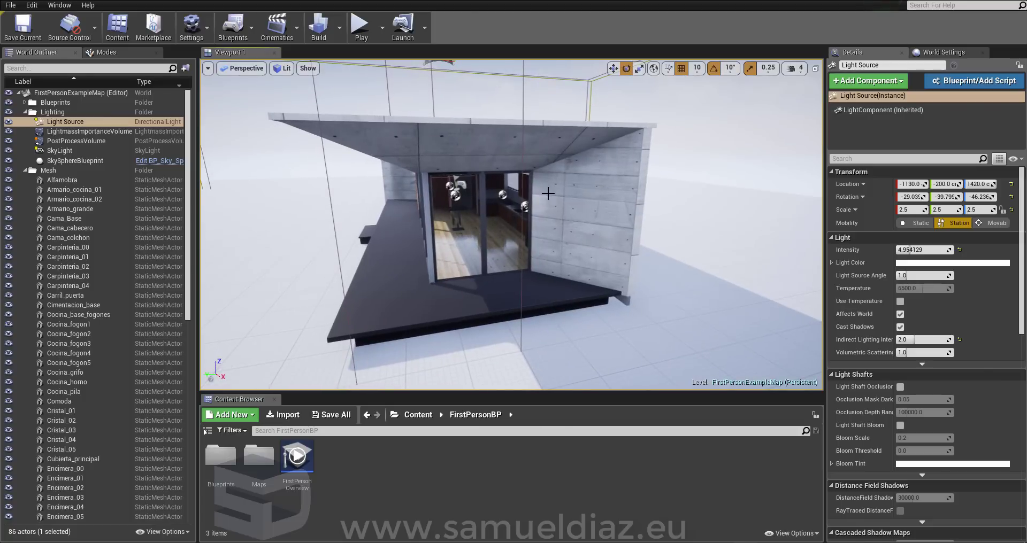
mouse_move(548, 194)
mouse_down()
mouse_move(567, 235)
mouse_move(481, 236)
mouse_up()
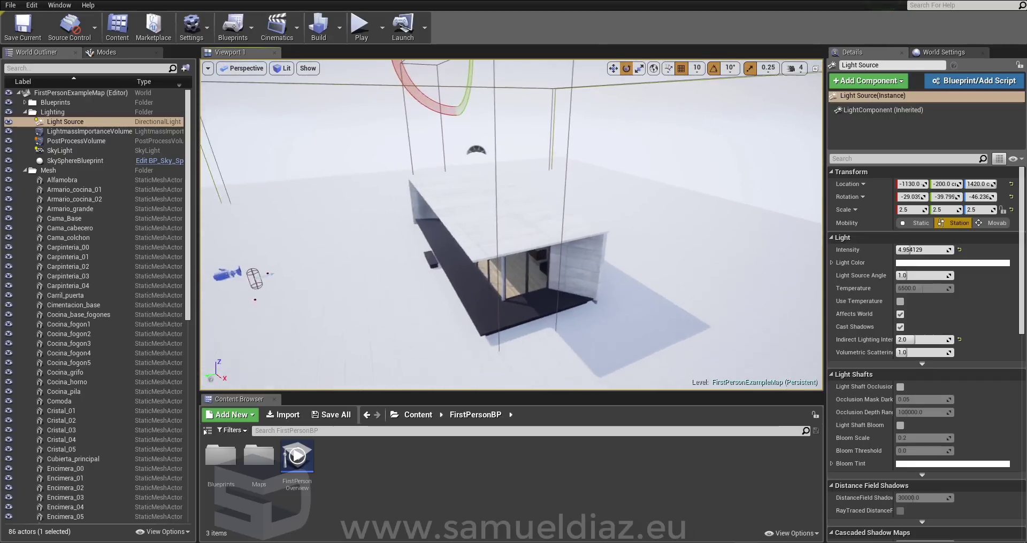
mouse_move(663, 256)
mouse_down()
mouse_move(685, 270)
mouse_move(548, 224)
mouse_up()
- Rotate the sun to test shadow direction, then undo back to its original rotation
drag(452, 160, 428, 139)
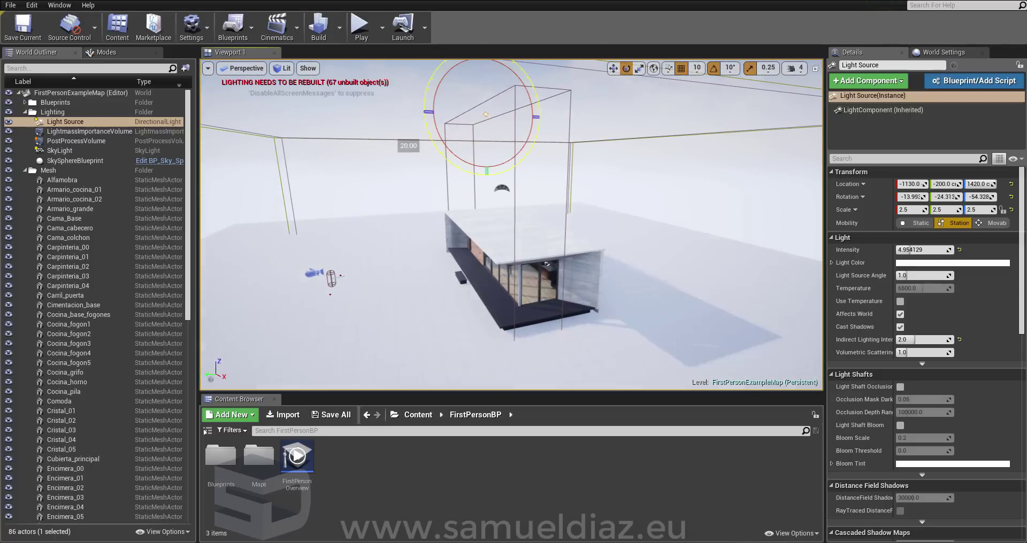
mouse_move(428, 139)
mouse_down()
mouse_move(570, 225)
mouse_move(570, 204)
mouse_up()
key(ctrl+z)
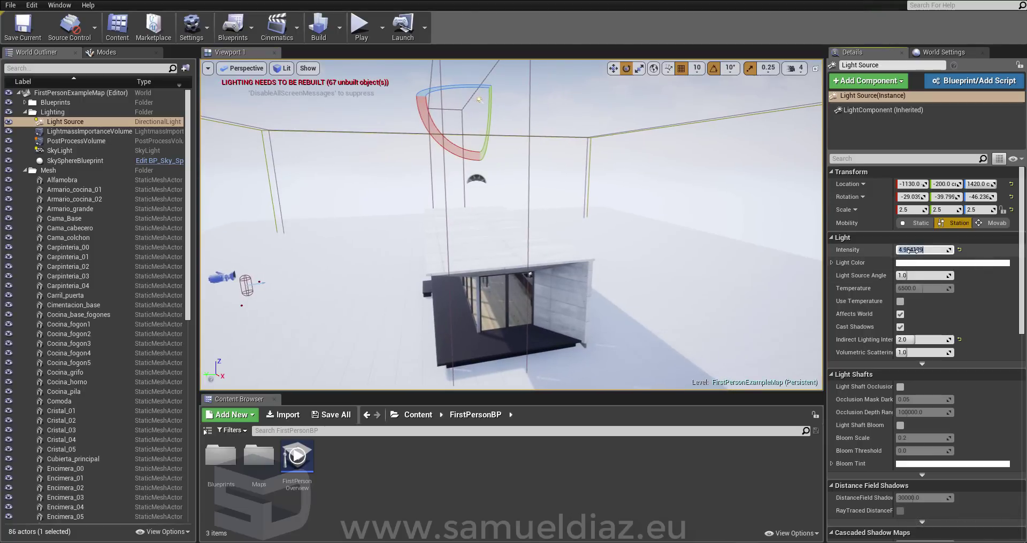
text(1)
drag(218, 139, 246, 107)
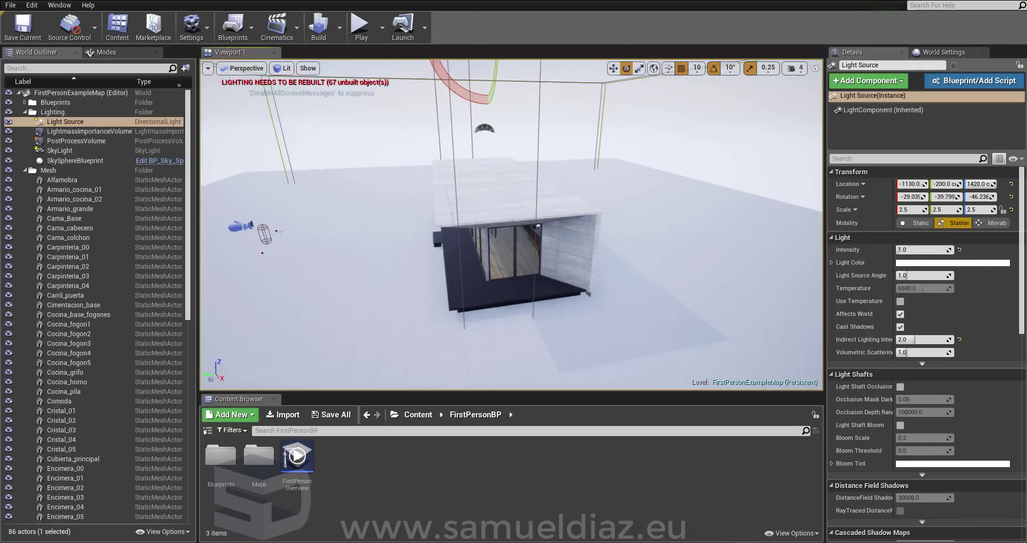
- Check the SkySphere's linked directional light, then keep the SkyLight source as SLS Captured Scene
click(75, 160)
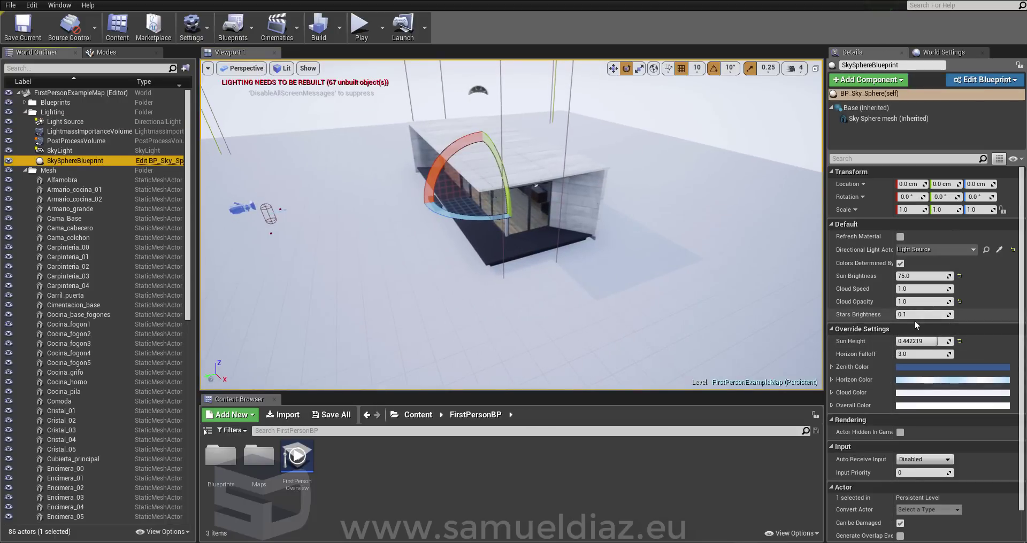
click(72, 150)
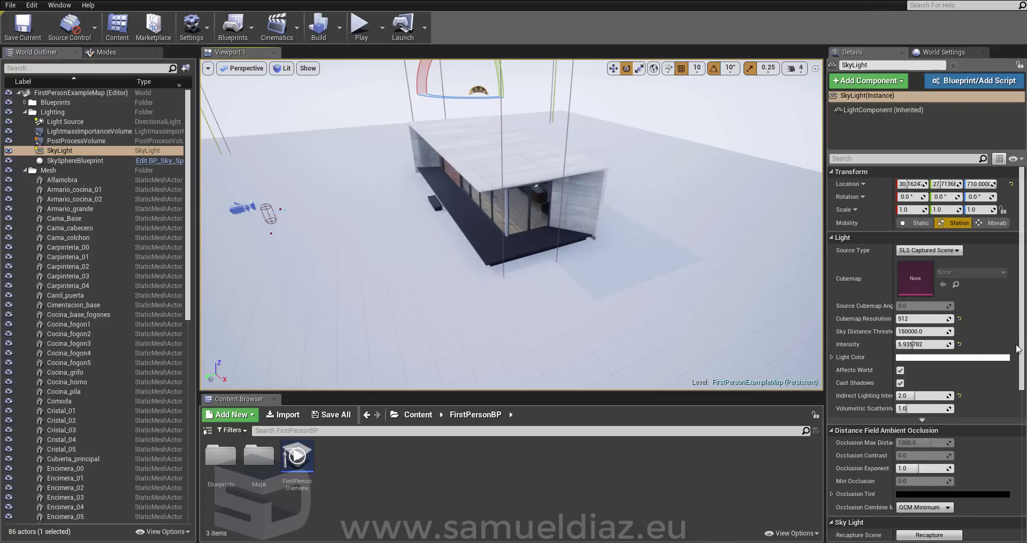
click(941, 252)
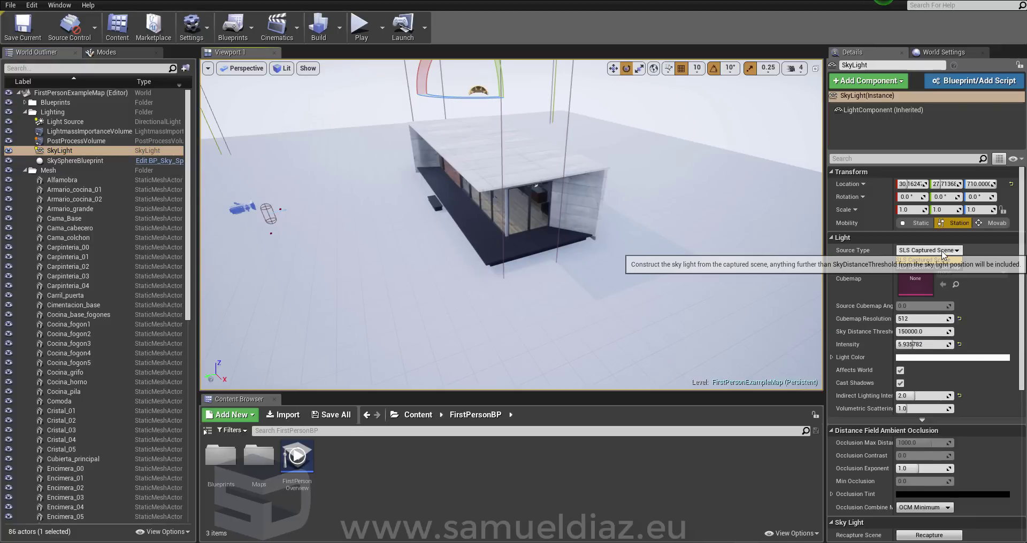
click(942, 259)
right_drag(636, 237, 705, 243)
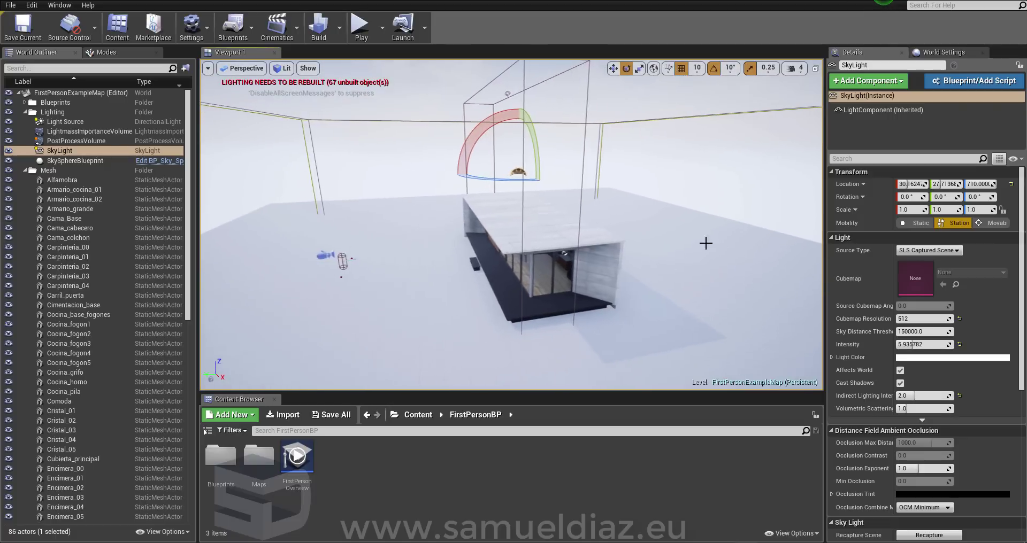
right_drag(667, 159, 695, 160)
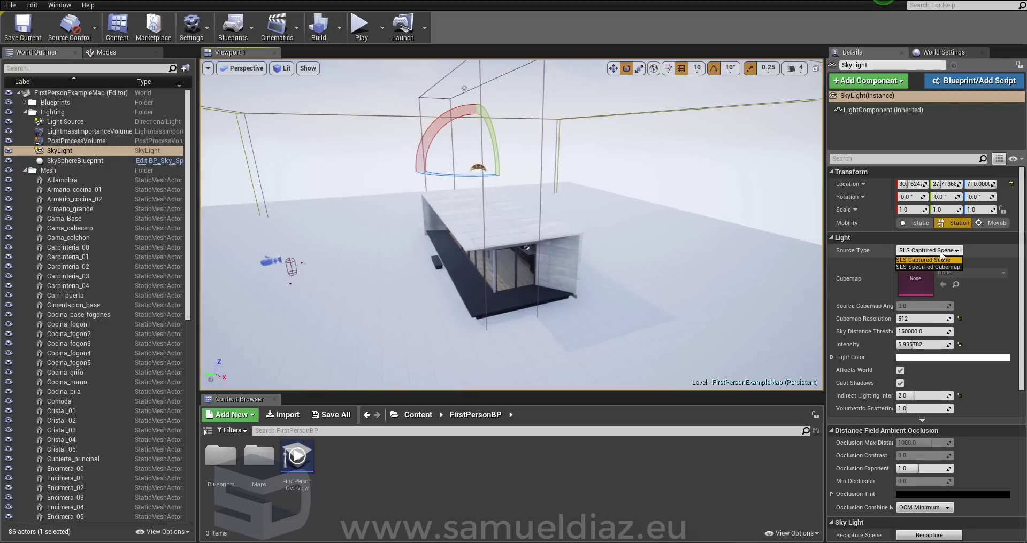
click(911, 259)
right_drag(589, 241, 621, 241)
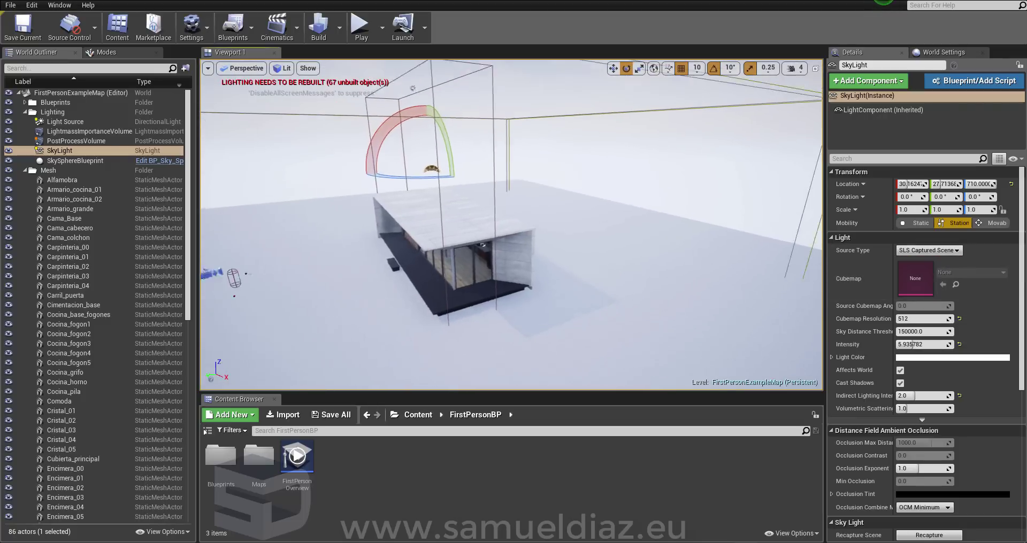
right_drag(499, 109, 470, 110)
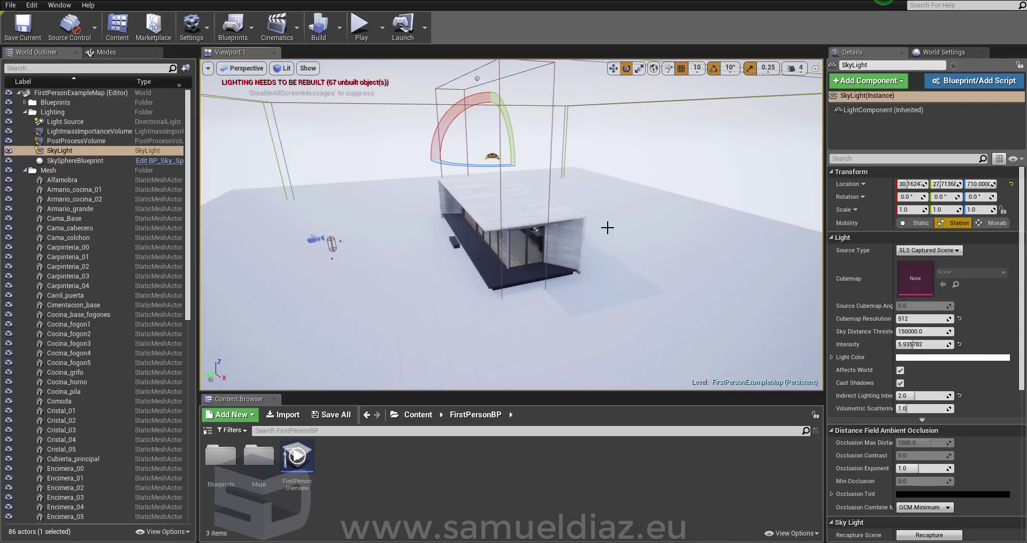
right_drag(607, 228, 633, 217)
mouse_move(592, 254)
right_down()
mouse_move(545, 318)
mouse_move(578, 273)
right_up()
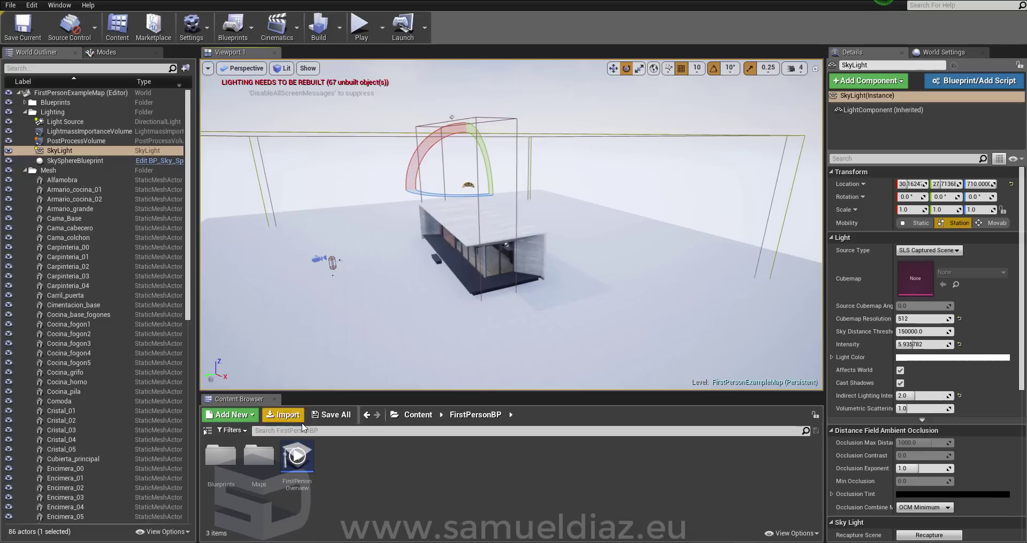
- Navigate the Content Browser to the Material/Textures folder
click(207, 431)
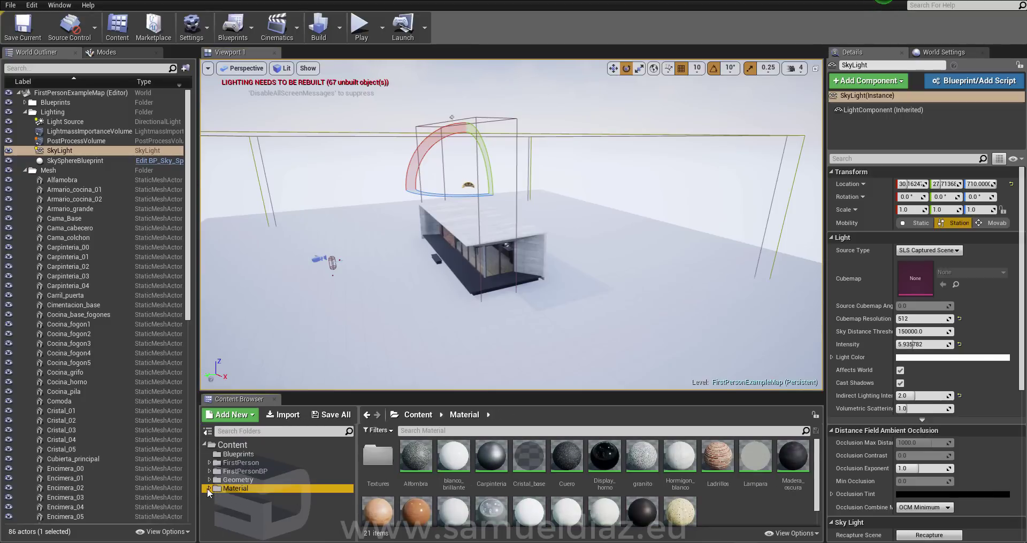
double_click(236, 489)
click(235, 497)
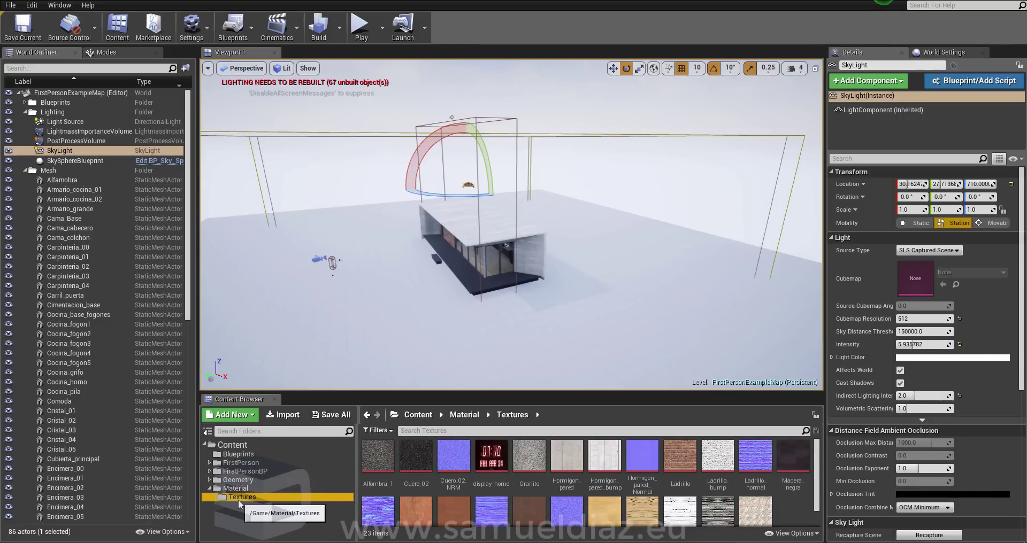
scroll(619, 517, down, 1)
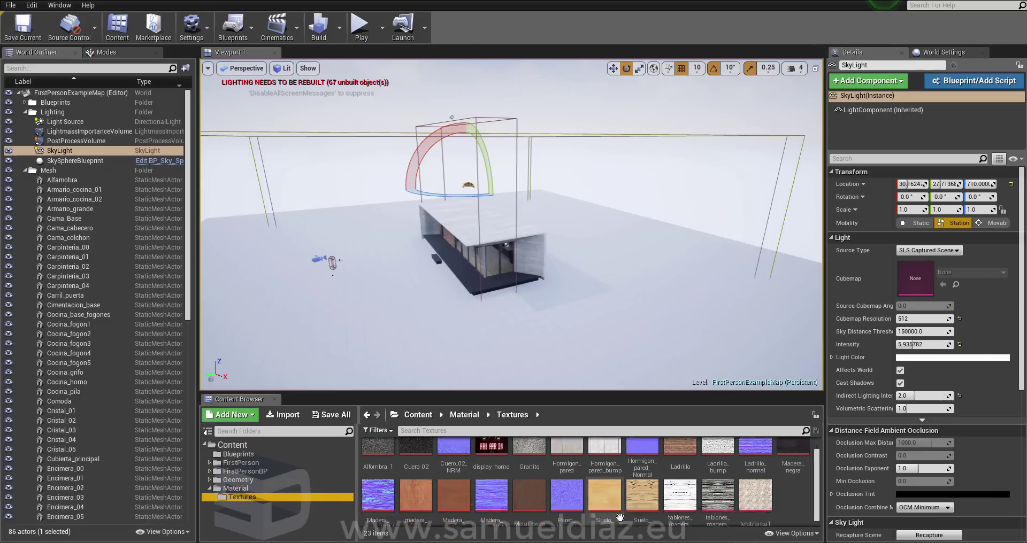
- Import HDRI_entorno.hdr into /Game/Material/Textures
right_click(800, 500)
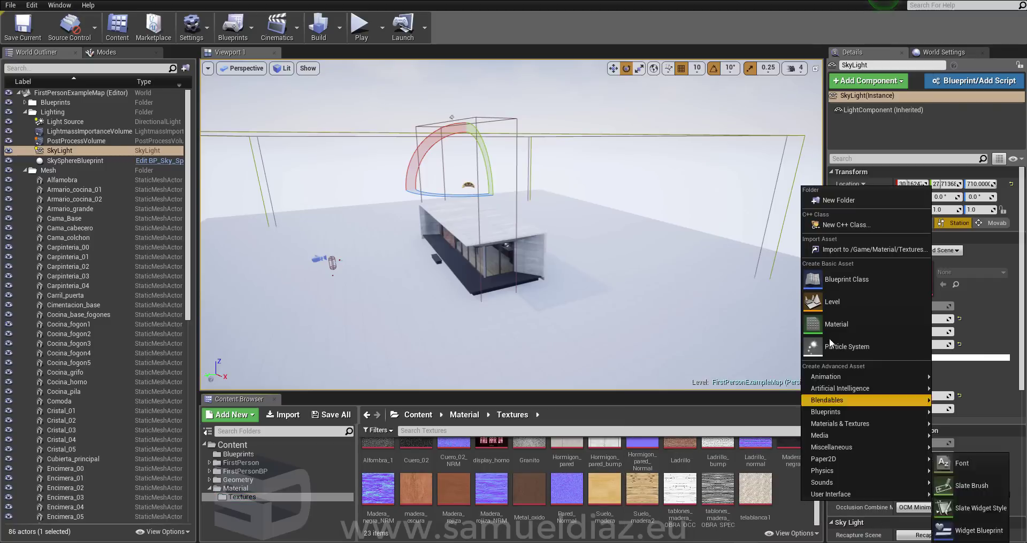
click(850, 251)
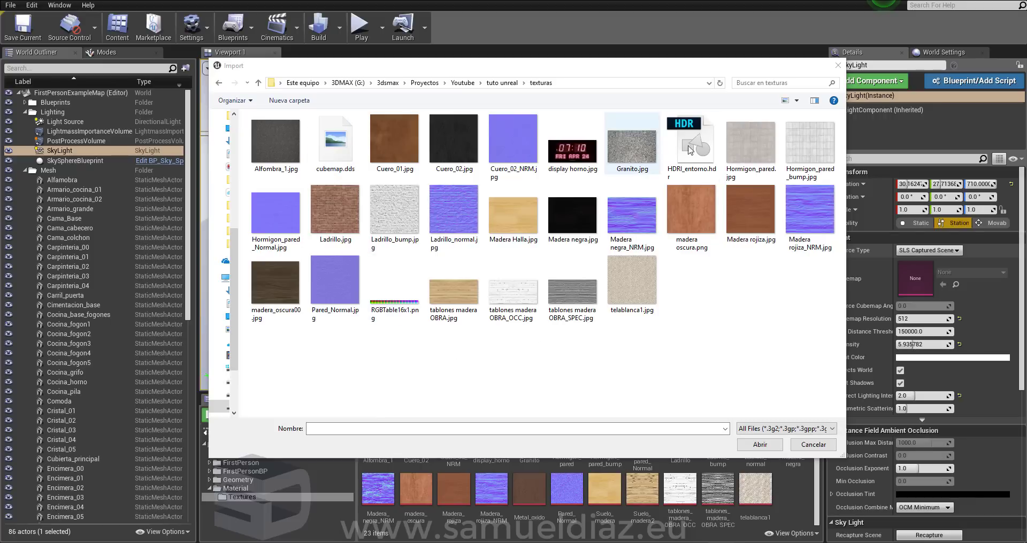
click(701, 149)
click(761, 445)
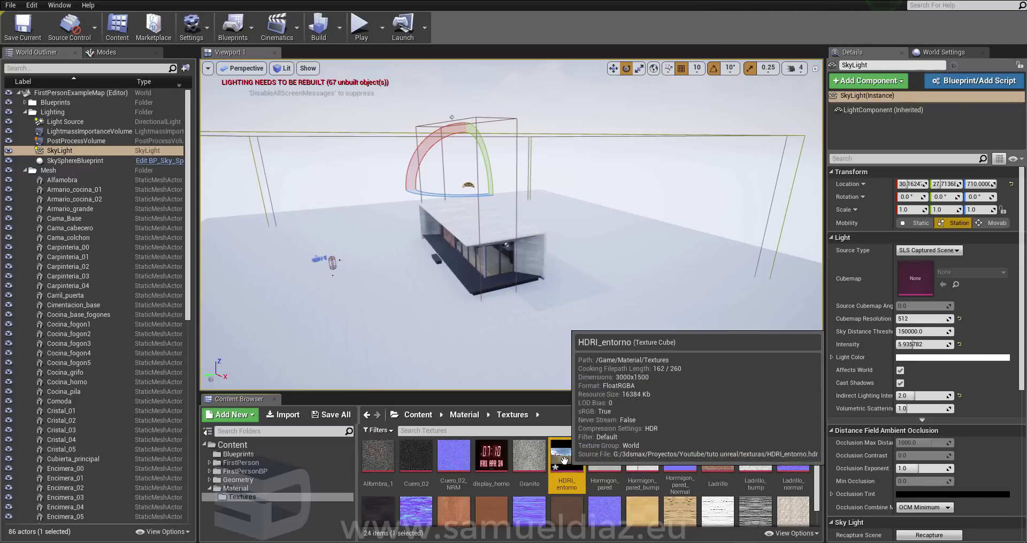
double_click(548, 468)
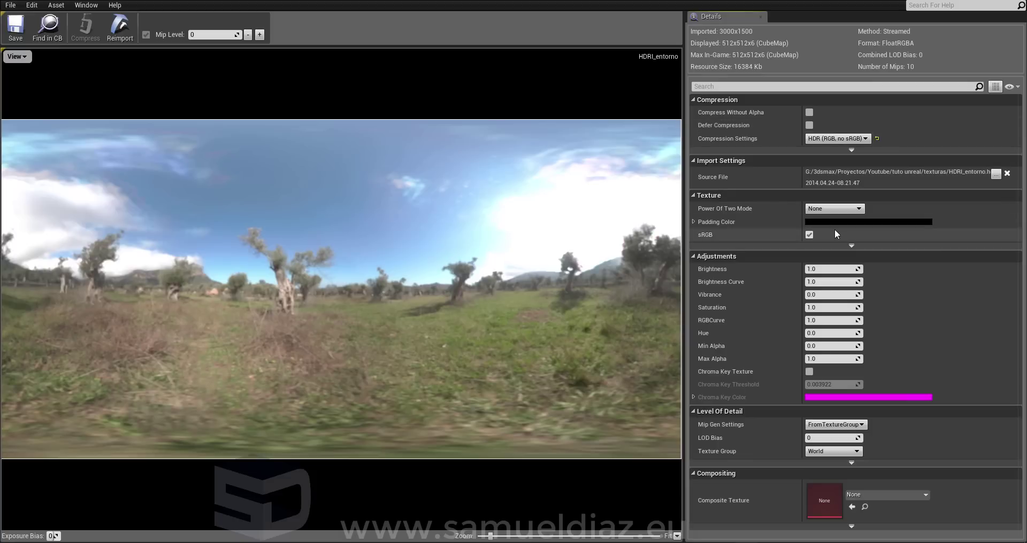
- Switch the SkyLight to SLS Specified Cubemap using the HDRI_entorno cubemap
click(1012, 2)
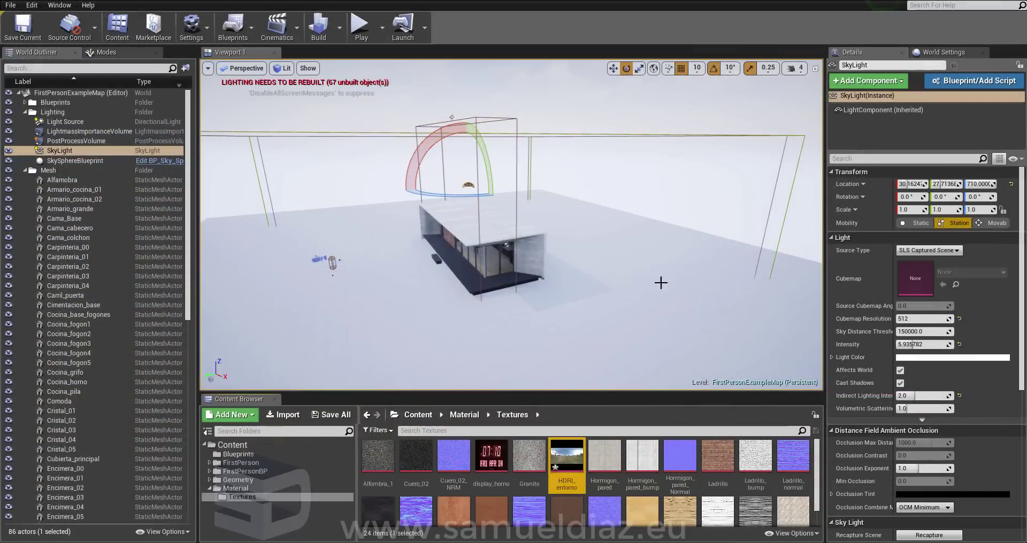
click(79, 152)
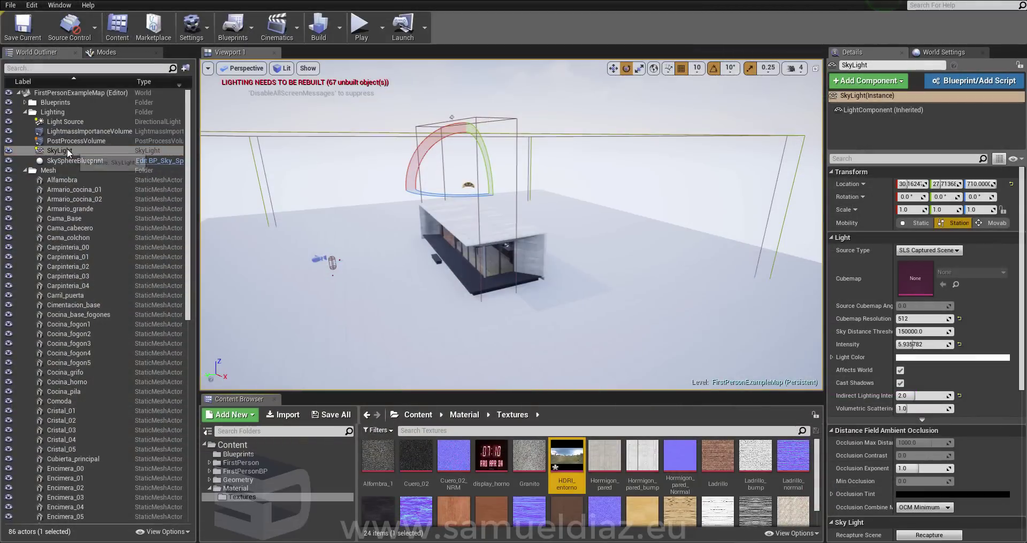
click(923, 251)
click(918, 265)
click(977, 273)
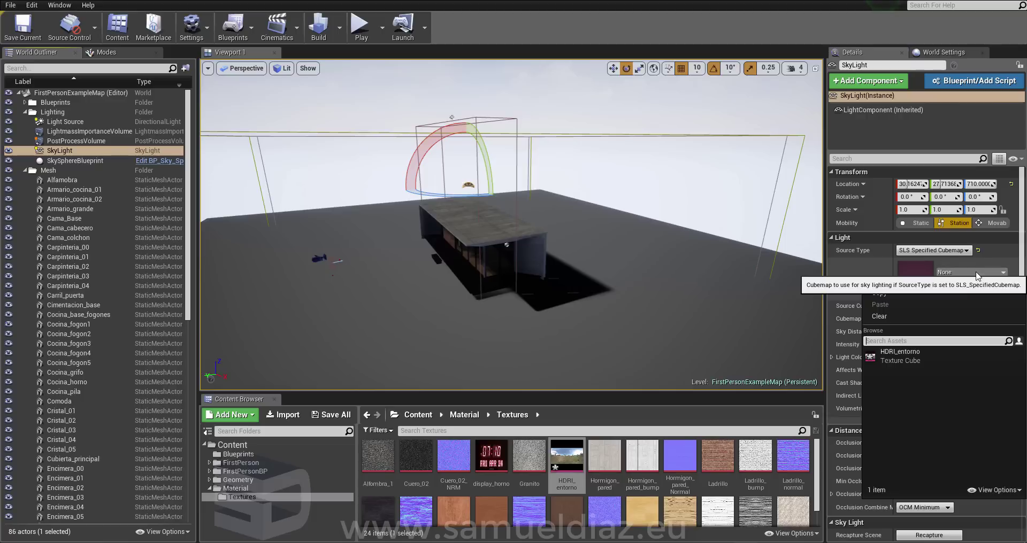
click(899, 358)
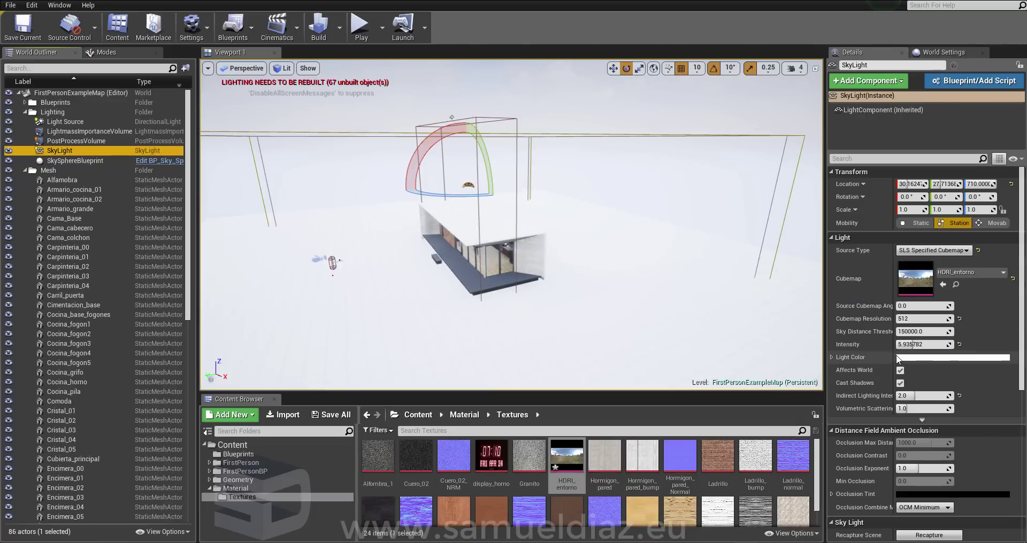
- Test SkyLight intensities of 2 and 1, settling on 2.0
right_drag(408, 218, 621, 231)
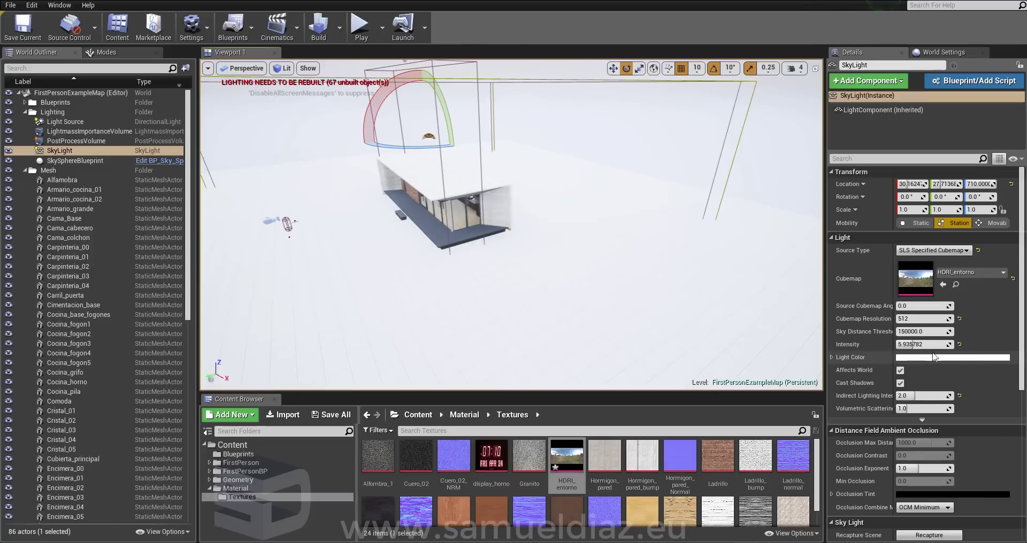
click(915, 345)
text(2)
key(Return)
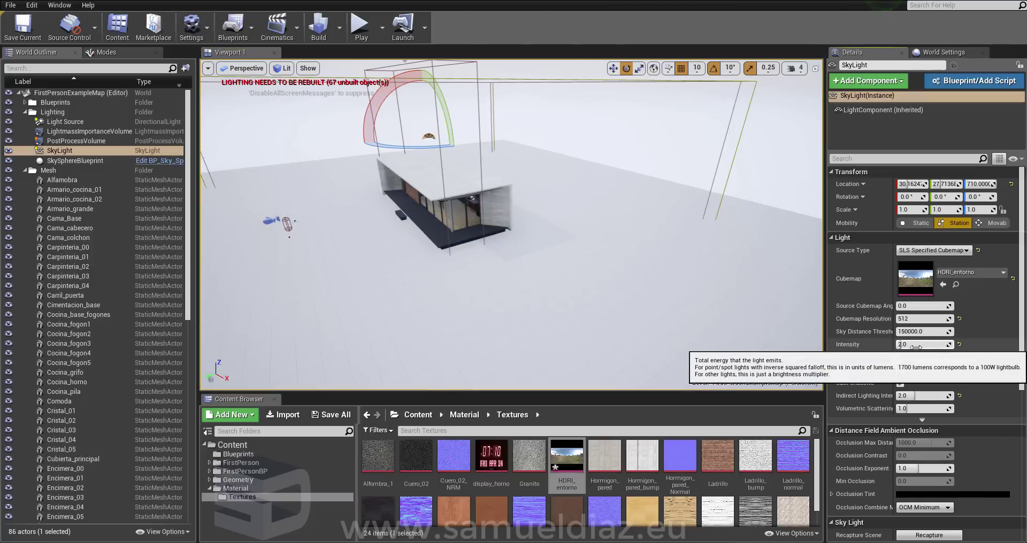
click(915, 345)
text(1)
key(Return)
mouse_move(469, 253)
right_down()
mouse_move(439, 257)
mouse_move(470, 251)
right_up()
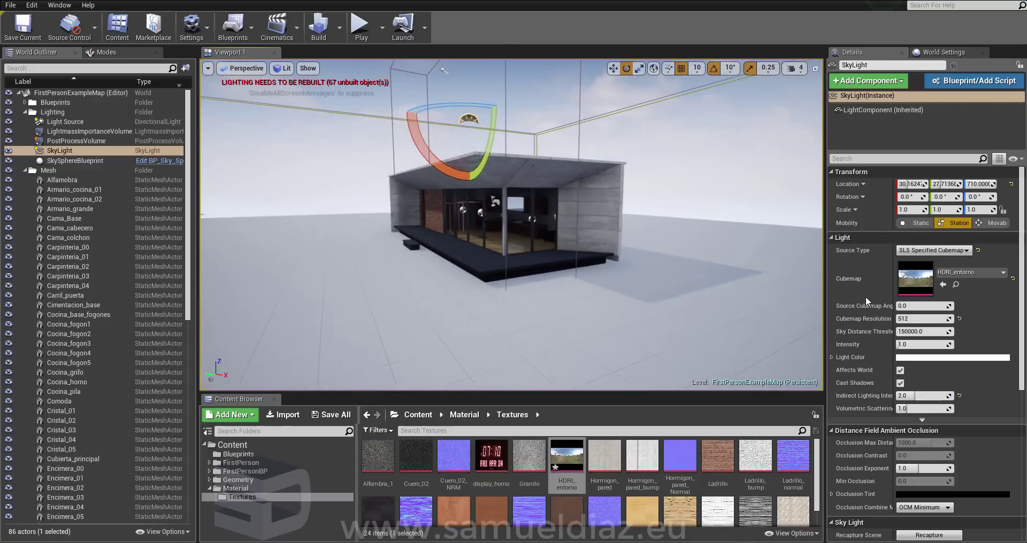
click(919, 345)
text(2)
key(Return)
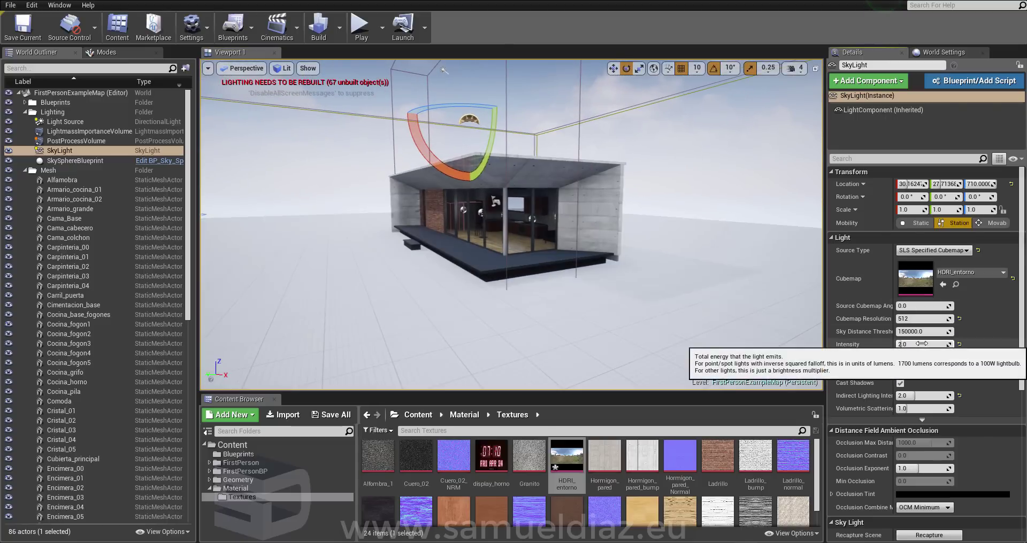
- Compare the captured-scene source against the HDRI_entorno cubemap, keeping the cubemap
right_drag(508, 230, 482, 230)
right_drag(475, 131, 481, 133)
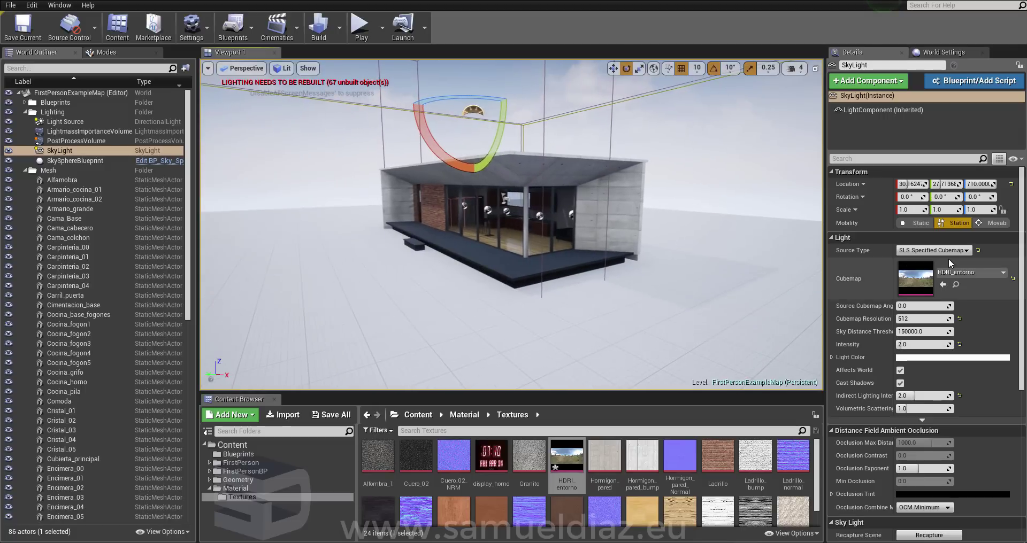
click(928, 250)
click(925, 259)
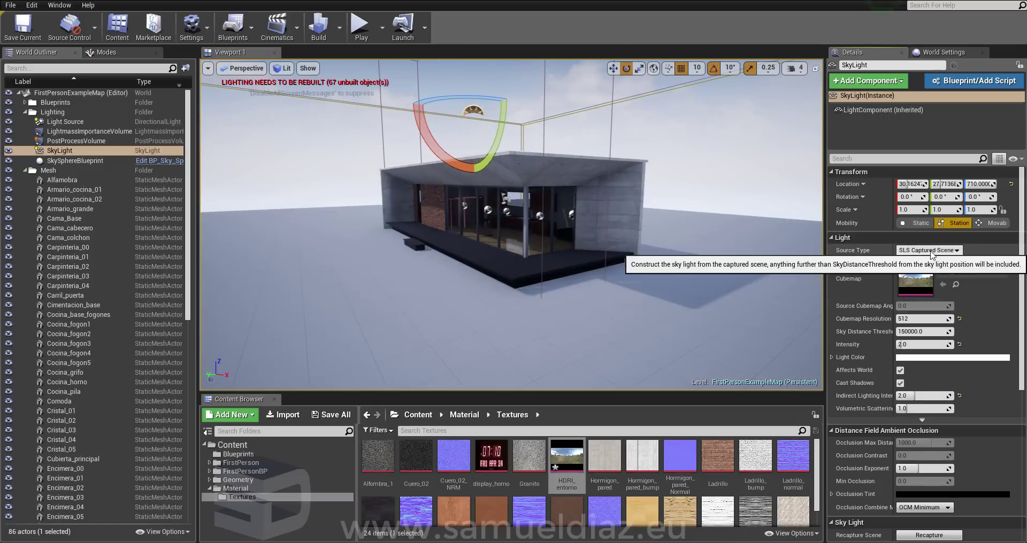
click(928, 250)
click(925, 266)
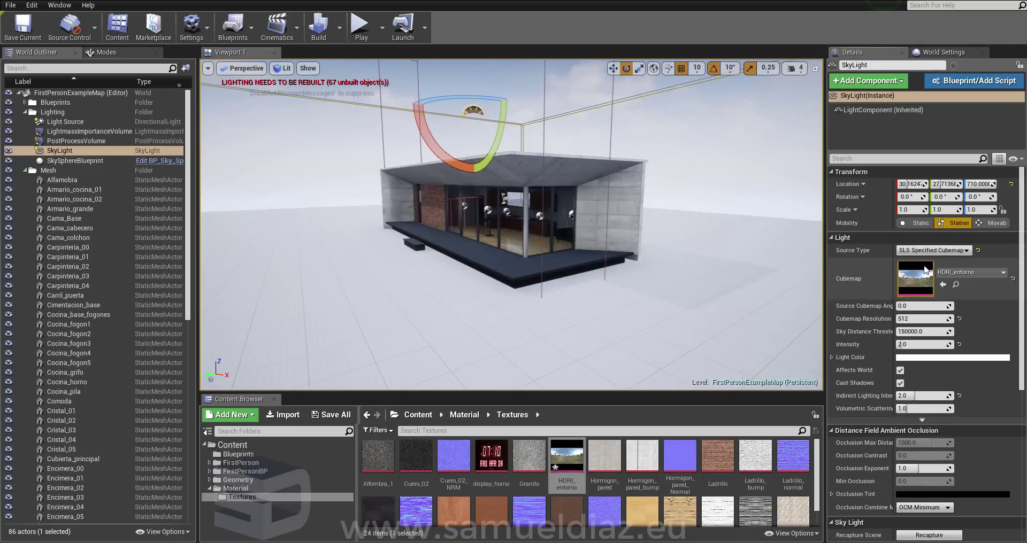
right_drag(461, 264, 463, 225)
key(f)
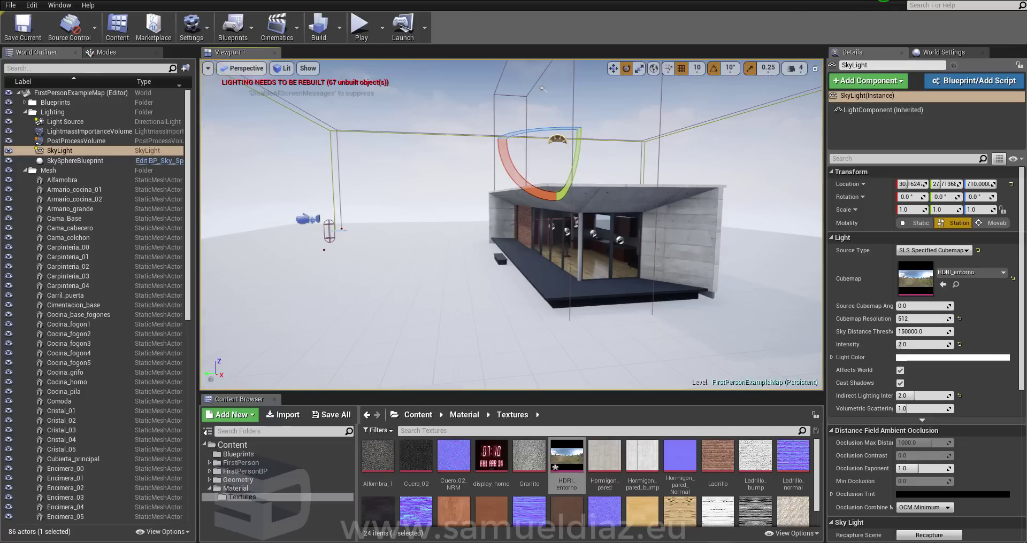
mouse_move(526, 288)
right_down()
mouse_move(549, 287)
mouse_move(529, 268)
right_up()
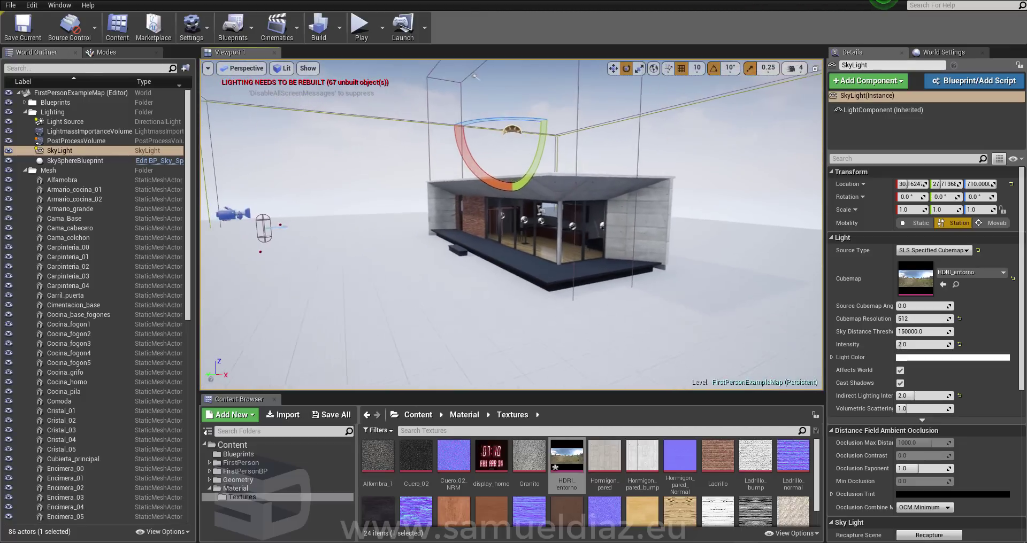
- Try raising SkyLight intensity to about 6.4, then undo back to 2.0
click(505, 115)
click(512, 134)
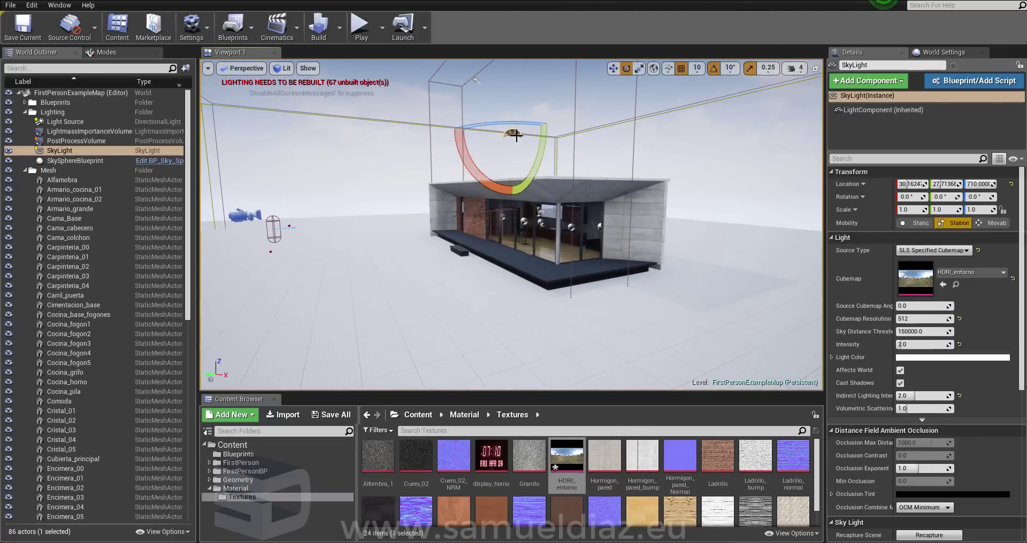
right_drag(513, 134, 482, 139)
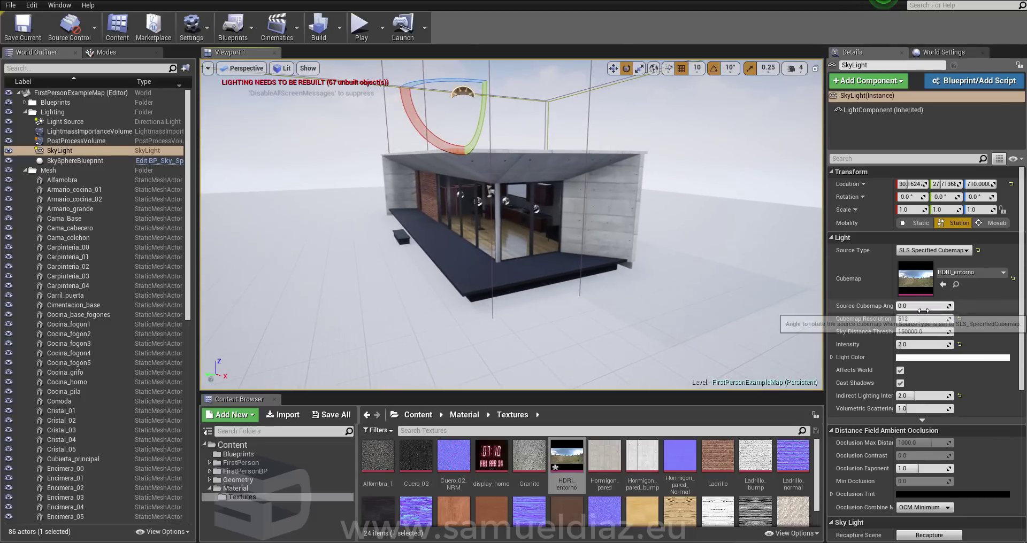
drag(914, 344, 944, 344)
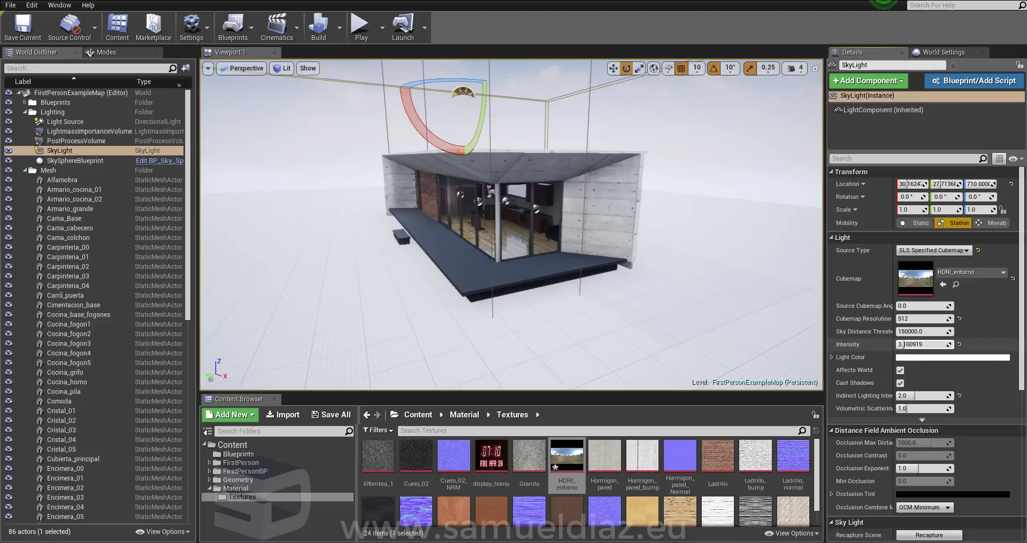
key(ctrl+z)
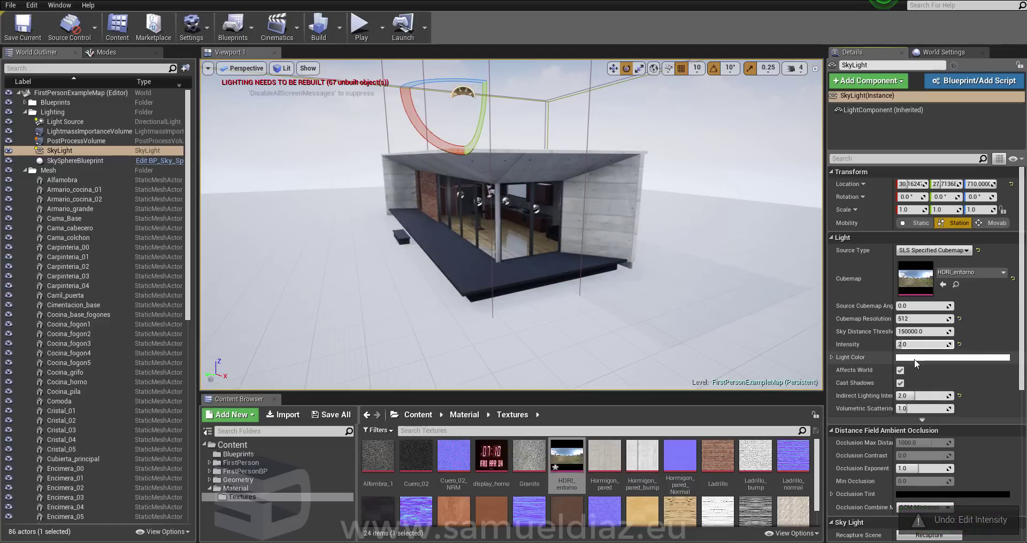
- Give the SkyLight a warm R 255, G 240, B 230 colour, keeping Cast Shadows on
click(951, 358)
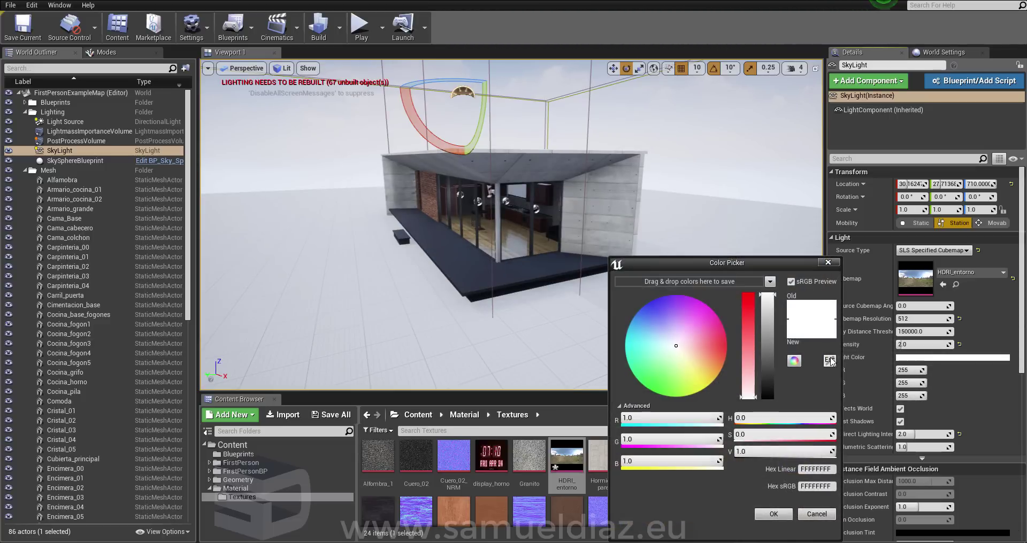
drag(767, 299, 768, 394)
click(827, 266)
mouse_move(691, 359)
mouse_down()
mouse_move(713, 397)
mouse_move(726, 368)
mouse_up()
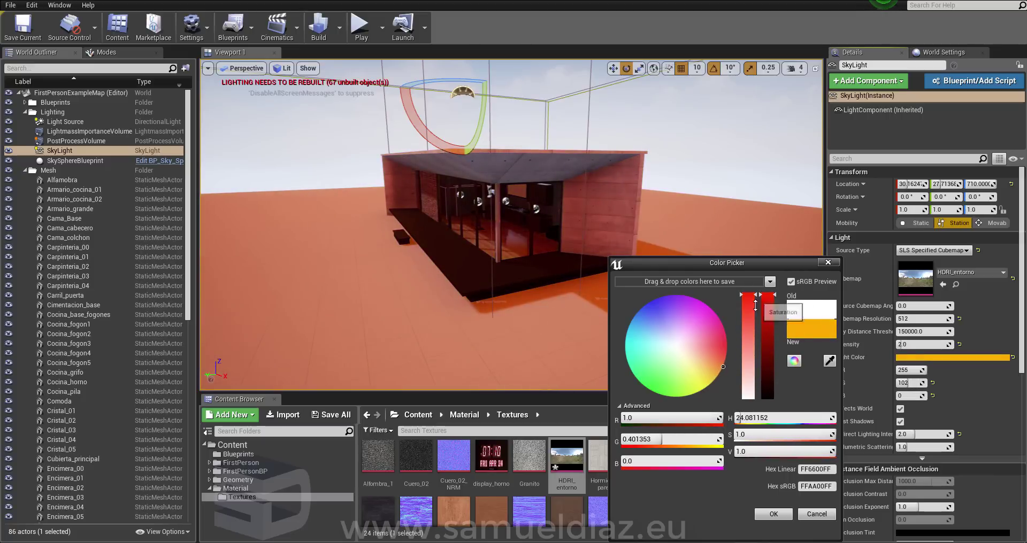
drag(755, 306, 754, 388)
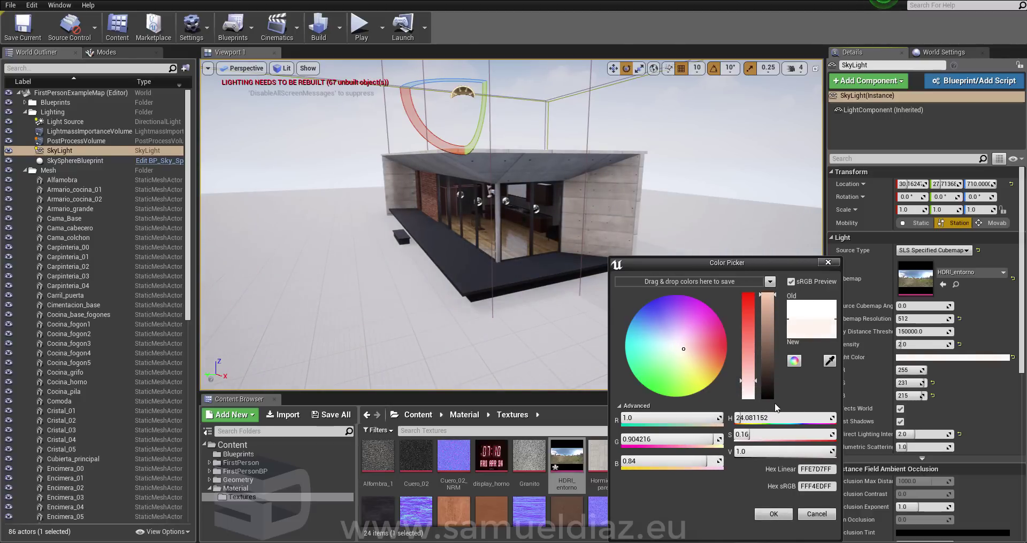
drag(756, 385, 753, 386)
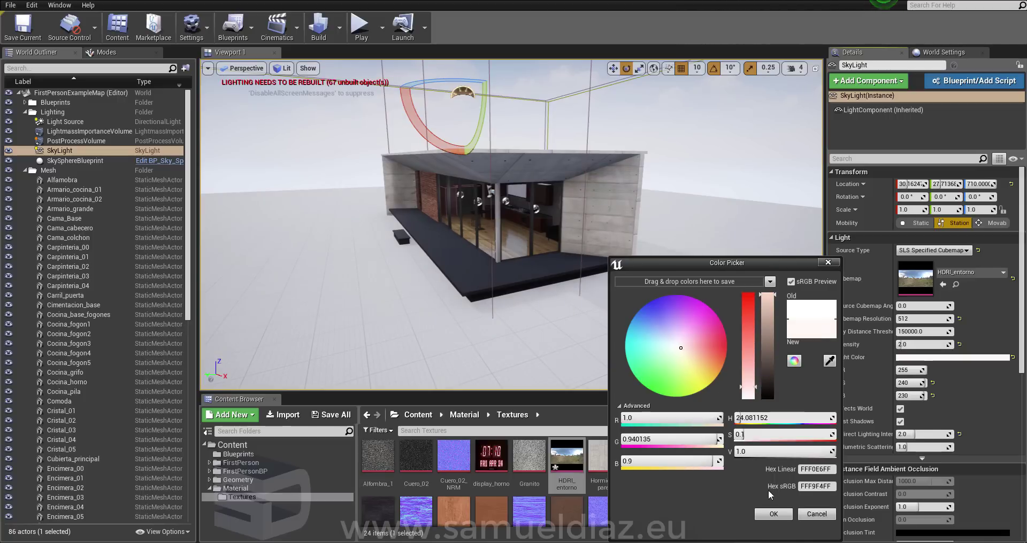
click(776, 518)
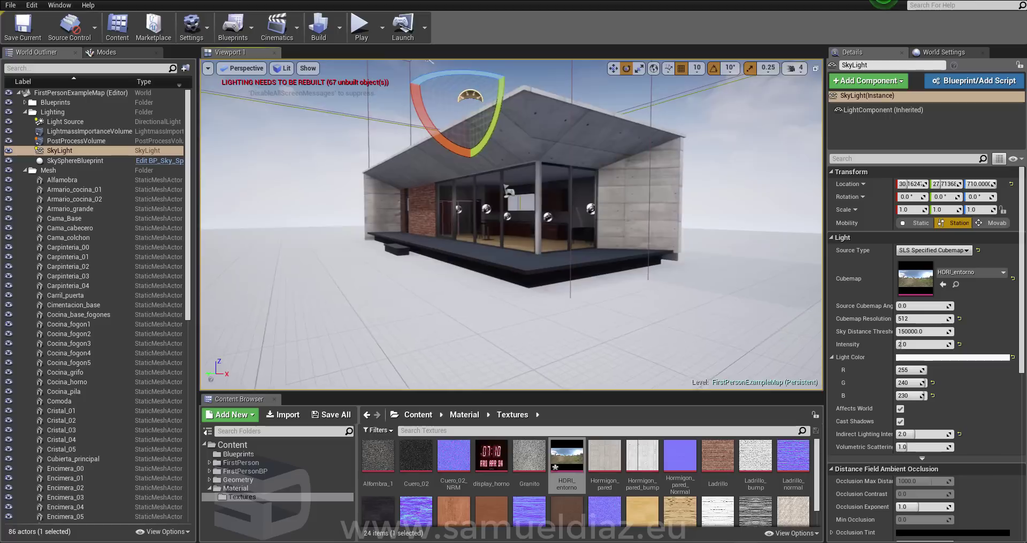
click(900, 421)
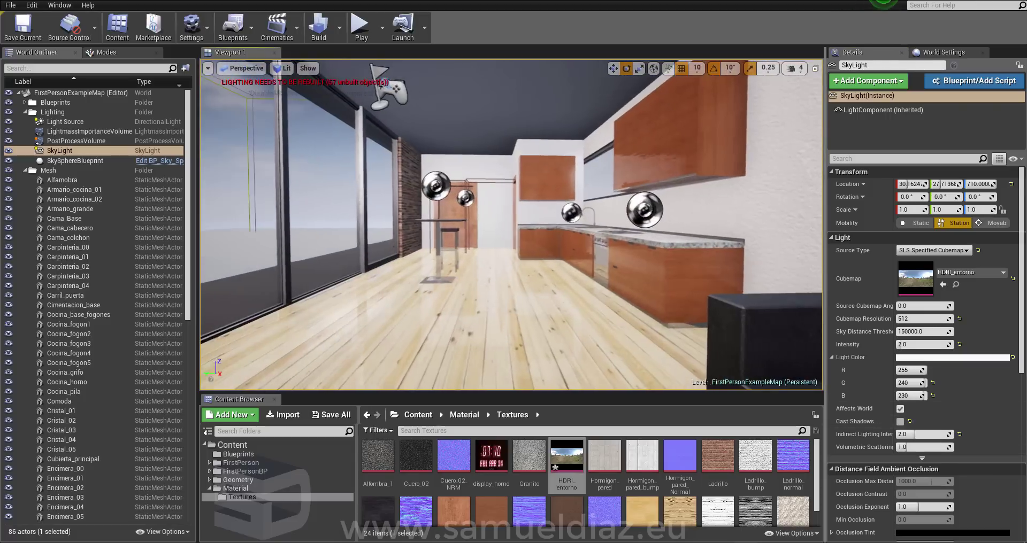
click(900, 422)
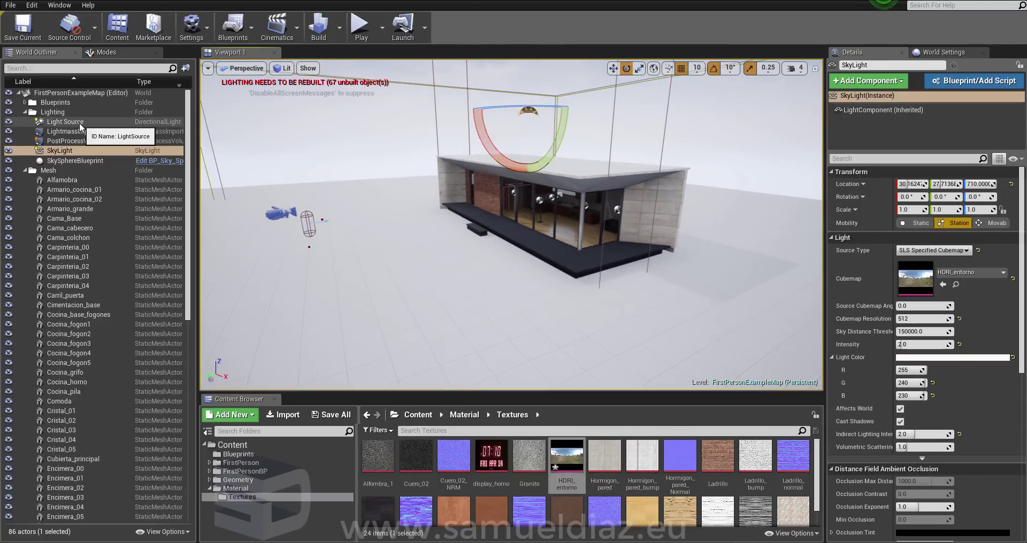
- Enable Use Temperature on the Light Source at 6500, undoing a trial temperature change
double_click(80, 127)
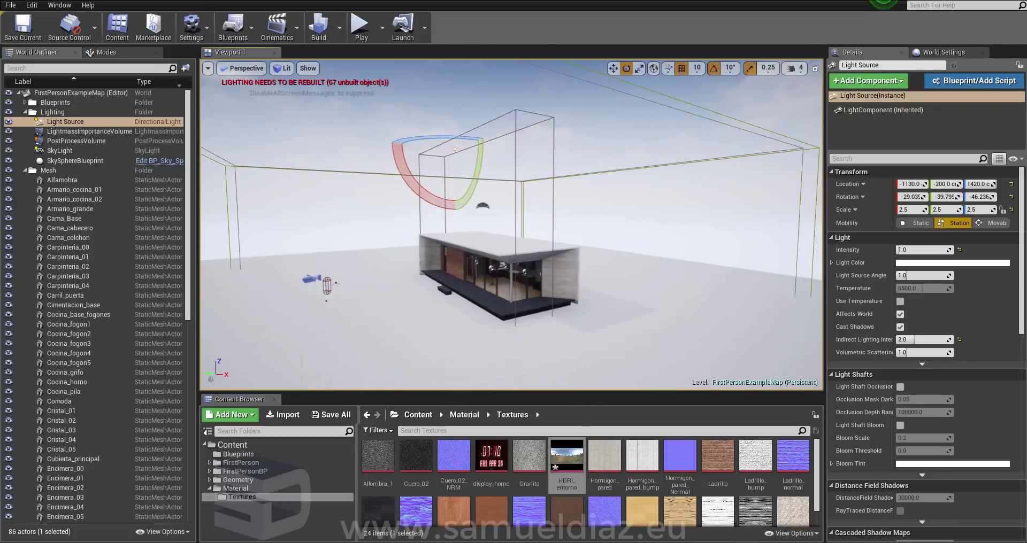
click(899, 302)
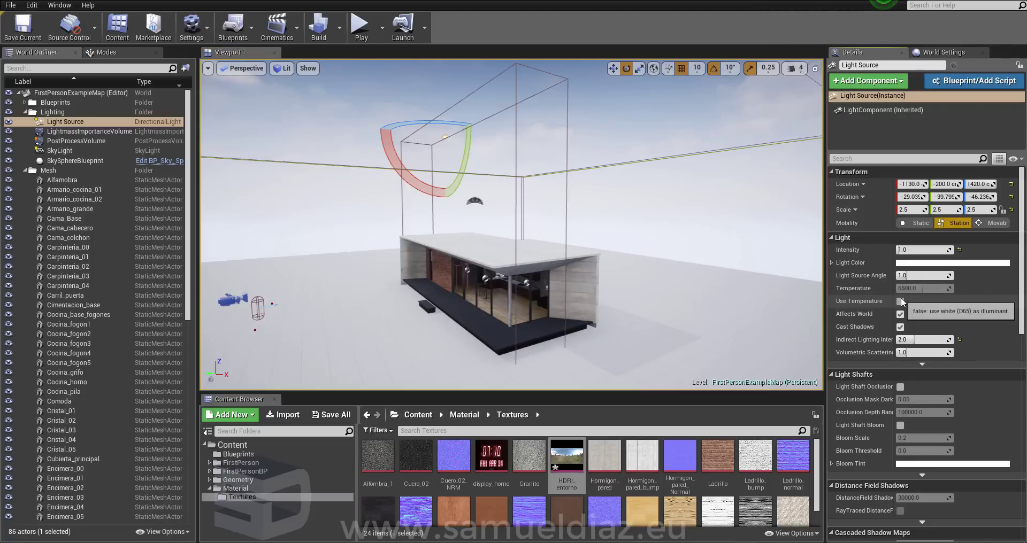
click(900, 301)
drag(911, 288, 918, 288)
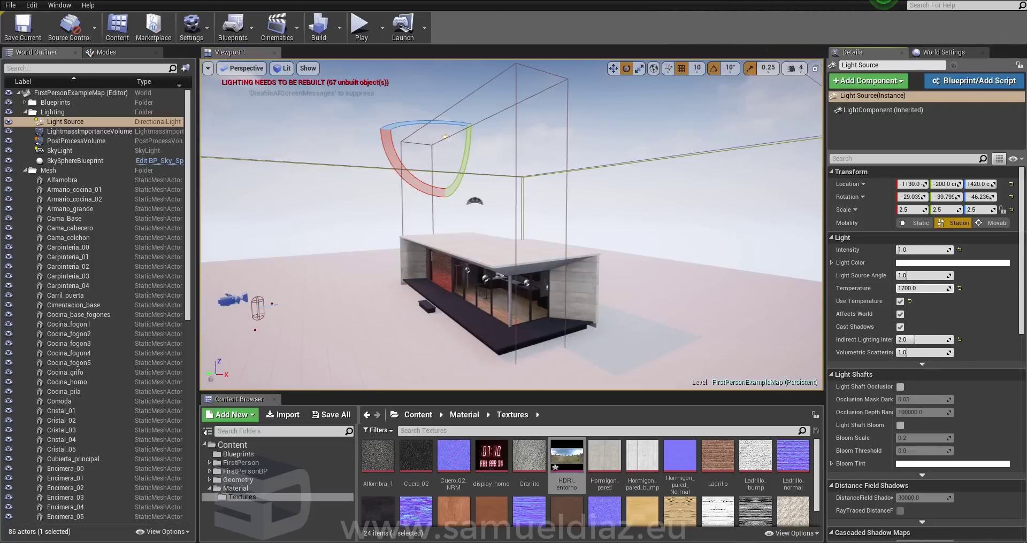
key(ctrl+z)
key(ctrl+z)
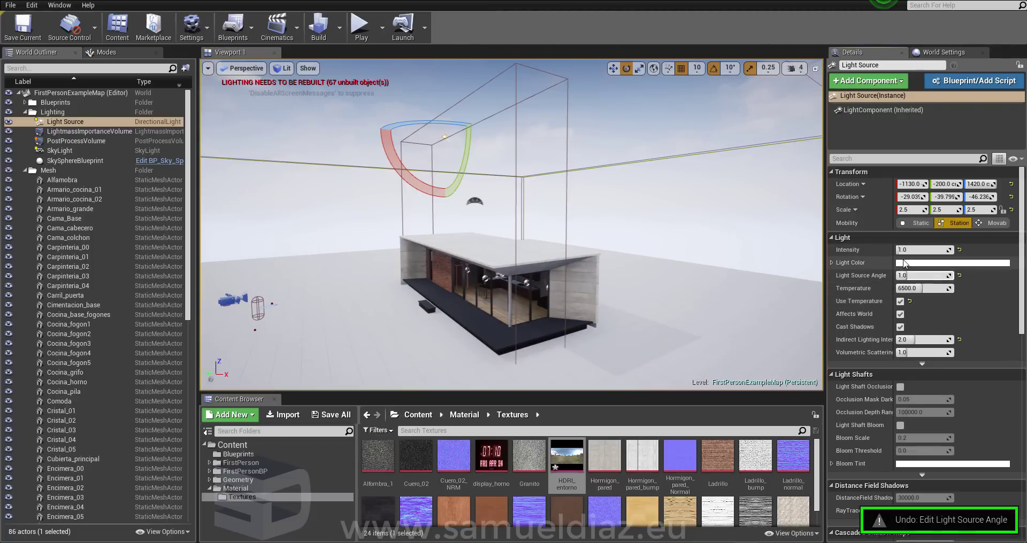
- Try a higher sun intensity and an orange sun colour, reverting both to keep white
drag(904, 250, 909, 250)
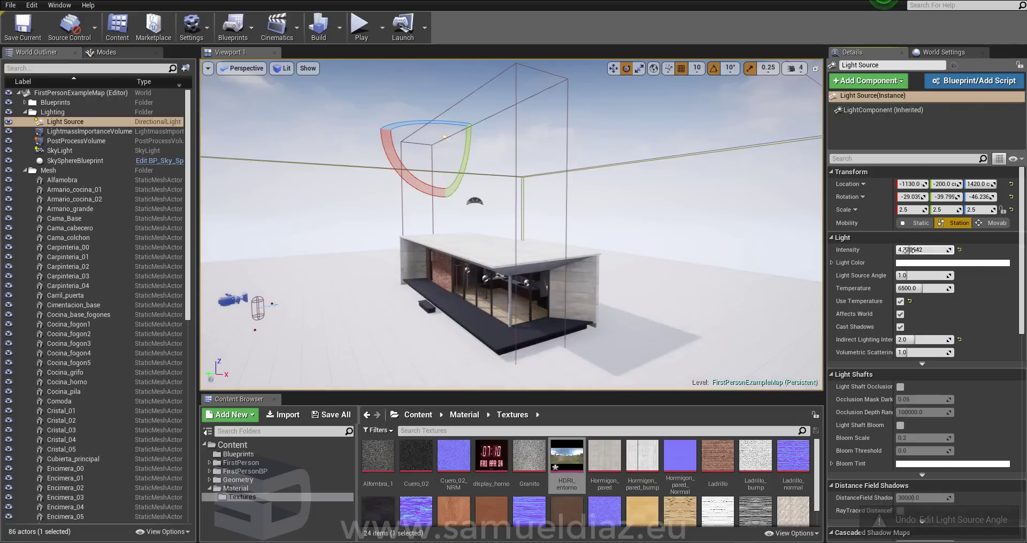
key(ctrl+z)
click(831, 262)
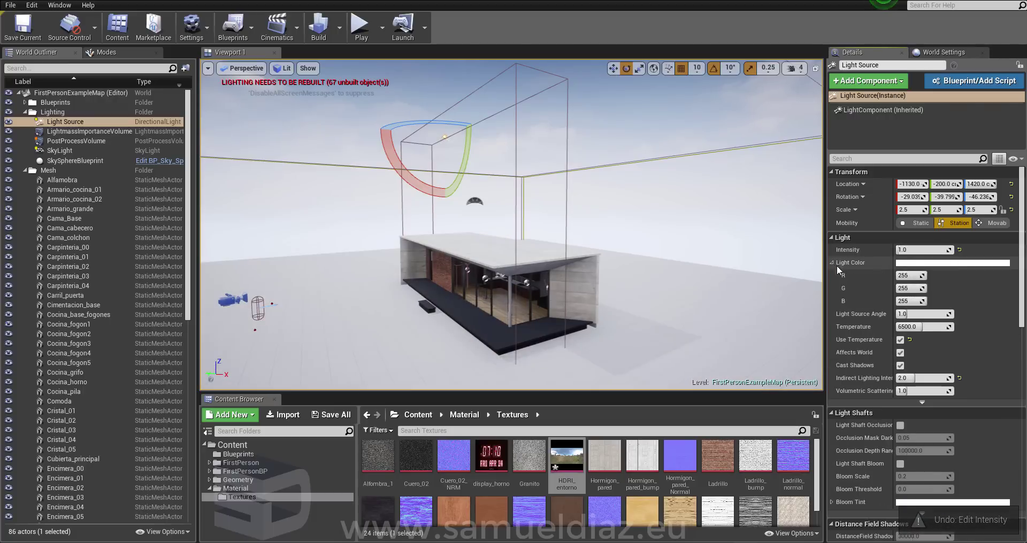
click(935, 264)
click(802, 373)
drag(803, 373, 815, 371)
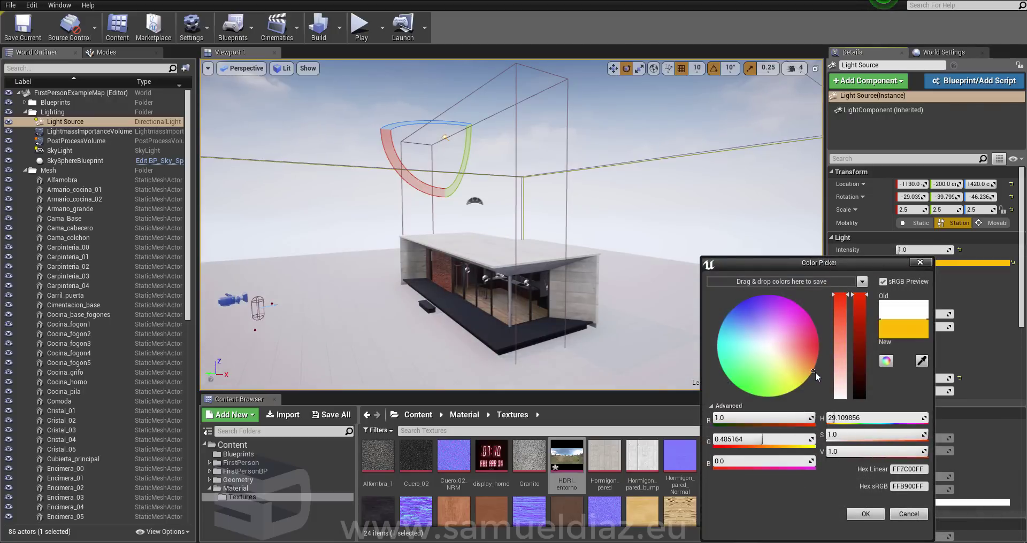
click(908, 514)
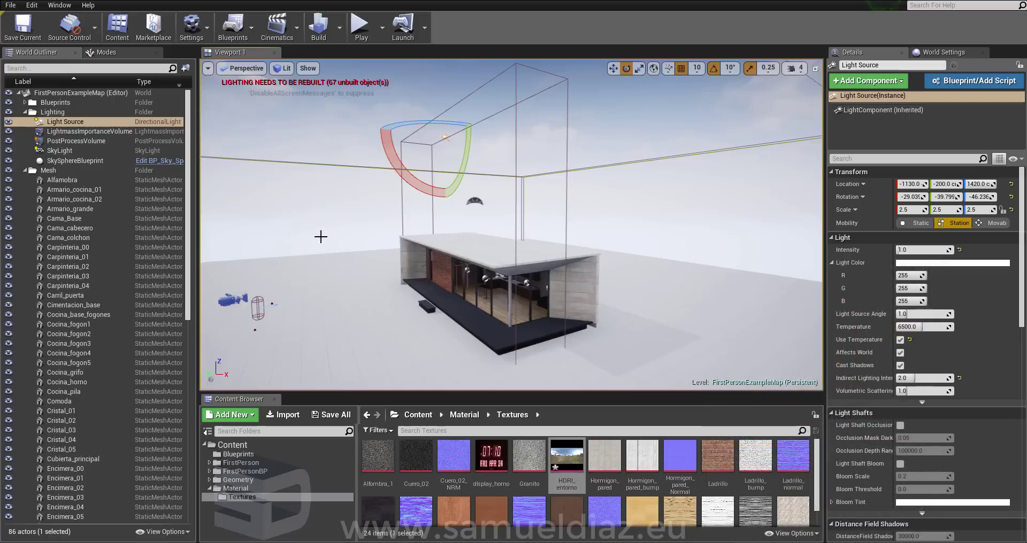
click(85, 151)
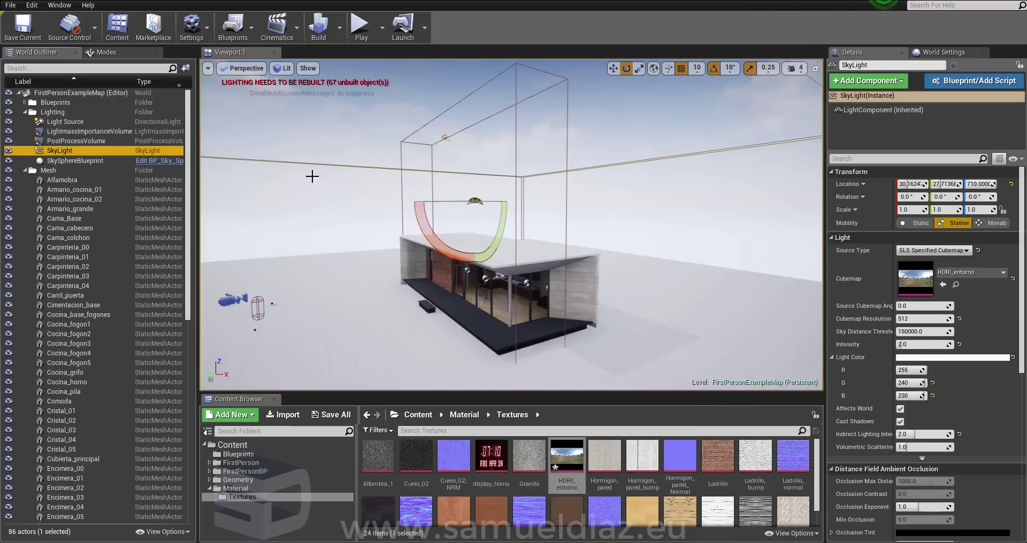
- Change the SkyLight colour to a pale blue of about R 224, G 246, B 255
click(953, 357)
drag(863, 389, 863, 406)
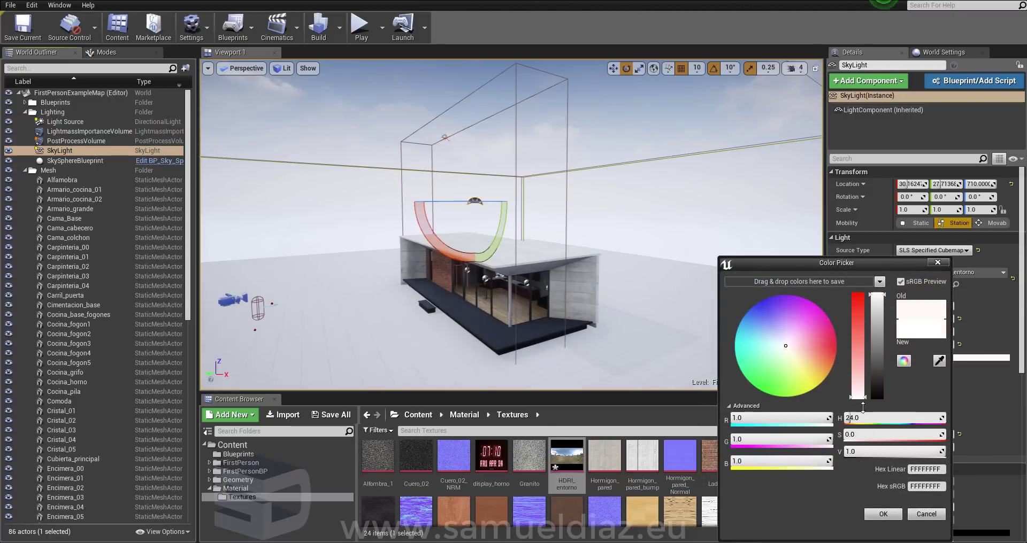
click(781, 345)
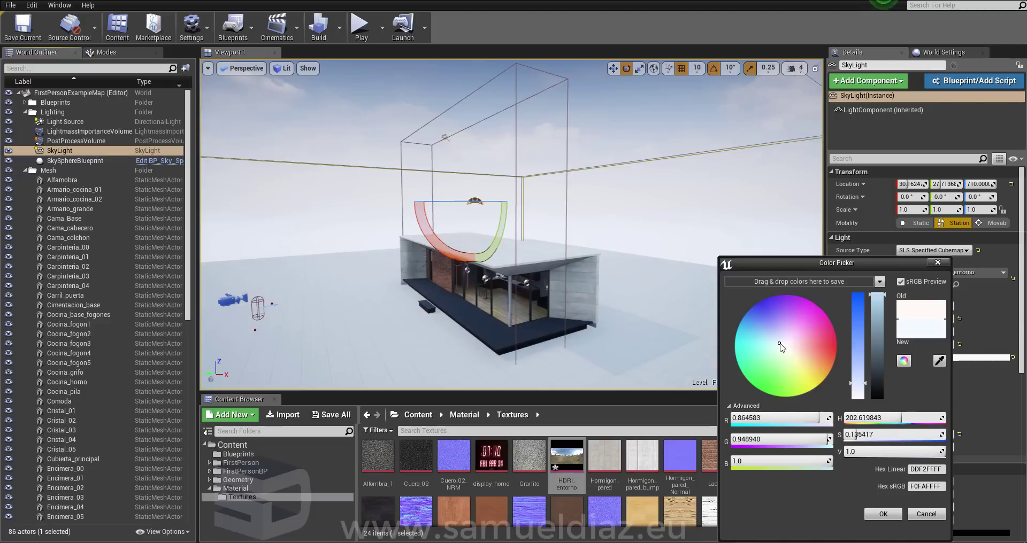
click(890, 515)
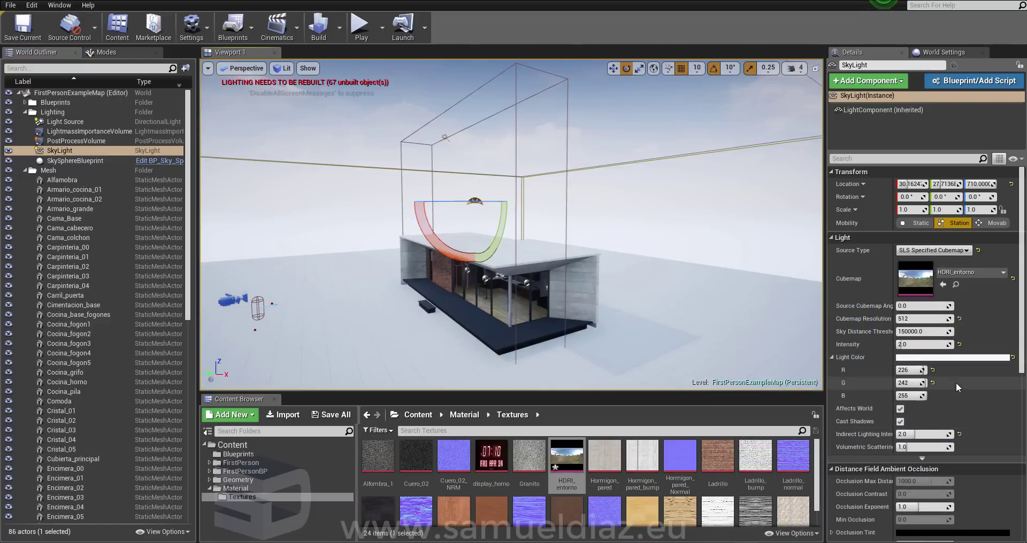
click(949, 359)
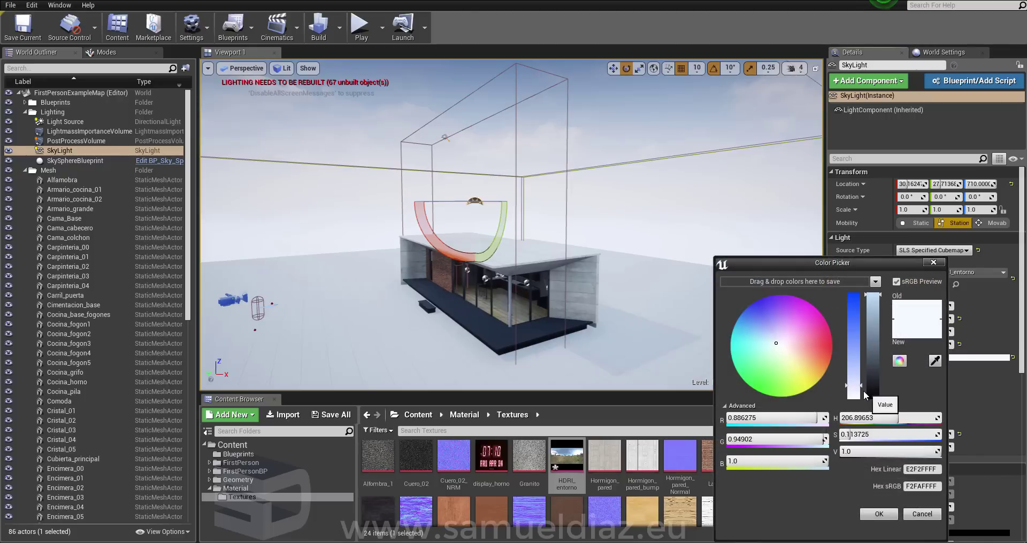
click(879, 514)
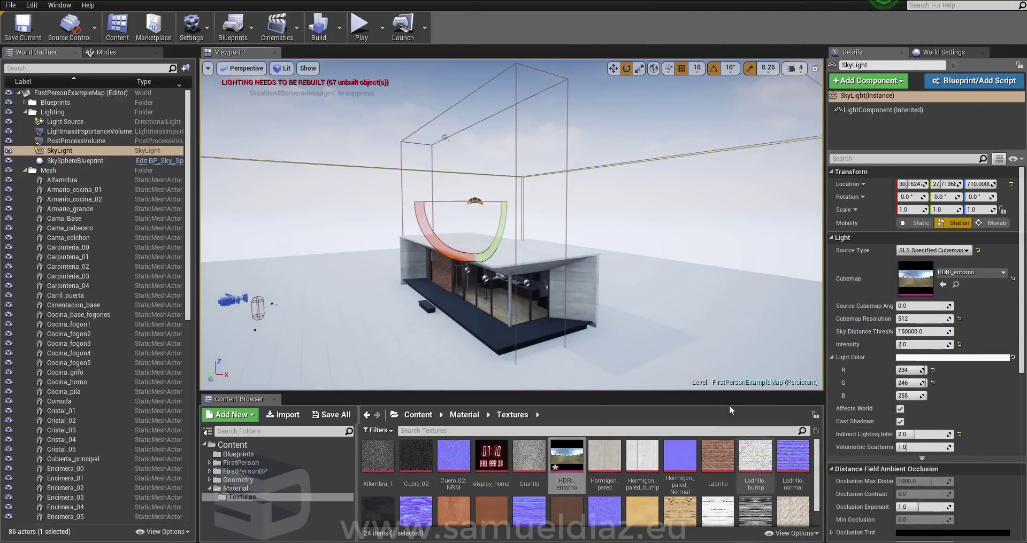
click(59, 122)
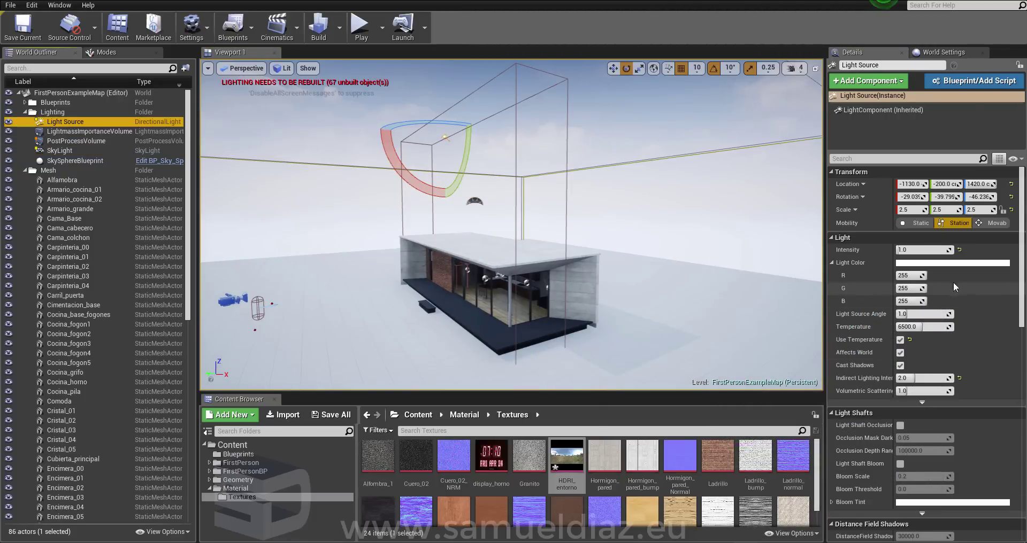
- Tint the sun faint orange at saturation 0.15, giving R 255, G 229, B 217
click(949, 263)
mouse_move(786, 348)
mouse_down()
mouse_move(842, 367)
mouse_move(833, 371)
mouse_up()
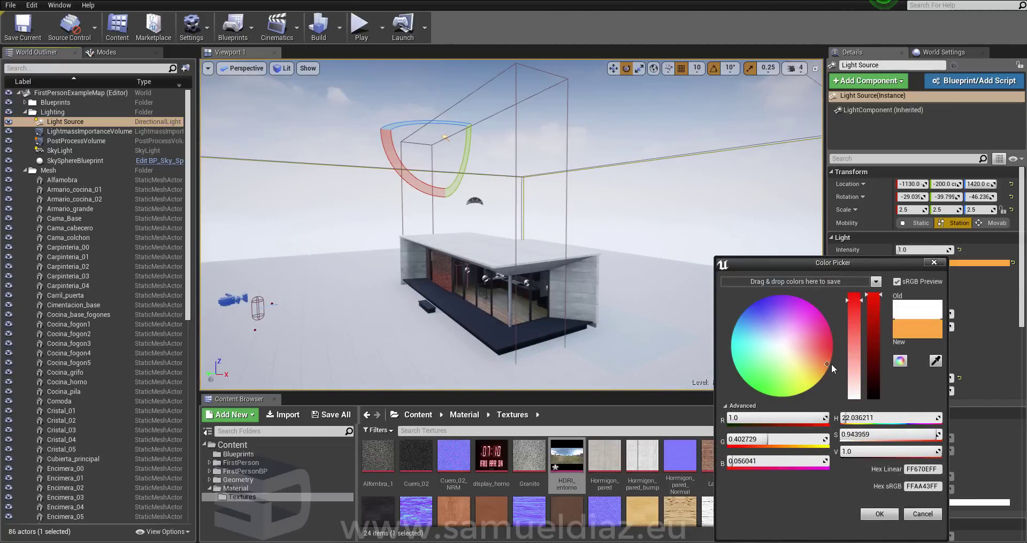
mouse_move(854, 367)
mouse_down()
mouse_move(853, 388)
mouse_move(857, 381)
mouse_up()
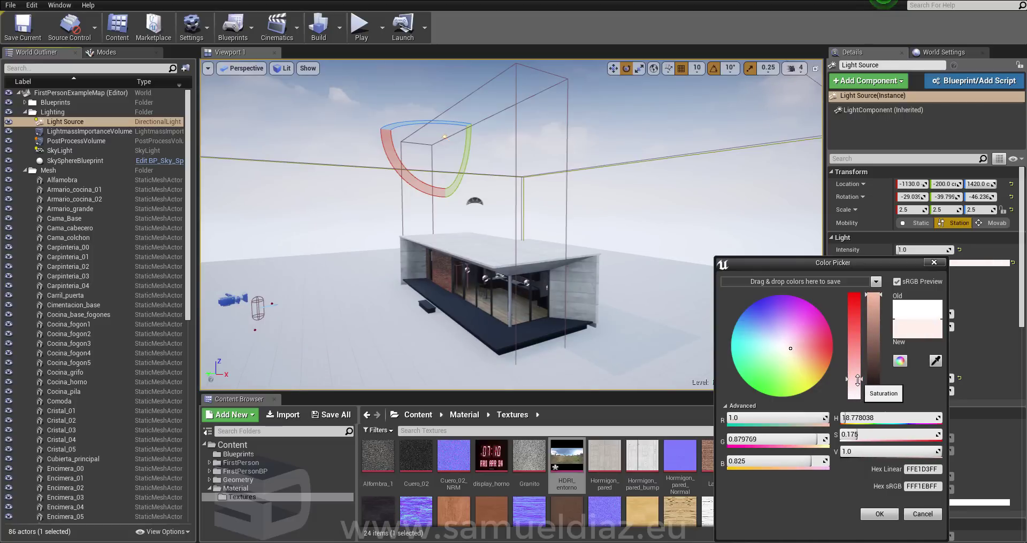
drag(858, 378, 858, 383)
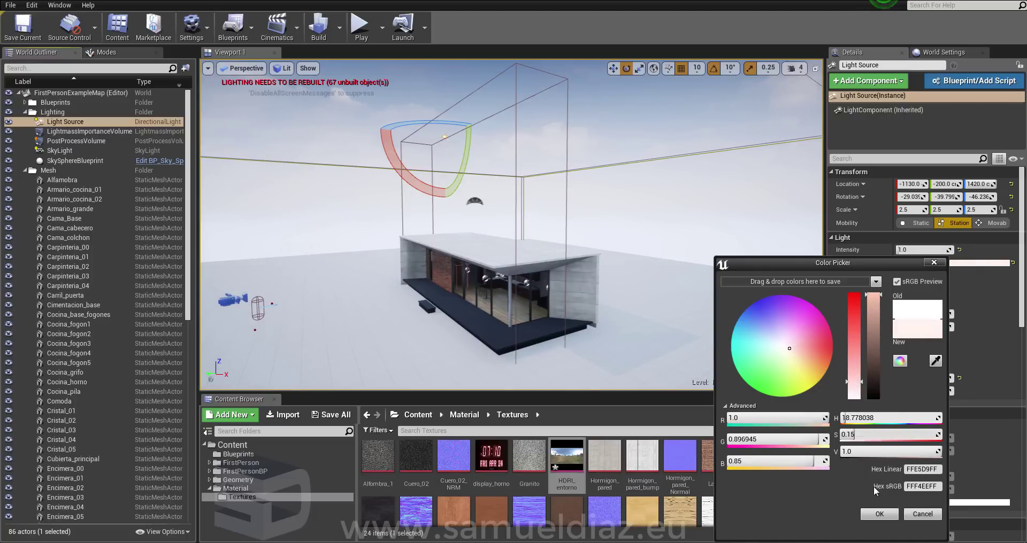
click(878, 513)
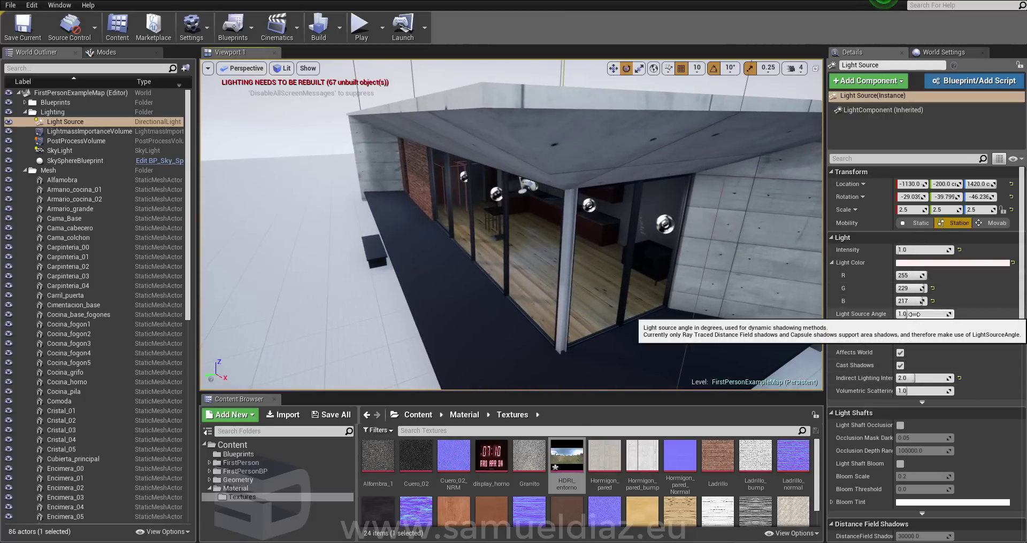
- Undo the last angle edit and set the Light Source intensity to 3.0
key(ctrl+z)
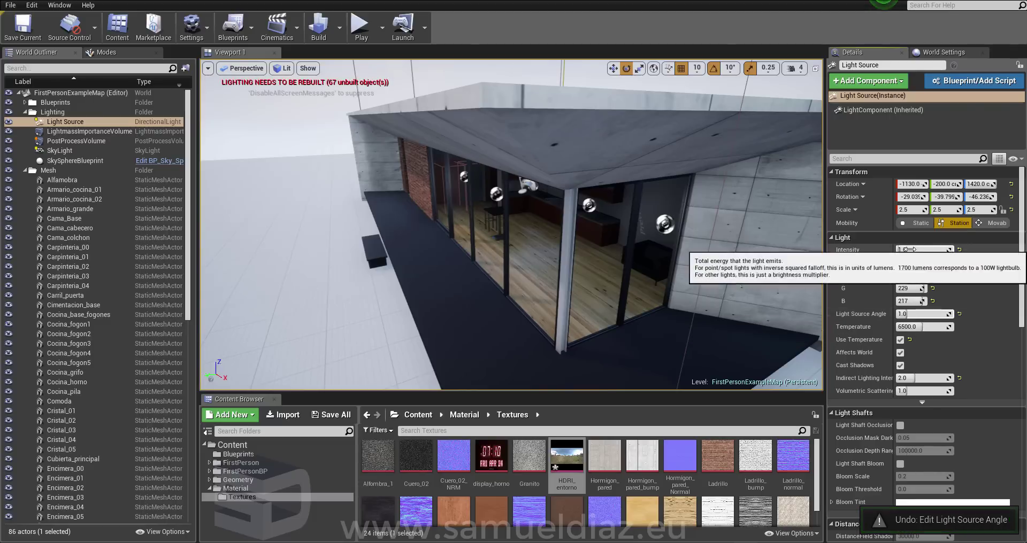
drag(905, 250, 908, 249)
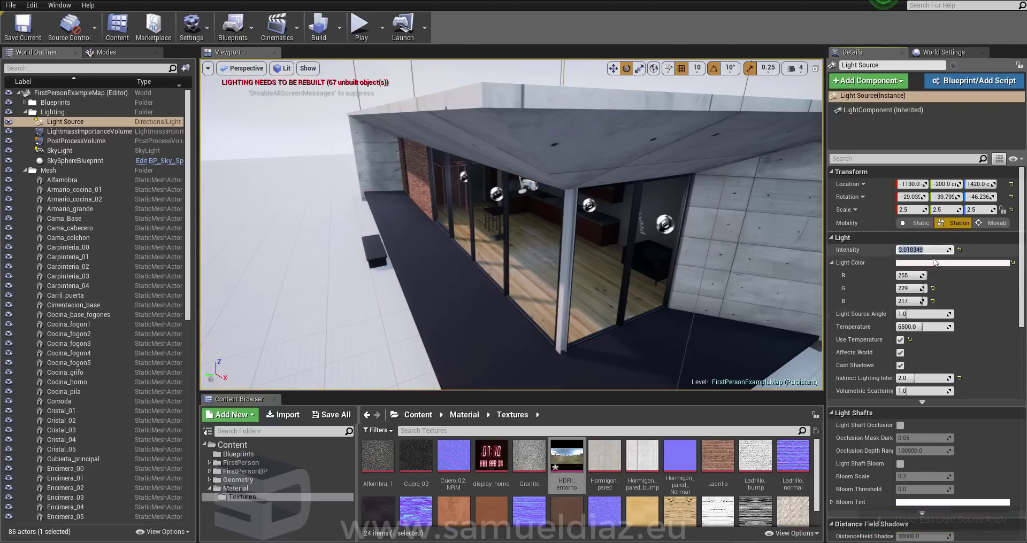
text(3.0)
key(Return)
key(f)
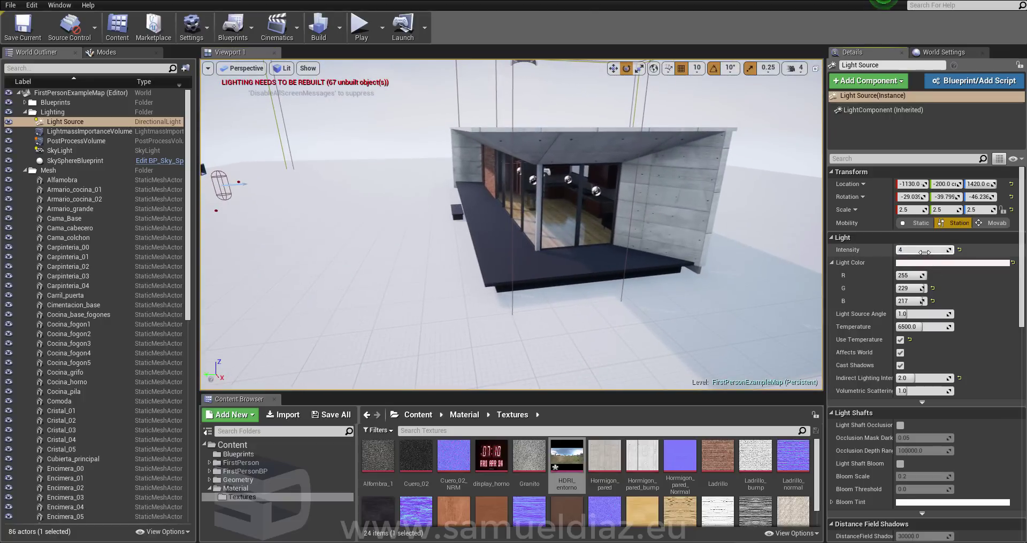
text(3)
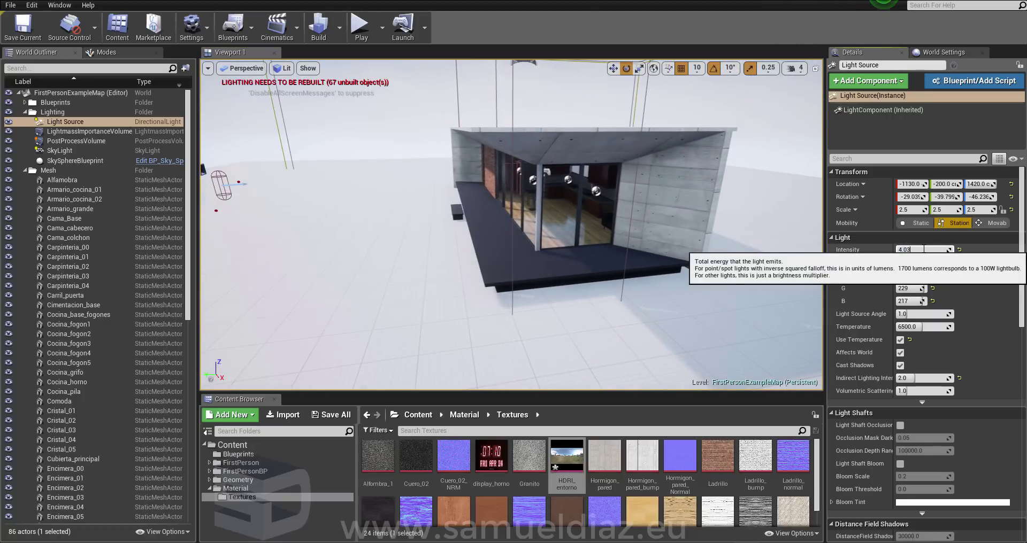
key(Return)
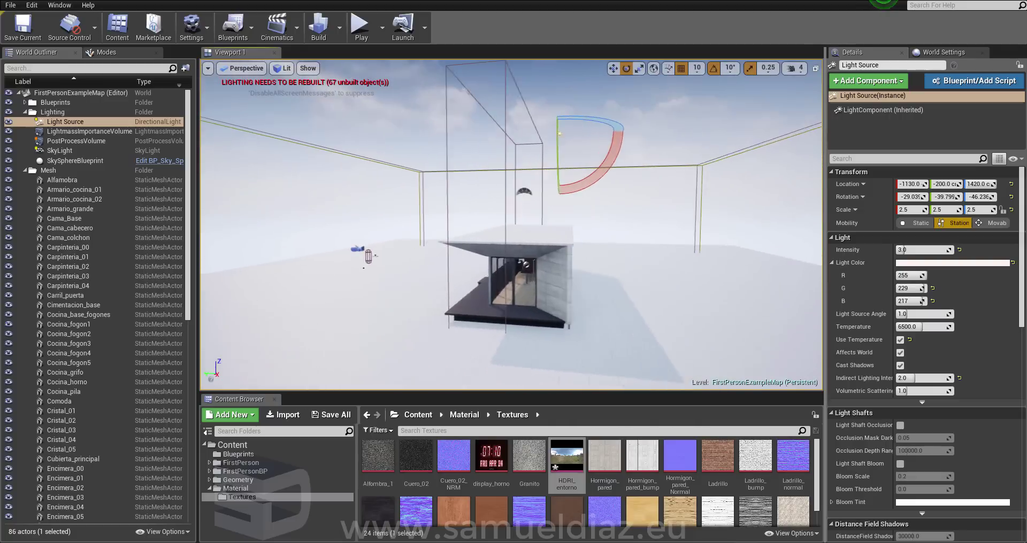
- Toggle the sun's Cast Shadows and frame the view on the sun and sky
click(901, 366)
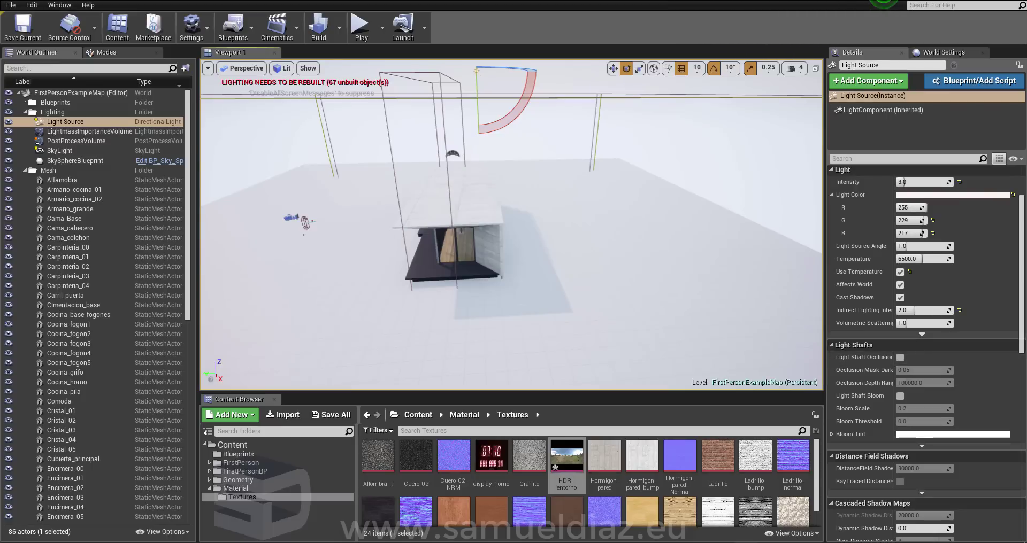
key(f)
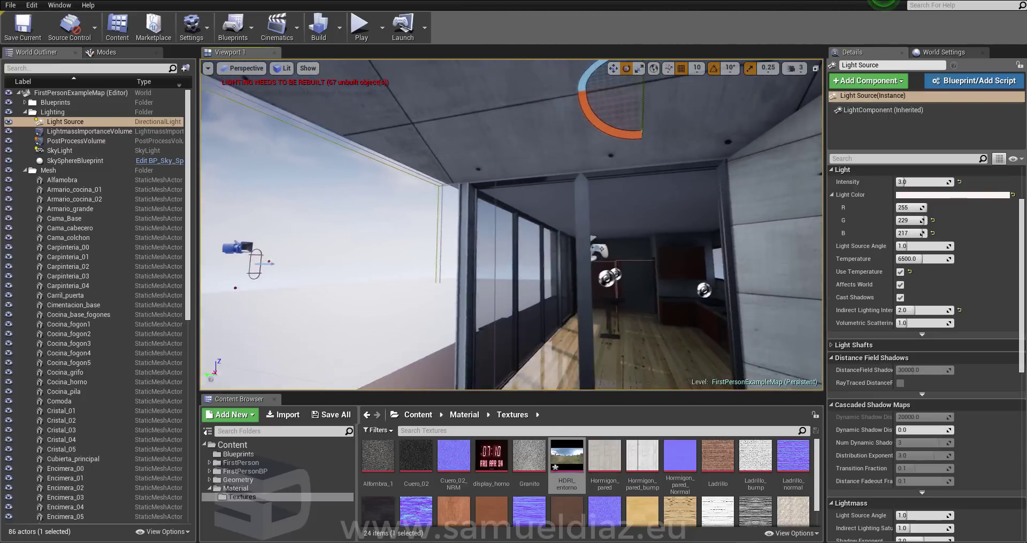
right_drag(511, 224, 511, 225)
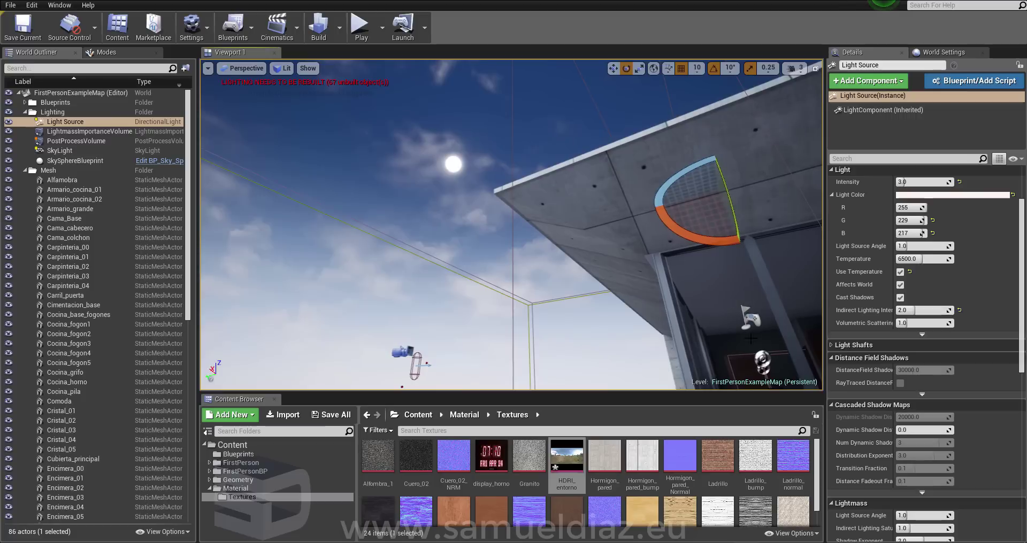
- Enable light shaft occlusion and light shaft bloom on the Light Source
click(830, 345)
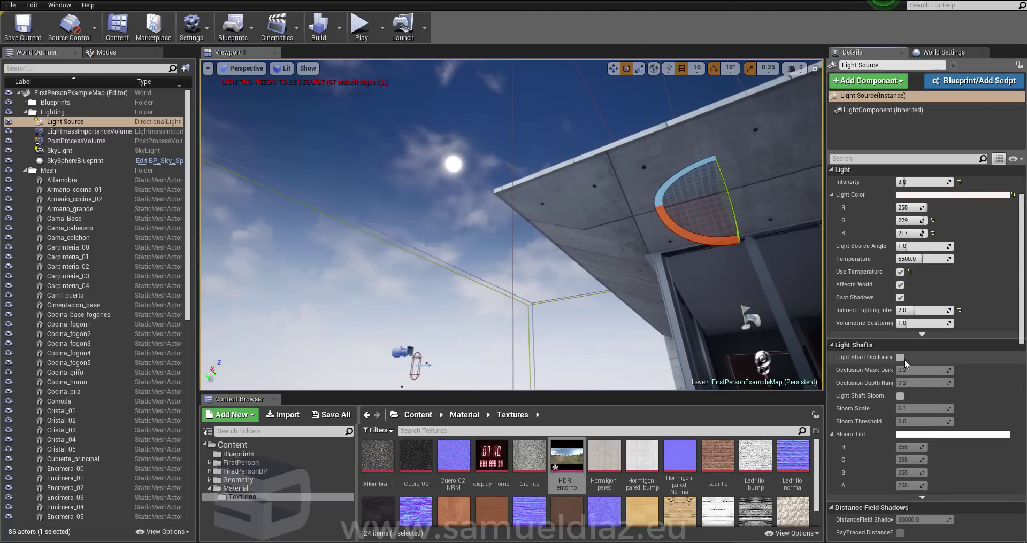
click(900, 357)
click(900, 396)
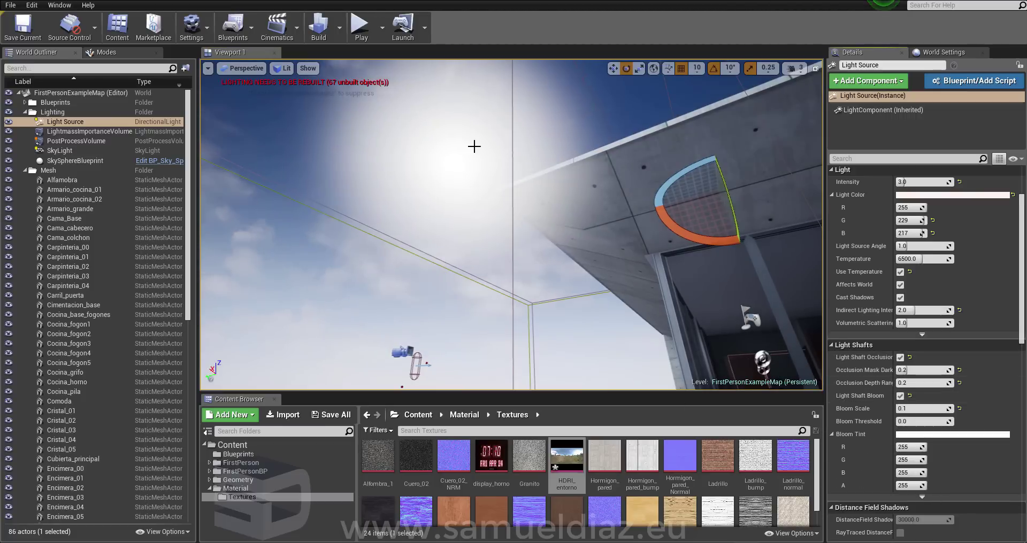
right_drag(474, 145, 475, 145)
right_drag(511, 225, 511, 225)
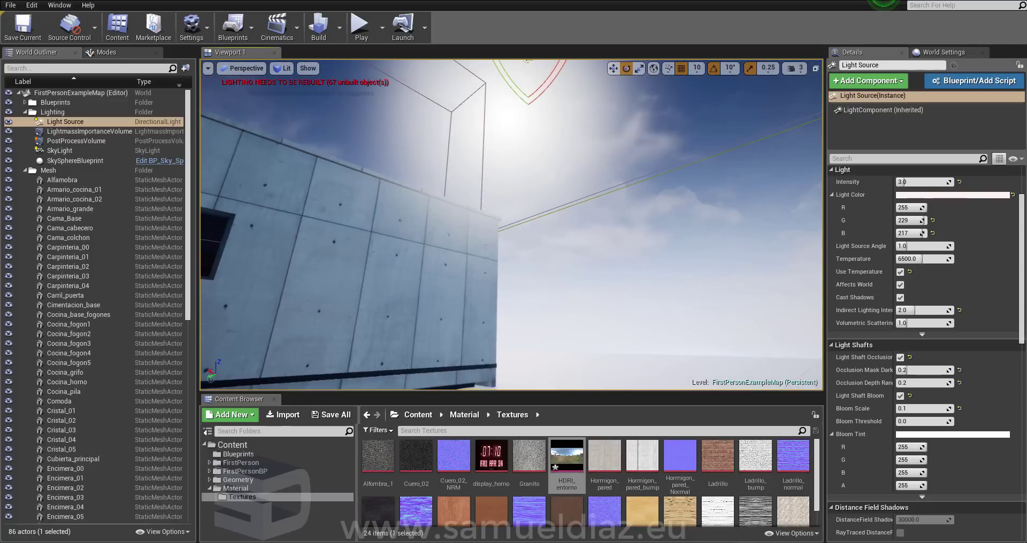
right_drag(782, 333, 783, 334)
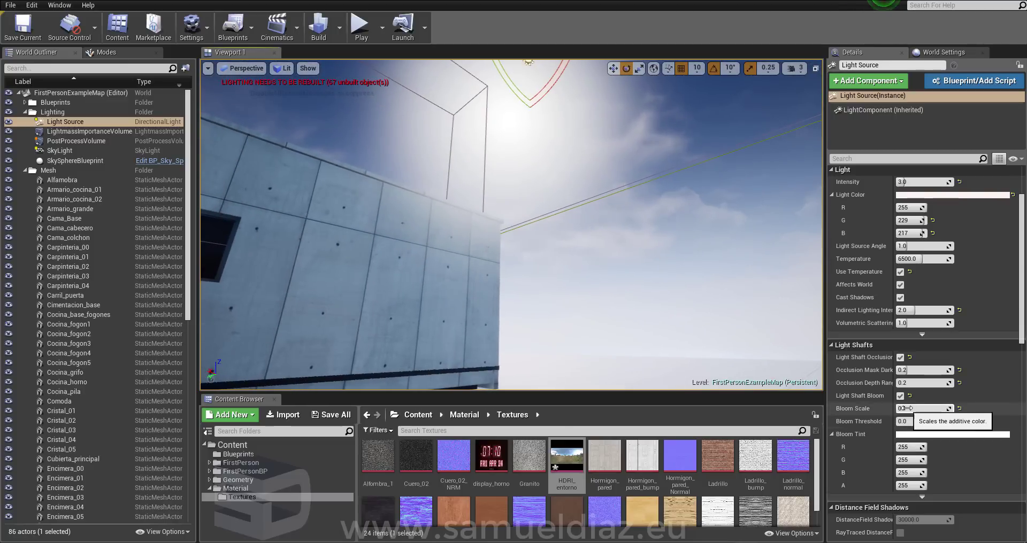
- Lower the light-shaft Bloom Scale to about 0.04 after trying 0.1
drag(904, 408, 921, 410)
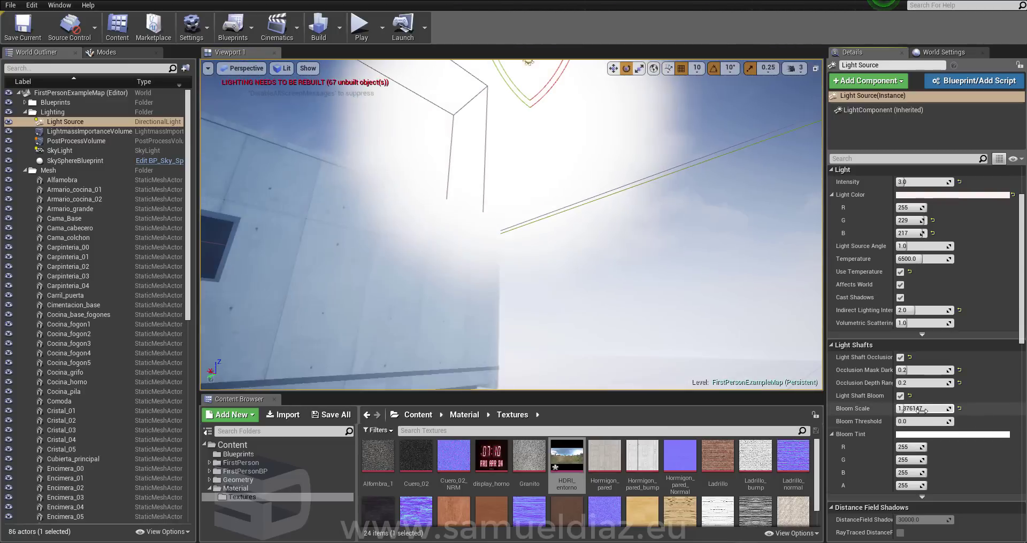
text(0.1)
key(Return)
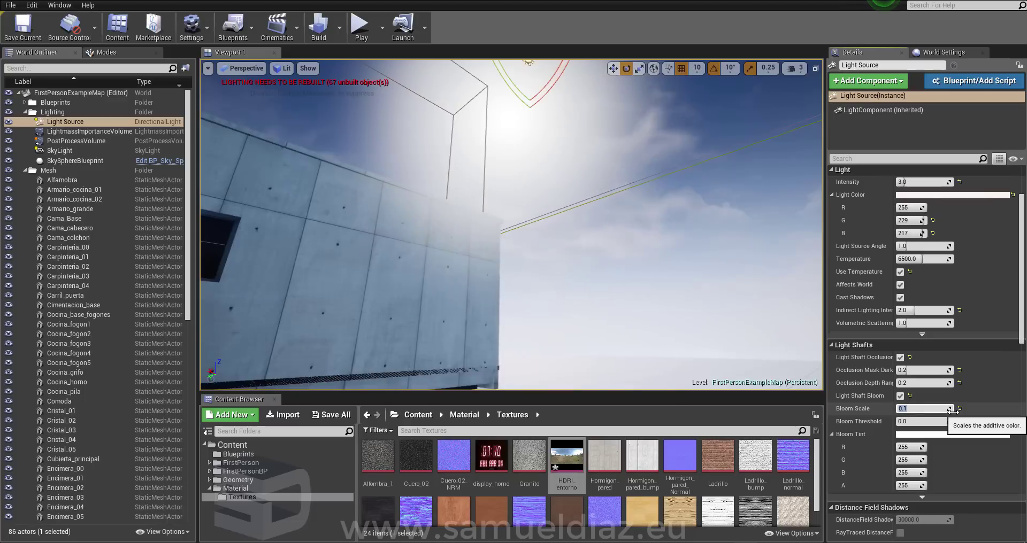
key(Right)
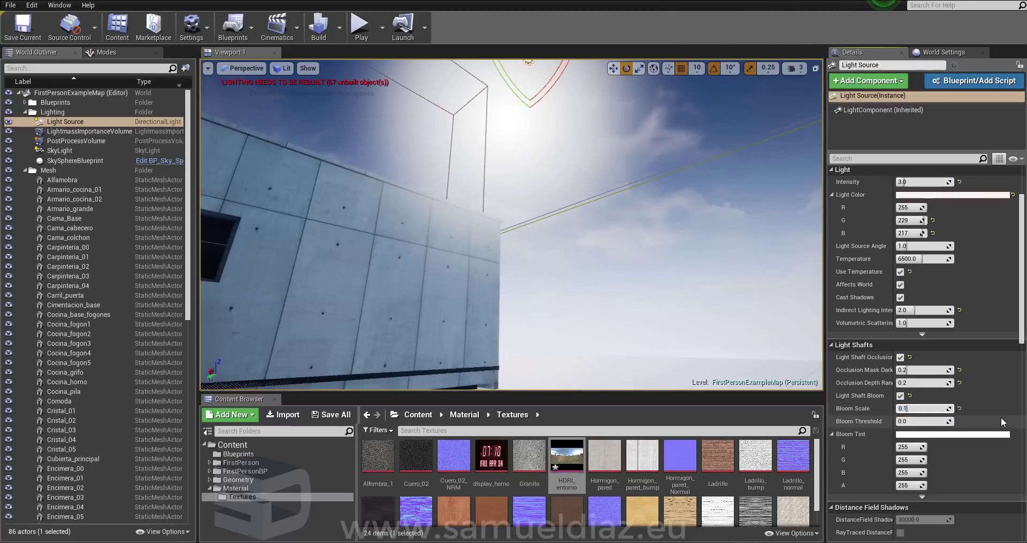
key(BackSpace)
text(045)
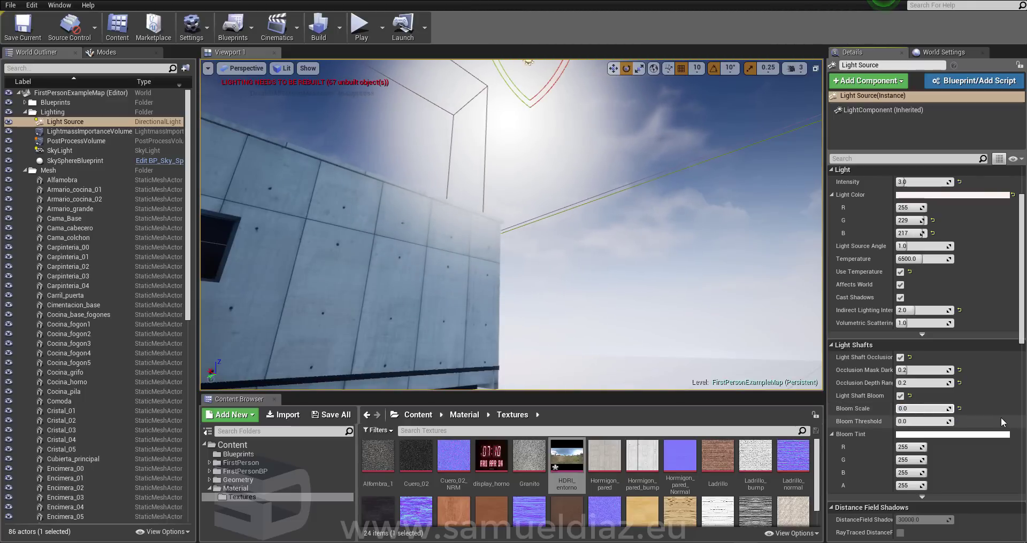
key(Return)
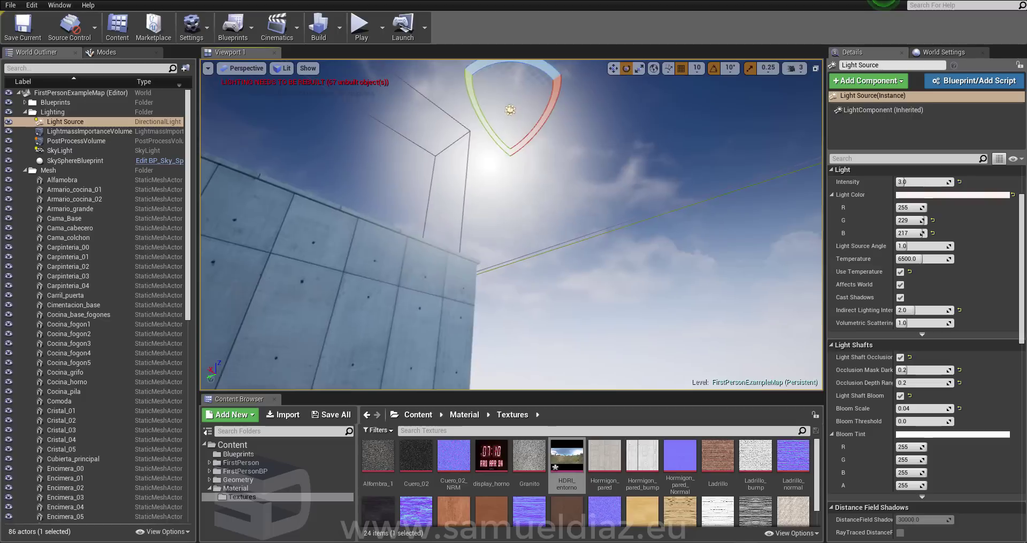
mouse_move(534, 267)
right_down()
mouse_move(551, 225)
mouse_move(497, 273)
right_up()
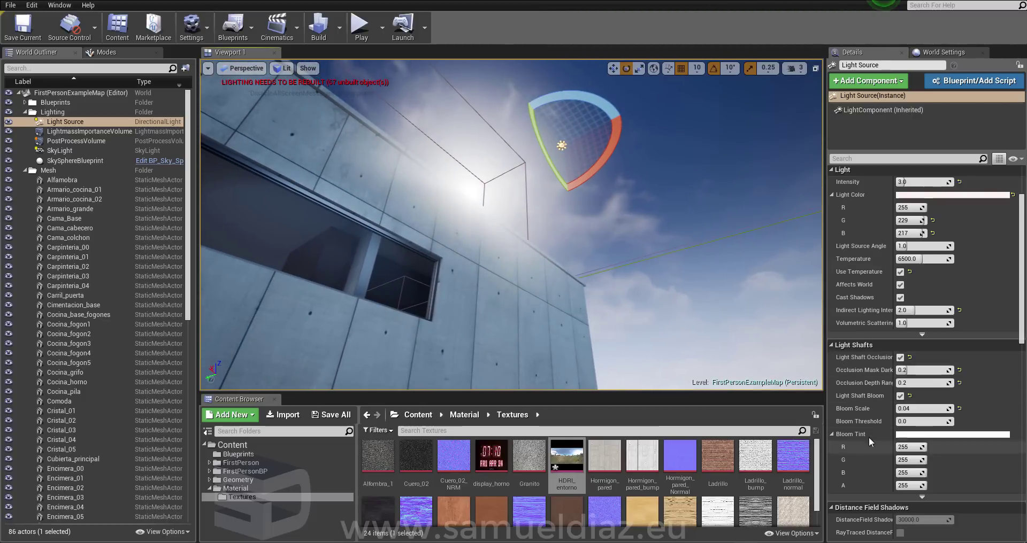
- Give the sun's light-shaft Bloom Tint a pale orange peach of 255, 215, 171, saturation about 0.27
click(925, 435)
mouse_move(770, 362)
mouse_down()
mouse_move(802, 368)
mouse_move(827, 396)
mouse_up()
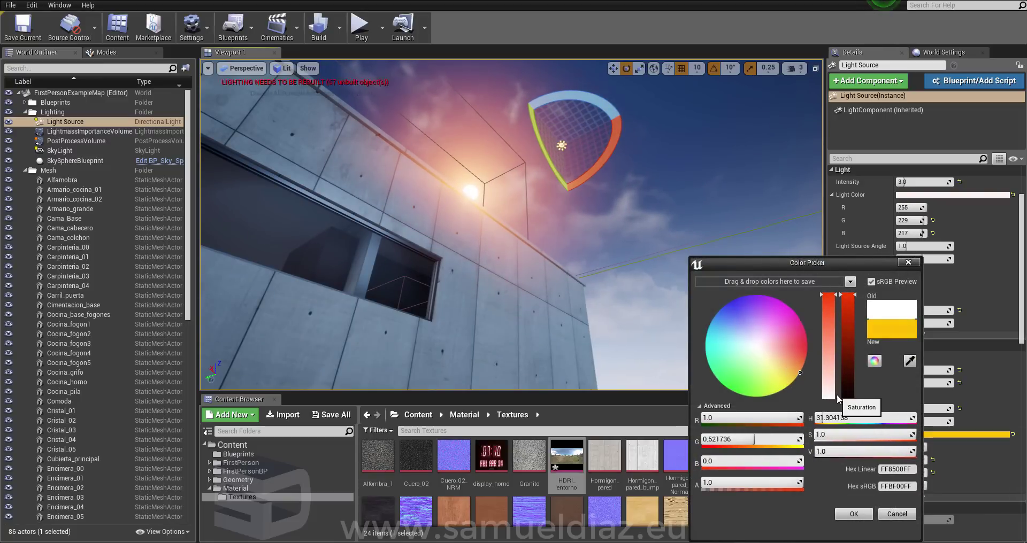
drag(828, 338, 826, 373)
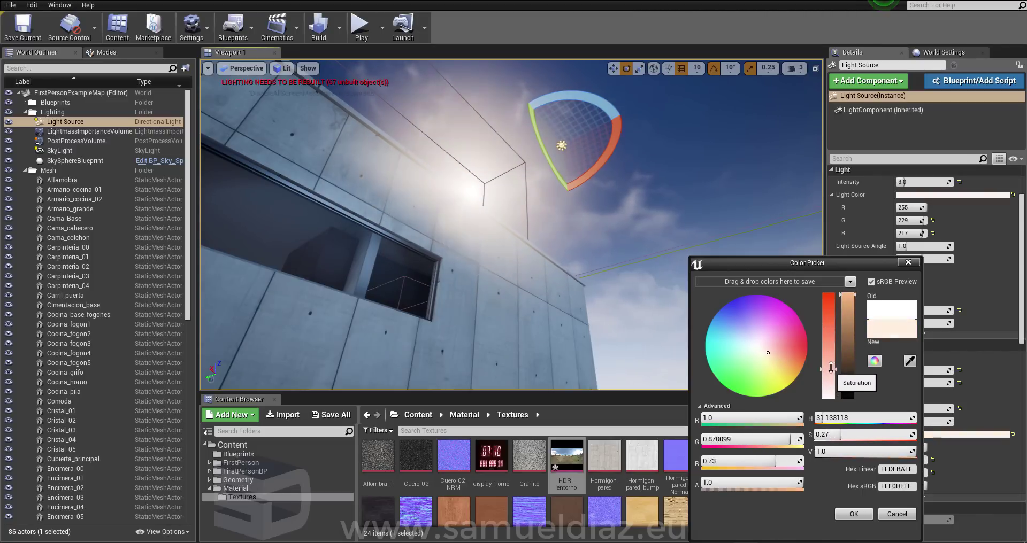
click(845, 517)
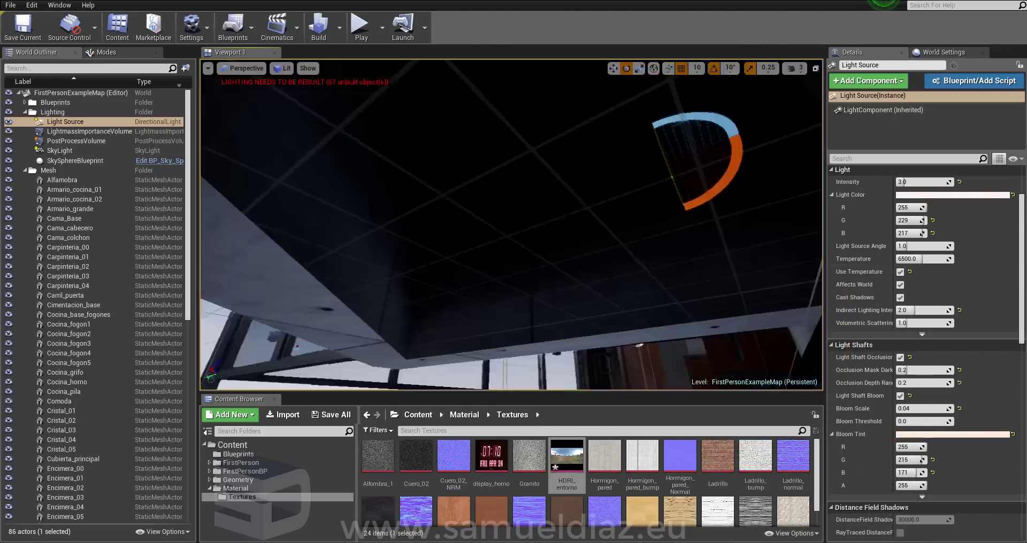
right_drag(512, 224, 511, 225)
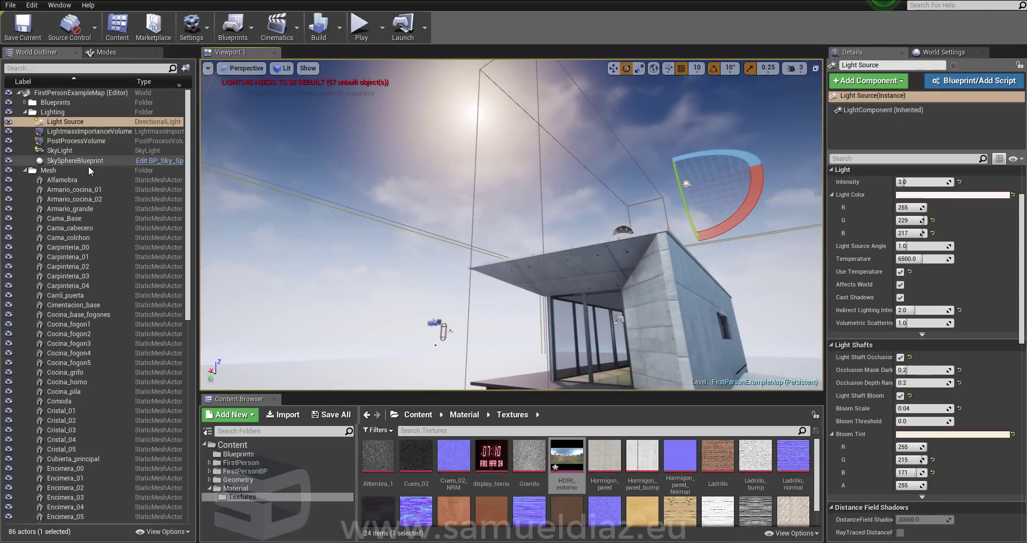
click(93, 161)
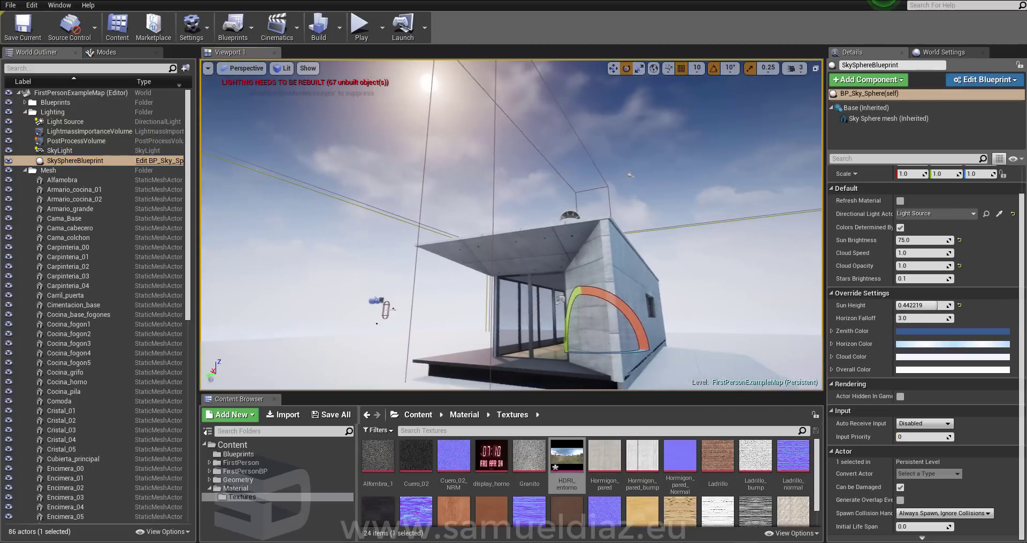
right_drag(566, 225, 565, 225)
click(82, 122)
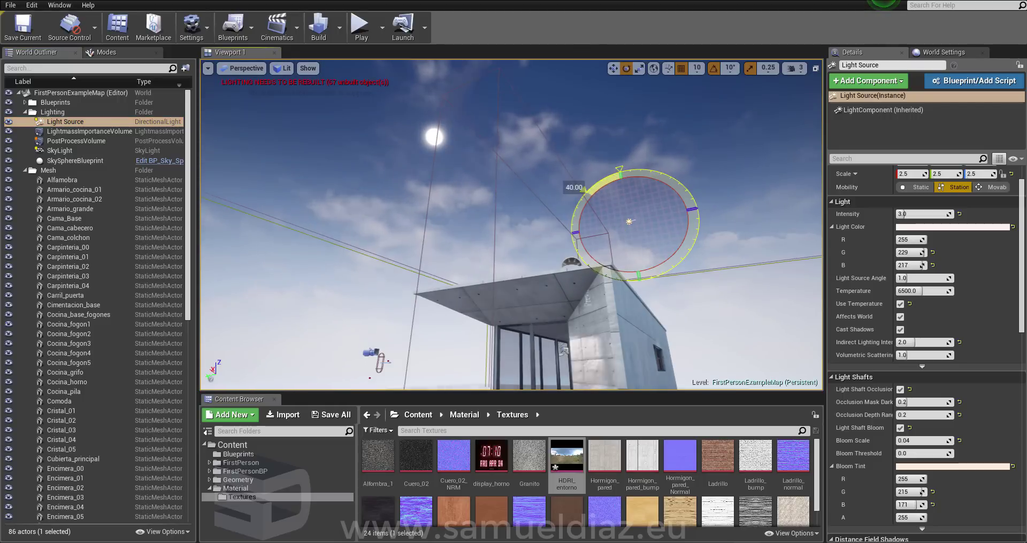
right_drag(560, 197, 534, 156)
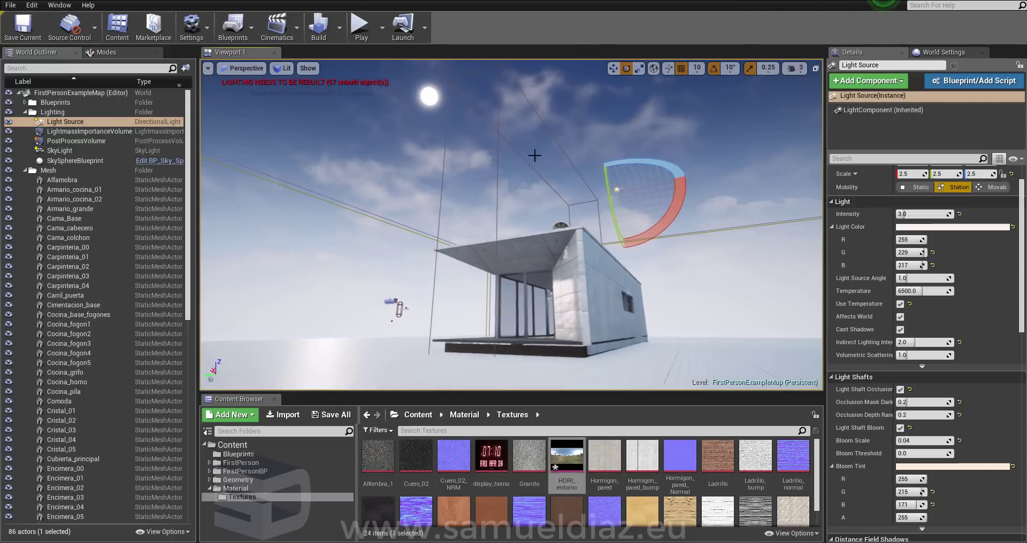
drag(668, 220, 642, 252)
- Undo the sun's last rotation and select SkySphereBlueprint together with Light Source
key(ctrl+z)
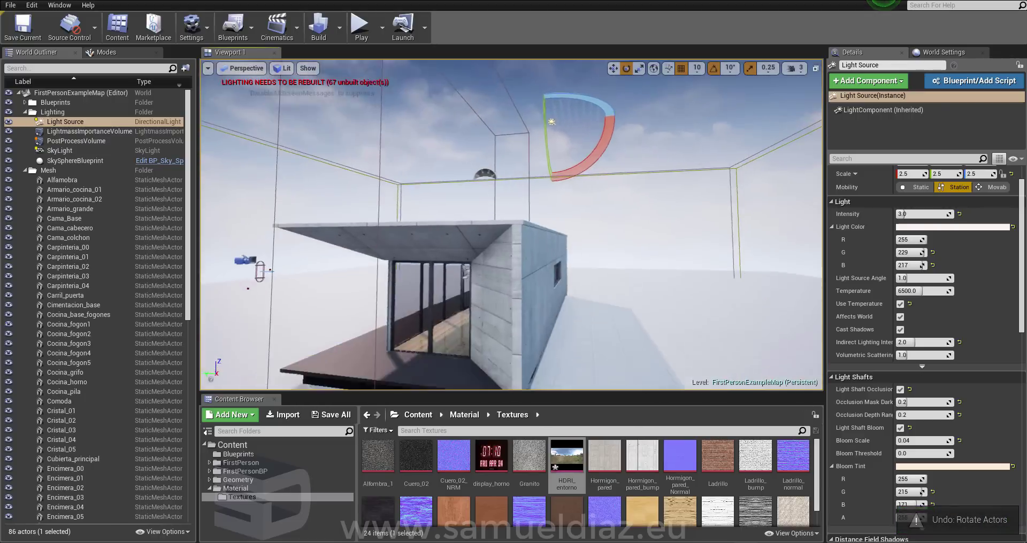
mouse_move(642, 252)
right_down()
mouse_move(615, 230)
mouse_move(610, 203)
right_up()
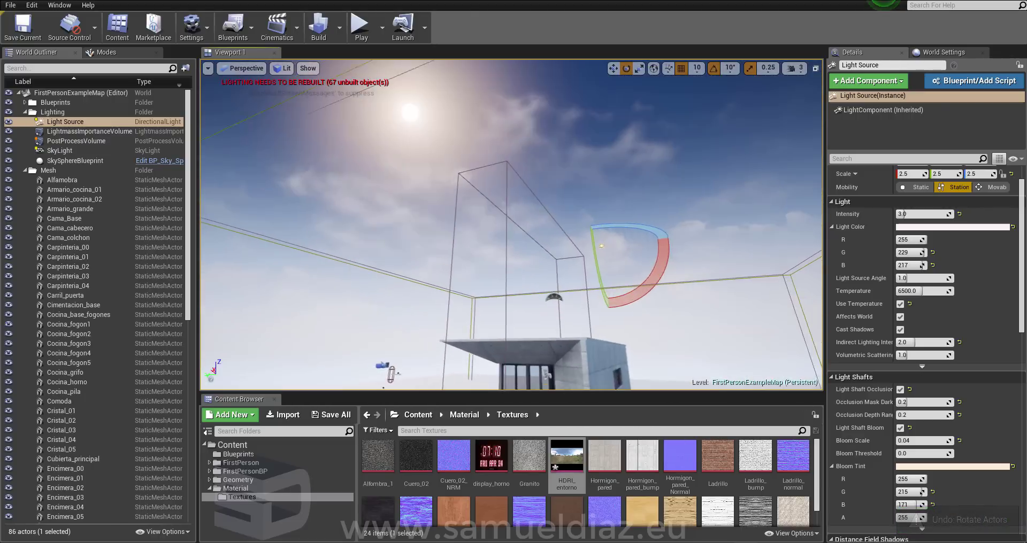
ctrl+click(90, 160)
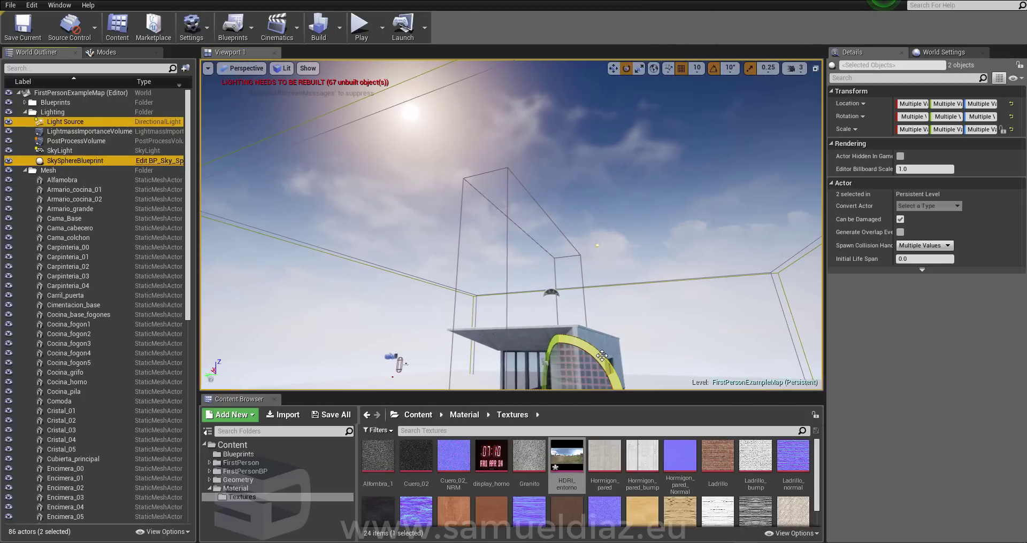
- Rotate sun and sky together through dusk, then back to a high sun in blue daylight
mouse_move(558, 331)
mouse_down()
mouse_move(537, 334)
mouse_move(589, 337)
mouse_move(556, 337)
mouse_up()
right_drag(556, 337, 535, 337)
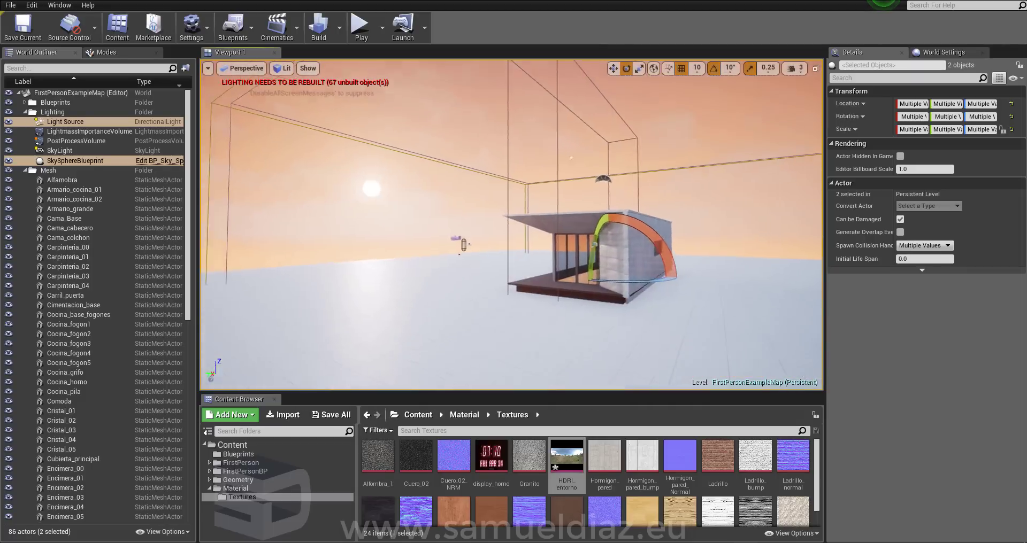
mouse_move(589, 277)
right_down()
mouse_move(522, 274)
mouse_move(597, 289)
right_up()
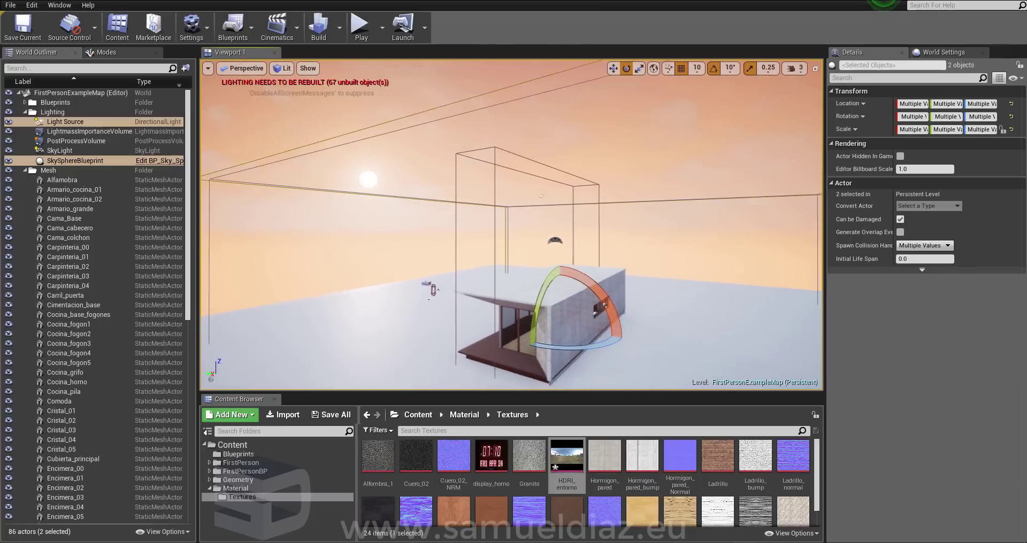
drag(598, 289, 597, 286)
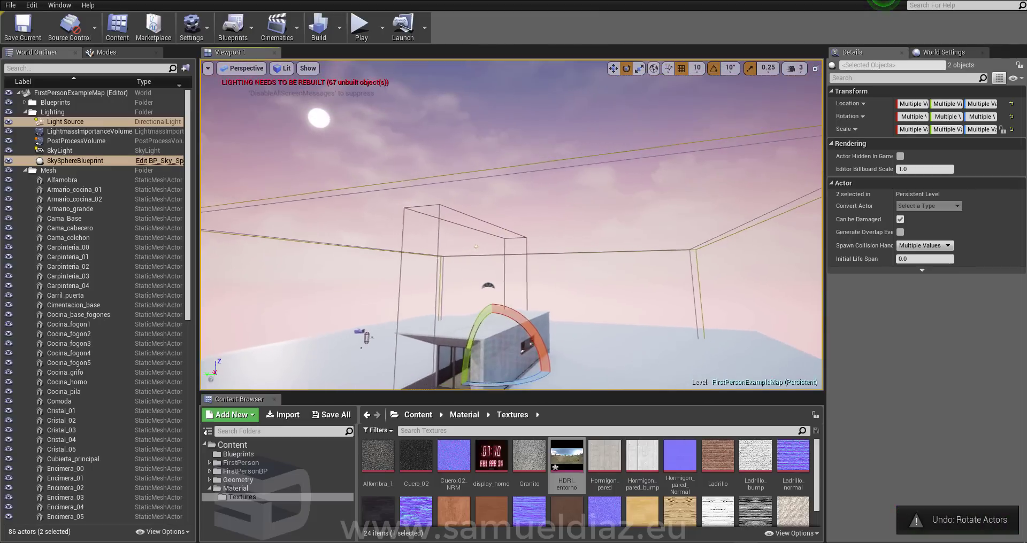
right_drag(592, 245, 589, 235)
right_drag(566, 319, 567, 316)
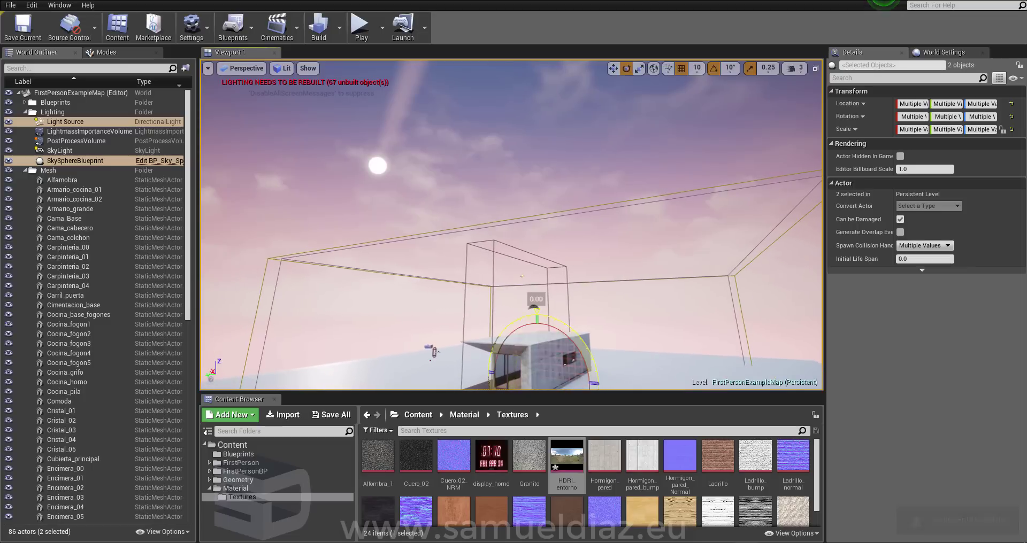
mouse_move(536, 315)
mouse_down()
mouse_move(585, 334)
mouse_move(565, 321)
mouse_up()
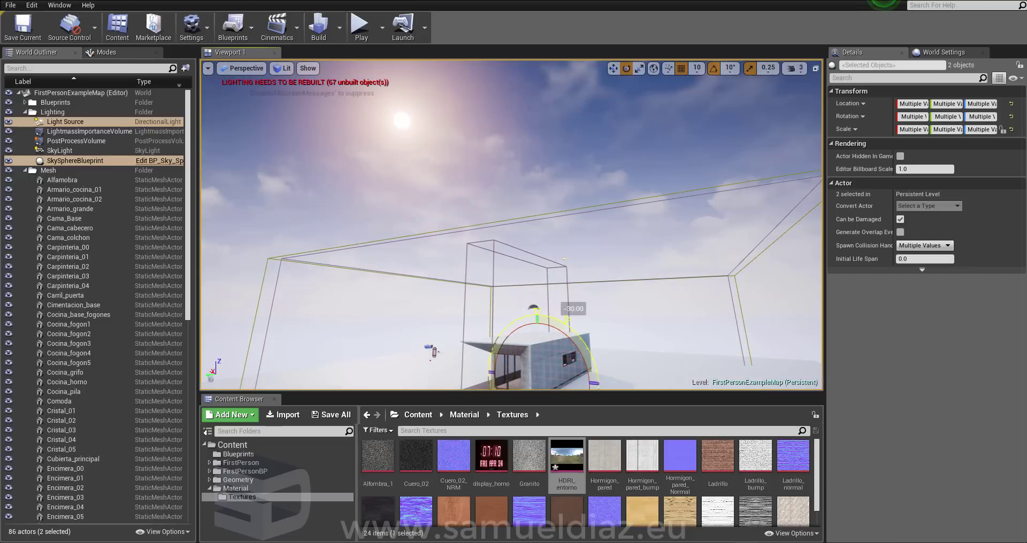
mouse_move(566, 321)
right_down()
mouse_move(557, 300)
mouse_move(752, 48)
right_up()
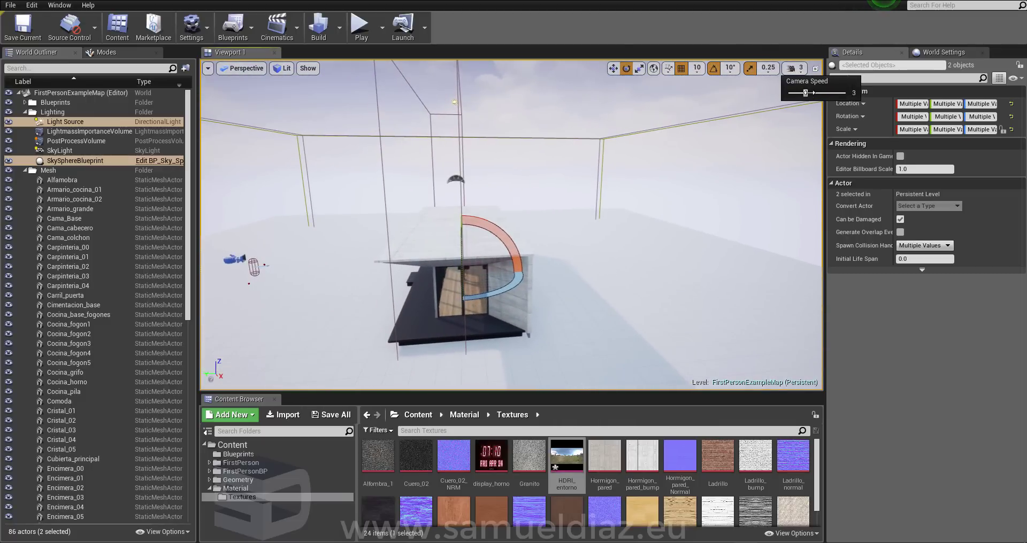
- Swing the sun and sky to -80 degrees and back to 10 to compare the building's shadows
right_drag(813, 92, 786, 70)
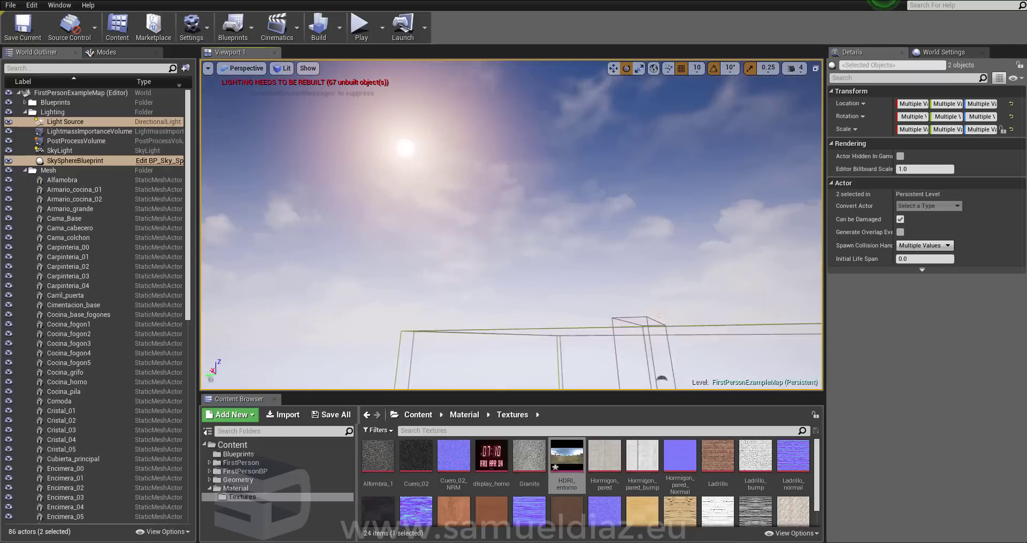
mouse_move(513, 224)
right_down()
mouse_move(514, 299)
mouse_move(482, 321)
mouse_move(451, 195)
right_up()
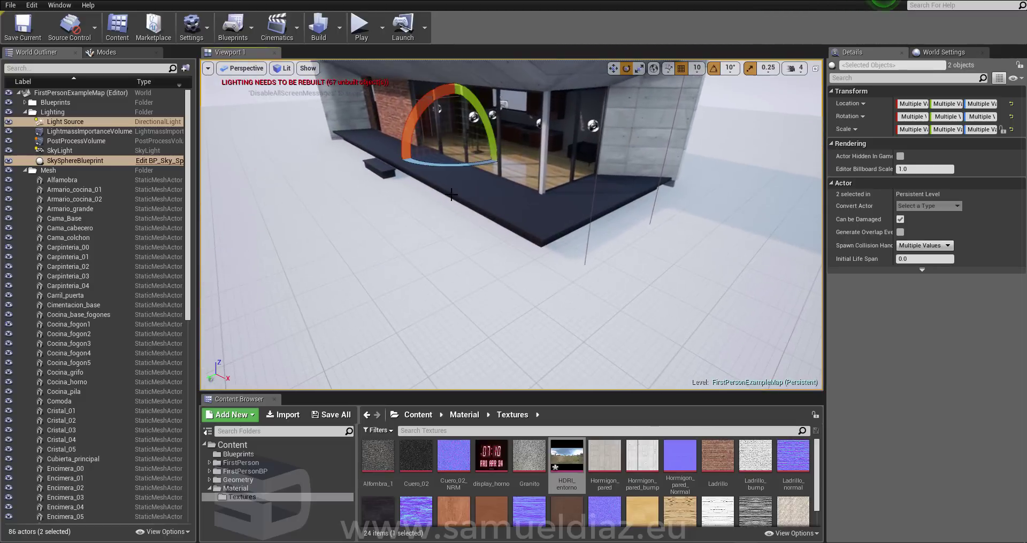
drag(500, 160, 491, 166)
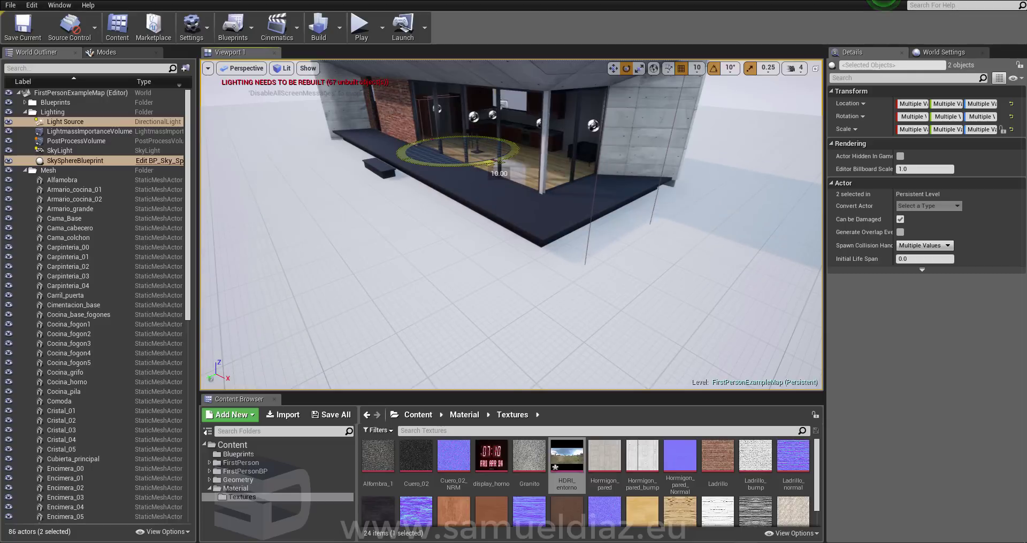
drag(499, 166, 527, 143)
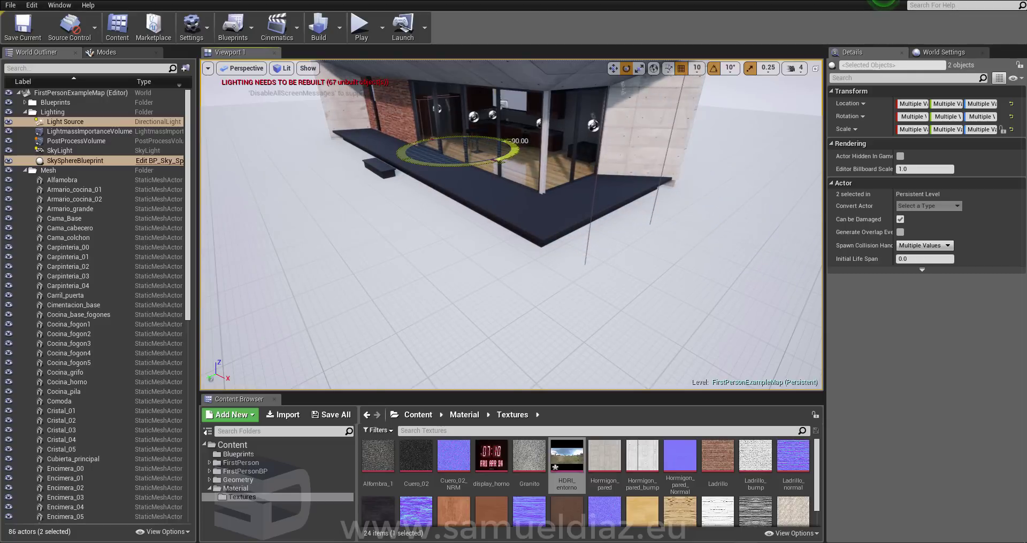
drag(527, 143, 492, 166)
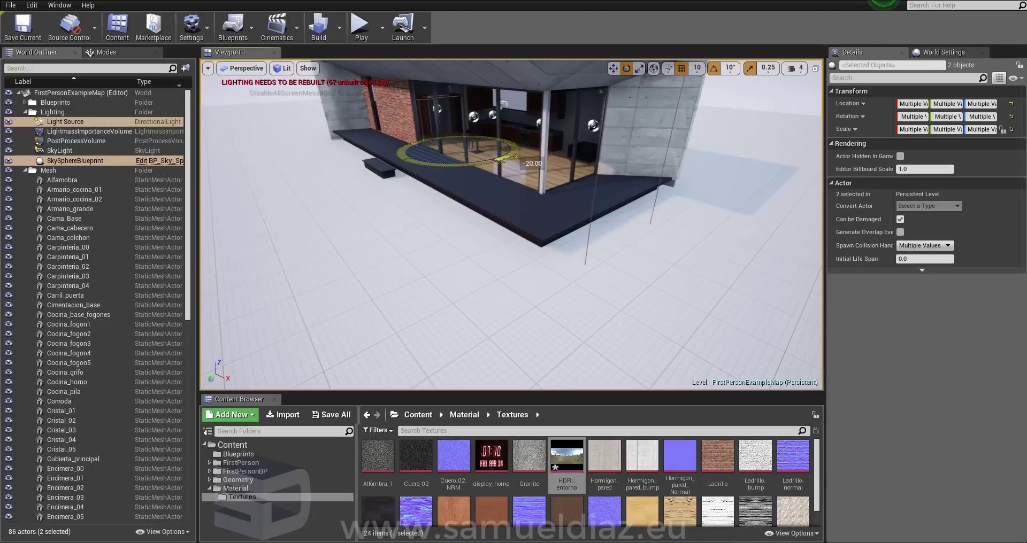
- Rotate the sun to -10 degrees and beyond, shifting shadow direction for brighter lighting
drag(424, 105, 428, 109)
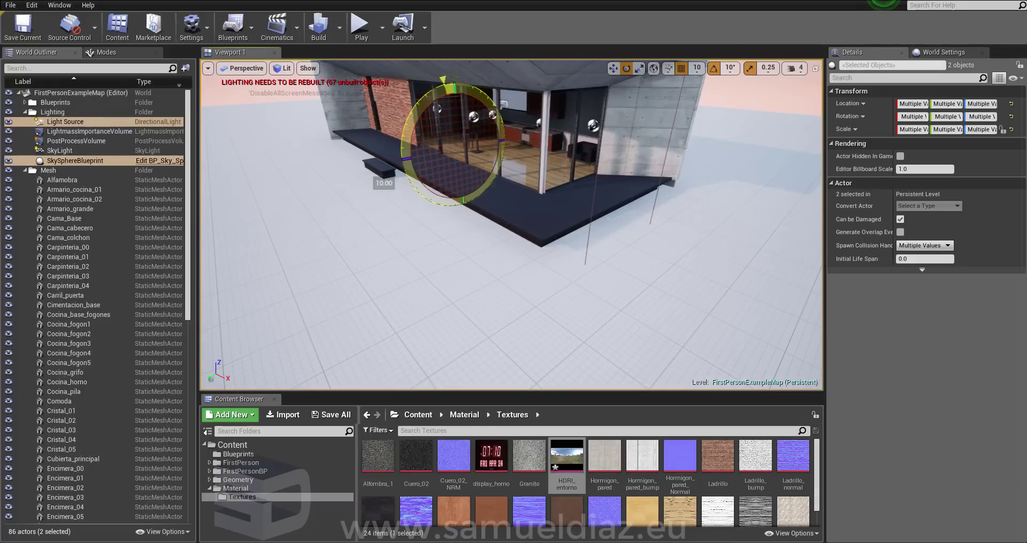
drag(383, 183, 378, 151)
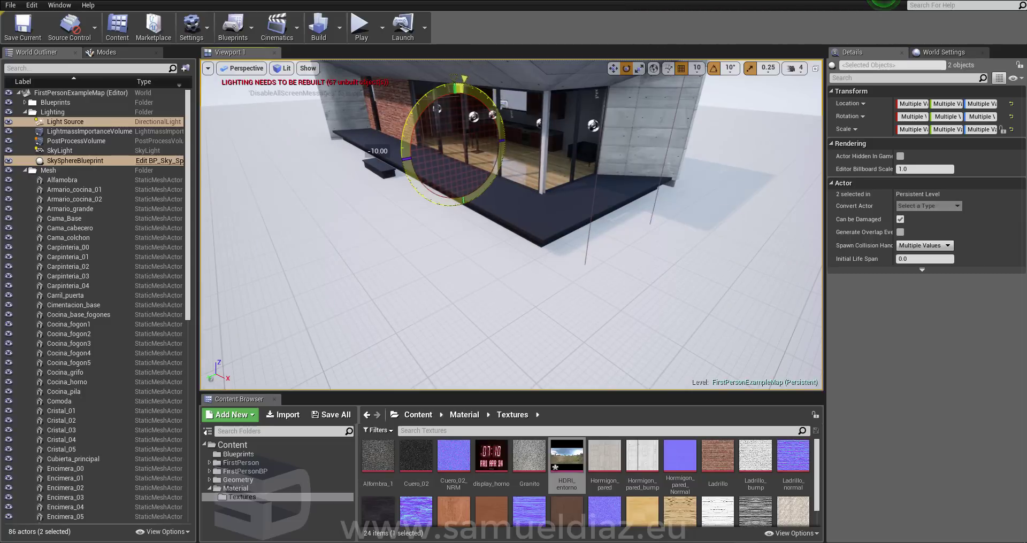
mouse_move(378, 151)
mouse_down()
mouse_move(425, 68)
mouse_move(478, 67)
mouse_up()
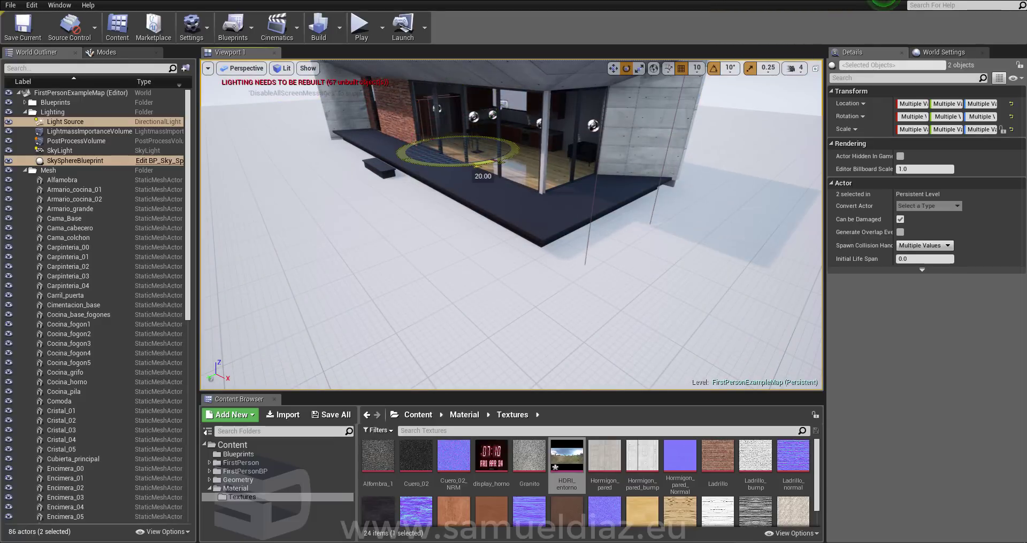
mouse_move(465, 178)
mouse_down()
mouse_move(524, 167)
mouse_move(499, 174)
mouse_up()
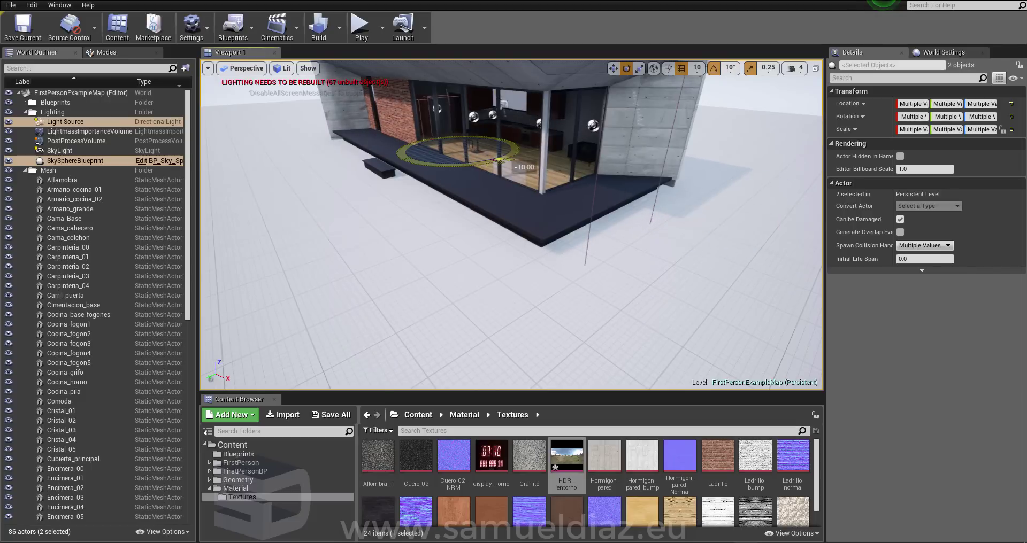
mouse_move(508, 166)
mouse_down()
mouse_move(525, 152)
mouse_move(464, 169)
mouse_up()
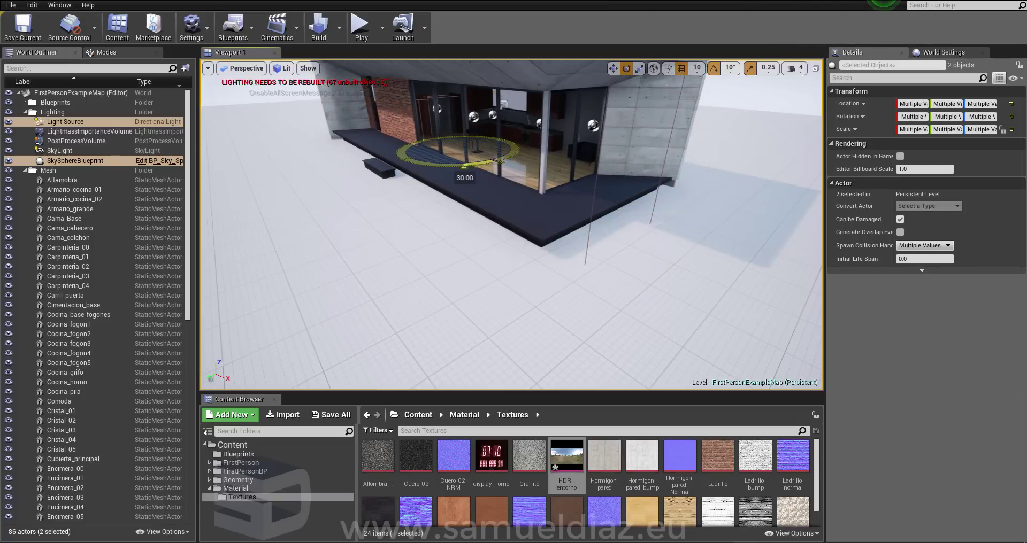
- Fly inside the house and kitchen to check interior lighting, turning the sun once more
mouse_move(464, 169)
right_down()
mouse_move(482, 177)
mouse_move(481, 155)
right_up()
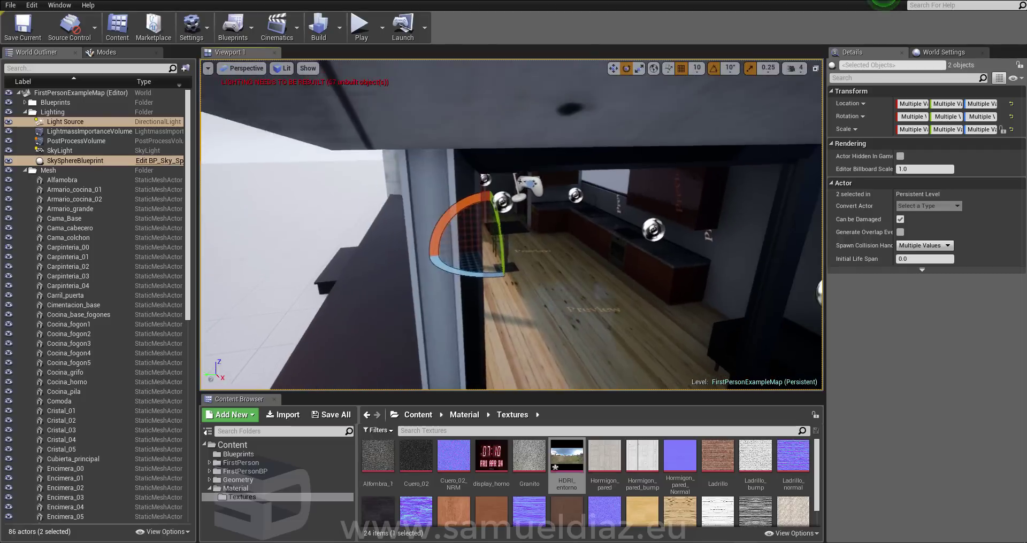
right_drag(472, 234, 473, 234)
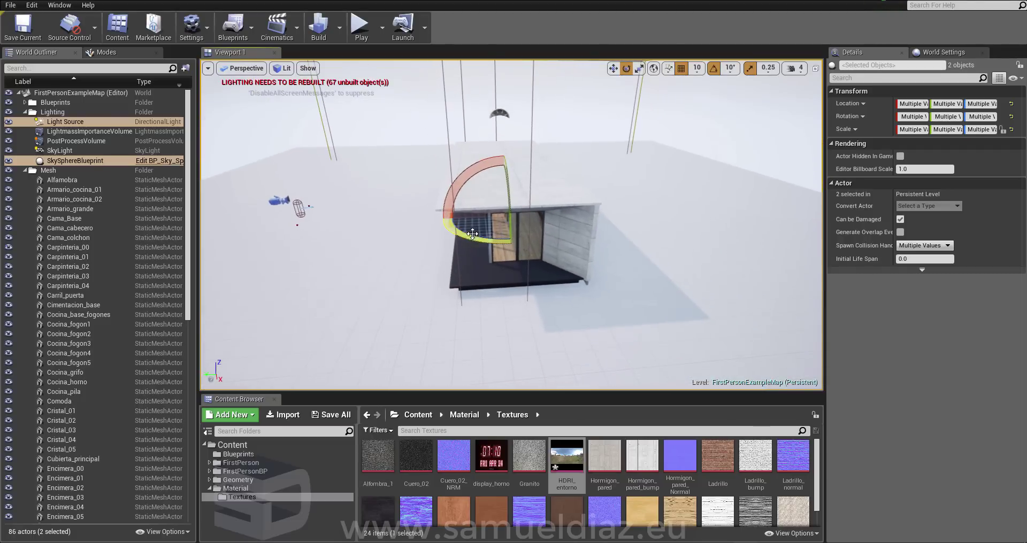
drag(472, 233, 430, 219)
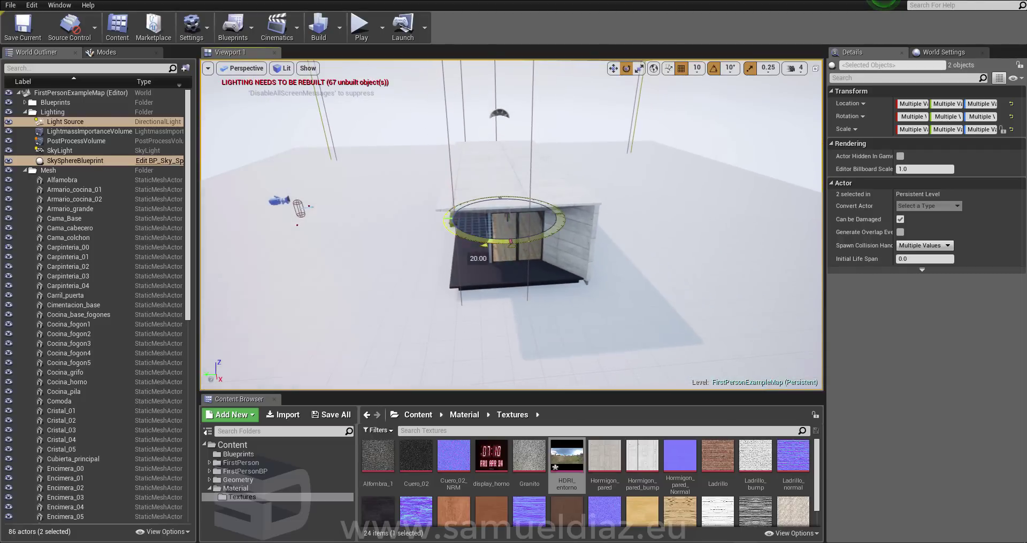
right_drag(472, 234, 468, 254)
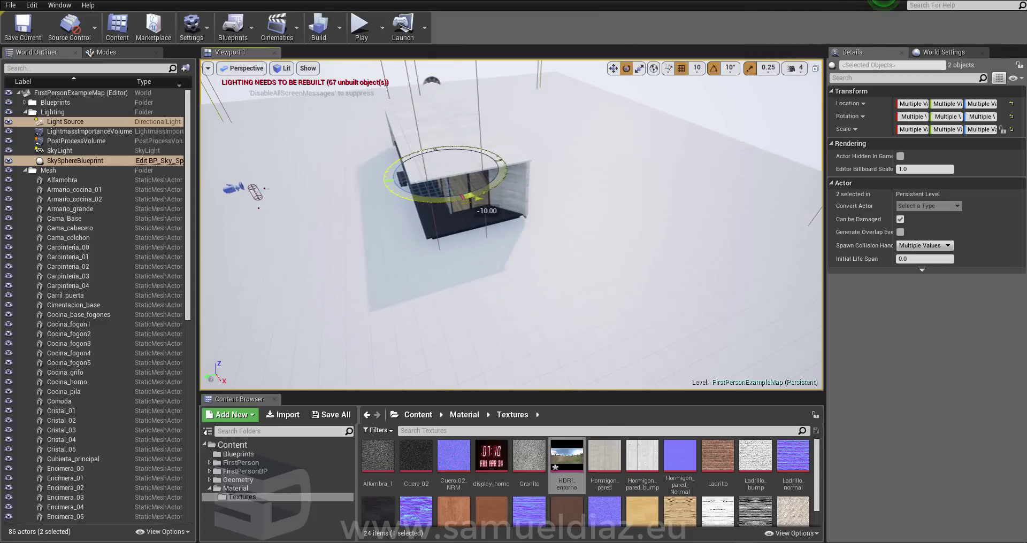
right_drag(468, 254, 468, 254)
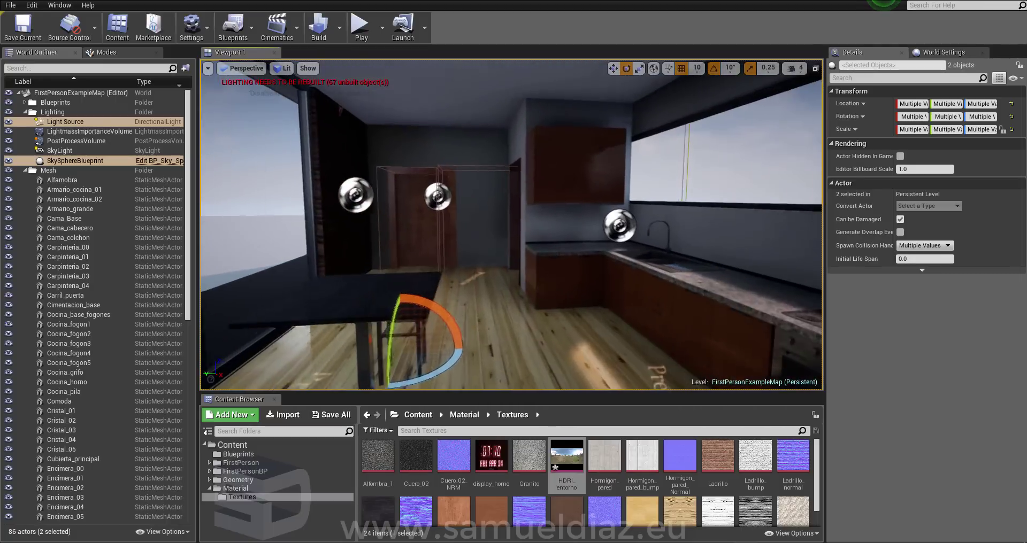
right_drag(397, 184, 397, 184)
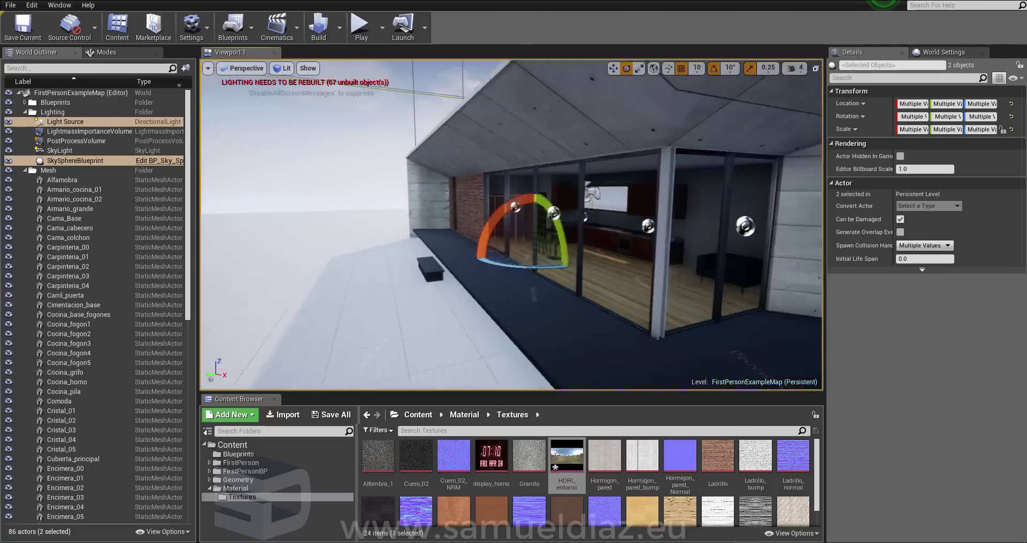
- Select only the sky sphere and look up at the sun over the house
click(361, 140)
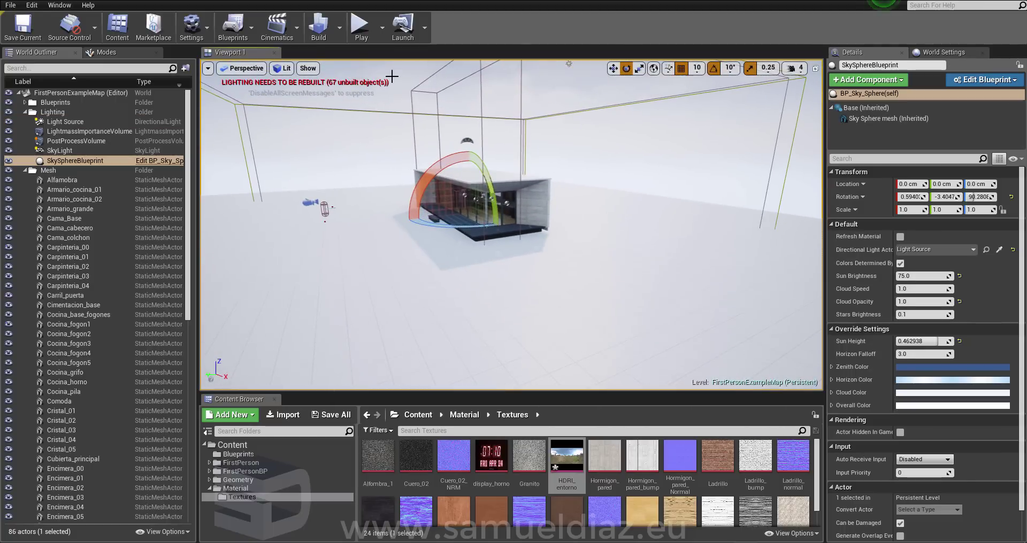
right_drag(361, 140, 361, 140)
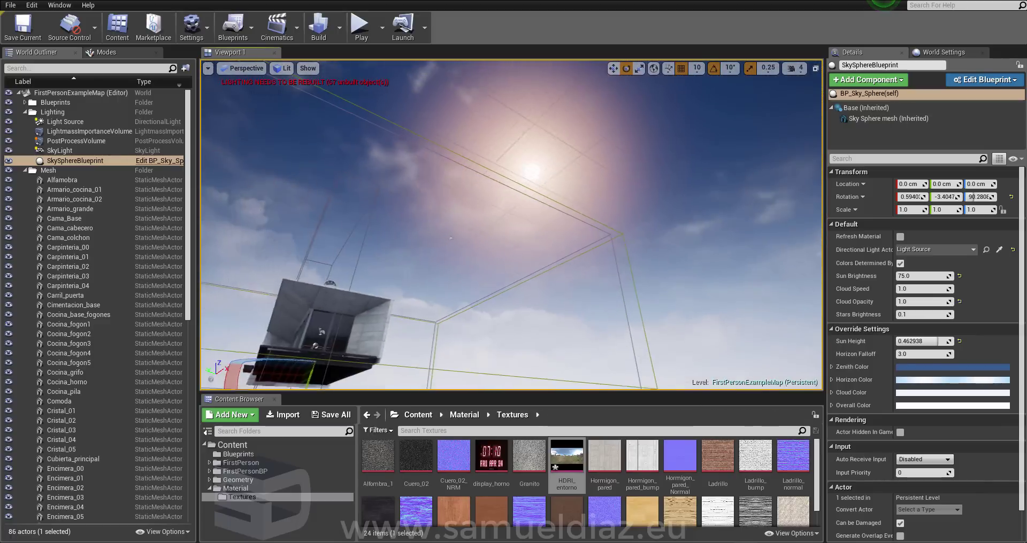
right_drag(332, 250, 333, 250)
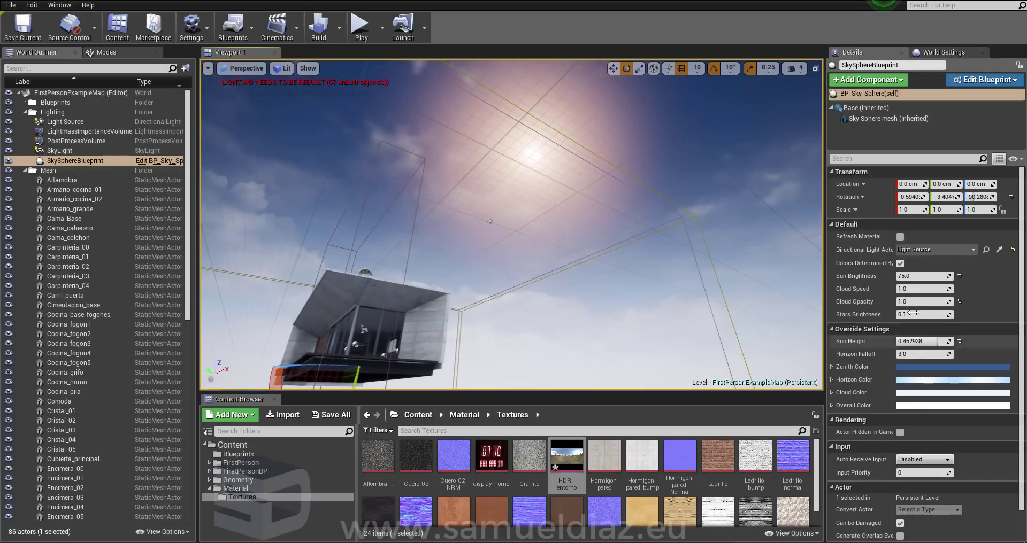
- Lighten the Light Source's Bloom Tint to a paler warm colour, green raised from 215 to 236
click(65, 122)
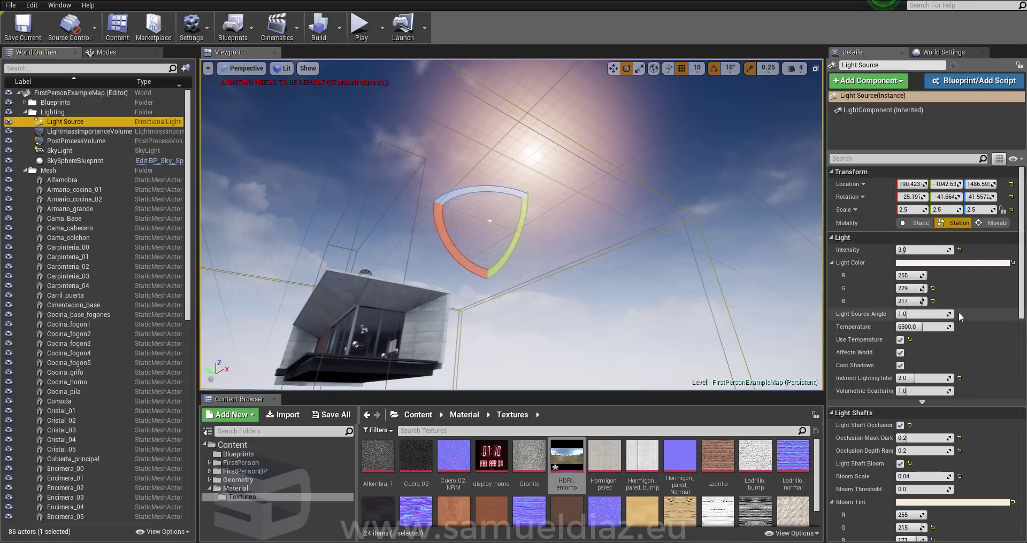
click(935, 503)
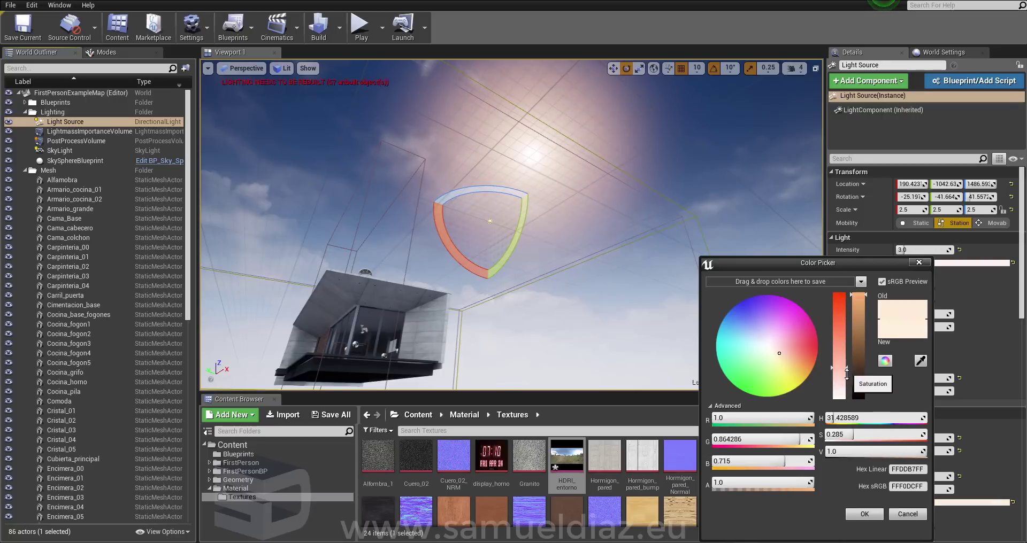
click(863, 515)
right_drag(511, 225, 511, 224)
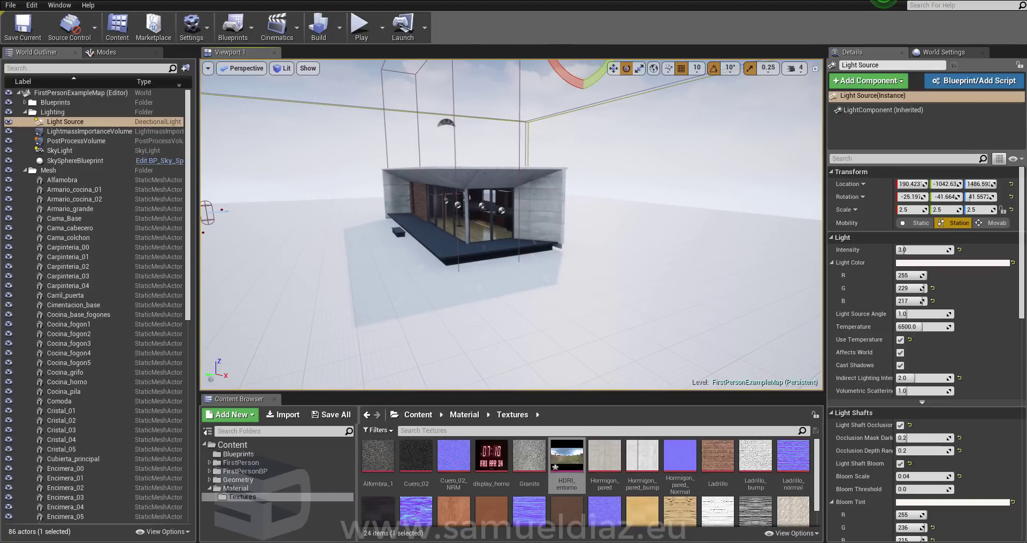
right_drag(259, 246, 259, 246)
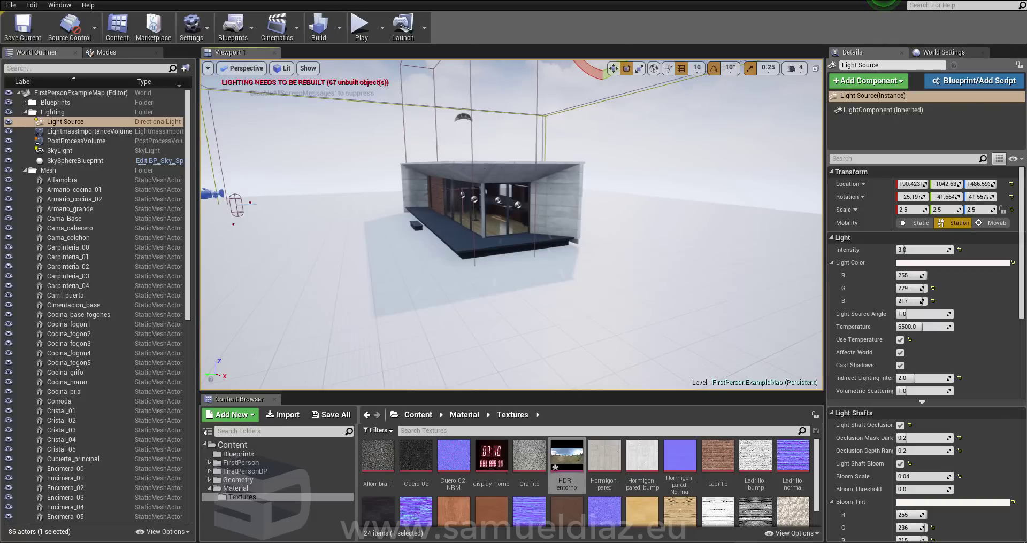
- Glance at World Settings, return to Details and select the PostProcessVolume
click(944, 51)
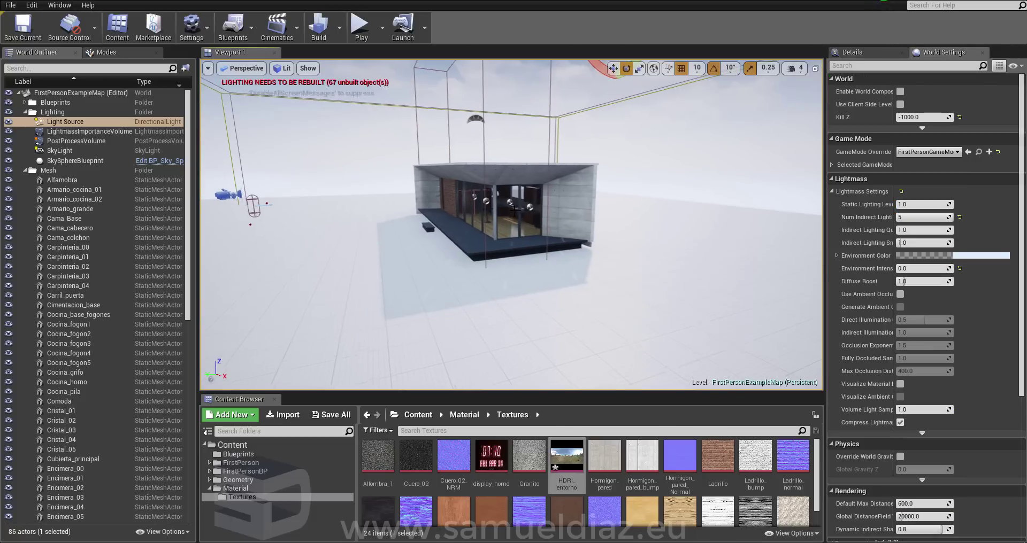
right_drag(641, 161, 669, 152)
click(856, 52)
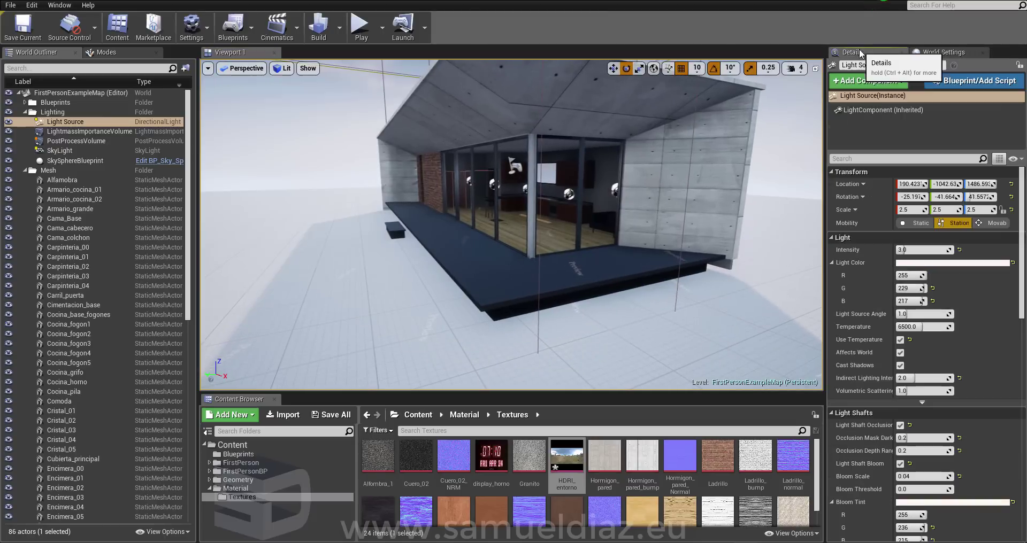
click(92, 142)
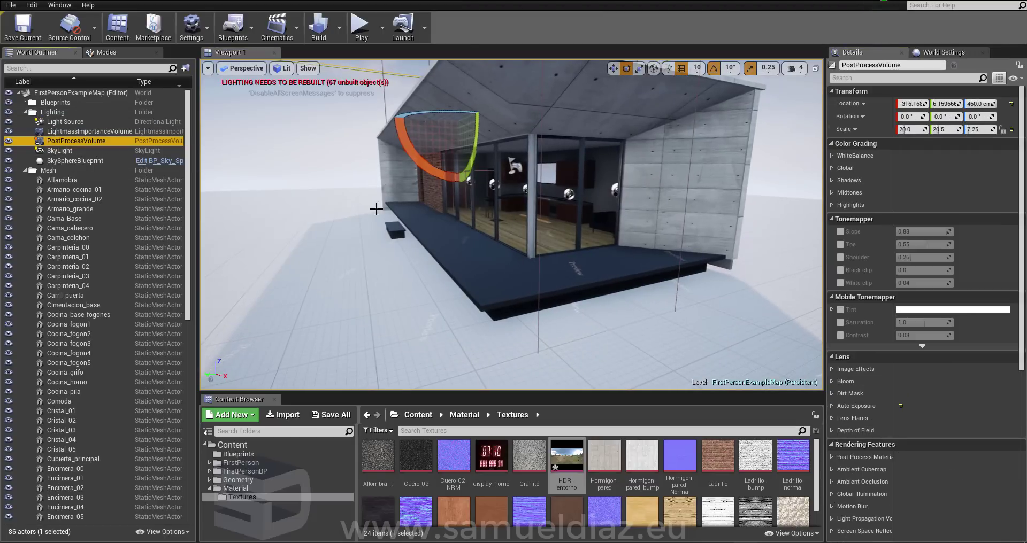
- Show SkySphereBlueprint's properties (Sun Brightness 75.0, Horizon Falloff 3.0) and the Window menu's panel list
click(64, 160)
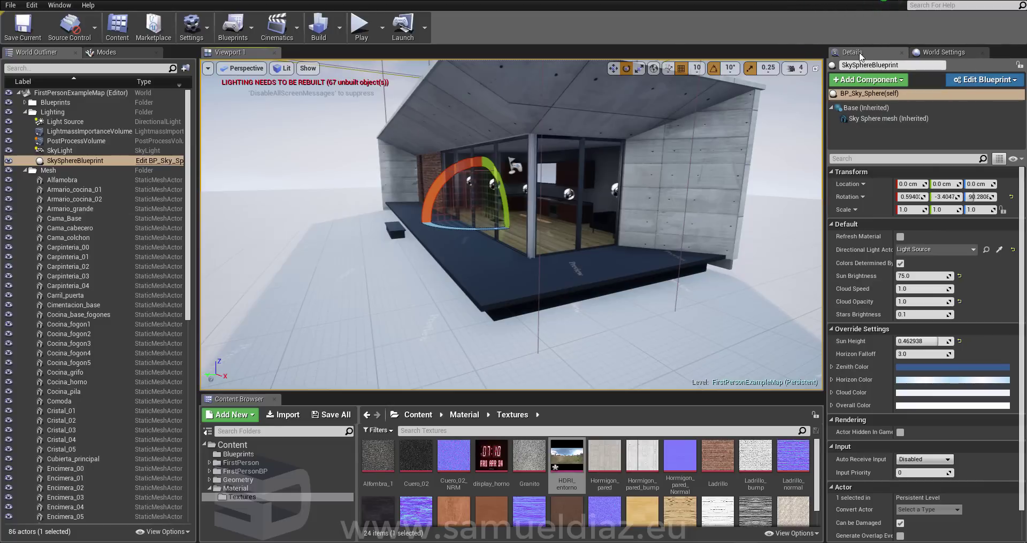
click(945, 53)
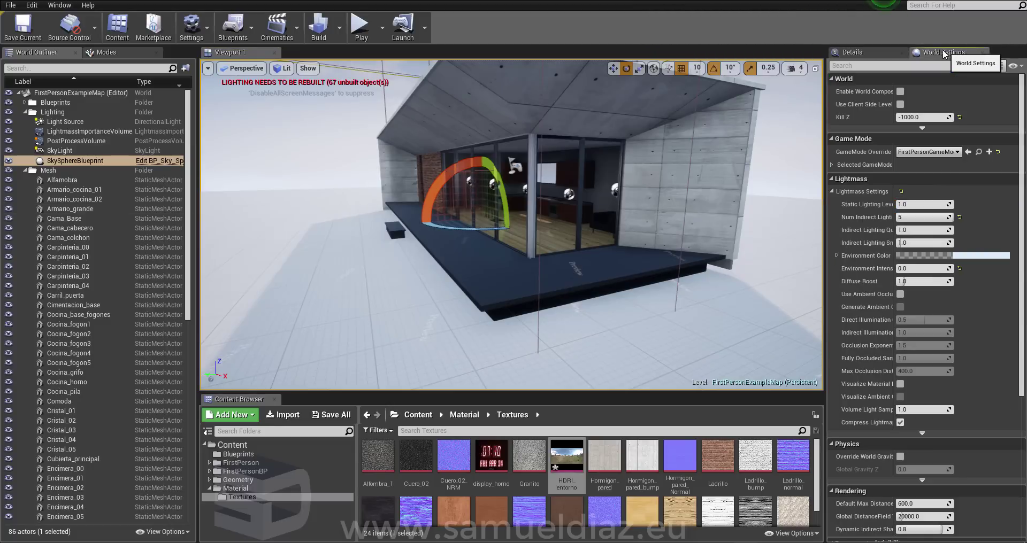
click(899, 52)
click(66, 7)
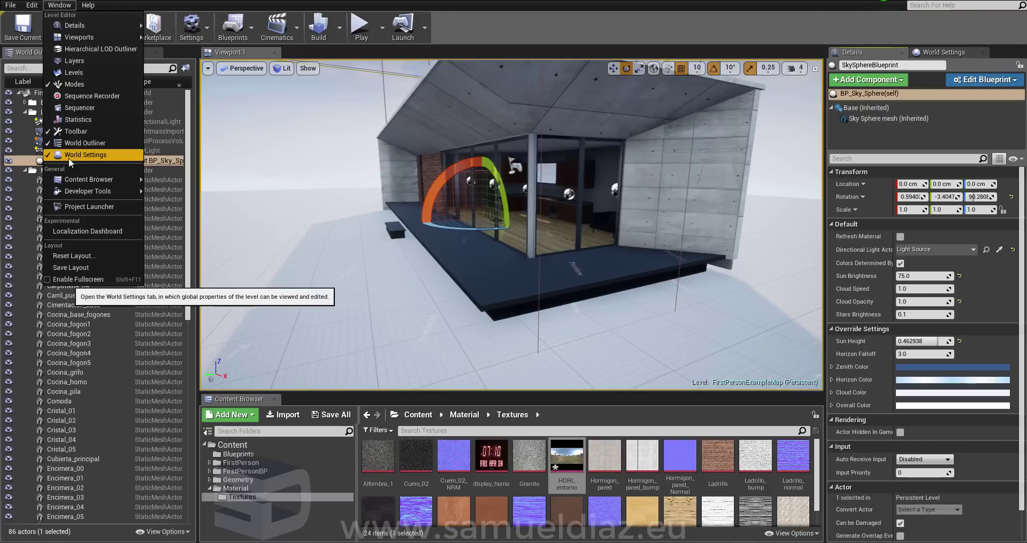
- Open World Settings and collapse, then re-expand, the Lightmass group
click(944, 53)
click(833, 181)
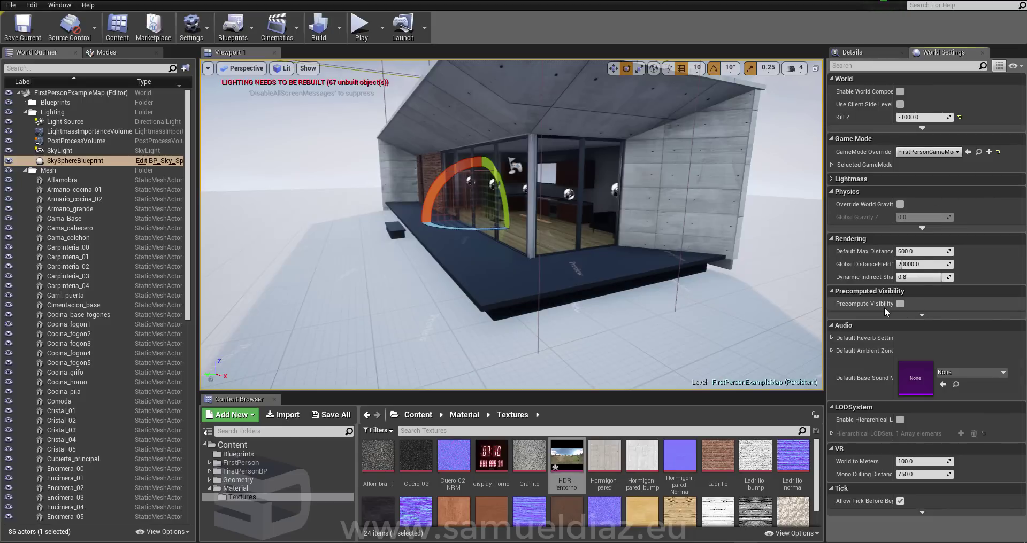
scroll(511, 224, down, 5)
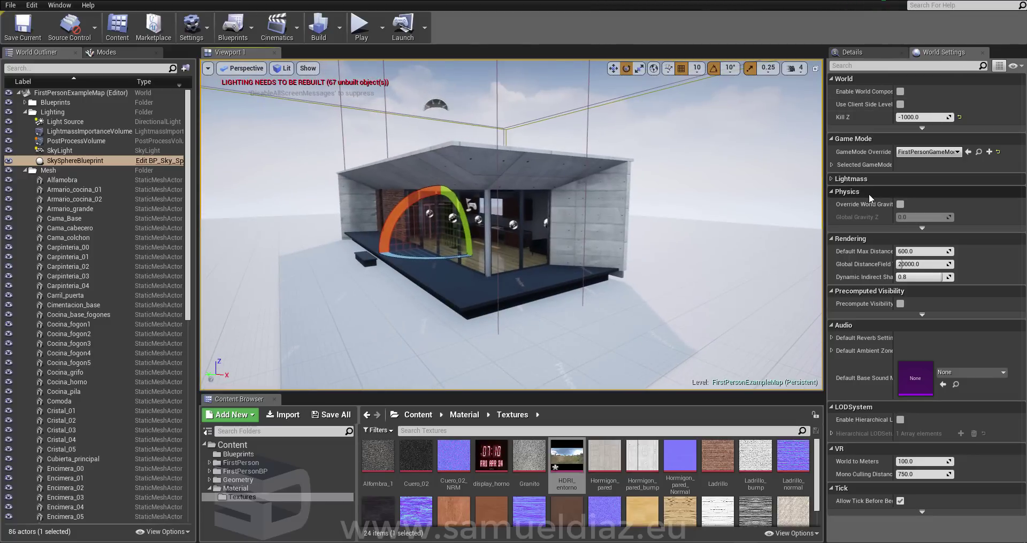
click(832, 179)
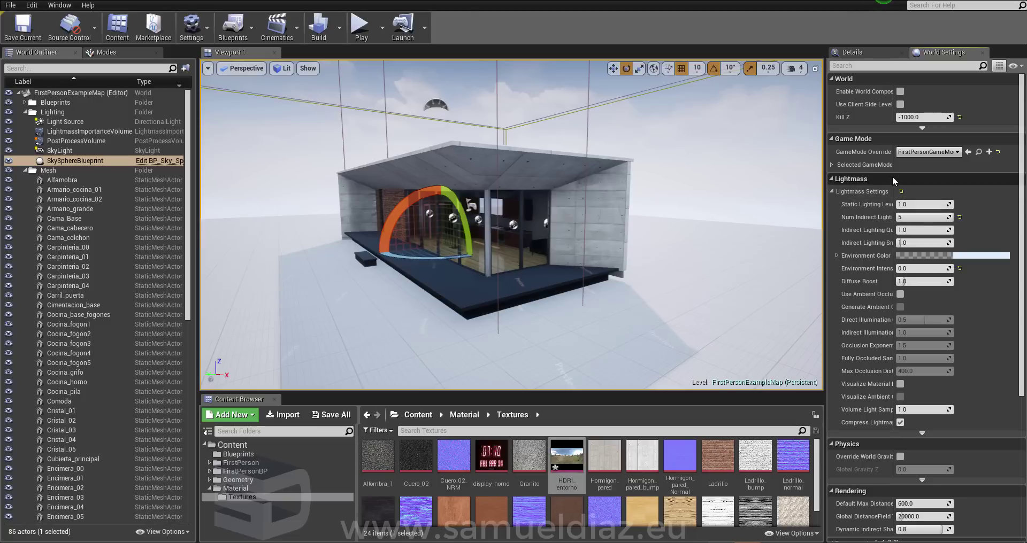
- Widen the name column and settings panel to read full Lightmass labels like Num Indirect Lighting Bounces 5
drag(893, 191, 938, 192)
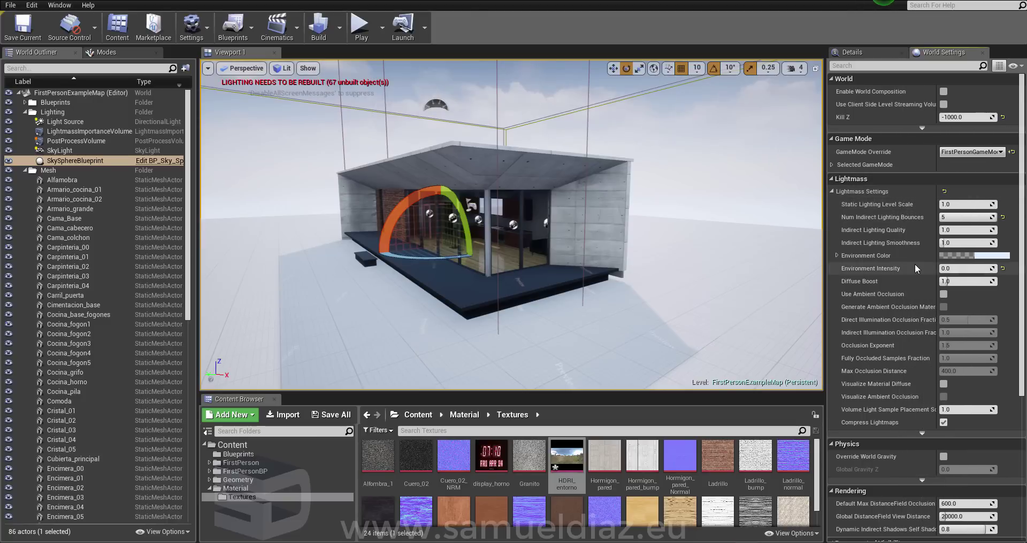
drag(825, 234, 799, 234)
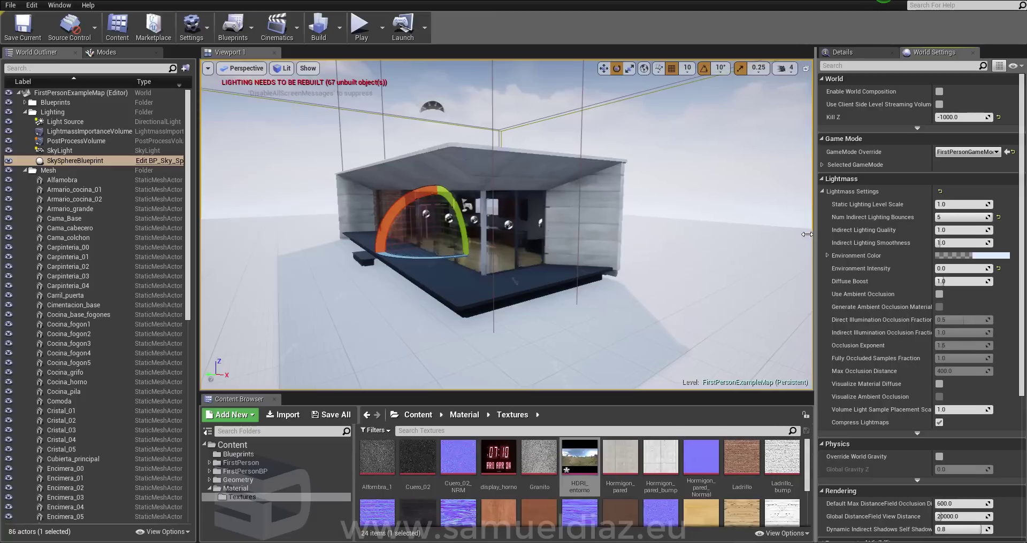
mouse_move(588, 241)
mouse_down()
mouse_move(588, 187)
mouse_move(567, 187)
mouse_up()
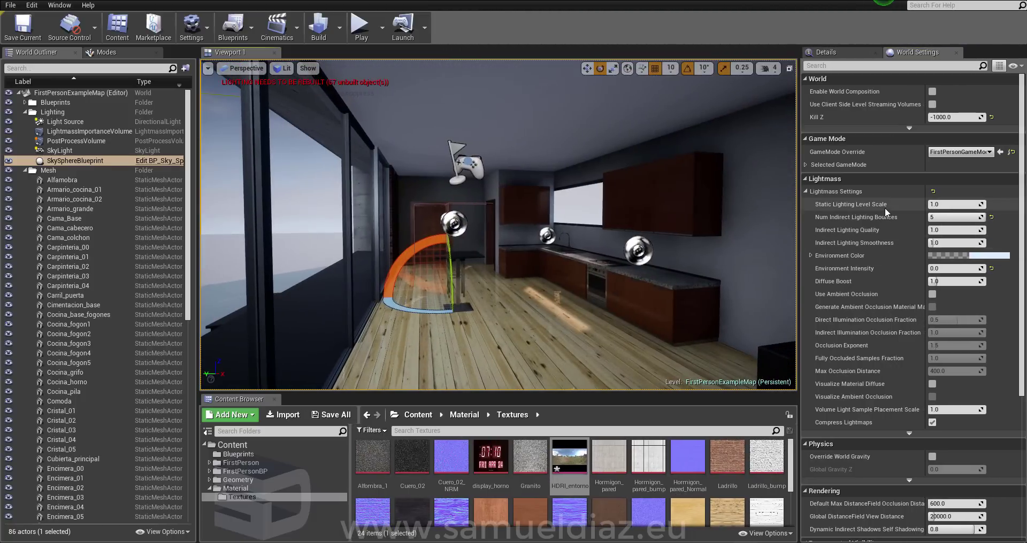
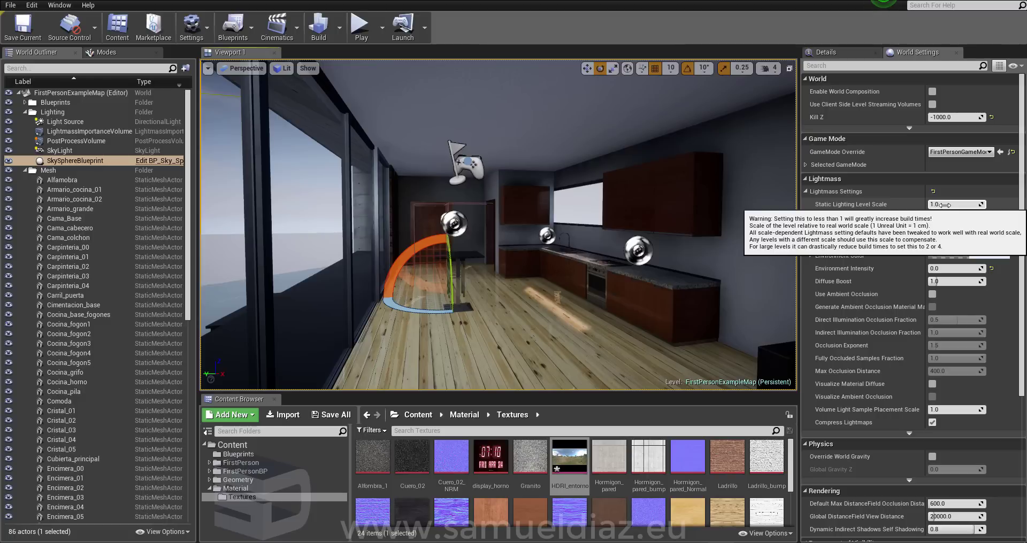
- Set Static Lighting Level Scale to 0.75
click(944, 205)
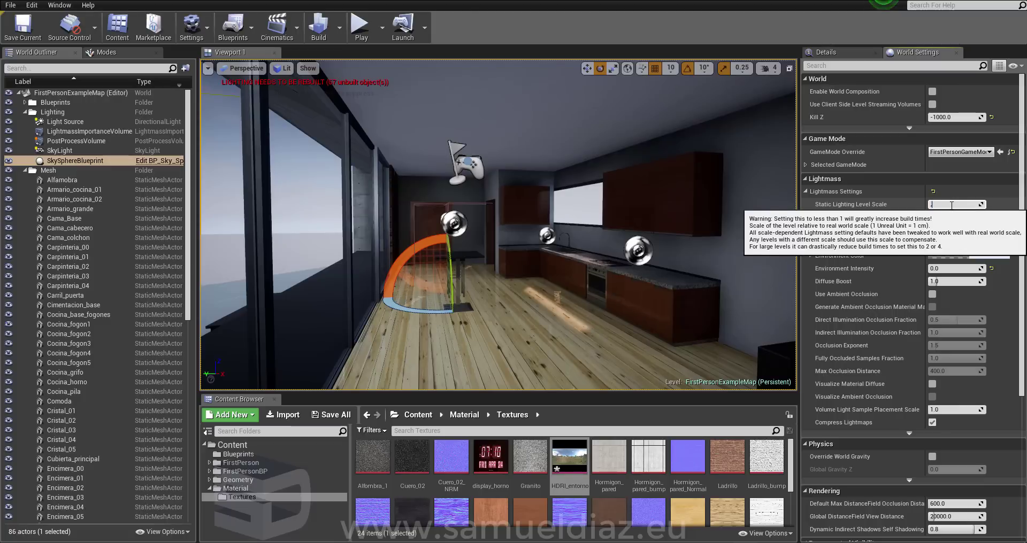
text(.751.0)
key(Return)
key(BackSpace)
text(.75)
key(Return)
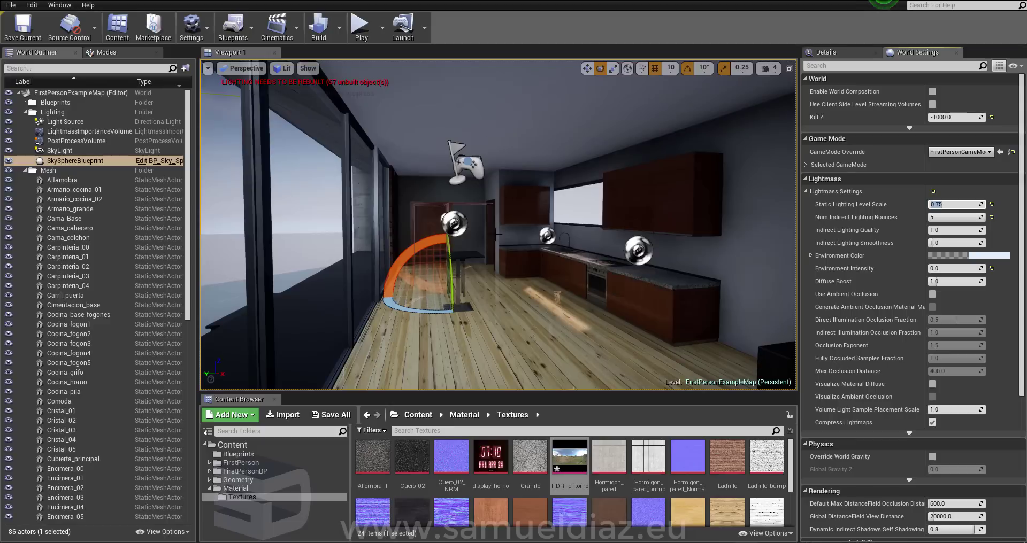
- Set Num Indirect Lighting Bounces to 12 and Indirect Lighting Quality to 4
key(Tab)
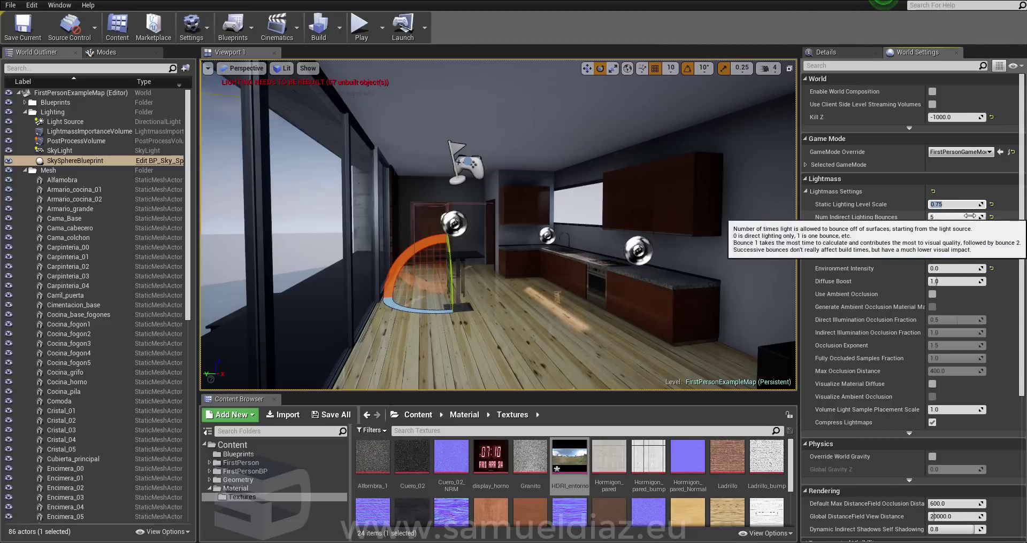
text(1)
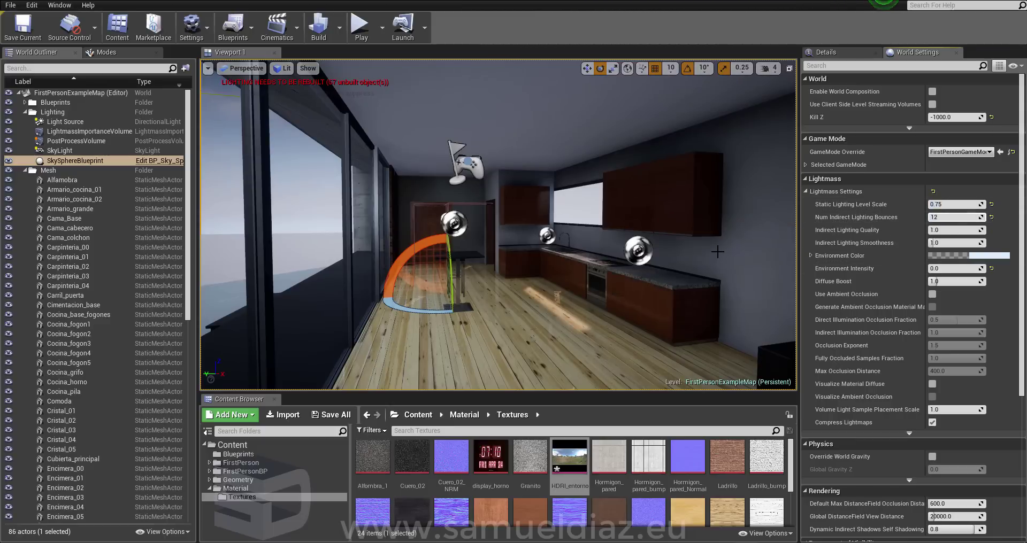
text(2)
mouse_move(861, 234)
click(943, 230)
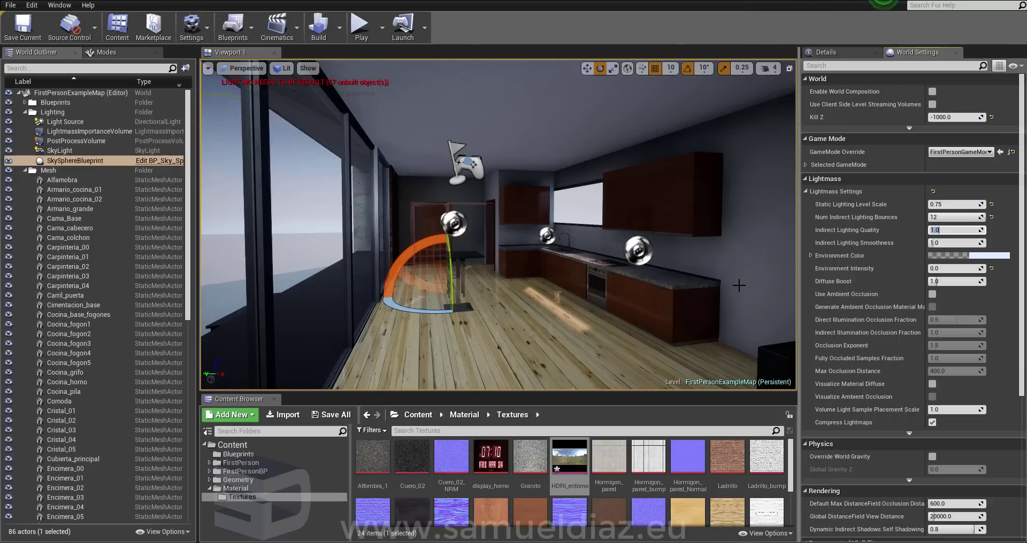
text(4)
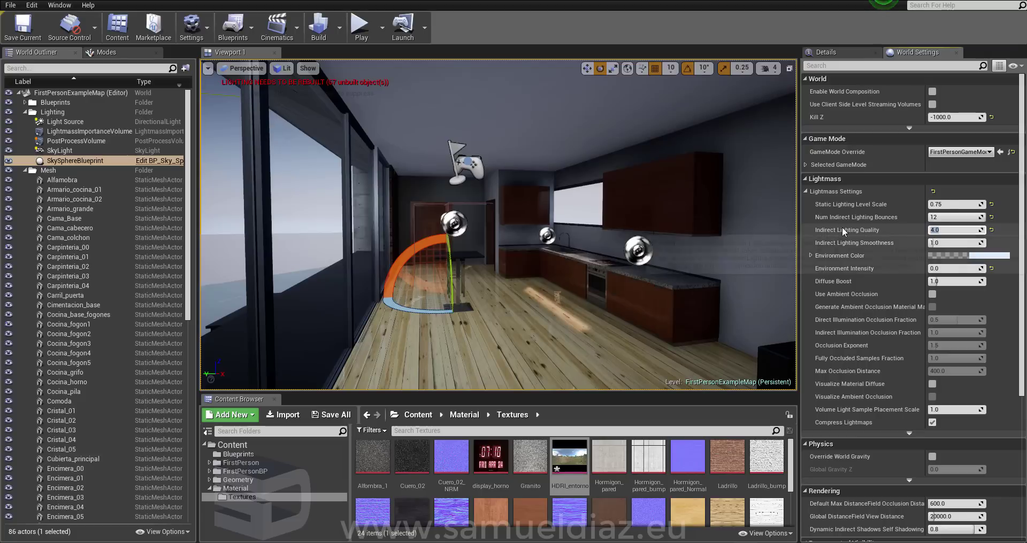
mouse_move(843, 231)
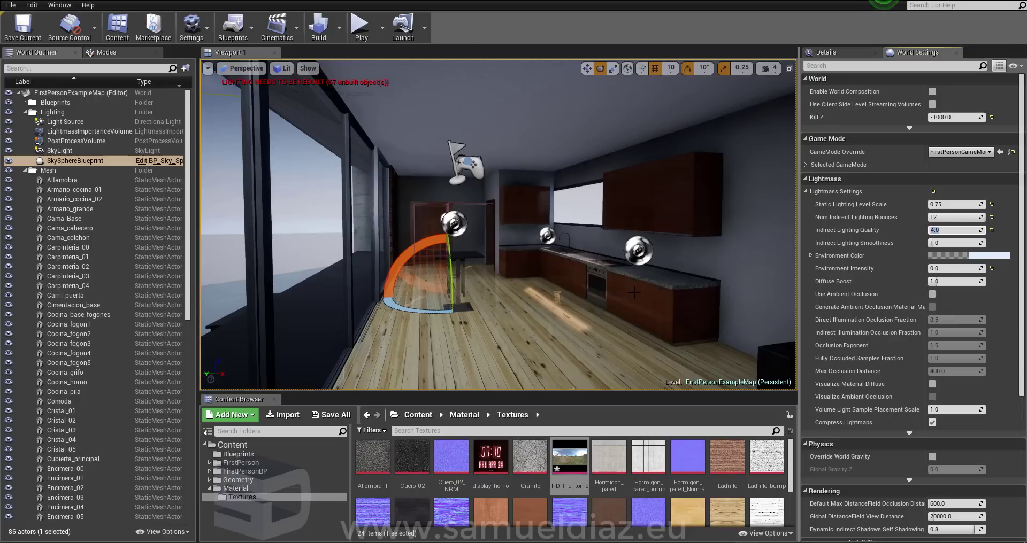
- Commit Indirect Lighting Smoothness 0.75 and Environment Intensity 1.0
click(934, 242)
text(0.75)
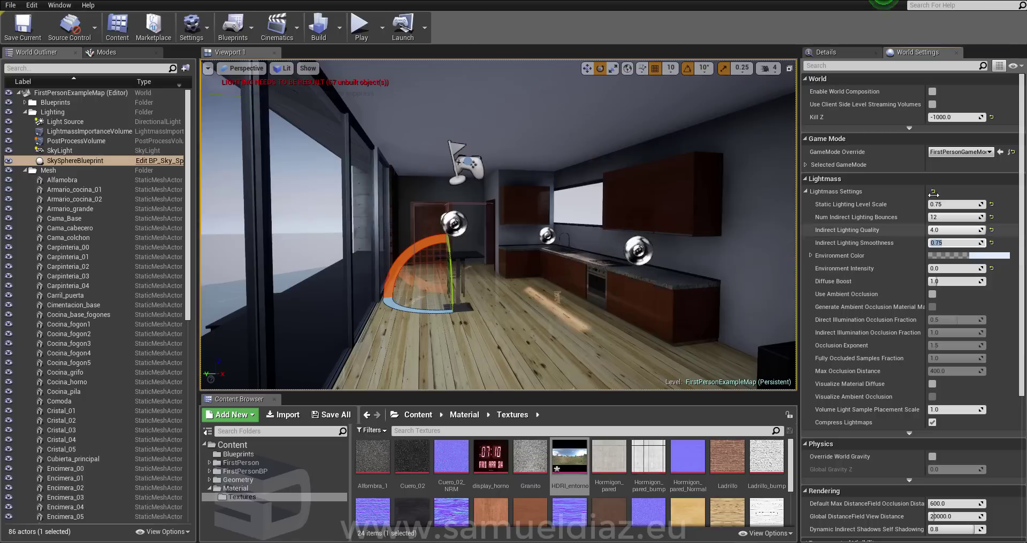
key(Return)
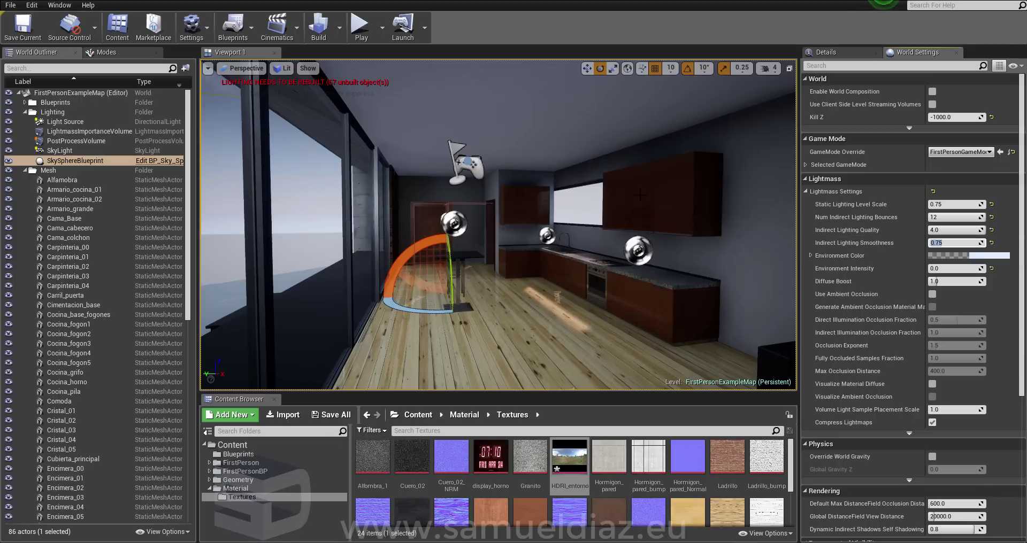
click(941, 268)
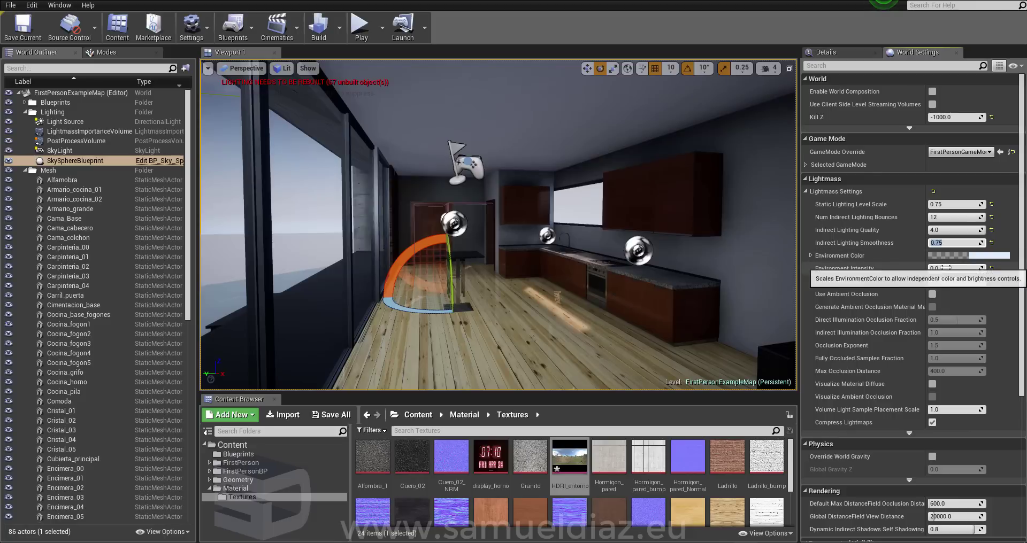
text(1)
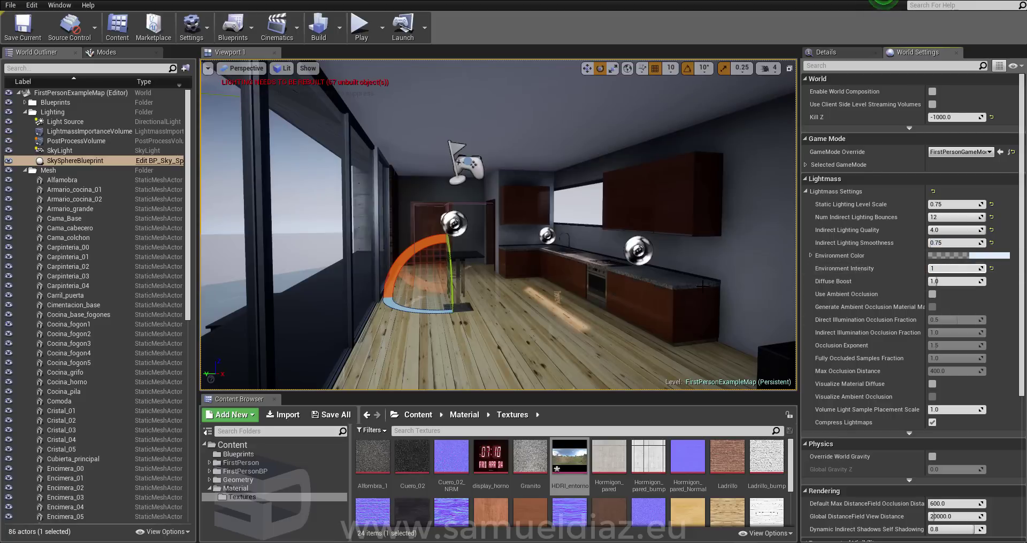
key(Return)
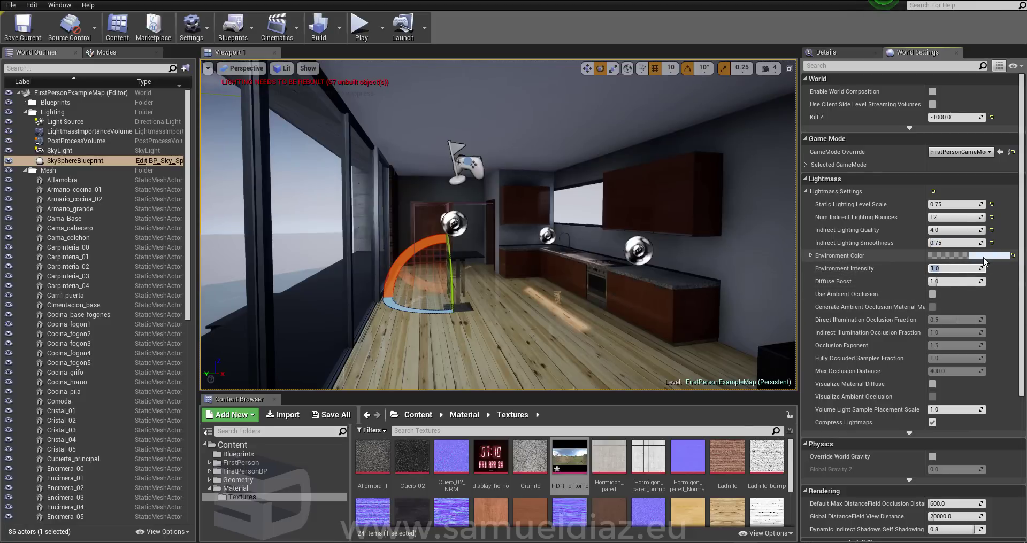
- Desaturate the Lightmass Environment Color to near white
click(983, 256)
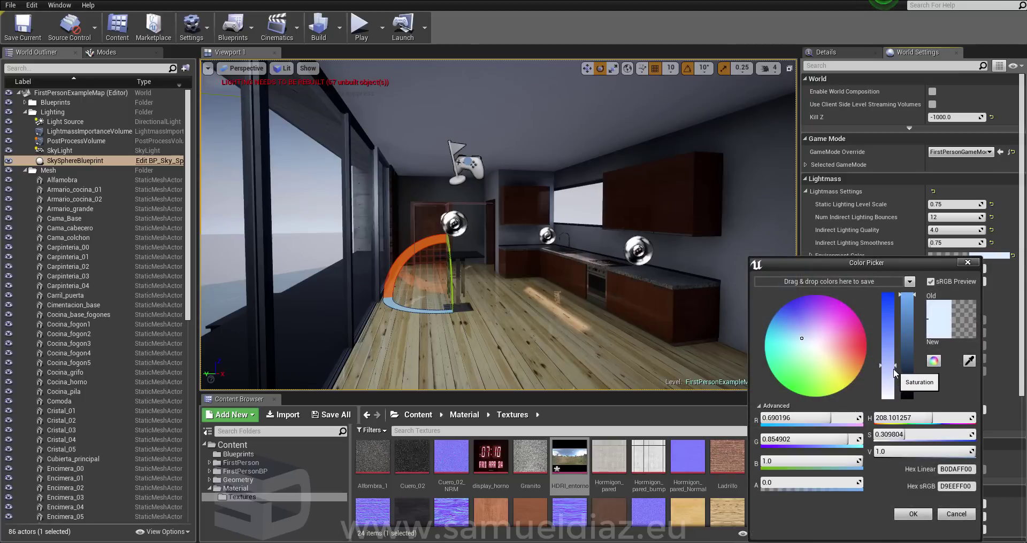
drag(894, 373, 894, 397)
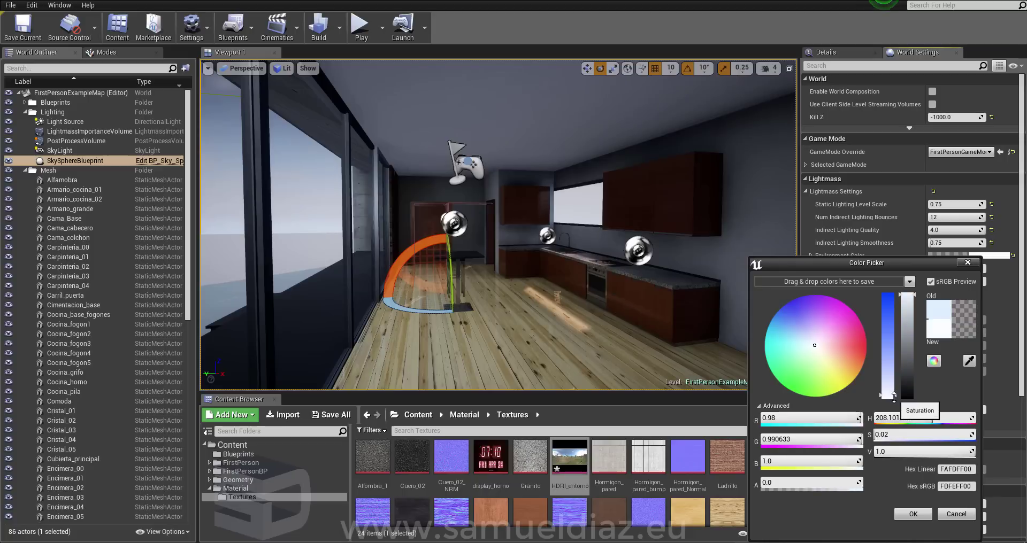
click(913, 514)
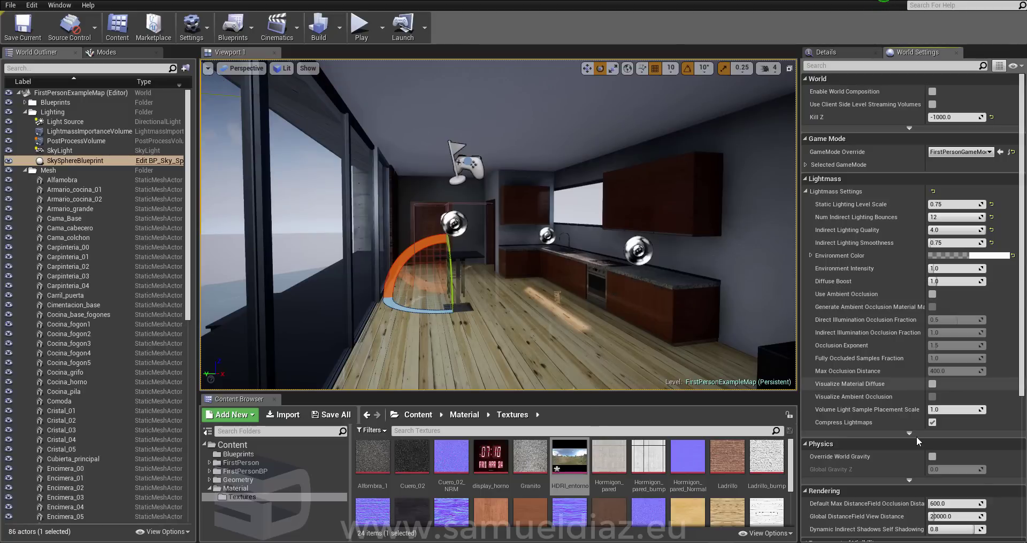
- Turn off Compress Lightmaps in the Lightmass settings
click(932, 423)
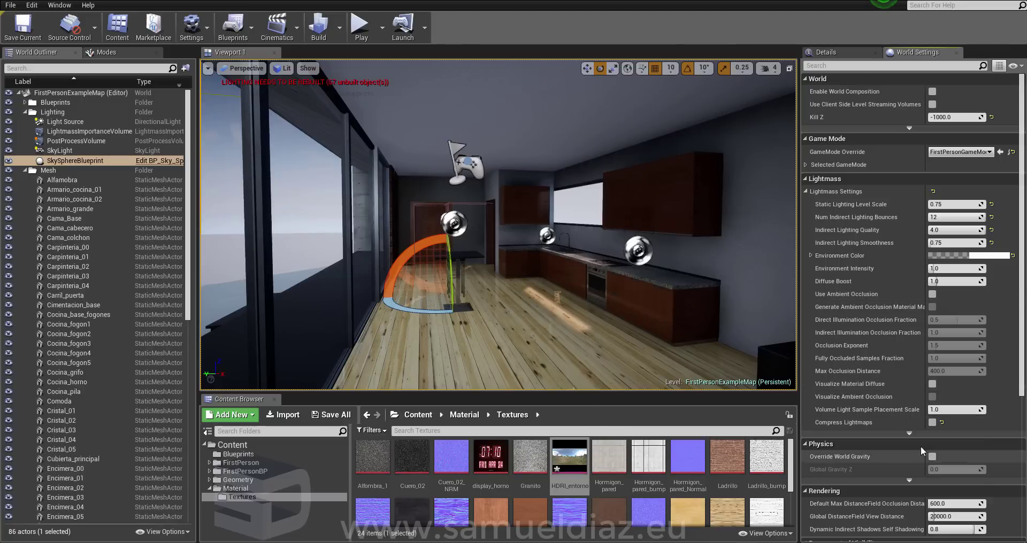
click(909, 433)
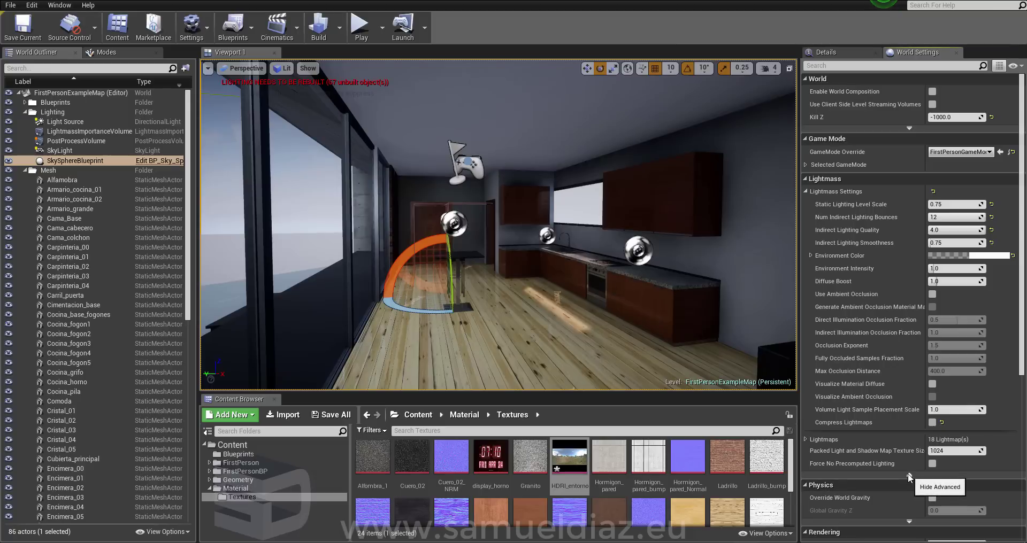
click(909, 475)
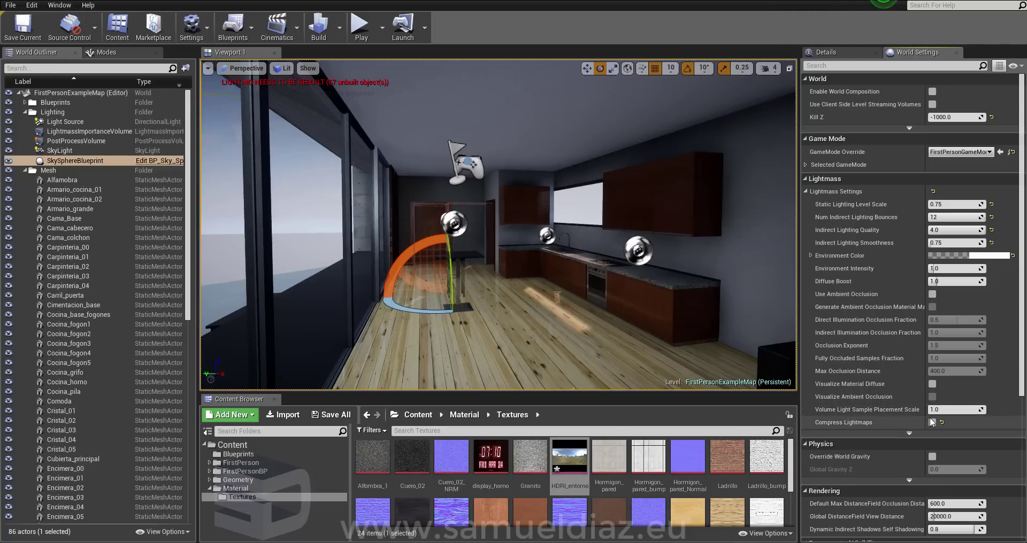
right_drag(526, 204, 569, 204)
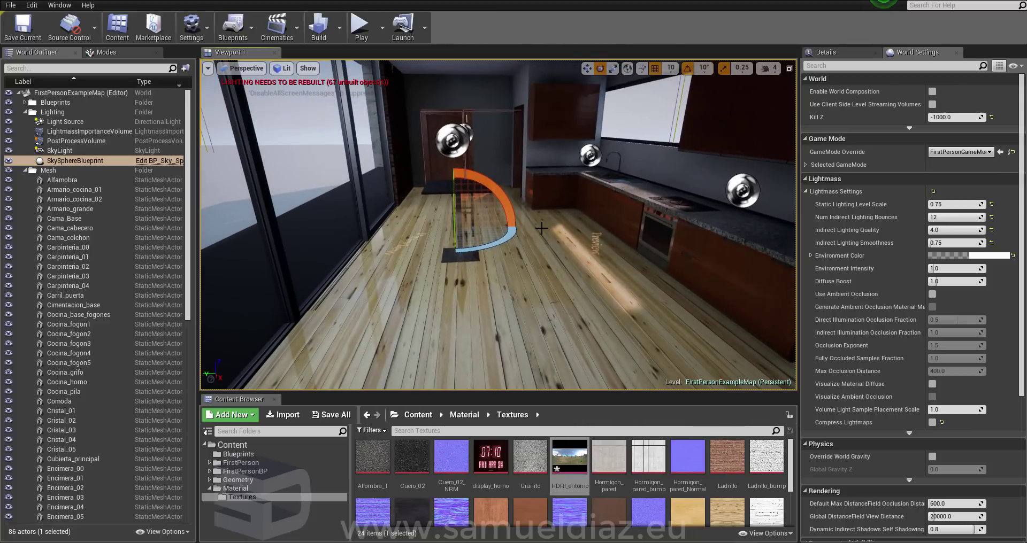
- Select the main floor Suelo_principal in the viewport
click(511, 263)
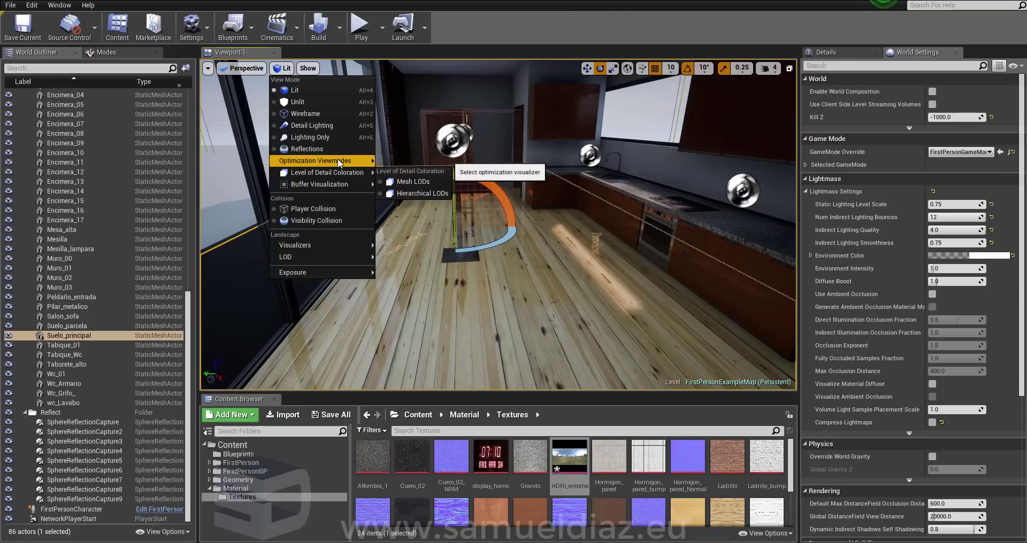
- Switch the viewport to Lightmap Density and fly closer to the kitchen walls
click(423, 173)
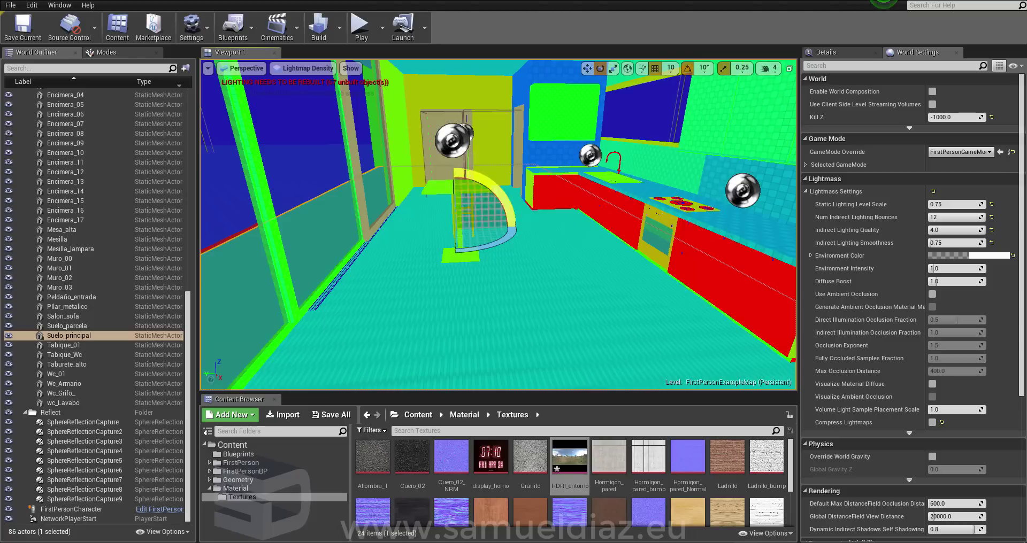
mouse_move(292, 90)
mouse_down()
mouse_move(300, 64)
mouse_move(353, 85)
mouse_up()
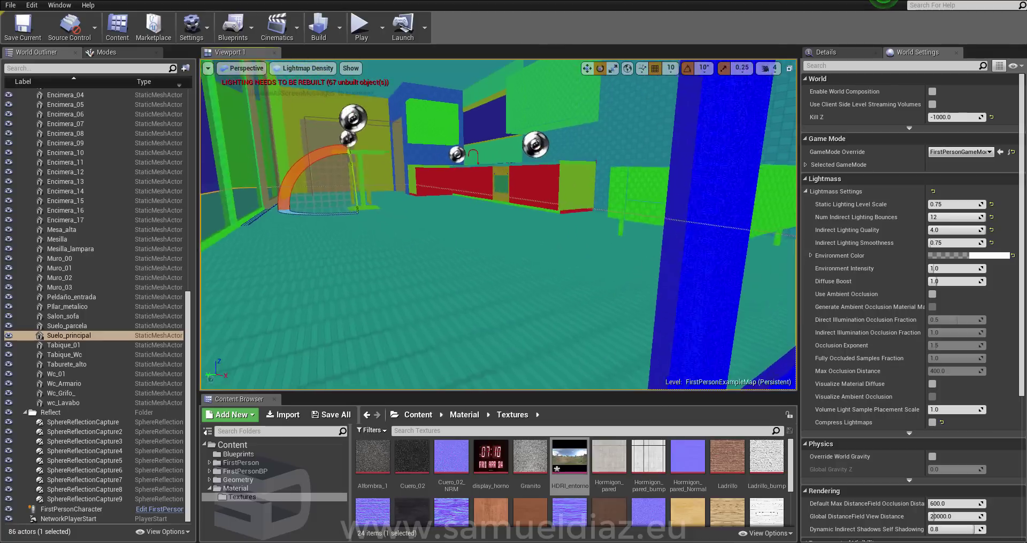
- Select all 74 meshes across the Geometry subfolders in the Content Browser
click(210, 479)
click(235, 488)
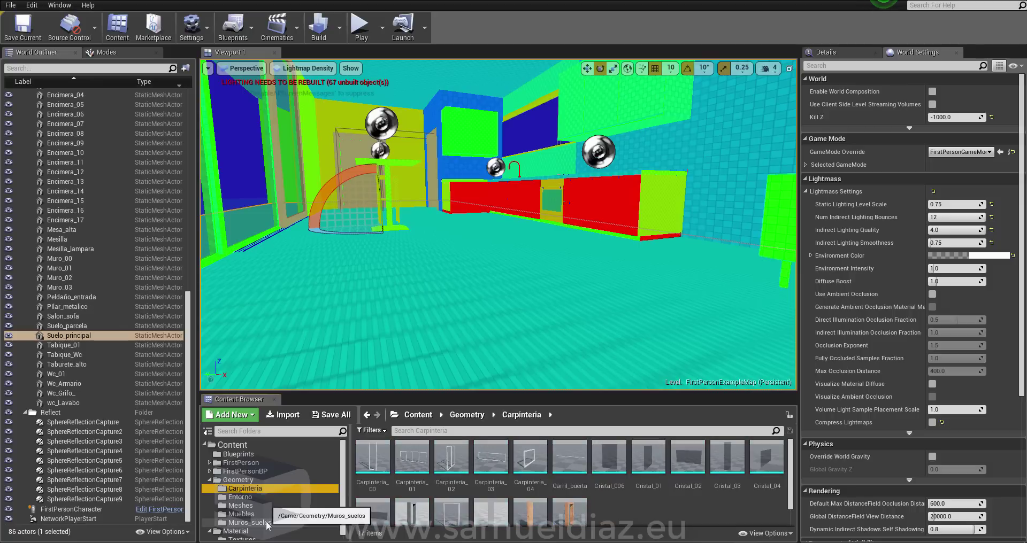
shift+click(246, 523)
scroll(385, 461, down, 5)
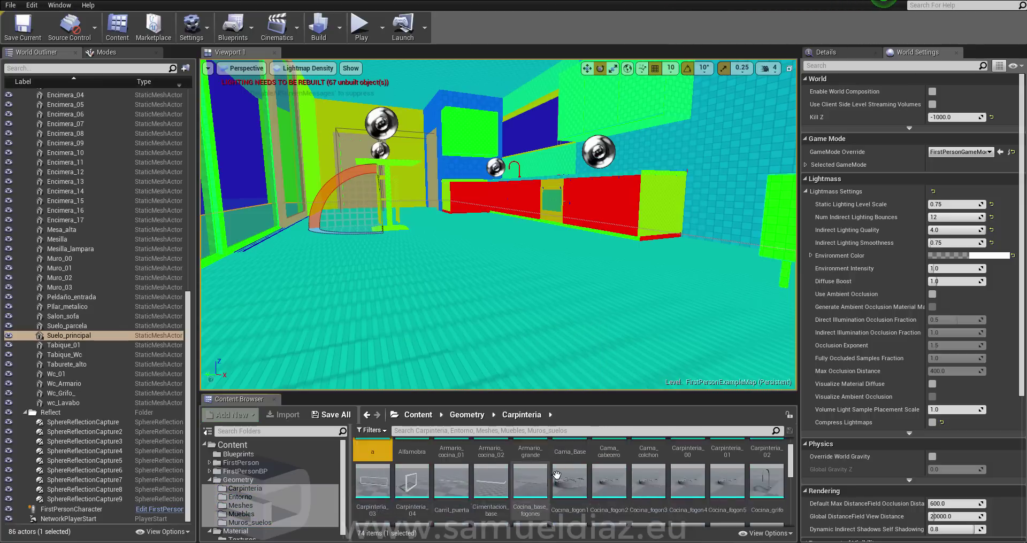
click(636, 491)
key(ctrl+a)
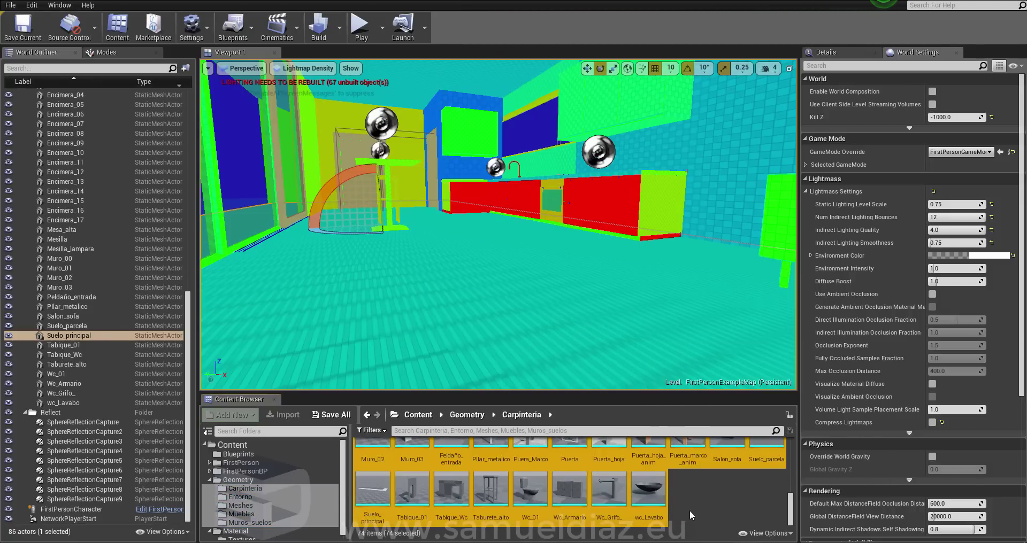
- Open the meshes in the Property Matrix with a Light Map Resolution column
right_click(656, 495)
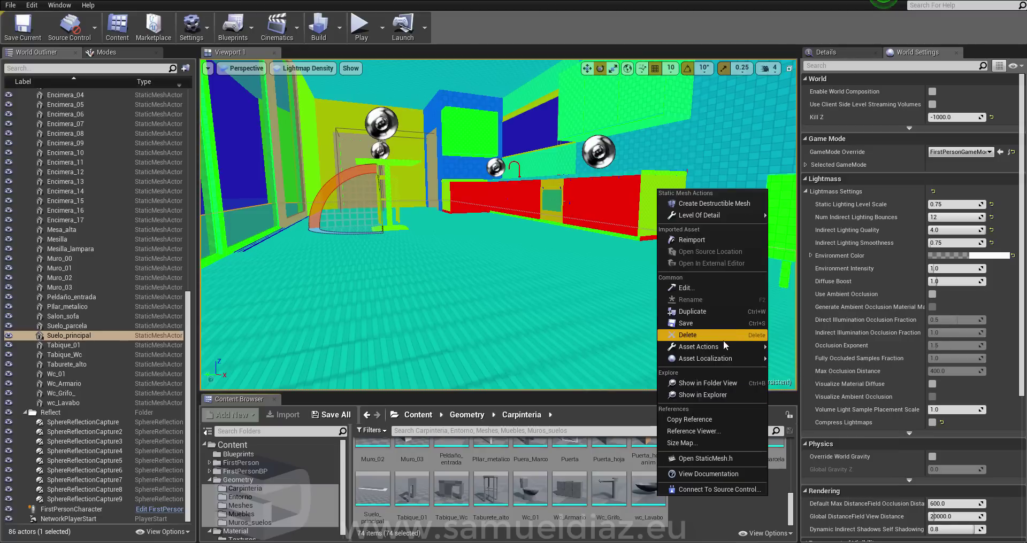
mouse_move(724, 346)
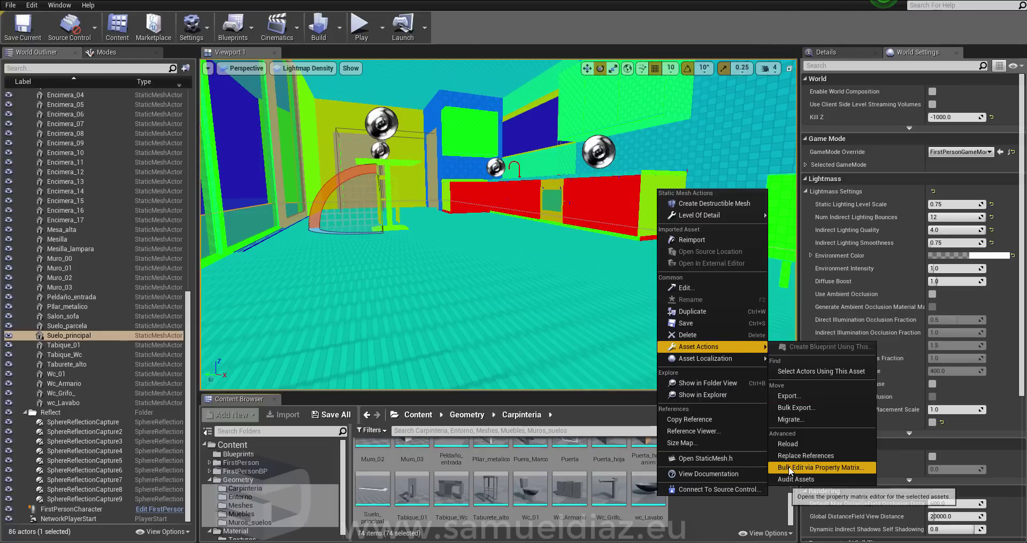
click(814, 468)
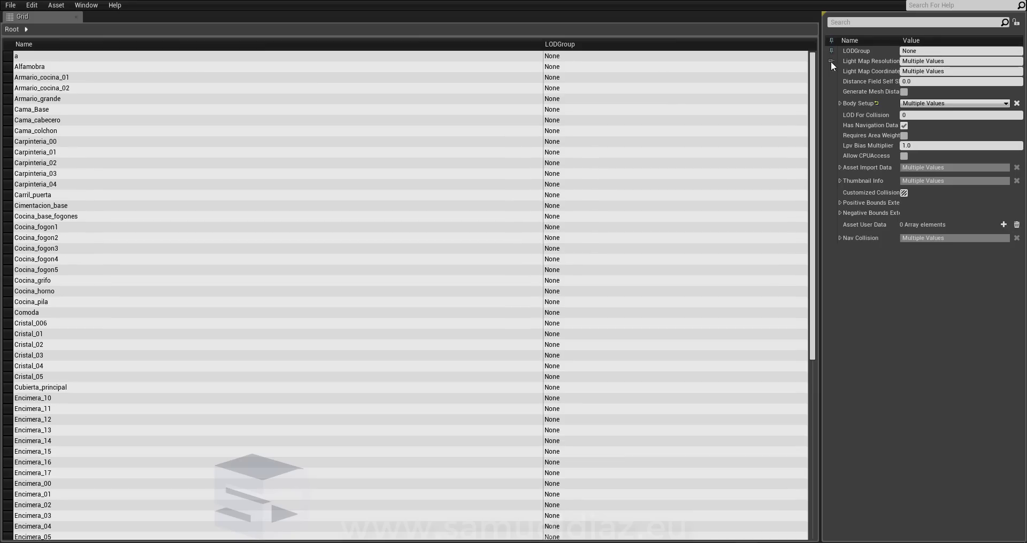
click(830, 61)
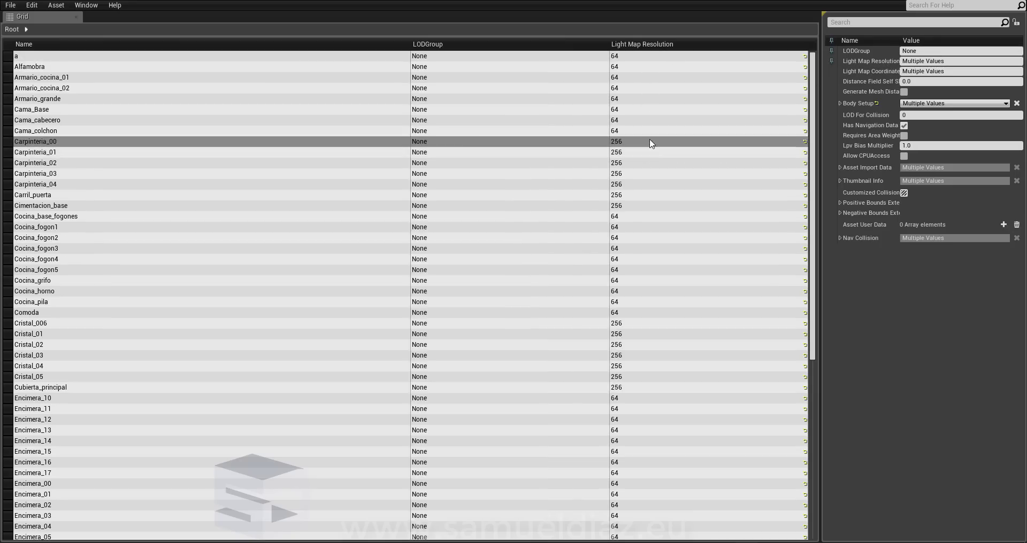
scroll(640, 259, down, 4)
scroll(642, 332, down, 3)
scroll(641, 351, down, 2)
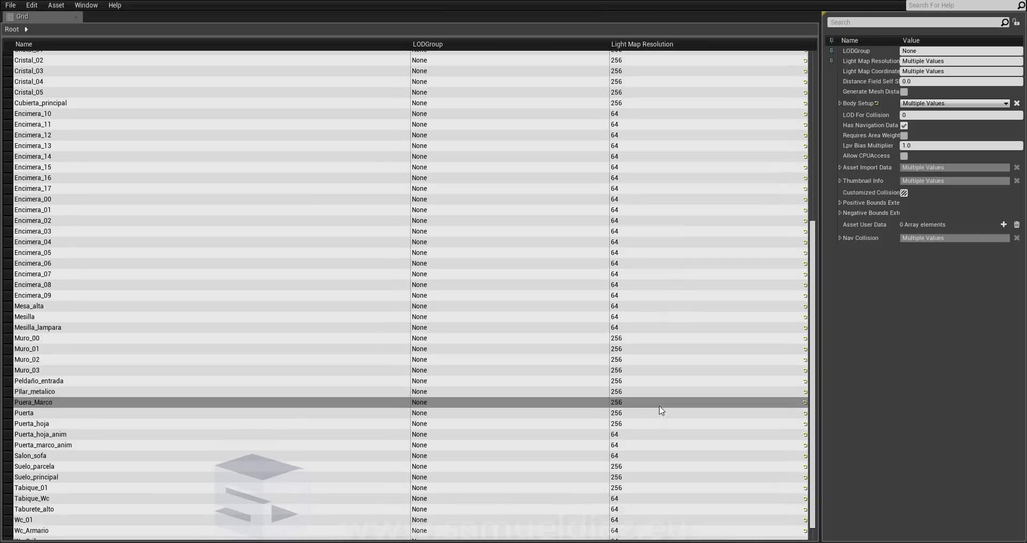
scroll(659, 409, up, 9)
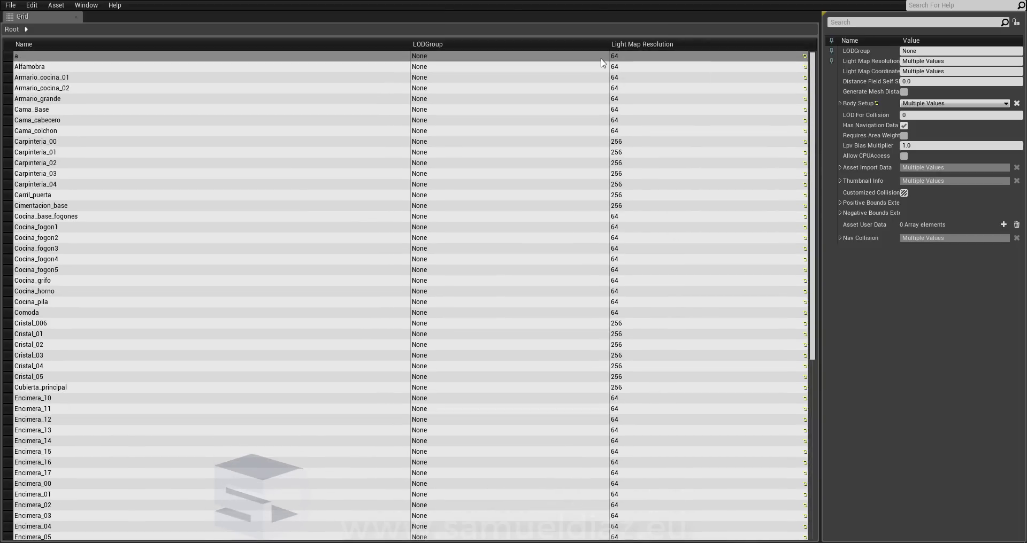
- Select every grid row from the first asset down to wc_Lavabo
click(601, 58)
scroll(706, 270, down, 9)
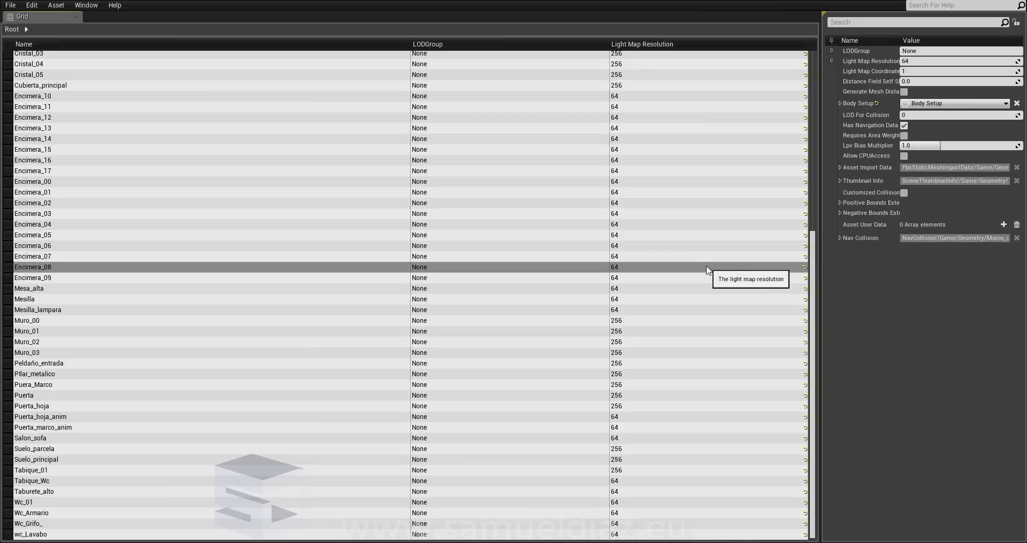
scroll(690, 252, up, 2)
scroll(682, 265, down, 2)
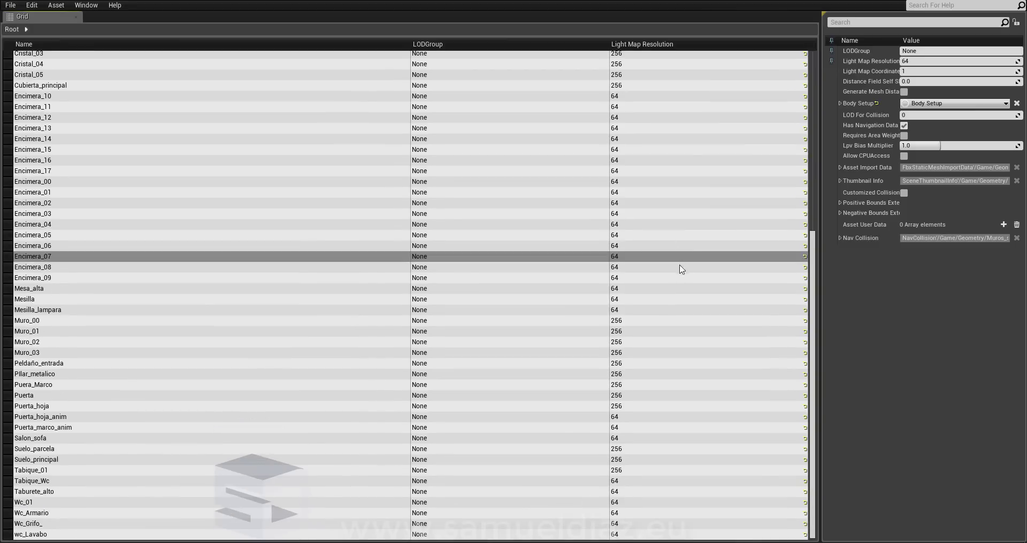
shift+click(562, 535)
scroll(816, 389, up, 2)
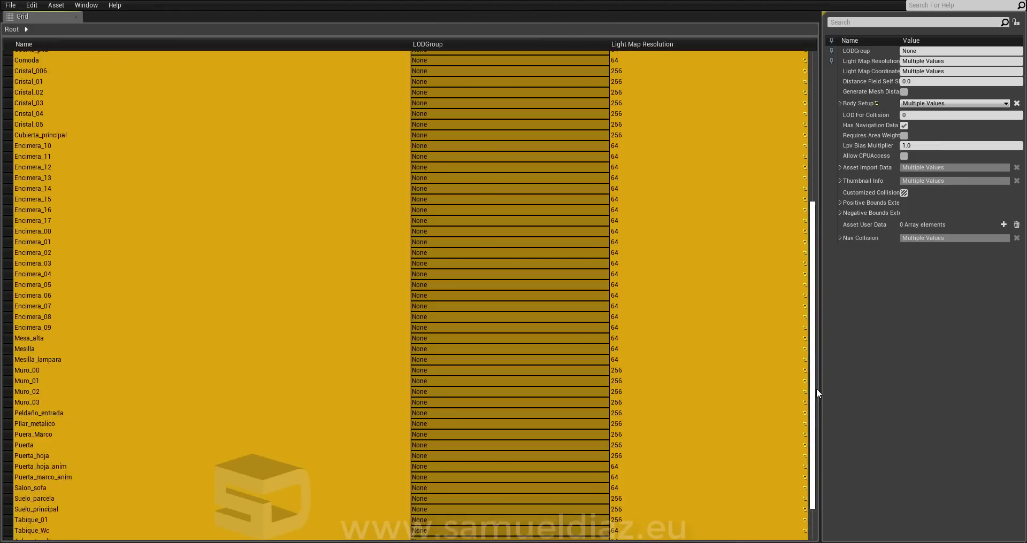
scroll(817, 390, up, 10)
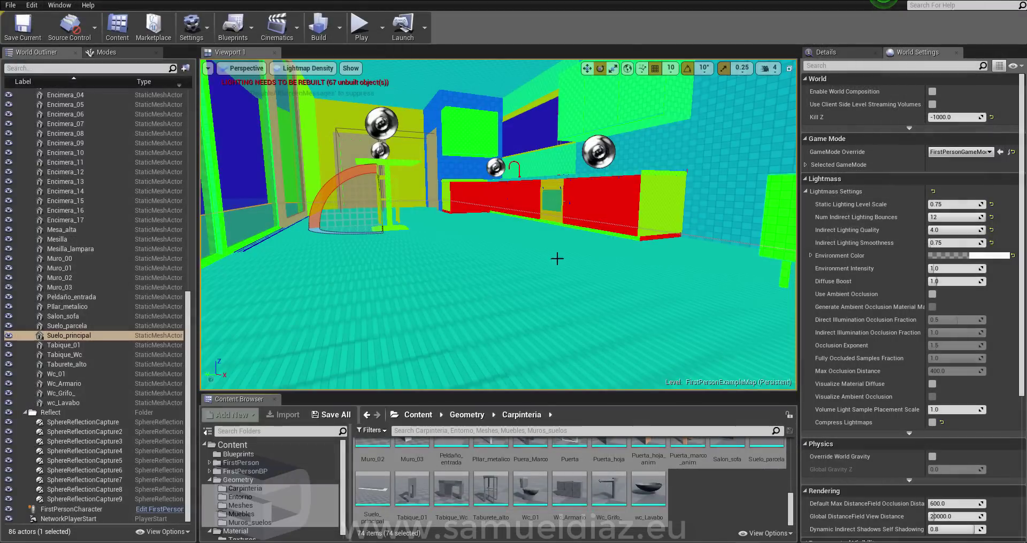
- Set Light Map Resolution to 1024 for all selected meshes in the Property Matrix
right_click(618, 499)
mouse_move(715, 347)
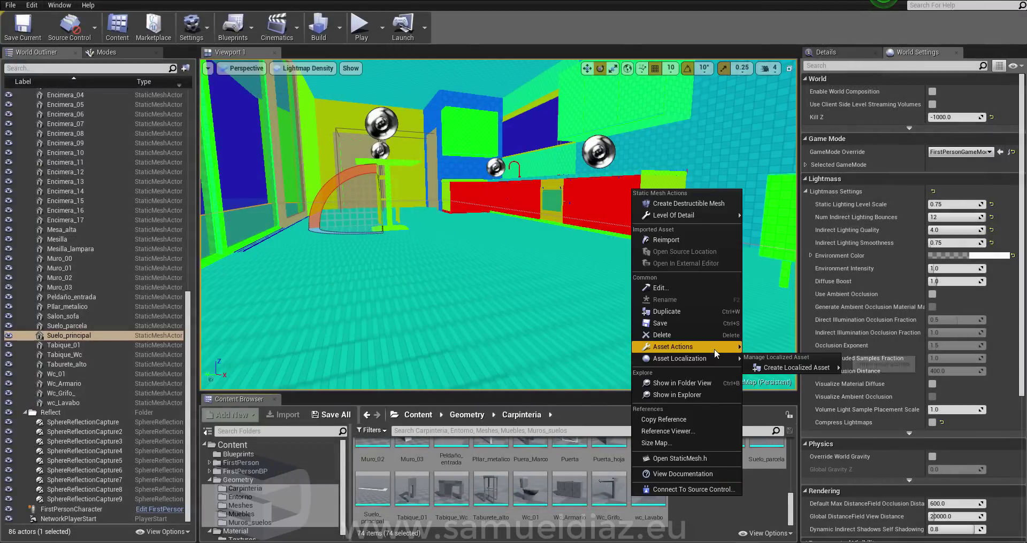
click(795, 467)
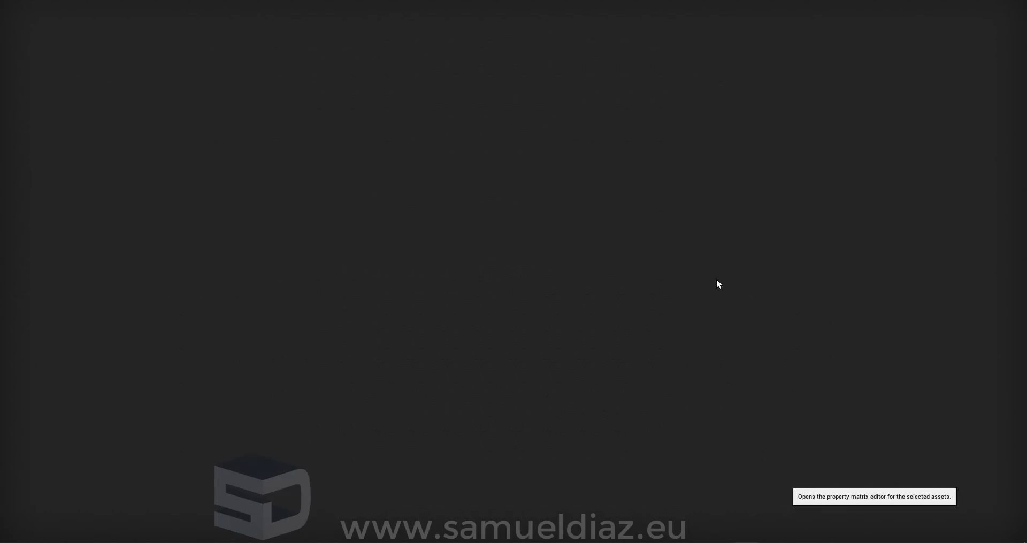
click(831, 60)
text(1024)
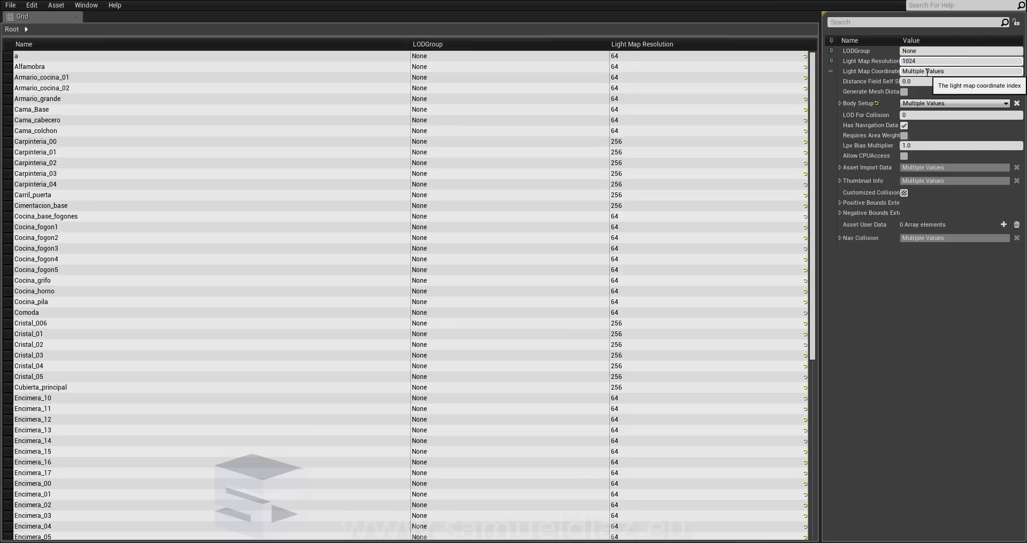
key(Return)
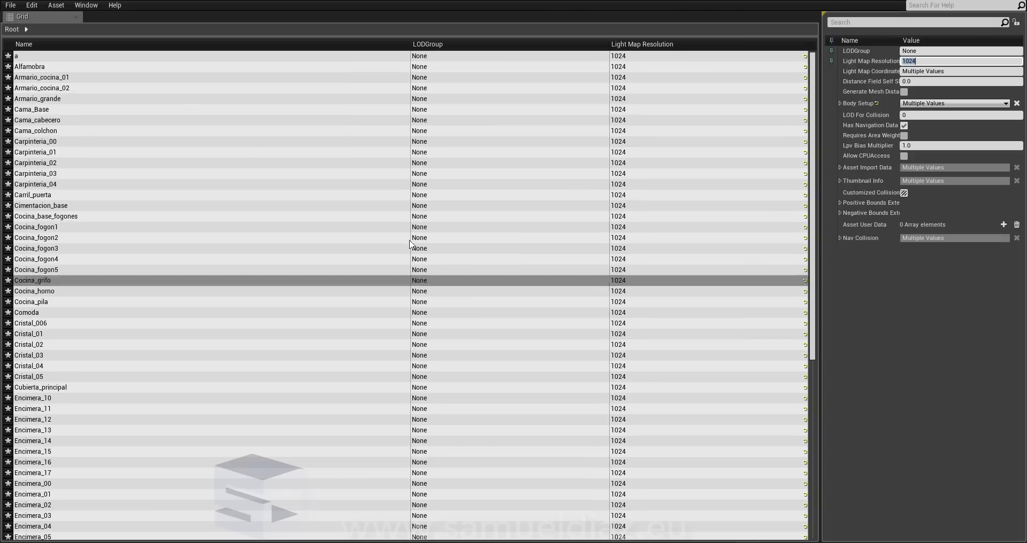
- Save all modified assets and close the Property Matrix
click(12, 6)
click(32, 23)
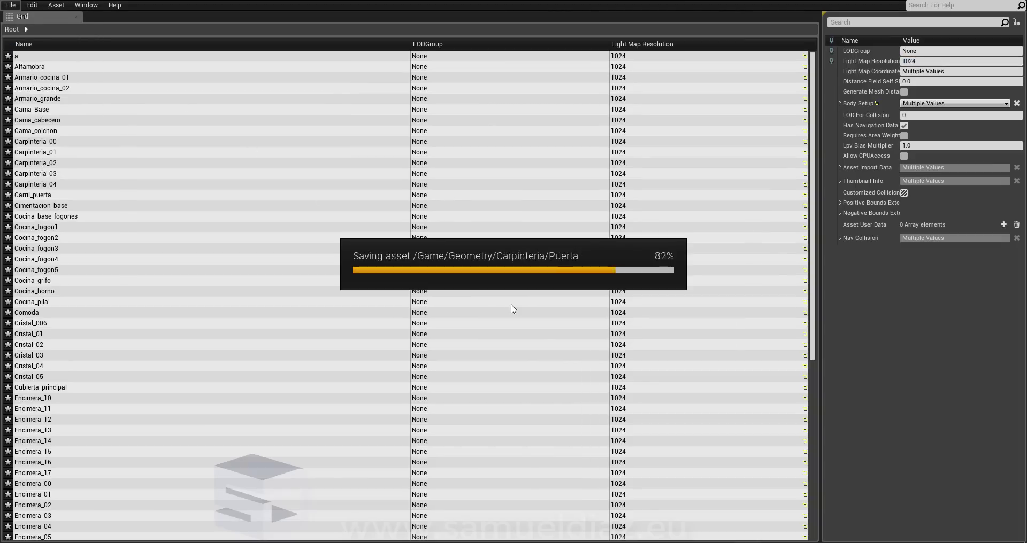
key(alt+F4)
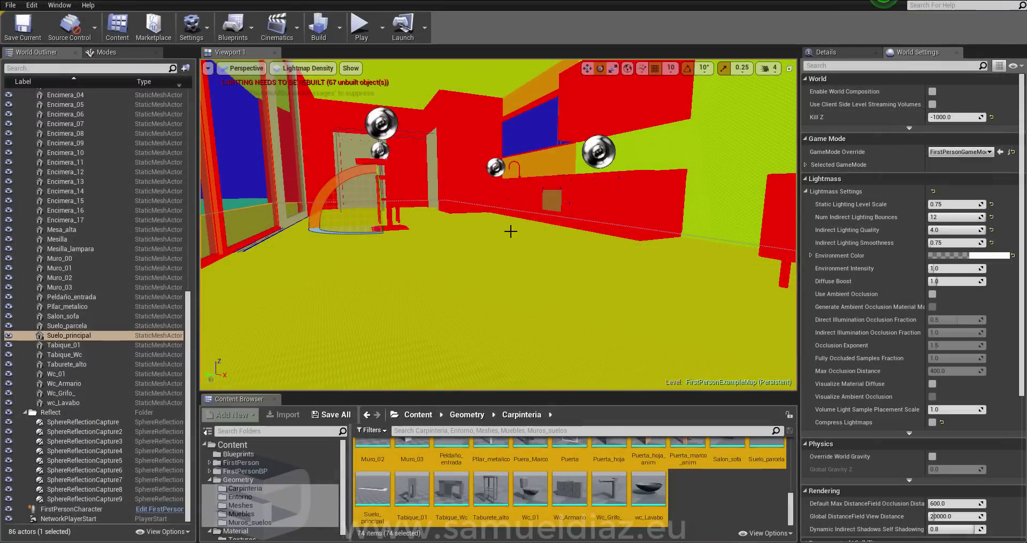
- Select the Muro_00 wall, Cubierta_principal ceiling and Suelo_principal floor in the viewport
right_drag(532, 215, 572, 221)
click(572, 221)
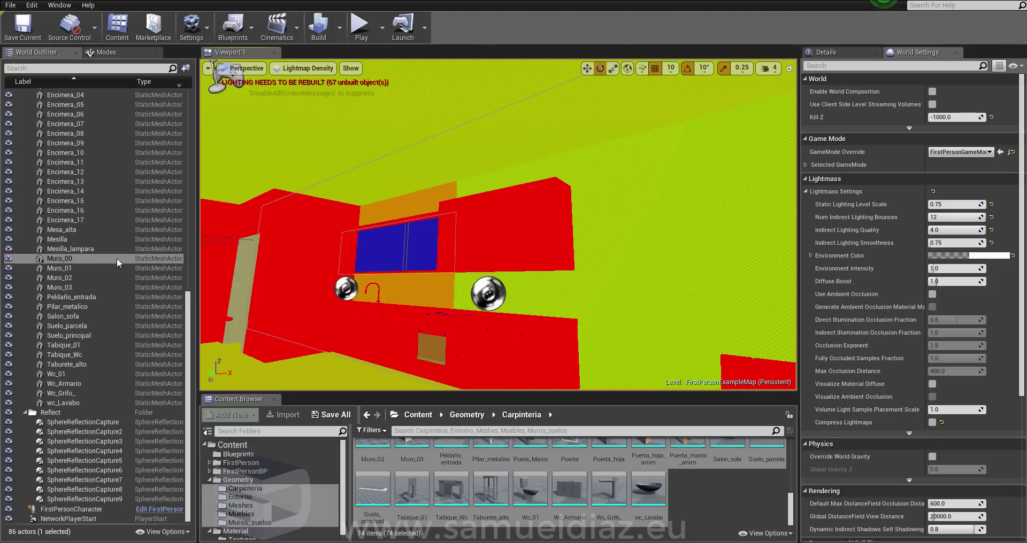
ctrl+click(494, 122)
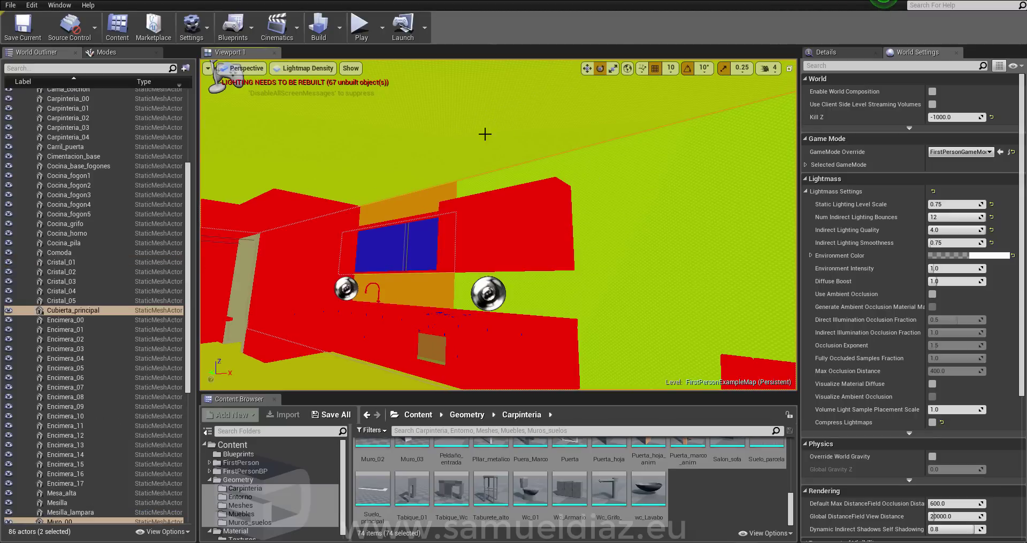
mouse_move(484, 133)
right_down()
mouse_move(490, 275)
mouse_move(396, 274)
right_up()
ctrl+click(432, 274)
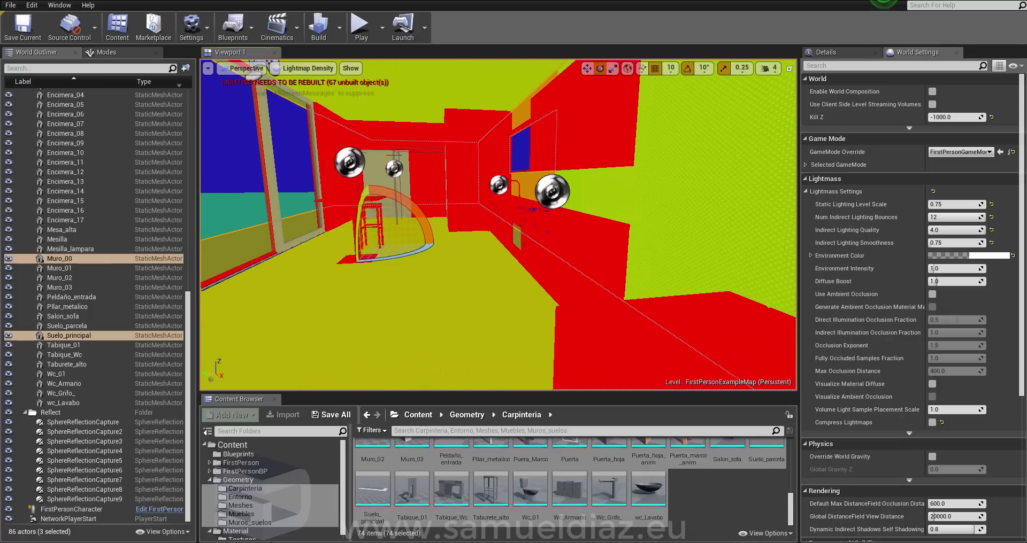
- Reselect the wall, ceiling and floor actors together
right_click(89, 335)
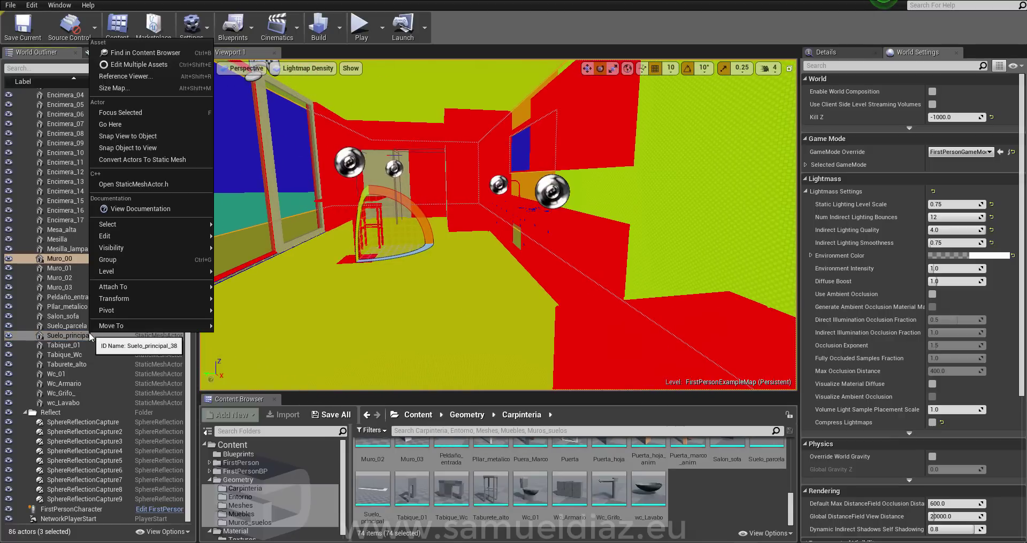
key(Escape)
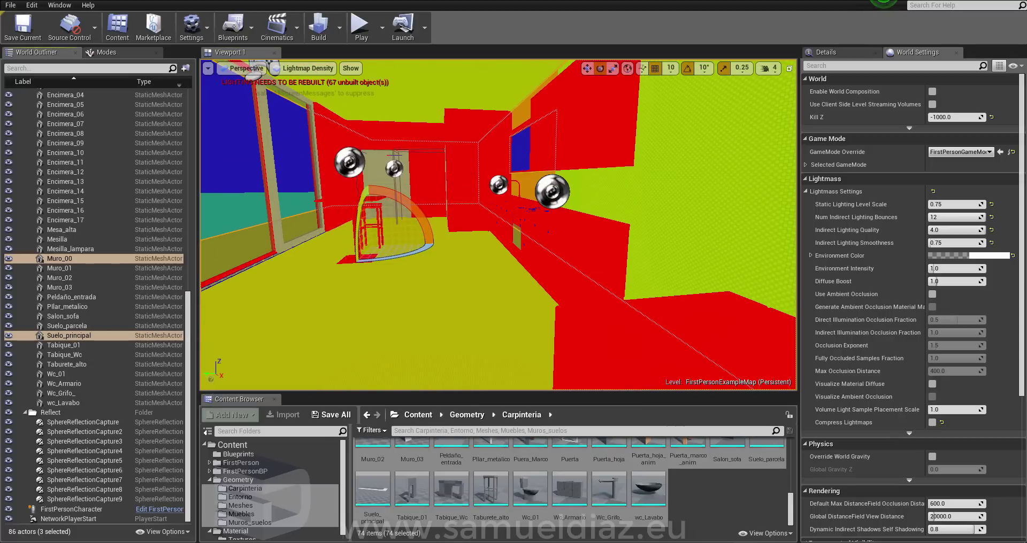
click(64, 249)
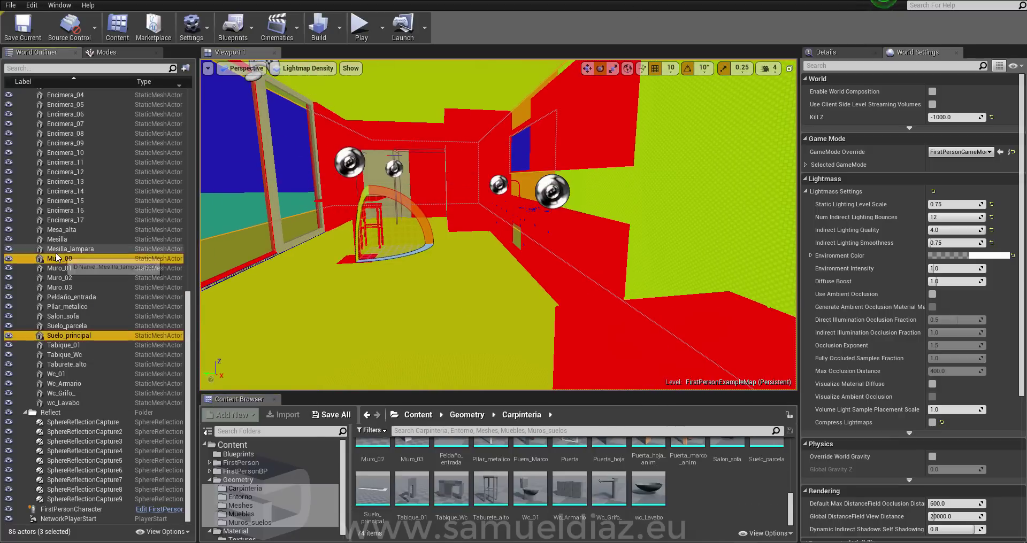
right_click(64, 249)
key(Escape)
click(430, 320)
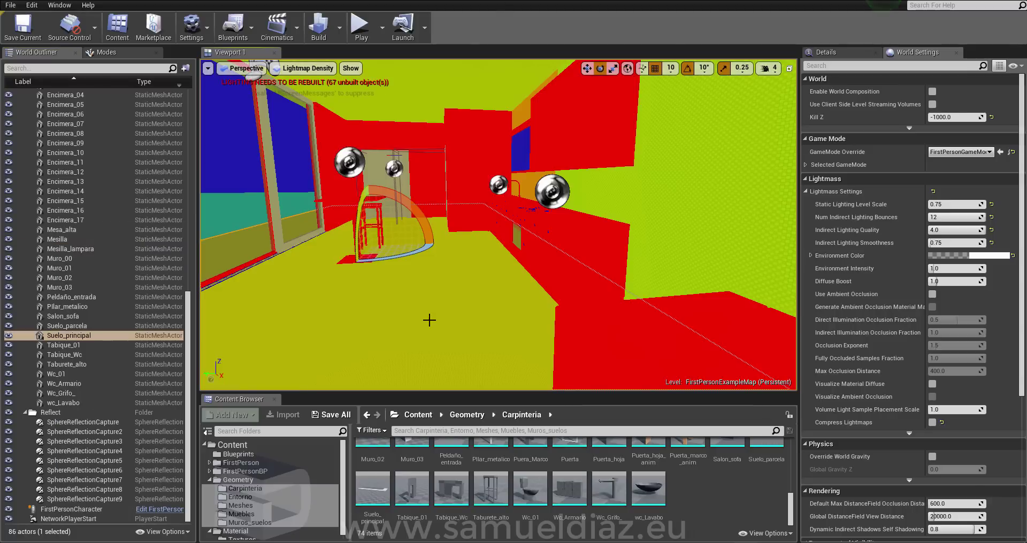
ctrl+click(692, 164)
scroll(59, 326, up, 10)
- Find the three meshes in the Content Browser and show their asset actions
right_click(73, 308)
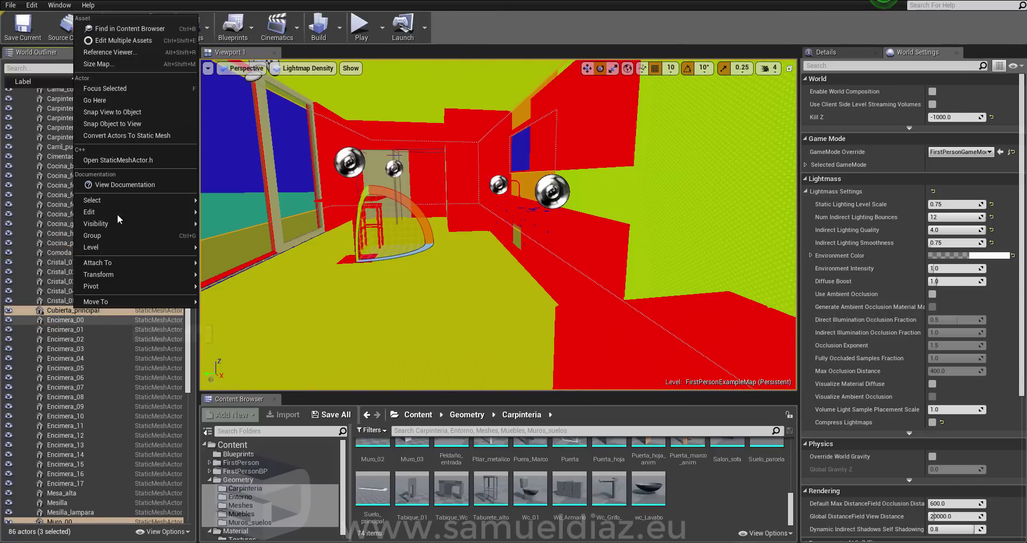
click(118, 28)
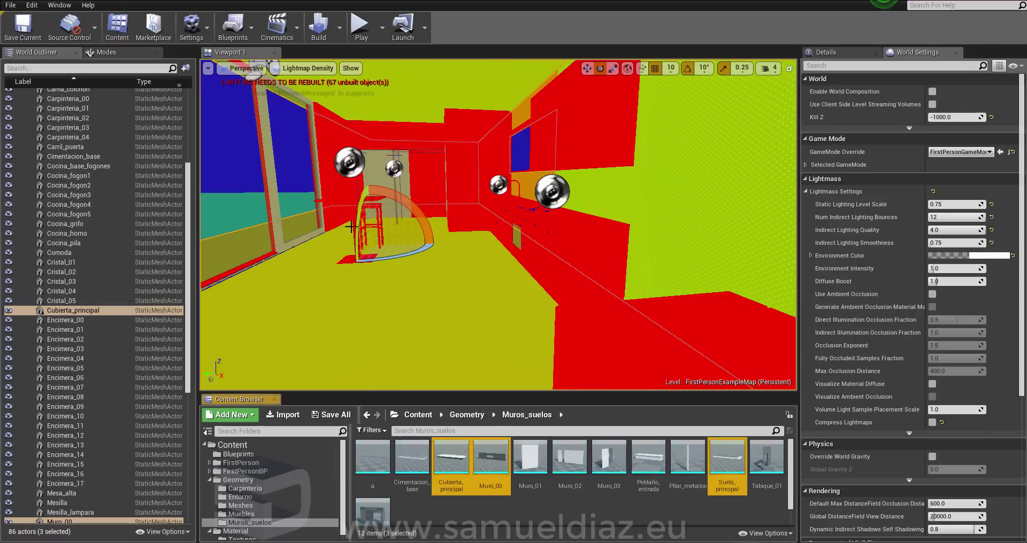
right_click(449, 459)
mouse_move(504, 323)
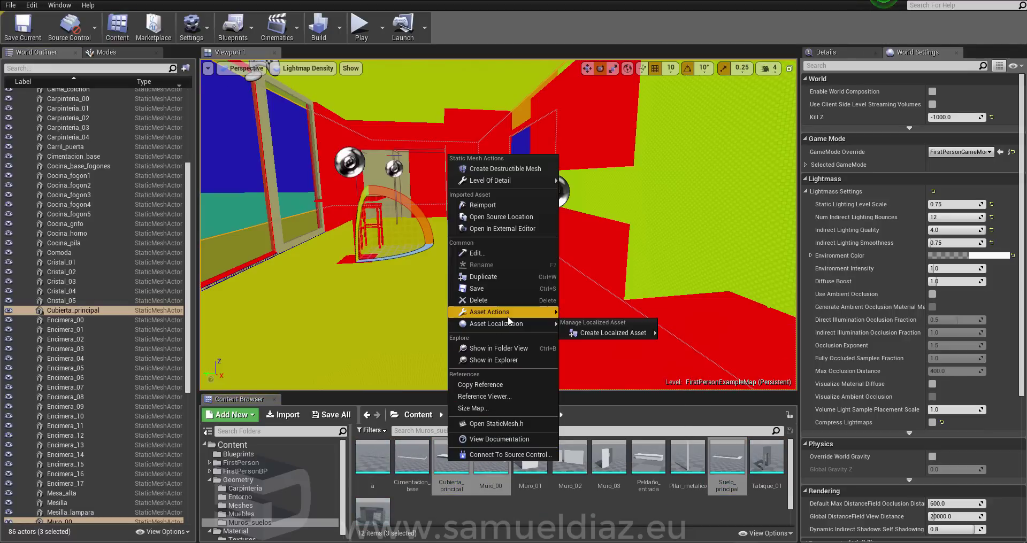
- Open the three meshes in the Property Matrix with Light Map Resolution pinned
click(627, 434)
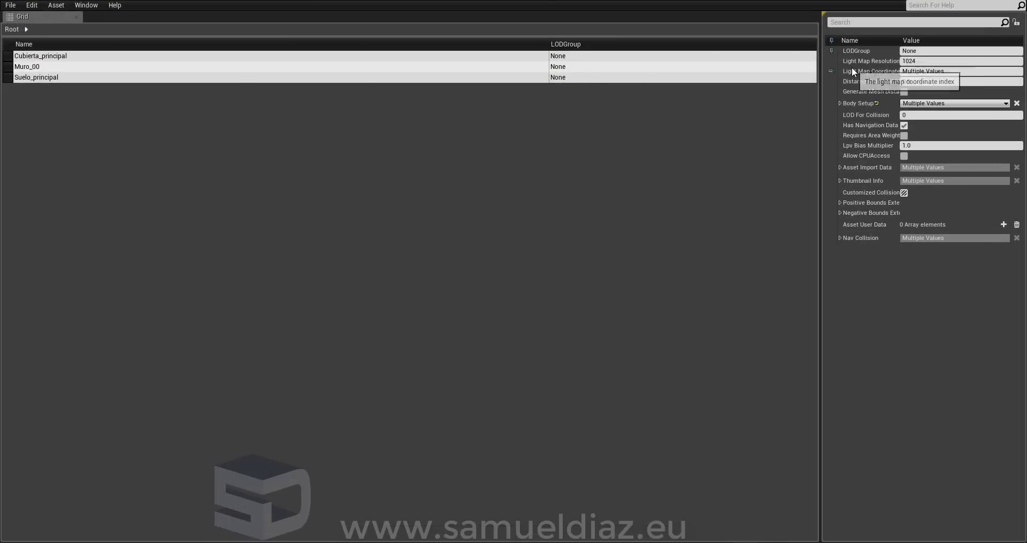
click(831, 60)
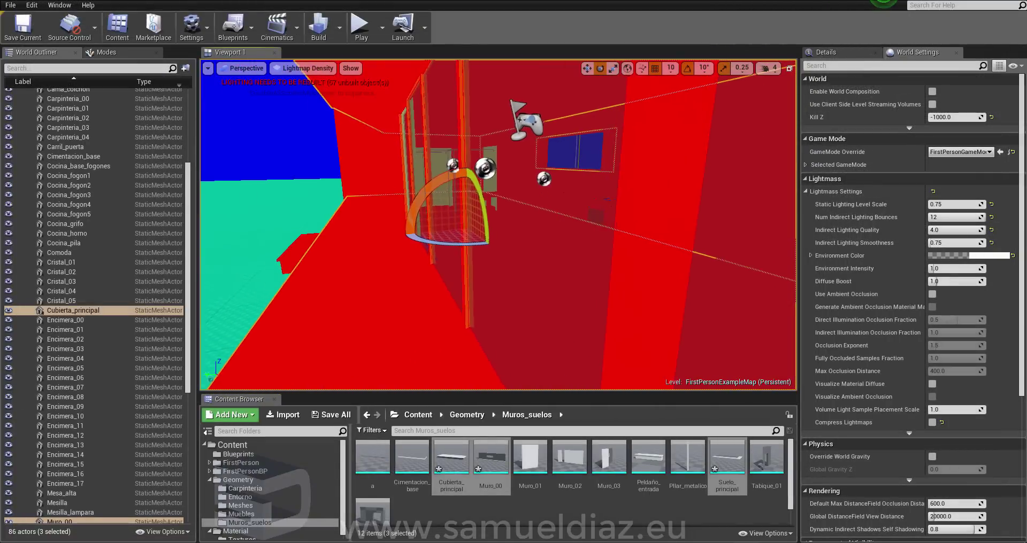
- Select the Carpinteria_02 window frame and locate its mesh in the Content Browser
click(376, 286)
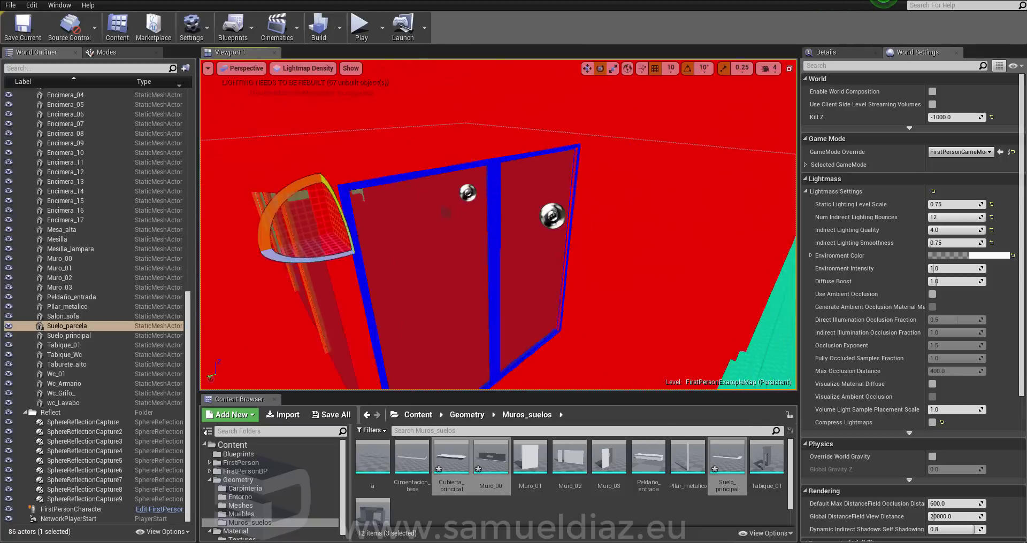
click(592, 213)
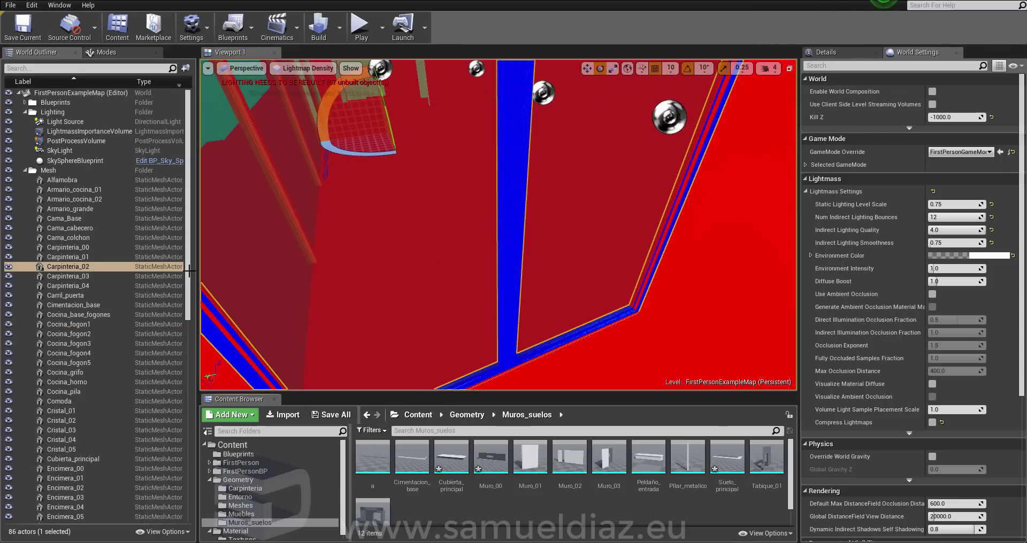
right_click(78, 266)
click(126, 236)
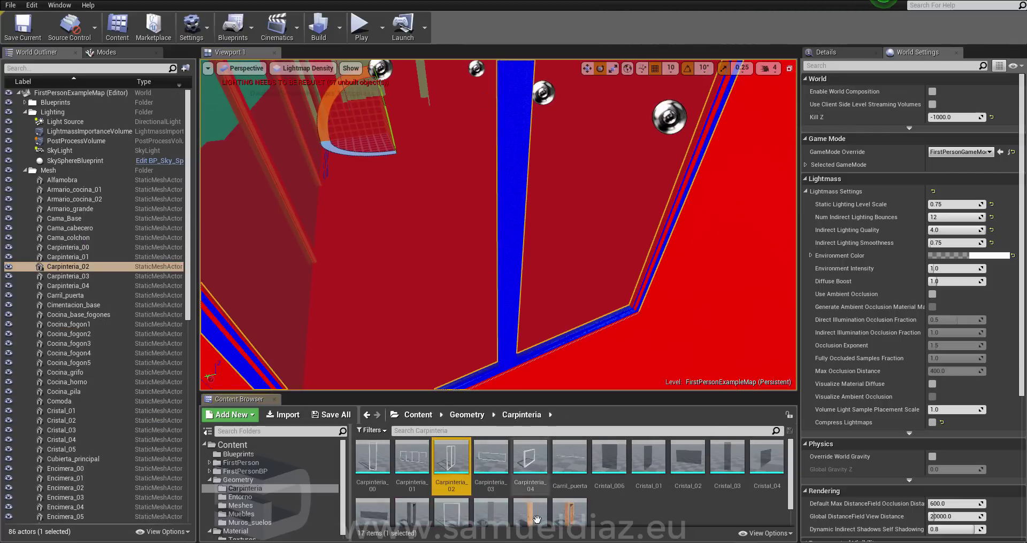
- Give the Carpinteria_02 mesh Light Map Resolution 2048 and save it
double_click(452, 458)
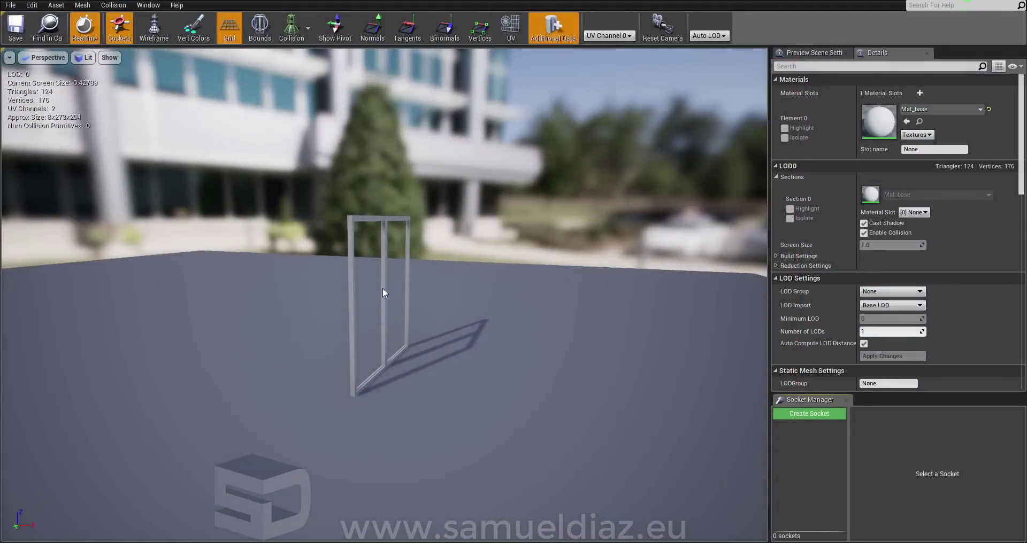
scroll(348, 283, up, 5)
scroll(944, 322, down, 10)
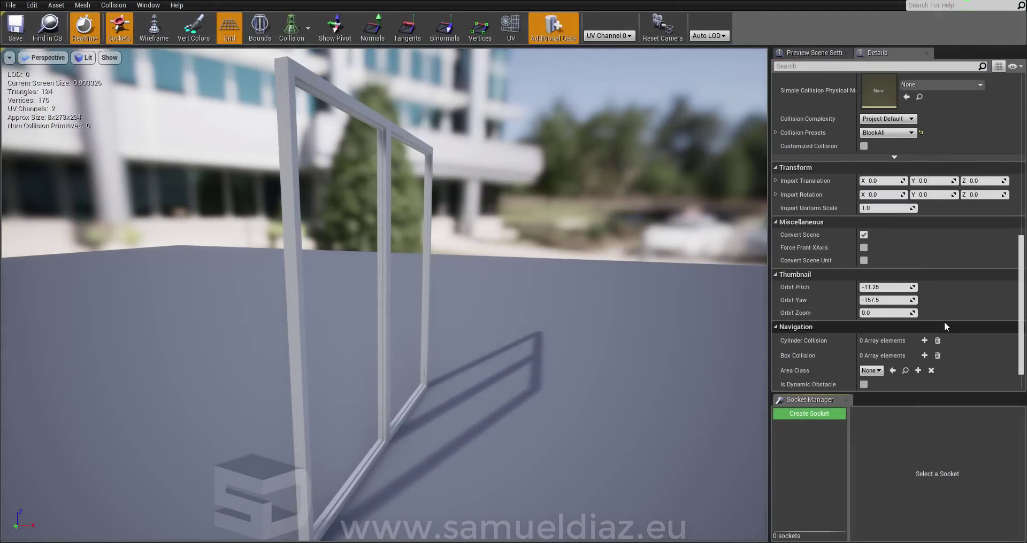
scroll(933, 293, up, 2)
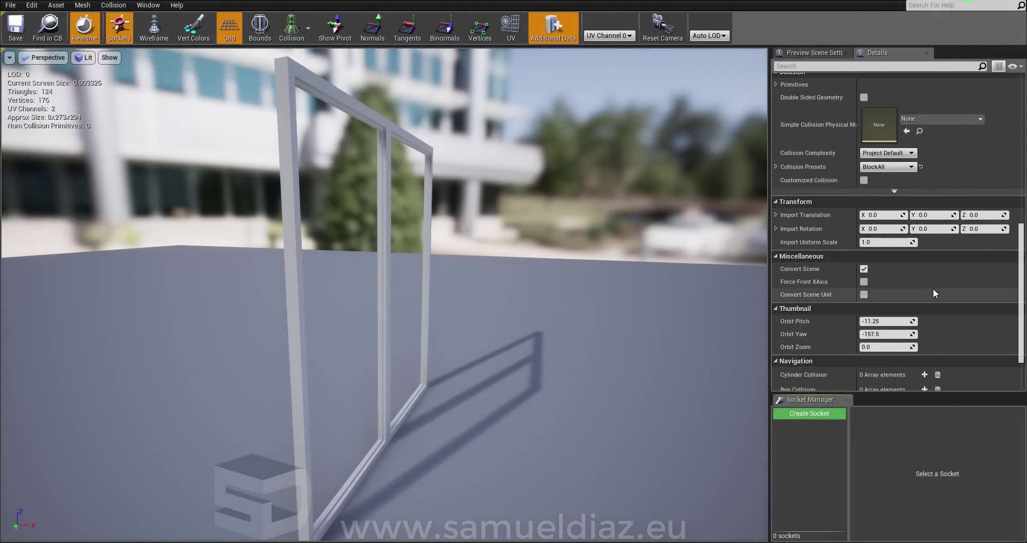
scroll(933, 293, up, 10)
scroll(933, 289, up, 1)
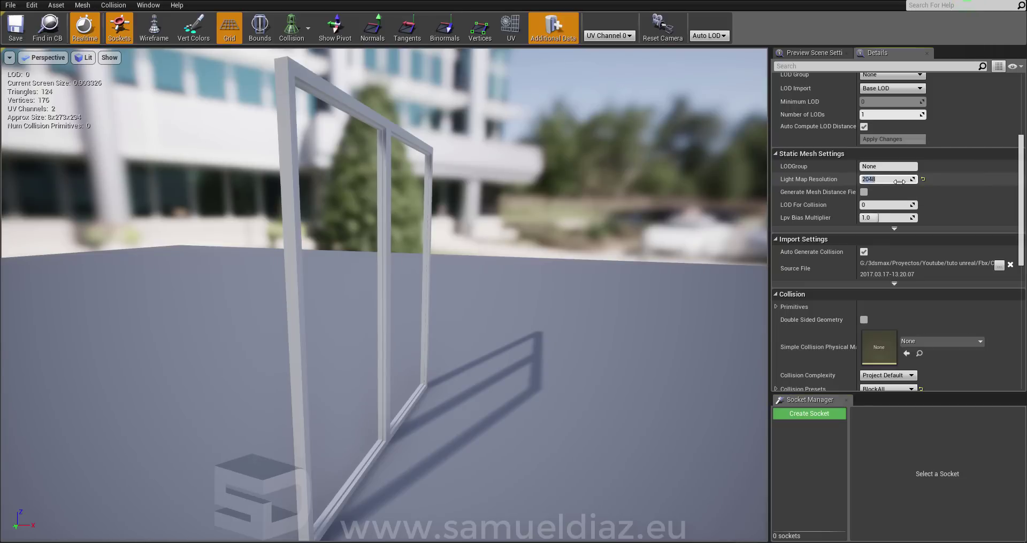
click(16, 24)
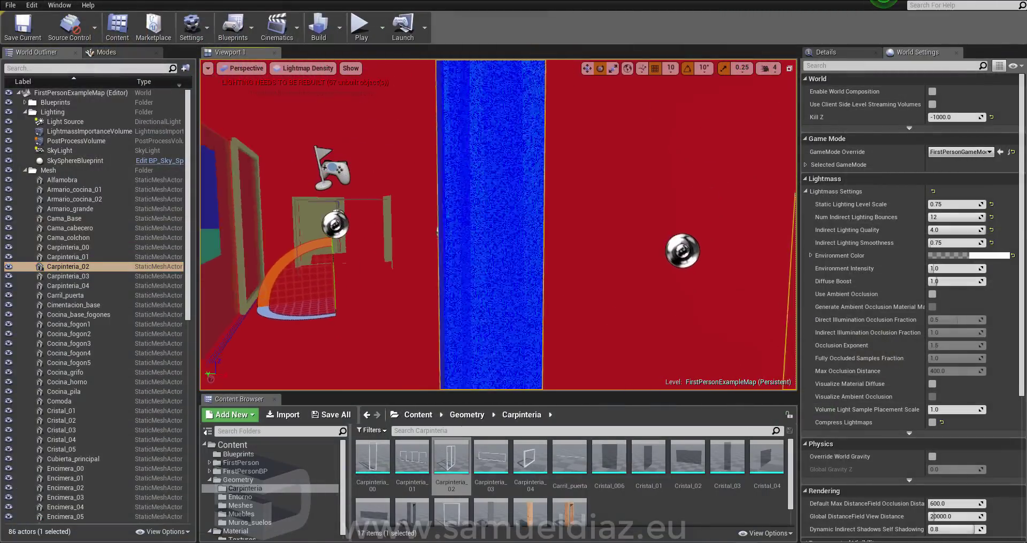
- Fly up to the red wall and focus the view on the selected Carpinteria_02 door frame
right_drag(492, 255, 492, 255)
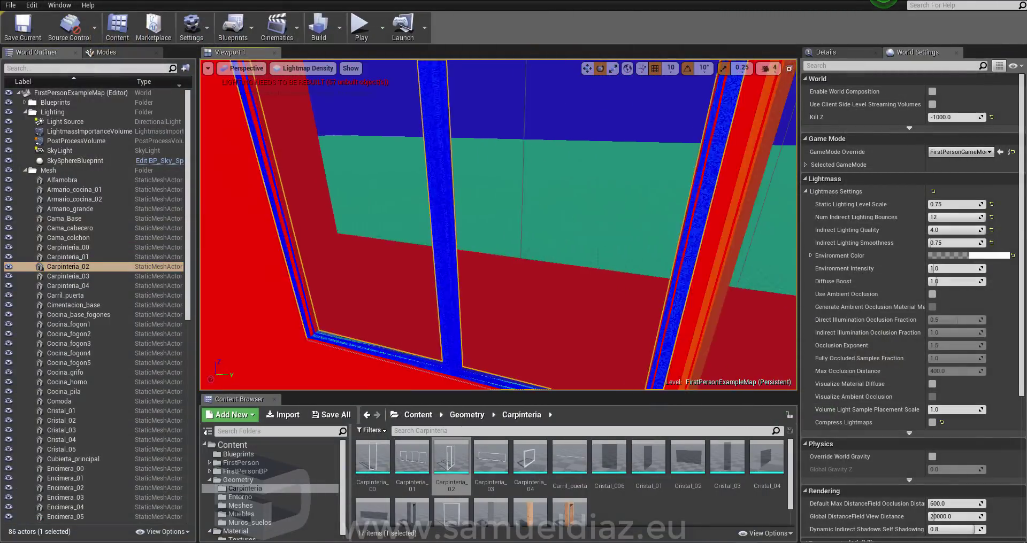
key(f)
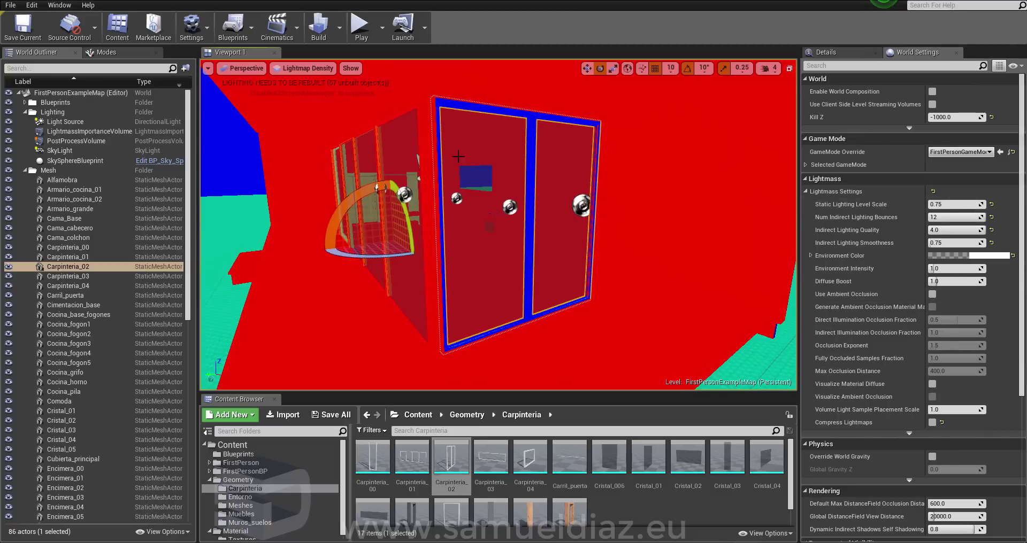
drag(489, 248, 508, 262)
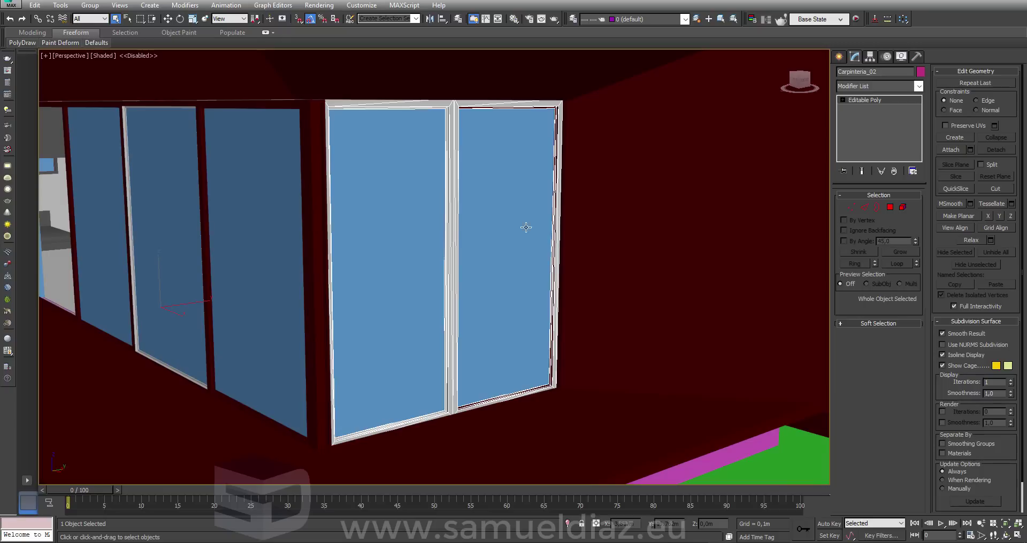
- Isolate the Carpinteria_02 frame and give all its elements material ID 1
right_click(461, 204)
click(483, 190)
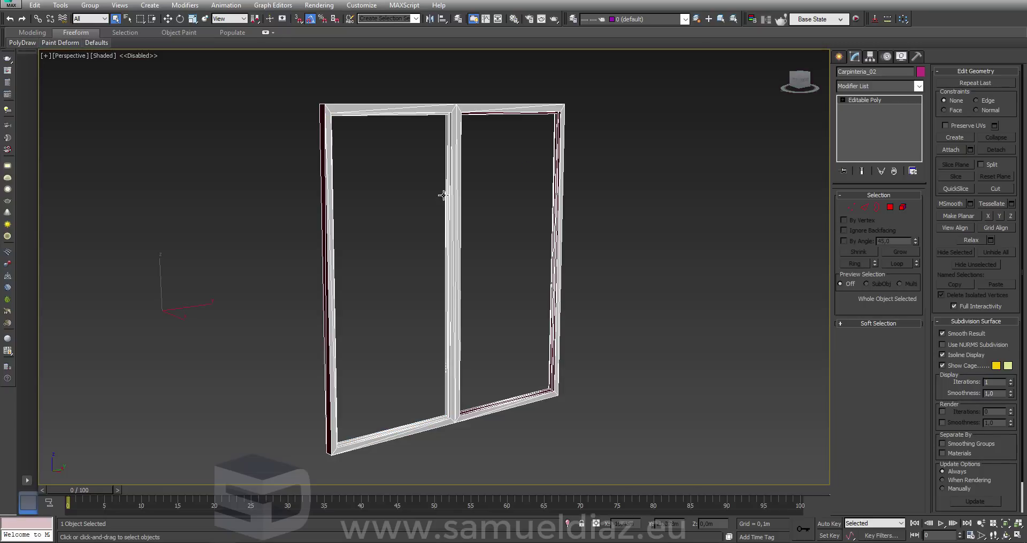
mouse_move(493, 192)
alt+middle_down()
mouse_move(518, 199)
mouse_move(755, 175)
alt+middle_up()
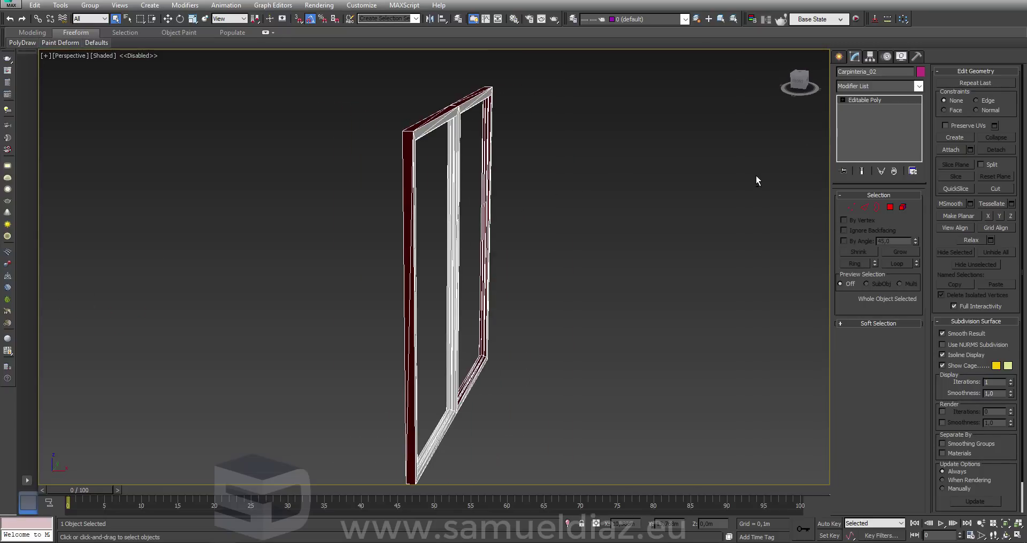
click(902, 208)
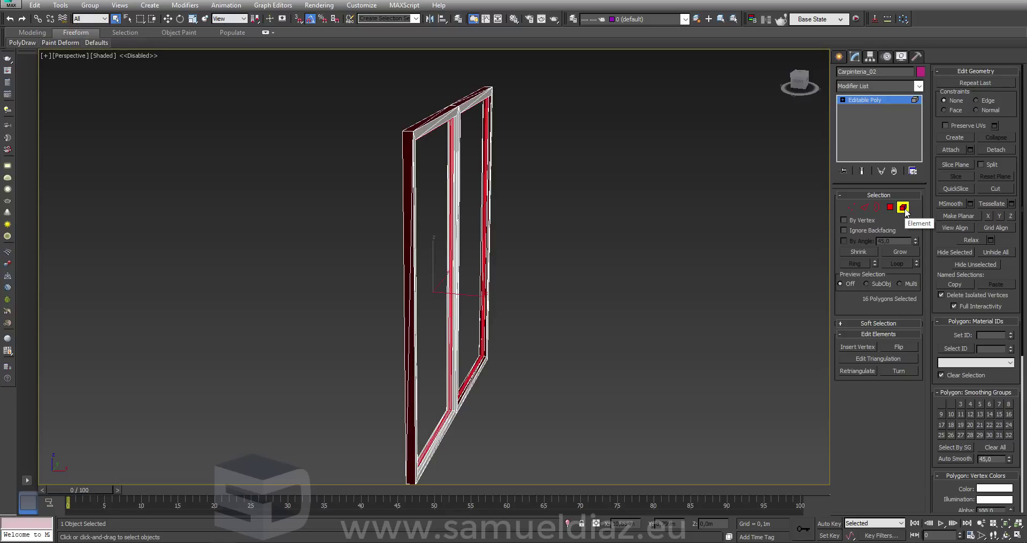
click(900, 250)
click(992, 335)
text(1)
key(Return)
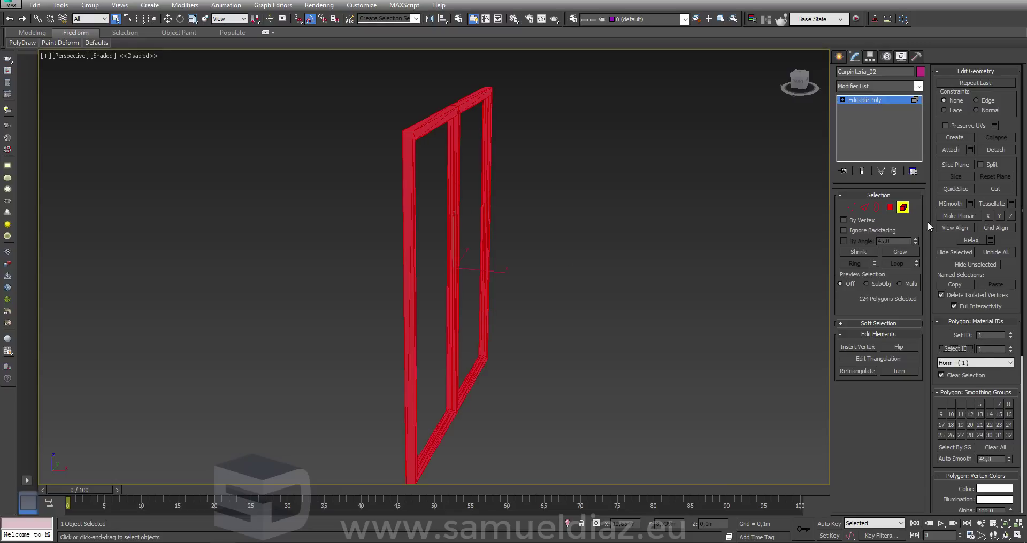
click(906, 211)
- Add an Unwrap UVW modifier on map channel 2, moving the UVs, and apply Flatten Mapping
click(862, 86)
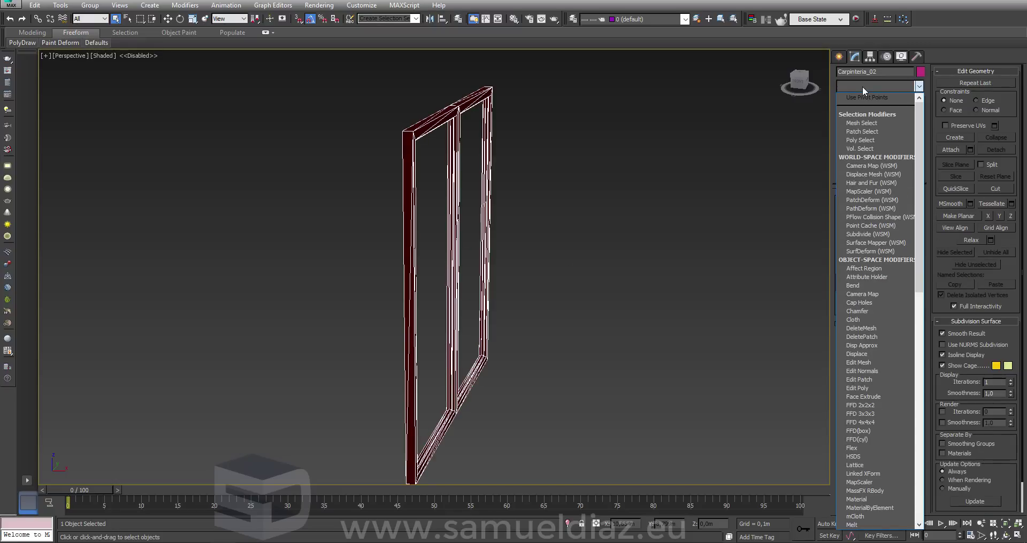
key(u)
key(Return)
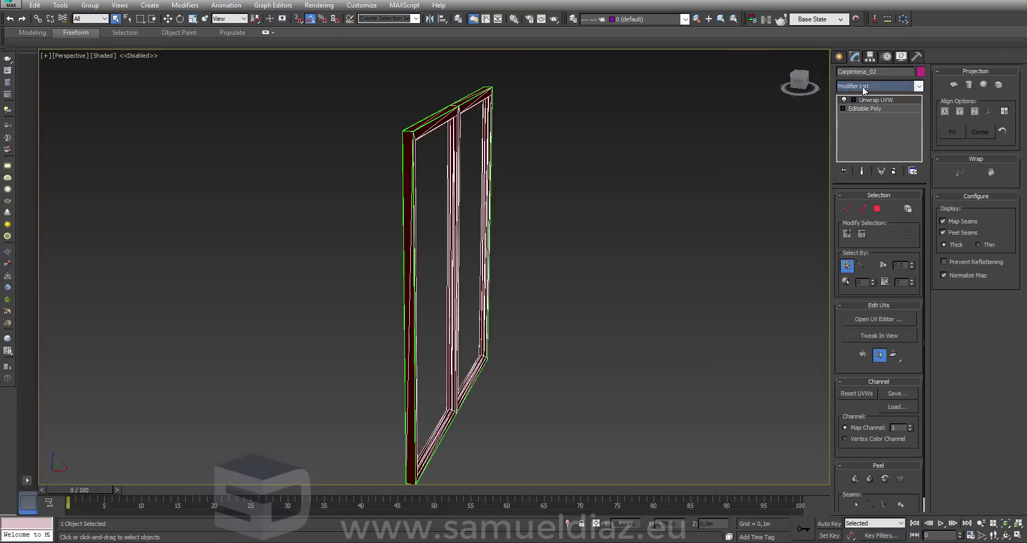
click(877, 210)
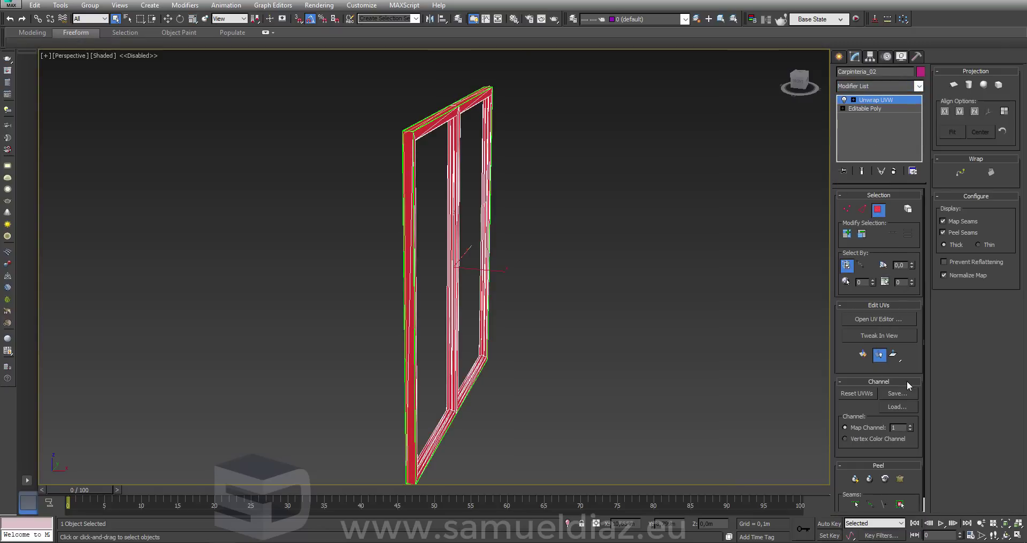
click(910, 427)
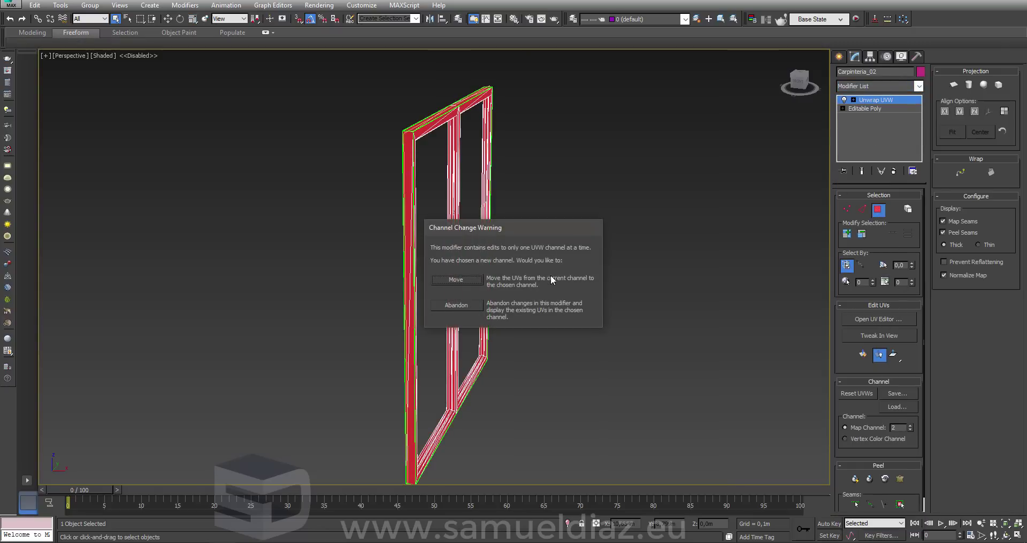
click(467, 278)
click(885, 320)
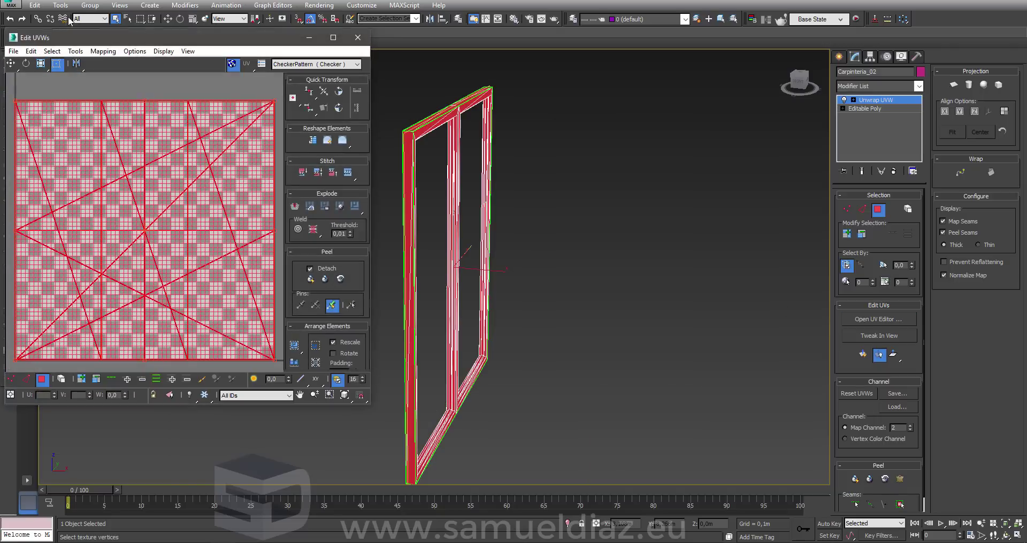
click(102, 51)
click(59, 65)
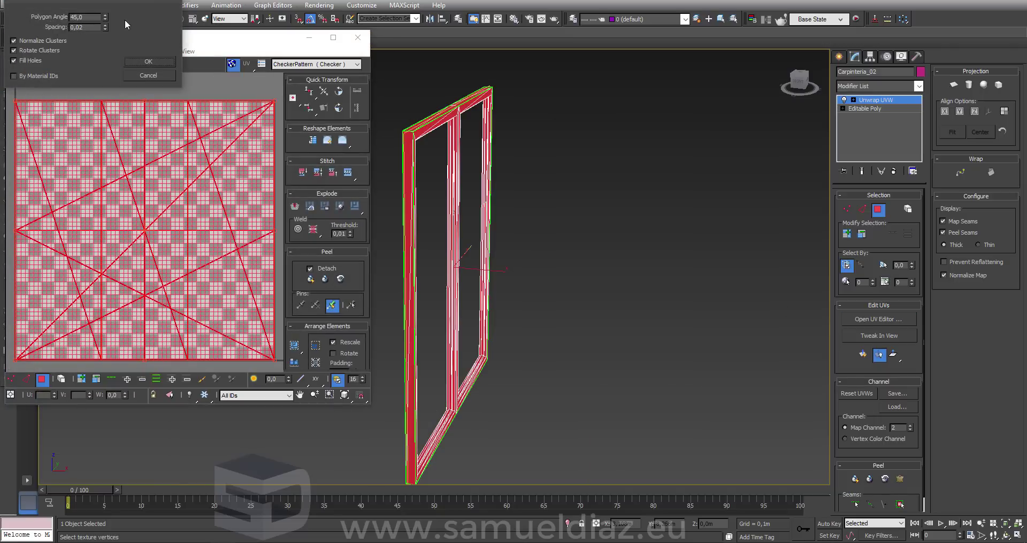
click(133, 63)
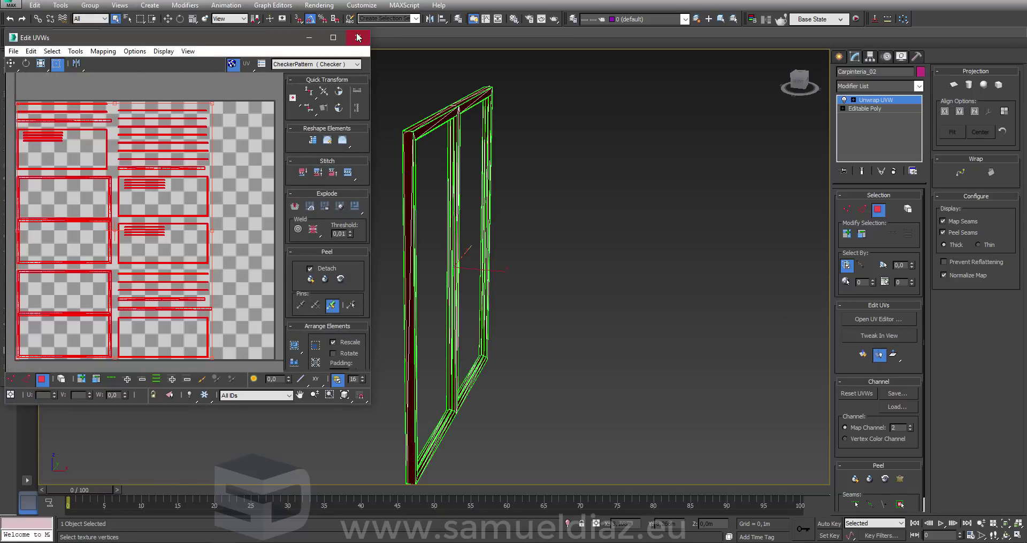
click(358, 37)
click(888, 99)
- Add a Box UVW Map modifier with 2,0m length, width and height
click(891, 86)
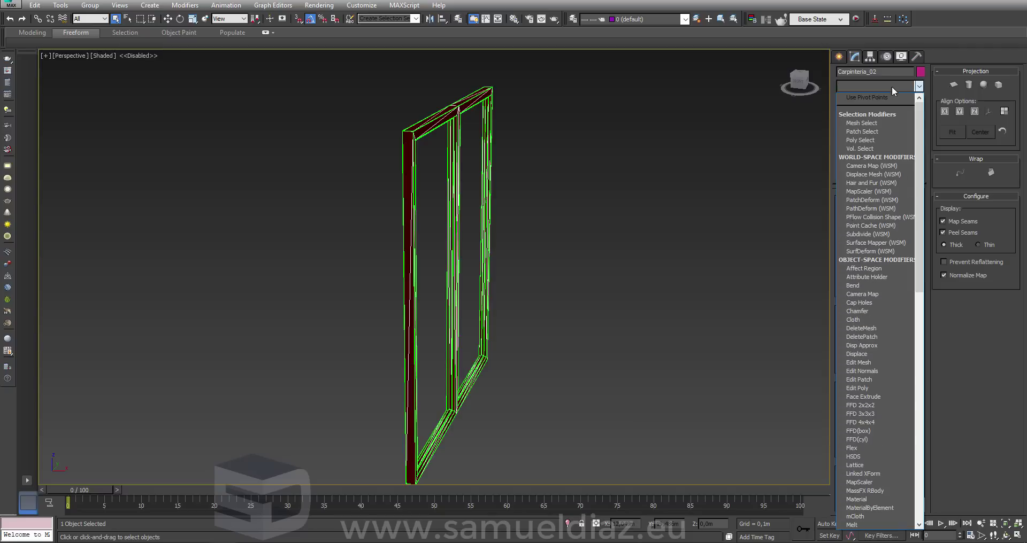
text(uvw)
key(Return)
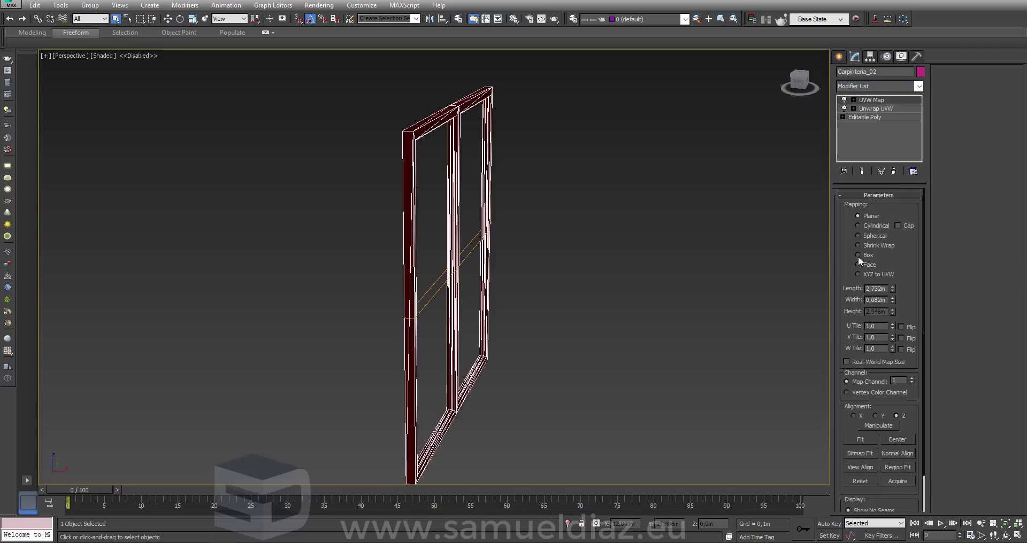
click(864, 255)
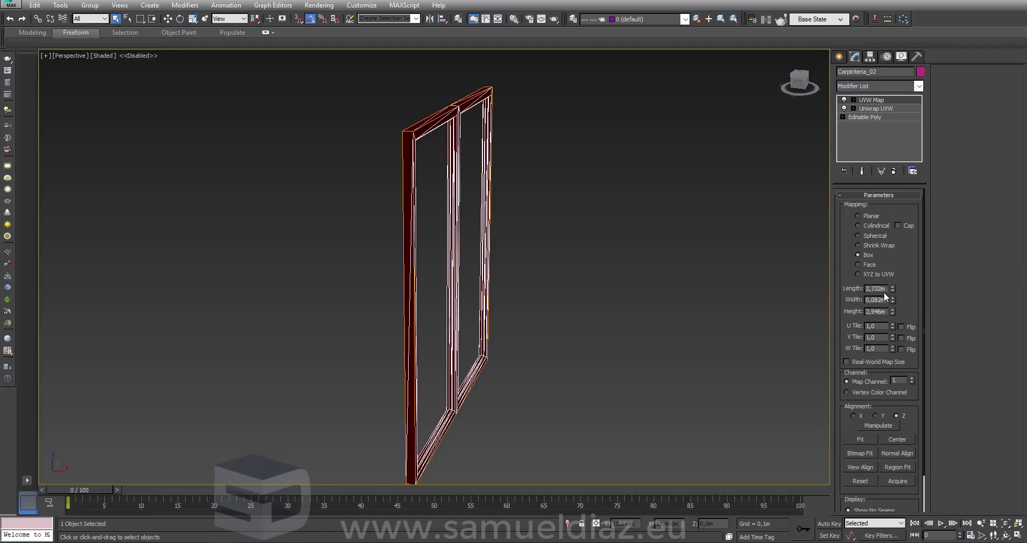
text(2)
key(Tab)
text(2)
key(Tab)
text(2)
key(Tab)
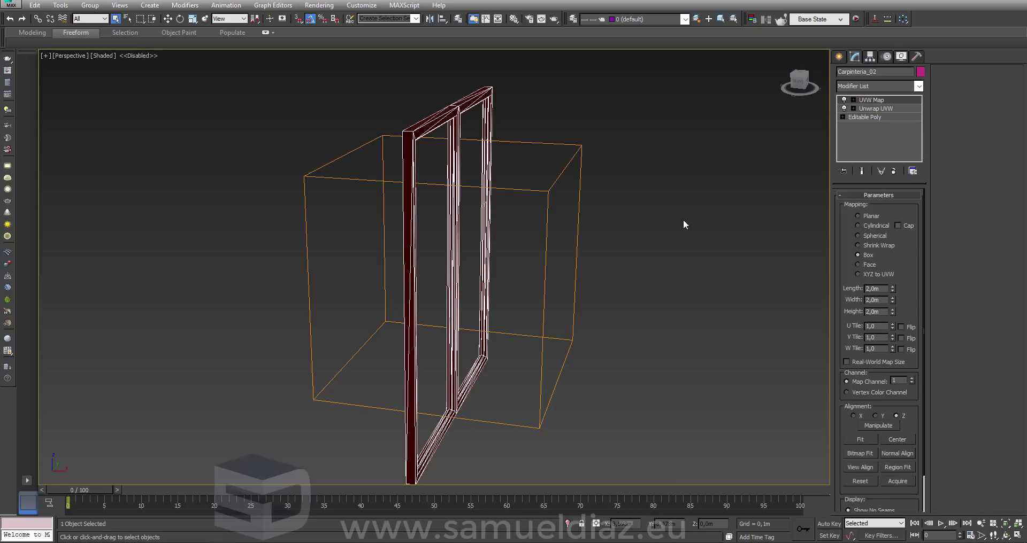
alt+middle_drag(683, 221, 638, 223)
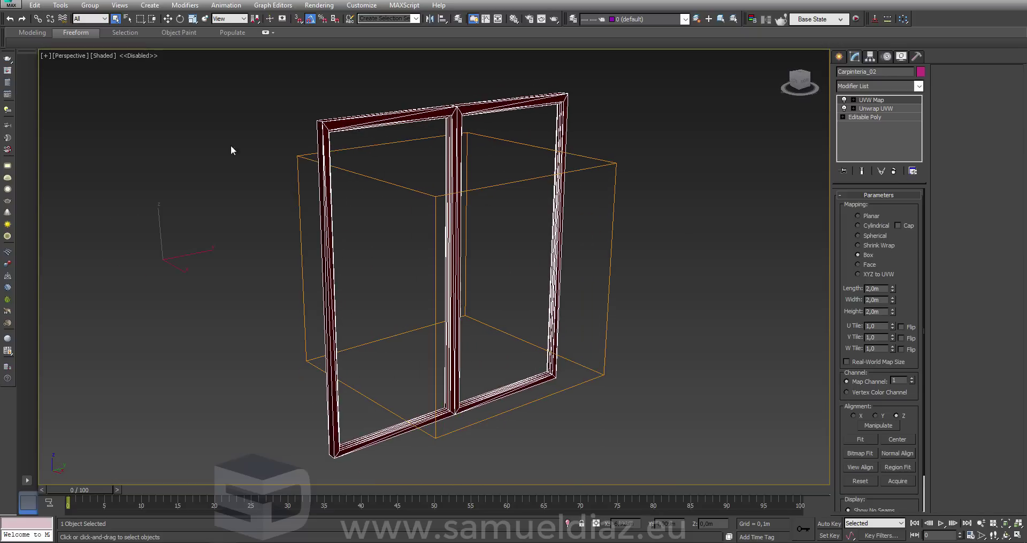
- Assign the Mat material to the window frame from the material editor
key(m)
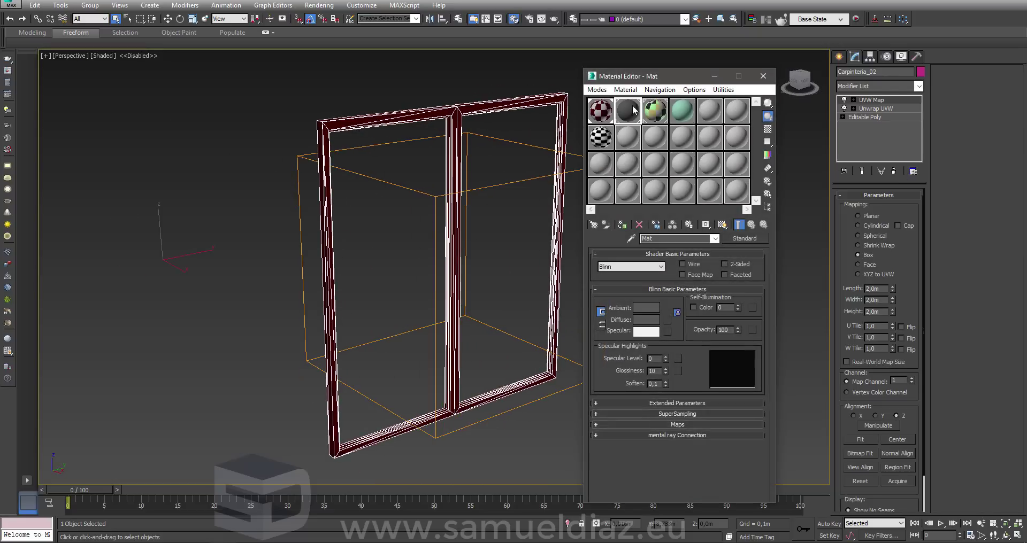
click(600, 117)
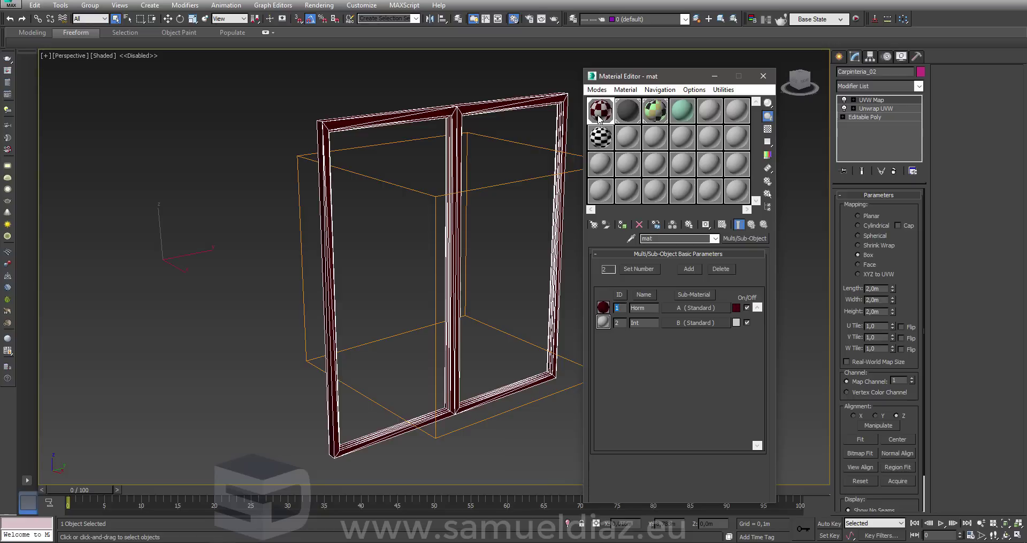
click(627, 142)
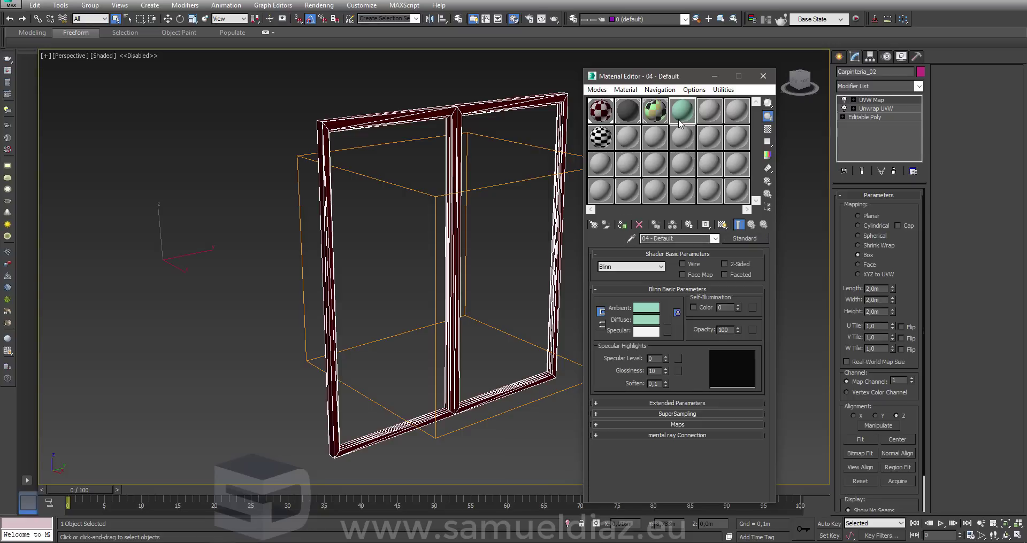
click(628, 110)
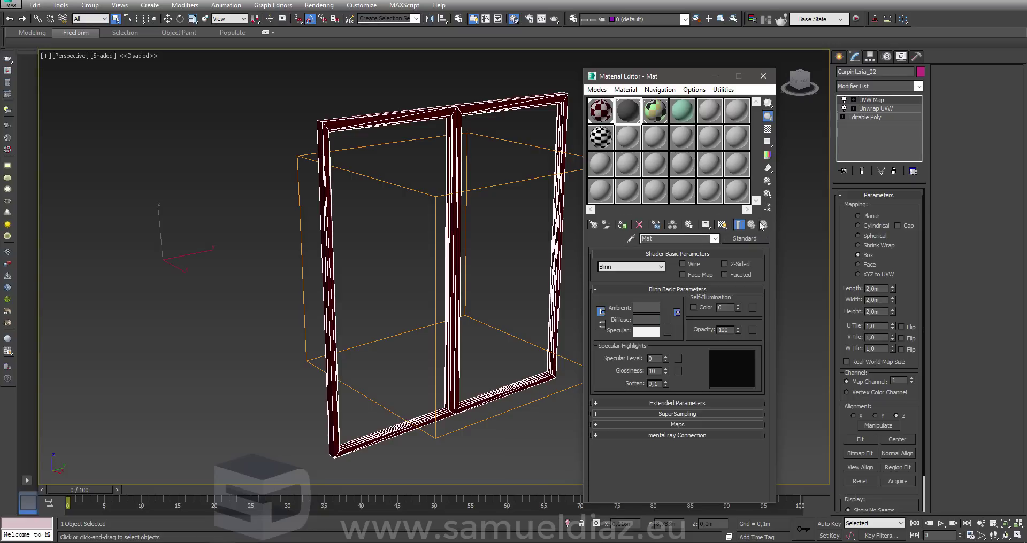
click(623, 225)
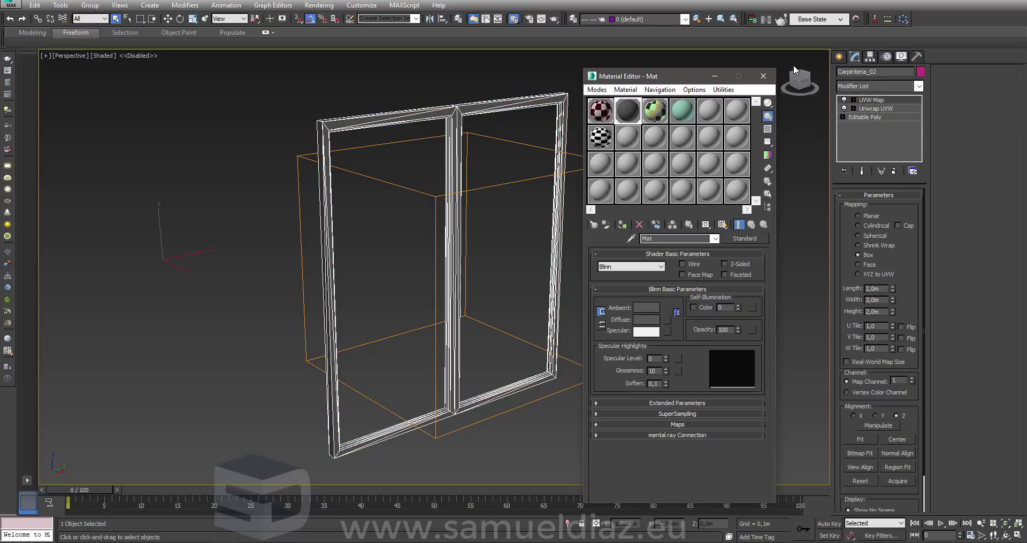
click(768, 80)
click(11, 4)
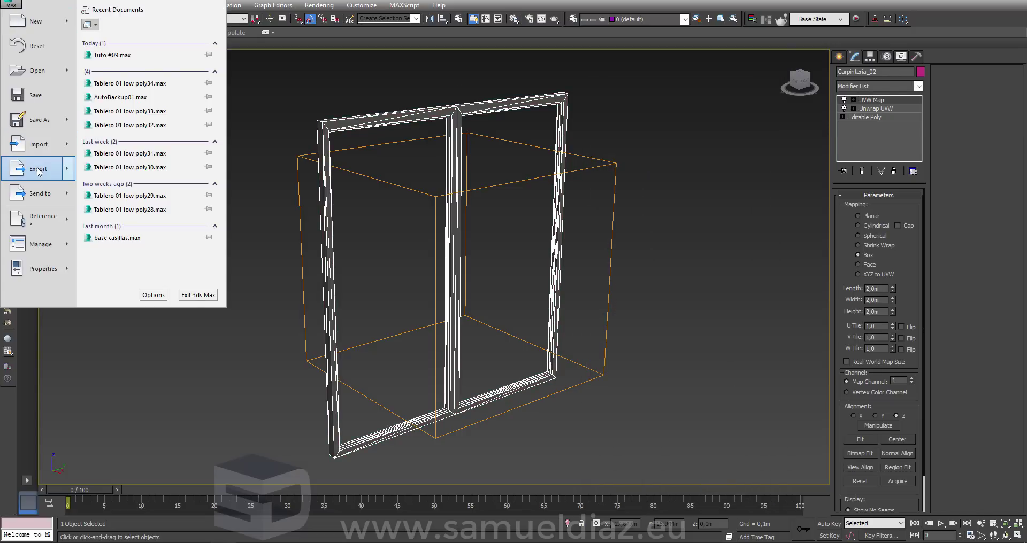
- Export the selected frame over Carpinteria_02.fbx in the Fbx folder, confirming the replacement
mouse_move(54, 168)
click(181, 64)
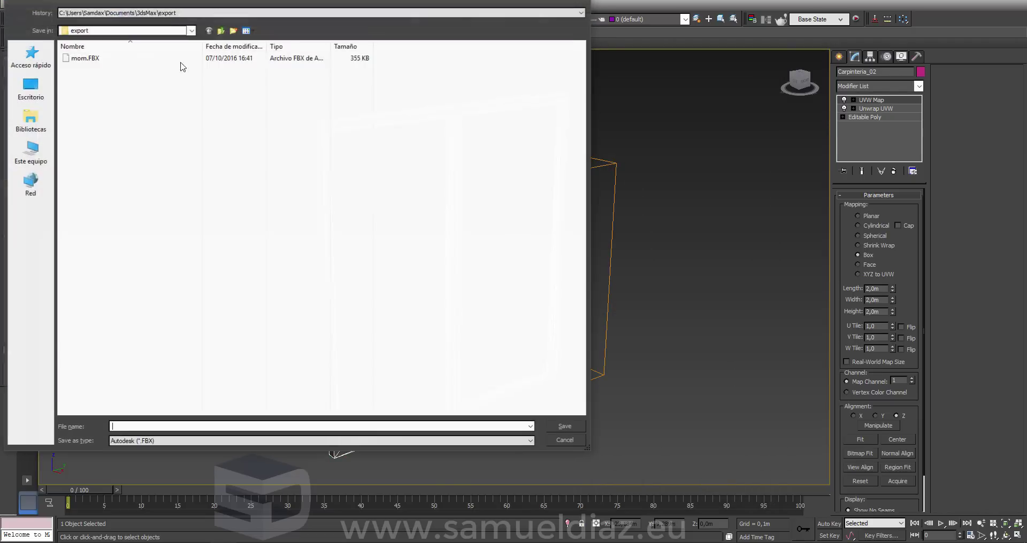
click(166, 12)
click(179, 36)
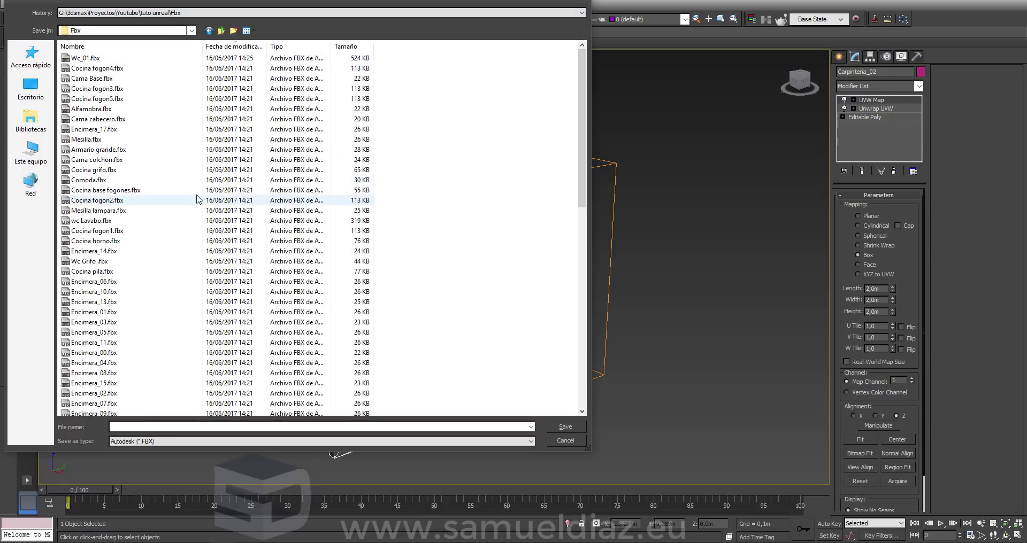
click(106, 161)
key(Down)
key(Down)
key(Down)
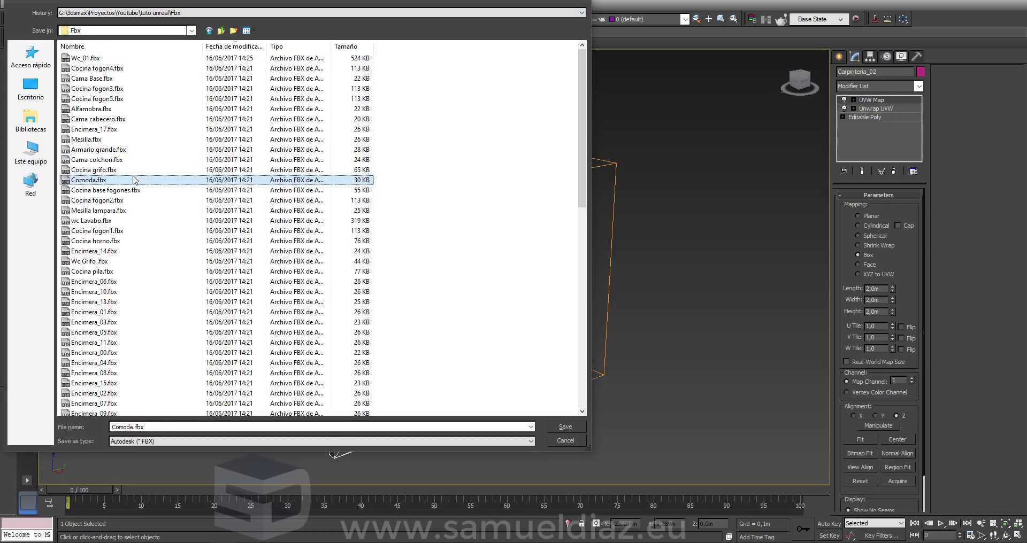
key(Down)
key(Down)
key(Down)
key(Down)
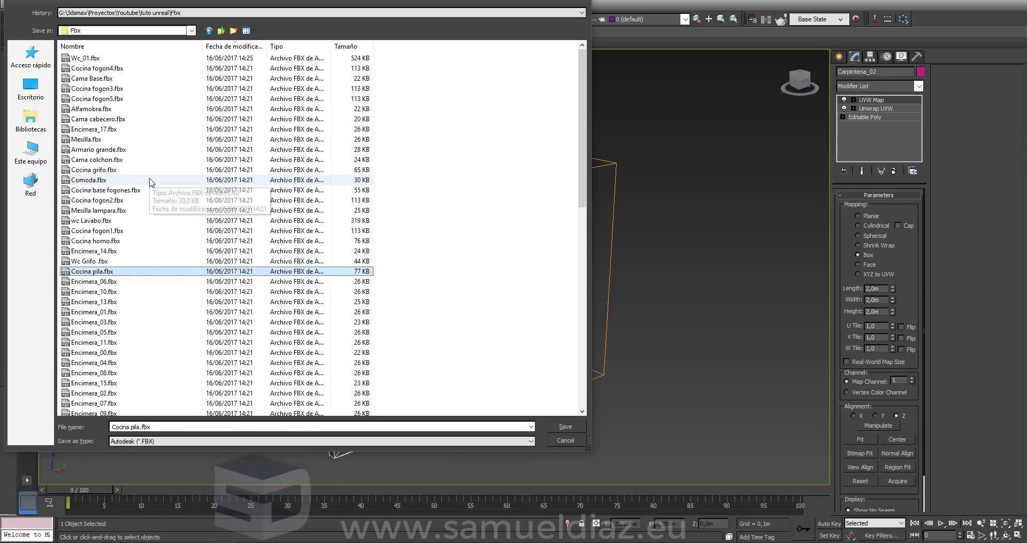
key(c)
key(c)
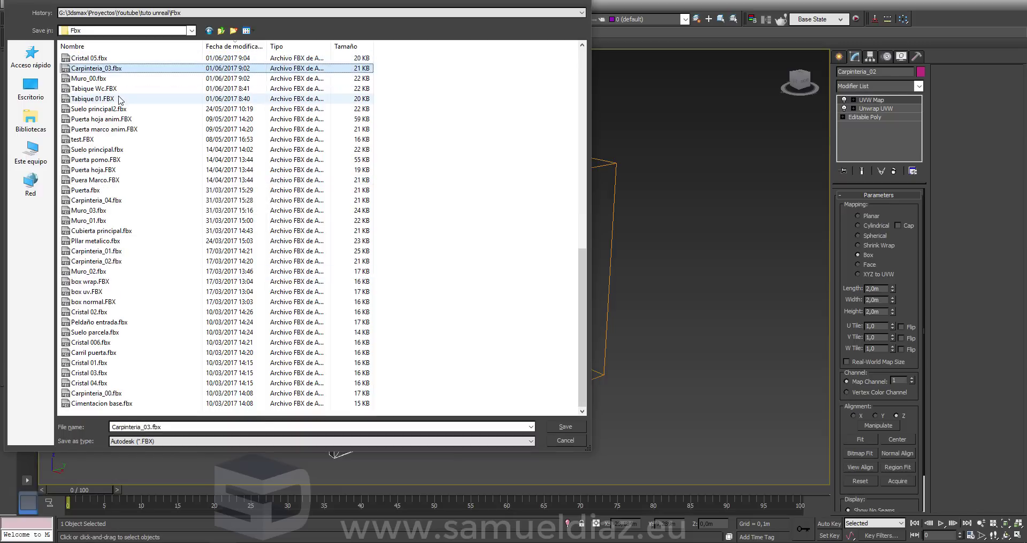
key(u)
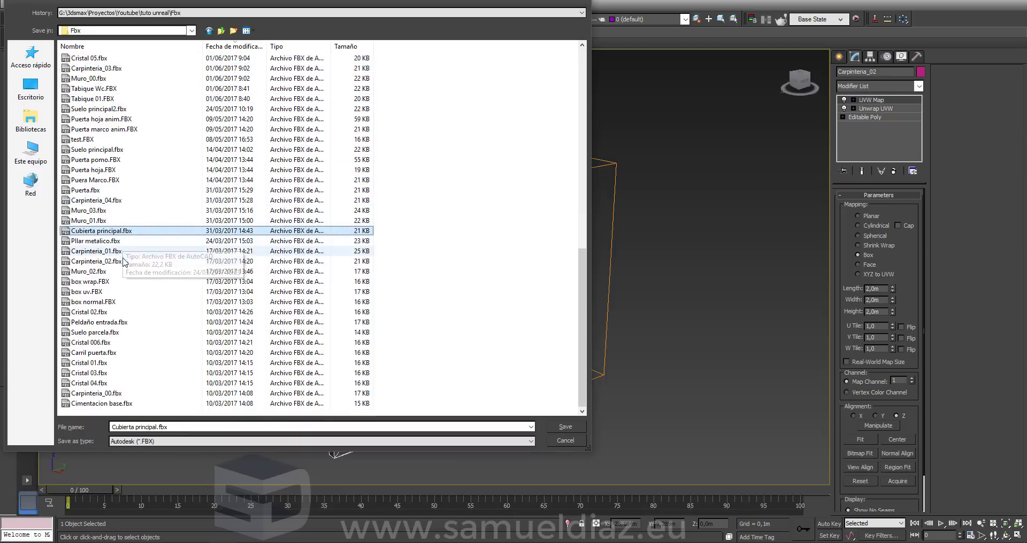
double_click(123, 262)
click(538, 309)
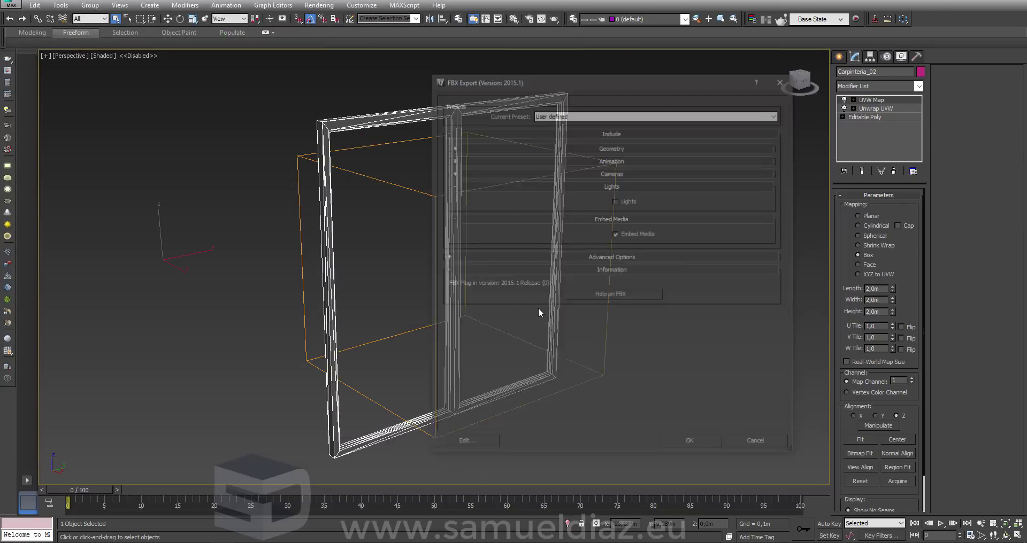
click(695, 441)
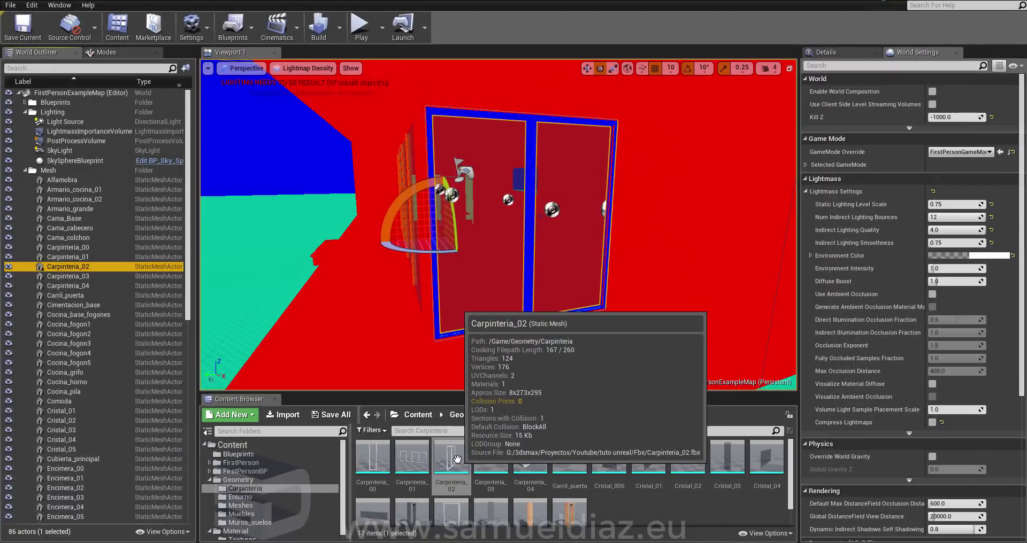
- Save the current level with the Carpinteria_02 asset selected
click(435, 456)
click(9, 5)
click(37, 95)
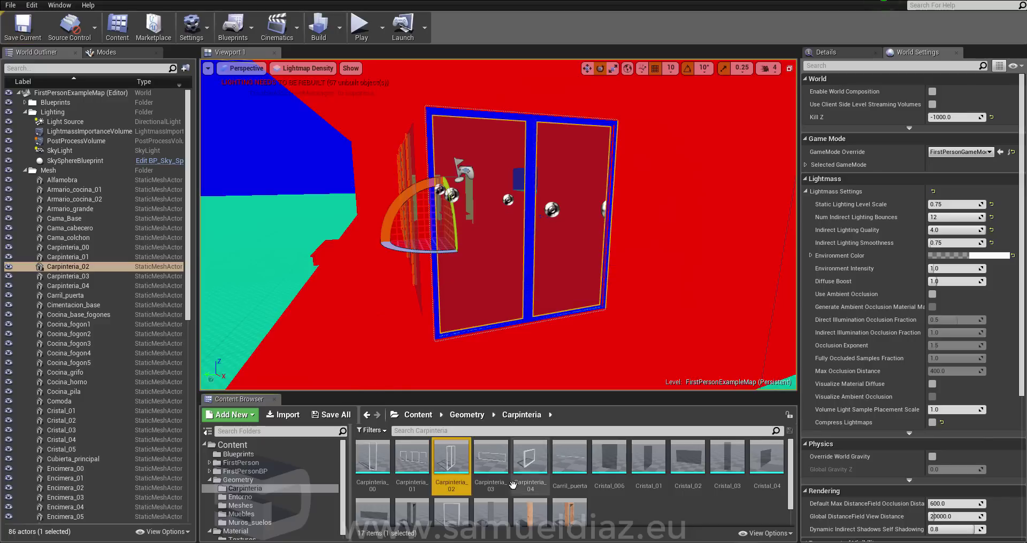
- Reimport Carpinteria_02 and open it in the mesh editor to check Light Map Resolution 1024
right_click(458, 461)
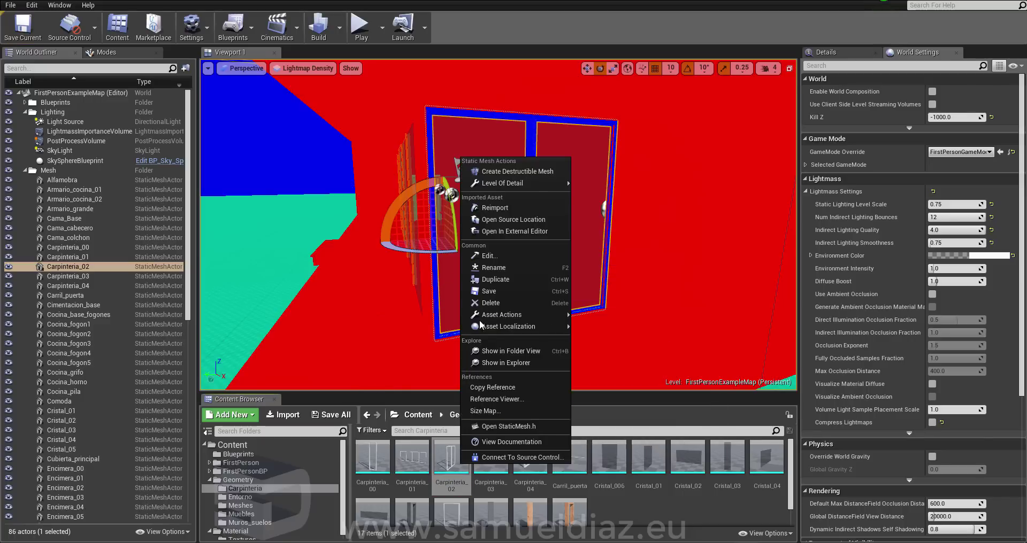
click(525, 206)
mouse_move(525, 204)
right_down()
mouse_move(481, 161)
mouse_move(460, 182)
mouse_move(428, 182)
mouse_move(428, 214)
mouse_move(428, 193)
right_up()
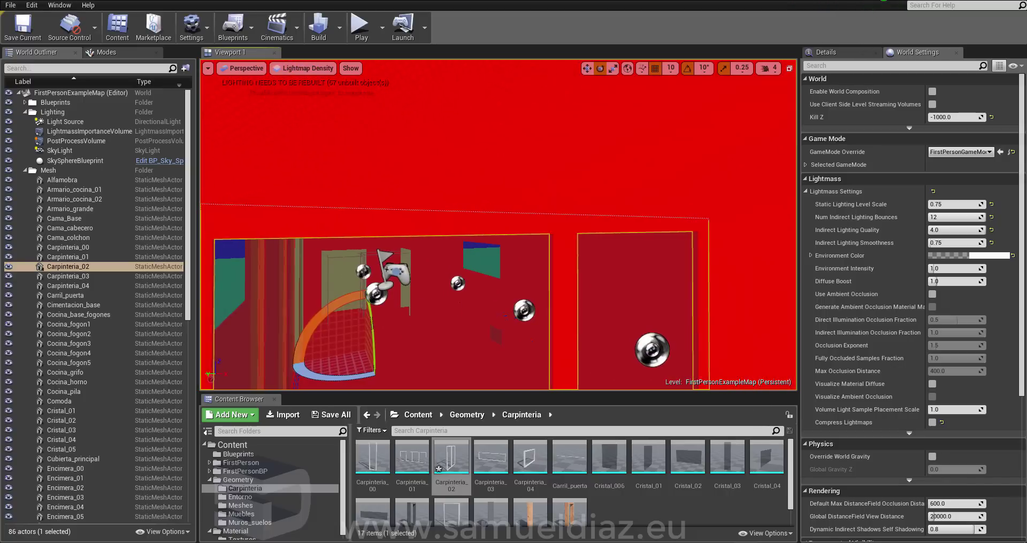
double_click(458, 463)
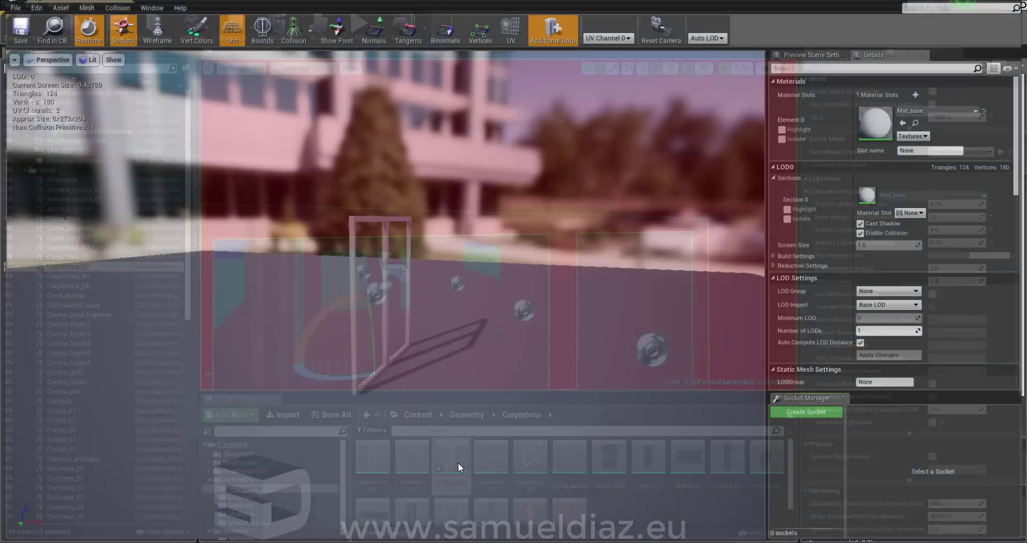
scroll(877, 299, down, 5)
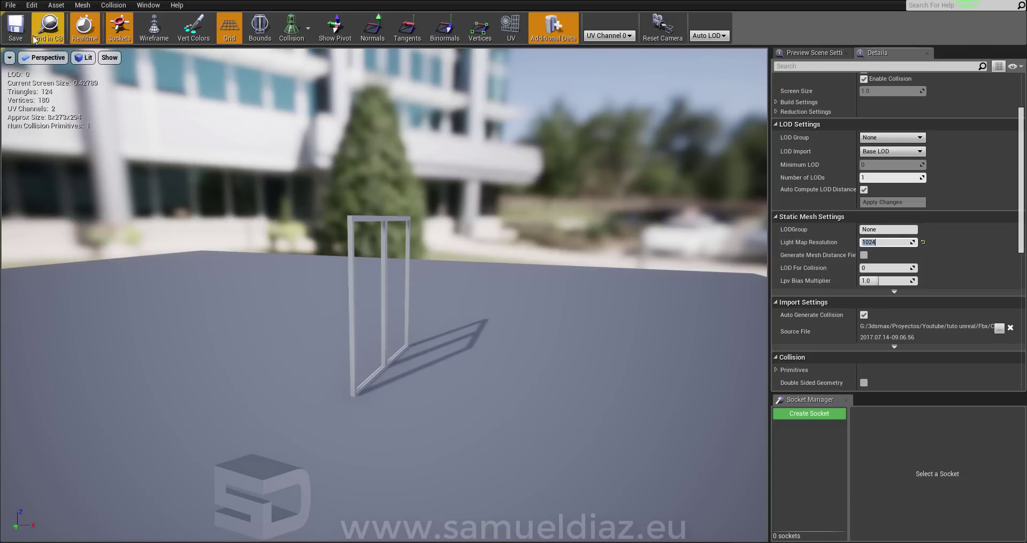
- Return to the level and select the sliding door Puerta_corredera, undoing an accidental move
click(91, 3)
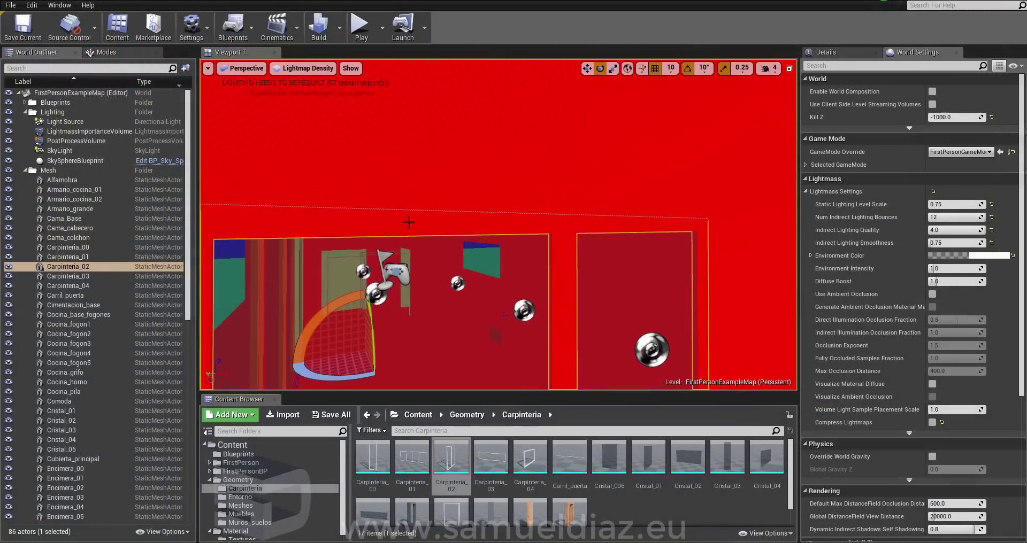
right_drag(497, 225, 497, 225)
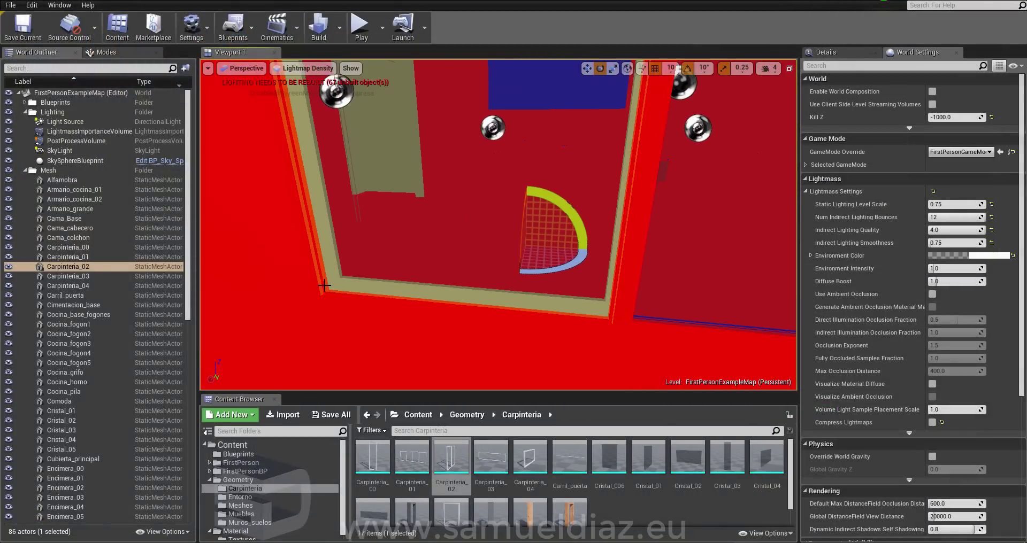
click(332, 280)
key(ctrl+z)
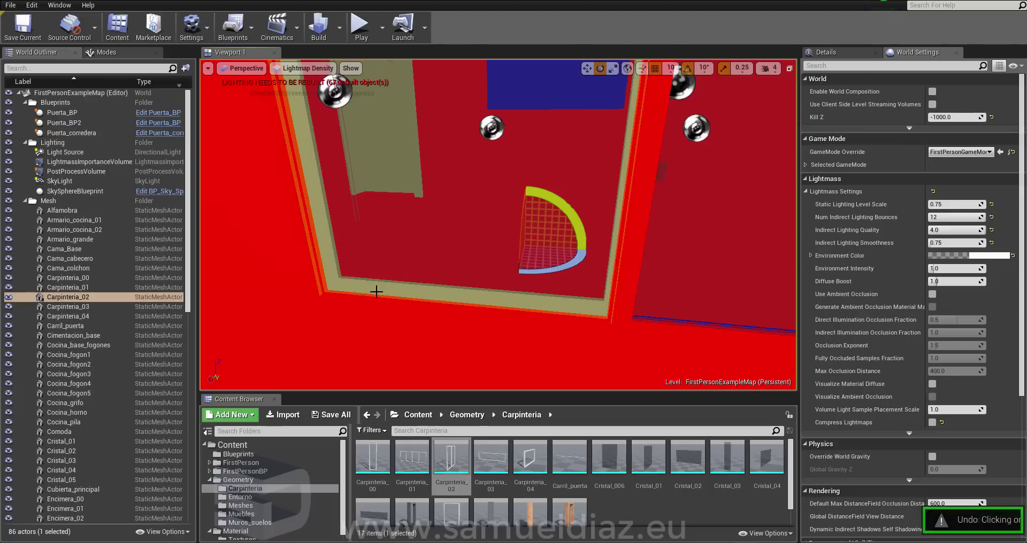
click(374, 292)
right_drag(399, 348, 399, 348)
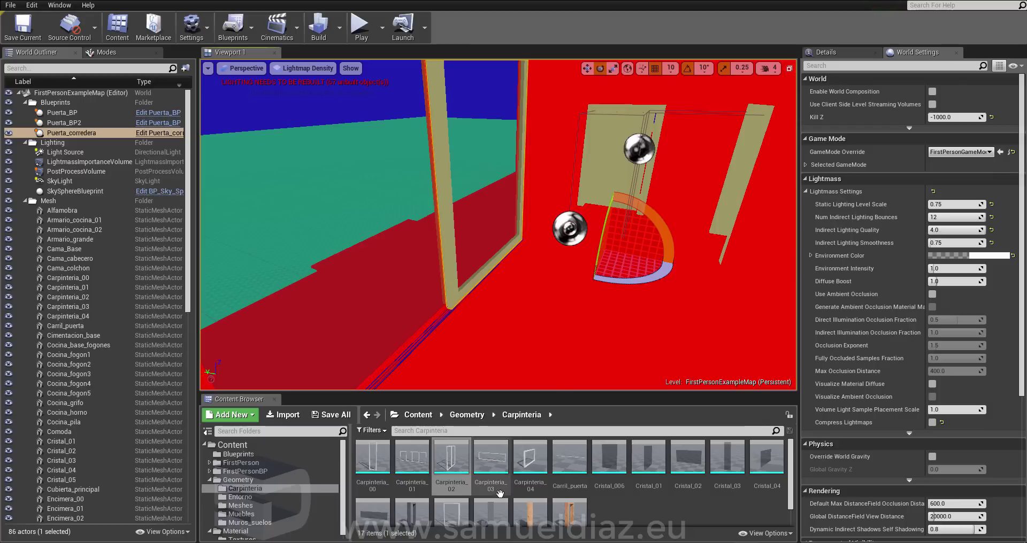
- Select Carpinteria_01 in the outliner and Carpinteria_00, then fly to view the door frame and window
click(374, 459)
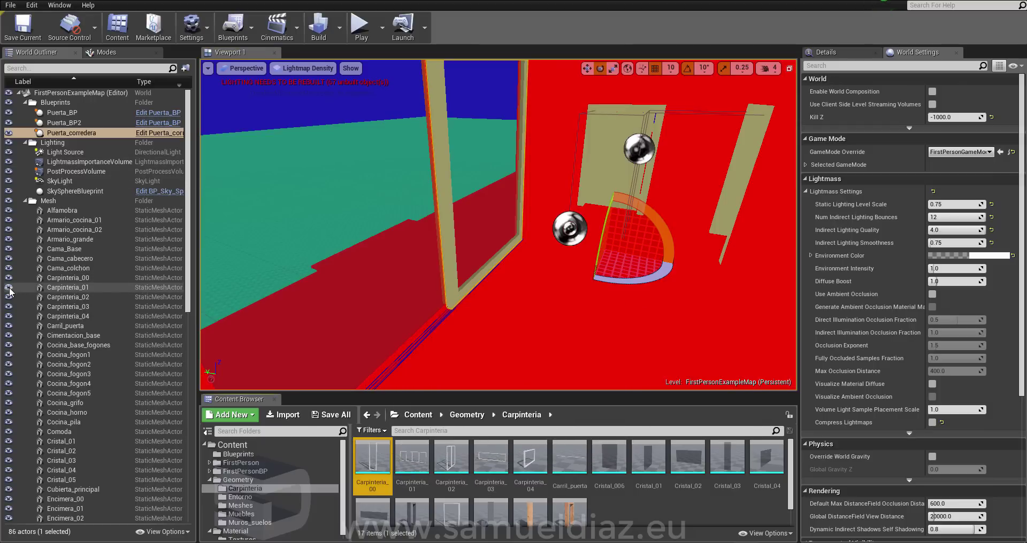
click(72, 289)
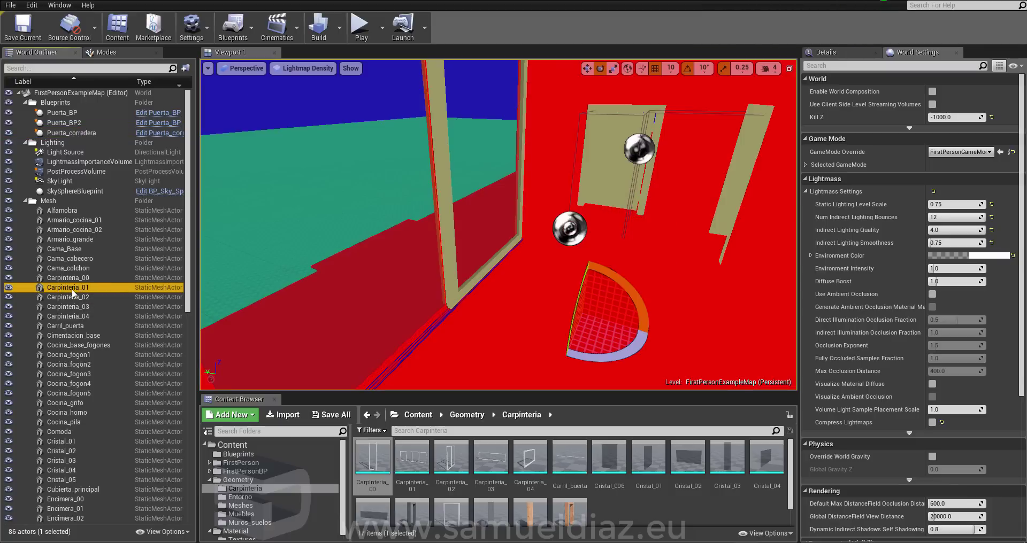
right_click(73, 289)
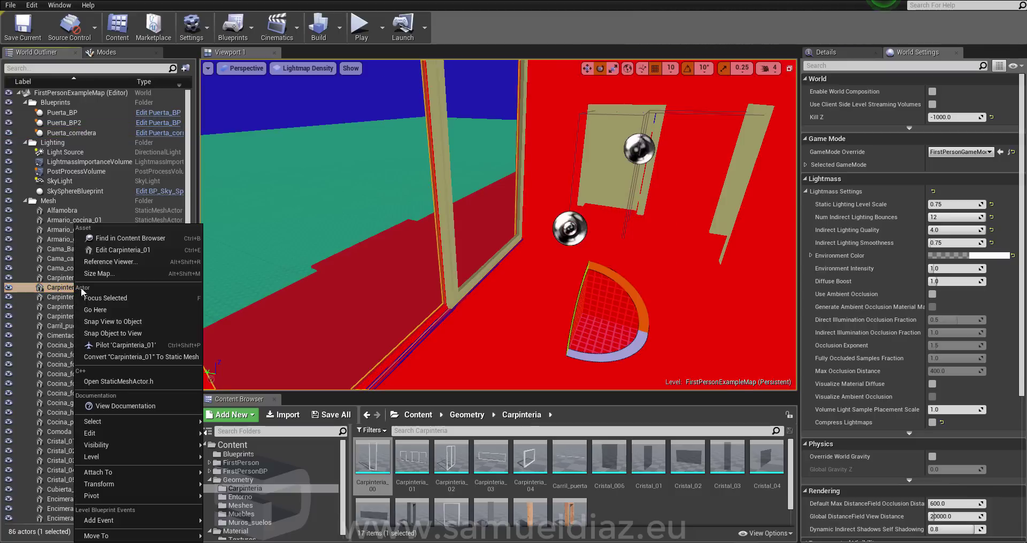
click(648, 532)
scroll(588, 508, down, 2)
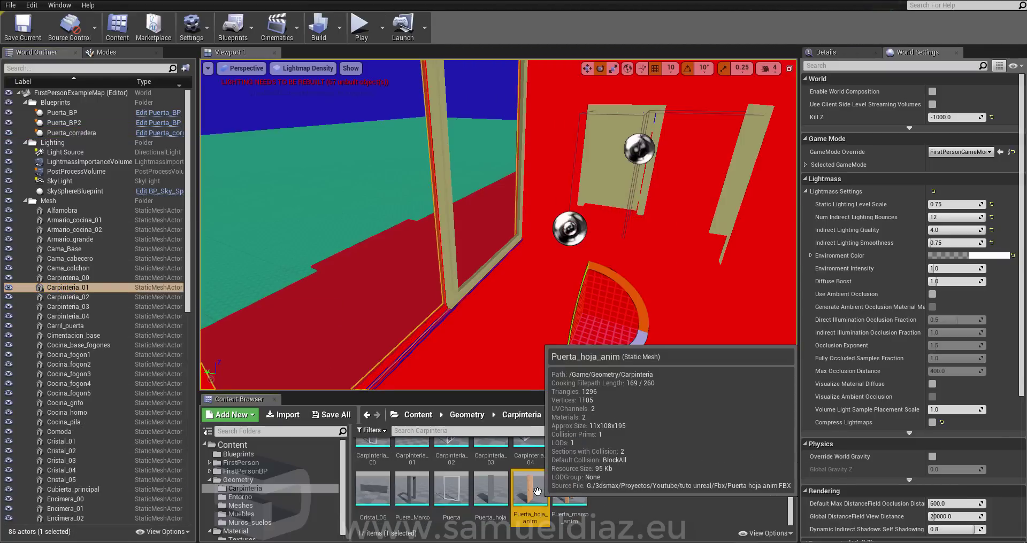
scroll(428, 470, up, 1)
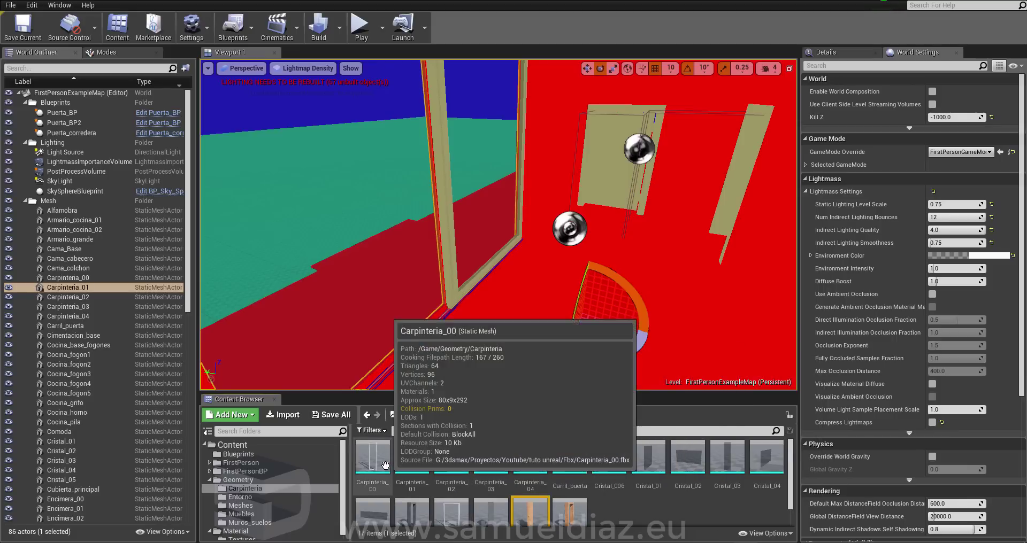
click(373, 452)
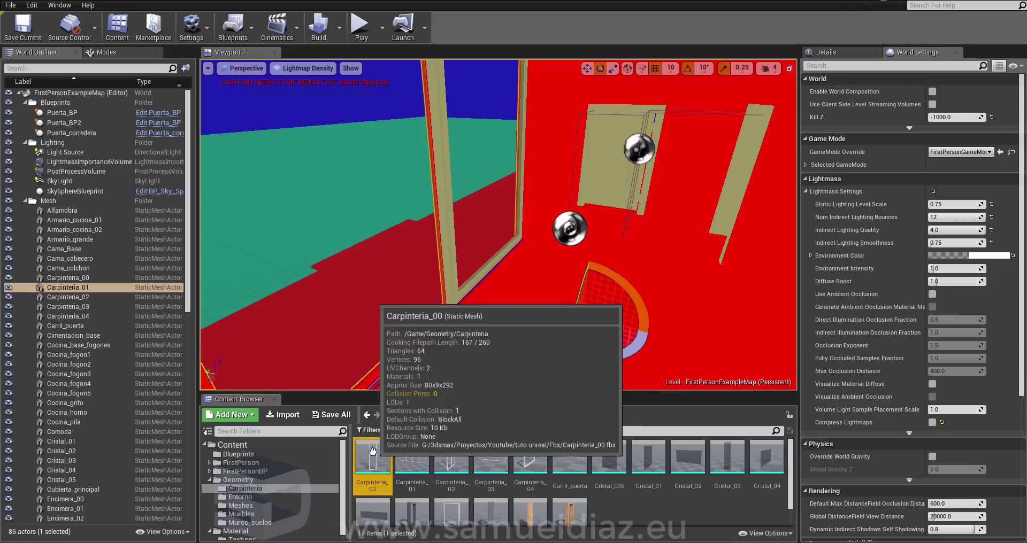
right_drag(497, 241, 506, 269)
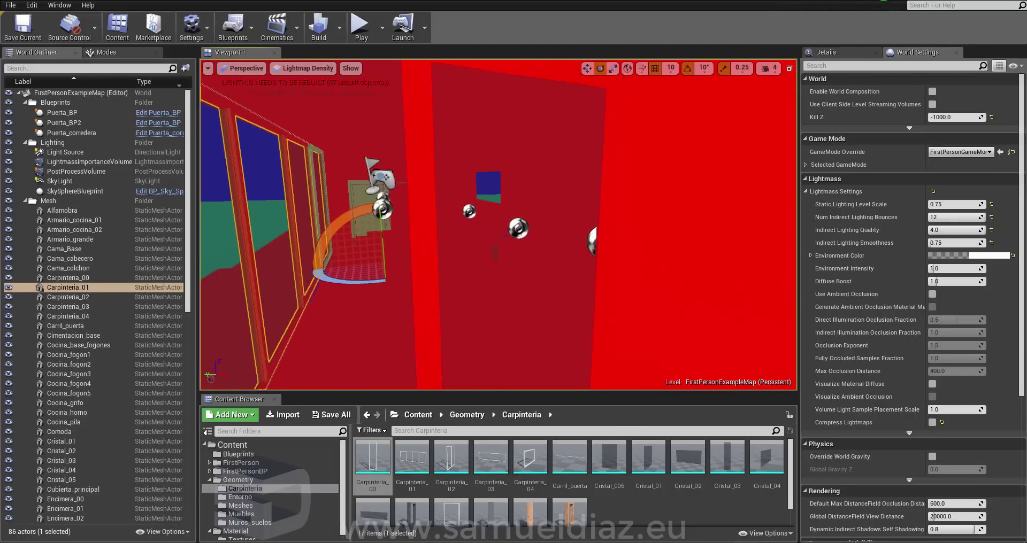
right_drag(278, 67, 279, 67)
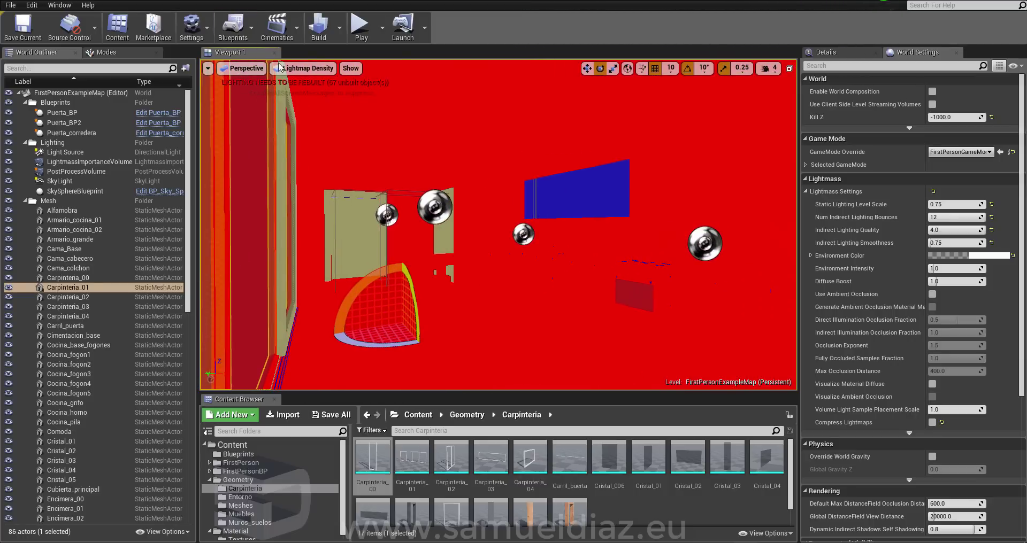
click(309, 73)
- Switch the viewport to Lit mode and fly past the glass wall
click(304, 91)
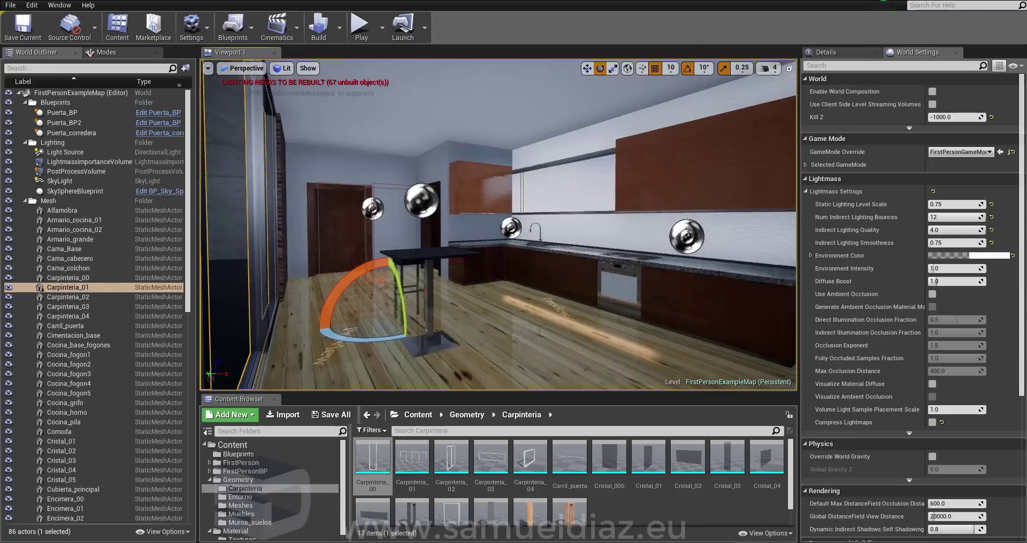
right_drag(304, 91, 304, 91)
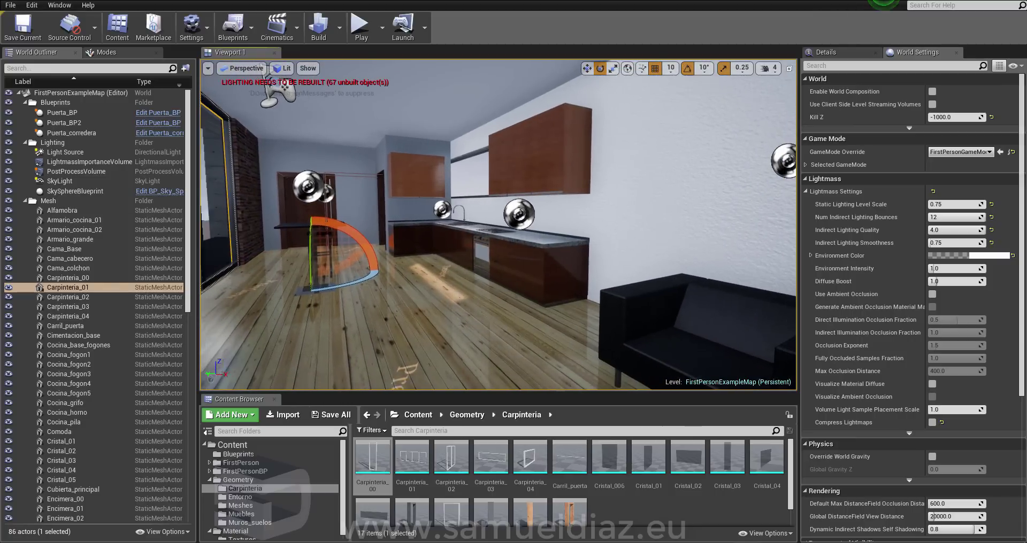
right_drag(304, 91, 304, 90)
- Drag a Lightmass Portal into the level from All Classes, searching 'portal'
click(103, 53)
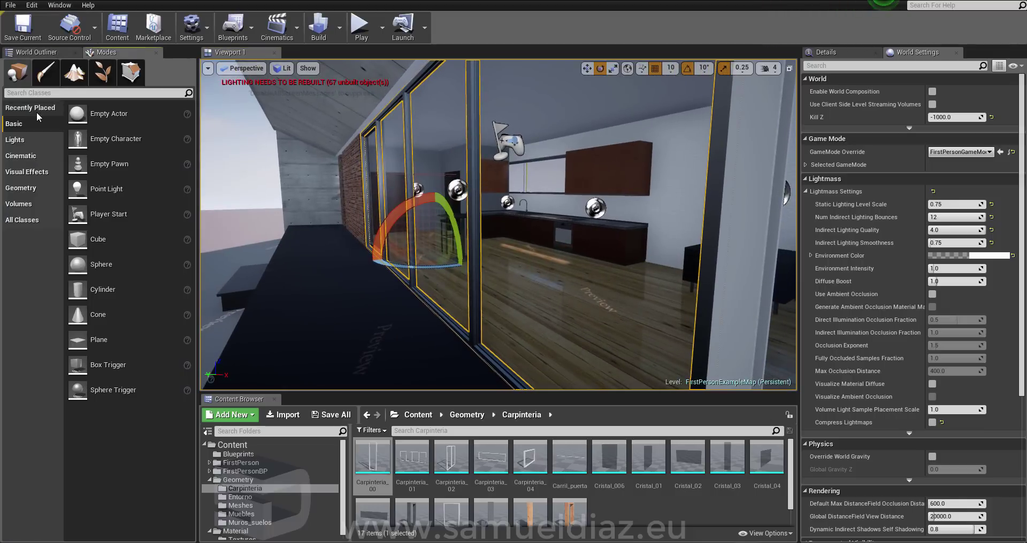
click(27, 140)
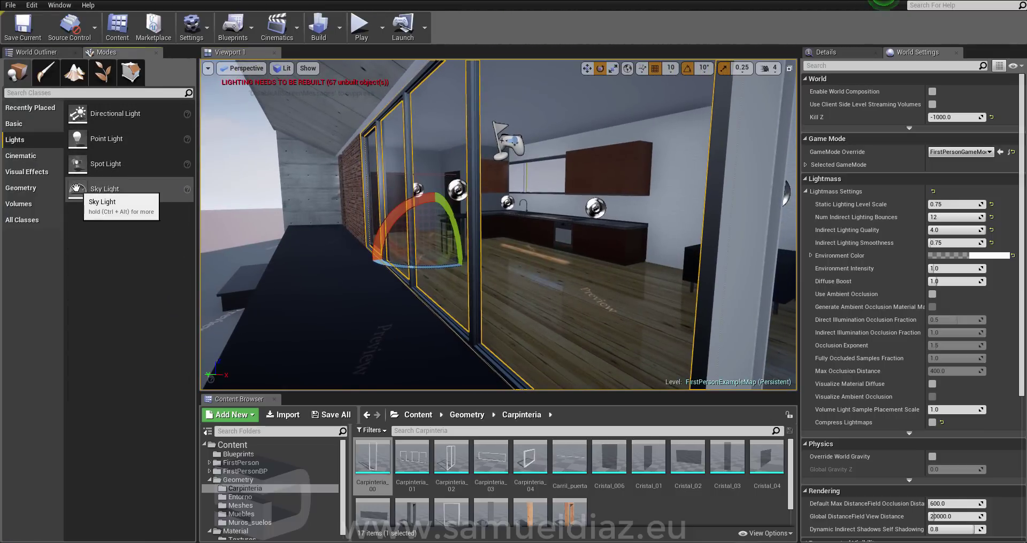
click(22, 220)
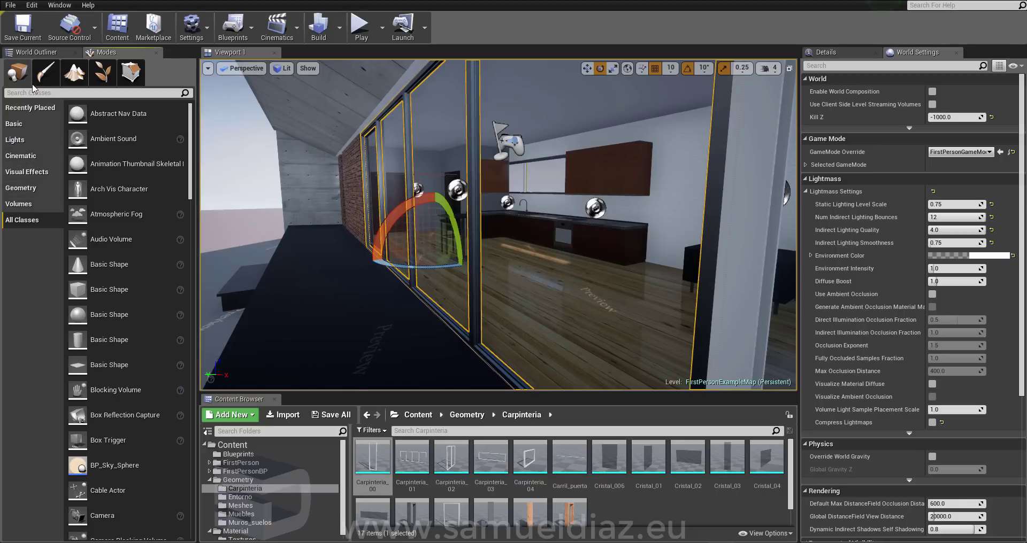
text(portal)
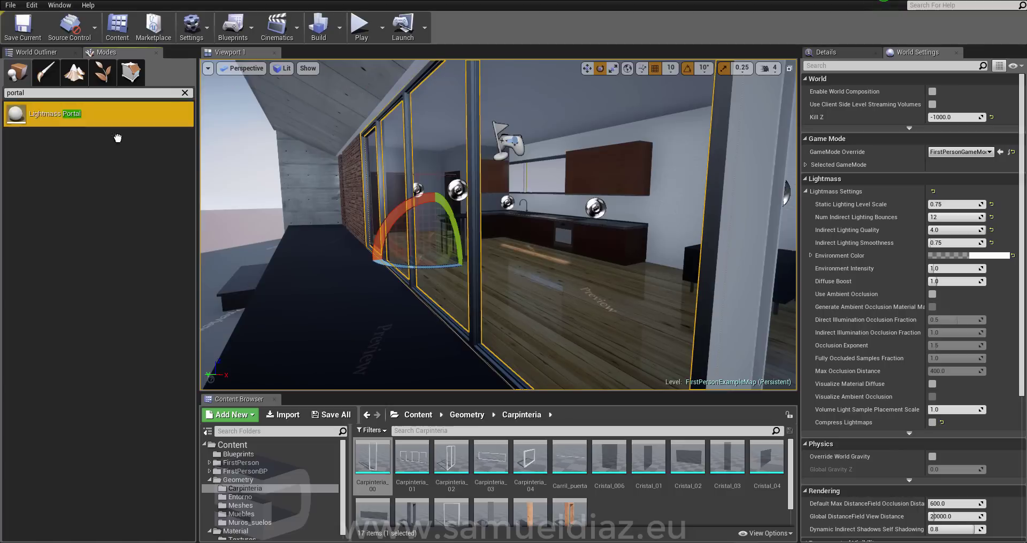
drag(33, 117, 445, 338)
scroll(498, 224, down, 10)
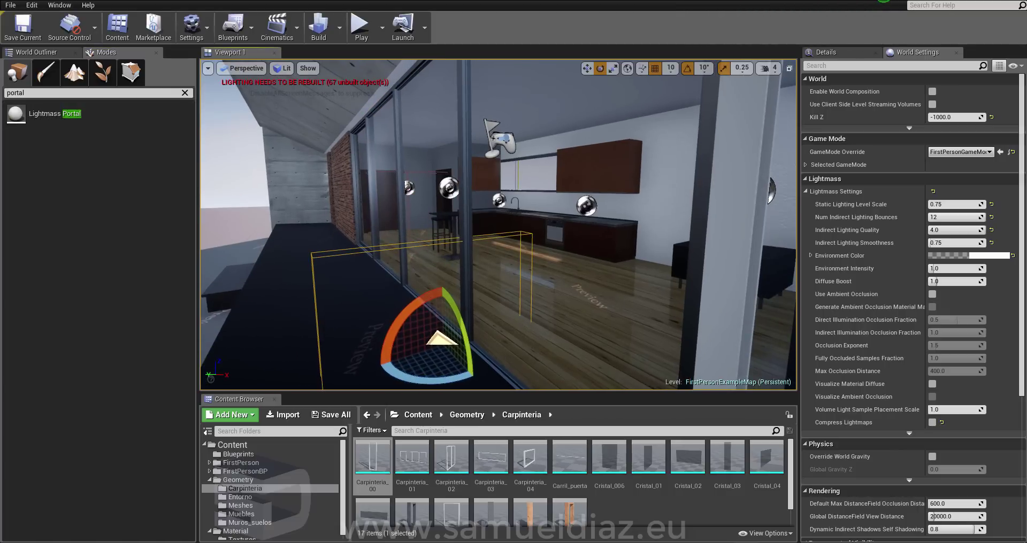
drag(465, 298, 465, 299)
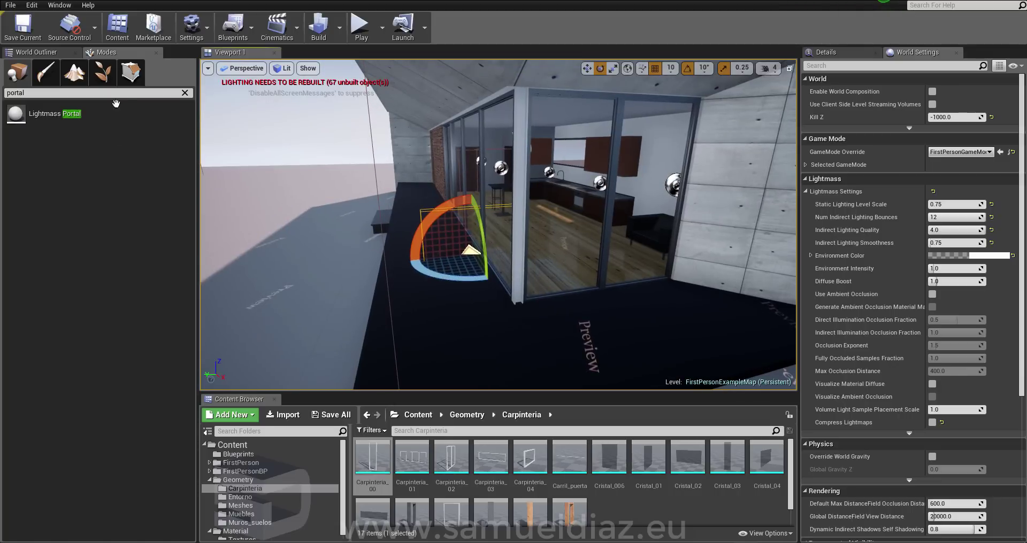
- Move LightmassPortal1 into the Lighting folder and rotate it 90° around its vertical axis
click(45, 54)
mouse_move(64, 509)
mouse_down()
mouse_move(108, 229)
mouse_move(33, 102)
mouse_move(56, 143)
mouse_up()
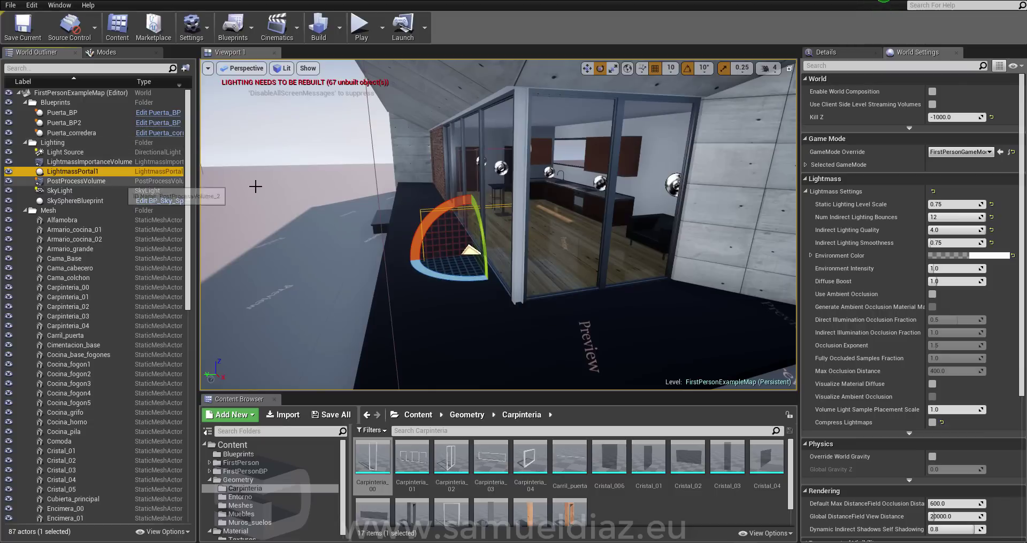
drag(487, 278, 488, 278)
right_drag(487, 278, 540, 223)
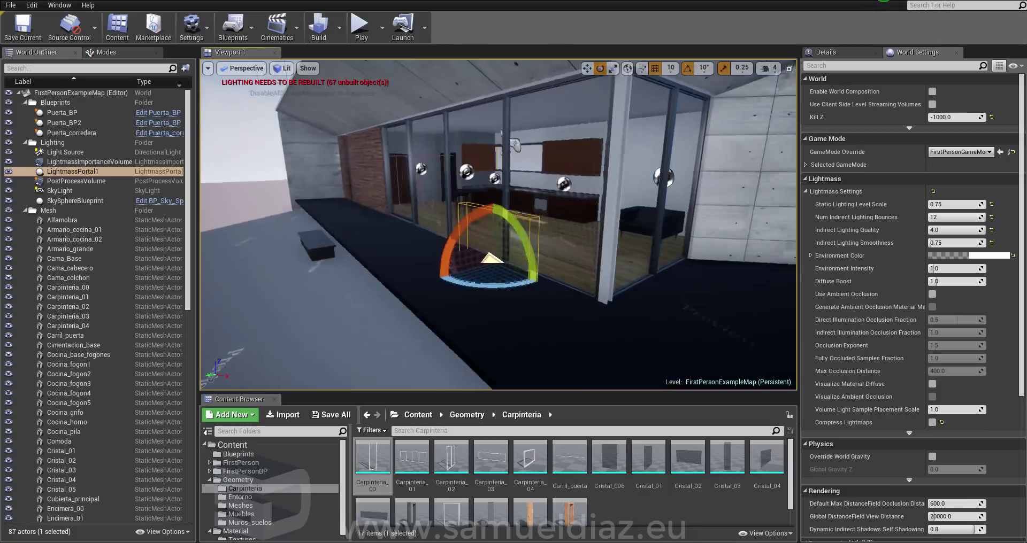
- Move the portal up and along the wall into the window opening, setting Y to 130
key(w)
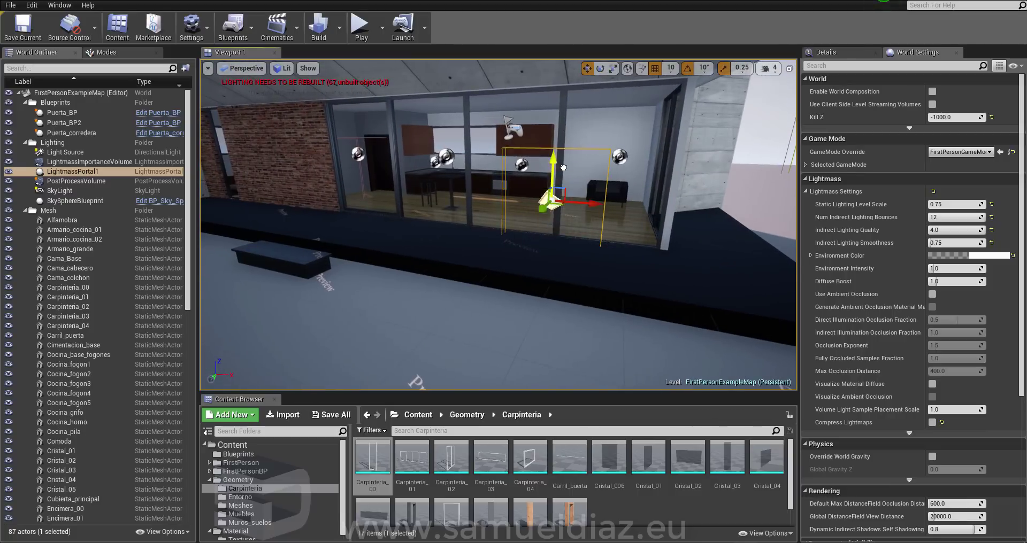
drag(563, 168, 568, 129)
drag(575, 164, 649, 166)
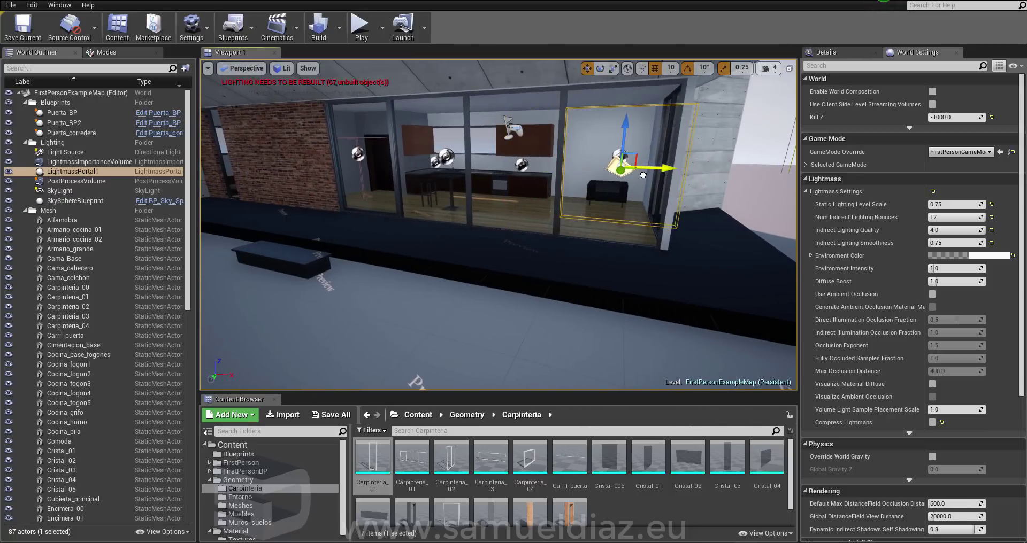
right_drag(649, 166, 668, 176)
right_drag(548, 177, 548, 177)
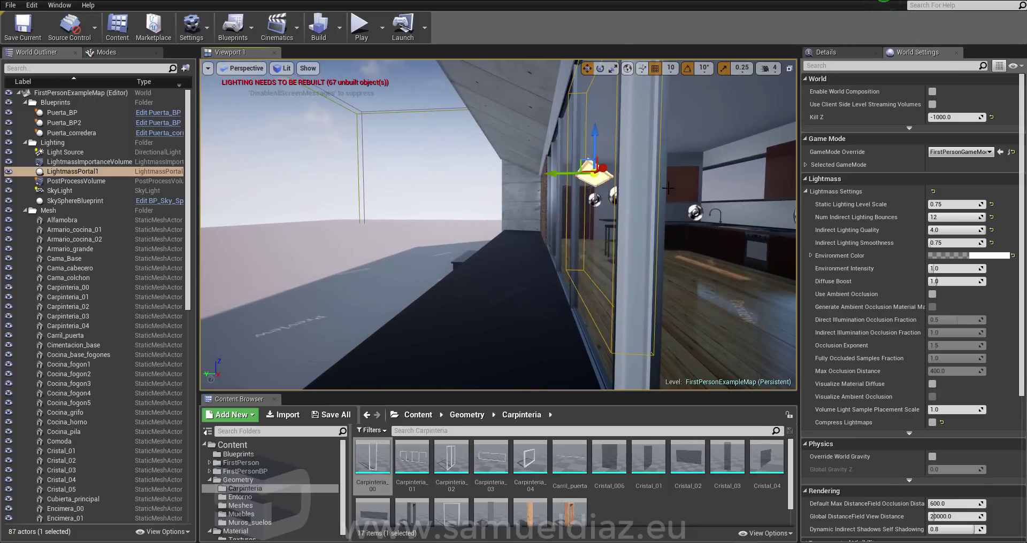
right_drag(557, 175, 558, 176)
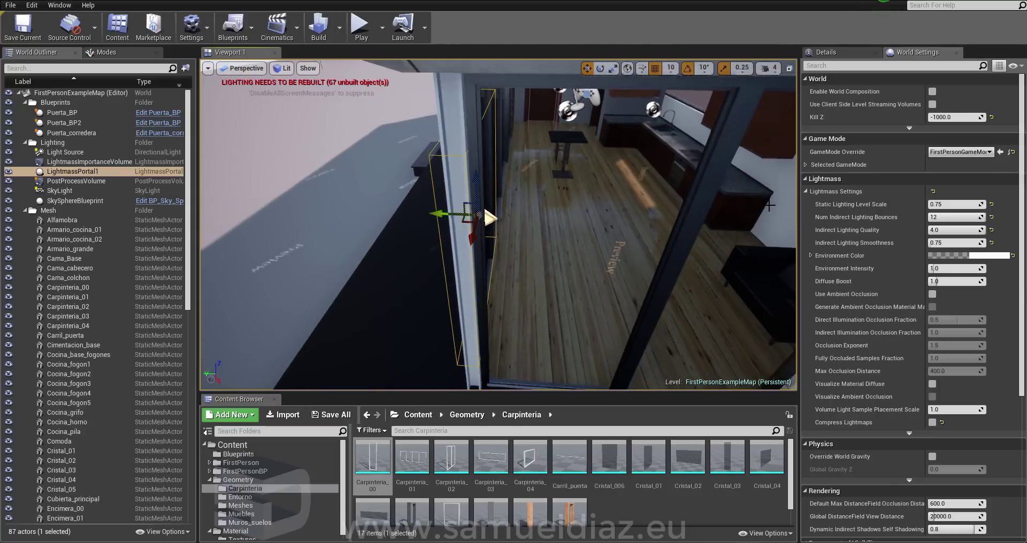
right_drag(775, 217, 775, 218)
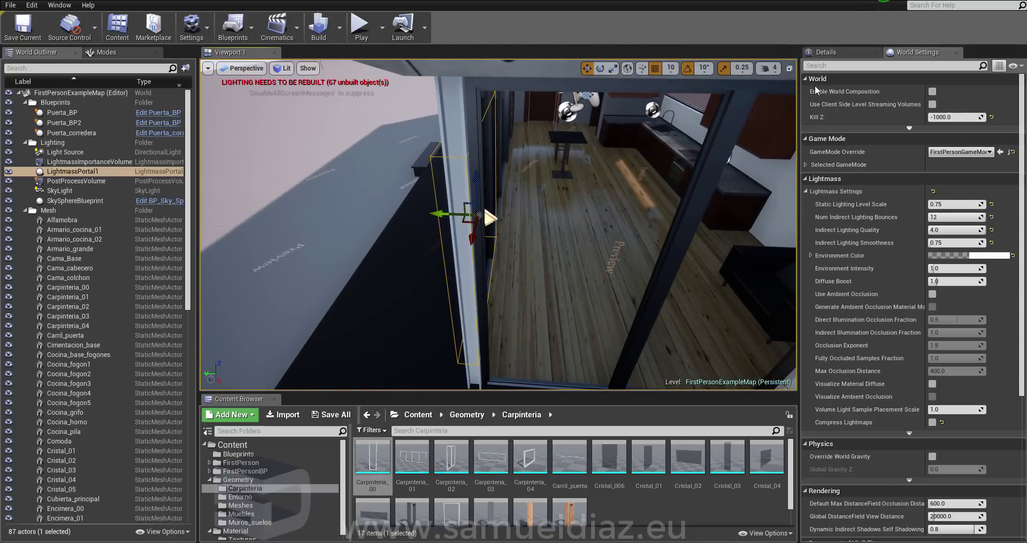
click(824, 52)
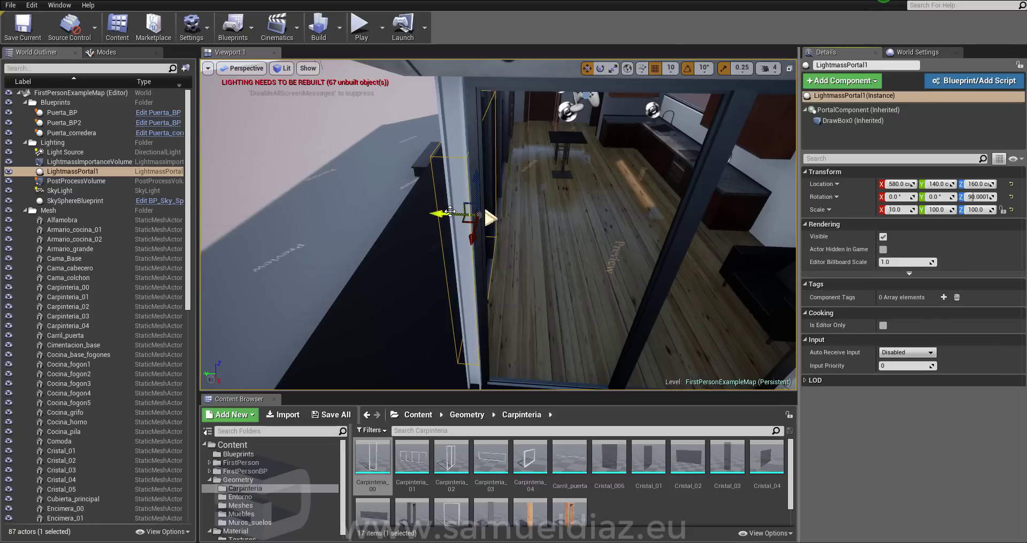
drag(455, 215, 462, 216)
key(f)
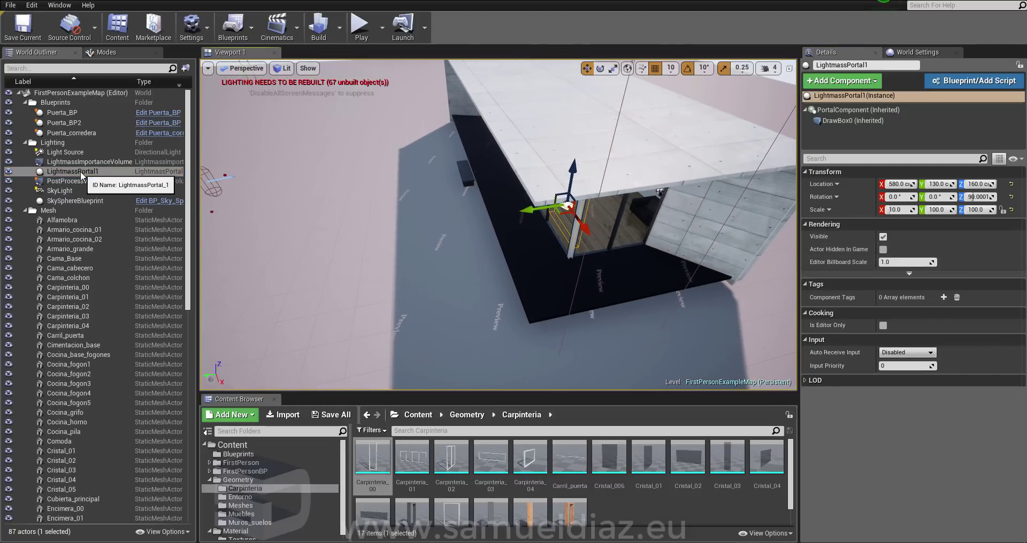
- Place a second Lightmass Portal, then pull back and select the Cristal_02 glass panel
click(103, 52)
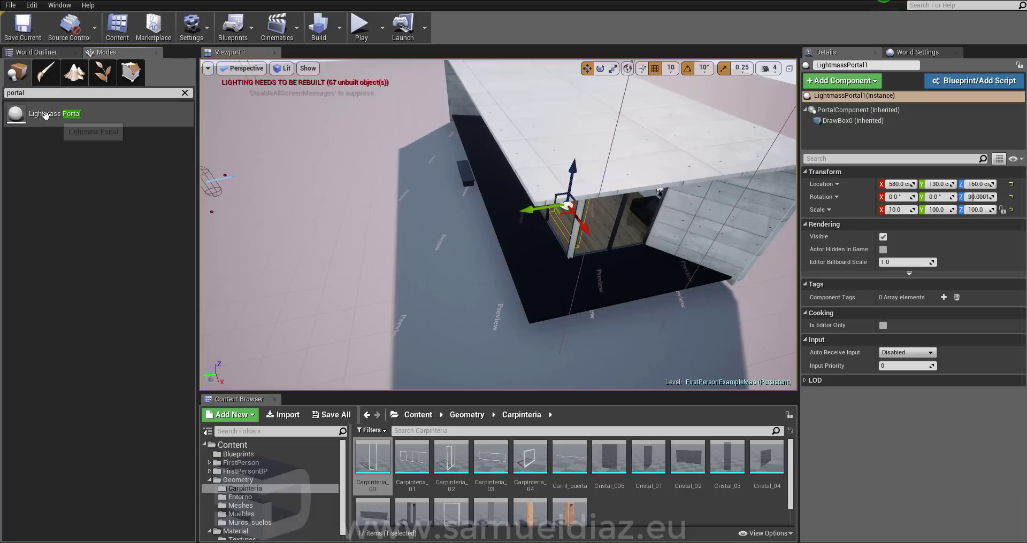
drag(16, 113, 325, 194)
drag(359, 248, 359, 250)
key(f)
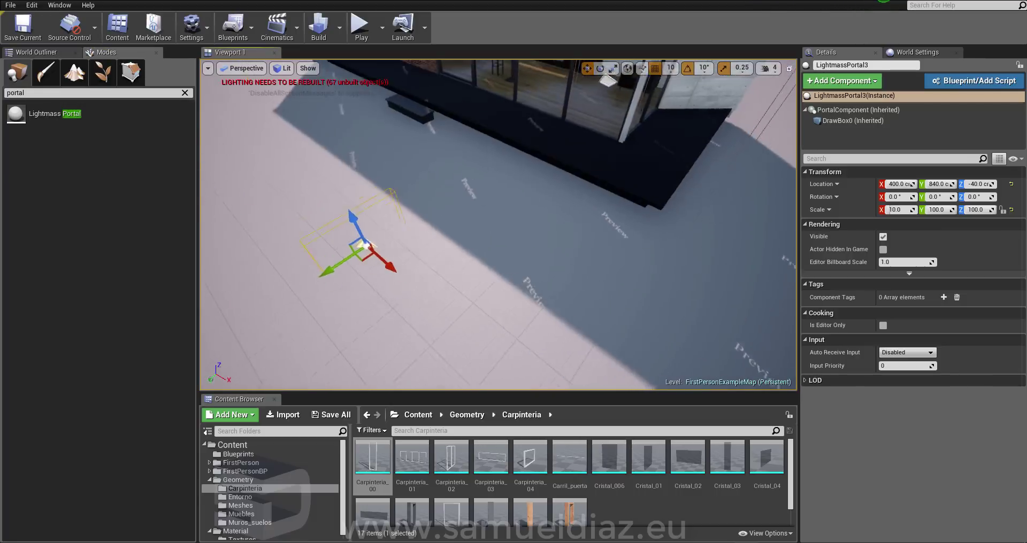
click(518, 234)
right_drag(517, 234, 460, 251)
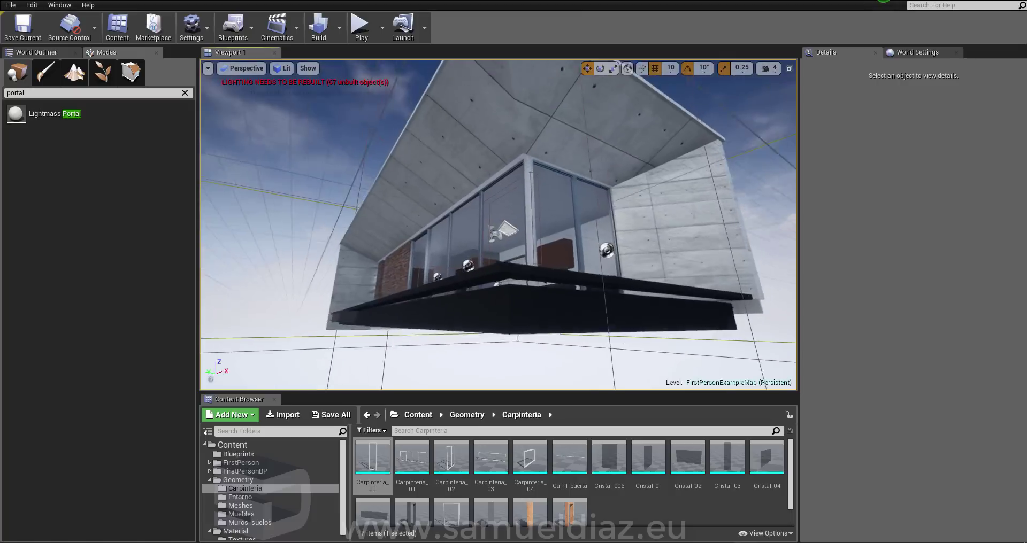
click(459, 251)
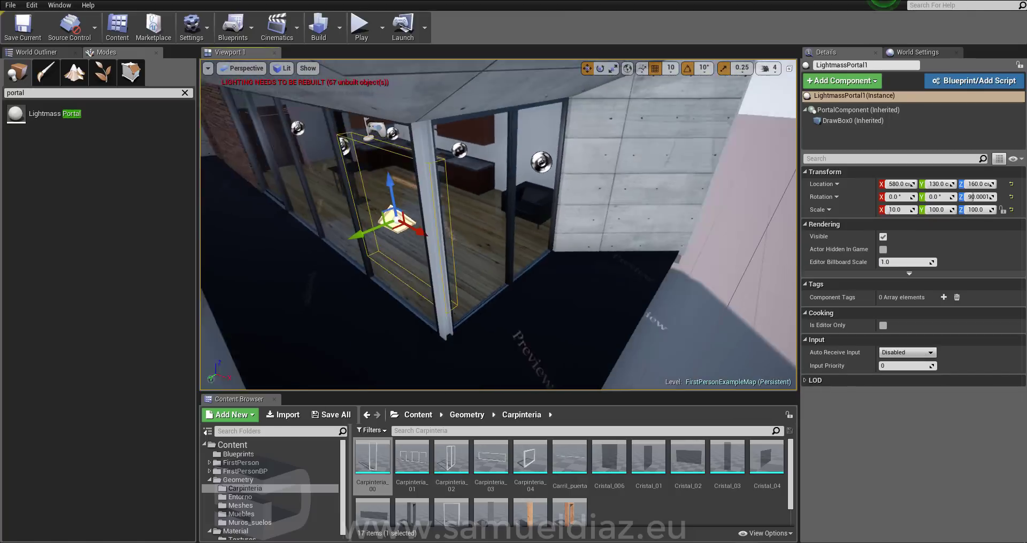
- Rotate LightmassPortal1 by -90° and reposition it along Y and X against the glass wall
right_drag(336, 223, 335, 223)
key(e)
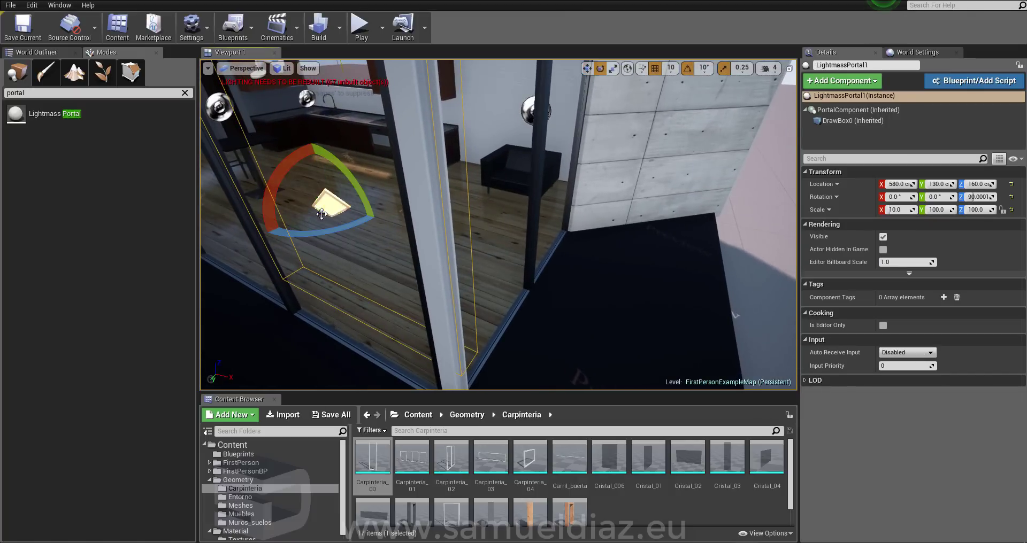
mouse_move(332, 227)
mouse_down()
mouse_move(378, 218)
mouse_move(255, 228)
mouse_move(278, 222)
mouse_up()
key(w)
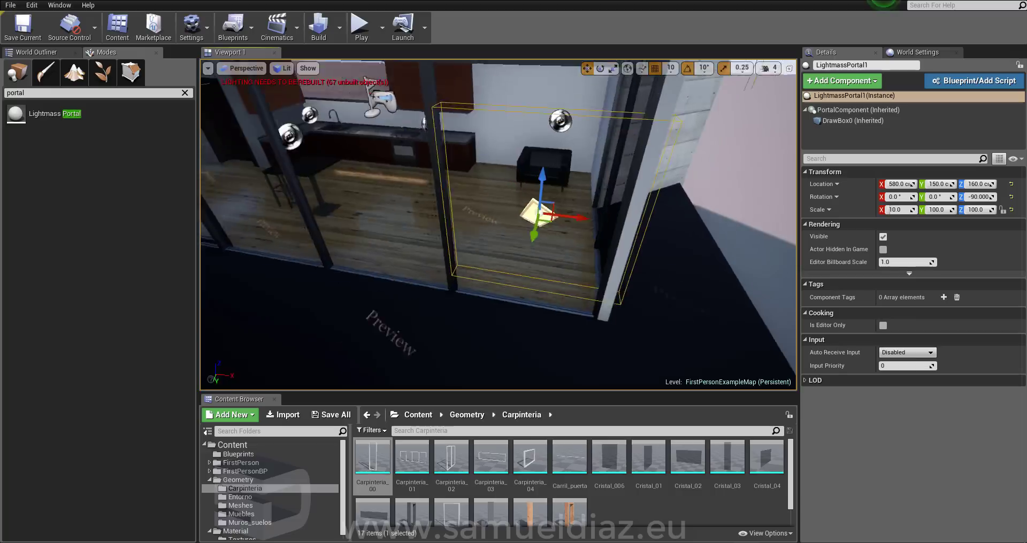
mouse_move(278, 221)
right_down()
mouse_move(321, 214)
mouse_move(227, 89)
right_up()
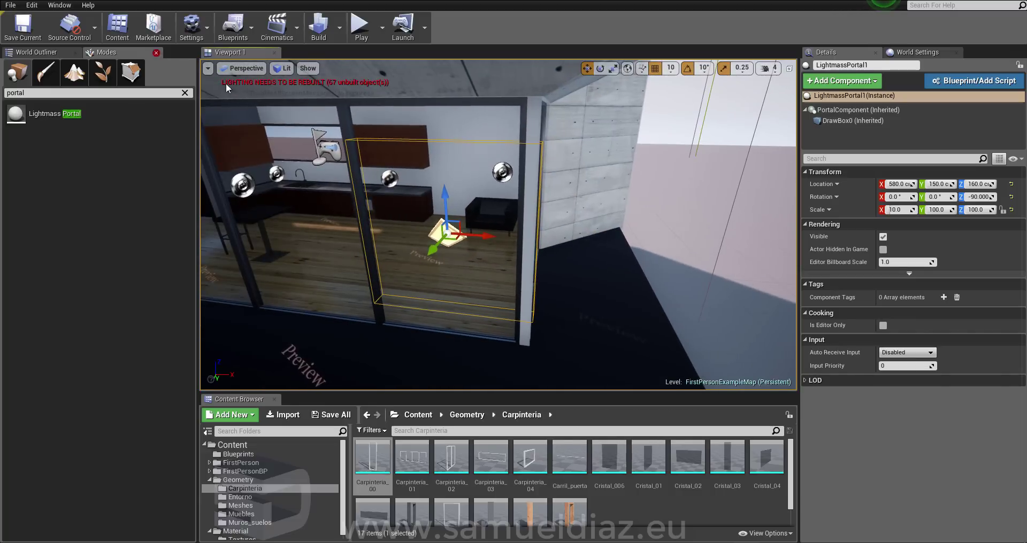
drag(446, 207, 466, 239)
right_drag(466, 239, 427, 251)
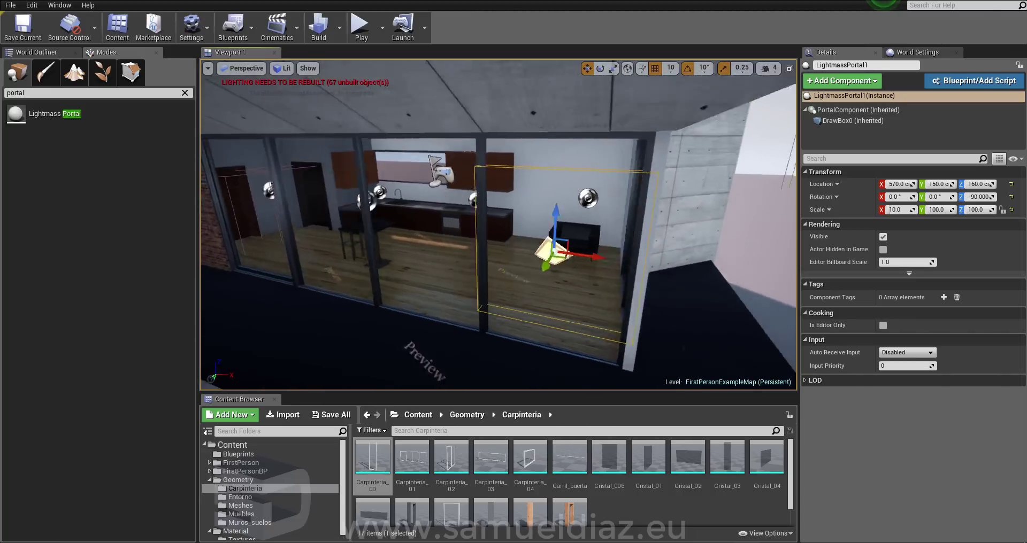
right_drag(606, 206, 605, 207)
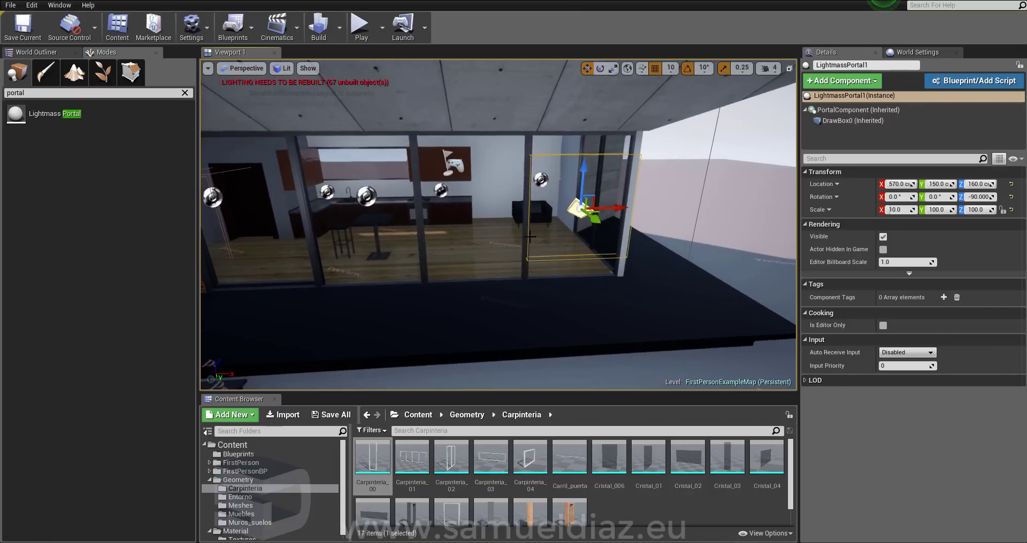
mouse_move(606, 206)
mouse_down()
mouse_move(447, 212)
mouse_move(508, 212)
mouse_up()
- Resize and shift the portal to fill the glass wall, ending at Y 130, scale 10×396×146.5
key(e)
key(r)
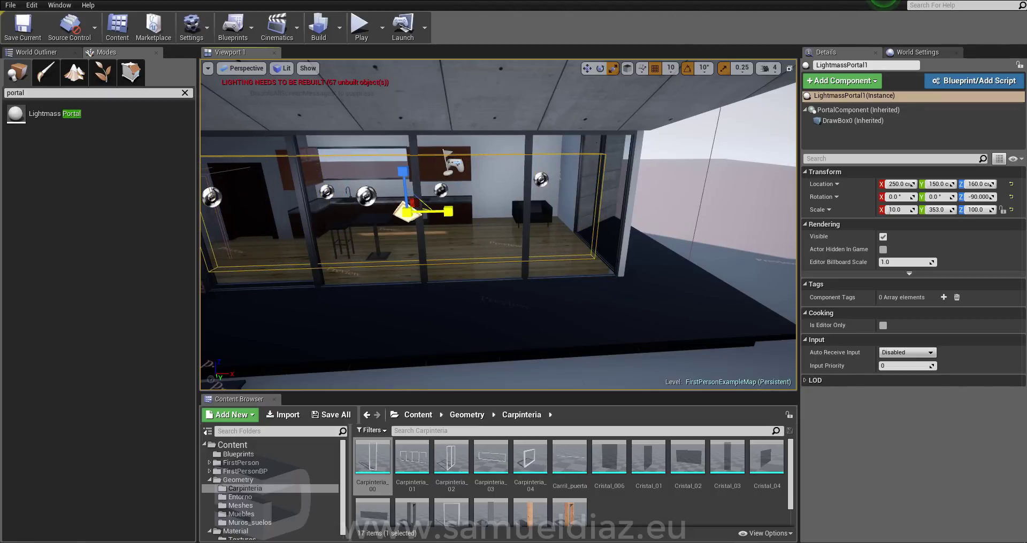
right_drag(497, 225, 639, 312)
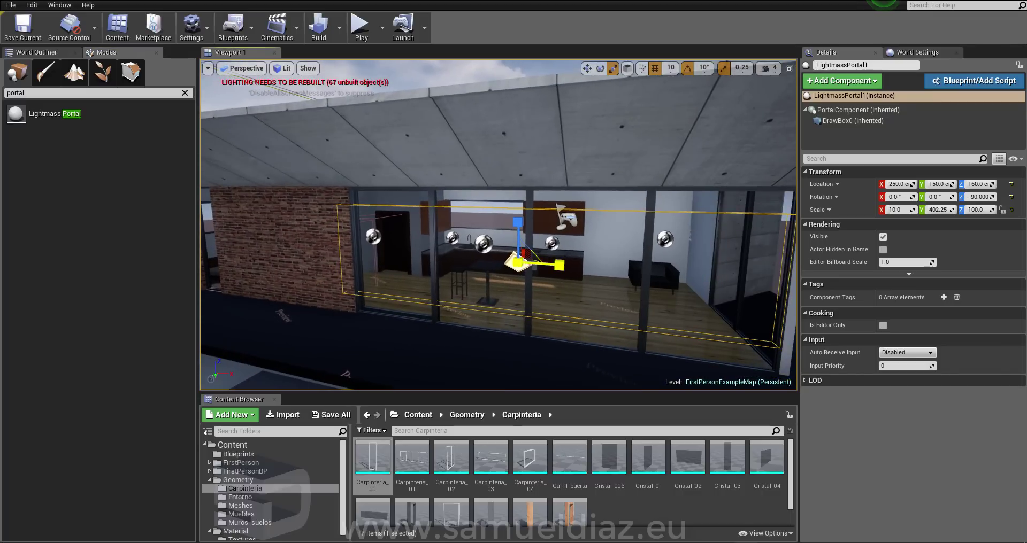
drag(558, 265, 550, 265)
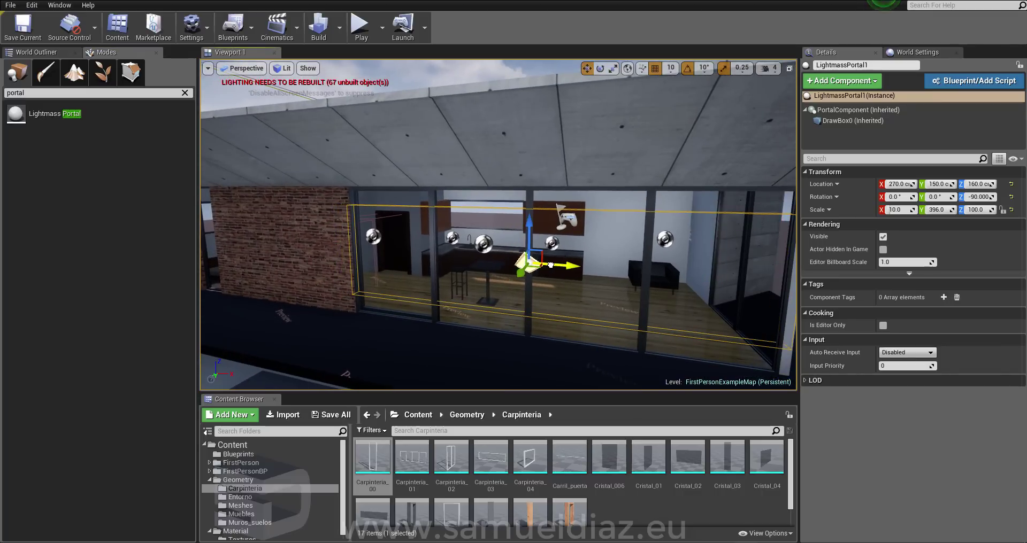
right_drag(550, 265, 519, 264)
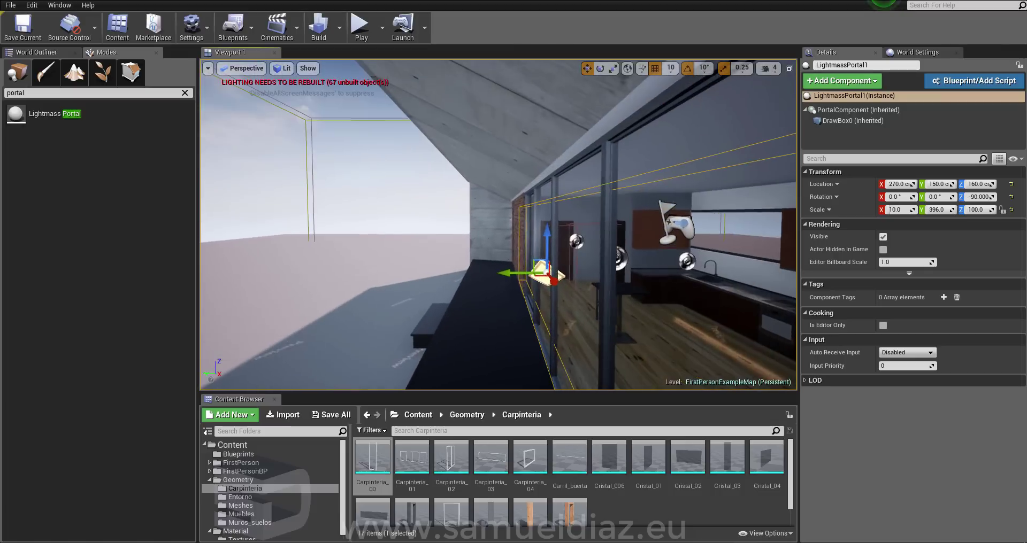
drag(527, 272, 520, 273)
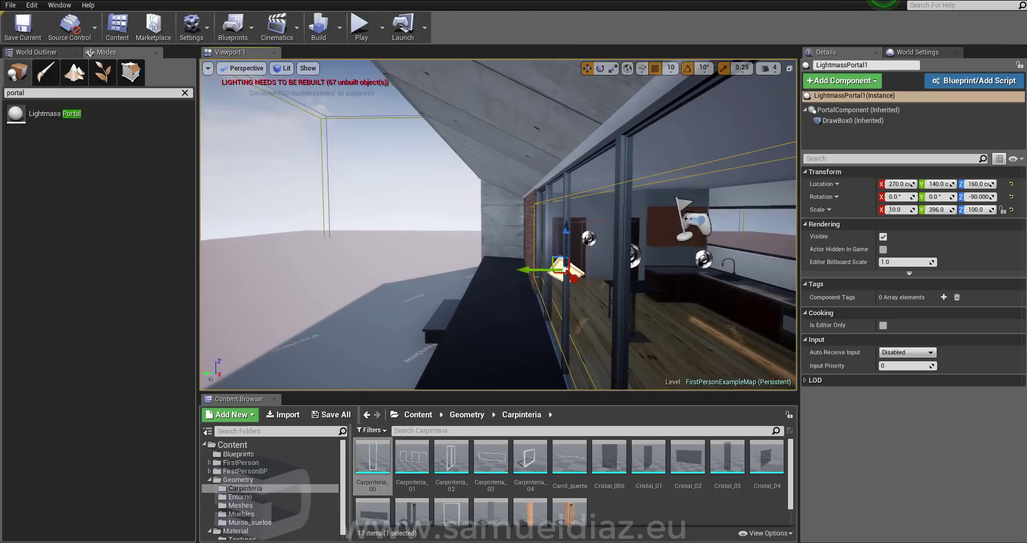
mouse_move(519, 273)
right_down()
mouse_move(468, 247)
mouse_move(497, 189)
mouse_move(495, 149)
right_up()
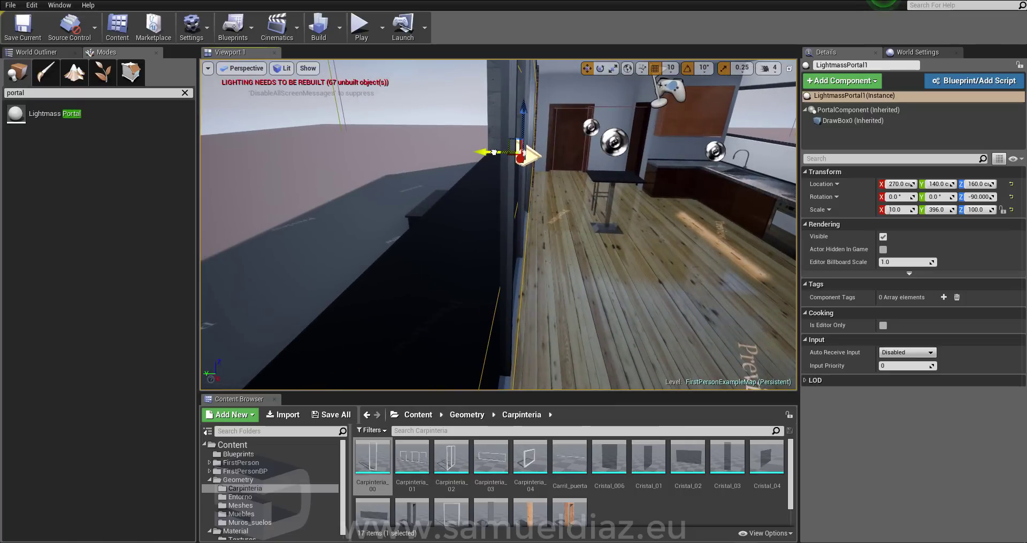
drag(493, 152, 497, 155)
right_drag(503, 144, 528, 184)
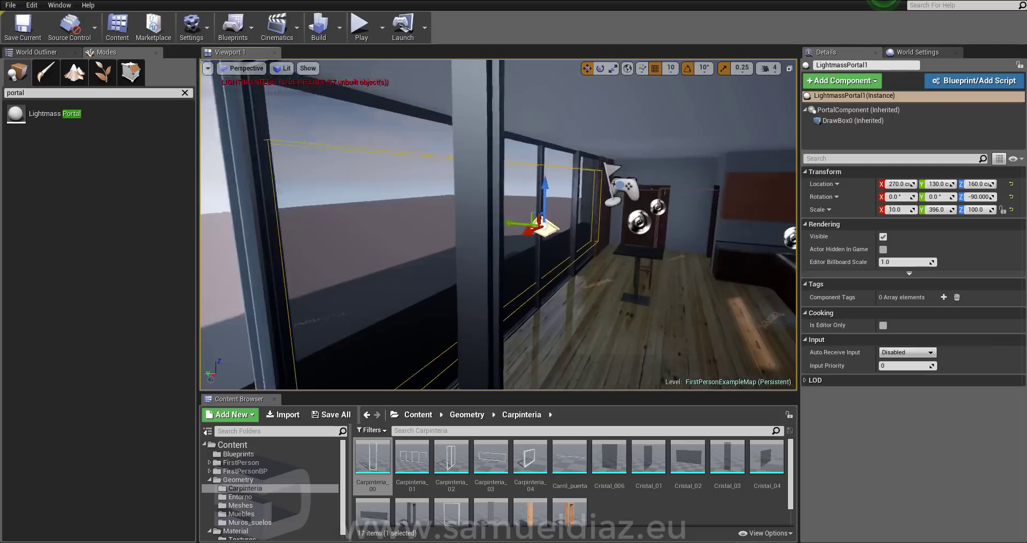
drag(534, 183, 534, 166)
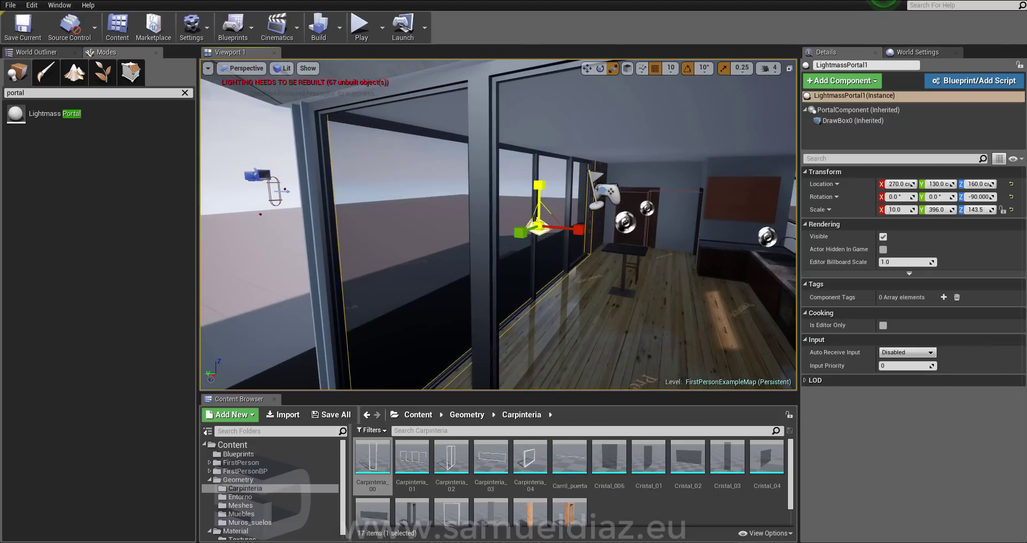
right_drag(553, 245, 533, 243)
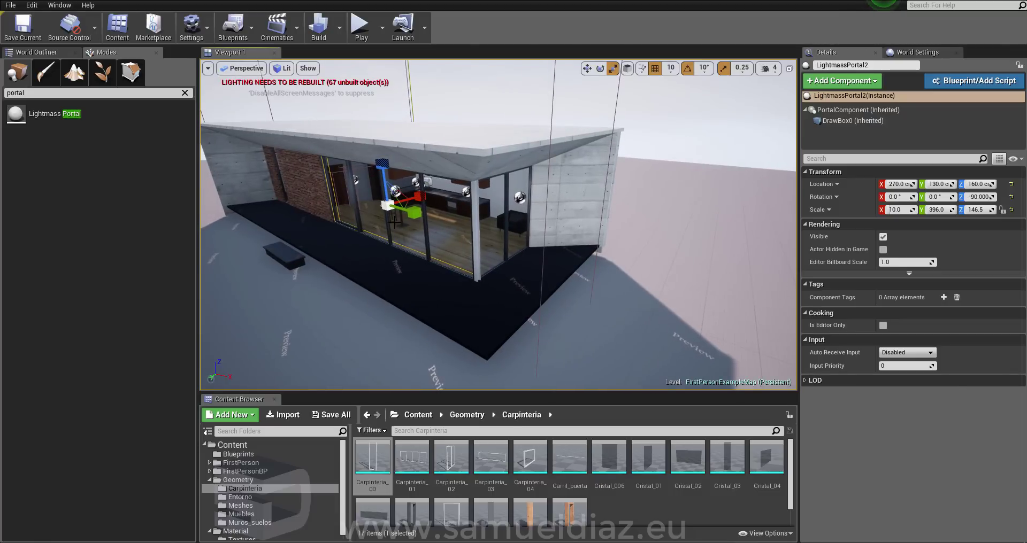
- Rotate LightmassPortal2 to 180° about its vertical axis
key(e)
drag(395, 219, 389, 205)
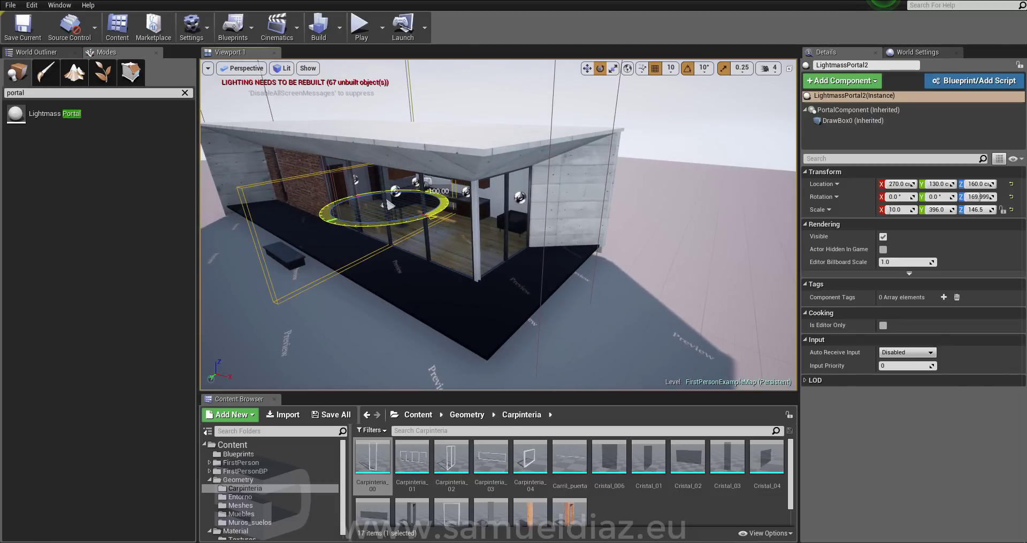
drag(389, 204, 413, 199)
- Set Scale Snap to 10 and narrow the portal's Y scale to 180
key(r)
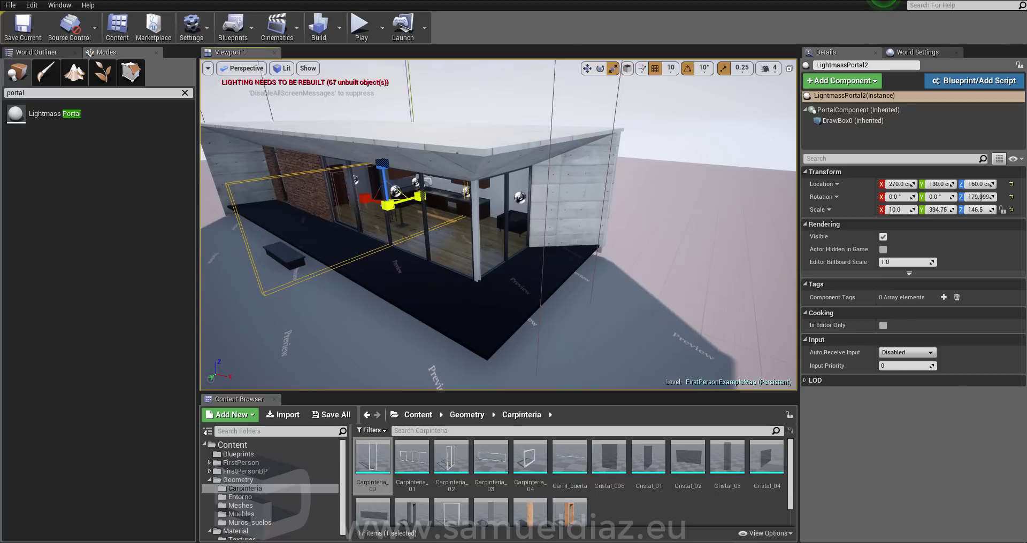
click(743, 68)
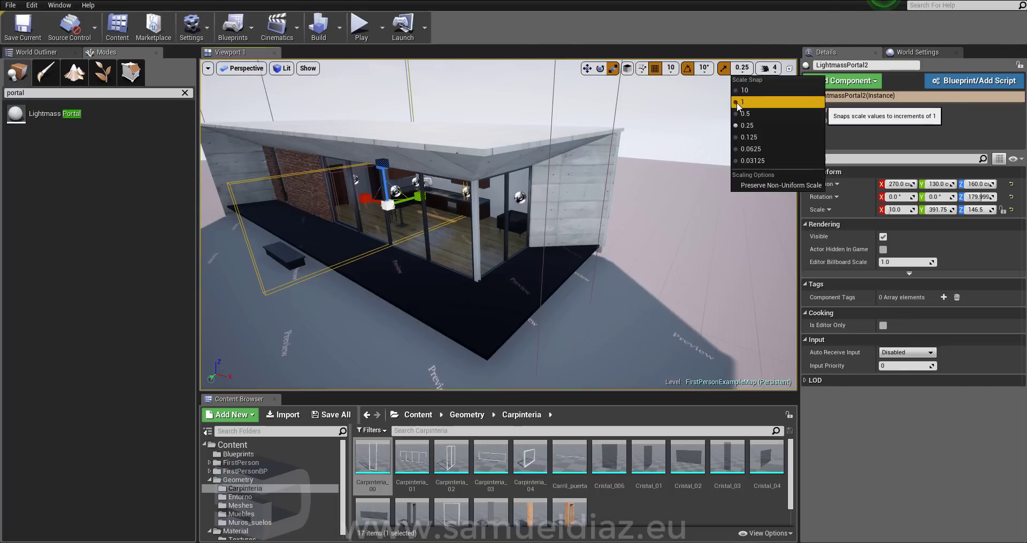
click(752, 102)
drag(421, 198, 417, 198)
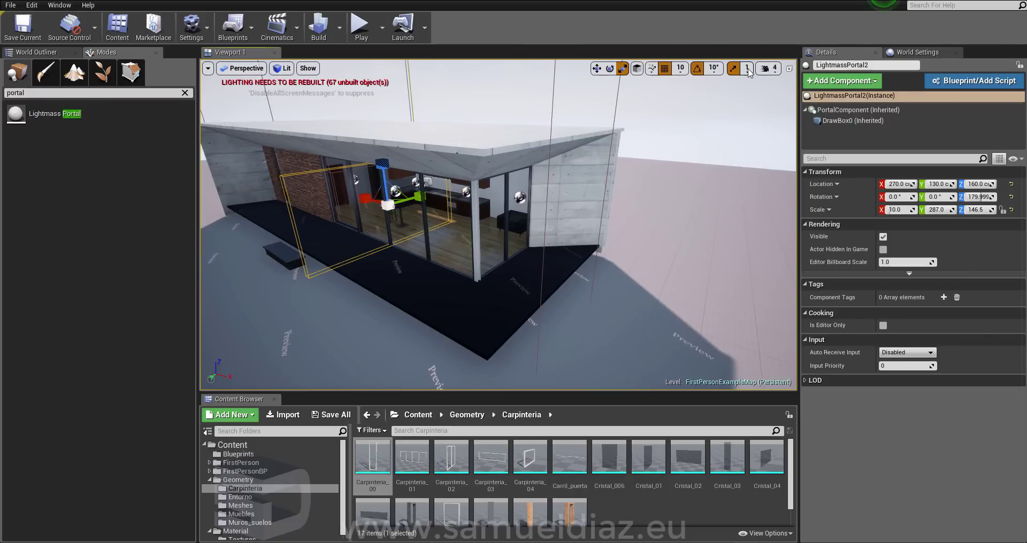
click(747, 68)
click(751, 90)
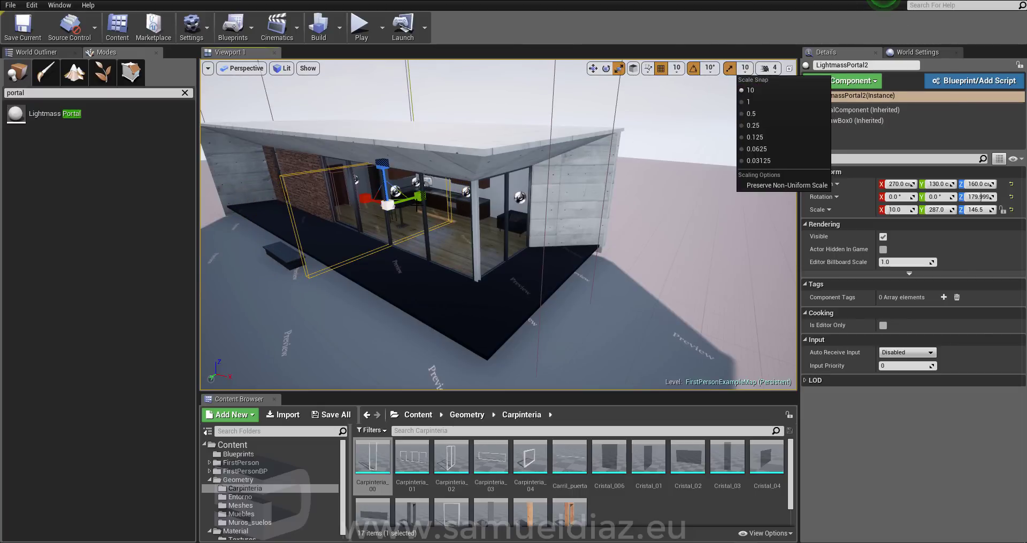
click(417, 204)
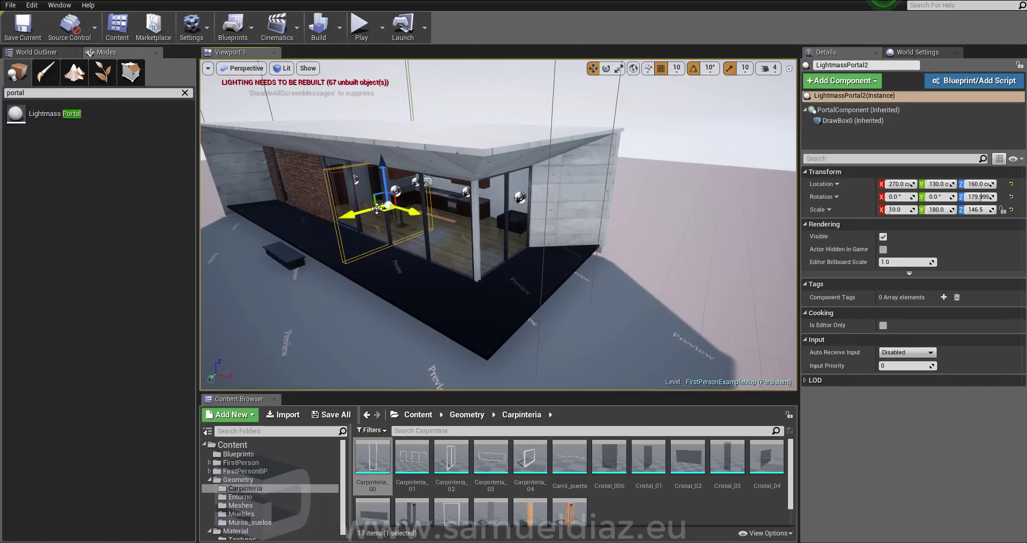
- Move the portal onto the corner window at 660, -40, 160
drag(377, 208, 511, 220)
key(f)
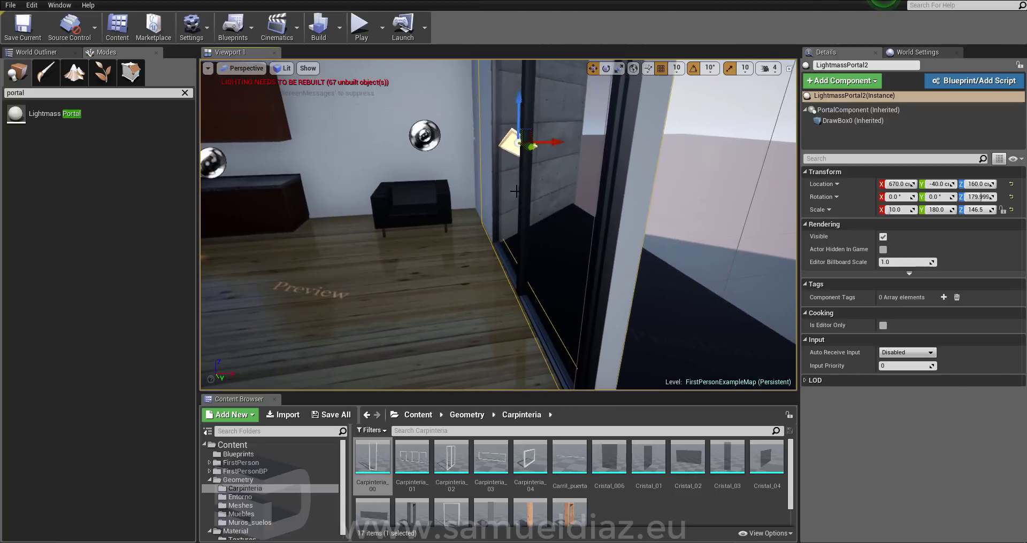
drag(543, 143, 535, 144)
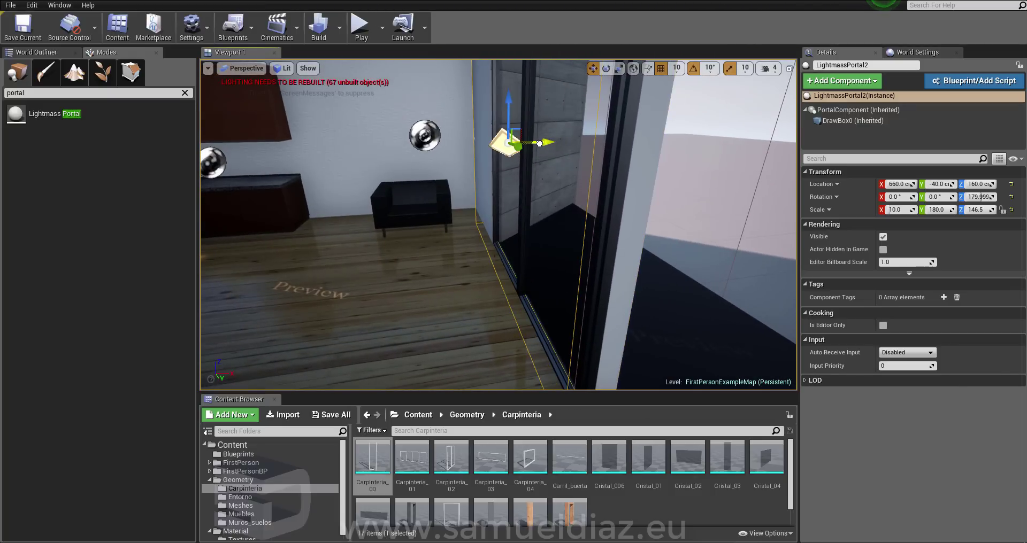
right_drag(539, 143, 539, 143)
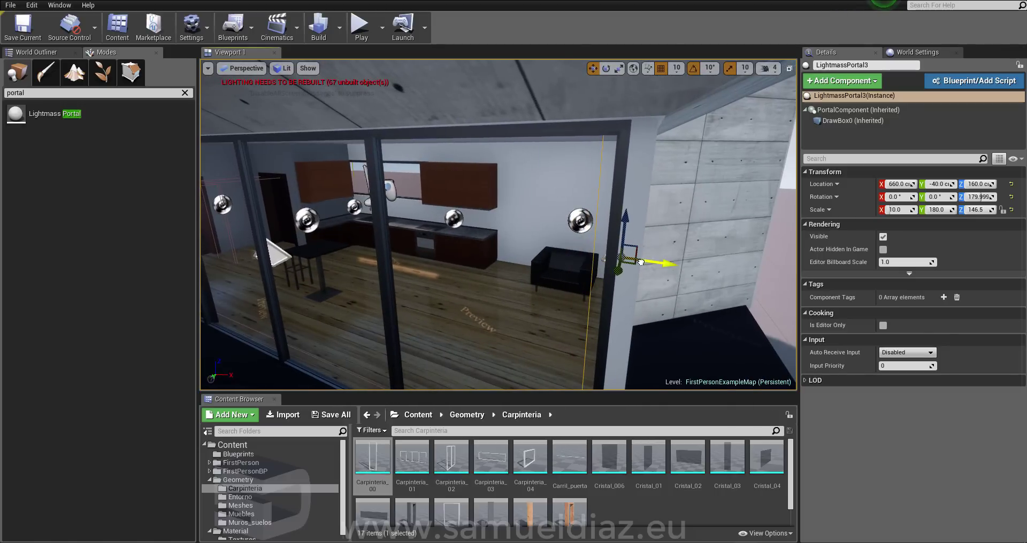
- Move LightmassPortal3 toward the sink window and rotate it 90° to face it
mouse_move(636, 246)
mouse_down()
mouse_move(379, 174)
mouse_move(407, 193)
mouse_up()
mouse_move(406, 192)
right_down()
mouse_move(478, 235)
mouse_move(518, 289)
right_up()
key(e)
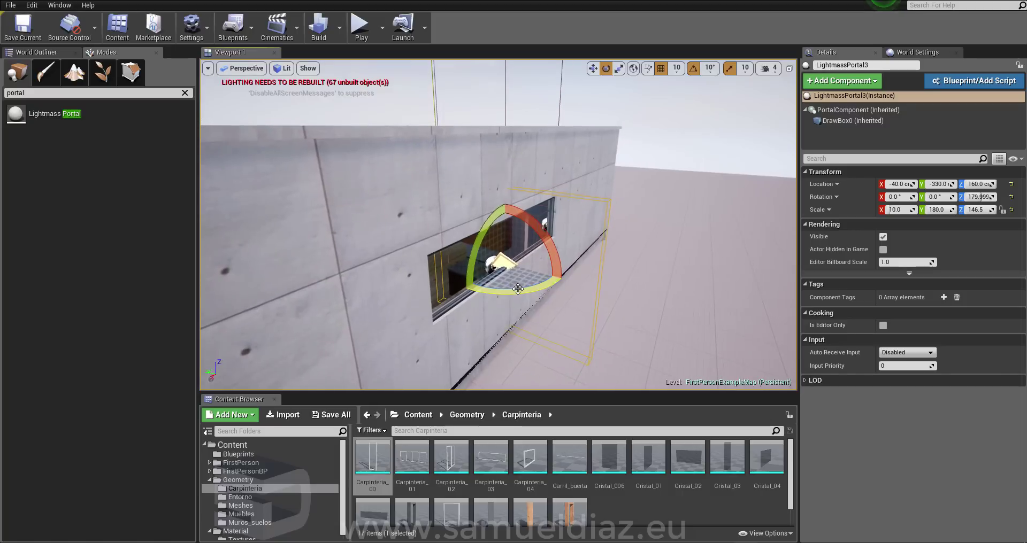
drag(518, 289, 517, 288)
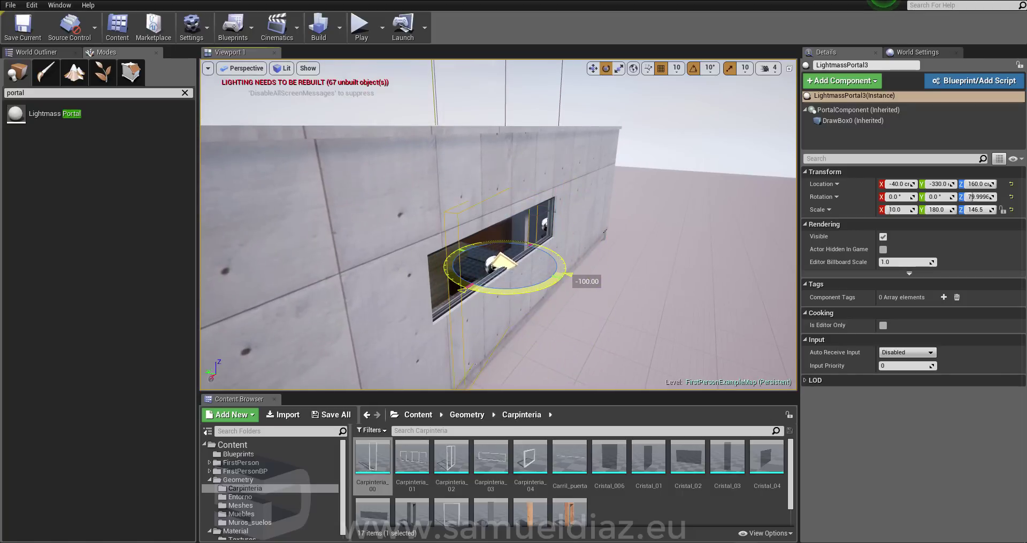
drag(517, 289, 492, 275)
- Shift the portal toward the sink window and raise it to Z 200
key(w)
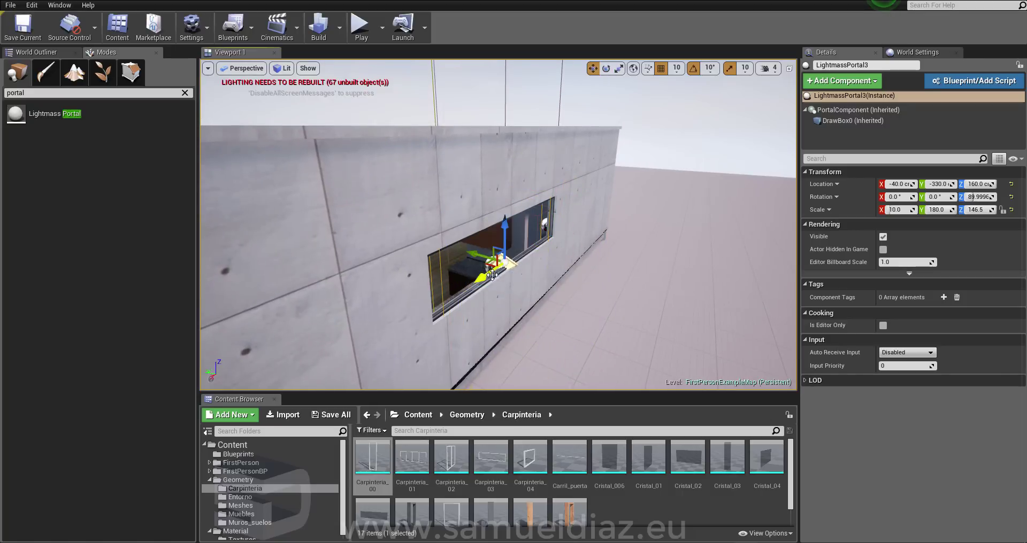
right_drag(471, 257, 482, 267)
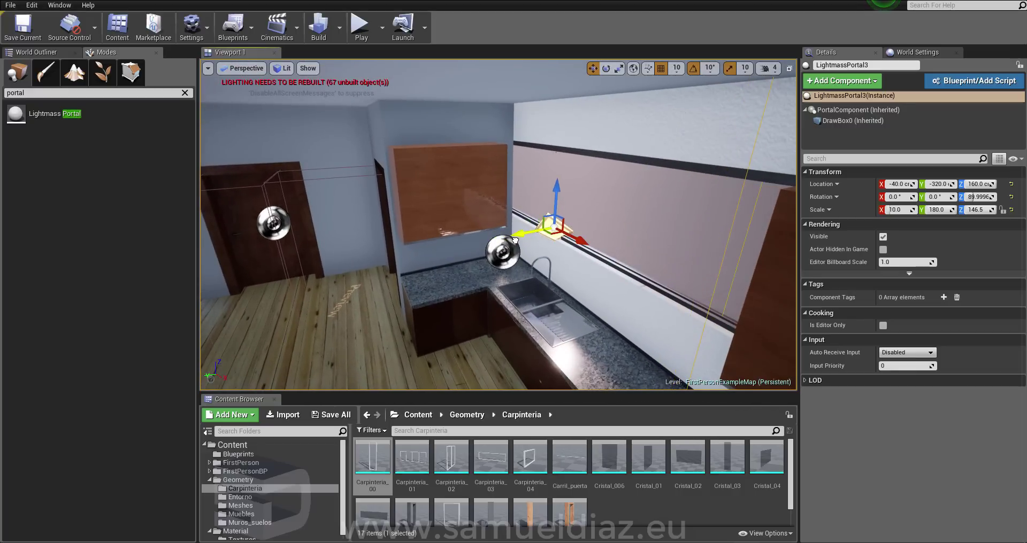
drag(499, 240, 517, 241)
mouse_move(529, 263)
right_down()
mouse_move(528, 293)
mouse_move(470, 161)
right_up()
key(e)
key(r)
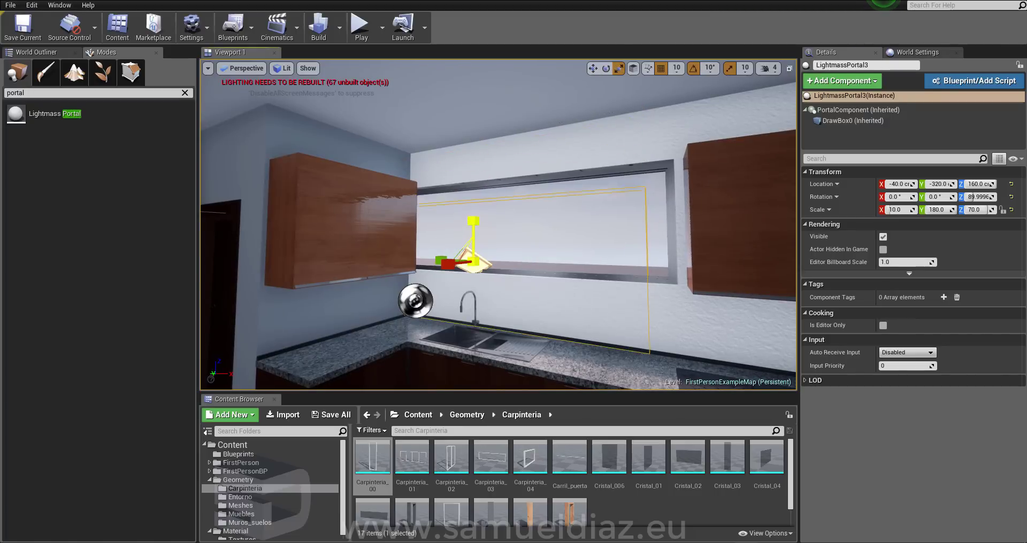
drag(476, 231, 484, 195)
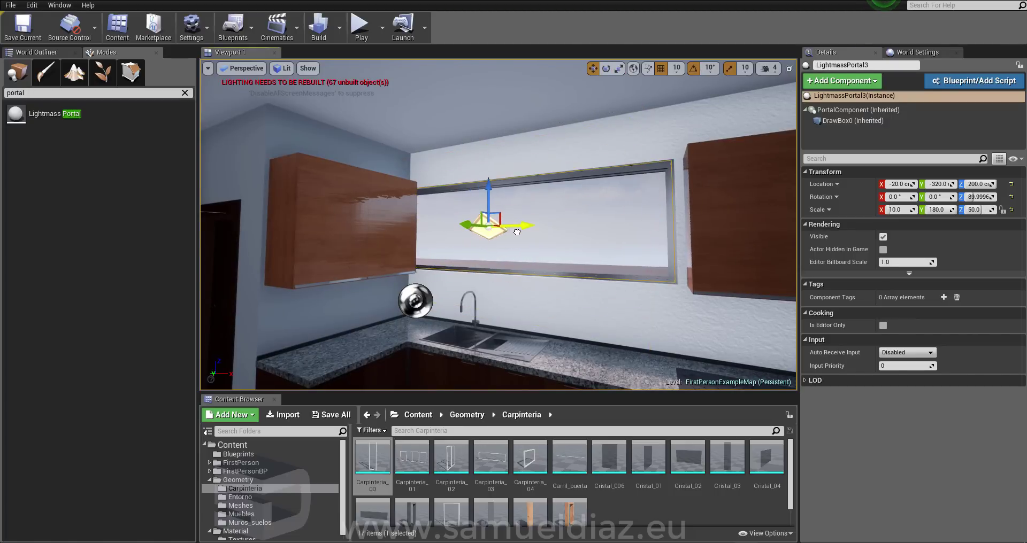
- Align the portal into the window opening along X and scale it to 10×220×50
right_drag(516, 232, 503, 225)
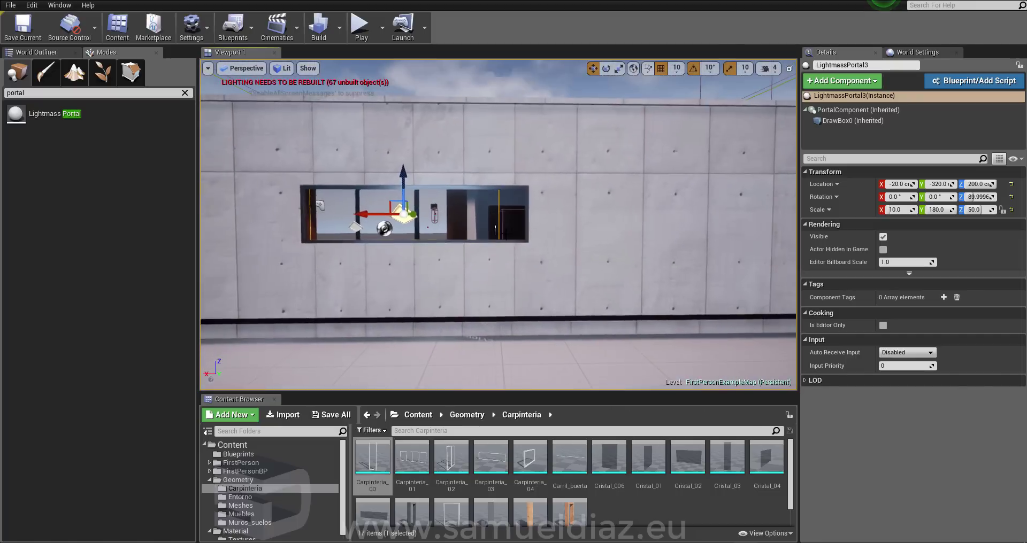
drag(380, 214, 400, 214)
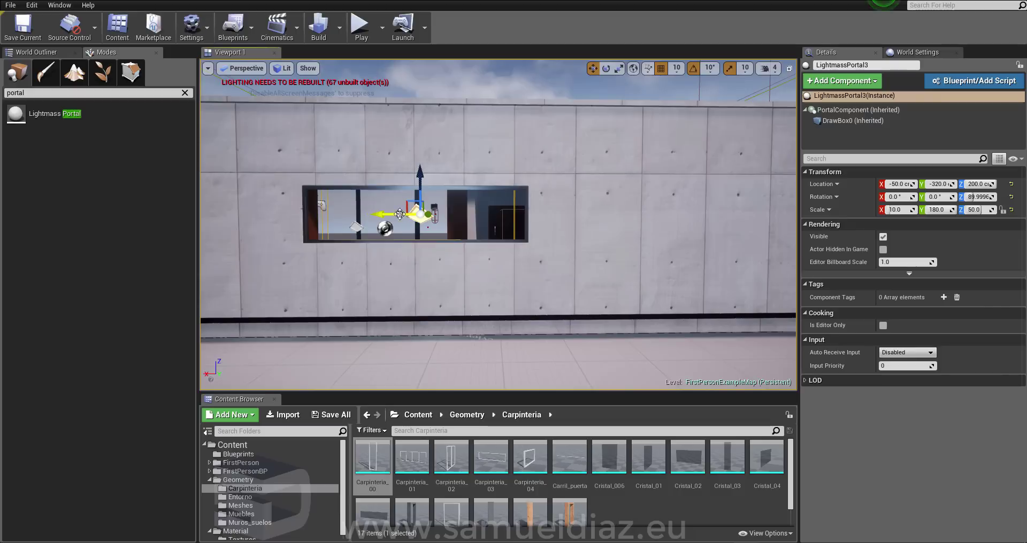
key(r)
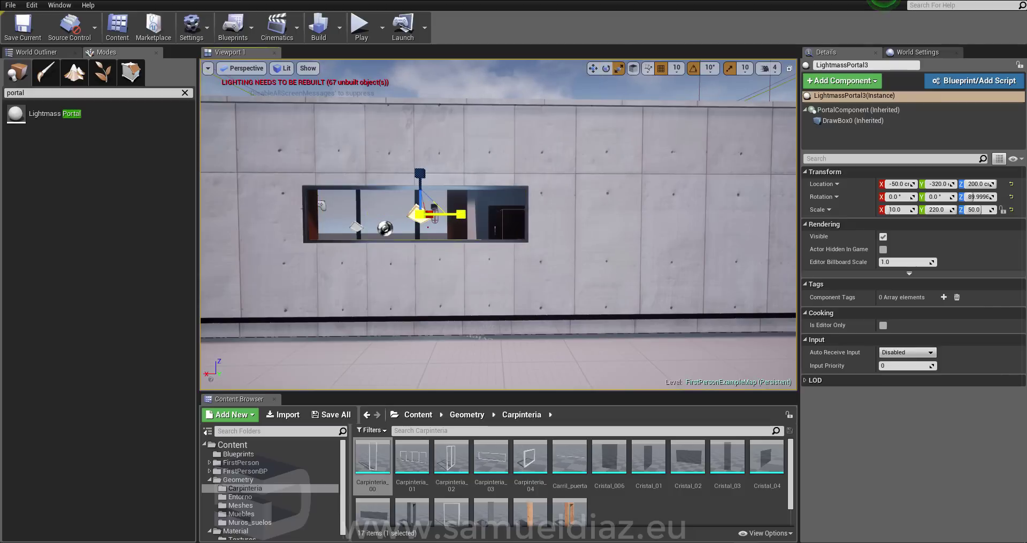
right_drag(498, 225, 482, 225)
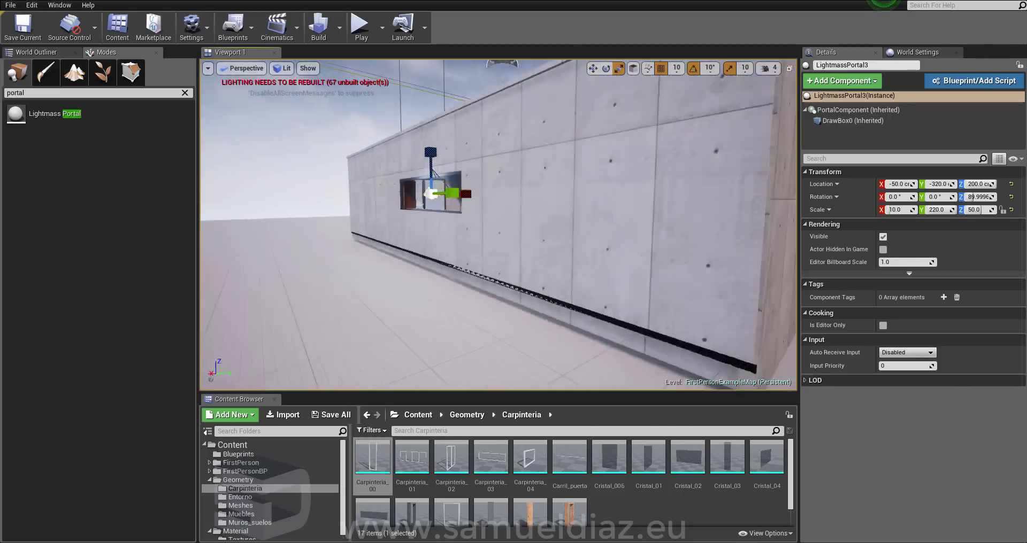
right_drag(252, 203, 247, 204)
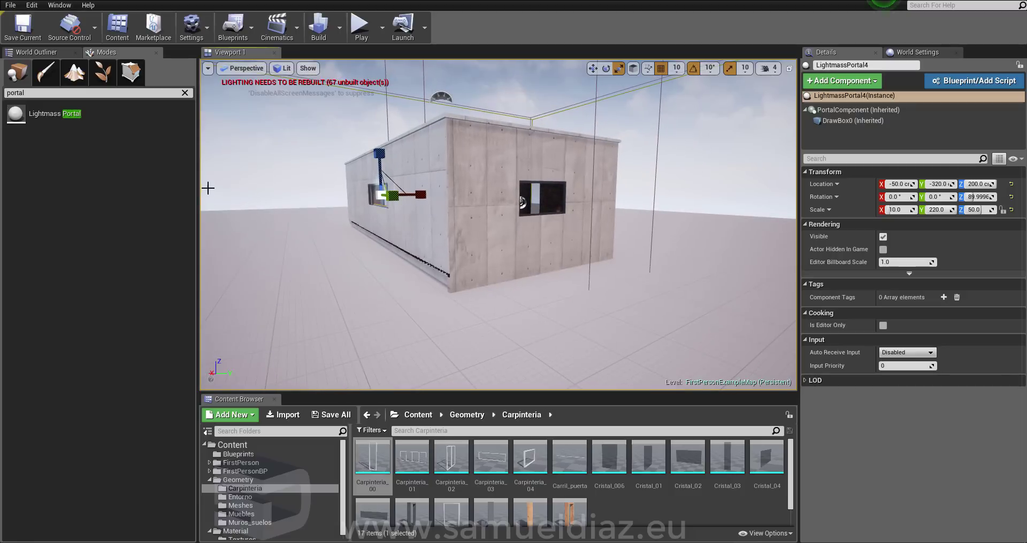
- Move LightmassPortal4 to the building's end wall and turn it to face the window
key(e)
key(w)
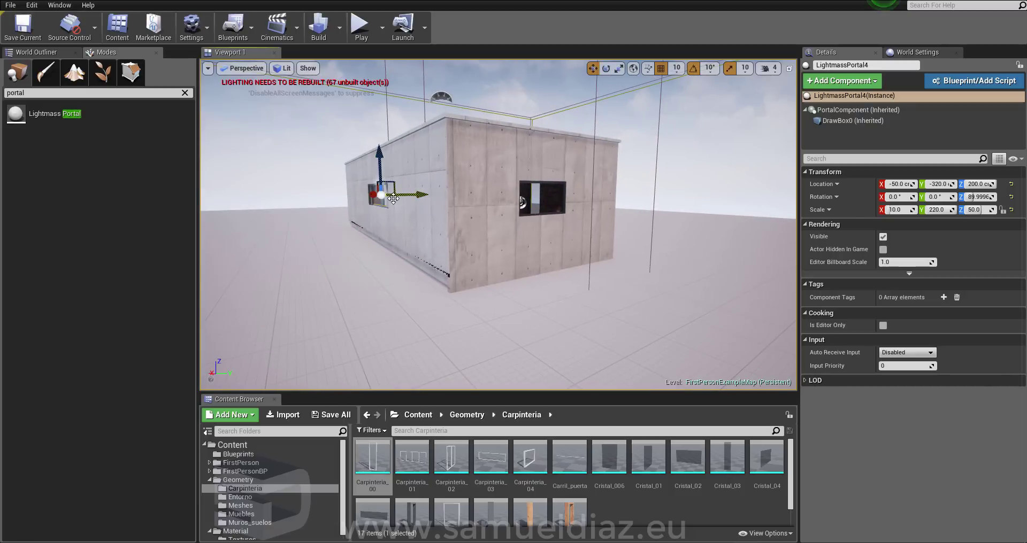
shift+drag(398, 196, 589, 171)
key(f)
key(e)
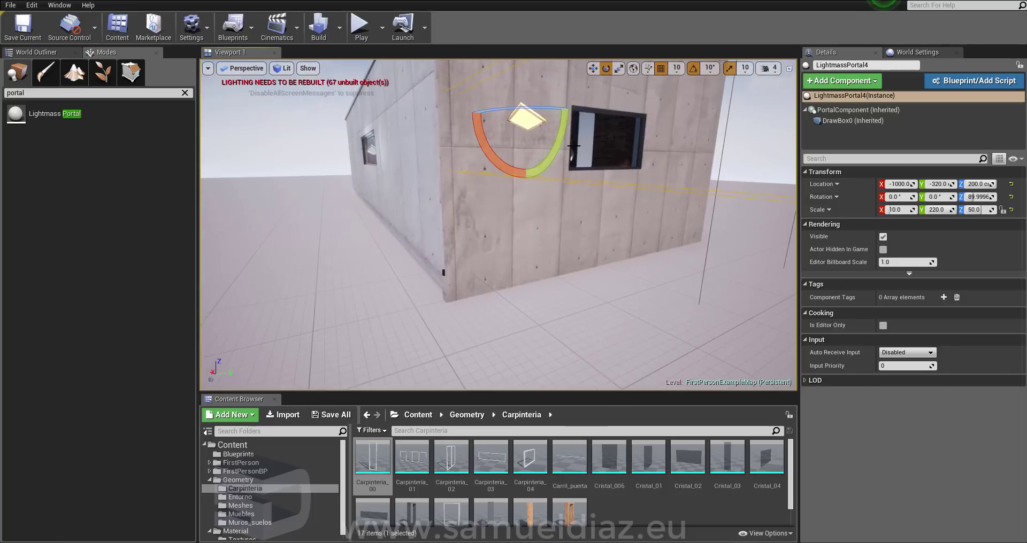
drag(514, 110, 460, 114)
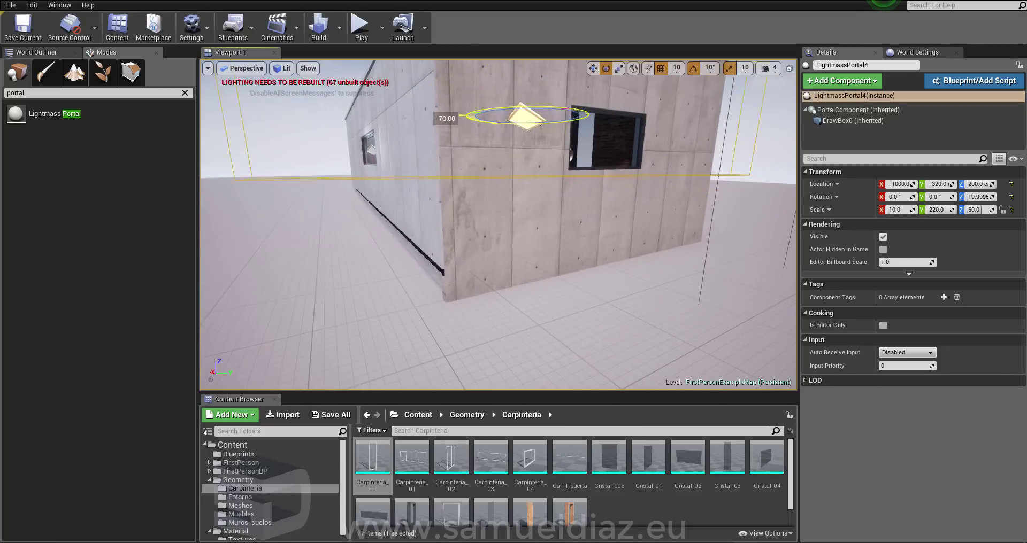
right_drag(479, 139, 479, 139)
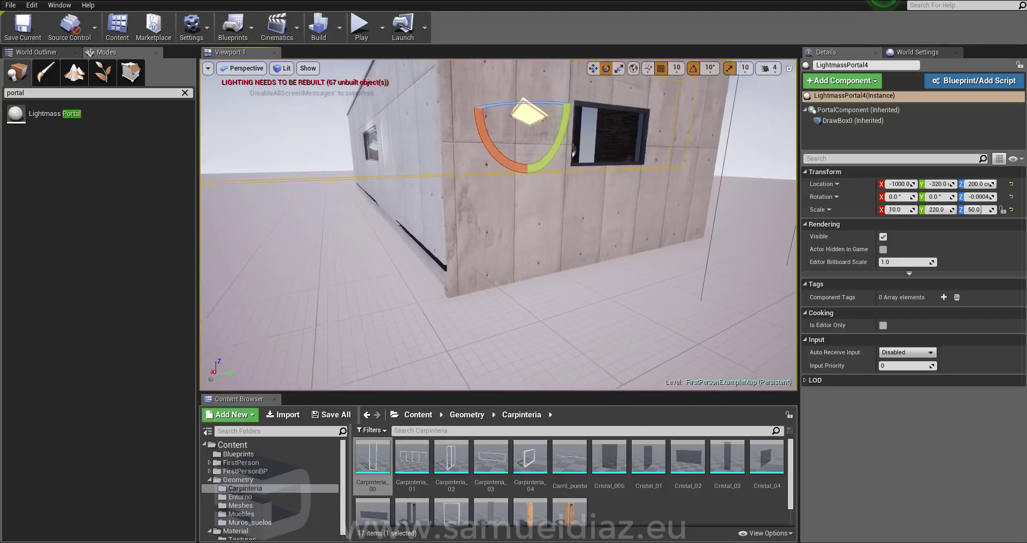
- Seat the portal in the end-wall window at Y -10 and scale Y down to 90
key(w)
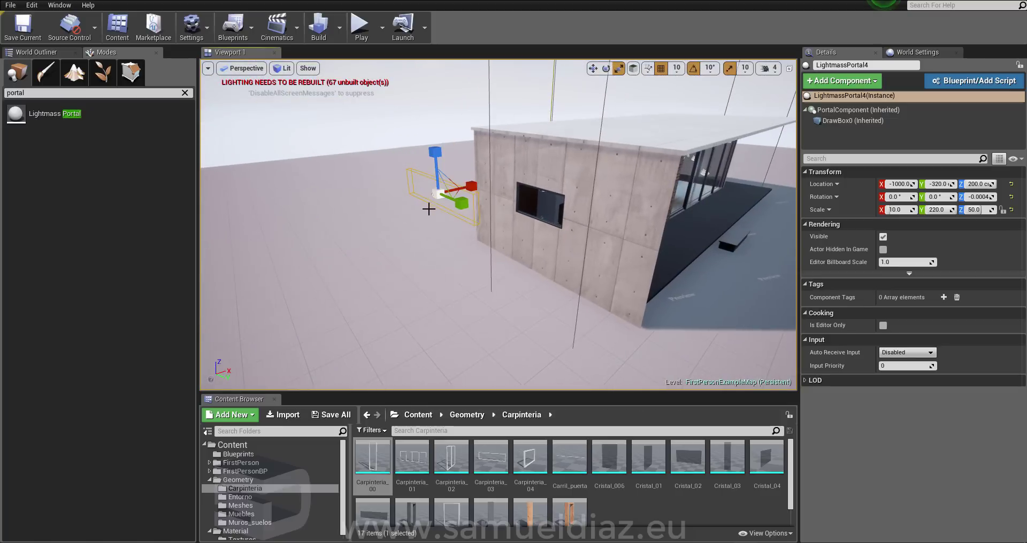
drag(455, 194, 573, 213)
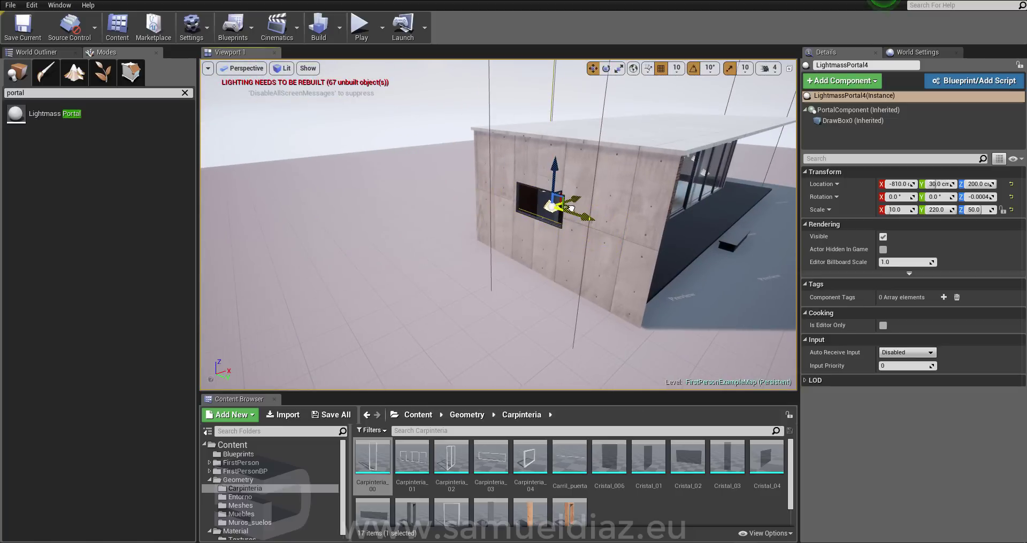
right_drag(571, 209, 571, 208)
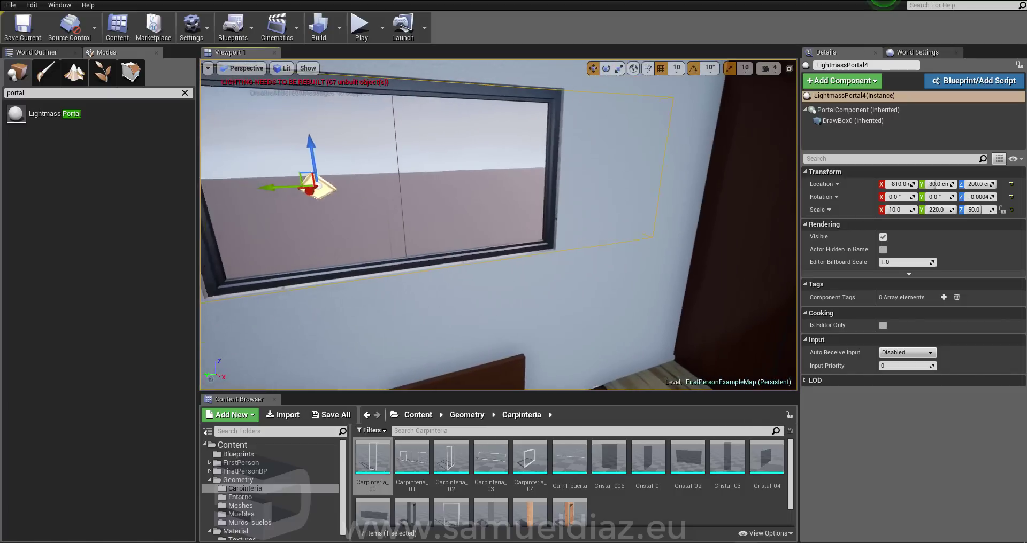
right_drag(639, 231, 640, 231)
key(e)
key(r)
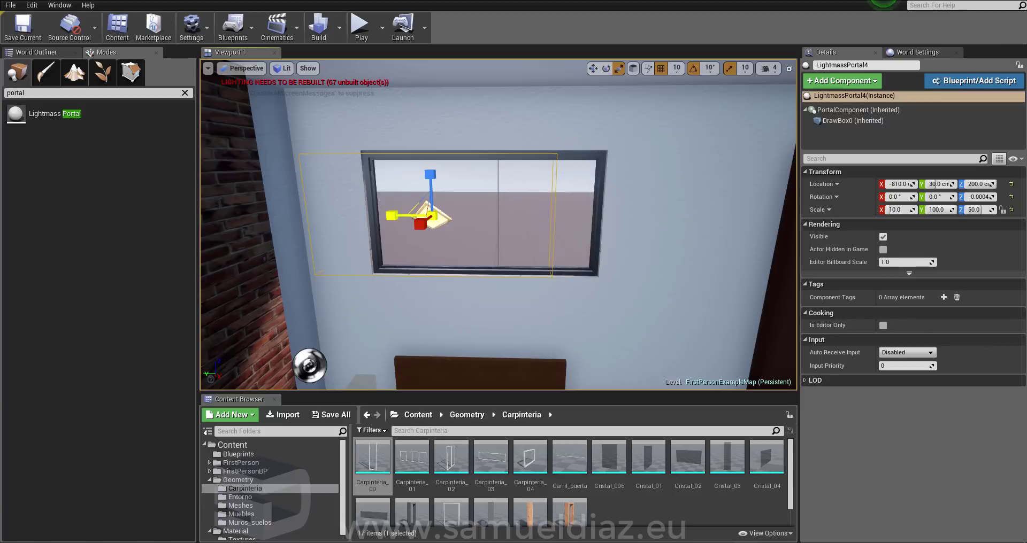
drag(408, 217, 442, 216)
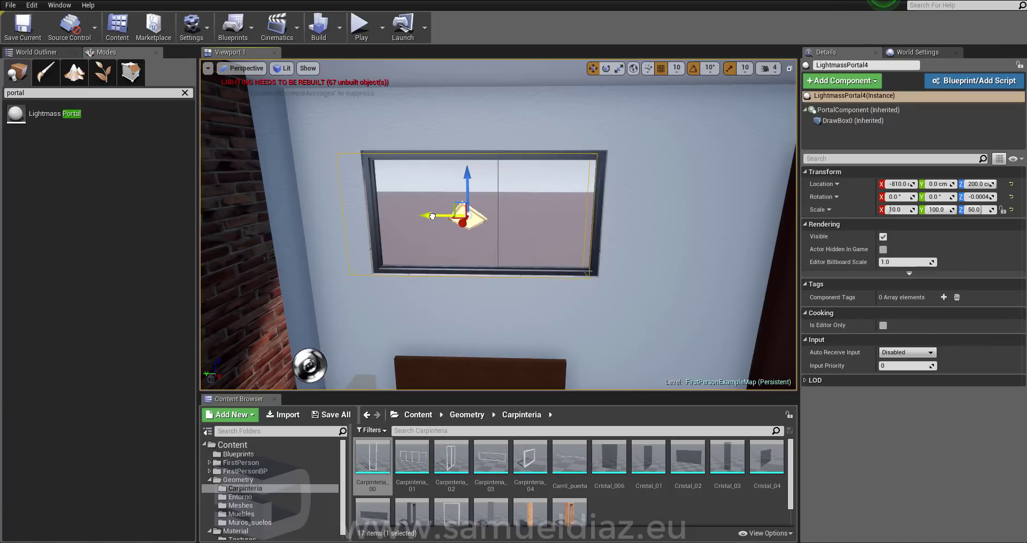
key(e)
key(r)
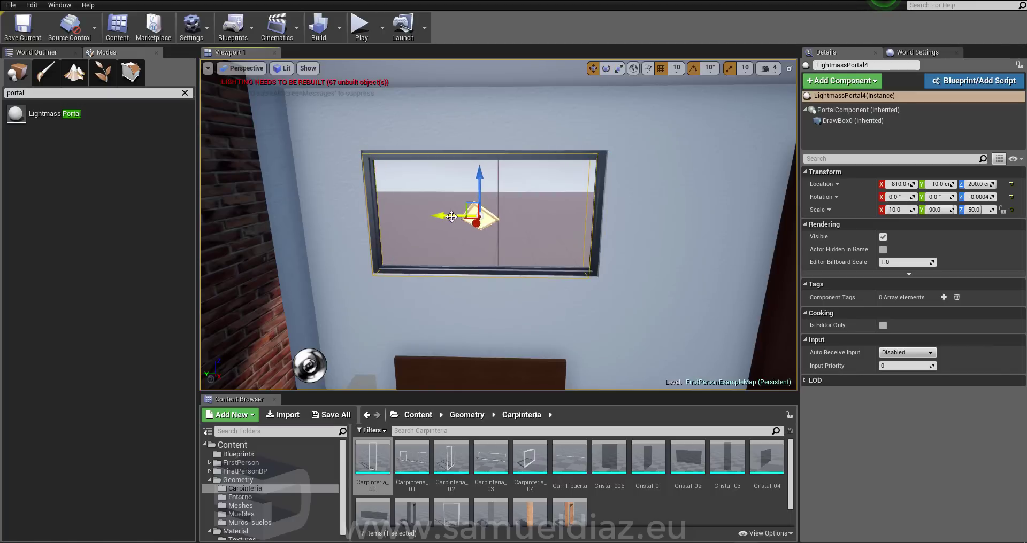
right_drag(454, 215, 443, 216)
- Rotate LightmassPortal5 -90° and move it onto the brick-wall opening
key(e)
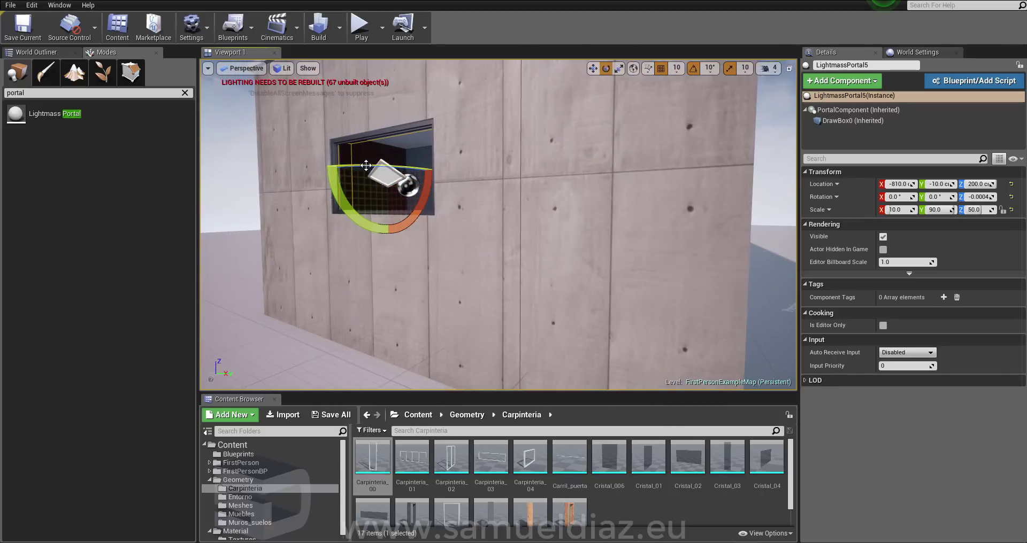
drag(366, 165, 353, 166)
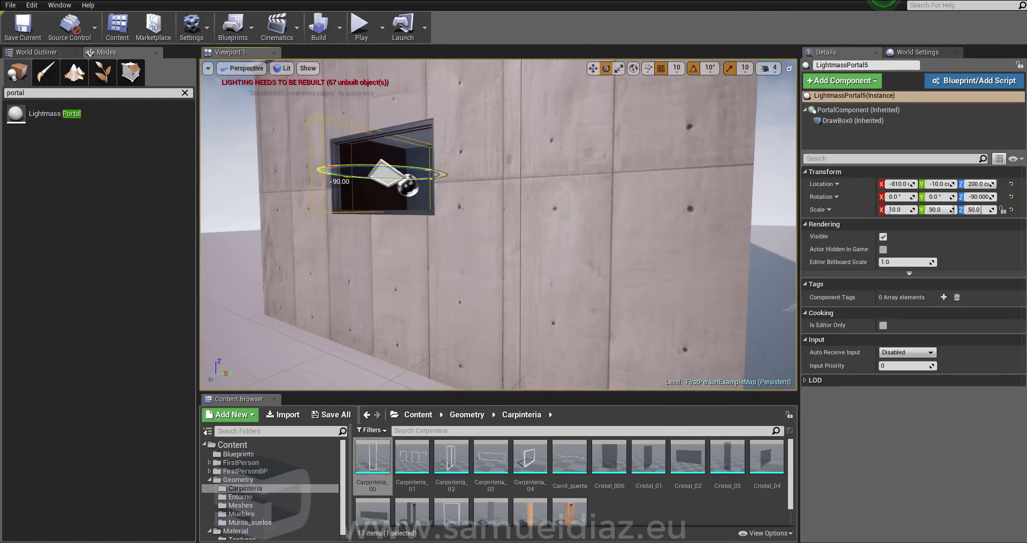
right_drag(366, 164, 366, 163)
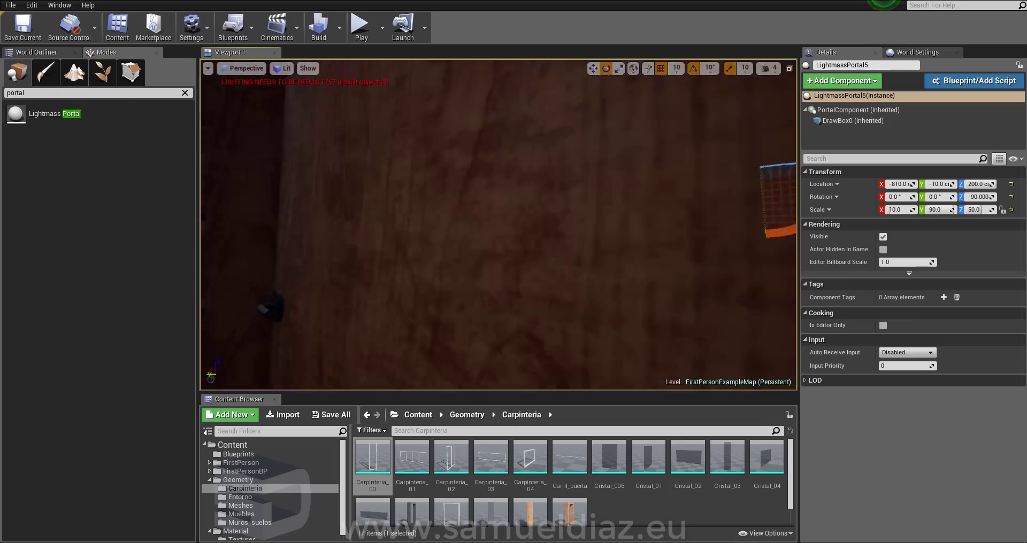
right_drag(510, 200, 510, 201)
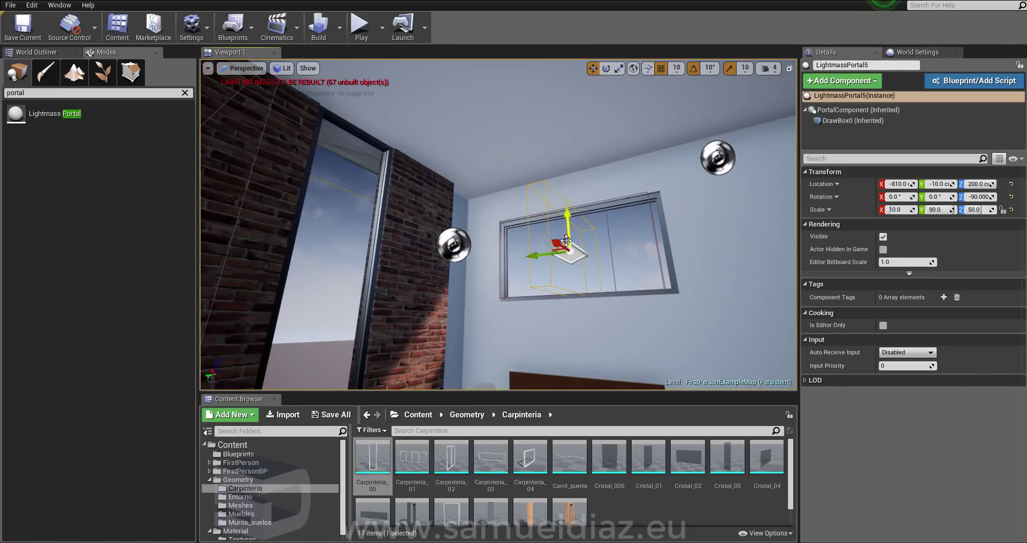
mouse_move(565, 239)
mouse_down()
mouse_move(402, 289)
mouse_move(348, 285)
mouse_up()
right_drag(349, 285, 348, 286)
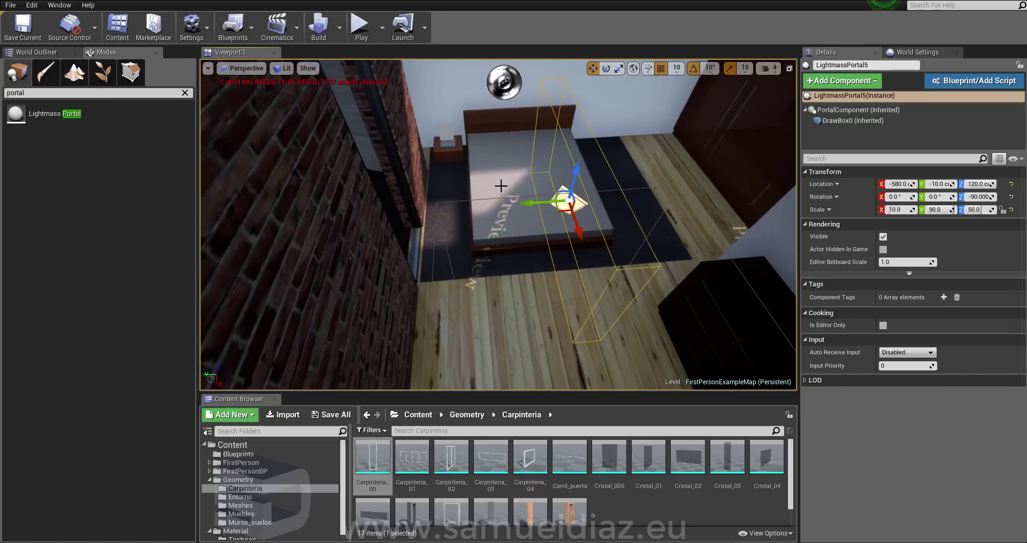
drag(535, 201, 349, 212)
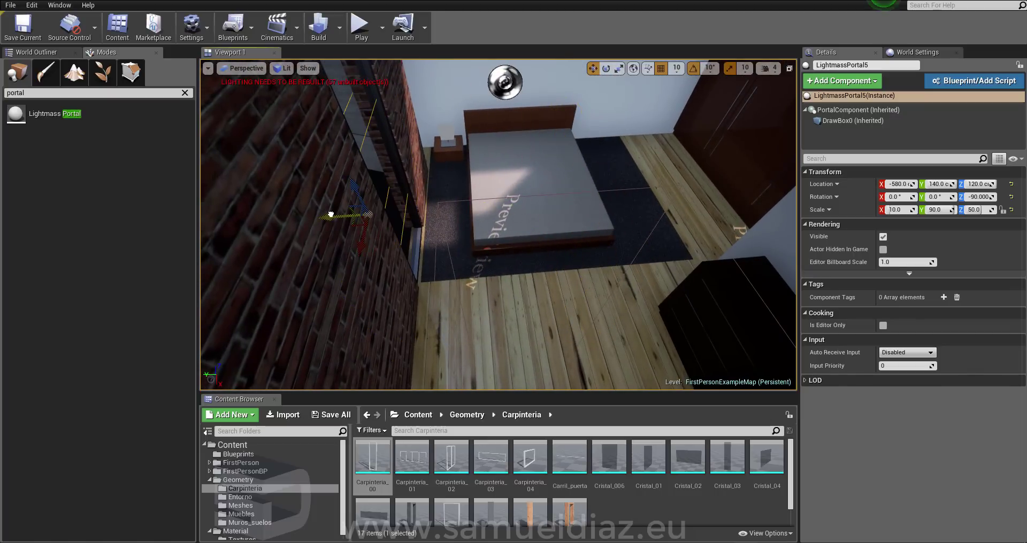
right_drag(340, 215, 340, 214)
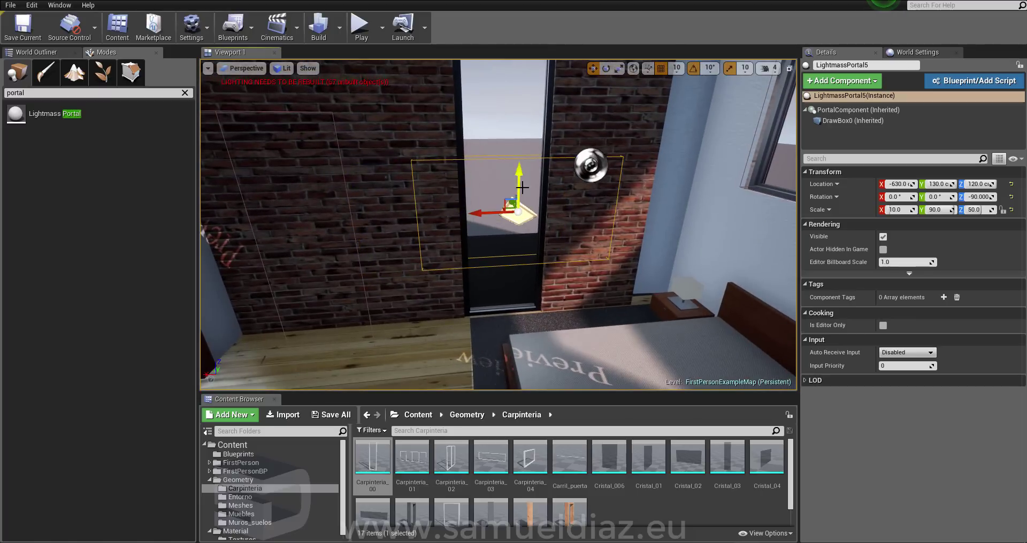
- Scale the portal taller and narrower, to 40 wide and 150 high, to cover the opening
key(r)
drag(519, 172, 518, 128)
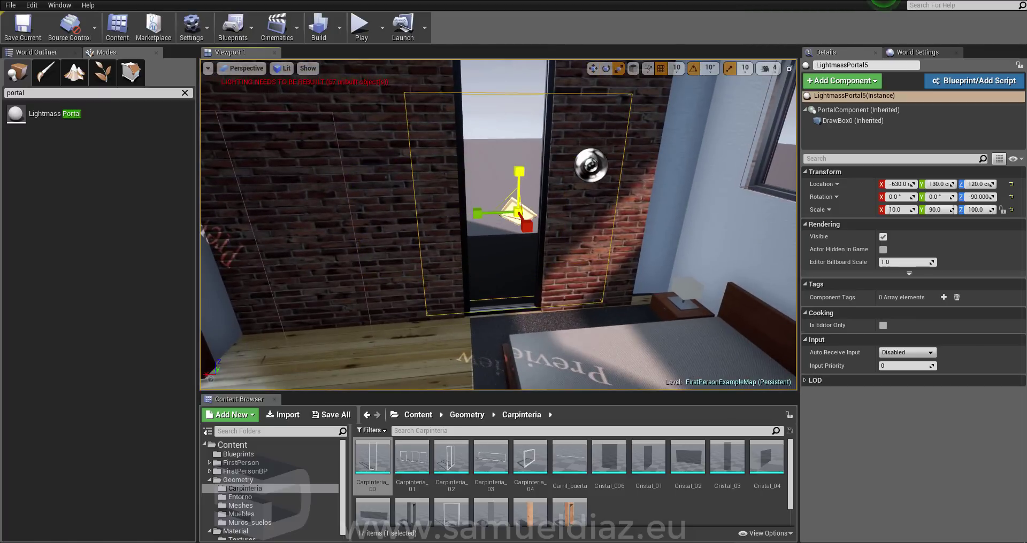
right_drag(497, 224, 497, 257)
key(f)
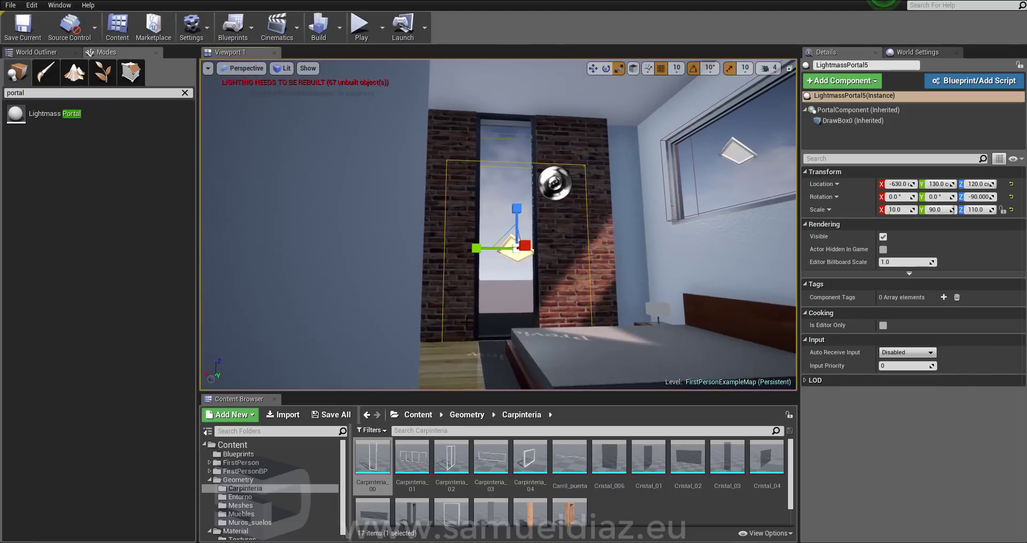
key(w)
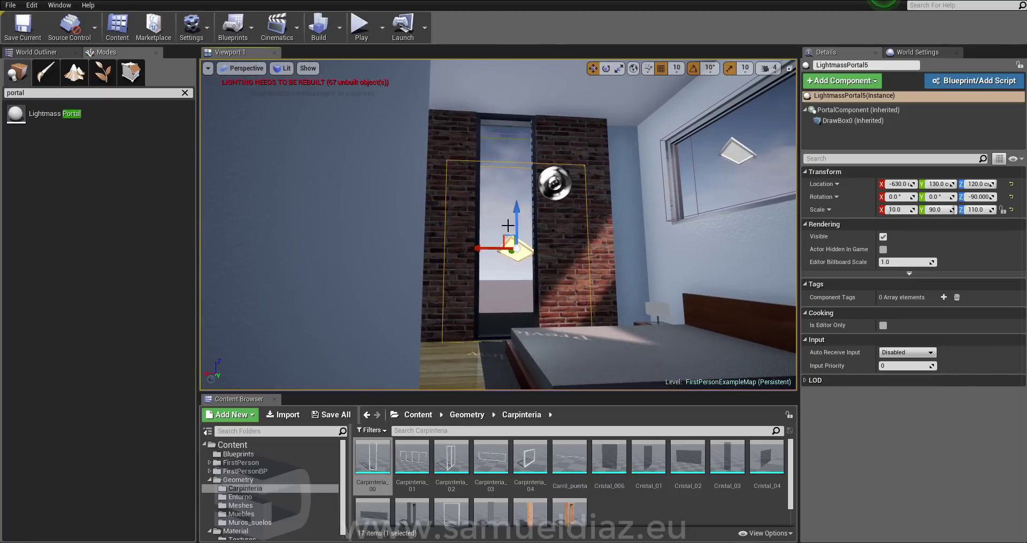
drag(516, 218, 516, 180)
key(r)
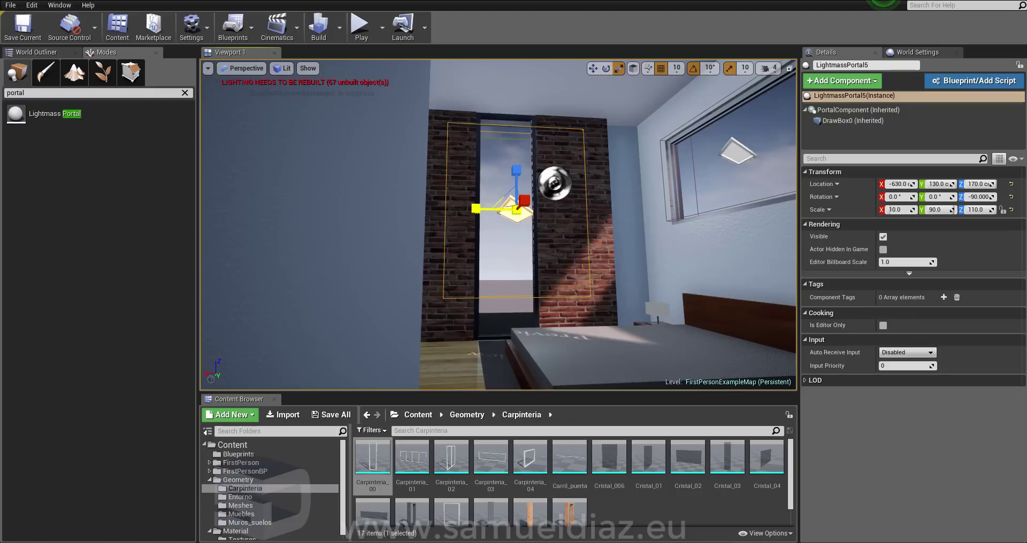
drag(475, 208, 476, 208)
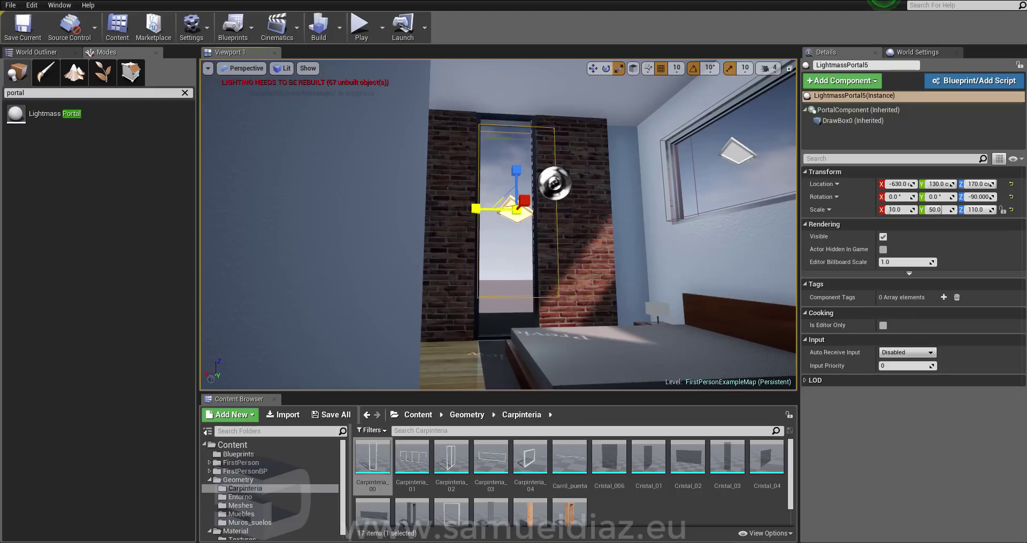
- Position the portal at X -620, Z 150 inside the tall glazed doorway
key(w)
drag(475, 209, 468, 209)
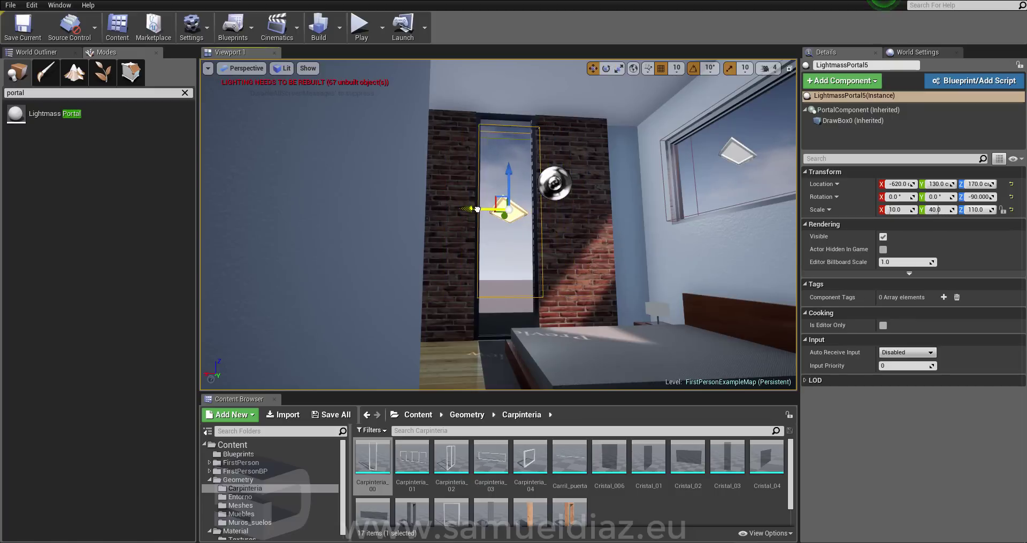
drag(511, 183, 515, 199)
key(e)
key(r)
key(w)
mouse_move(514, 199)
right_down()
mouse_move(481, 224)
mouse_move(542, 220)
right_up()
- Group LightmassPortal1–5 into a new, collapsed World Outliner folder named Portals
click(37, 52)
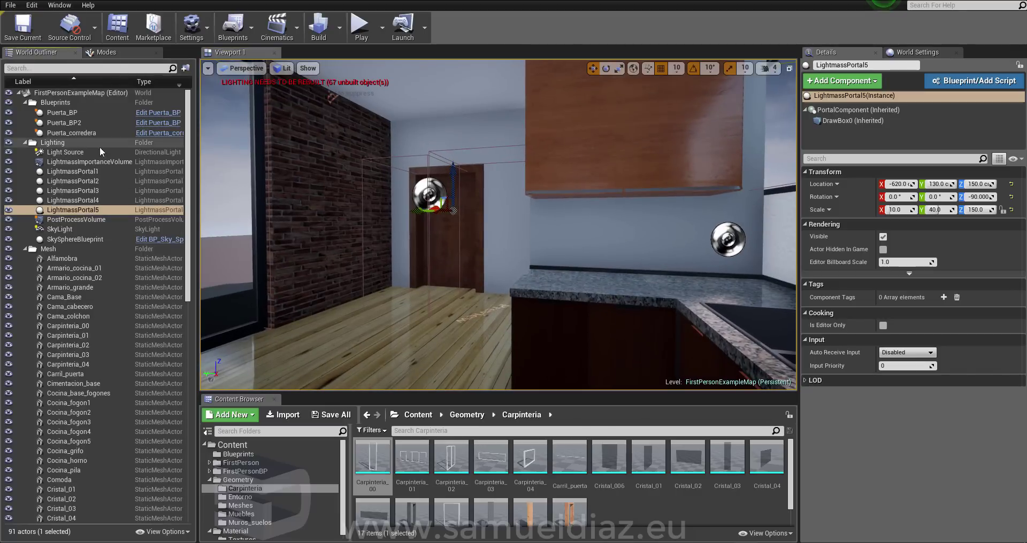
click(82, 171)
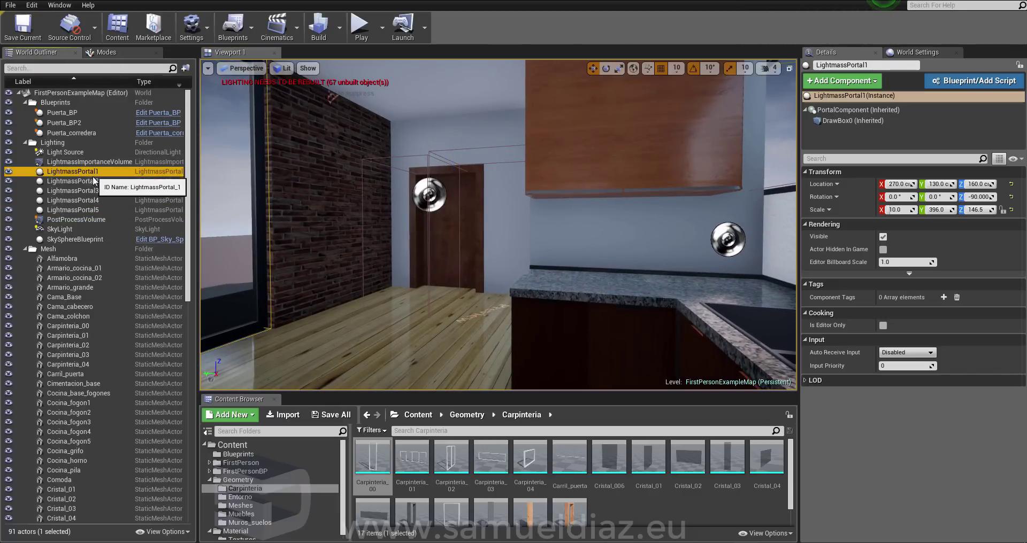
shift+click(85, 210)
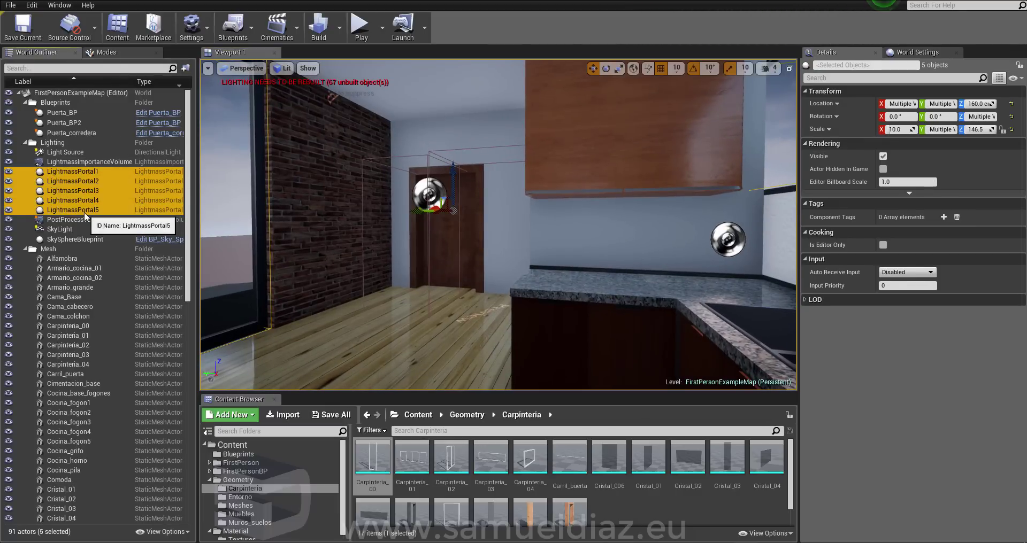
right_click(75, 186)
mouse_move(107, 376)
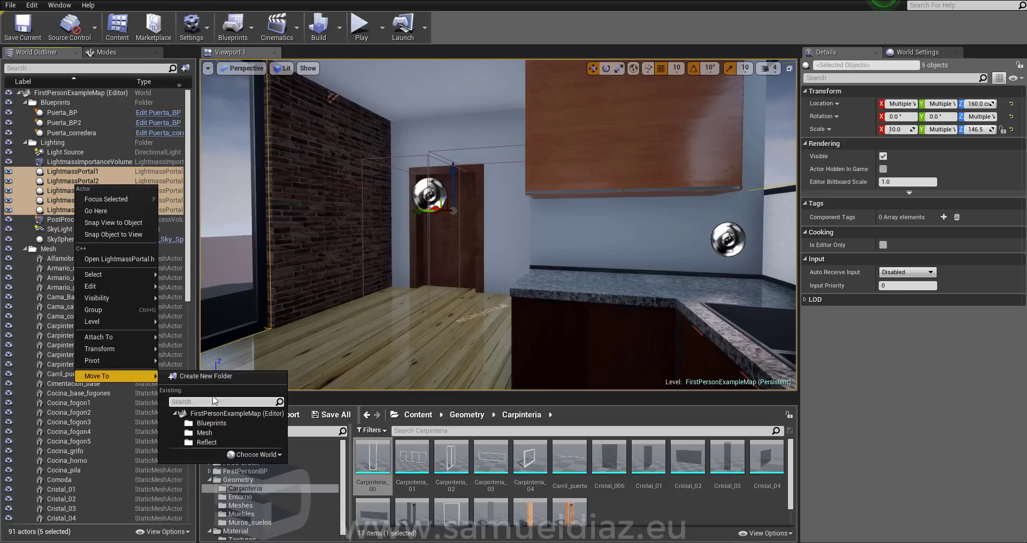
click(194, 377)
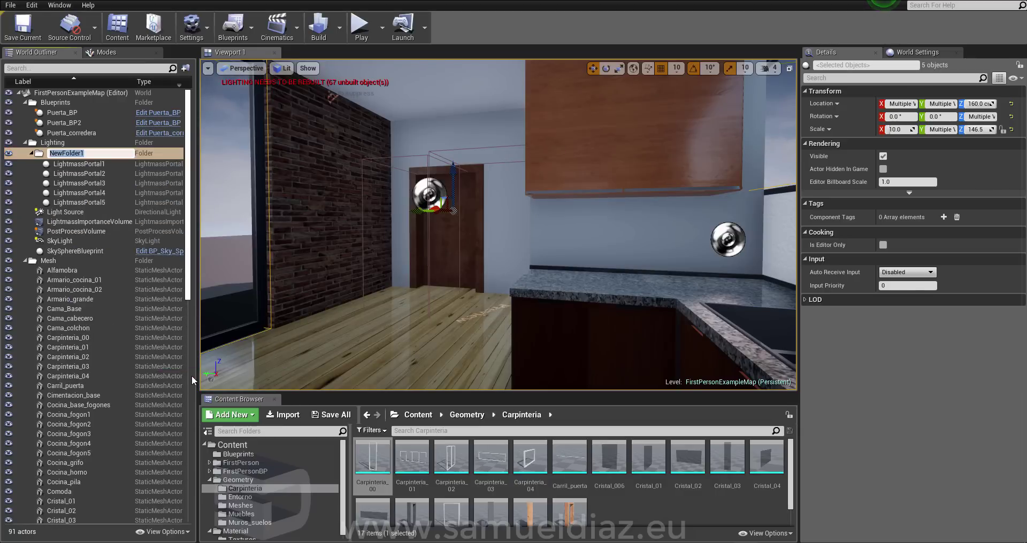
text(Portals)
key(Return)
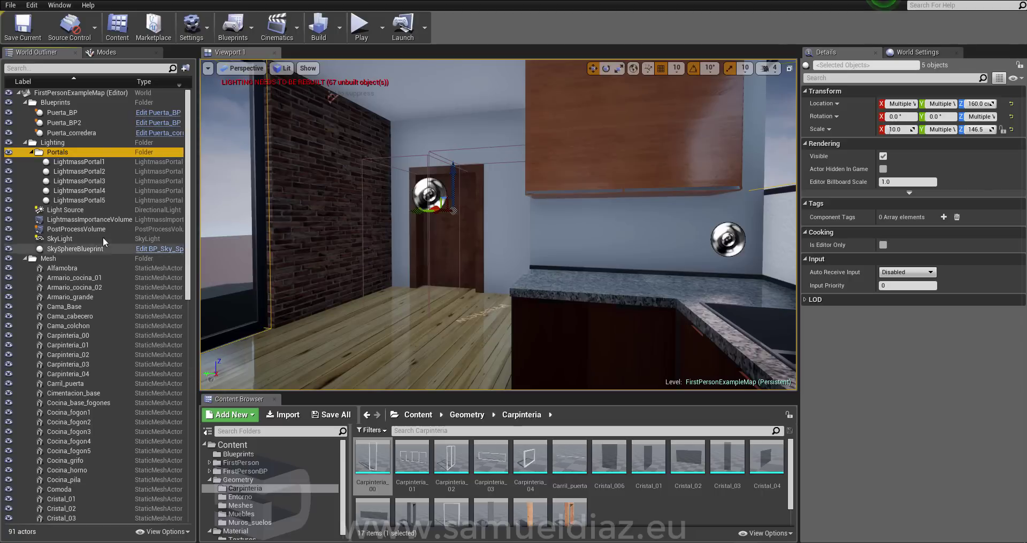
click(30, 153)
key(f)
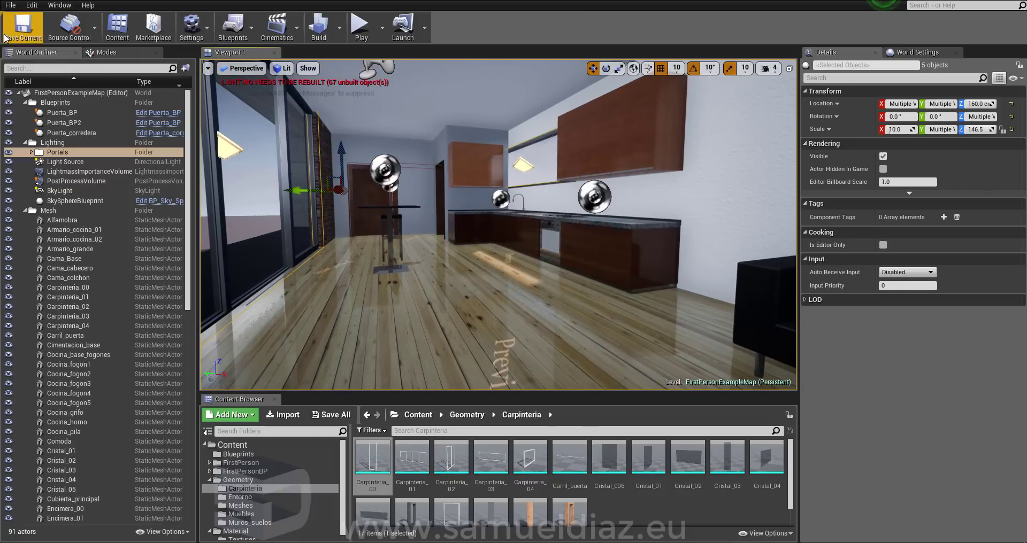
- Save the current map, then save all unsaved assets
click(5, 38)
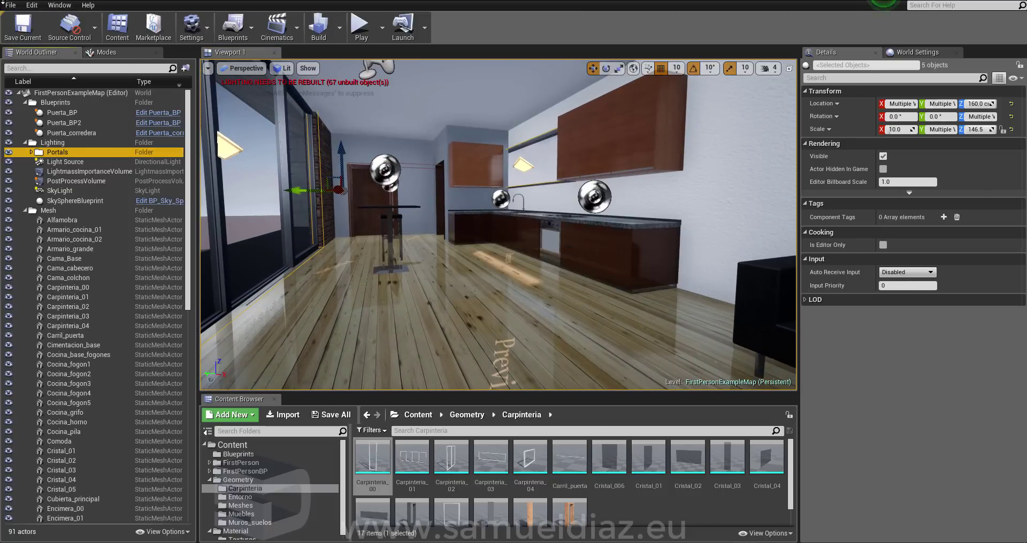
click(10, 5)
click(42, 97)
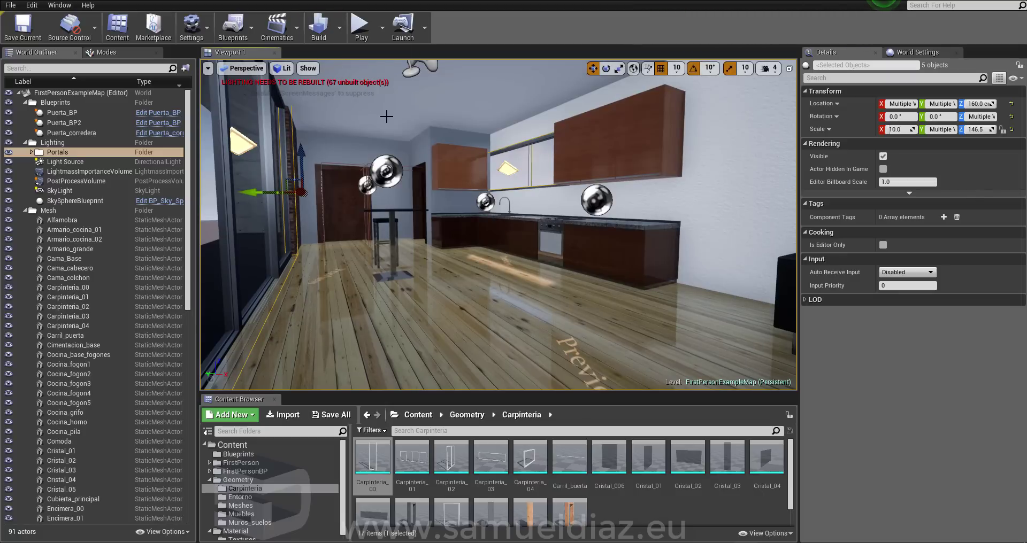
- Preview the Lightmap Density view mode, then switch the viewport back to Lit
click(283, 68)
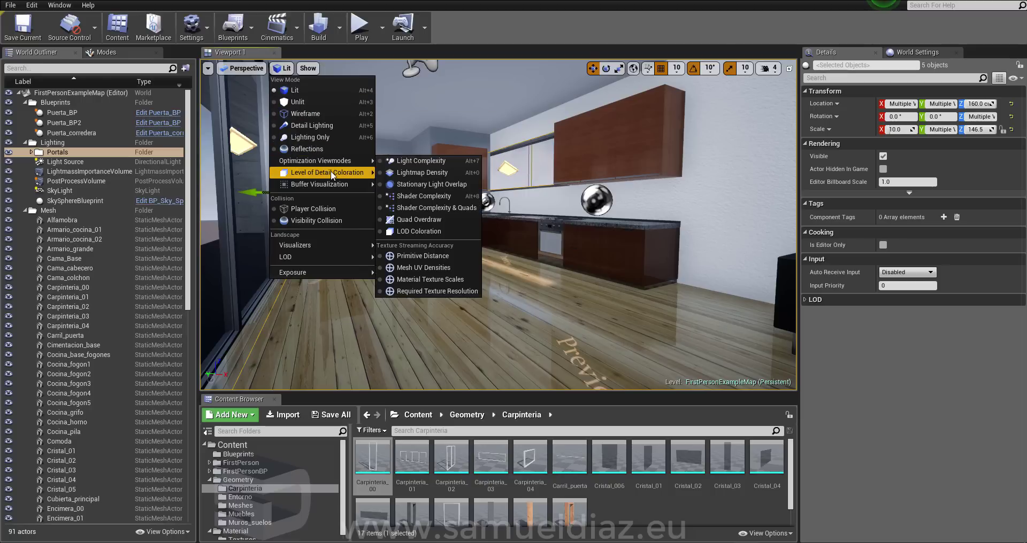
mouse_move(331, 172)
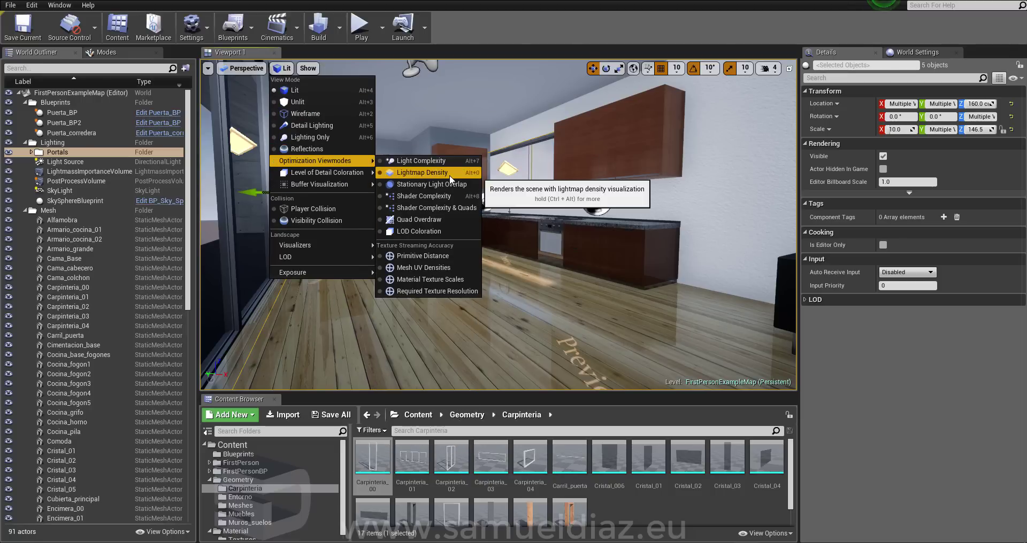
click(449, 175)
right_drag(449, 174, 374, 176)
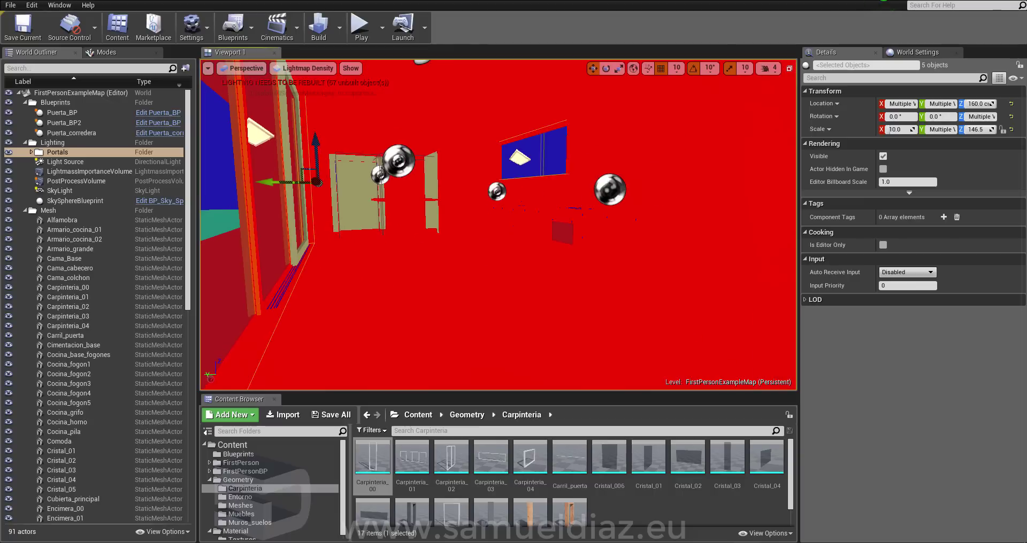
click(208, 68)
click(300, 68)
click(299, 68)
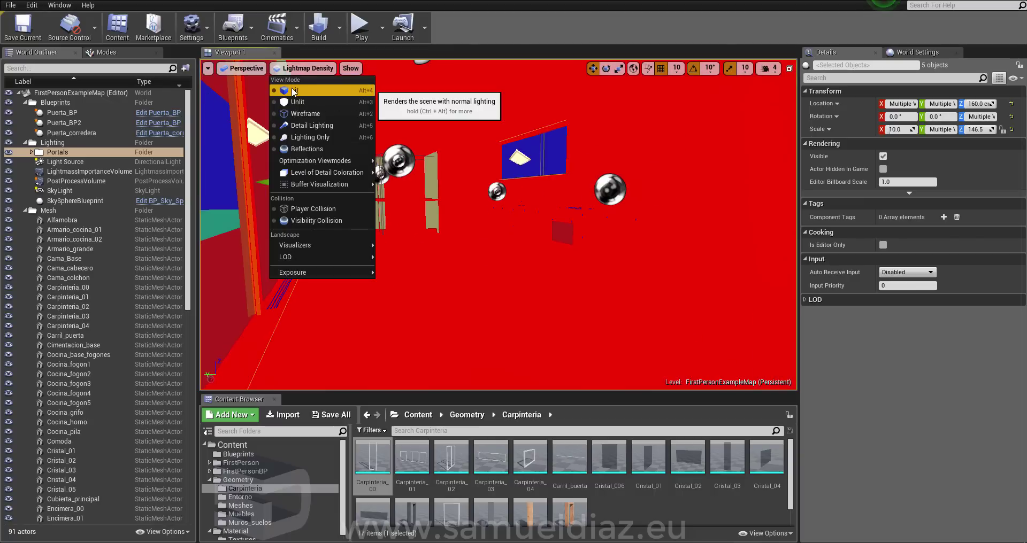
click(293, 92)
- Frame the kitchen counter and bar table in the viewport and list the Build options
drag(481, 241, 482, 187)
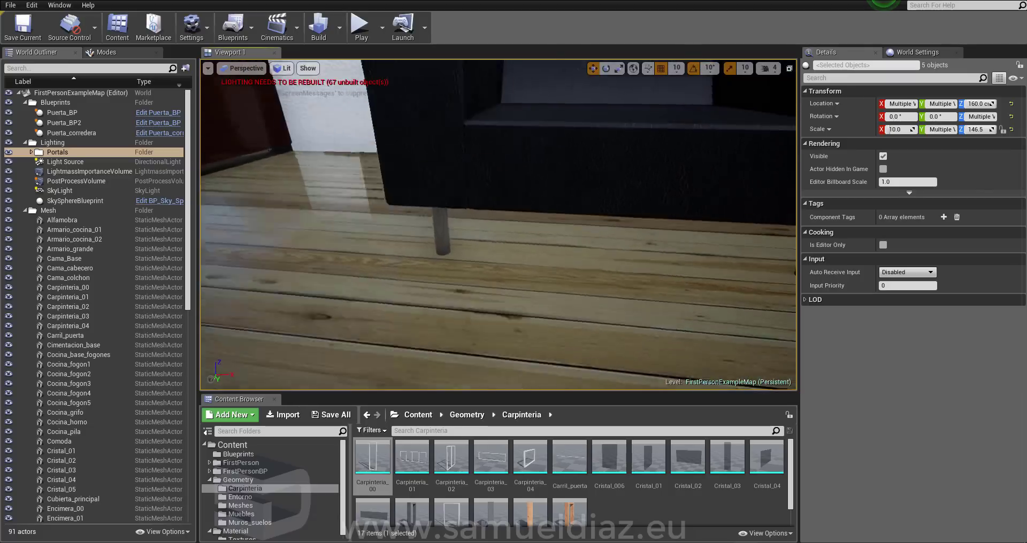
right_drag(497, 224, 428, 225)
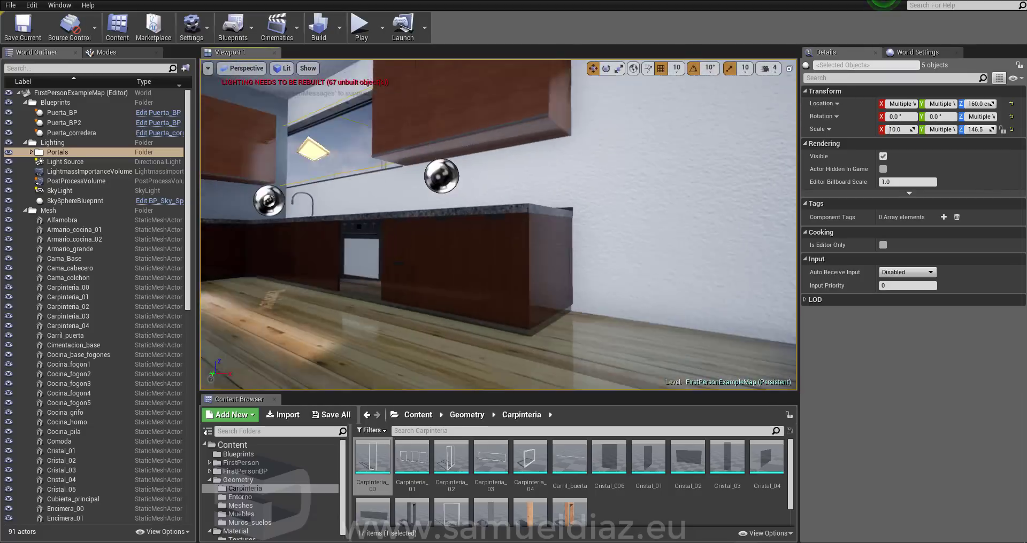
right_drag(497, 225, 428, 224)
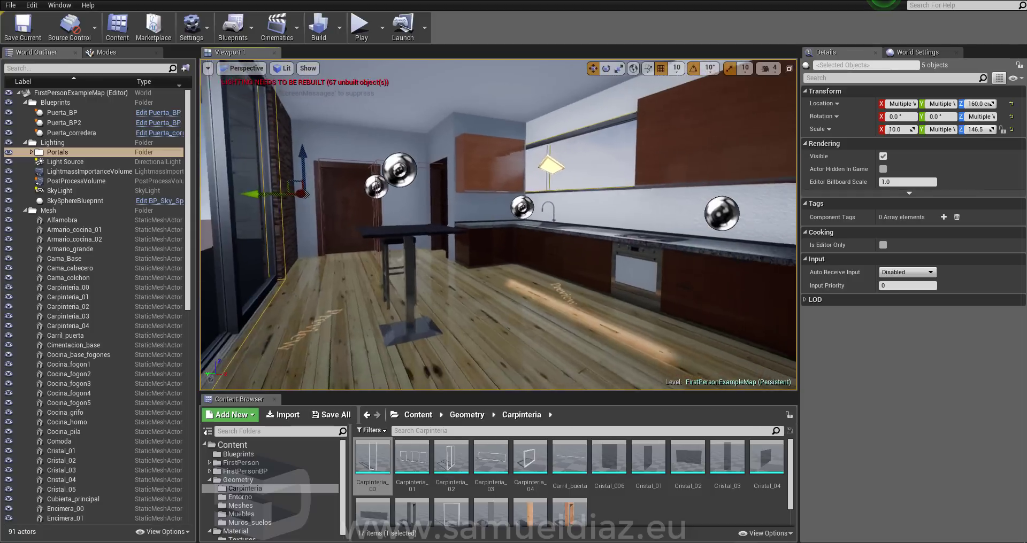
right_drag(497, 225, 535, 225)
click(339, 27)
mouse_move(420, 71)
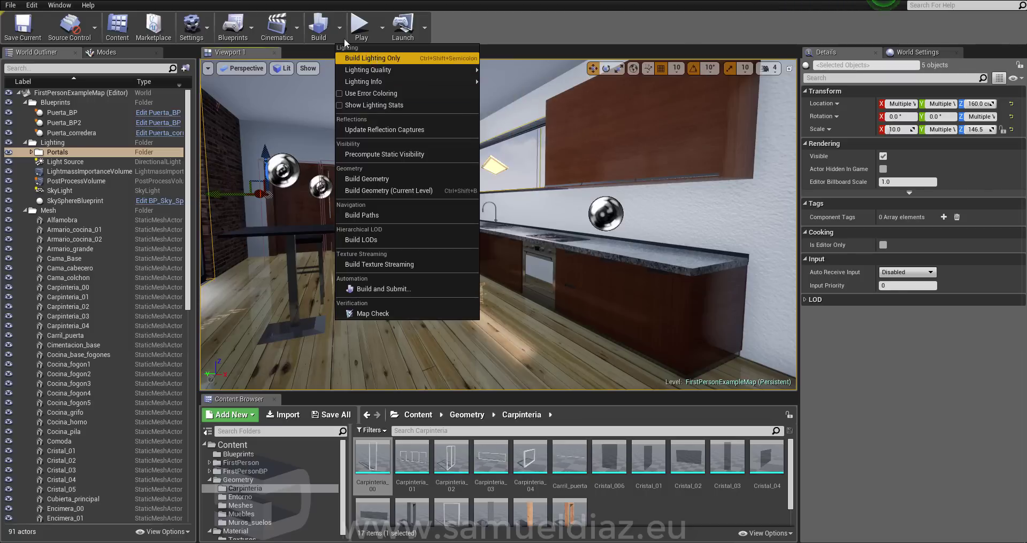
- Start a lighting-only build, preview Lightmap Density, then return the viewport to Lit
click(322, 31)
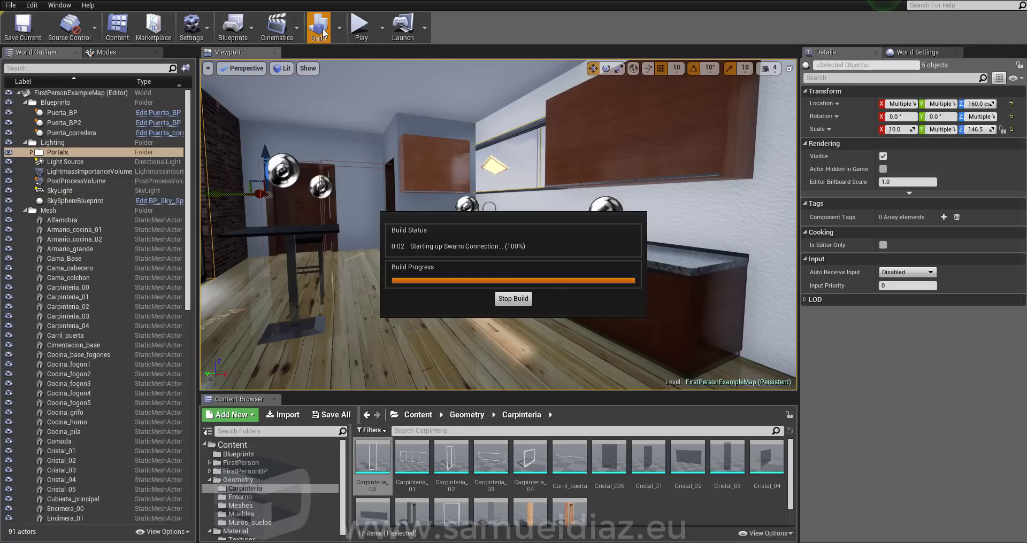
click(281, 68)
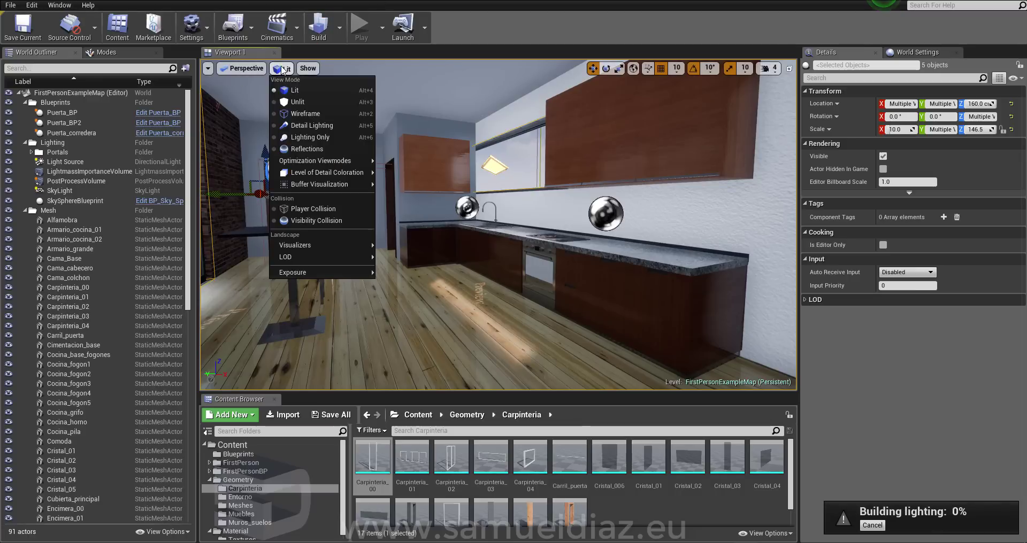
mouse_move(325, 161)
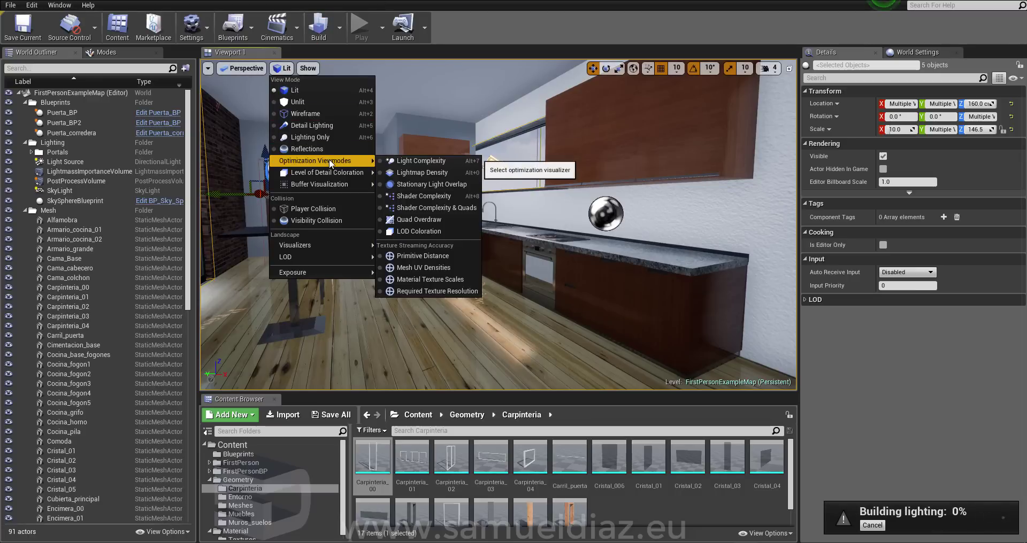
click(439, 172)
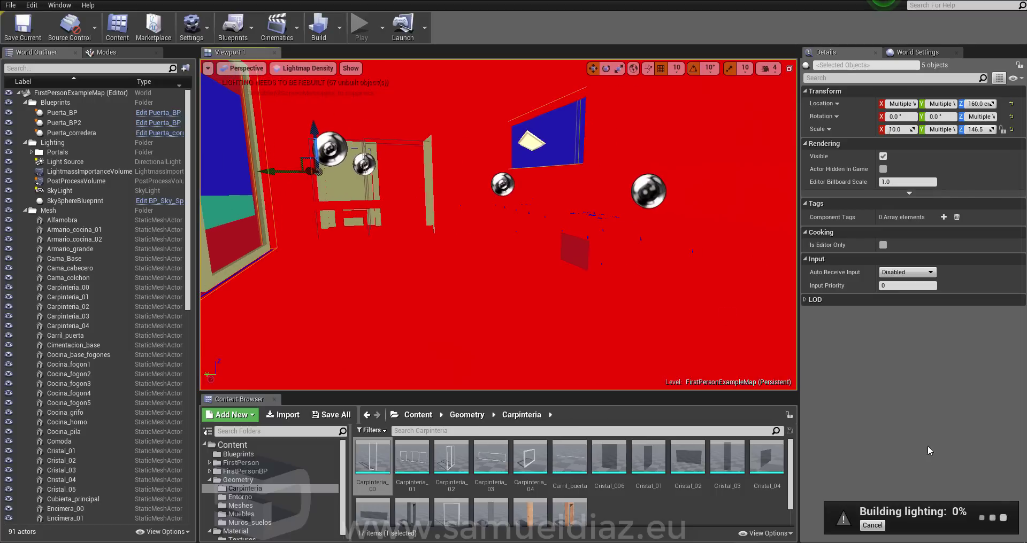
click(303, 69)
click(303, 91)
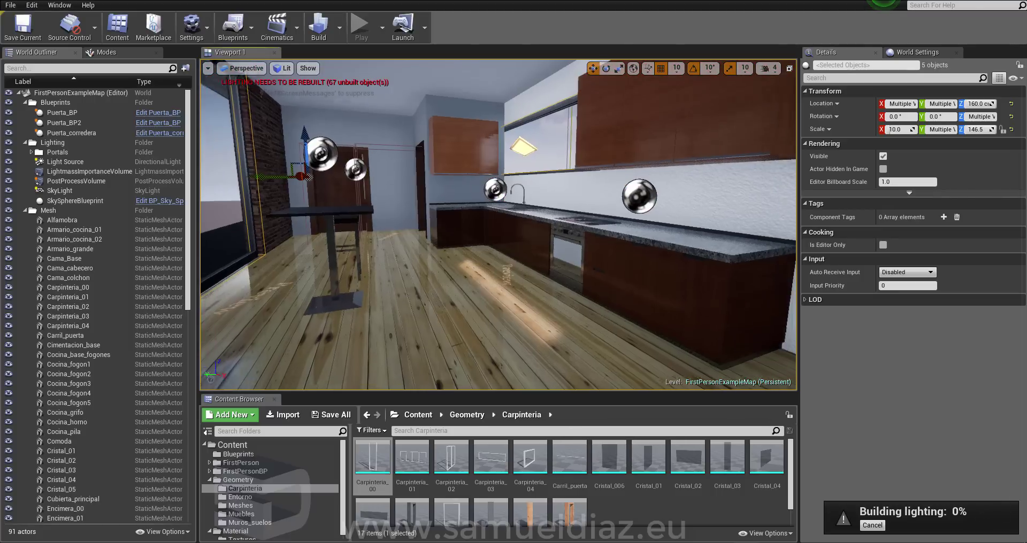
- Pull the view back across the kitchen, show World Settings' Lightmass options and hidden tray icons
key(Right)
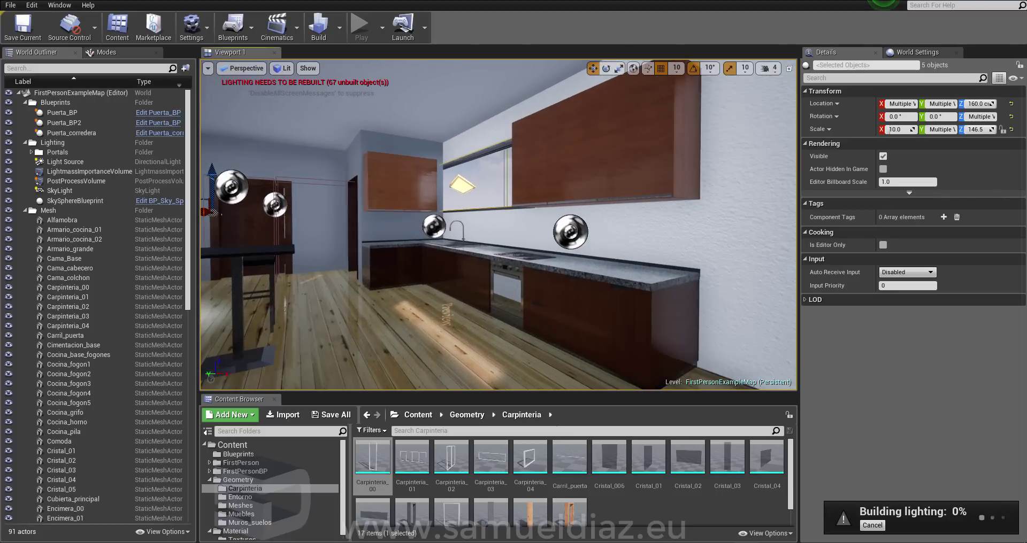
key(Down)
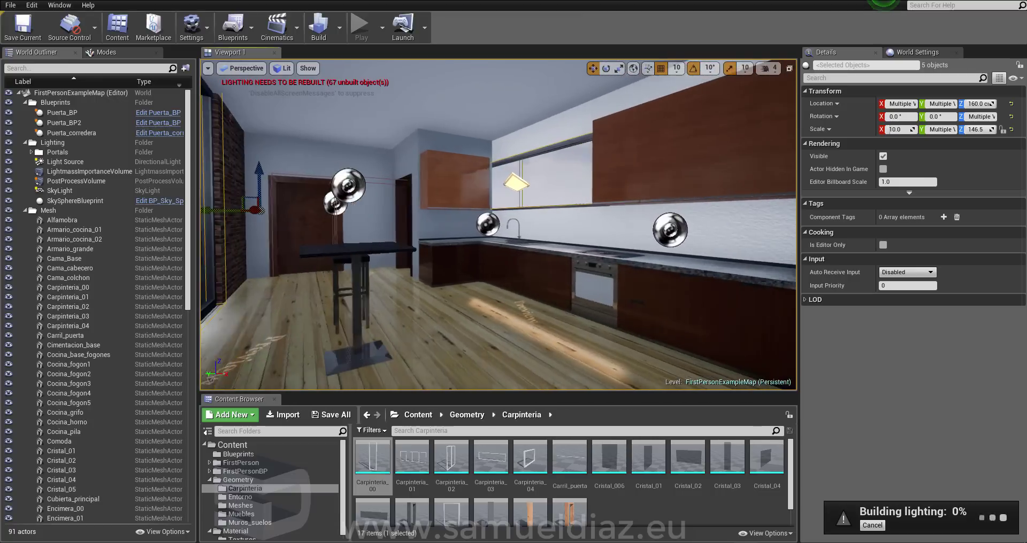
key(Right)
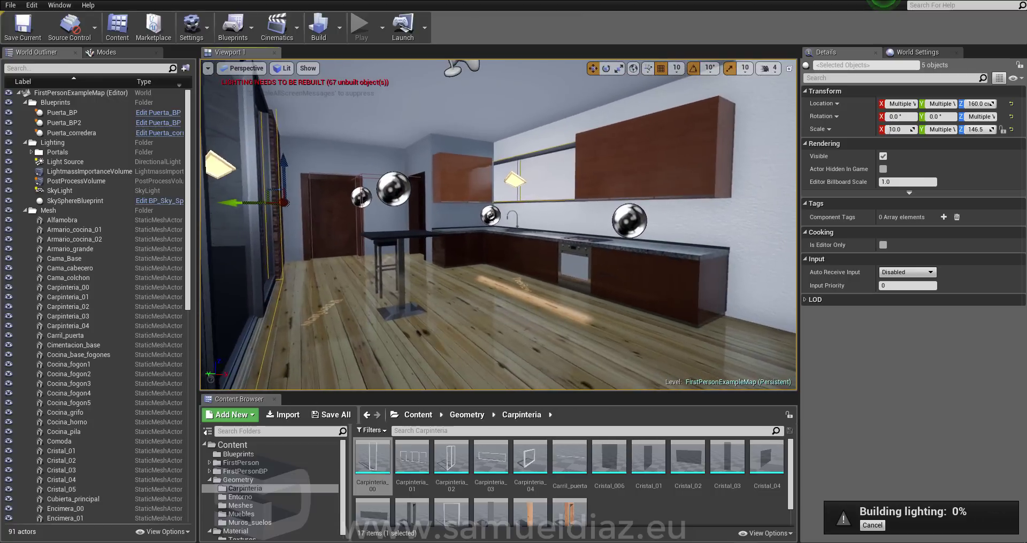
key(Down)
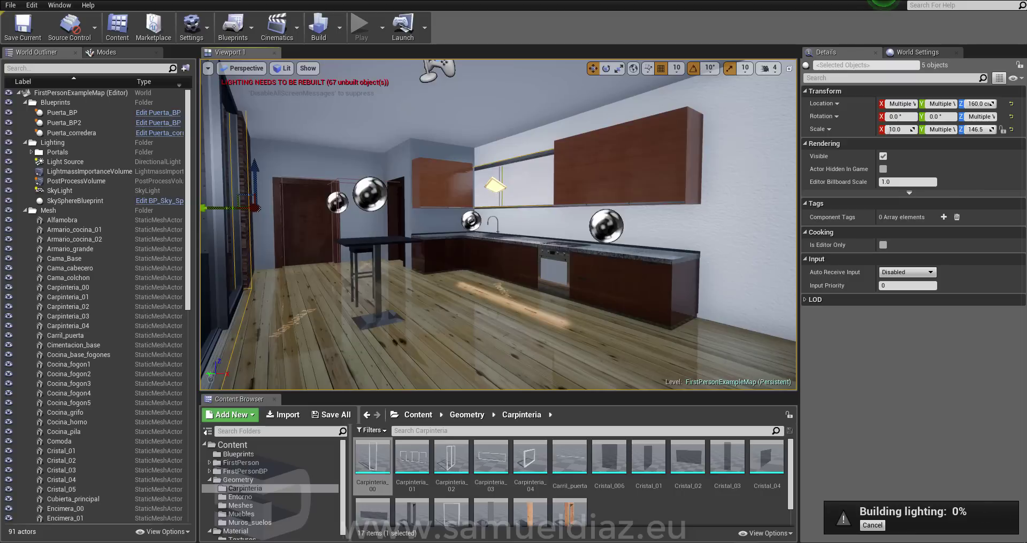
key(Down)
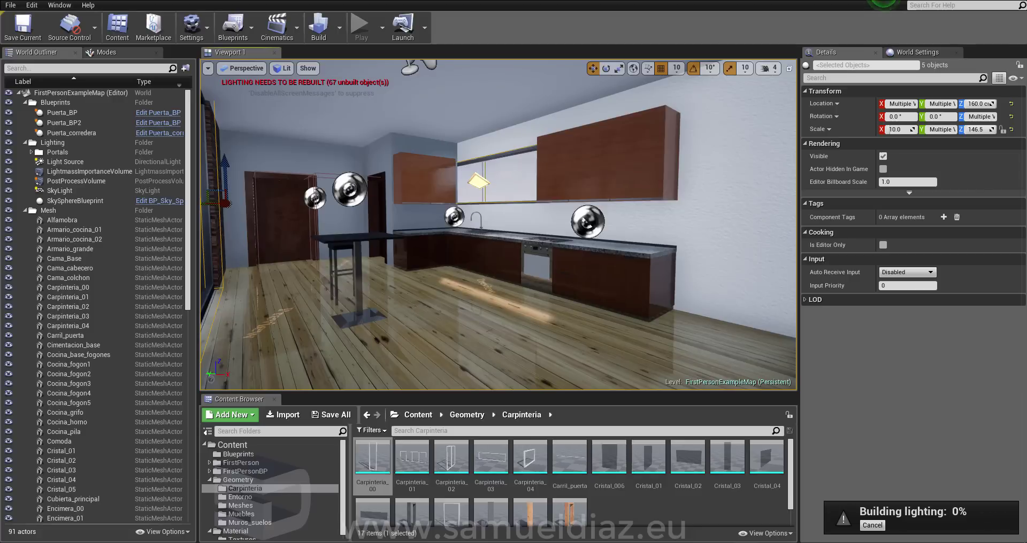
click(917, 52)
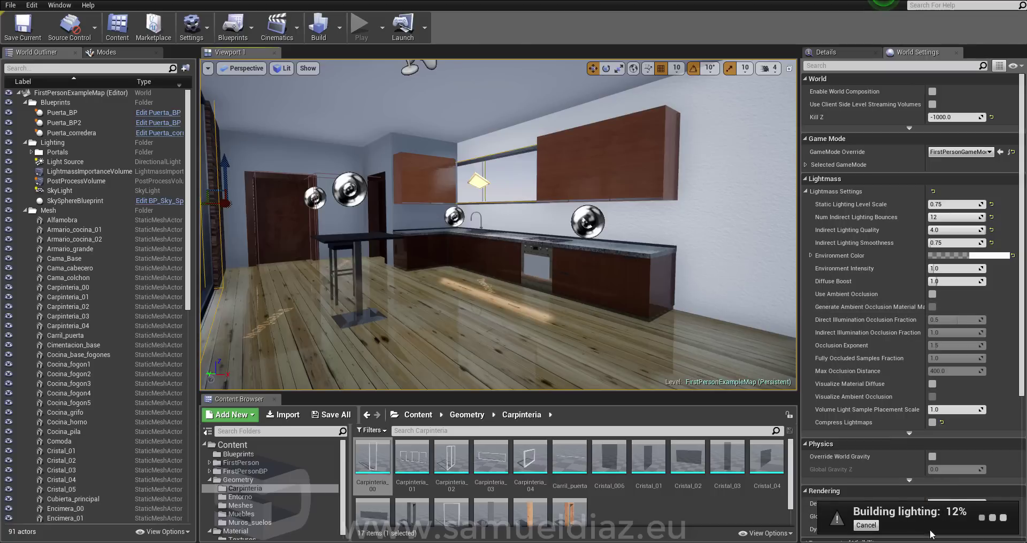
click(899, 541)
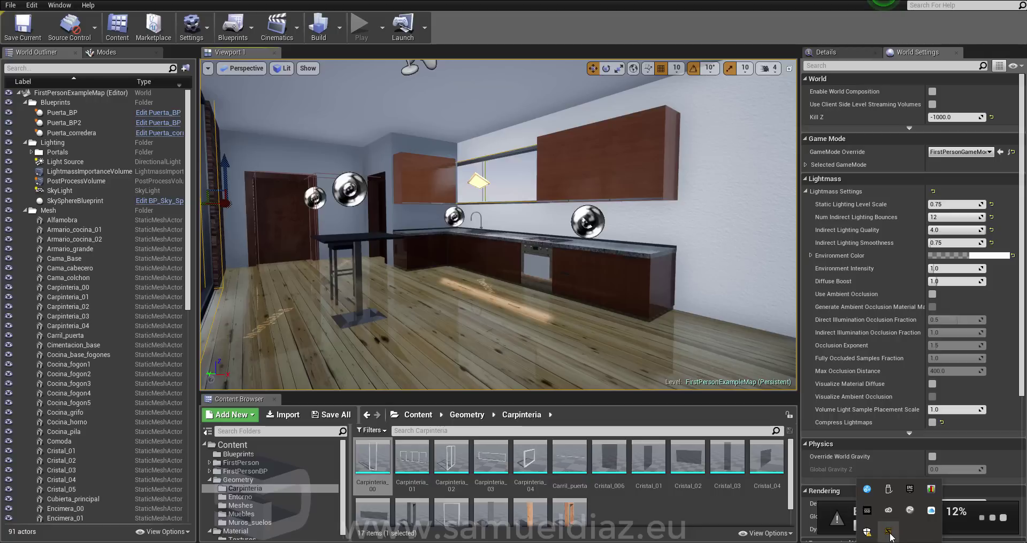
- Open Swarm Agent from the system tray and enlarge its window
double_click(888, 533)
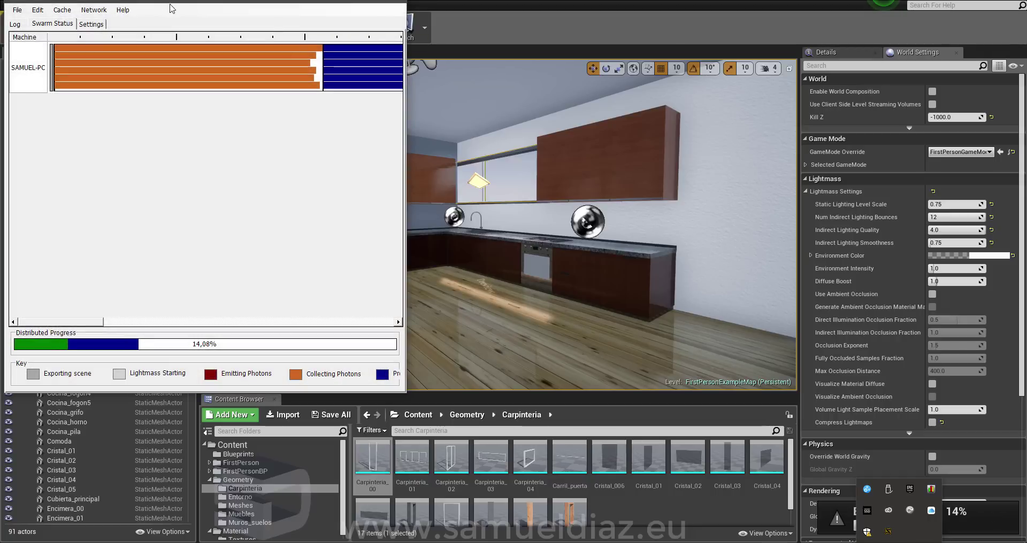
drag(208, 1, 336, 47)
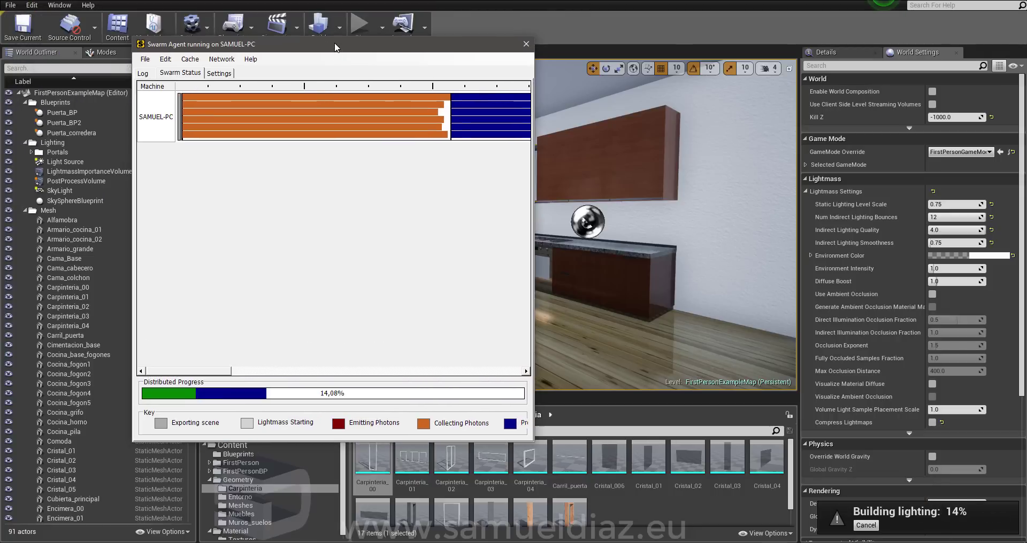
drag(535, 65, 903, 65)
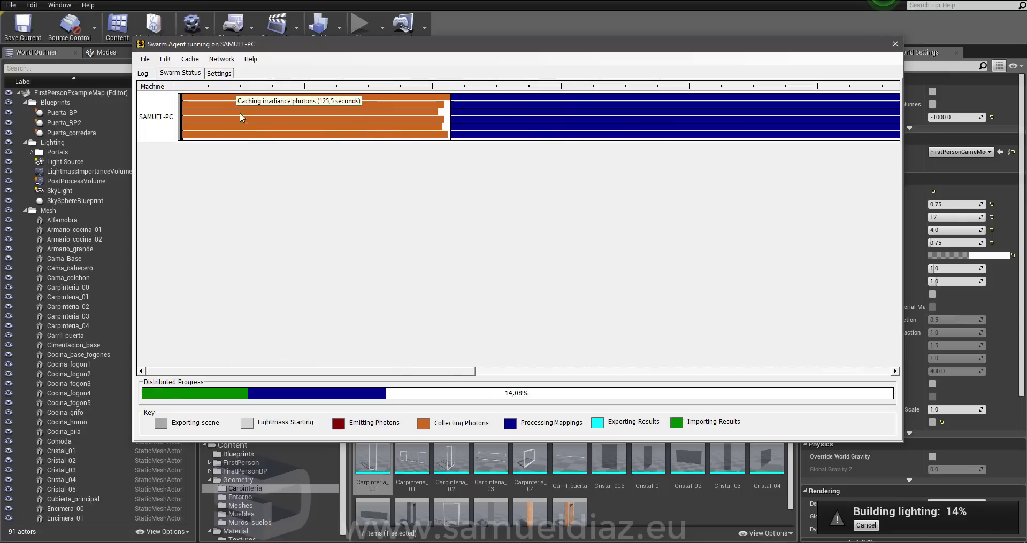
- Set ShowDeveloperMenu to True and view LocalJobsDefaultProcessorCount (6) in DeveloperSettings
click(224, 72)
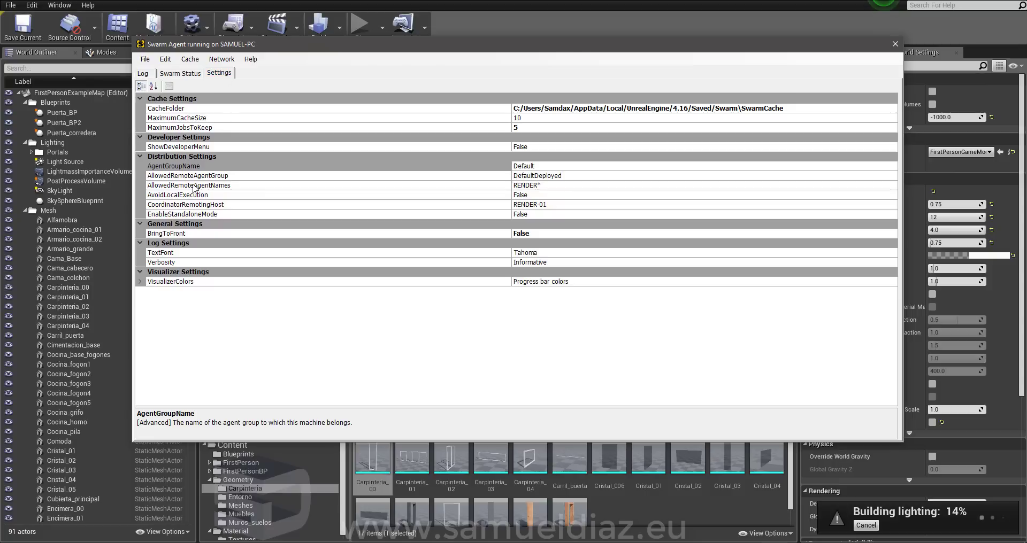
click(202, 149)
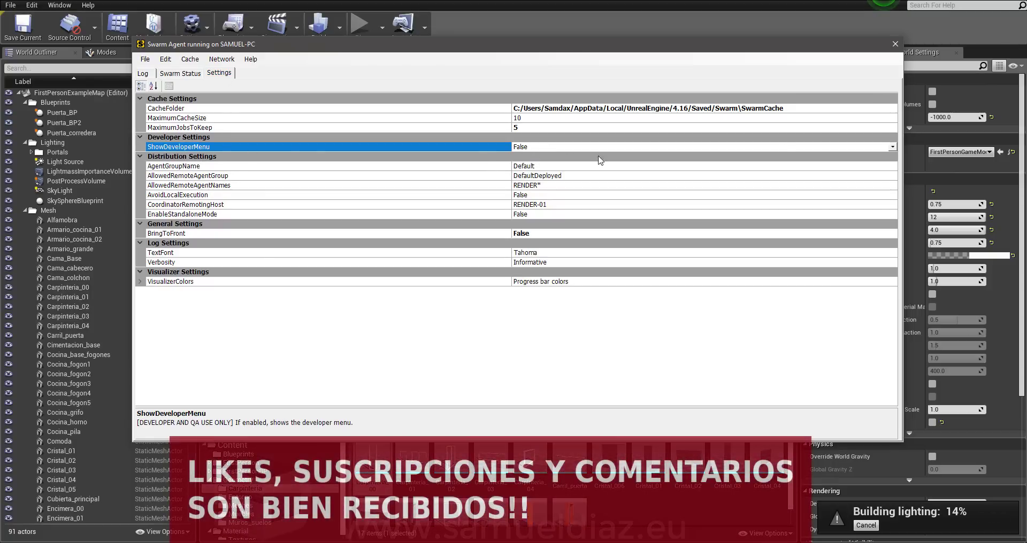
click(892, 148)
click(550, 157)
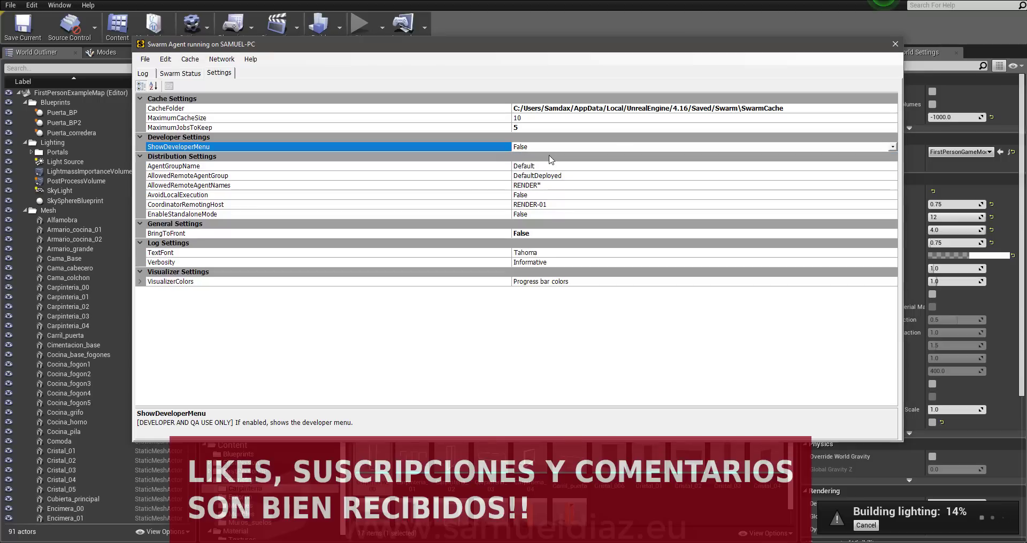
click(273, 74)
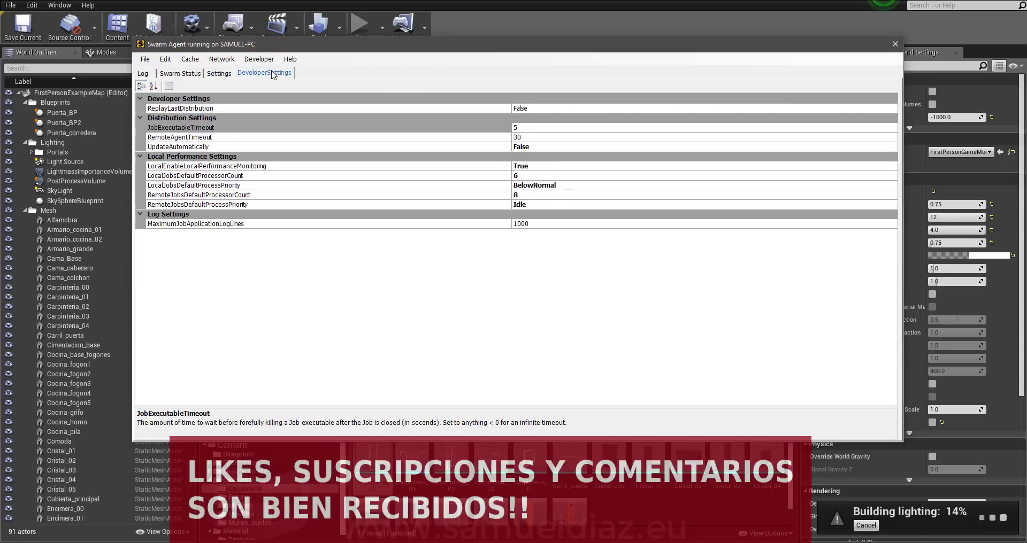
click(226, 177)
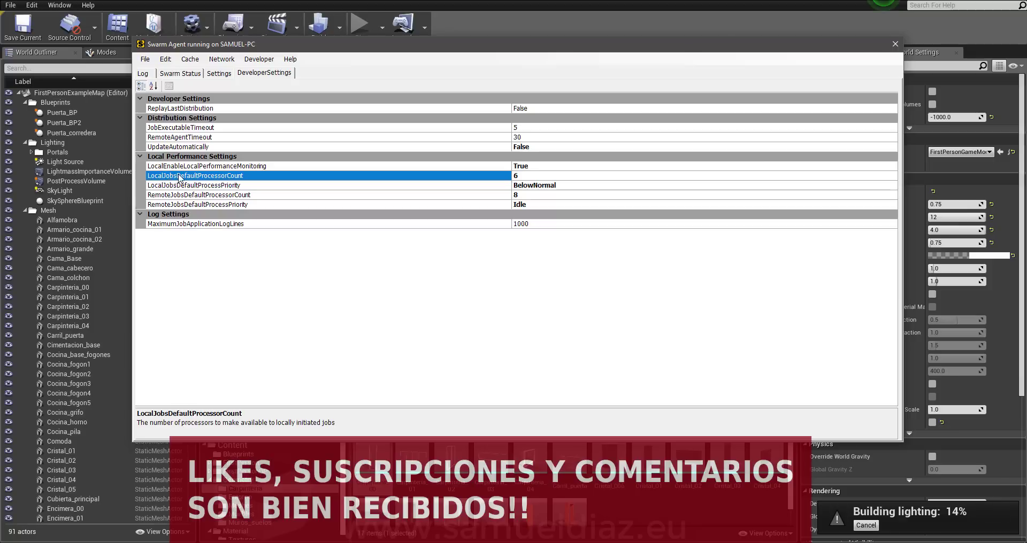
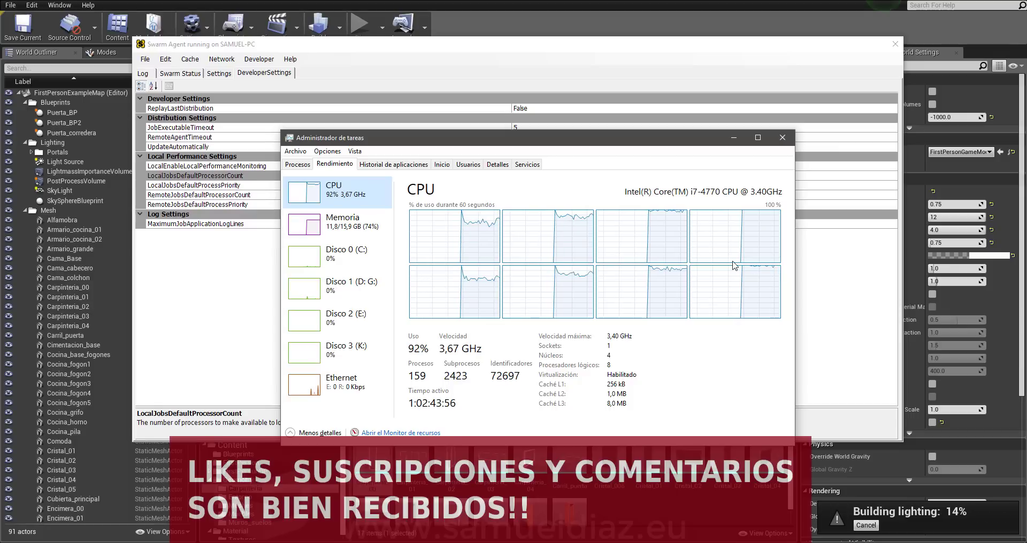
- Move Task Manager aside and edit Swarm Agent's LocalJobsDefaultProcessorCount, leaving it at 8
drag(648, 142, 607, 231)
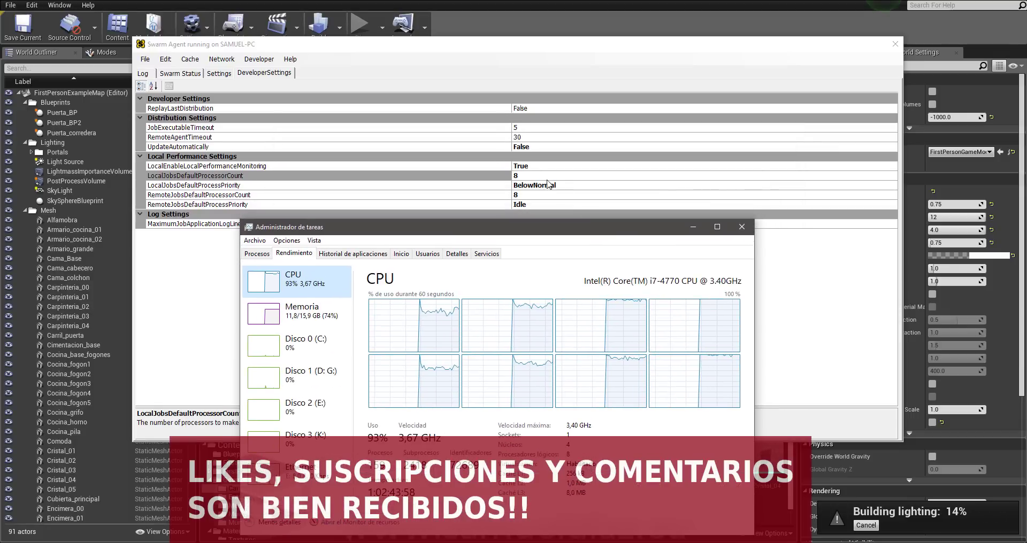
click(491, 179)
text(6)
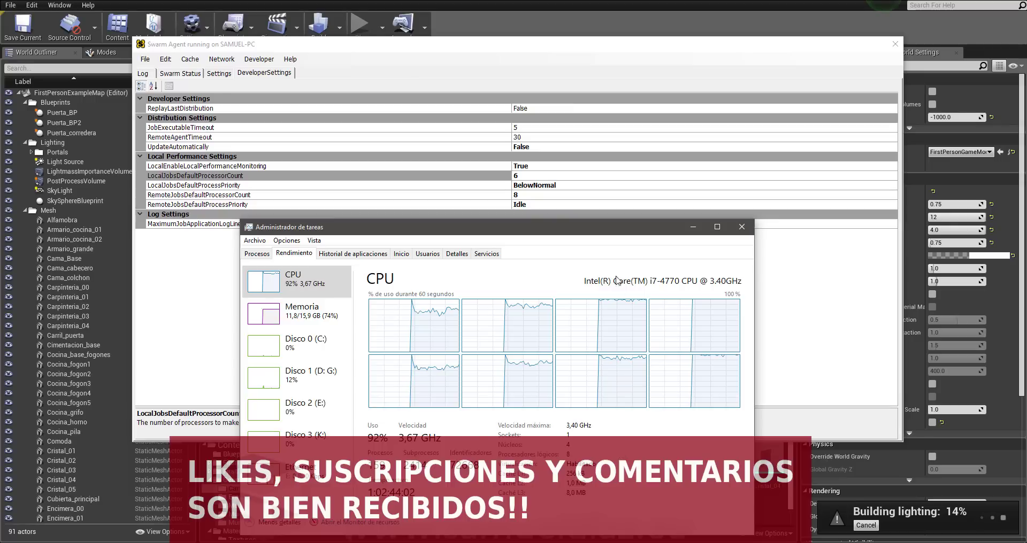
mouse_move(616, 231)
mouse_down()
mouse_move(621, 216)
mouse_move(612, 222)
mouse_up()
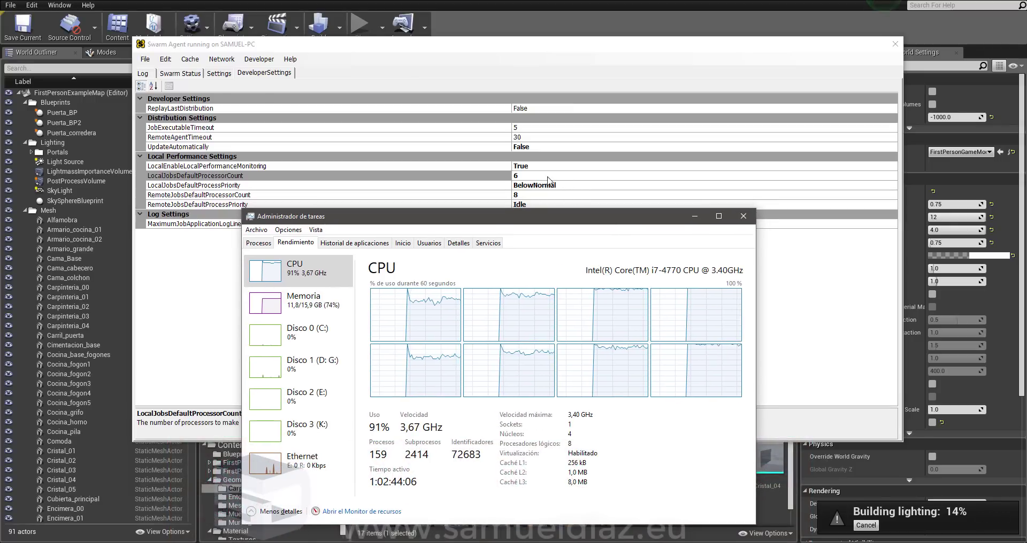
click(548, 177)
text(8)
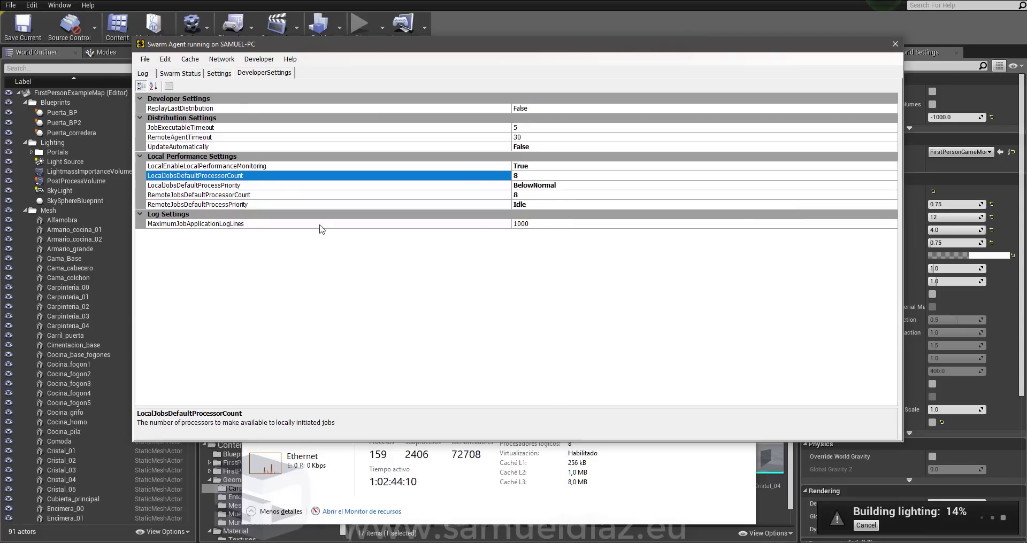
- Check the Swarm log, return to DeveloperSettings, and close the Swarm Agent window
click(151, 76)
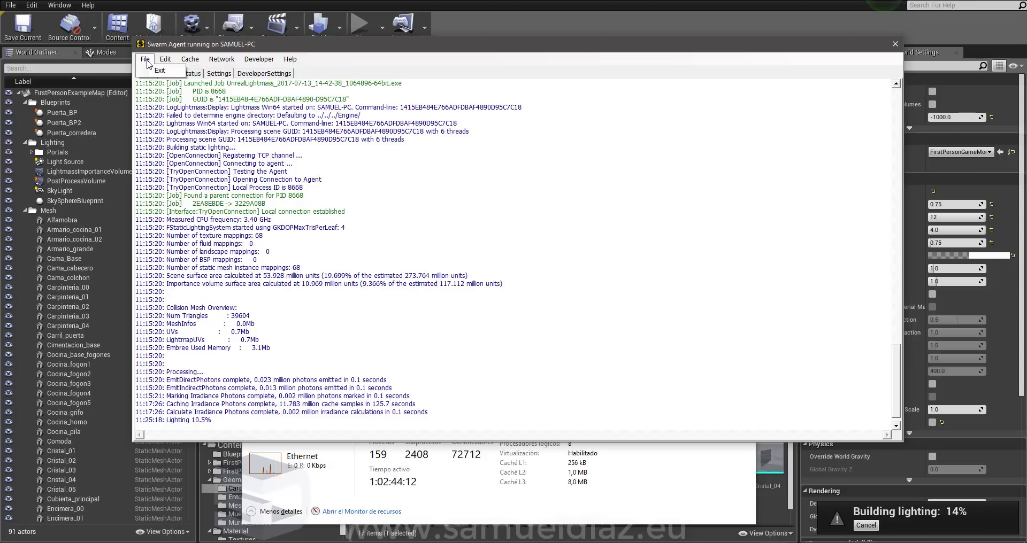
click(248, 70)
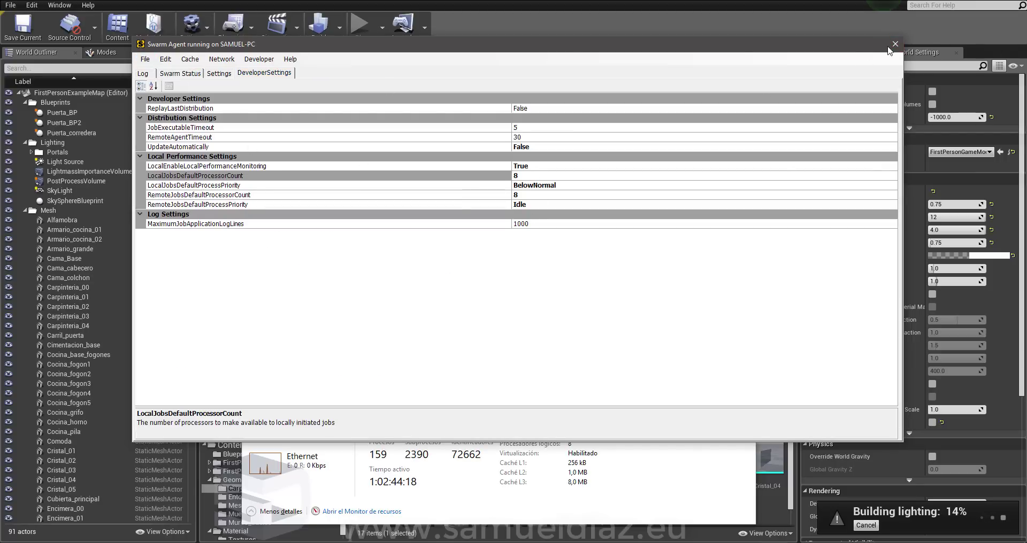
click(893, 46)
drag(596, 219, 613, 163)
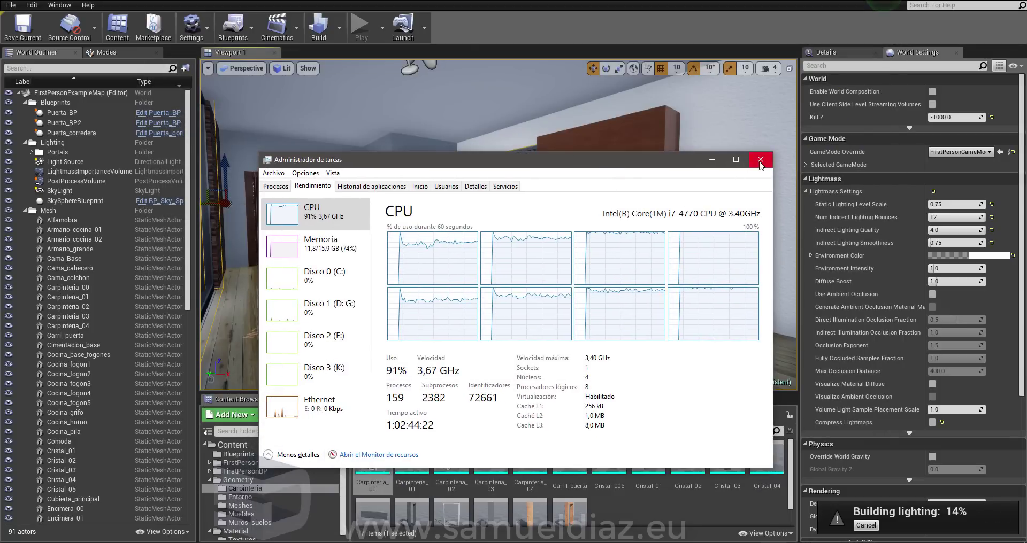
- Close Task Manager and fly the editor camera through the lit kitchen
click(760, 163)
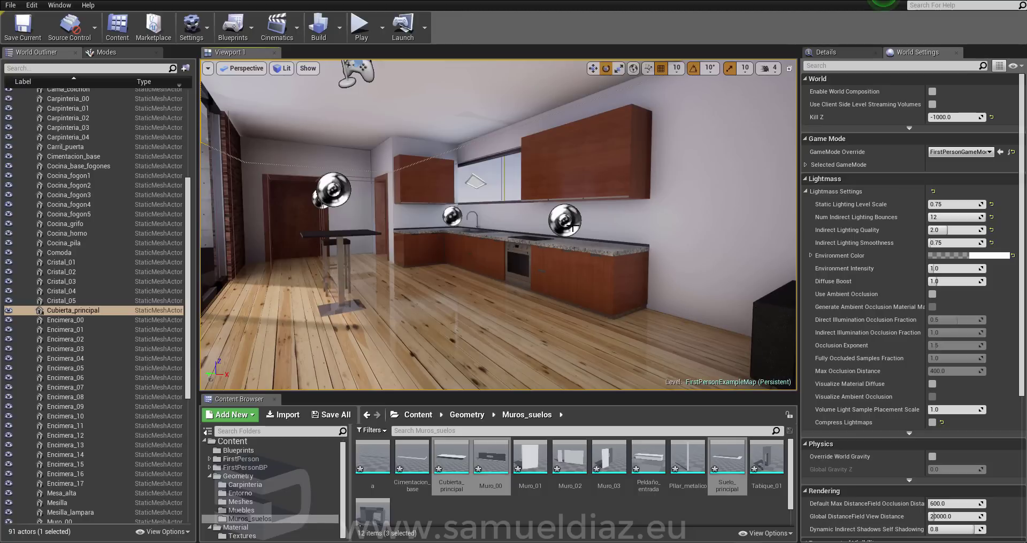
right_drag(572, 228, 572, 227)
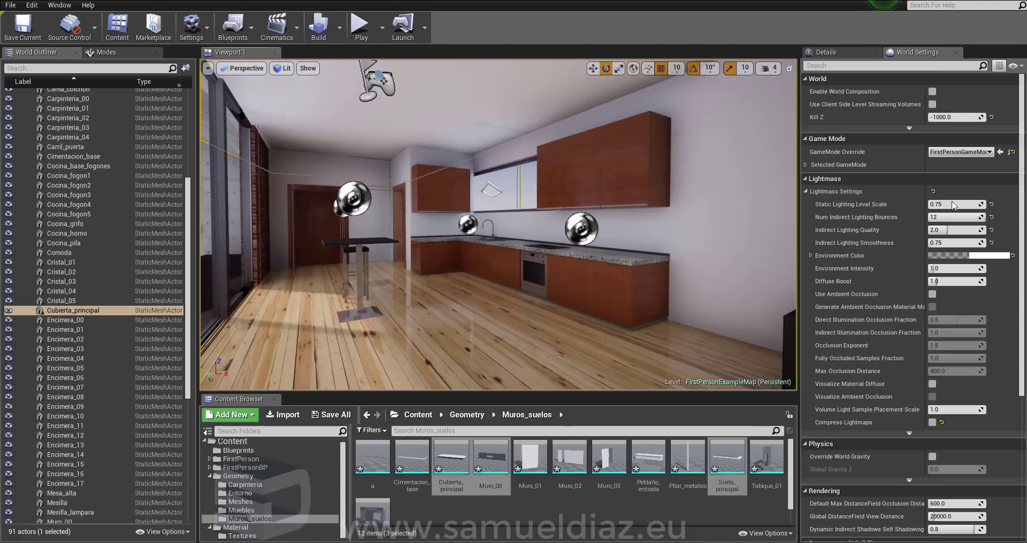
mouse_move(859, 221)
click(283, 68)
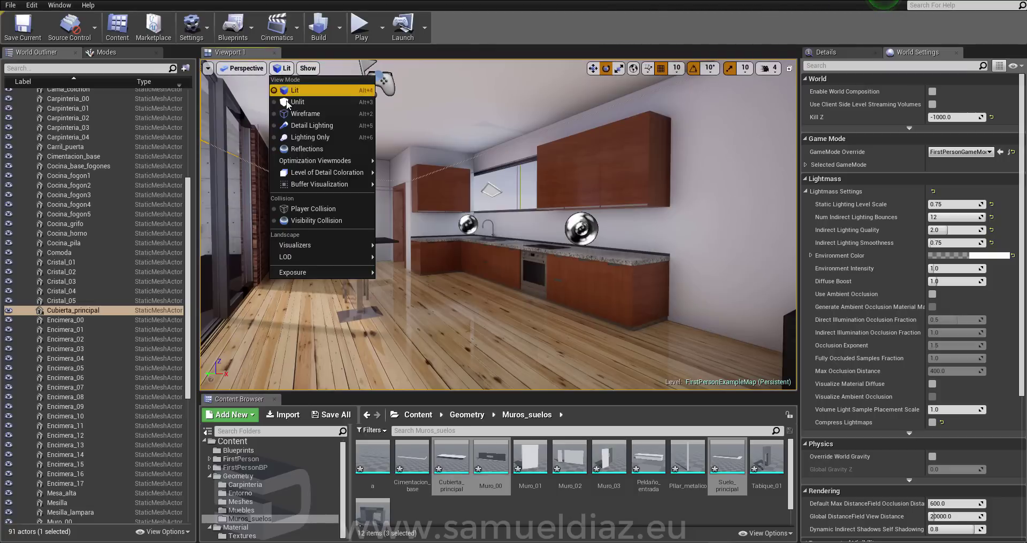
mouse_move(332, 164)
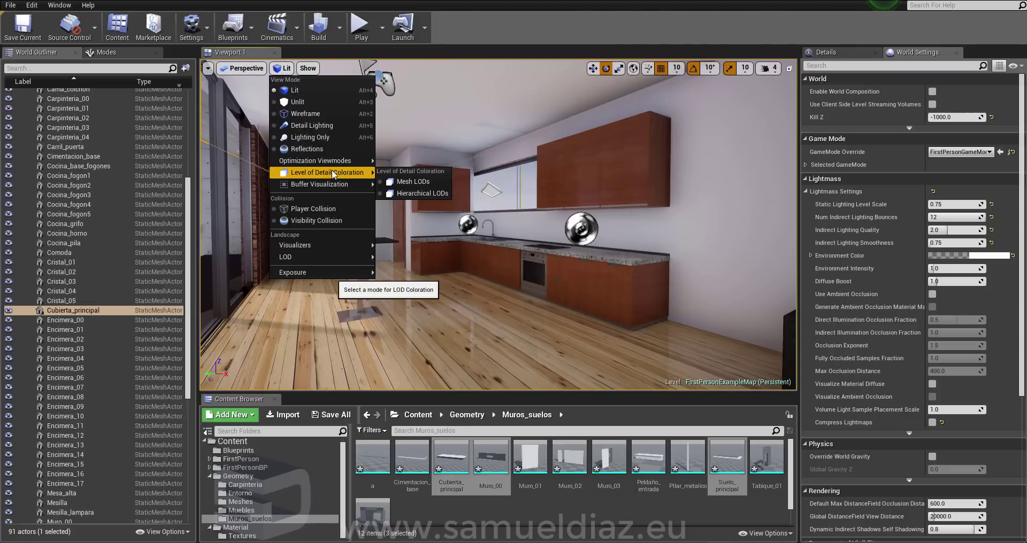
click(422, 172)
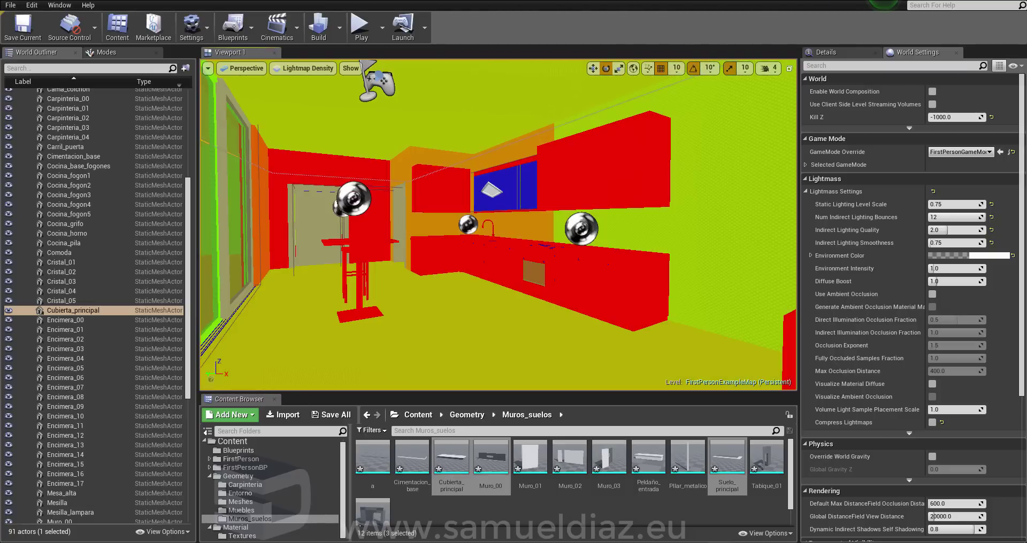
mouse_move(517, 220)
mouse_down()
mouse_move(525, 249)
mouse_move(507, 288)
mouse_up()
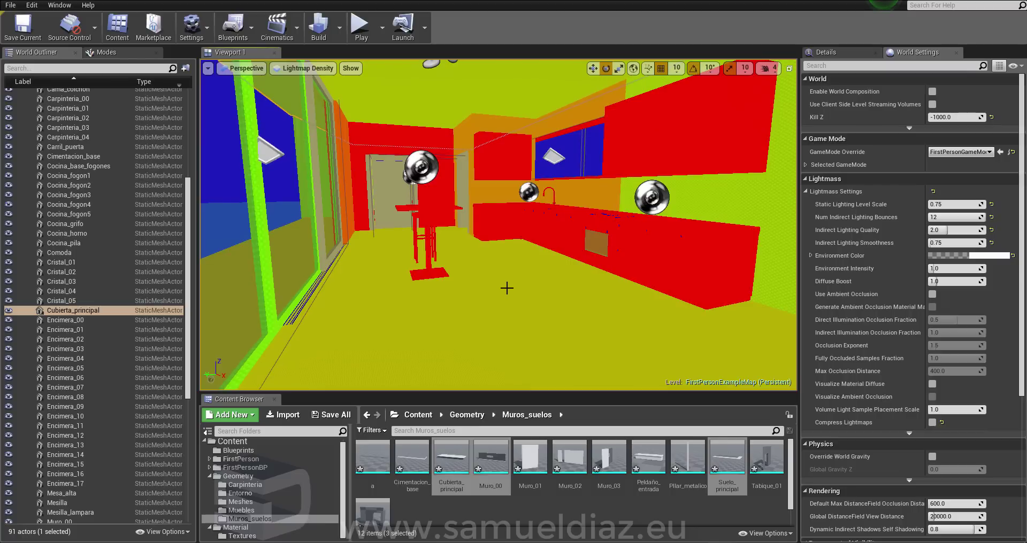
click(507, 288)
click(541, 230)
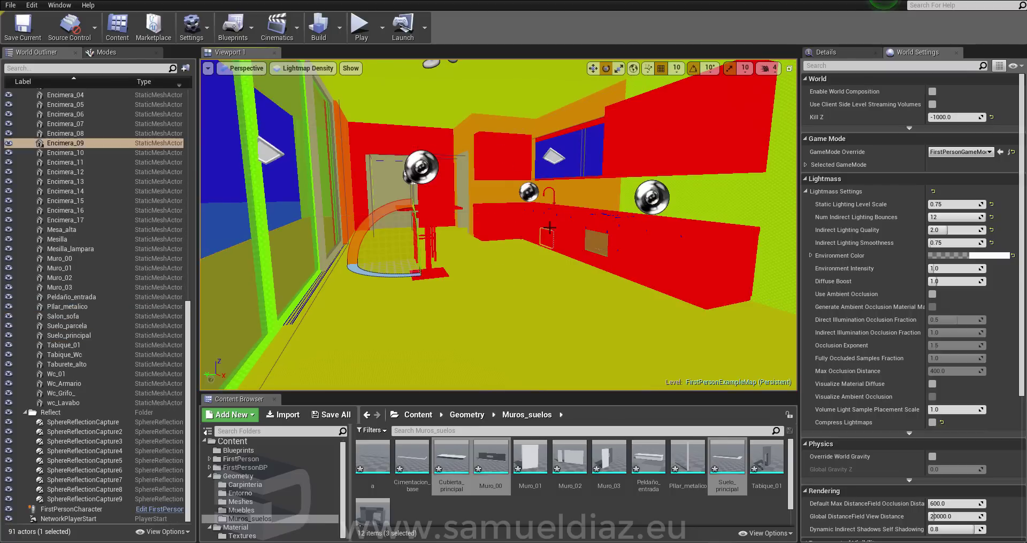
drag(540, 230, 575, 234)
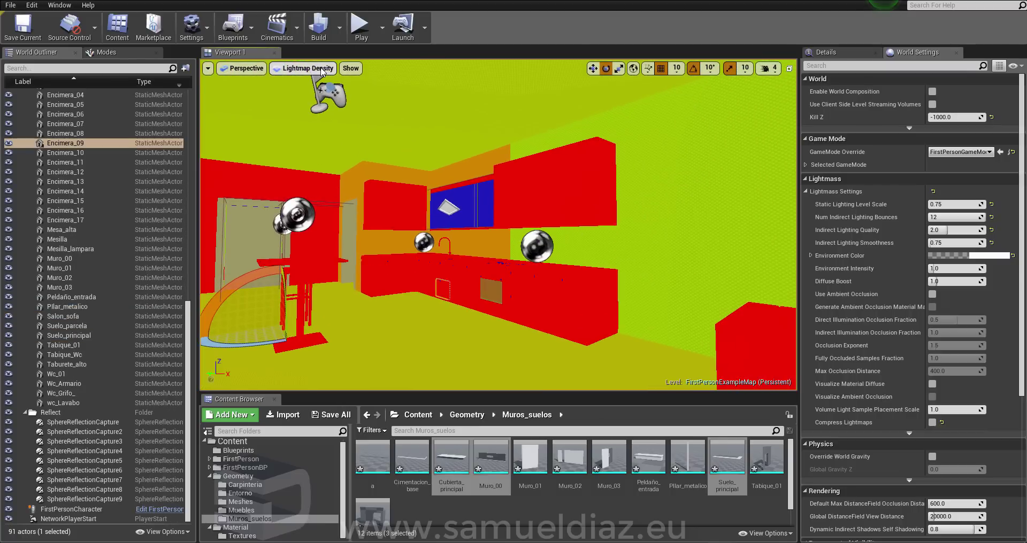
click(309, 68)
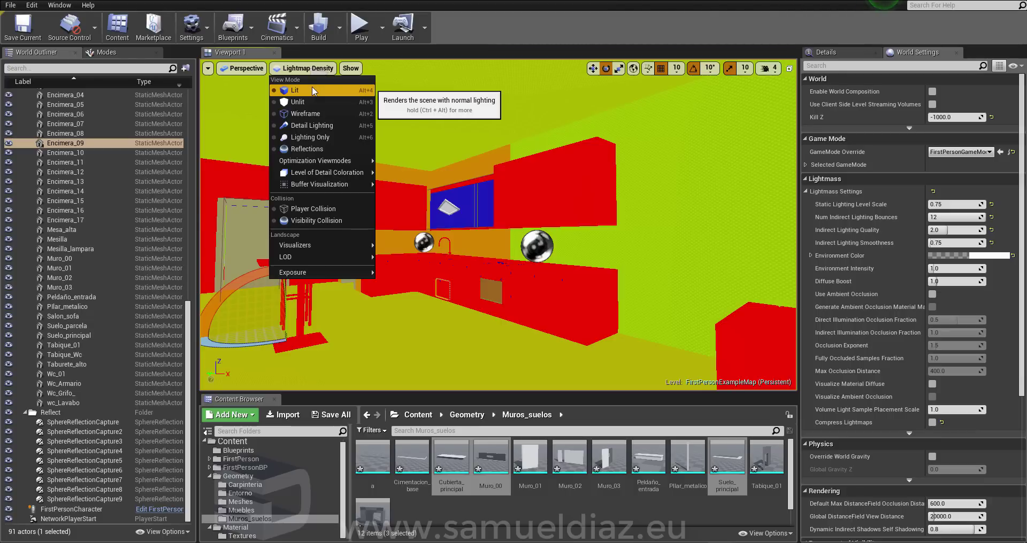
click(314, 91)
drag(325, 92, 315, 118)
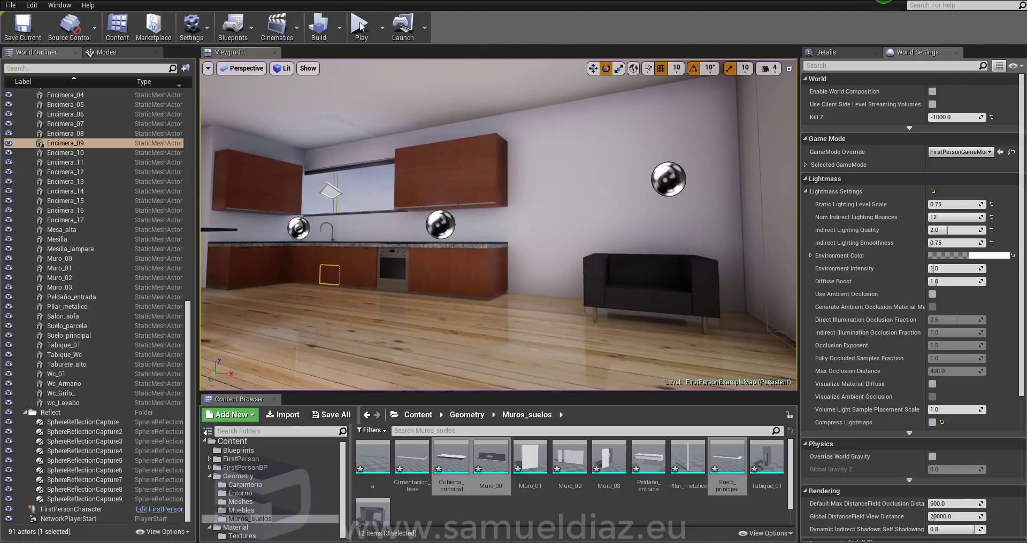
- Play-test the level, walking past the kitchen to the black armchair by the window, then stop
click(361, 27)
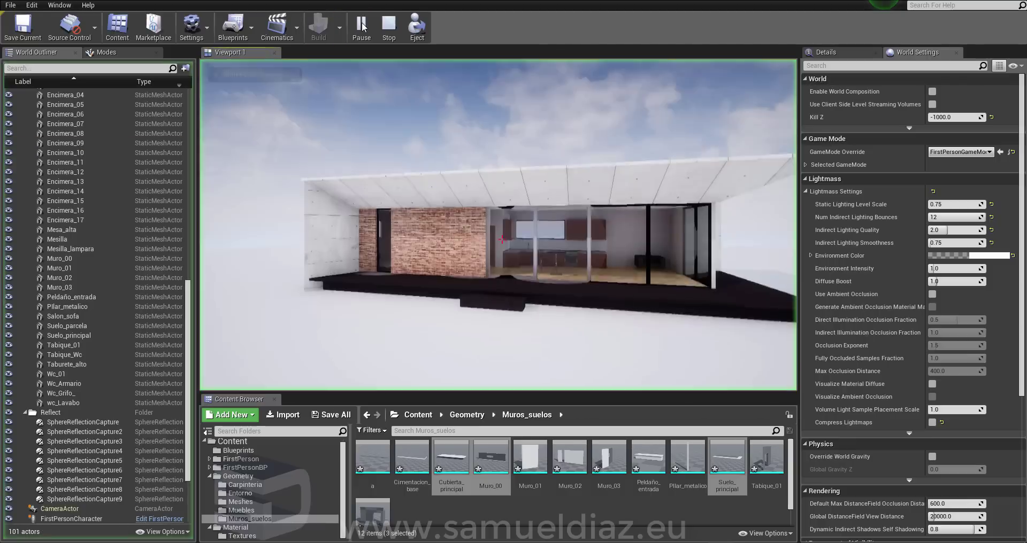
key(w)
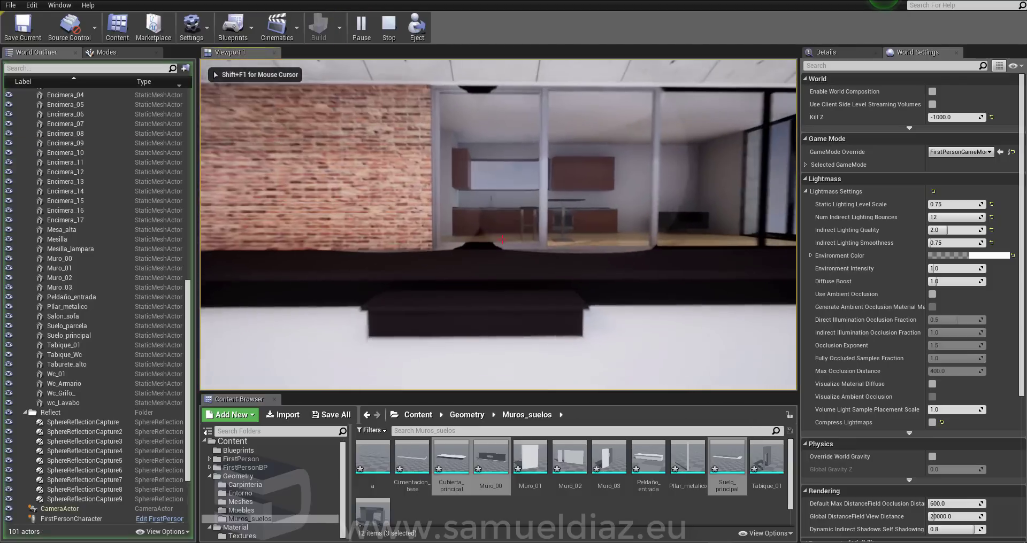
key(w)
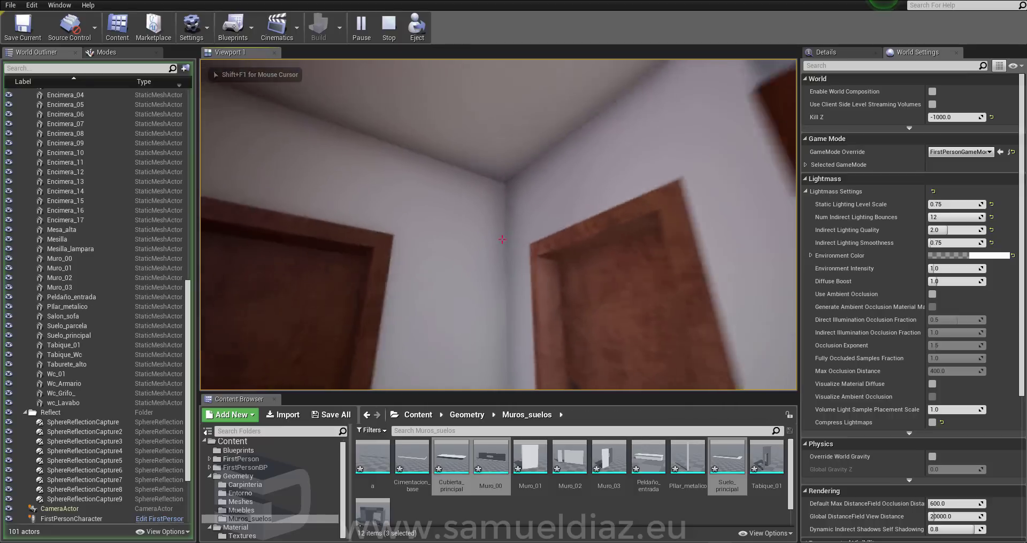
key(w)
key(w)
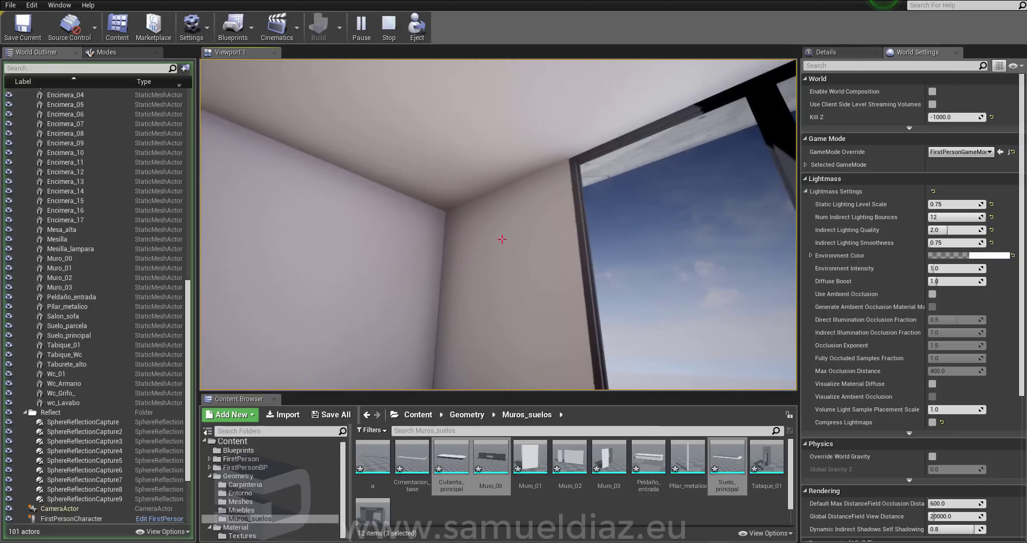
key(w)
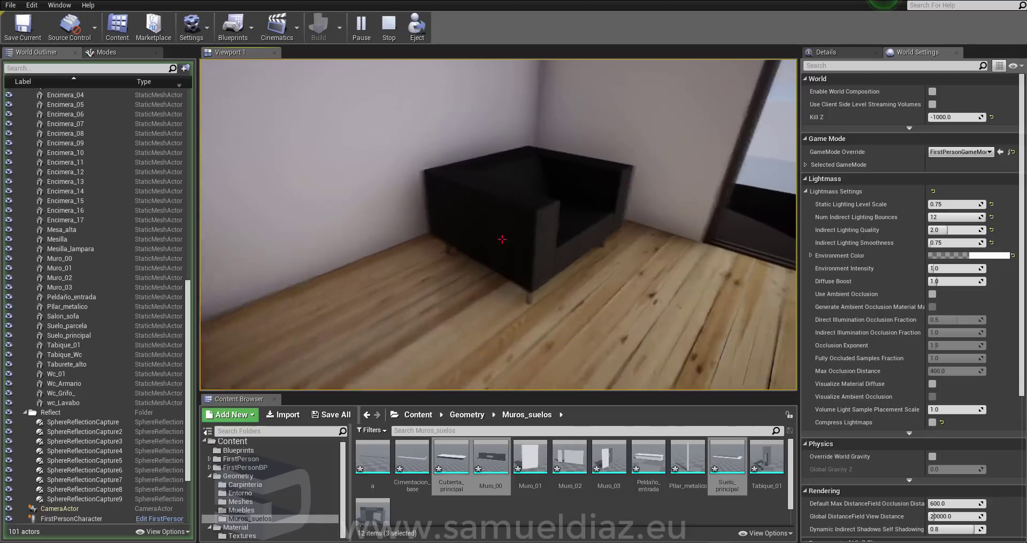
key(w)
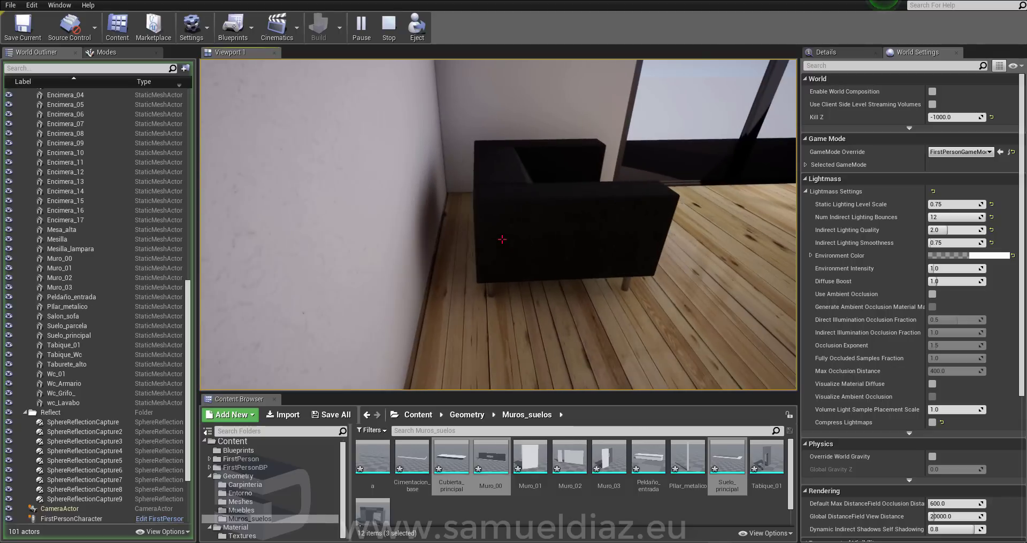
key(w)
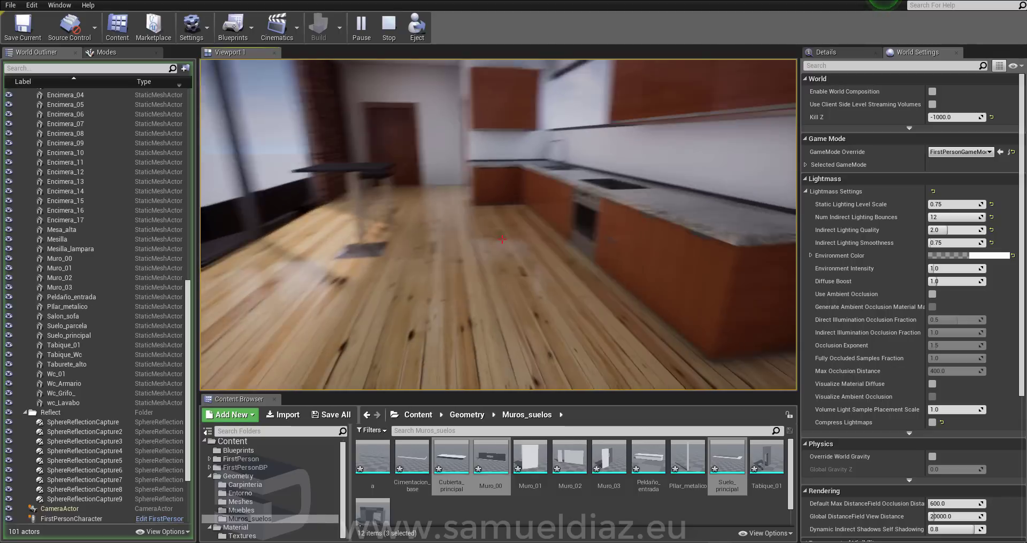
key(Escape)
click(285, 68)
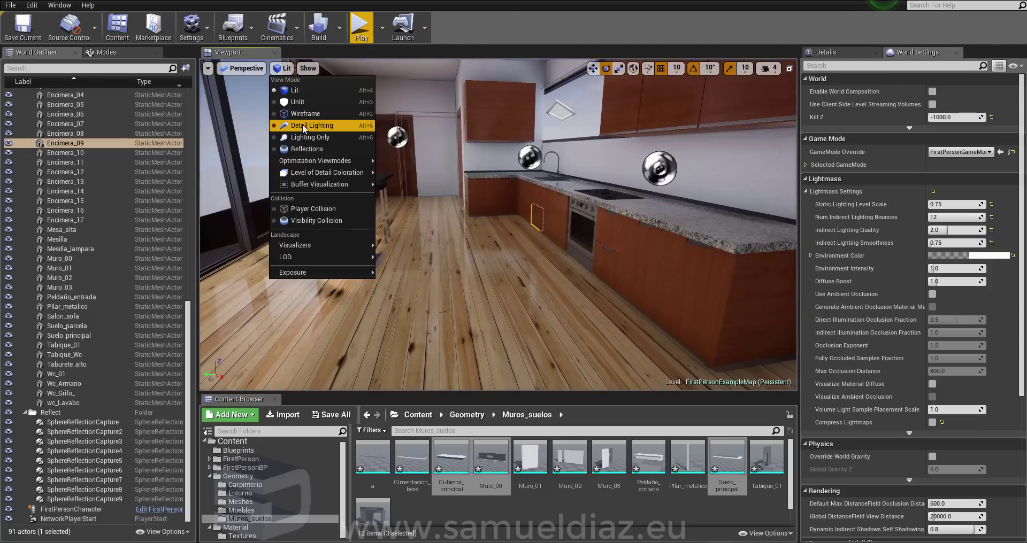
- Switch the viewport to Lighting Only and fly the camera around the armchair
click(319, 127)
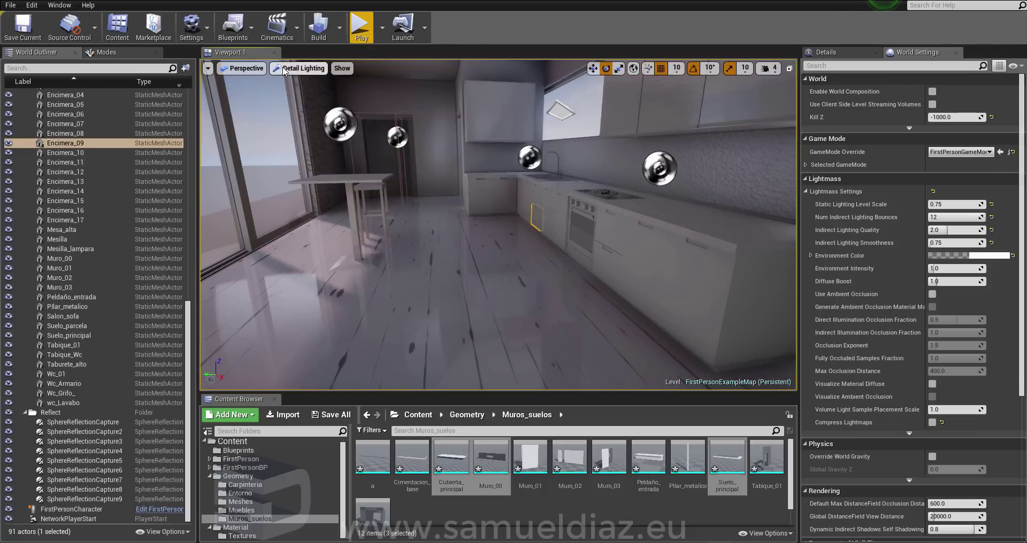
click(308, 138)
right_drag(309, 142, 309, 141)
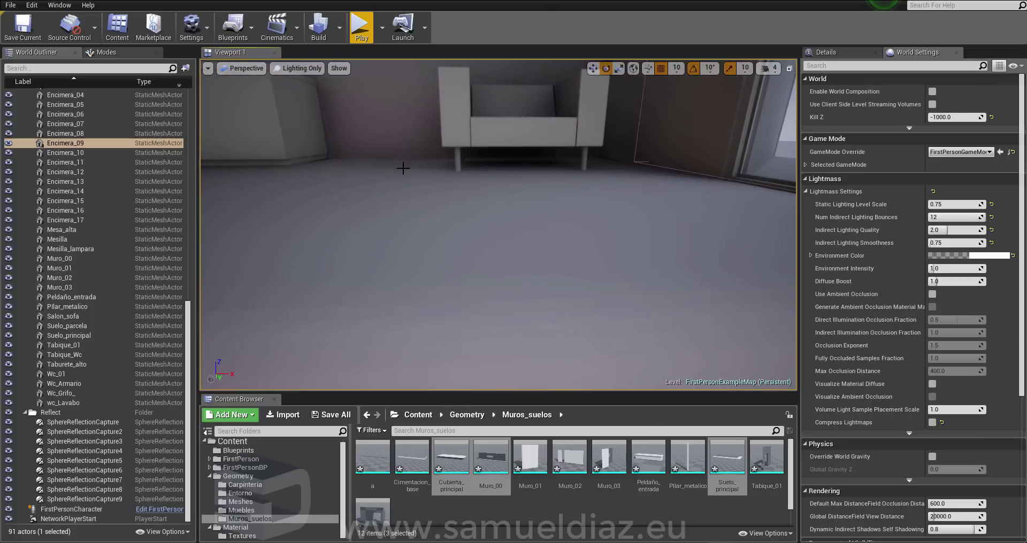
right_drag(308, 142, 309, 142)
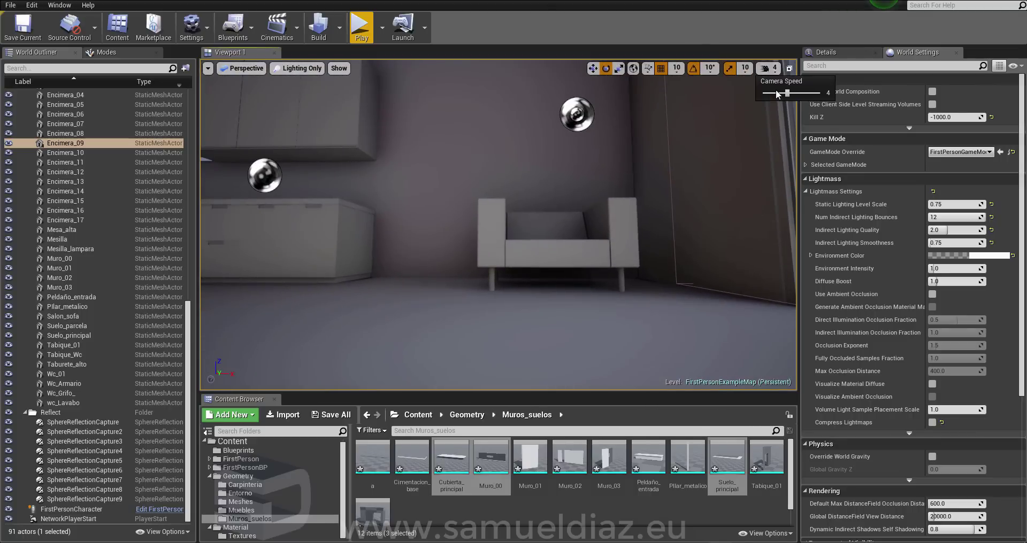
right_drag(640, 188, 641, 189)
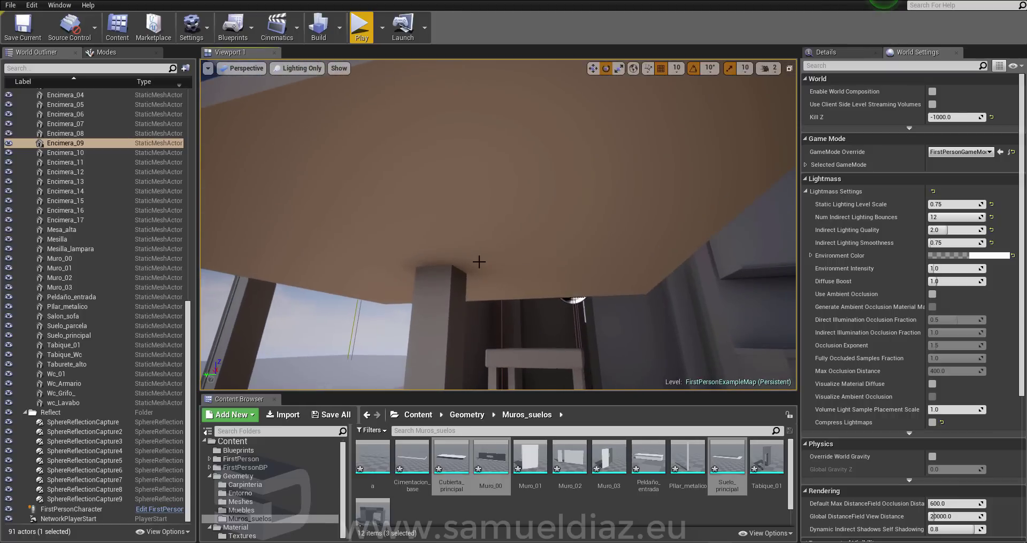
- Survey the bedroom's baked lighting: window, ceiling lights, wardrobe and bed
right_drag(640, 189, 640, 189)
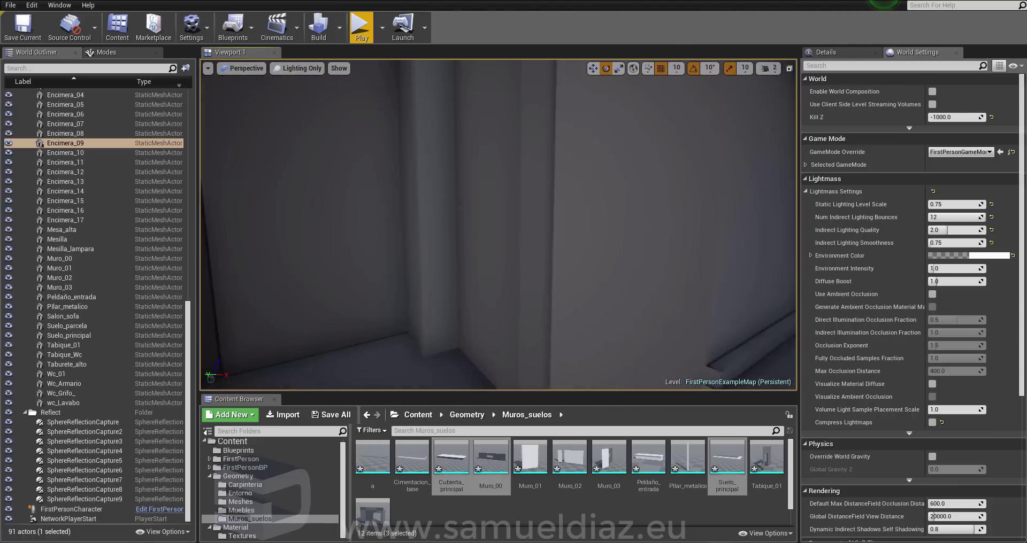
right_drag(641, 188, 640, 188)
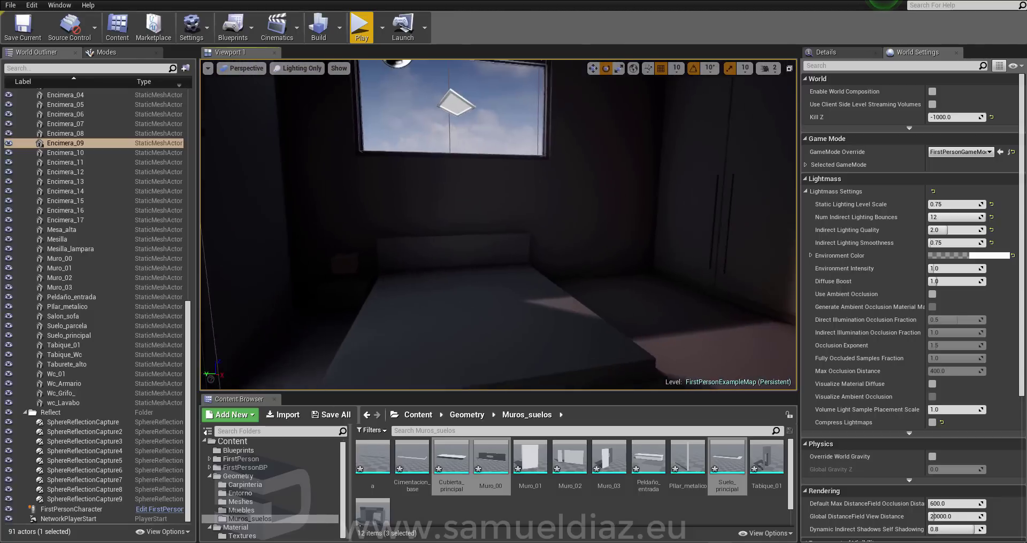
right_drag(641, 188, 640, 189)
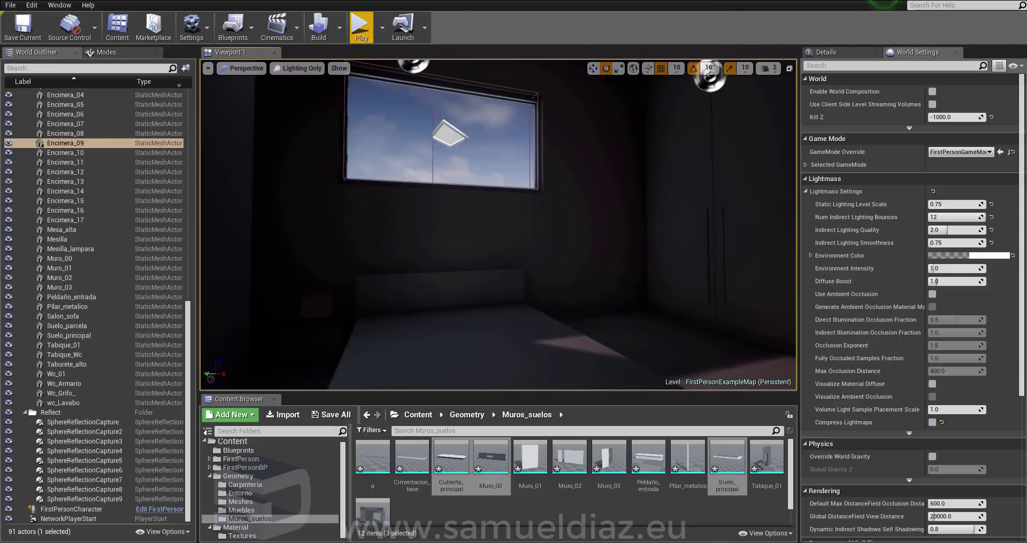
right_drag(641, 189, 641, 188)
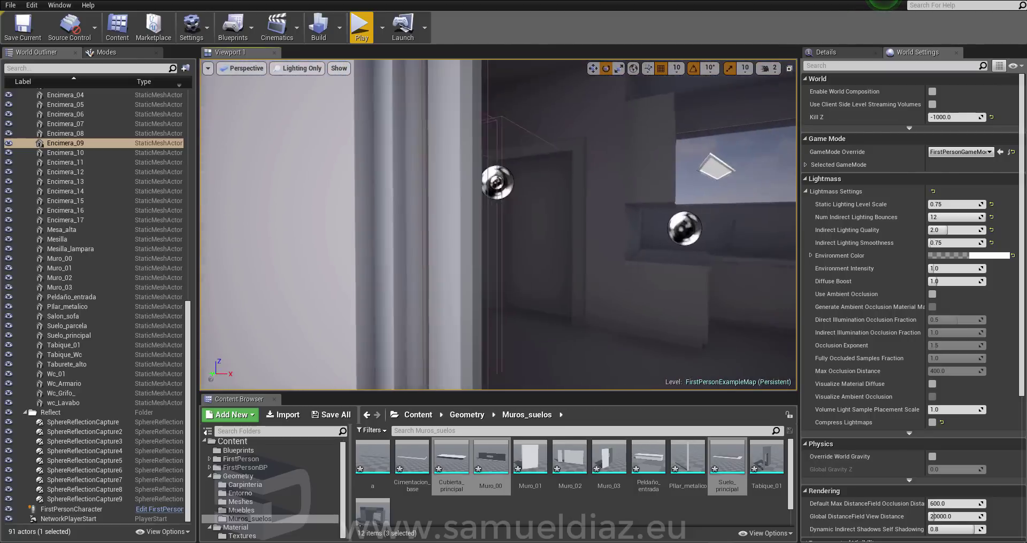
right_drag(296, 85, 297, 86)
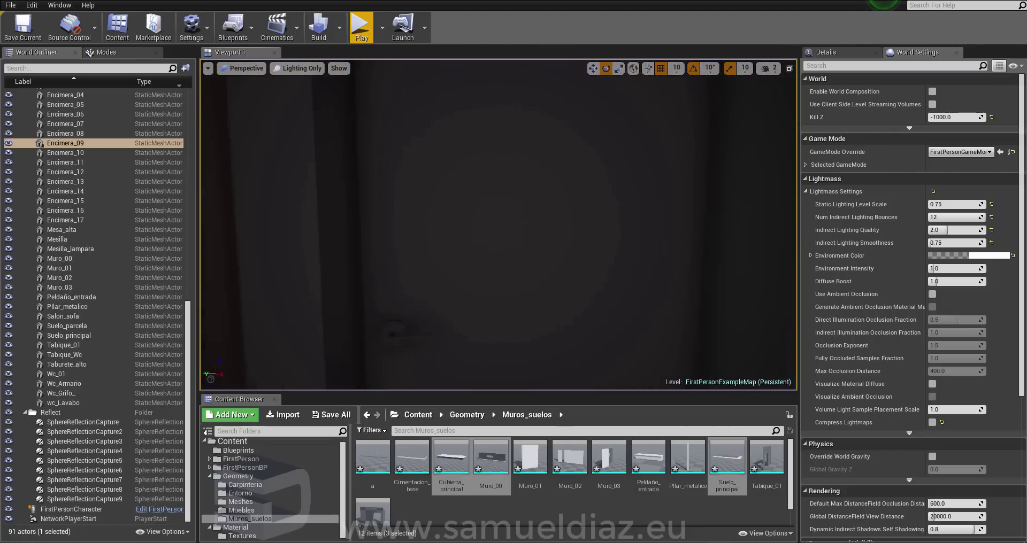
click(314, 73)
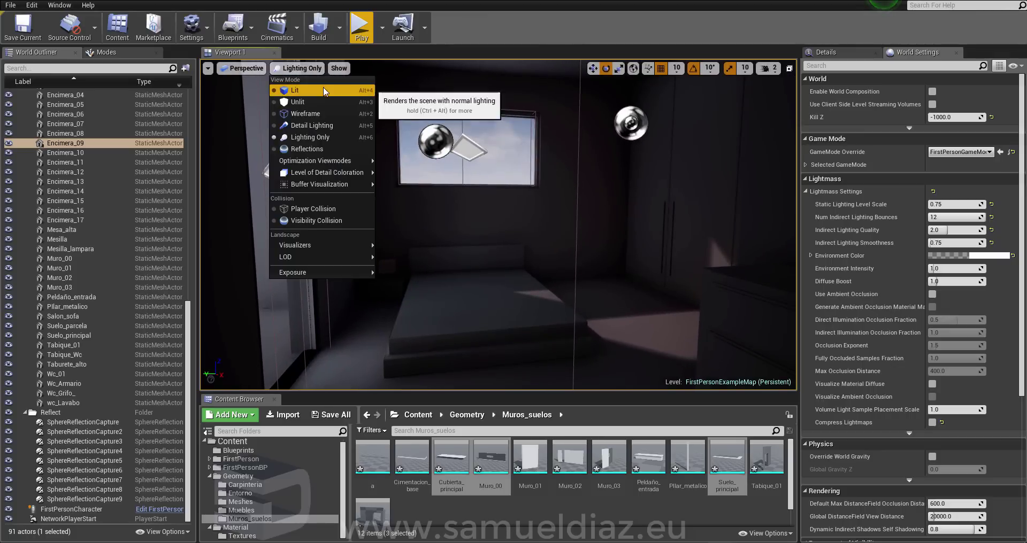
- Return the viewport to Lit mode and fly from the bed to the two-door corridor
click(324, 90)
right_drag(325, 90, 324, 90)
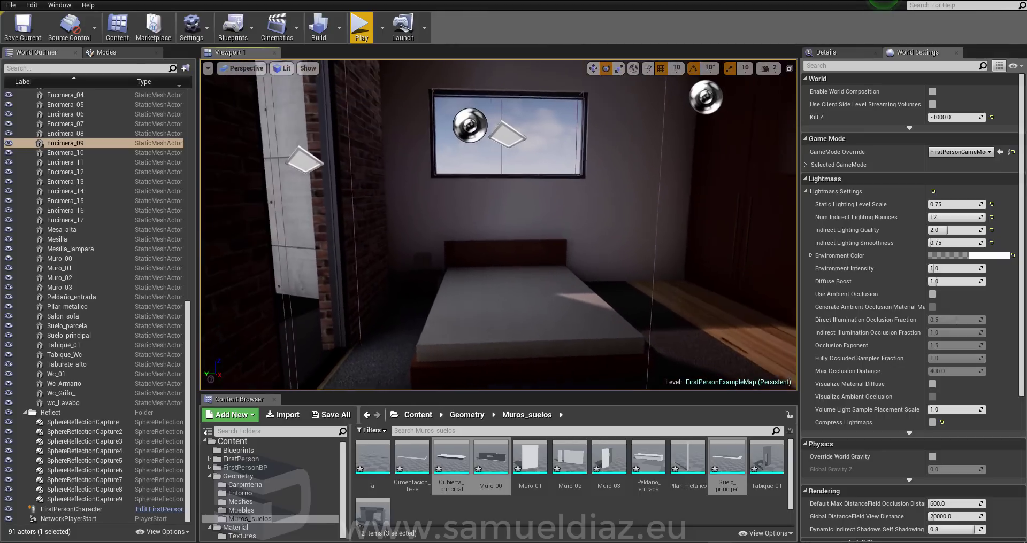
right_drag(460, 276, 460, 277)
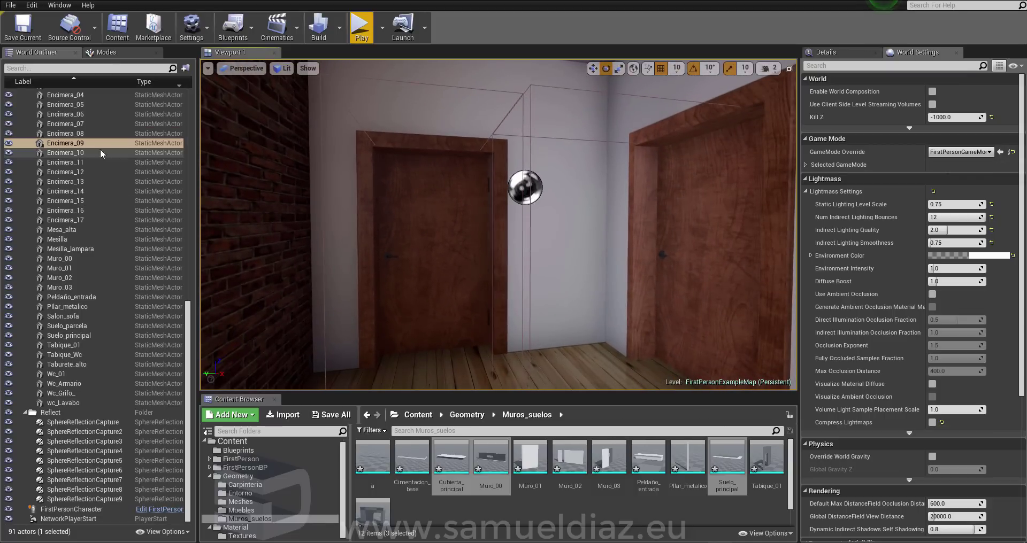
scroll(100, 226, up, 15)
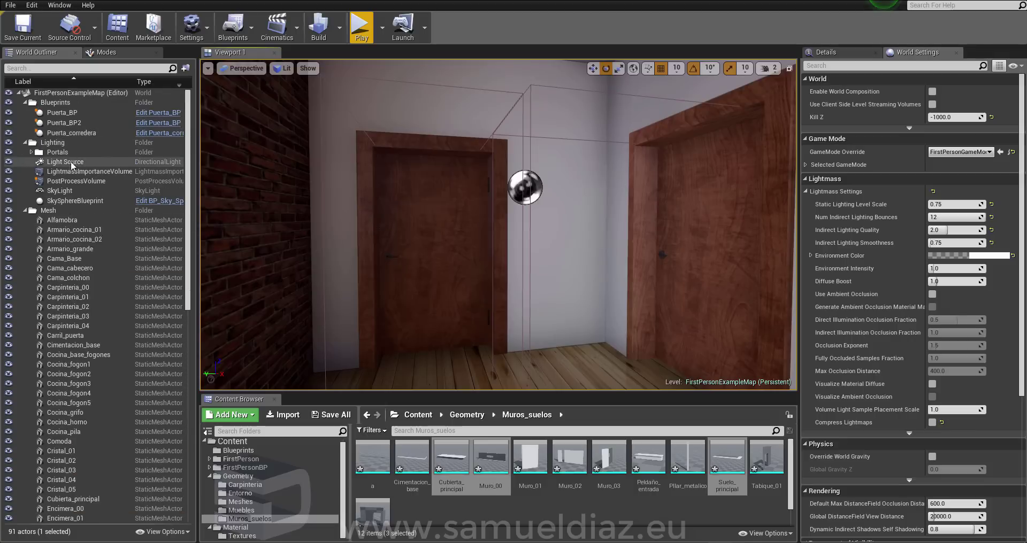
- Select the LightmassImportanceVolume in the World Outliner, undoing an accidental scale
click(98, 171)
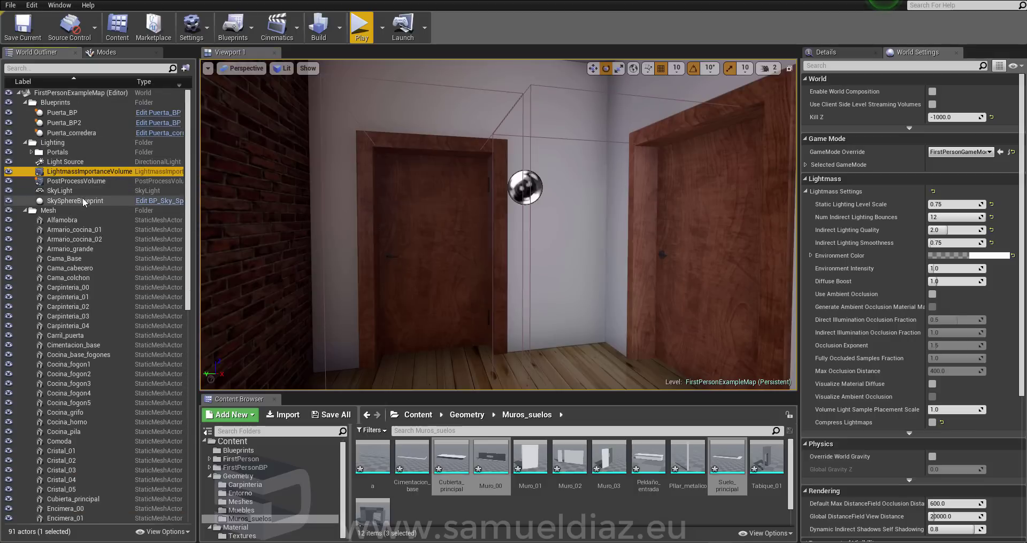
mouse_move(487, 194)
right_down()
mouse_move(503, 206)
mouse_move(499, 130)
right_up()
key(r)
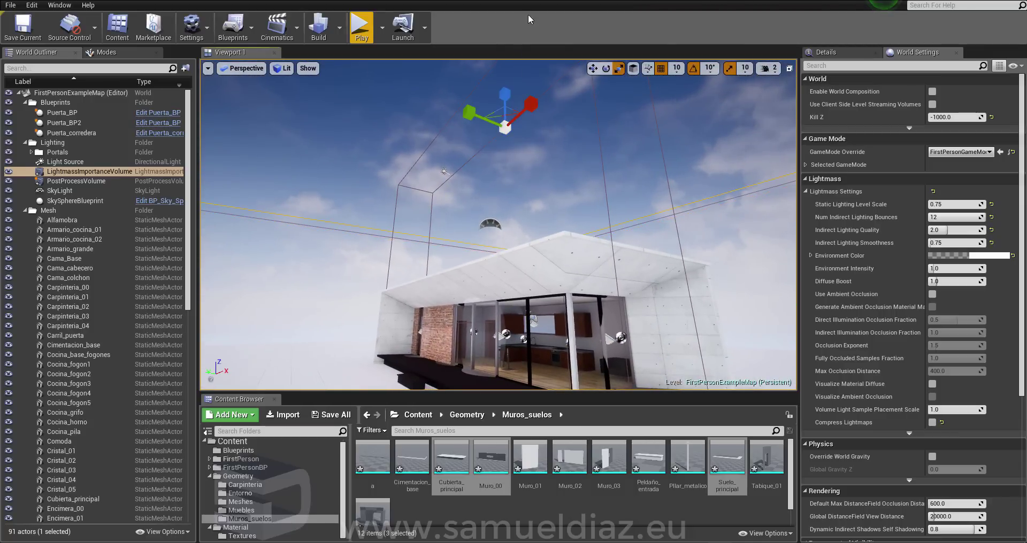
key(ctrl+z)
- Fly outside to ground level beside the house and set camera speed to 4
mouse_move(498, 214)
right_down()
mouse_move(497, 224)
mouse_move(516, 69)
right_up()
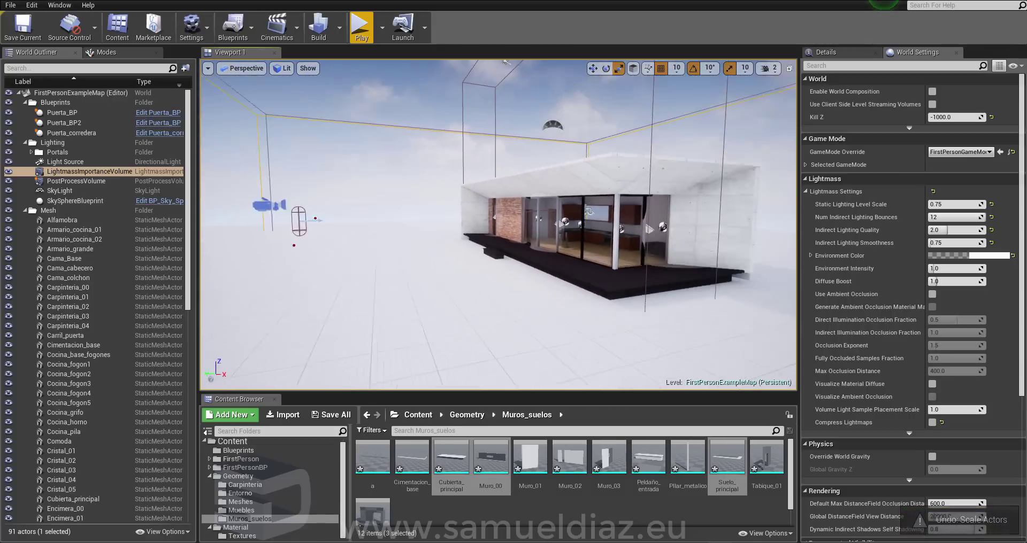
right_drag(497, 225, 497, 224)
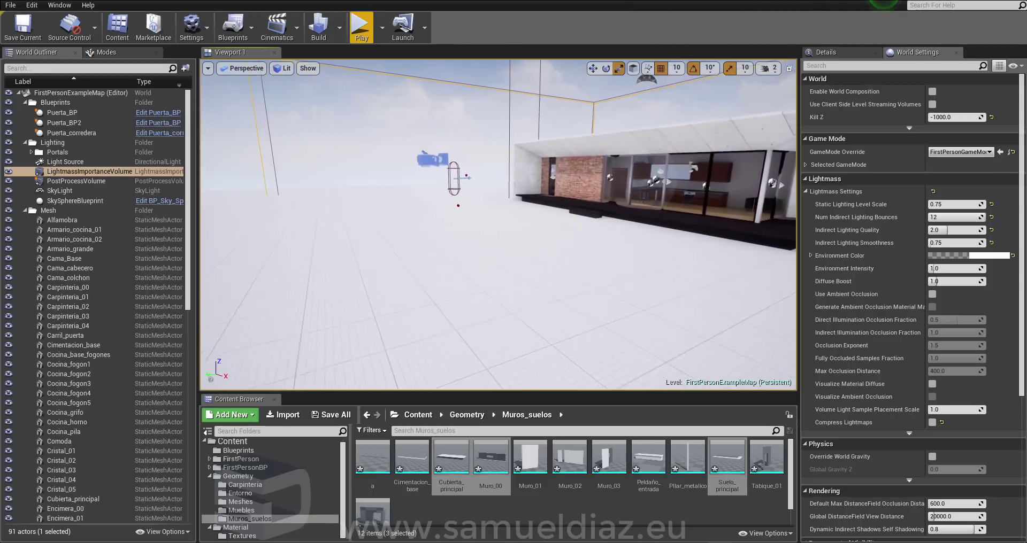
right_drag(530, 118, 529, 119)
click(769, 68)
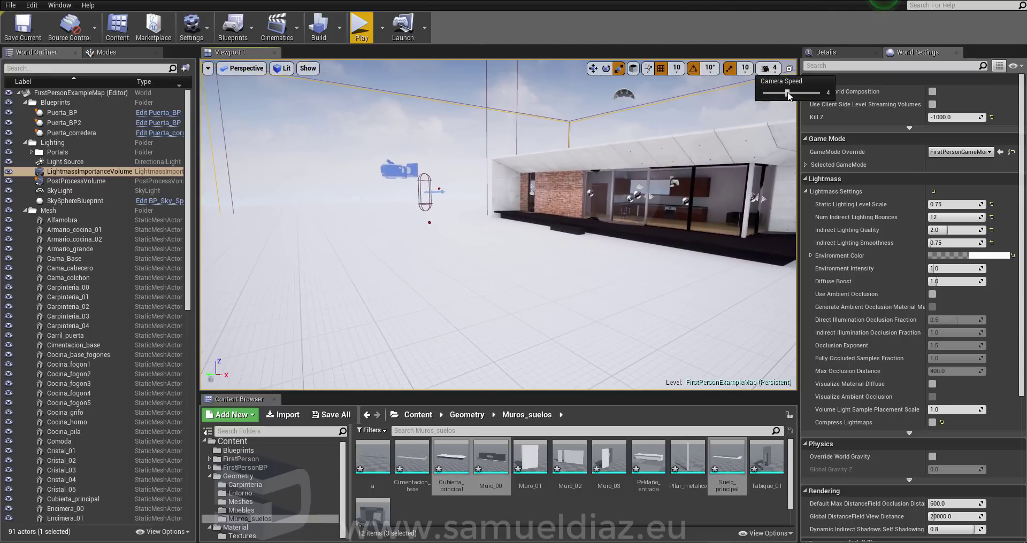
- Frame the house and importance volume from outside, undoing a stray scale
right_drag(497, 225, 497, 224)
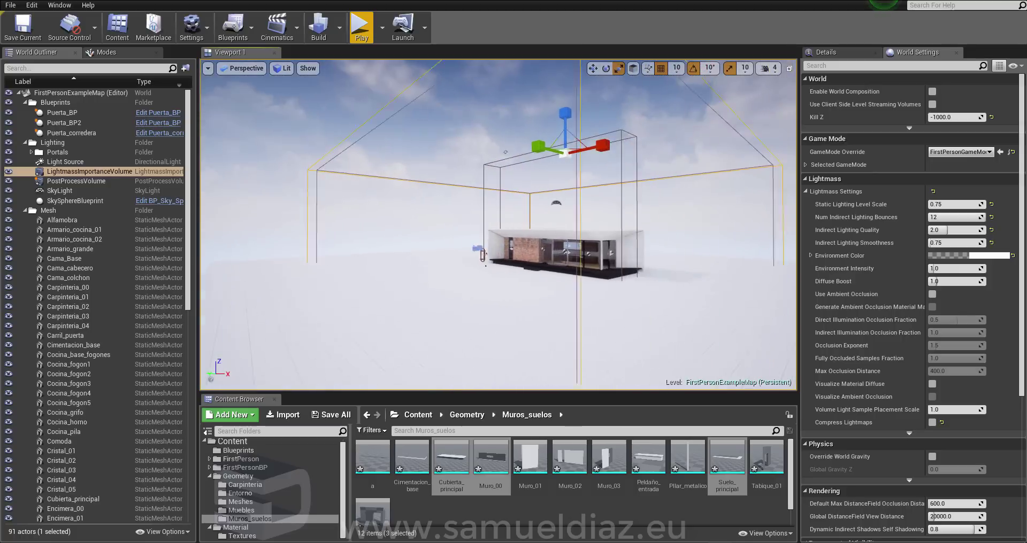
right_drag(543, 128, 543, 129)
key(e)
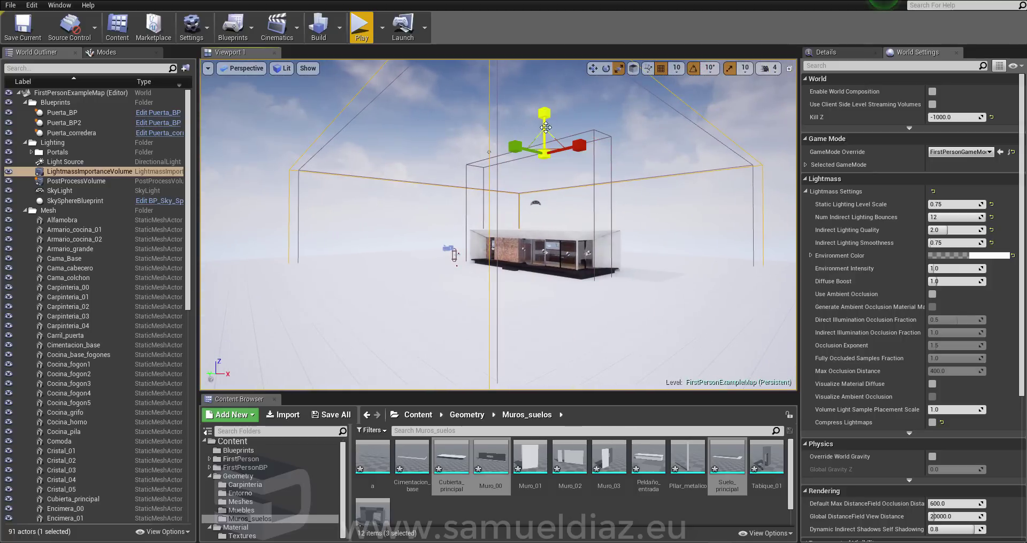
drag(544, 129, 543, 131)
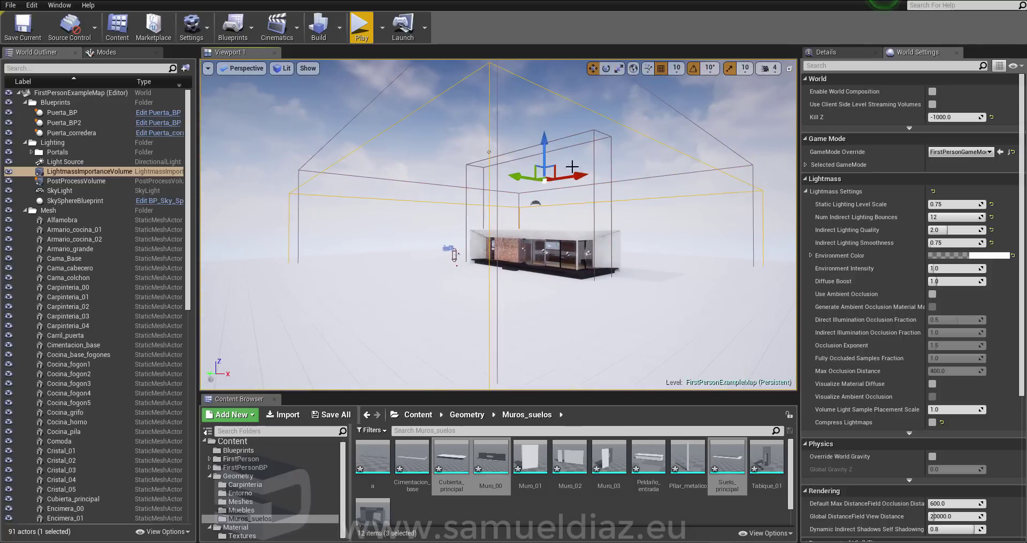
right_drag(605, 179, 543, 176)
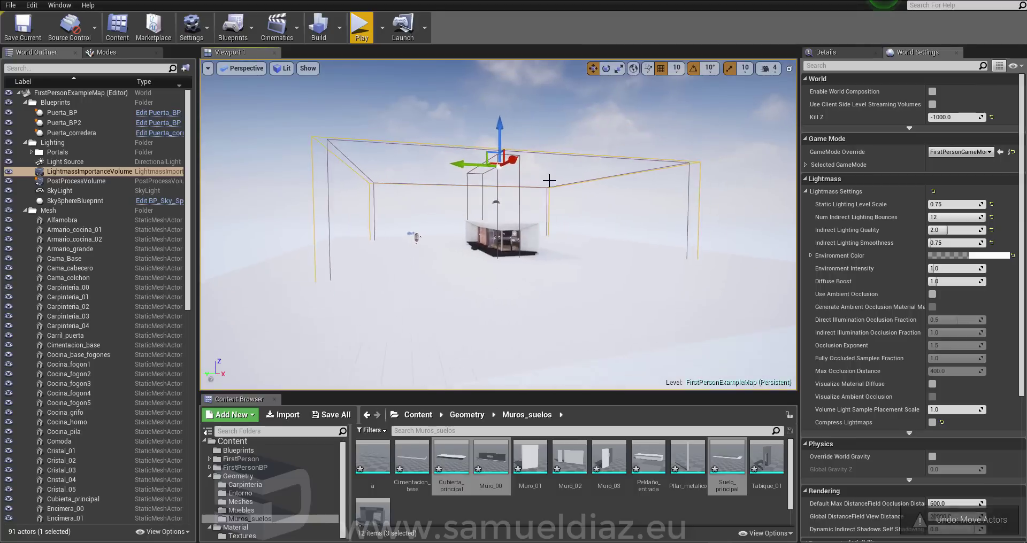
key(e)
key(r)
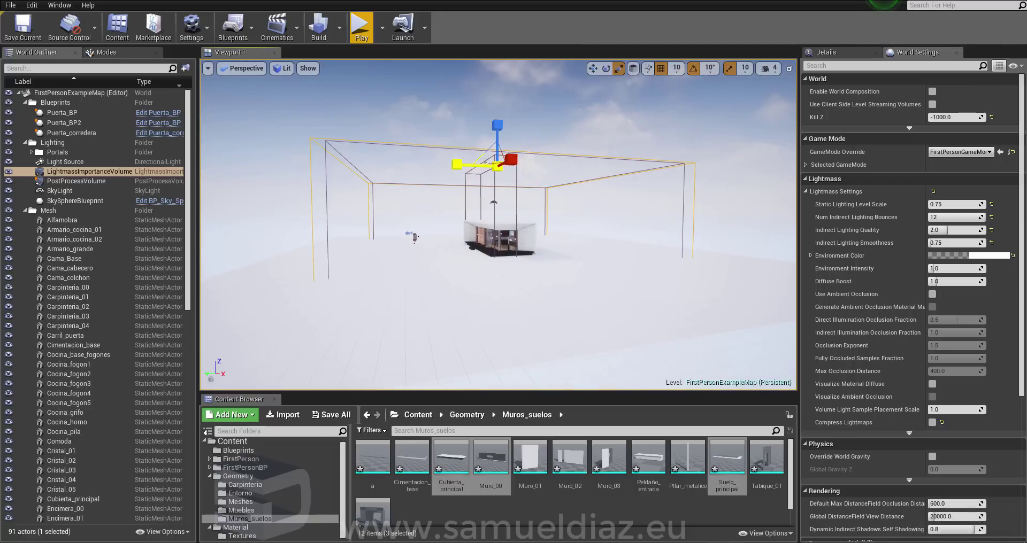
key(ctrl+z)
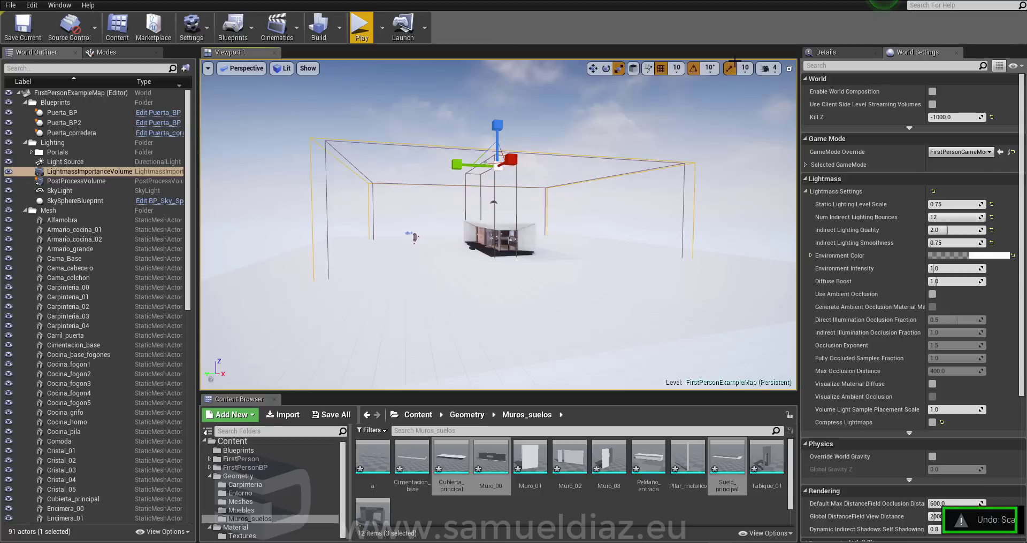
- Shrink the importance volume to fit the house using scale snaps of 0.125 and 0.0625
click(748, 69)
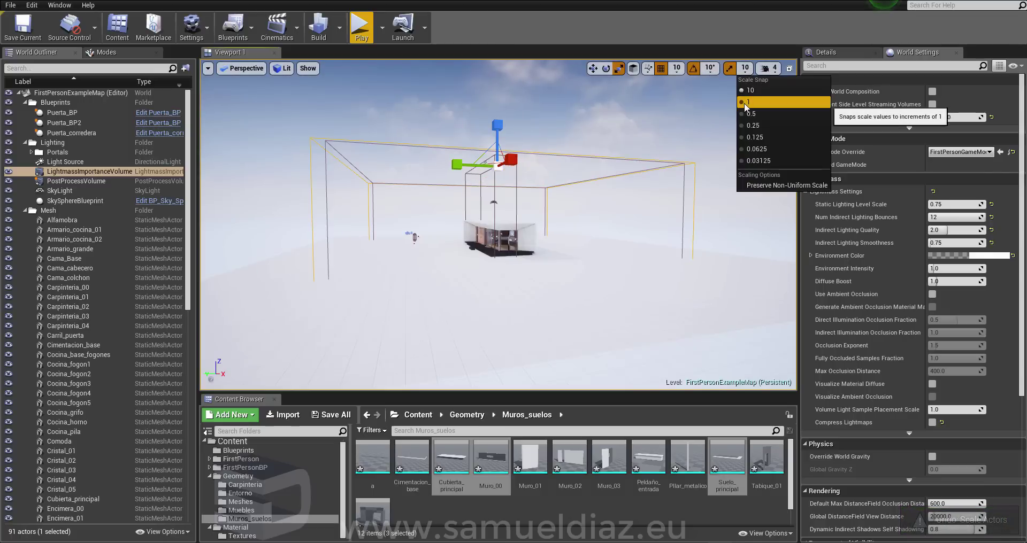
click(748, 102)
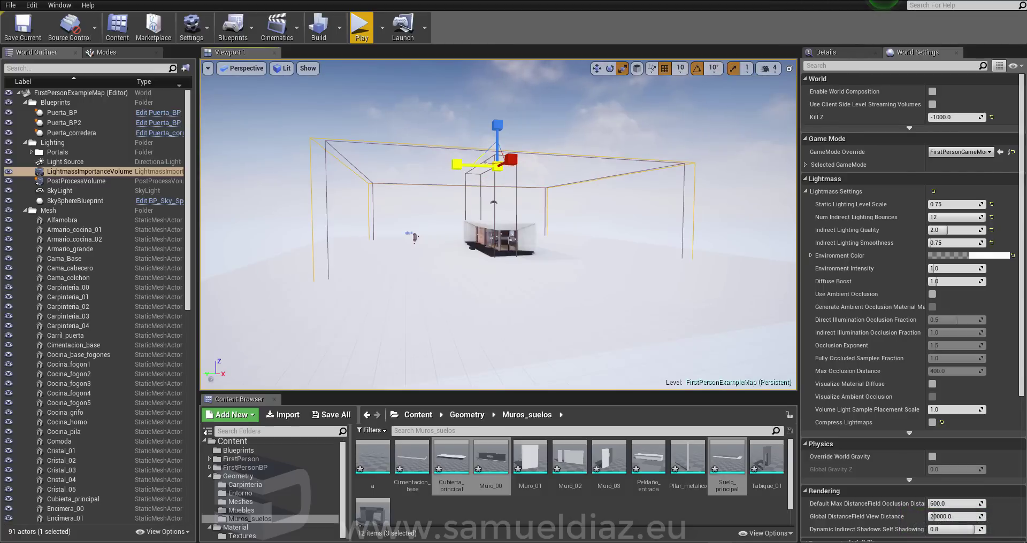
key(ctrl+z)
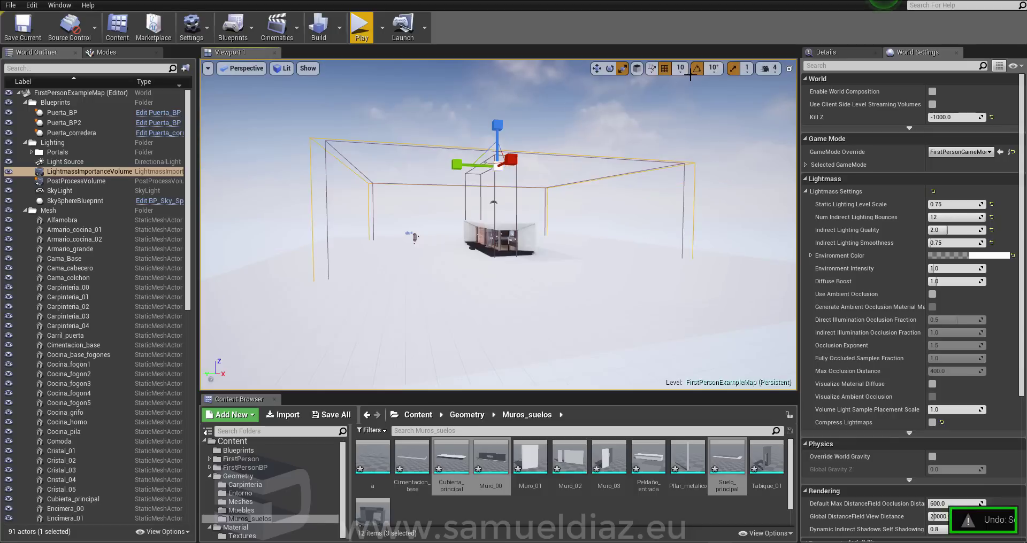
click(747, 69)
click(754, 137)
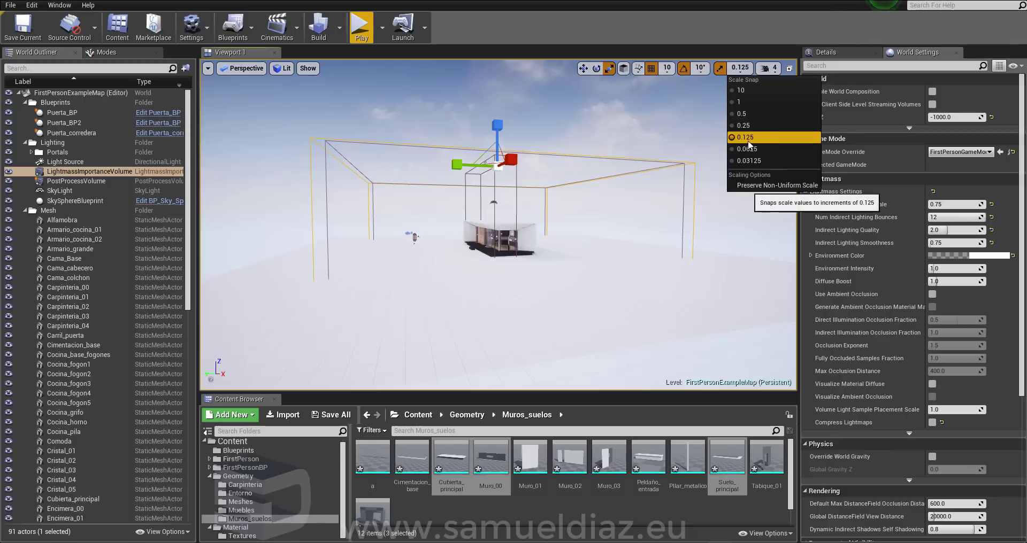
drag(460, 165, 457, 165)
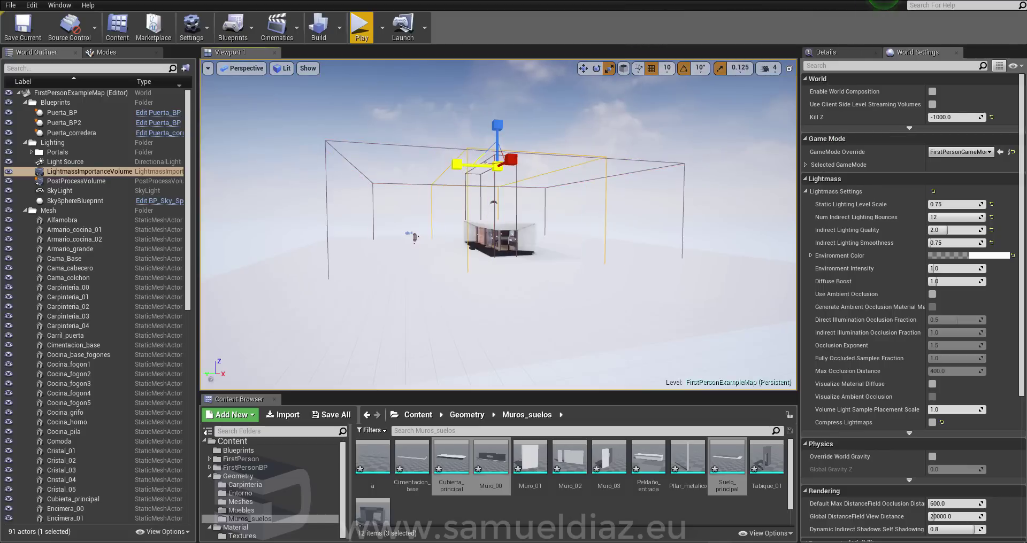
click(740, 68)
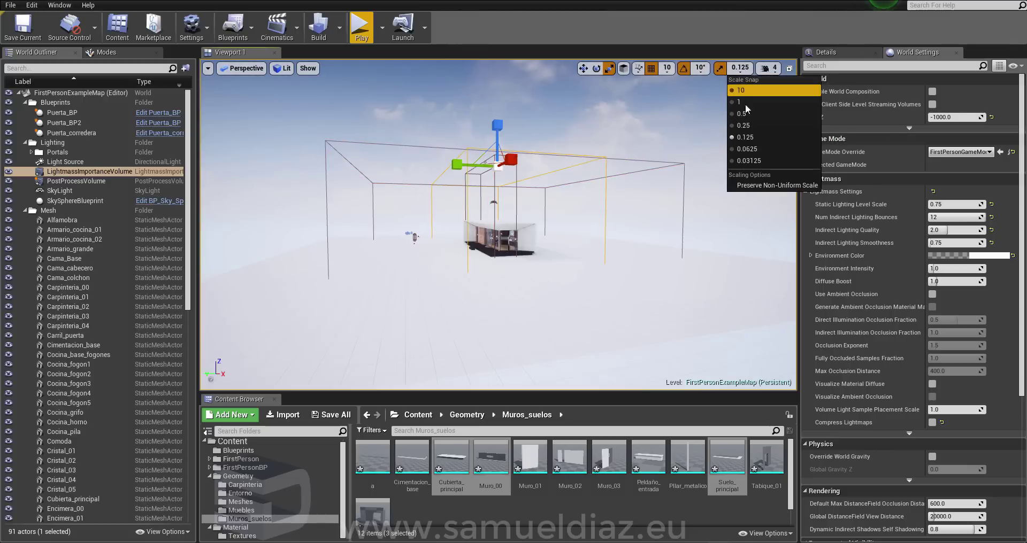
click(741, 154)
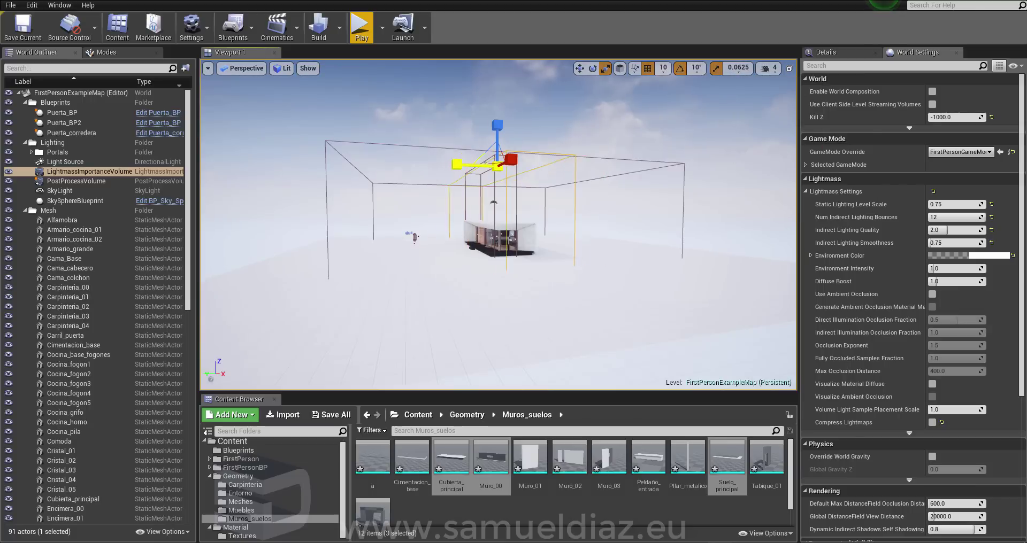
mouse_move(460, 164)
right_down()
mouse_move(407, 161)
mouse_move(485, 142)
right_up()
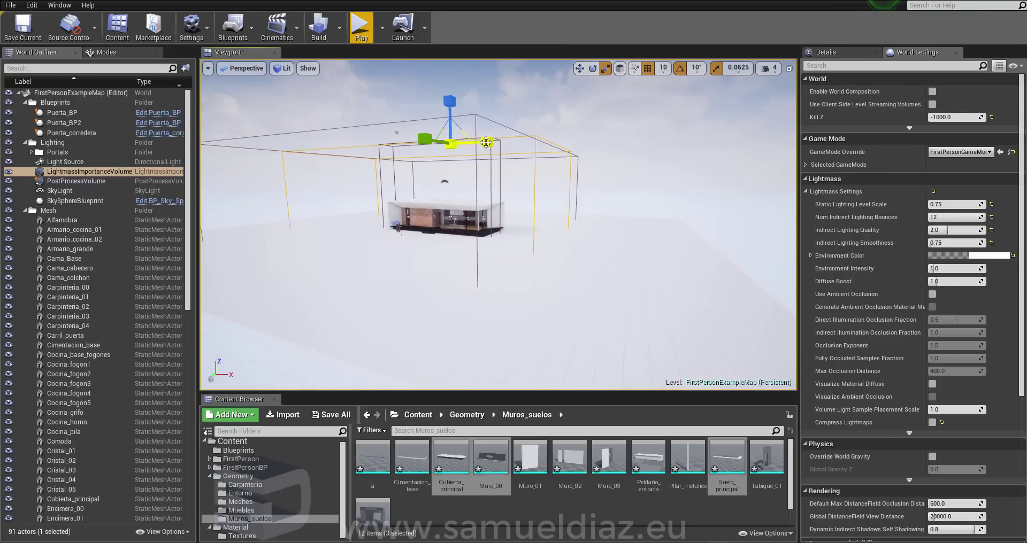
drag(486, 142, 465, 142)
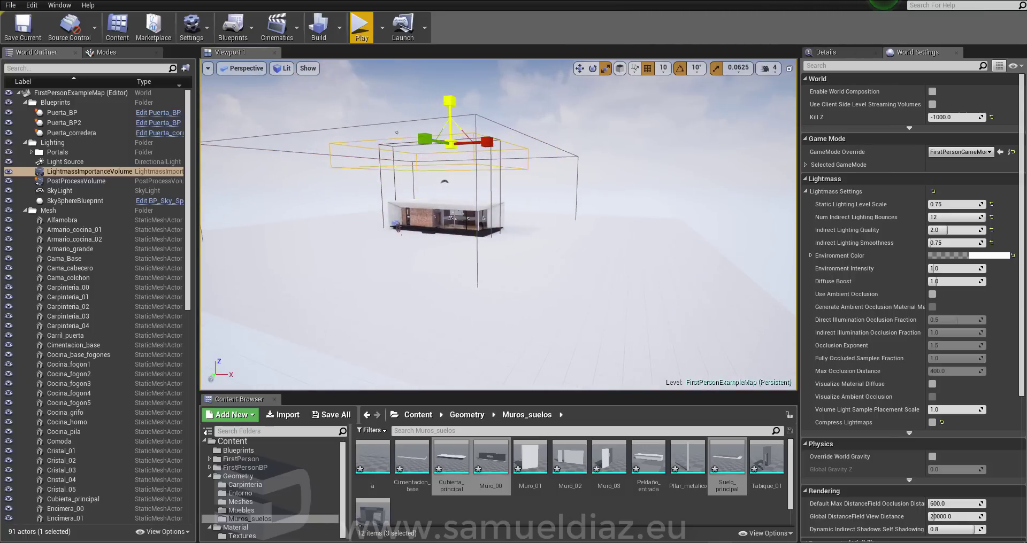
- Lower the Lightmass volume along Z onto the house and orbit to check the fit
key(e)
key(r)
key(w)
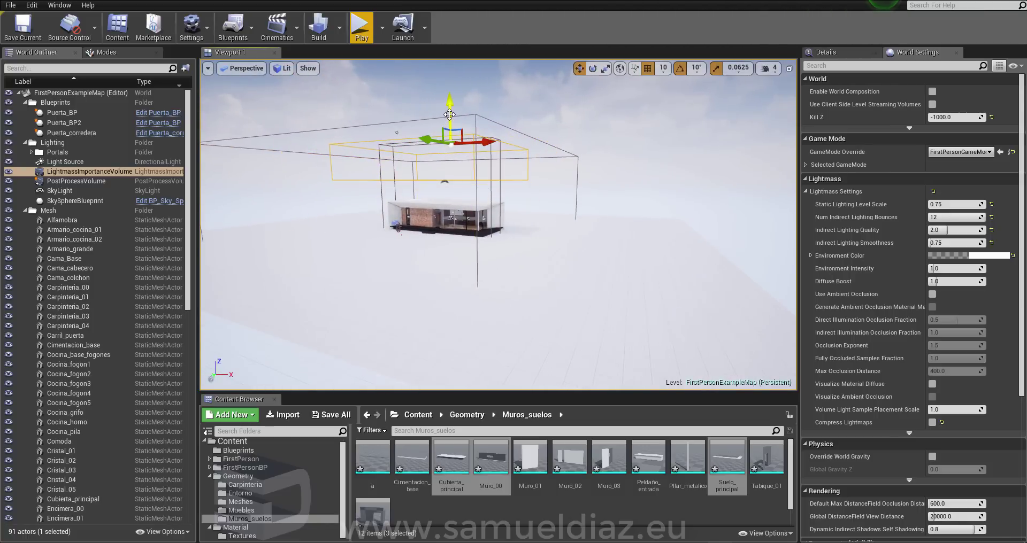
drag(450, 120, 451, 160)
key(r)
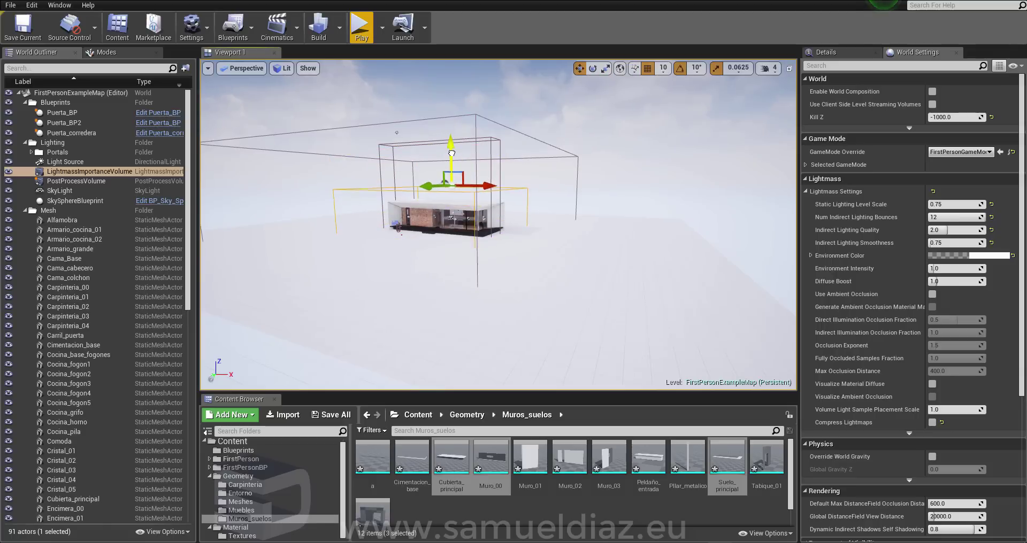
alt+drag(452, 154, 491, 166)
key(e)
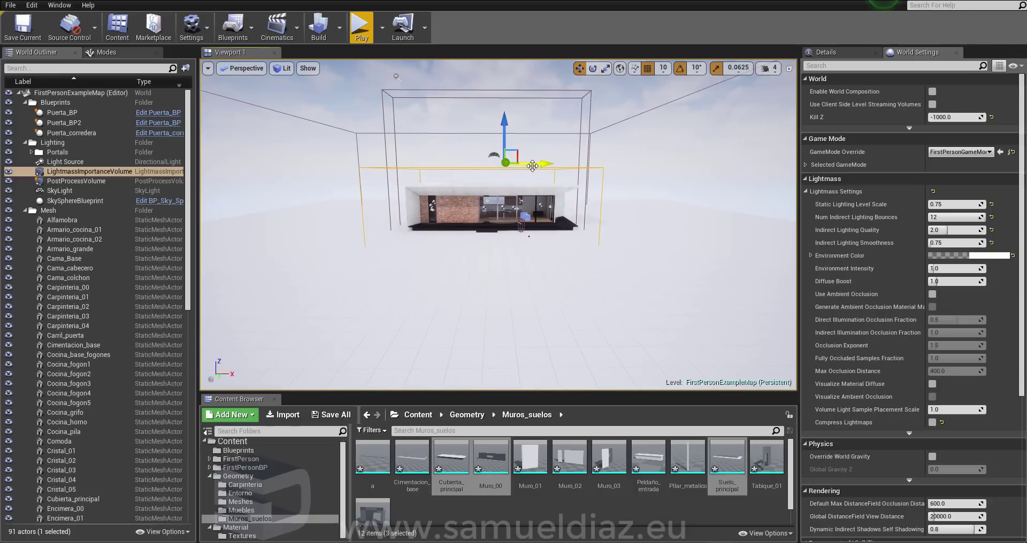
mouse_move(548, 164)
alt+mouse_down()
mouse_move(481, 166)
mouse_move(513, 177)
alt+mouse_up()
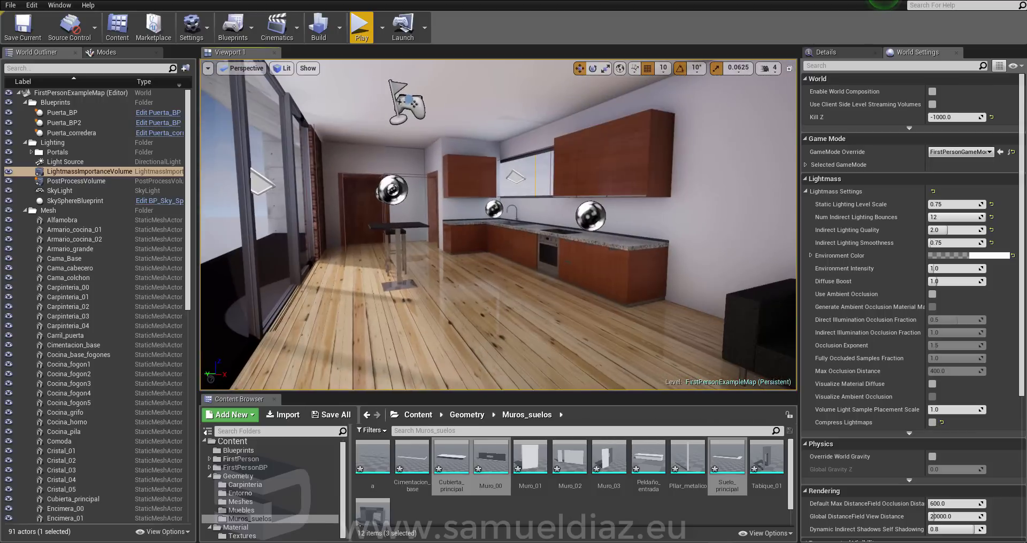
- Select the PostProcessVolume and show its properties, collapsing the Lightmass settings
click(84, 181)
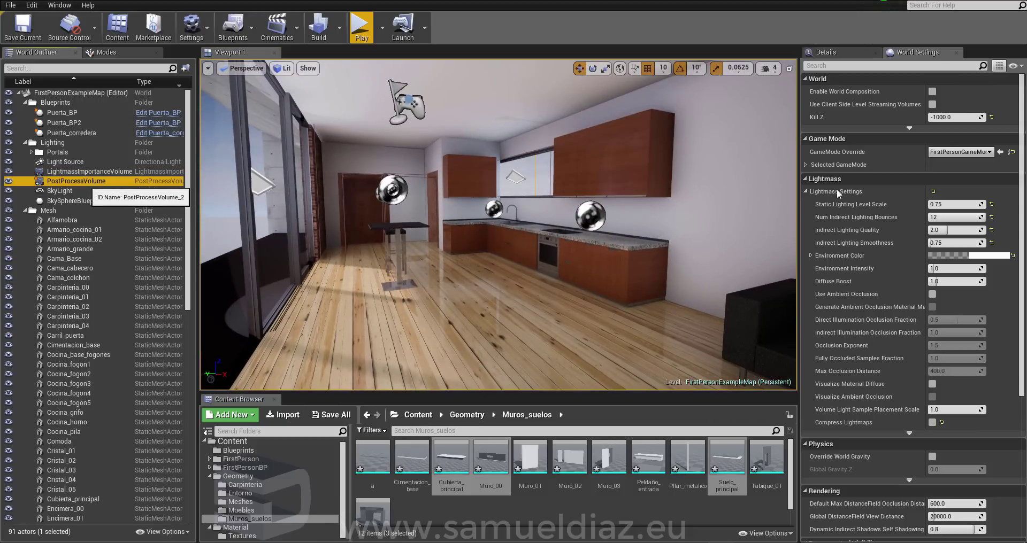
drag(632, 219, 632, 240)
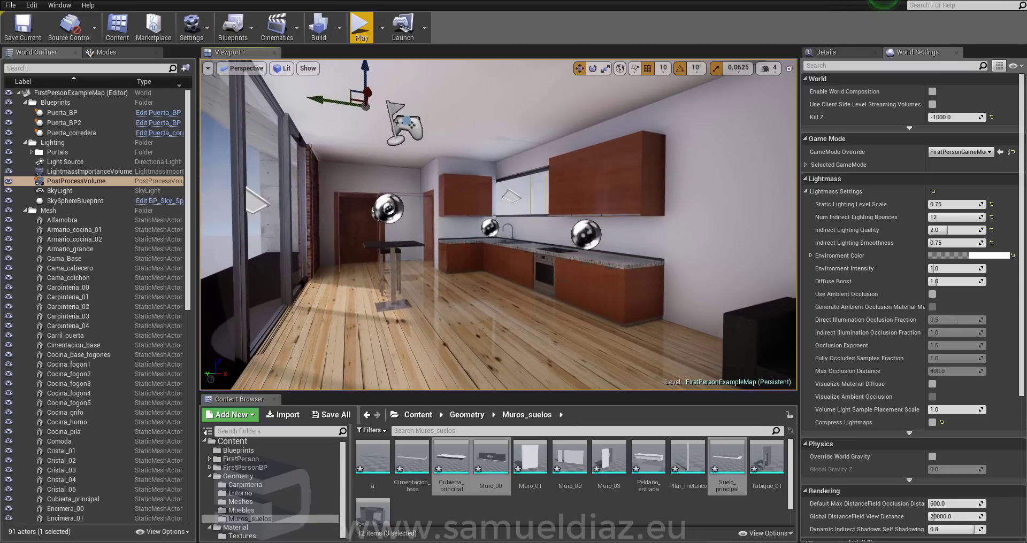
click(804, 192)
click(842, 53)
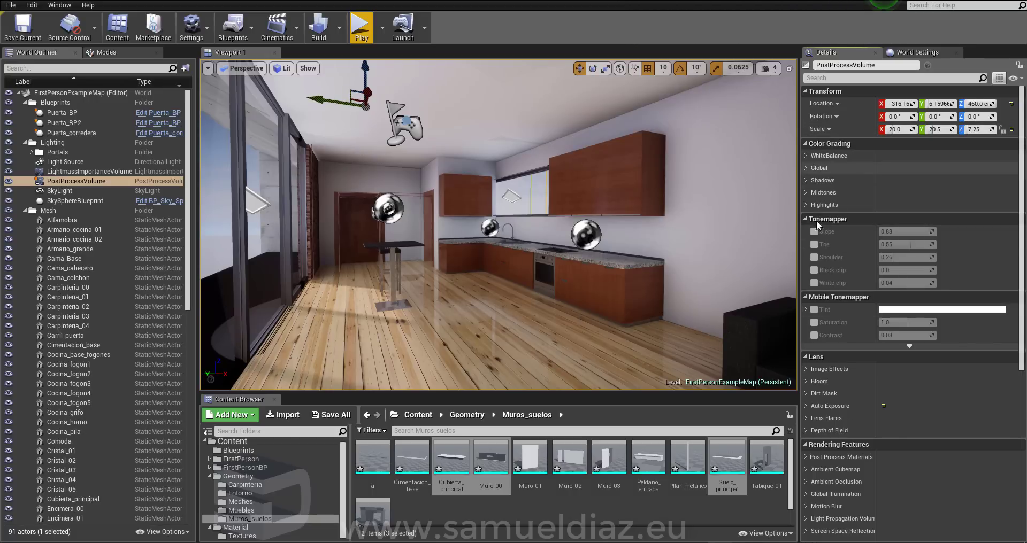
- Enable White Balance Temp and adjust it, trying about 8000 then about 5600
click(805, 156)
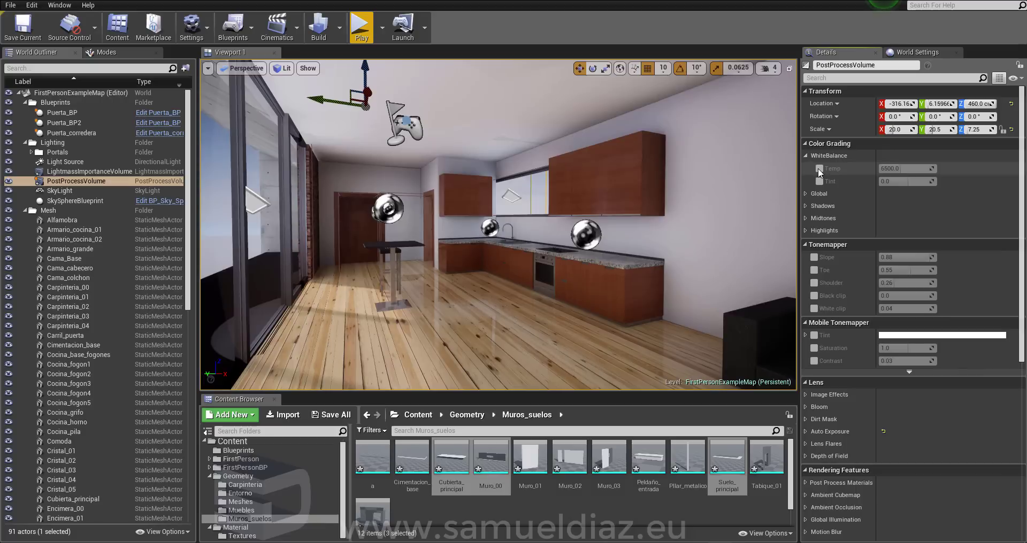
click(818, 169)
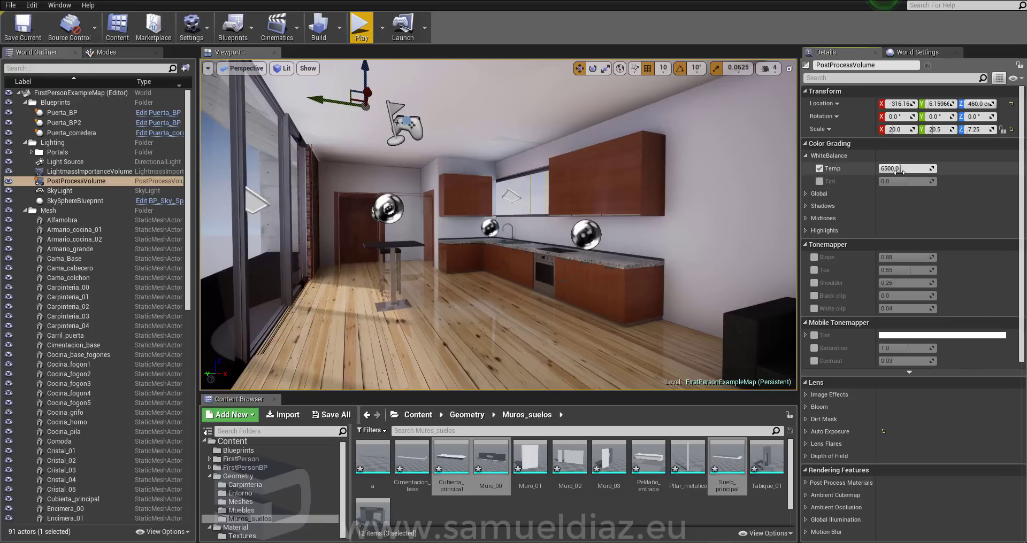
mouse_move(911, 169)
mouse_down()
mouse_move(933, 168)
mouse_move(888, 169)
mouse_up()
key(ctrl+z)
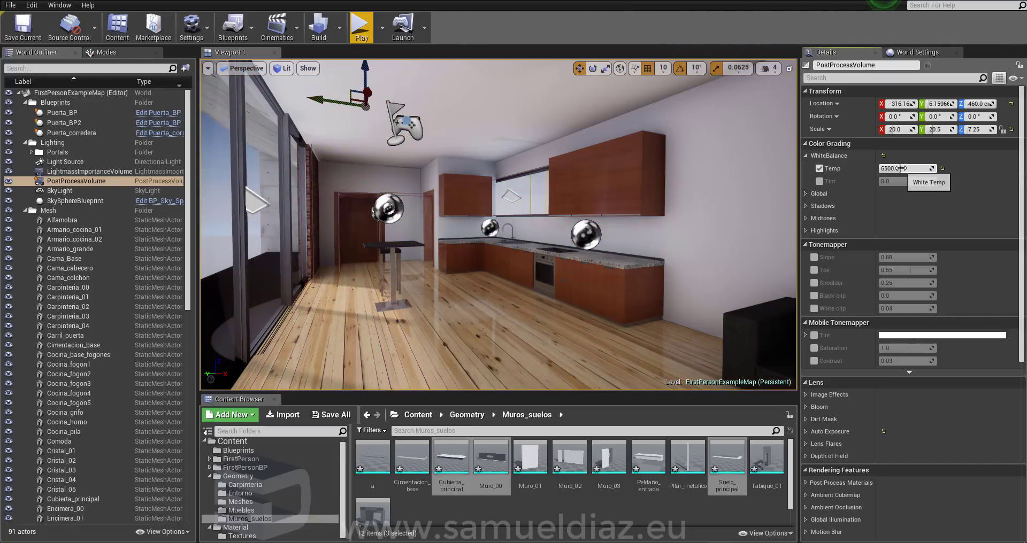
drag(902, 168, 904, 168)
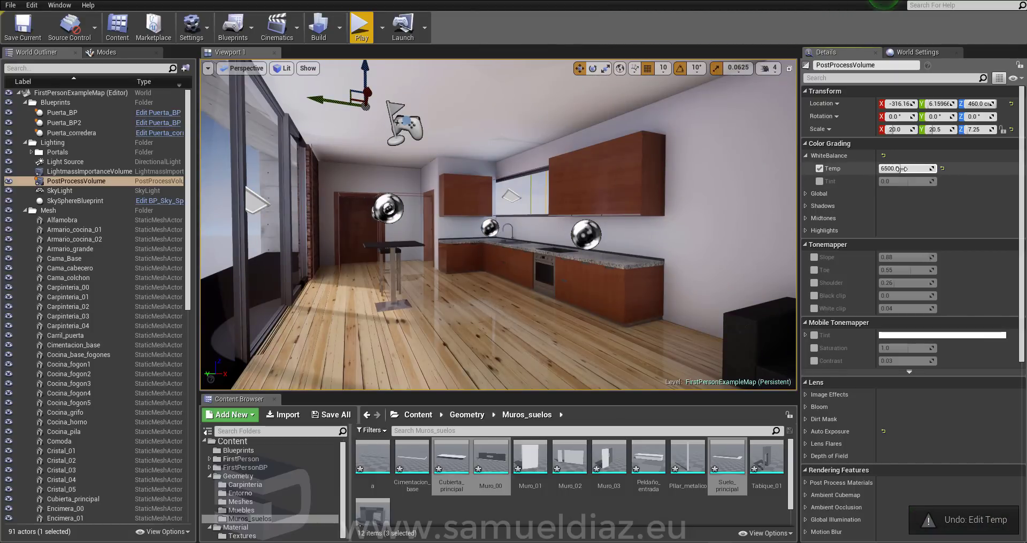
drag(908, 168, 896, 169)
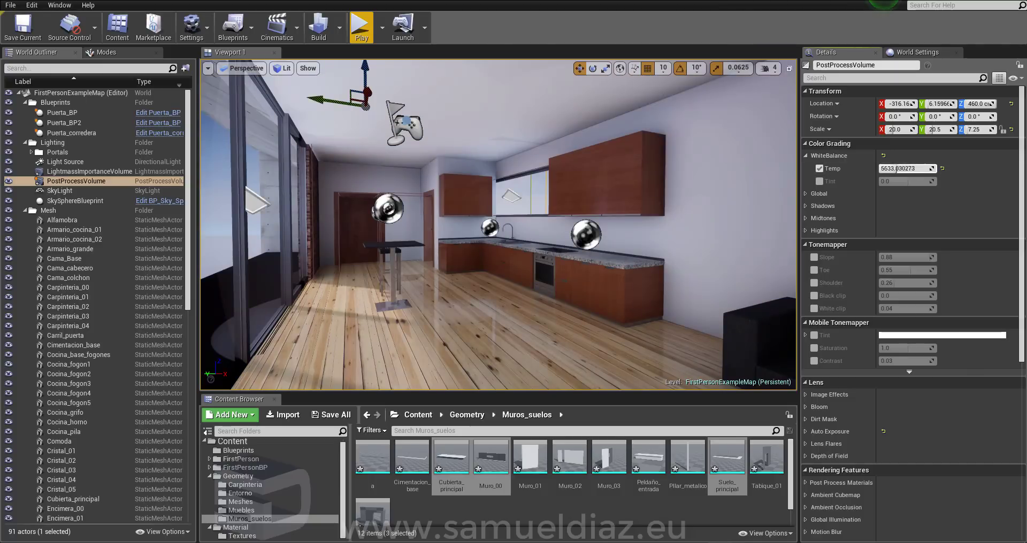
- Enable global Saturation and lower it to about 0.77
click(804, 195)
click(819, 206)
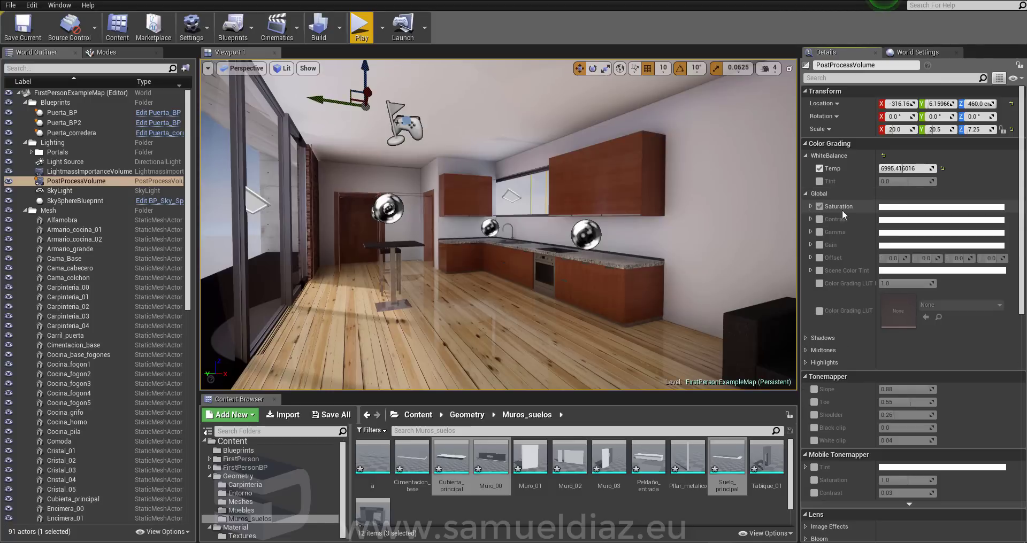
click(810, 206)
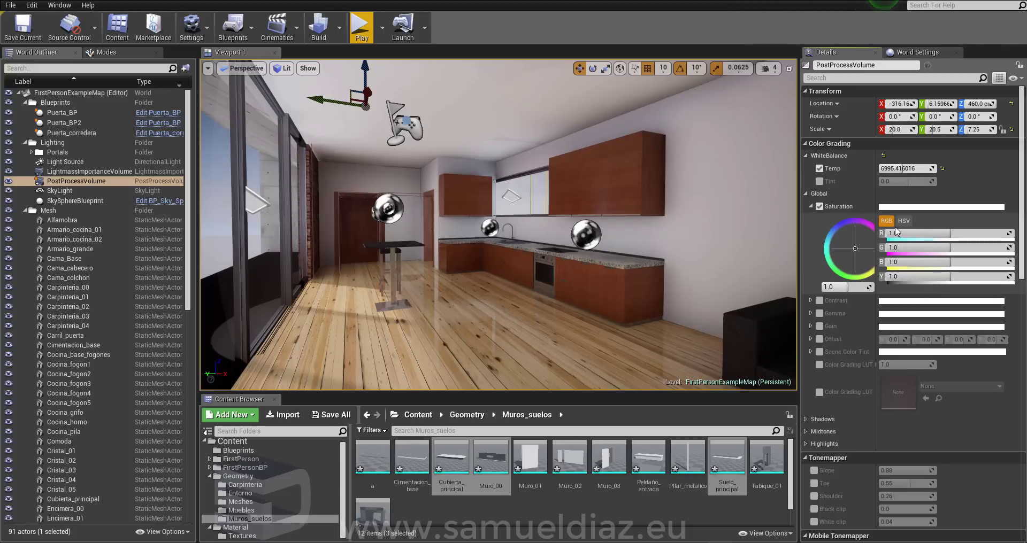
drag(922, 277, 936, 277)
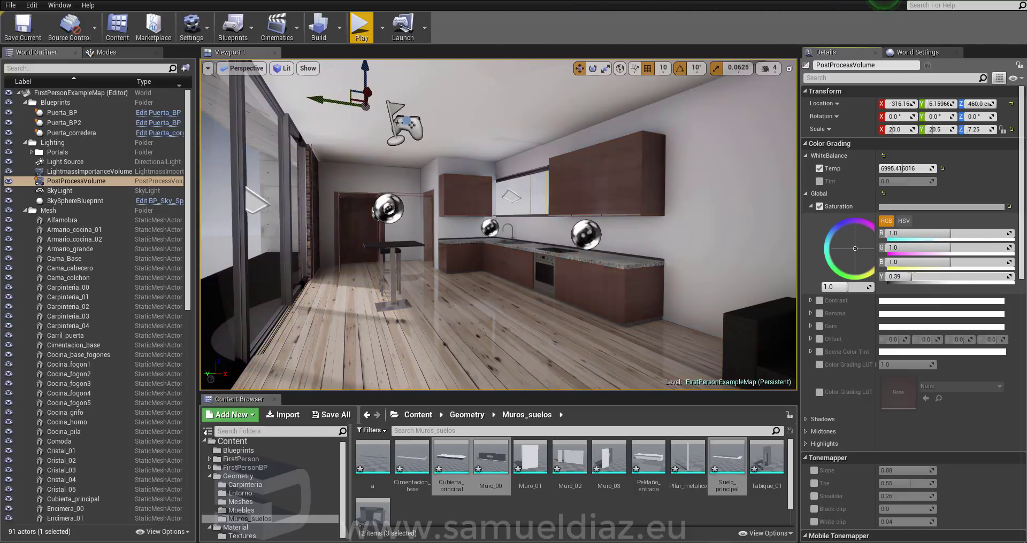
key(ctrl+z)
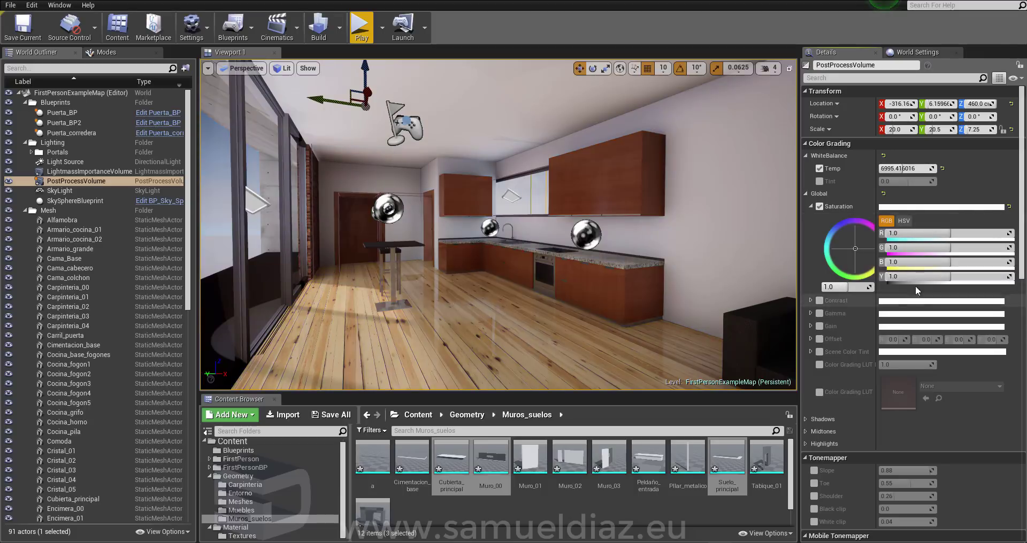
drag(944, 278, 928, 277)
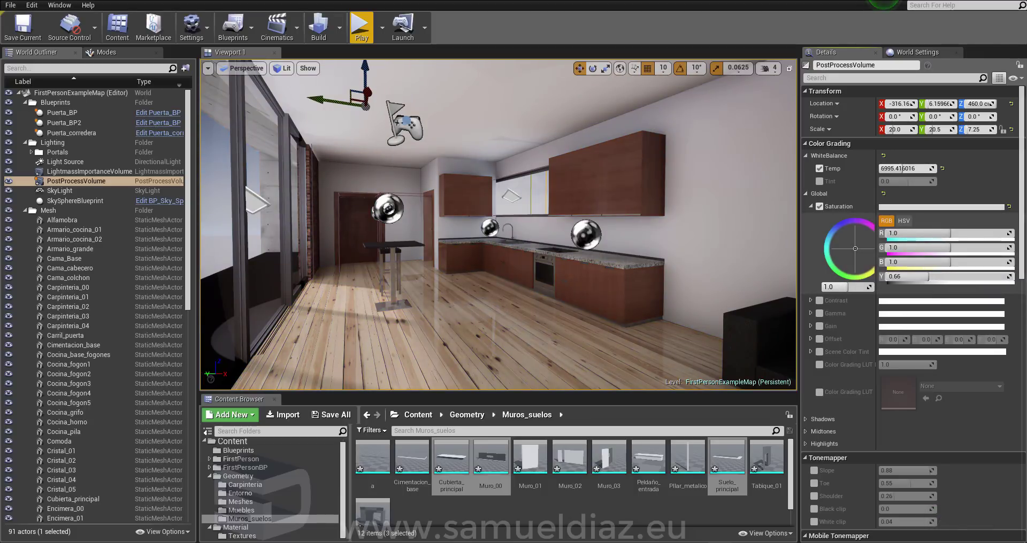
click(811, 206)
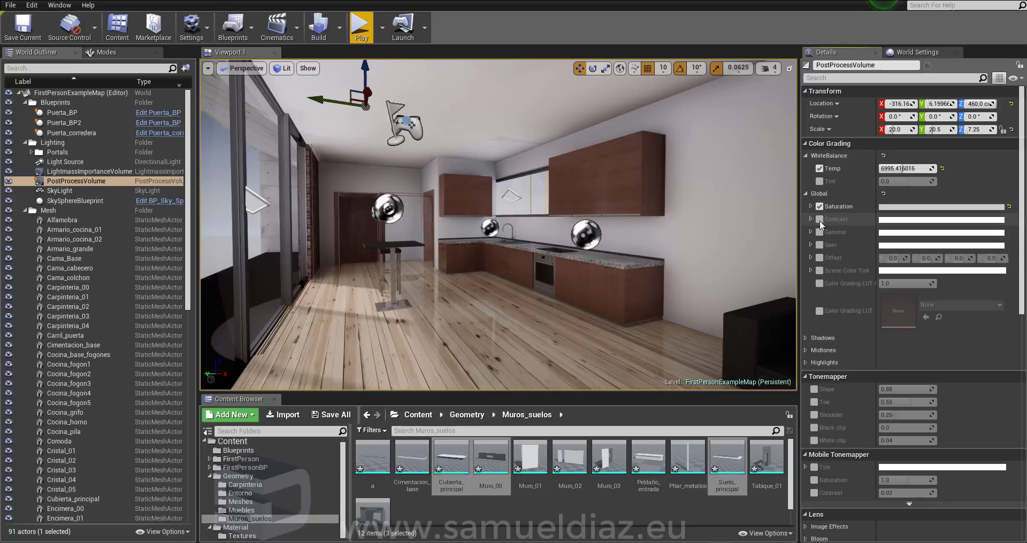
- Enable global Contrast and raise it to about 1.16, discarding trial tint changes
click(819, 220)
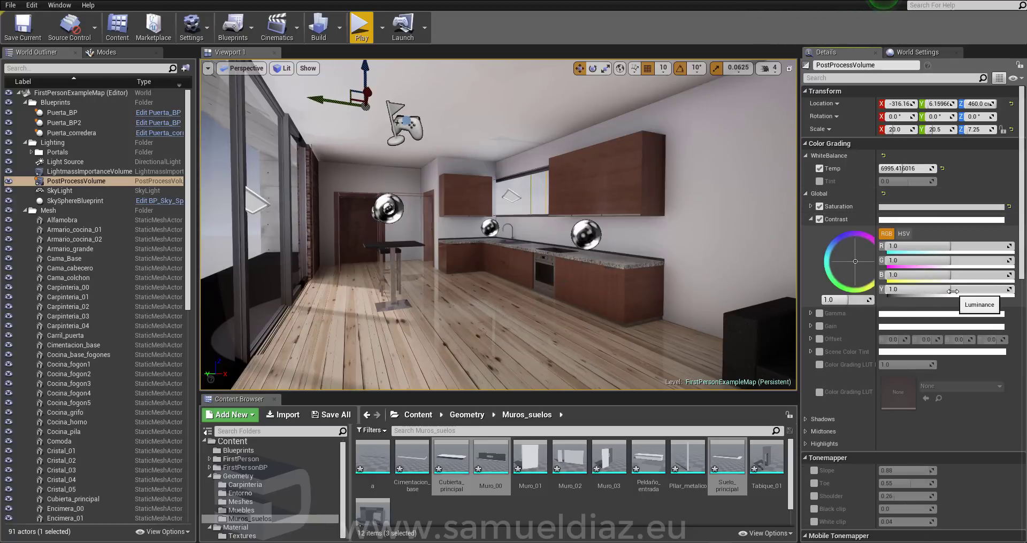
mouse_move(944, 290)
mouse_down()
mouse_move(891, 290)
mouse_move(910, 290)
mouse_up()
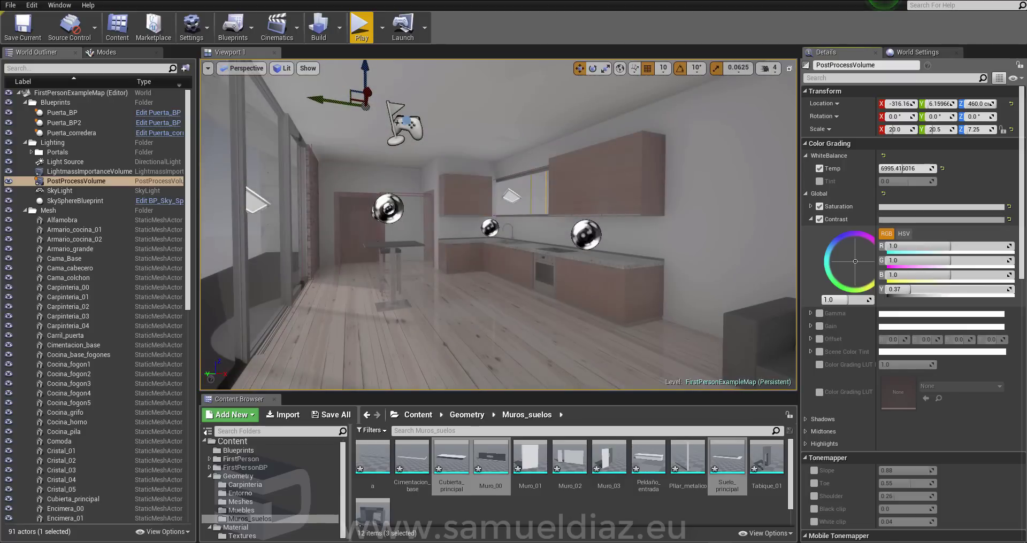
key(ctrl+z)
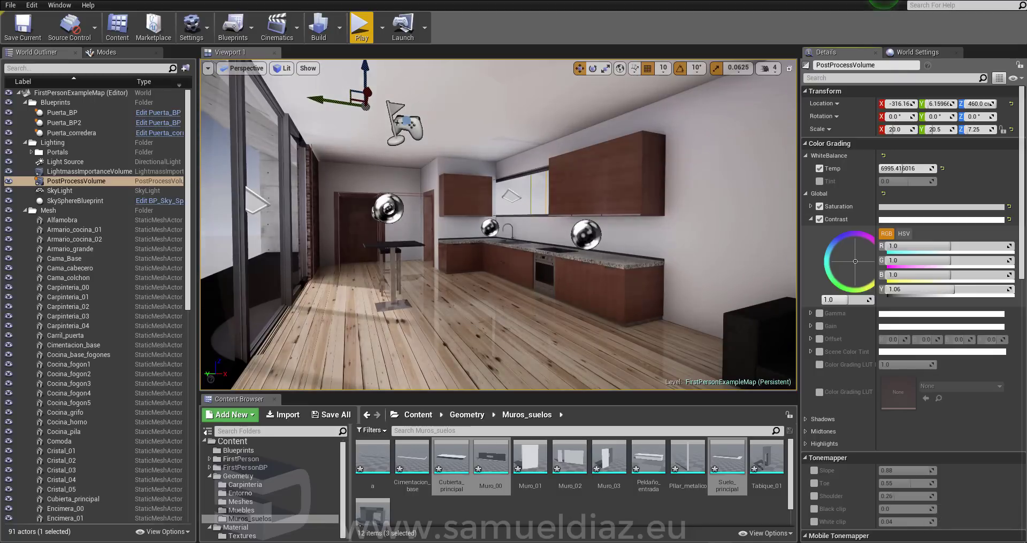
drag(855, 261, 845, 261)
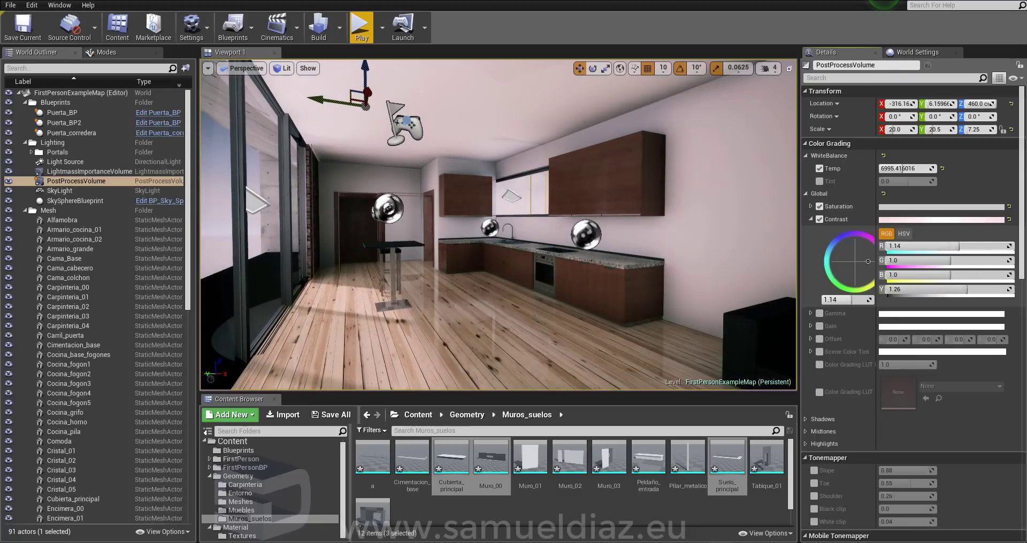
key(ctrl+z)
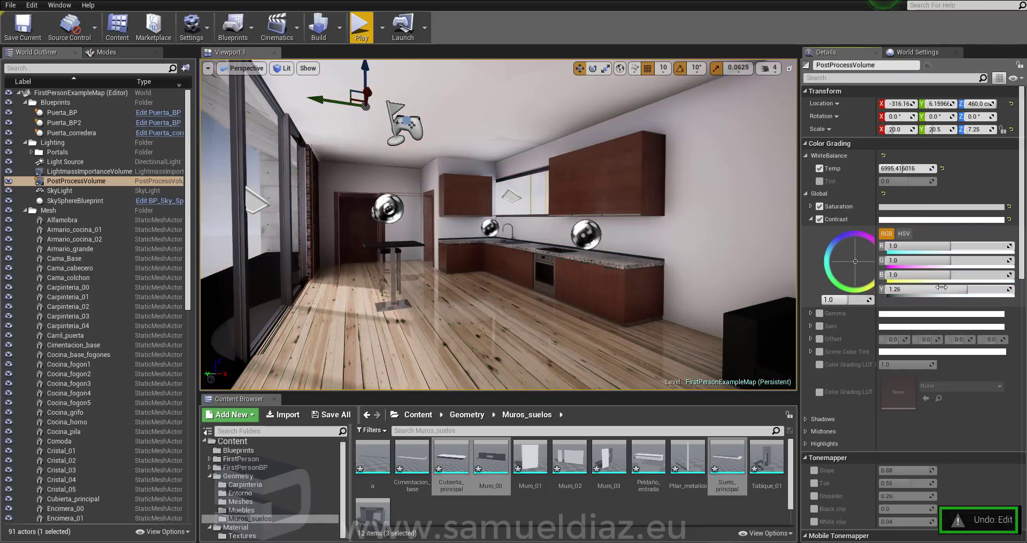
key(ctrl+z)
drag(950, 289, 960, 290)
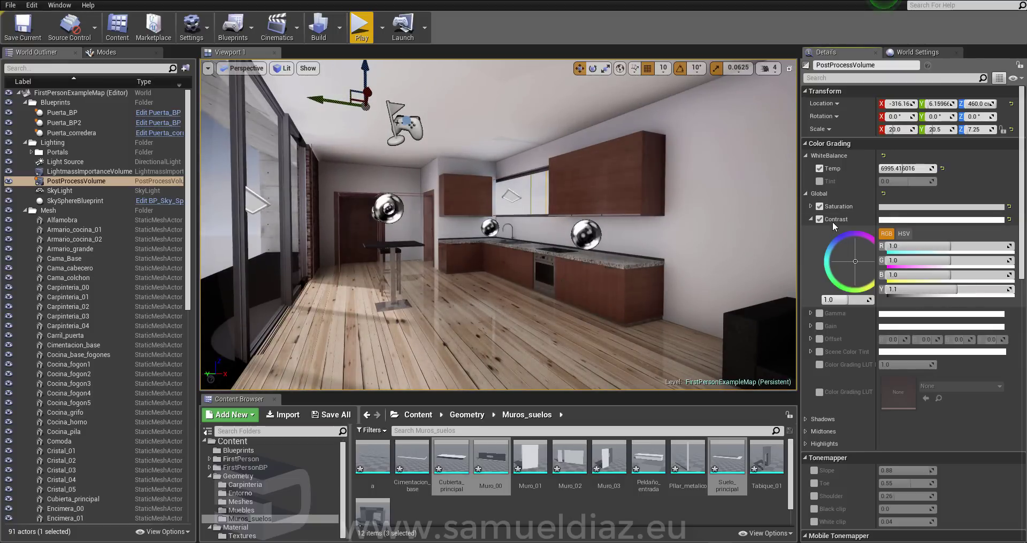
click(811, 219)
- Enable Gamma, lowering it slightly, and enable Gain with luminance raised to 1.28
click(819, 232)
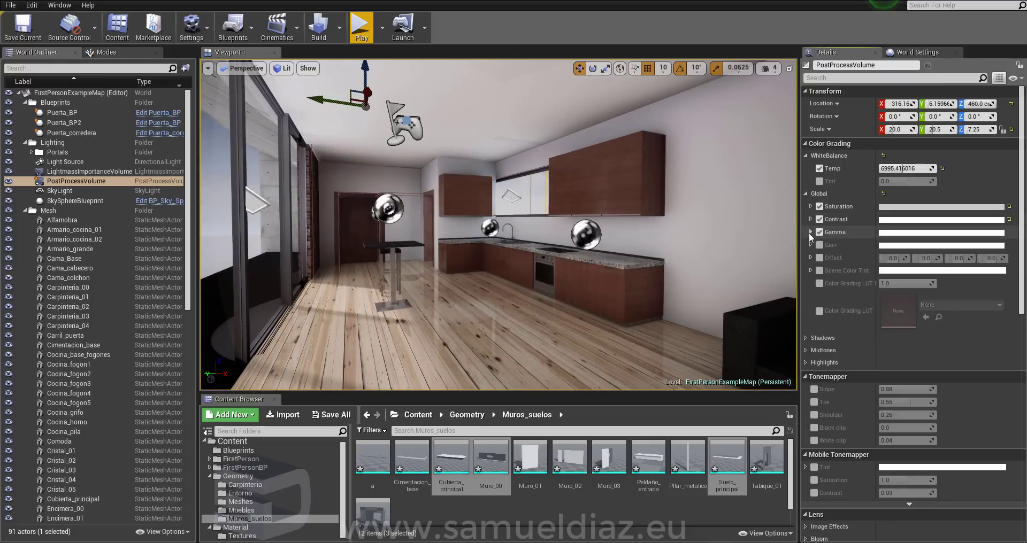
click(810, 232)
drag(950, 302, 944, 302)
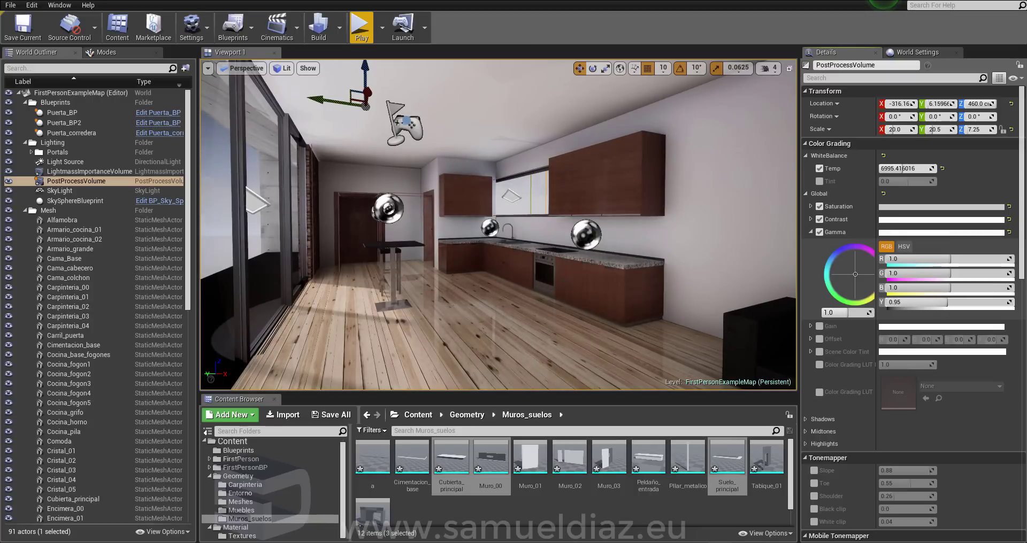
click(811, 232)
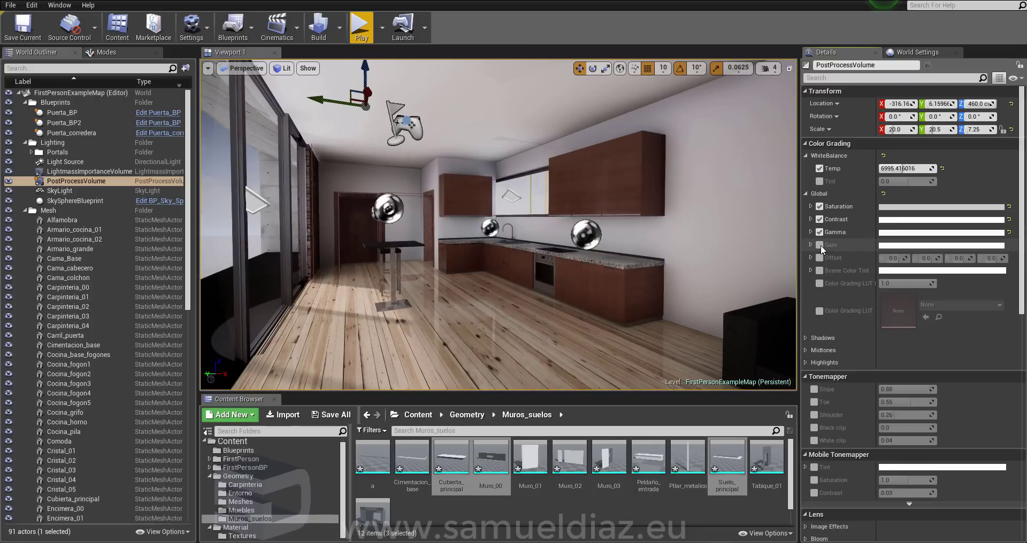
click(809, 245)
click(819, 245)
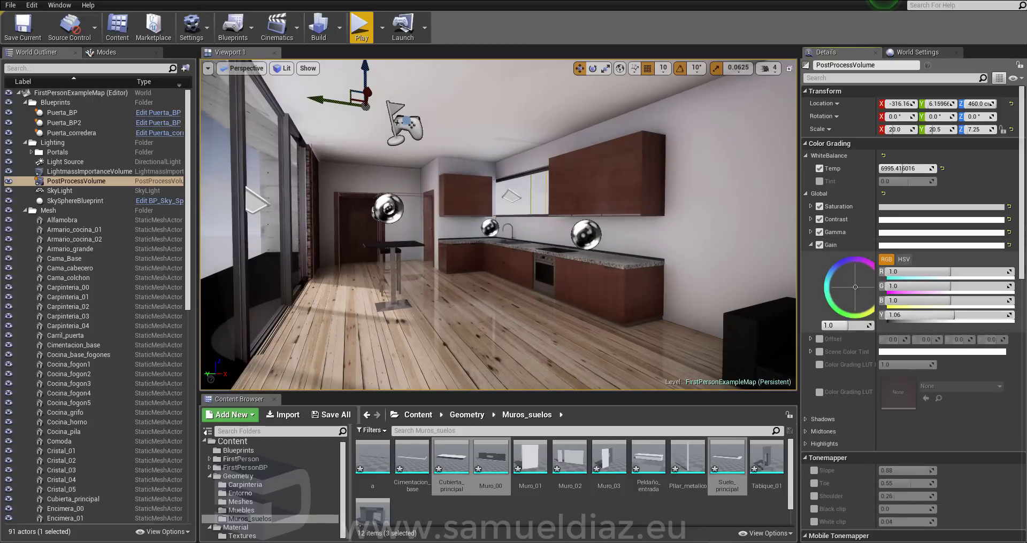
mouse_move(954, 315)
mouse_down()
mouse_move(979, 315)
mouse_move(971, 315)
mouse_up()
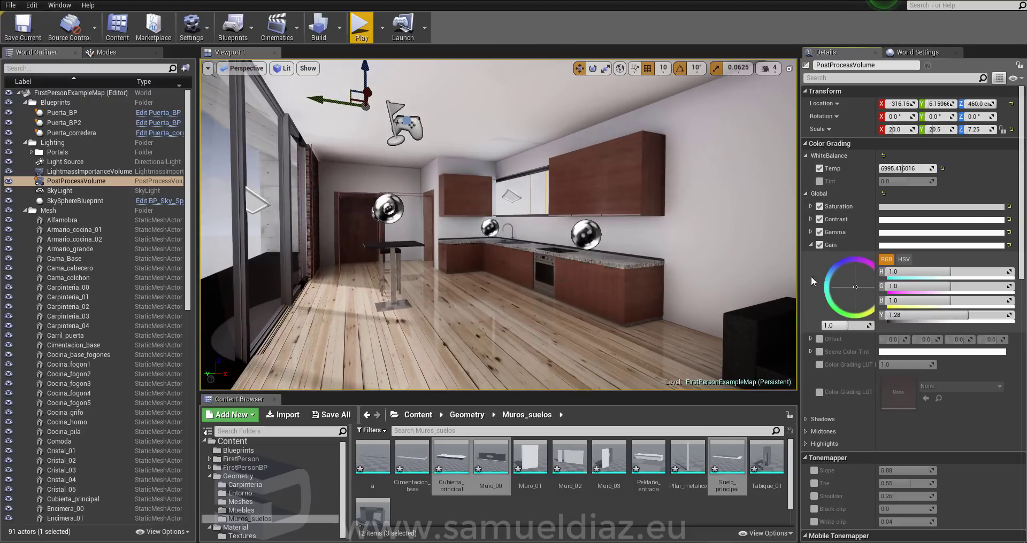
click(810, 246)
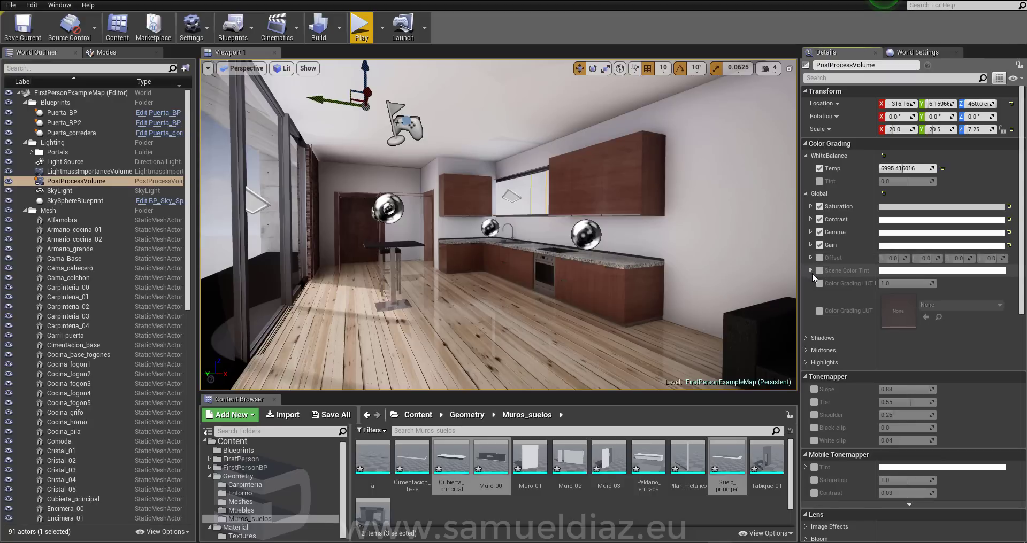
- Enable Scene Color Tint and set a warm off-white: R 1.0, G 0.92, B 0.9
click(810, 271)
click(819, 271)
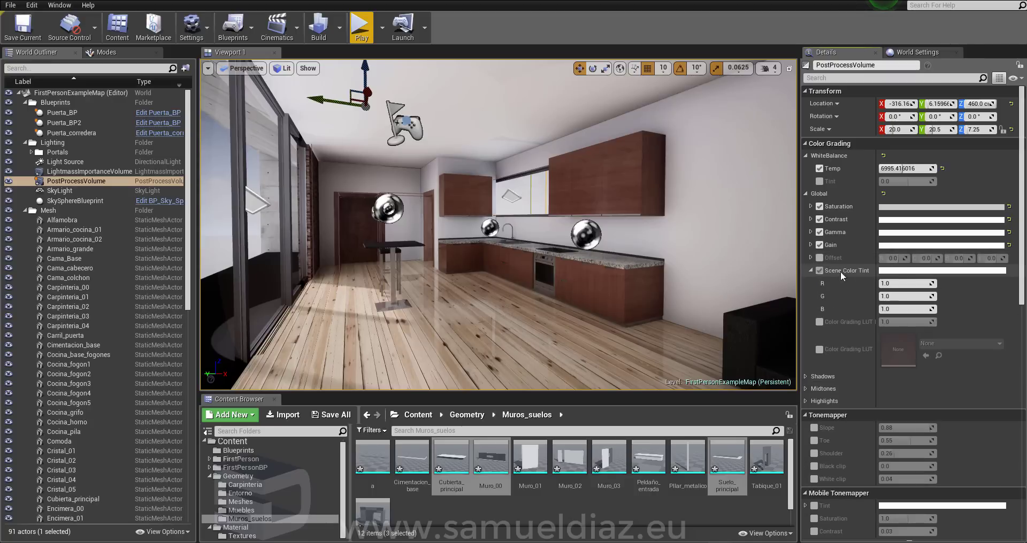
click(910, 270)
mouse_move(727, 375)
mouse_down()
mouse_move(828, 362)
mouse_move(817, 407)
mouse_move(824, 388)
mouse_up()
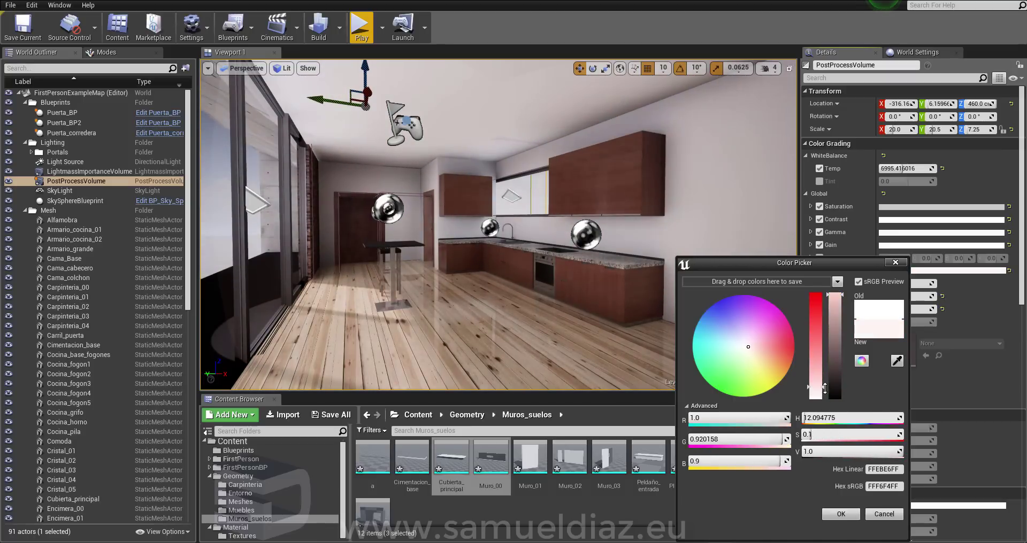
click(841, 514)
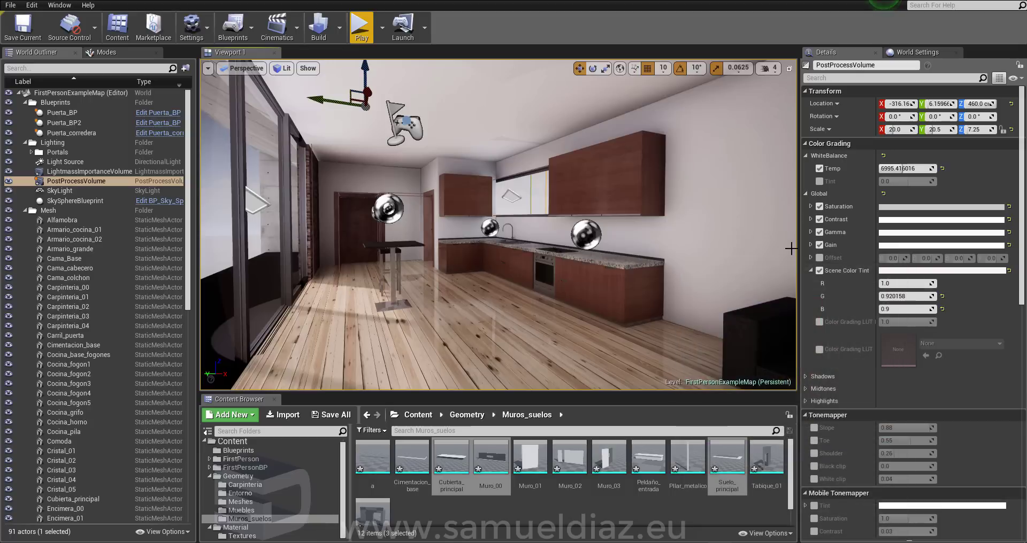
- Toggle LUT Intensity on and back off, and compare the scene with the tint off and on
click(818, 322)
click(885, 323)
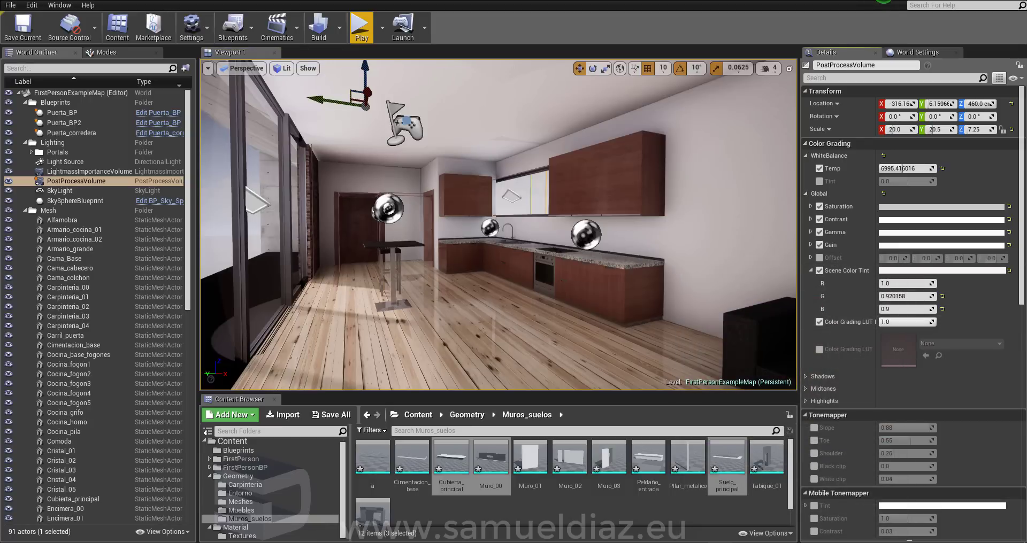
click(818, 322)
click(818, 271)
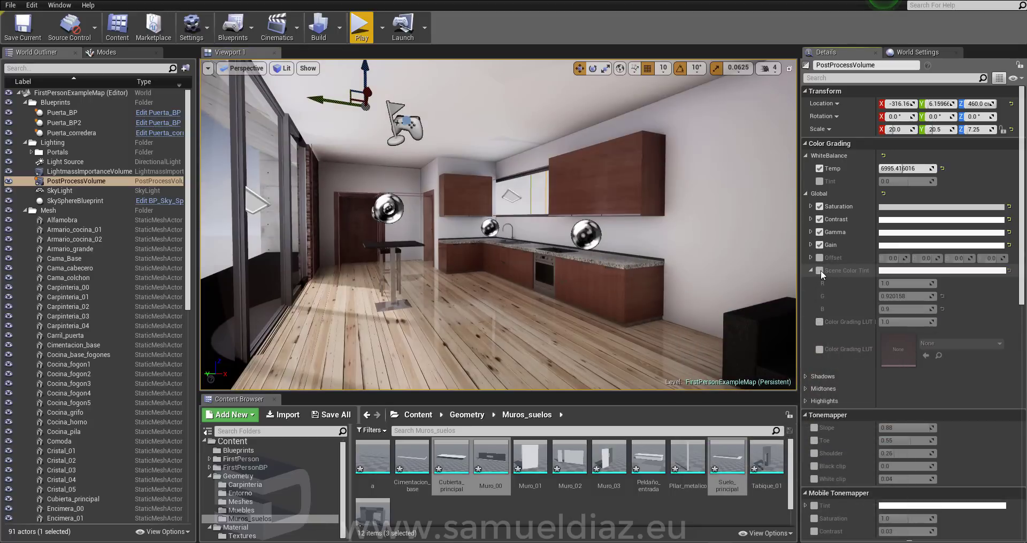
click(819, 271)
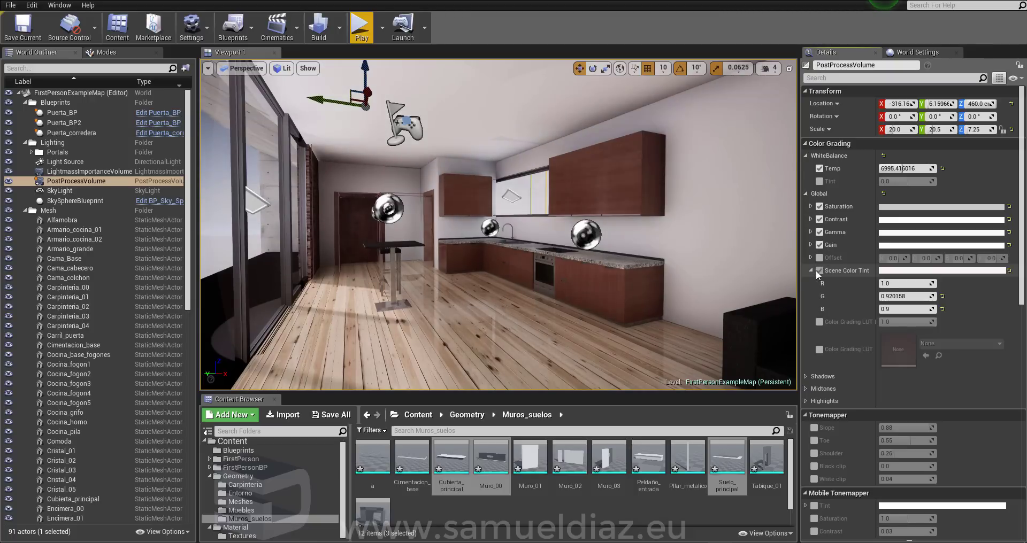
click(809, 271)
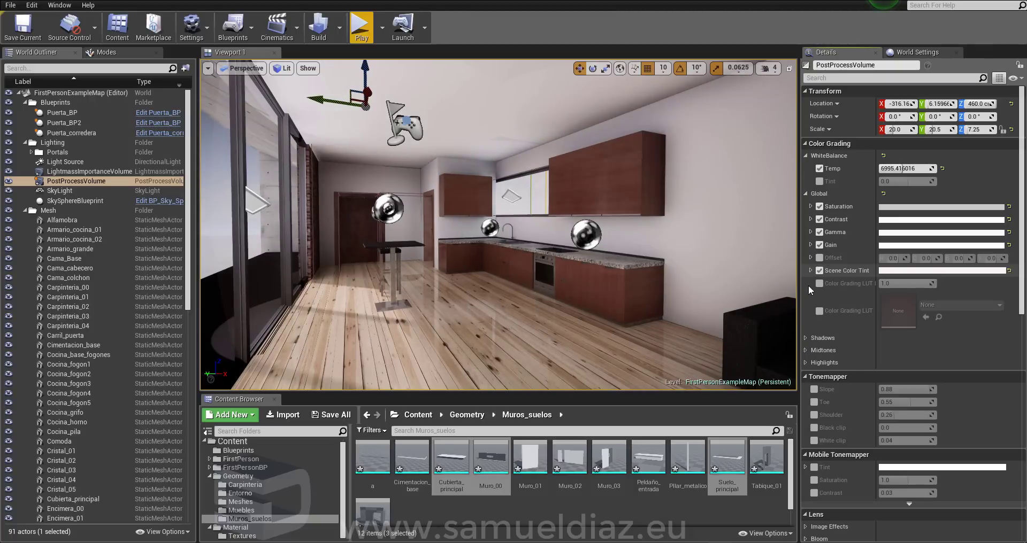
- Expand Shadows grading and switch the Shadows Saturation override on
click(806, 338)
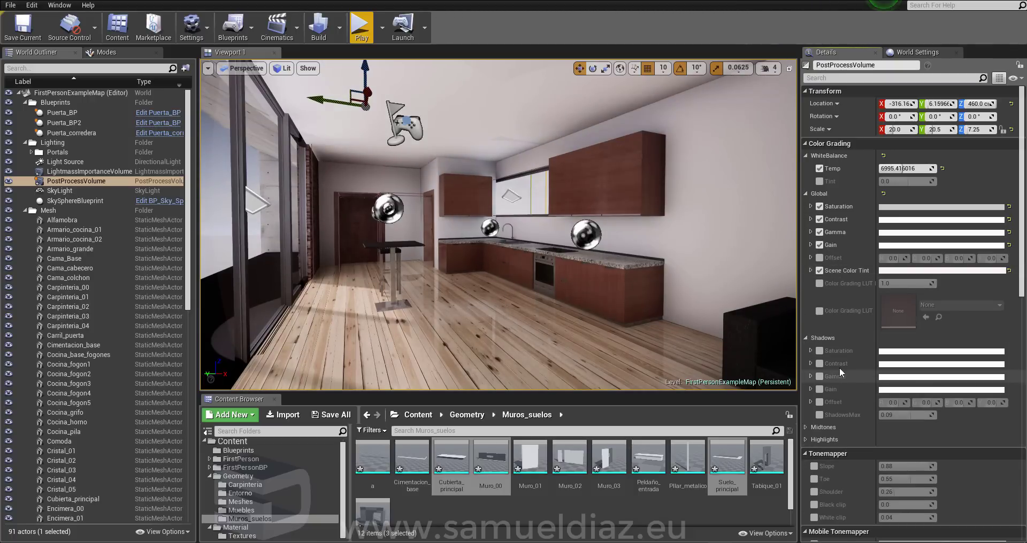
click(809, 349)
click(810, 350)
click(809, 350)
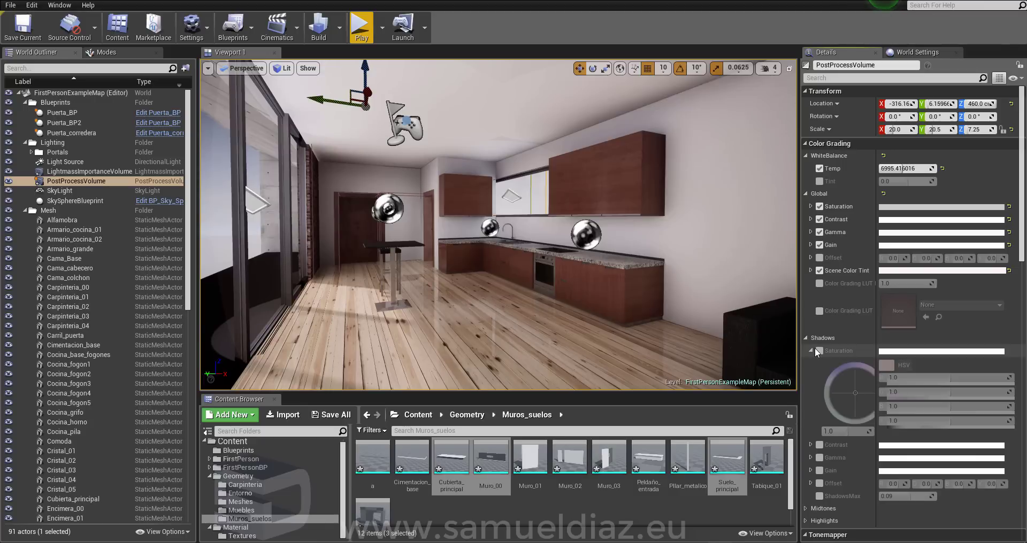
click(819, 350)
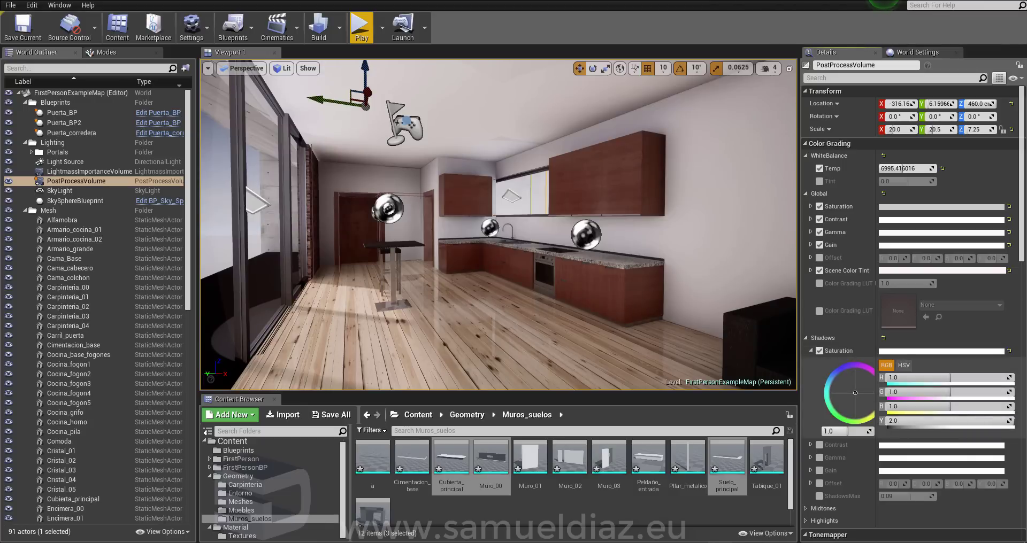
key(ctrl+z)
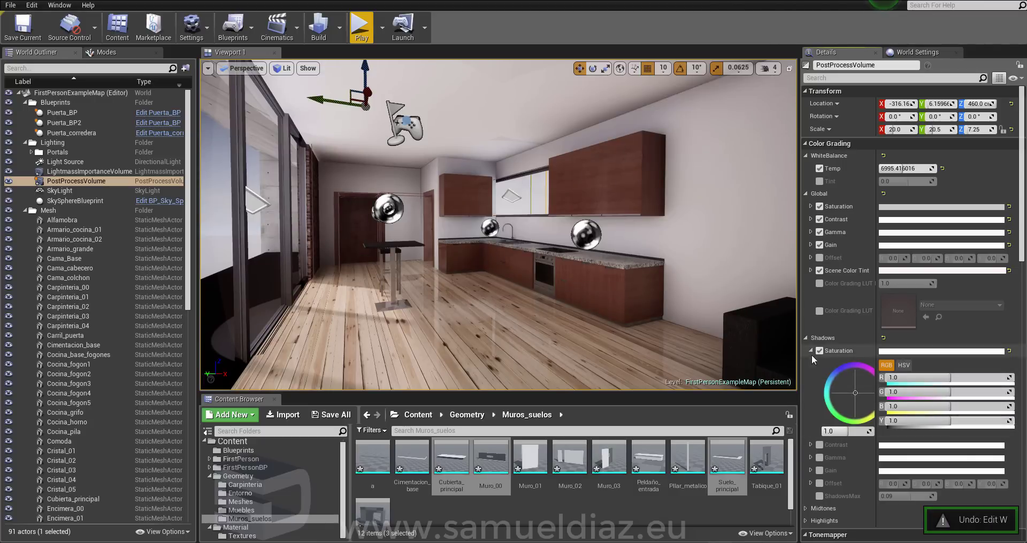
click(818, 350)
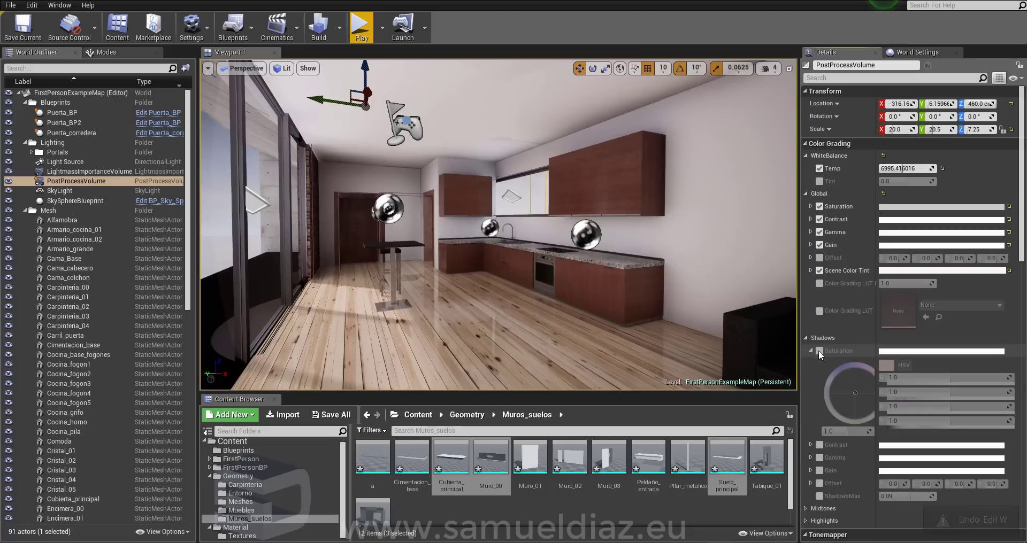
click(818, 350)
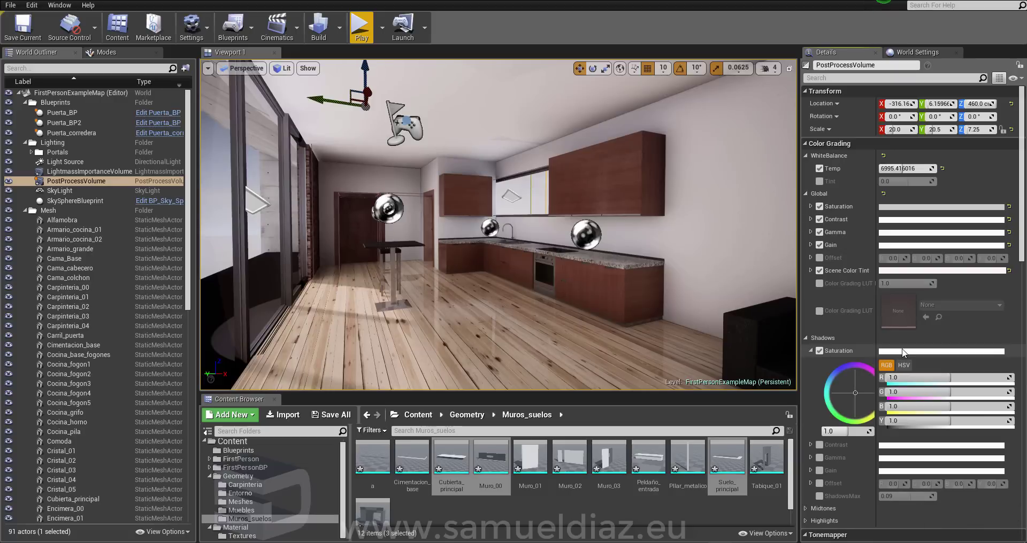
- Try Shadows Saturation blue 2.0 and red 0.0, undoing each change
click(948, 406)
text(2)
key(Return)
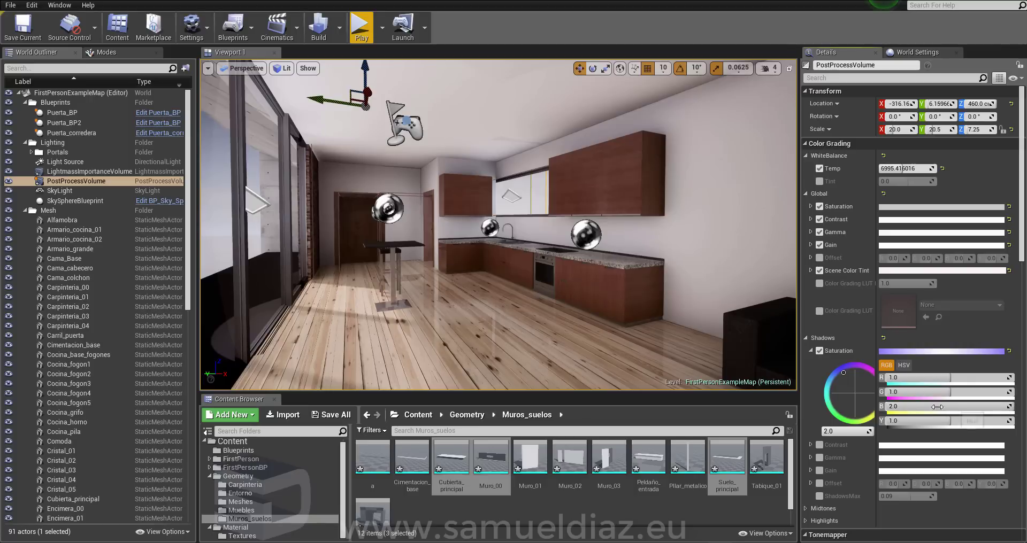
key(ctrl+z)
click(817, 350)
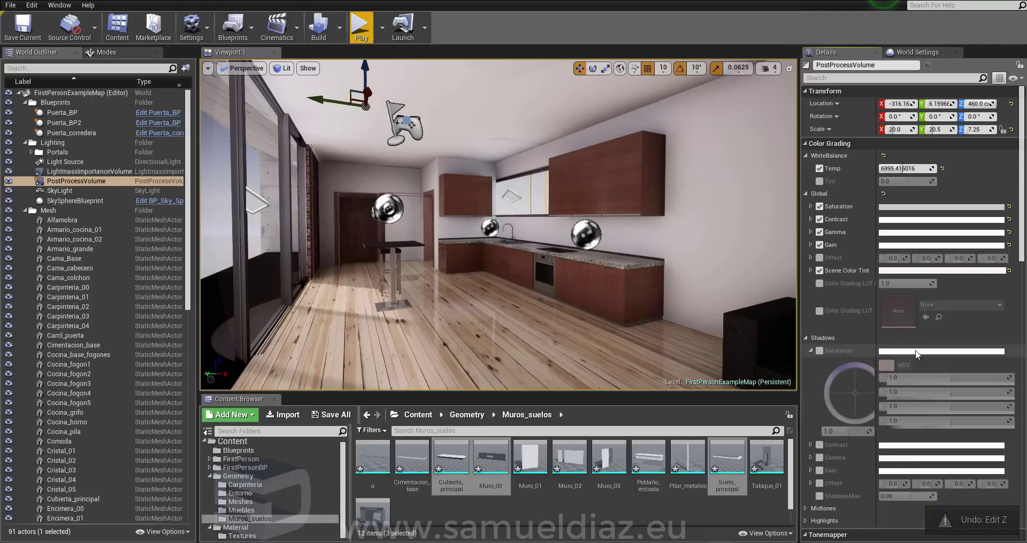
click(819, 351)
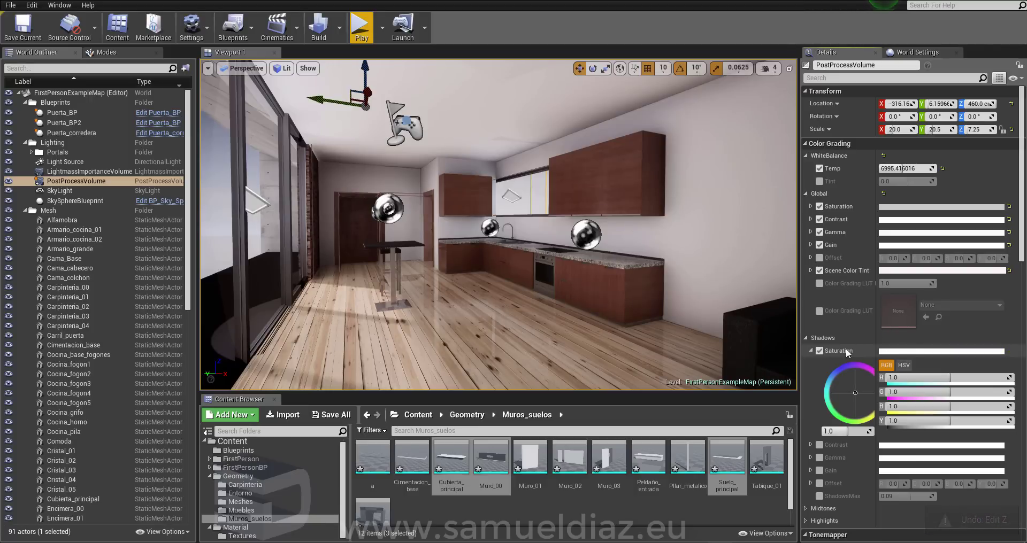
click(911, 353)
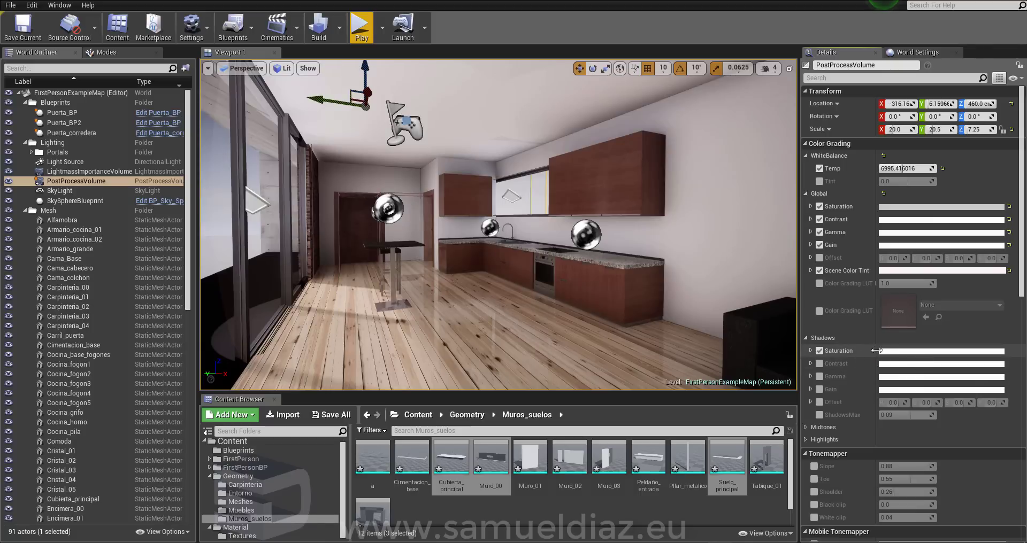
click(811, 351)
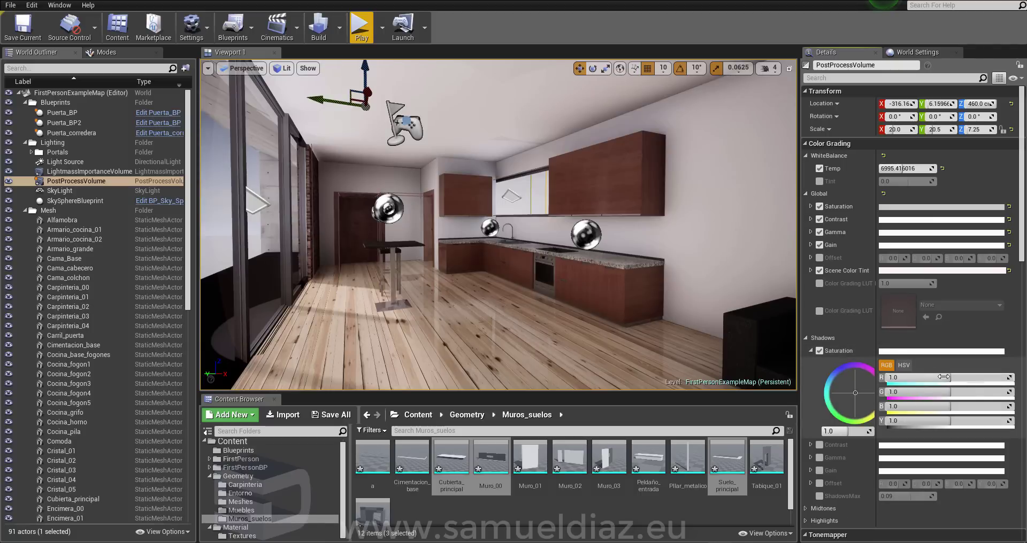
drag(952, 381, 887, 380)
key(ctrl+z)
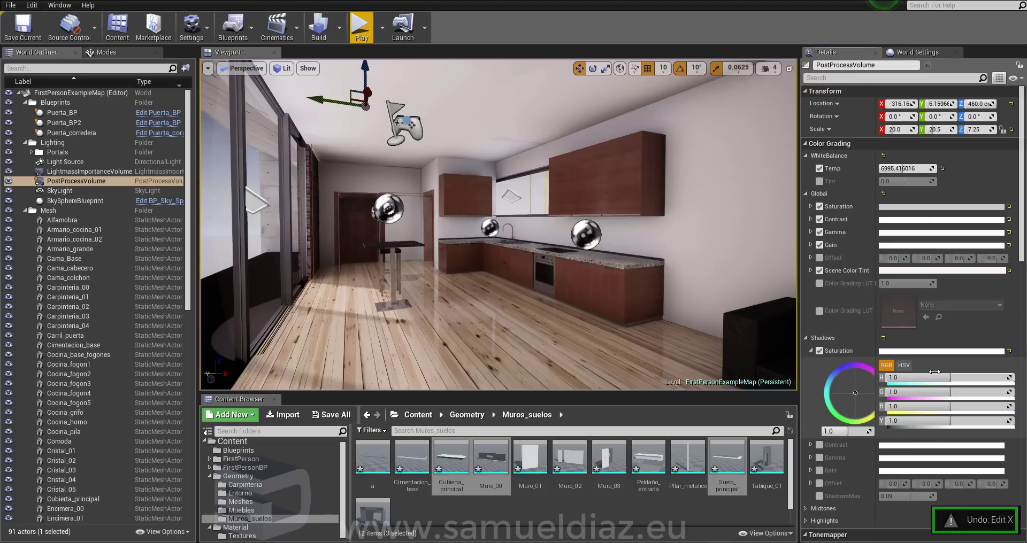
click(810, 351)
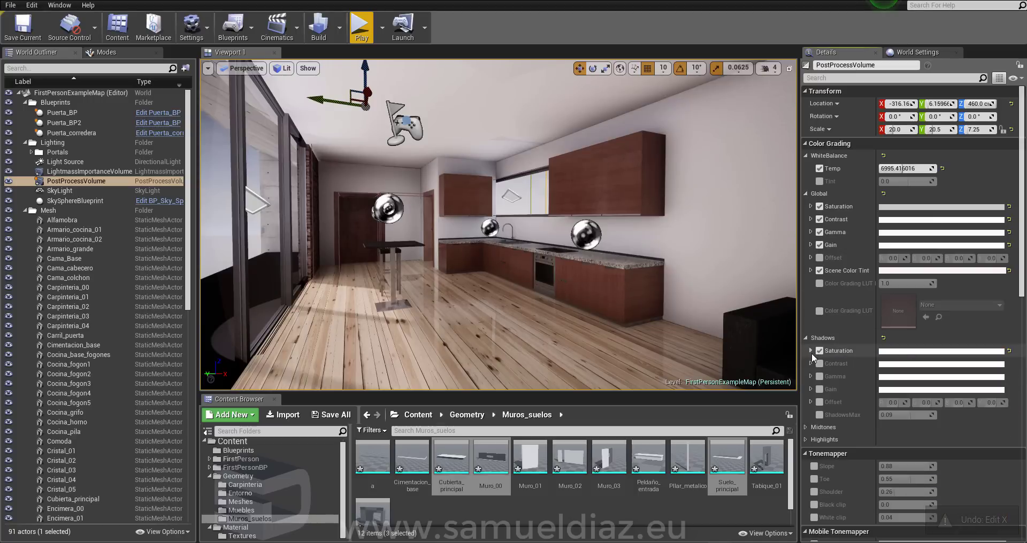
- Test Shadows Contrast luminance at 2.0, undo it, and disable Contrast and Saturation
click(811, 364)
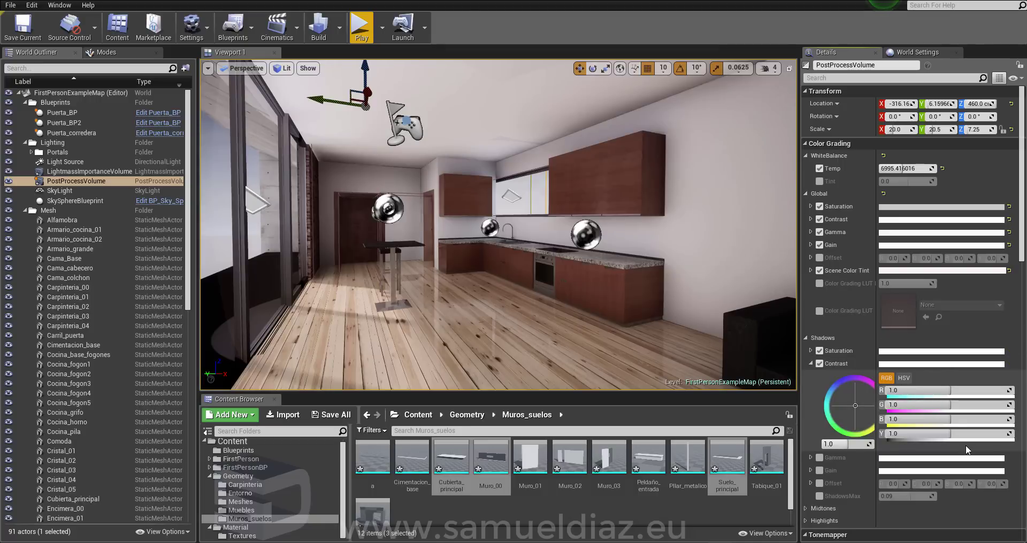
drag(956, 437, 887, 437)
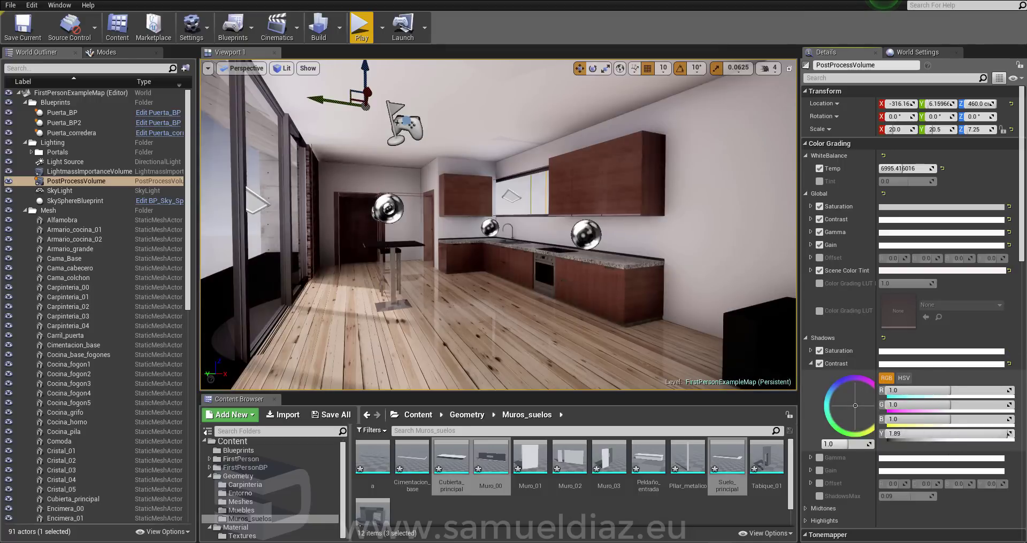
text(2)
key(Return)
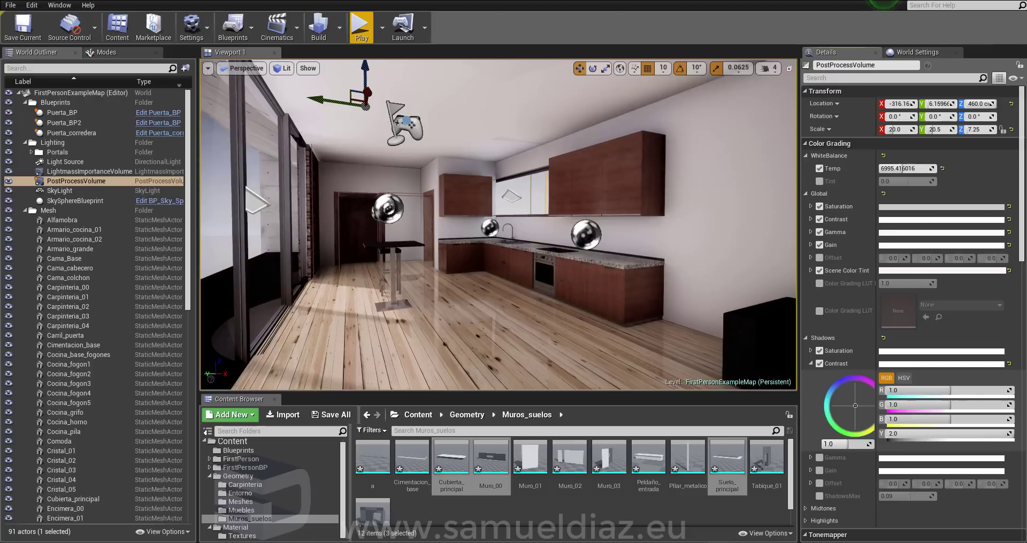
key(ctrl+z)
click(819, 363)
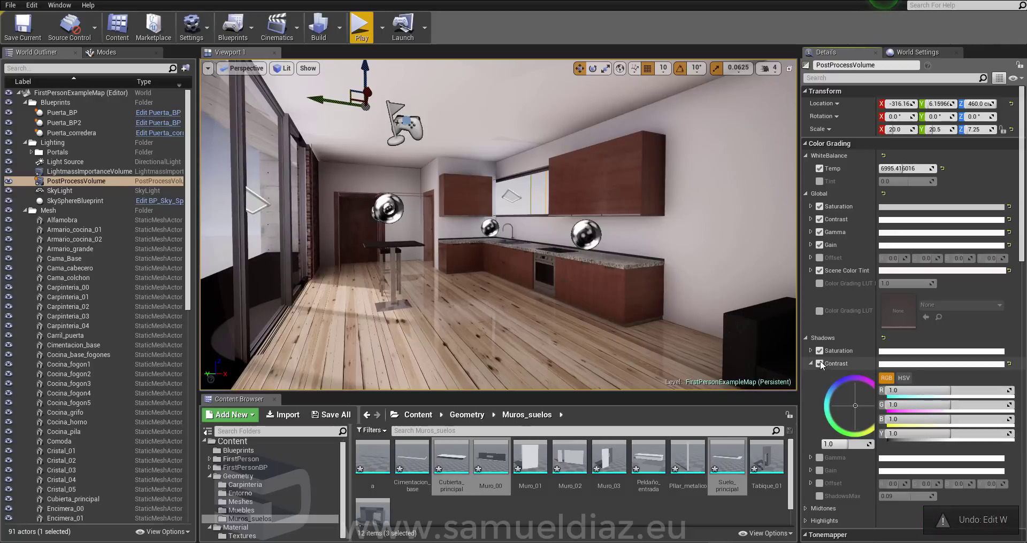
click(819, 352)
click(810, 365)
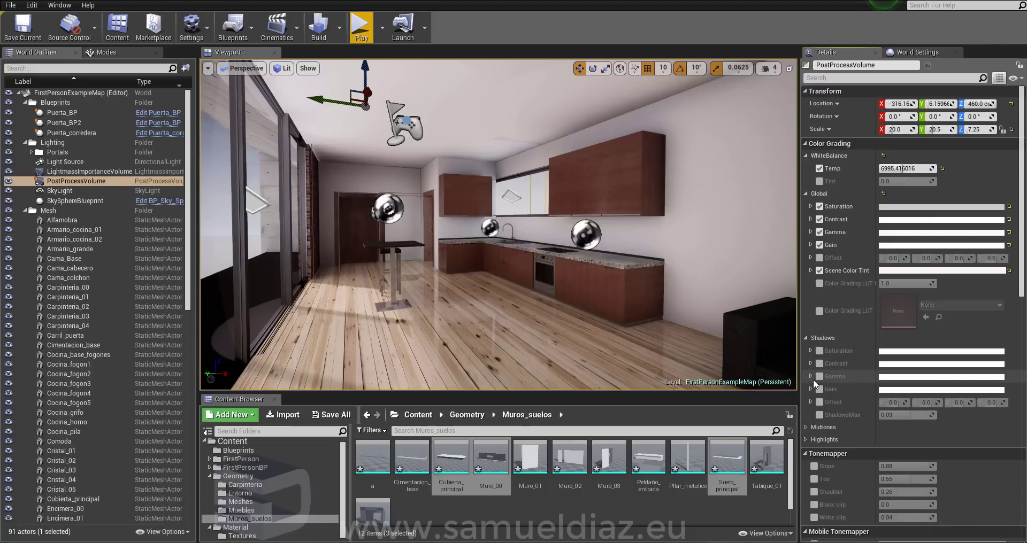
- Preview Shadows Gamma, then disable it and collapse the Shadows section
click(818, 378)
click(810, 376)
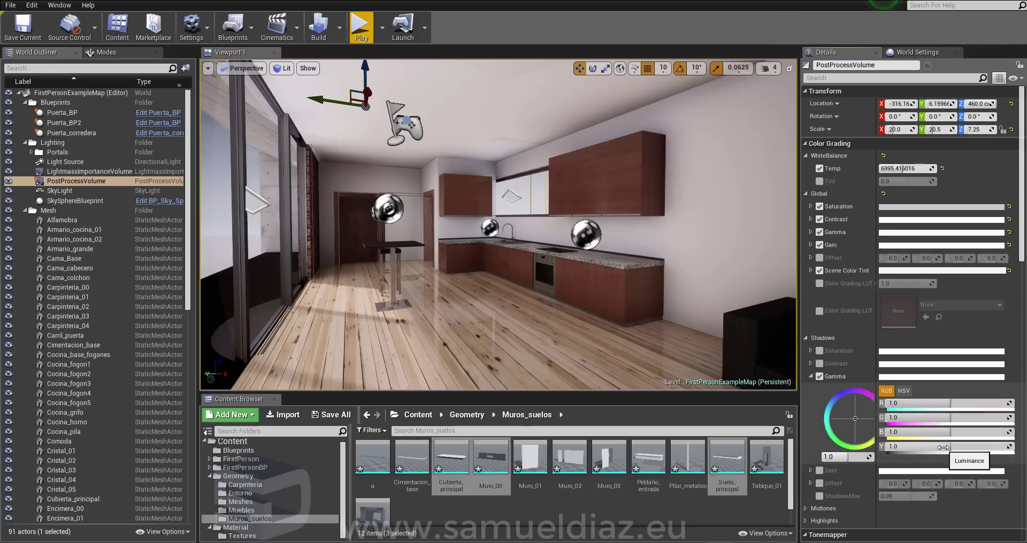
drag(947, 448, 947, 448)
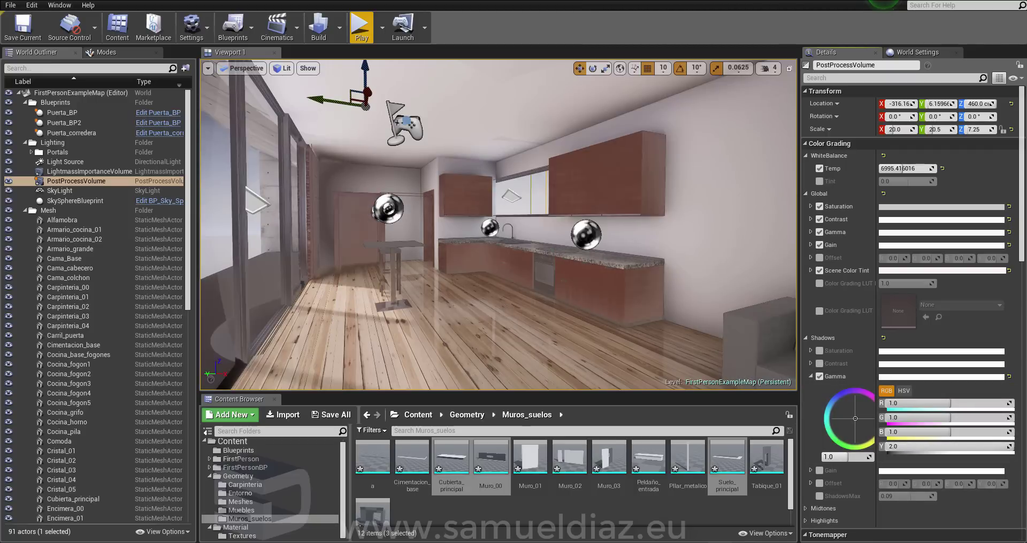
click(810, 377)
click(818, 376)
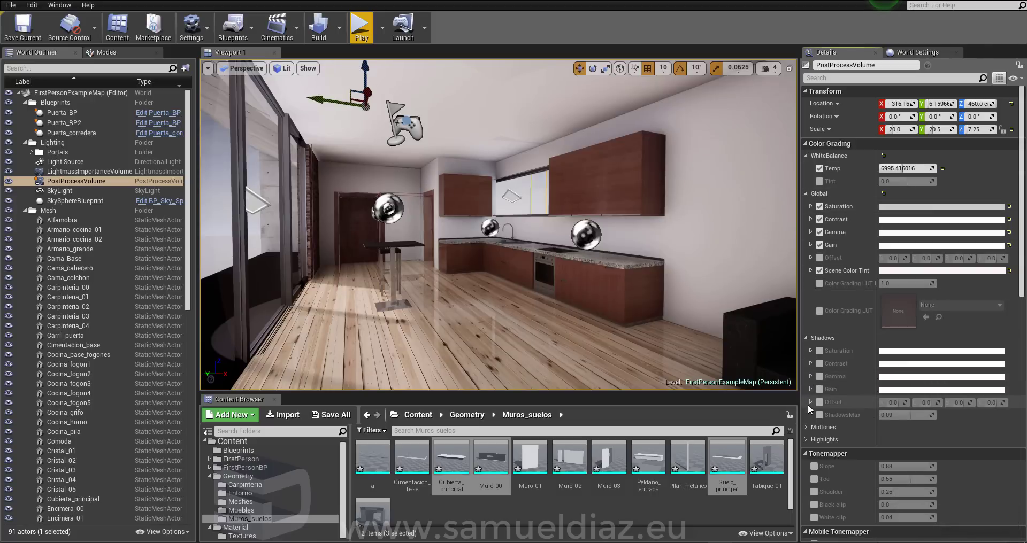
click(806, 337)
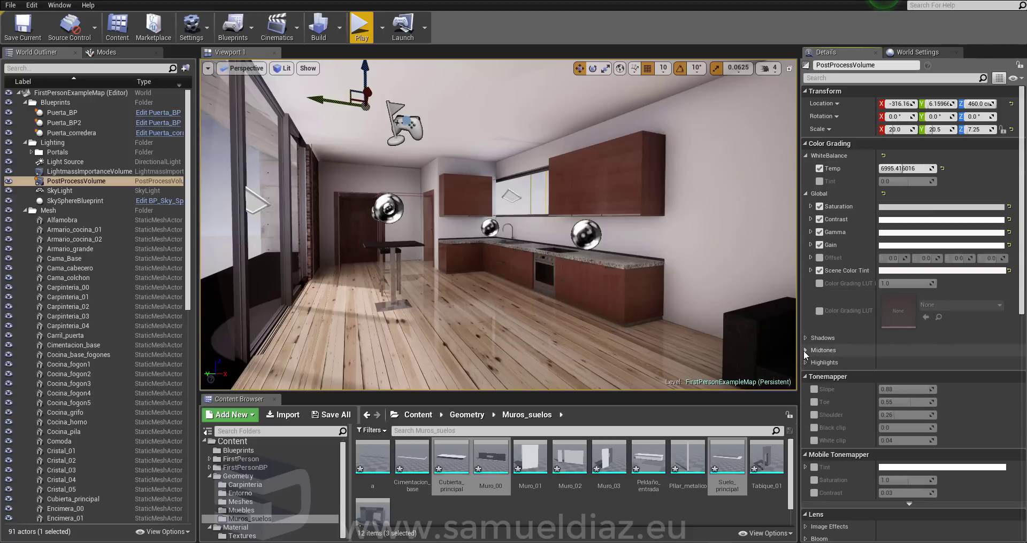
- Try Highlights Gain luminance at 2.0, then undo it back to default
click(805, 362)
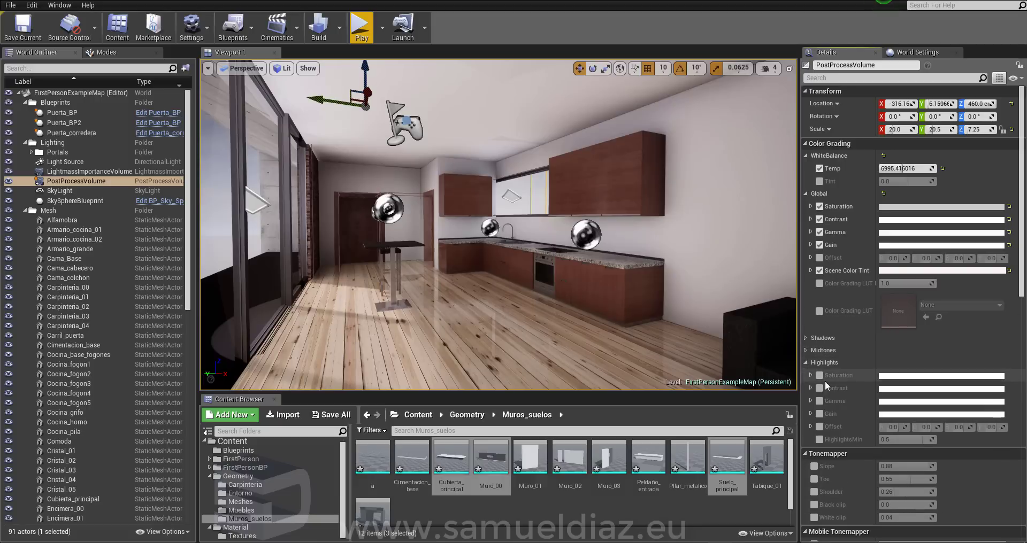
click(811, 414)
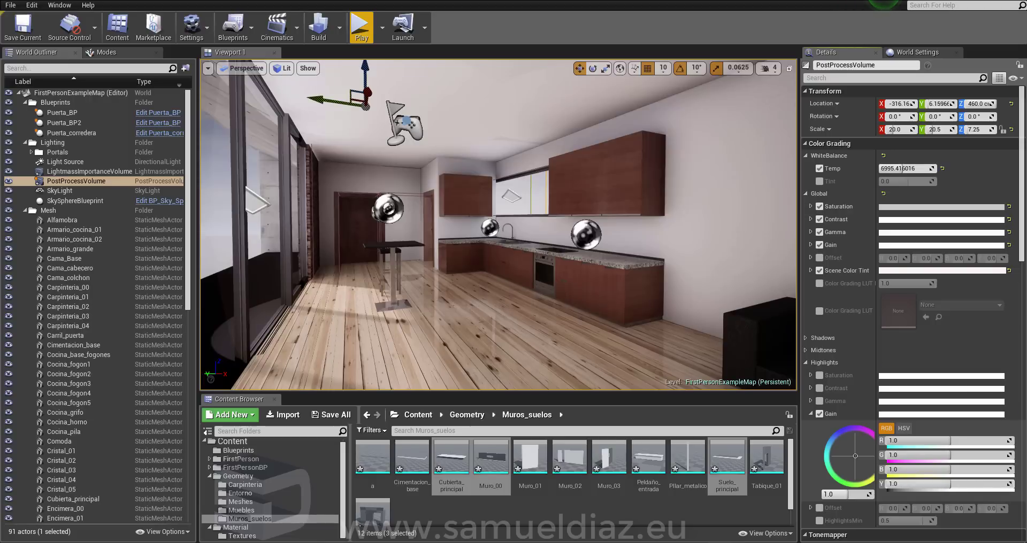
text(2)
key(Return)
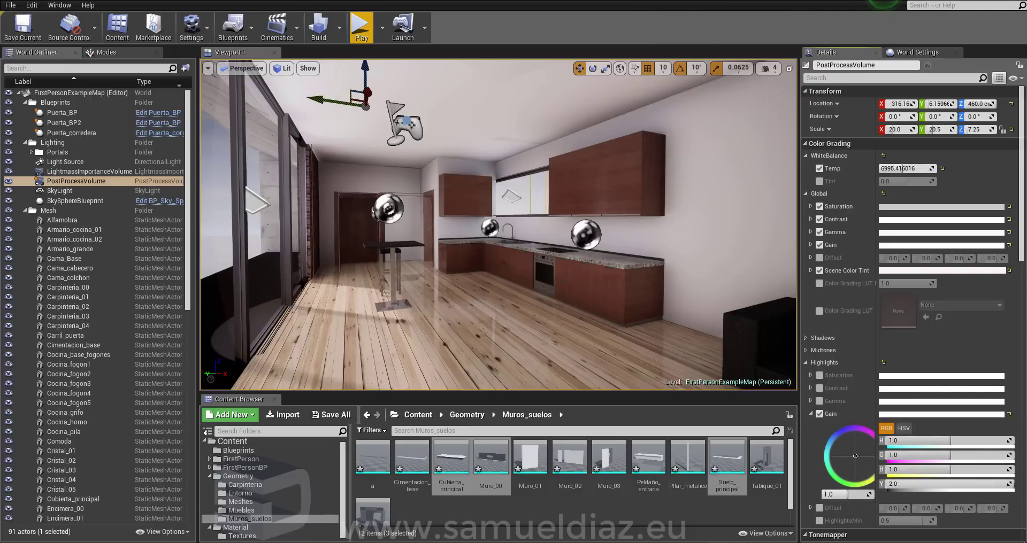
key(ctrl+z)
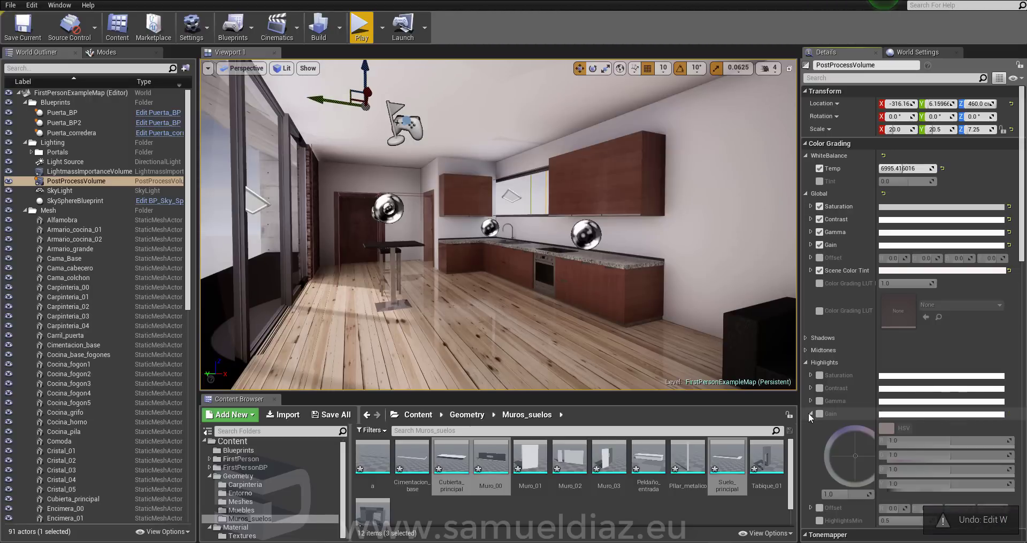
click(810, 414)
- Enable Midtones Gain and raise its luminance to brighten the kitchen
click(805, 350)
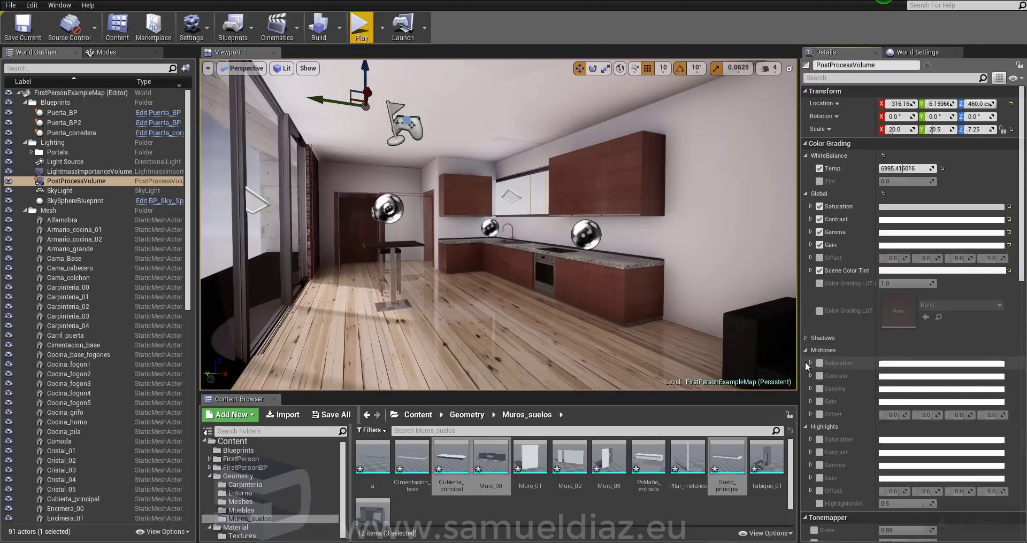
click(818, 401)
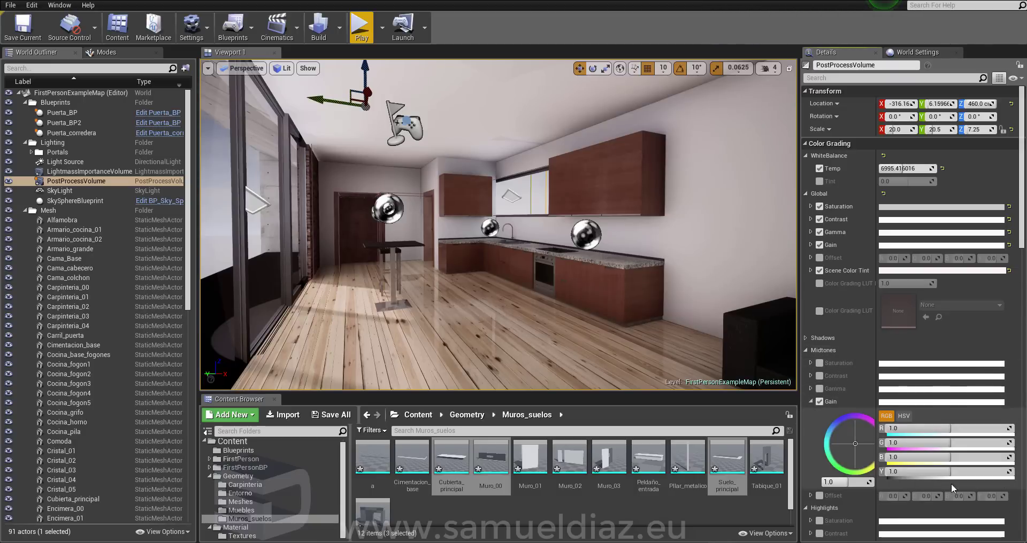
mouse_move(950, 472)
mouse_down()
mouse_move(1005, 472)
mouse_move(962, 471)
mouse_move(971, 471)
mouse_up()
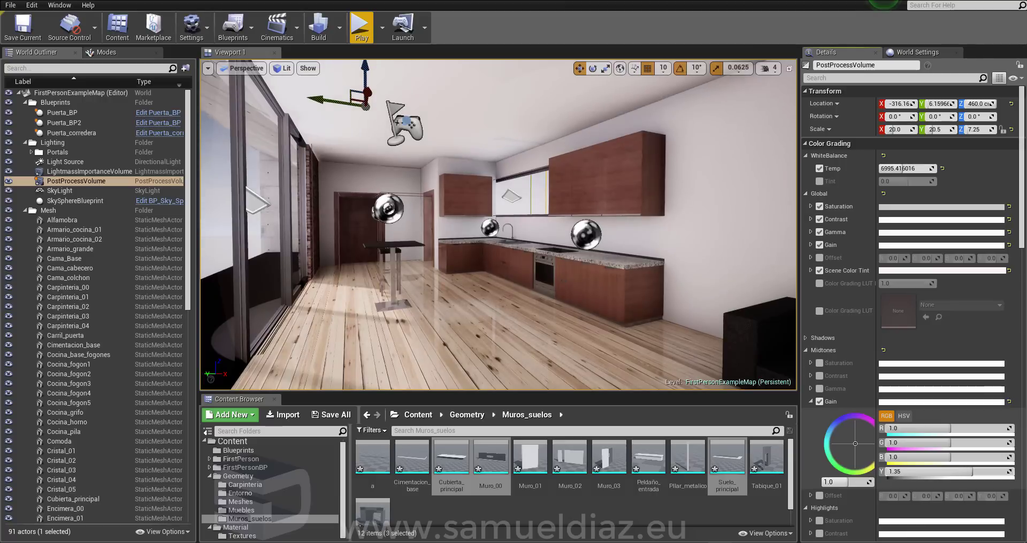
click(810, 402)
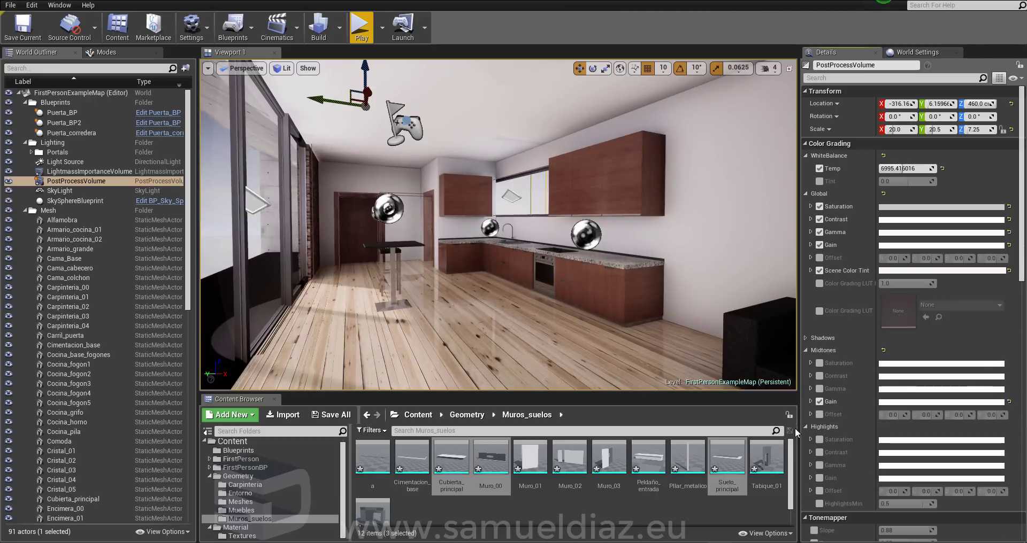
click(806, 350)
click(805, 362)
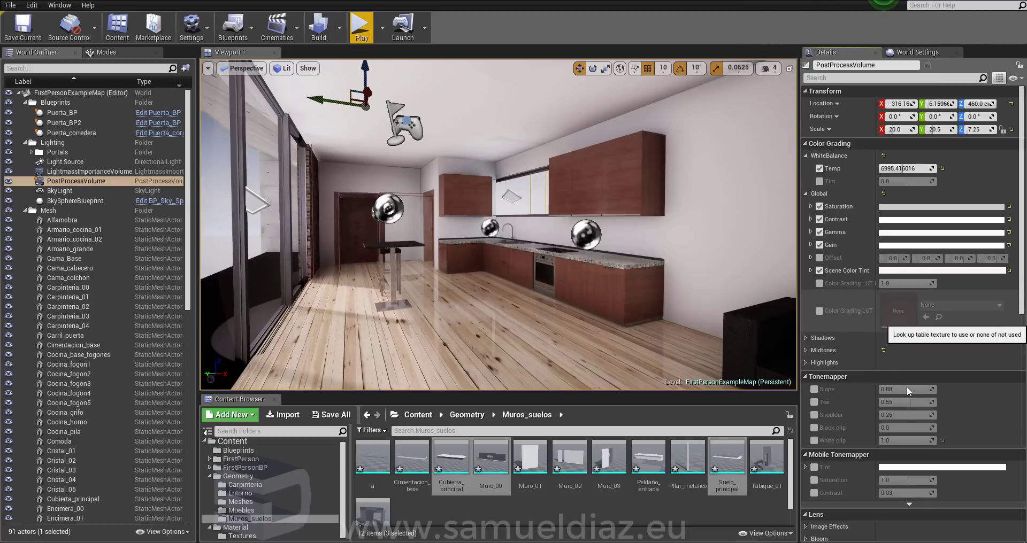
scroll(909, 385, down, 3)
scroll(1011, 300, down, 1)
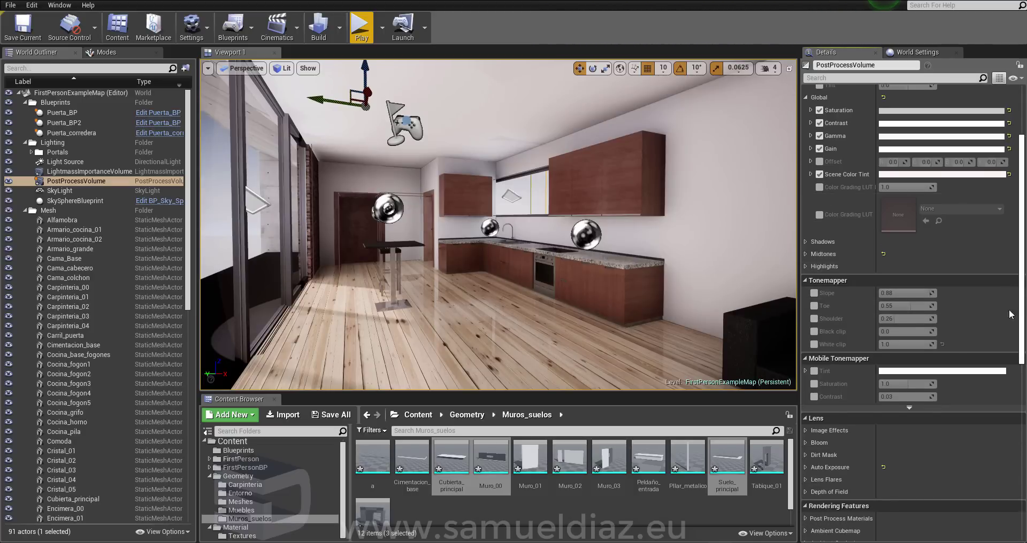
right_drag(433, 189, 424, 199)
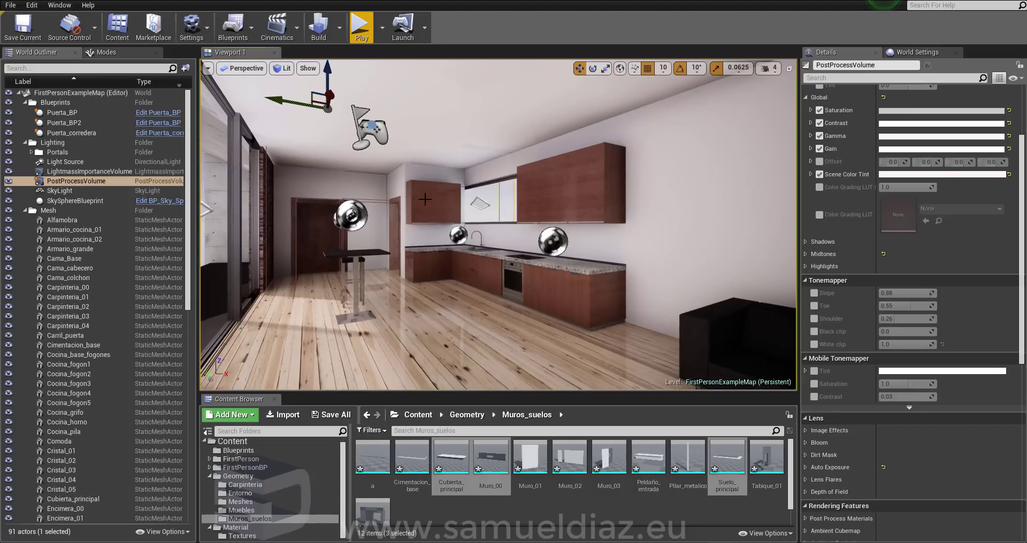
right_drag(677, 243, 661, 248)
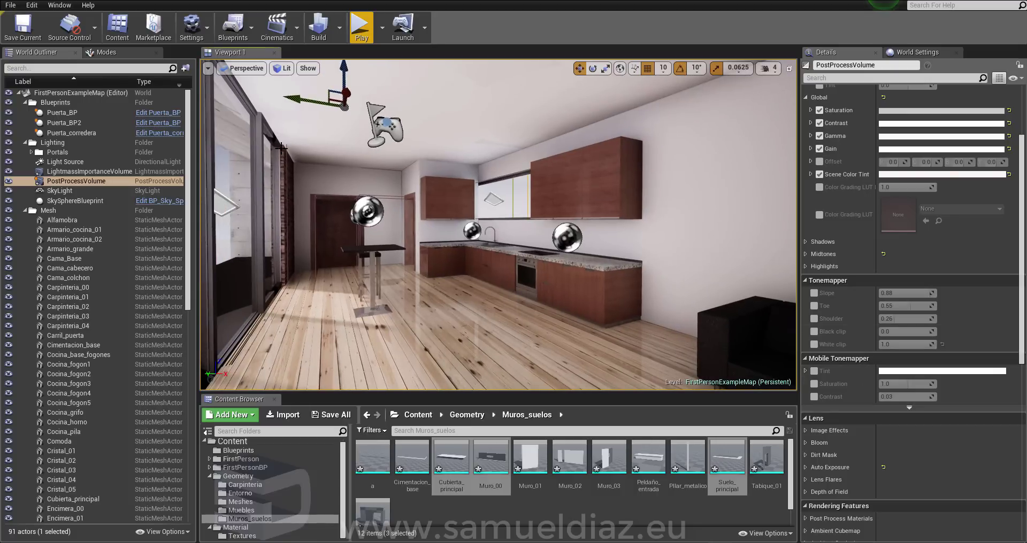
click(814, 306)
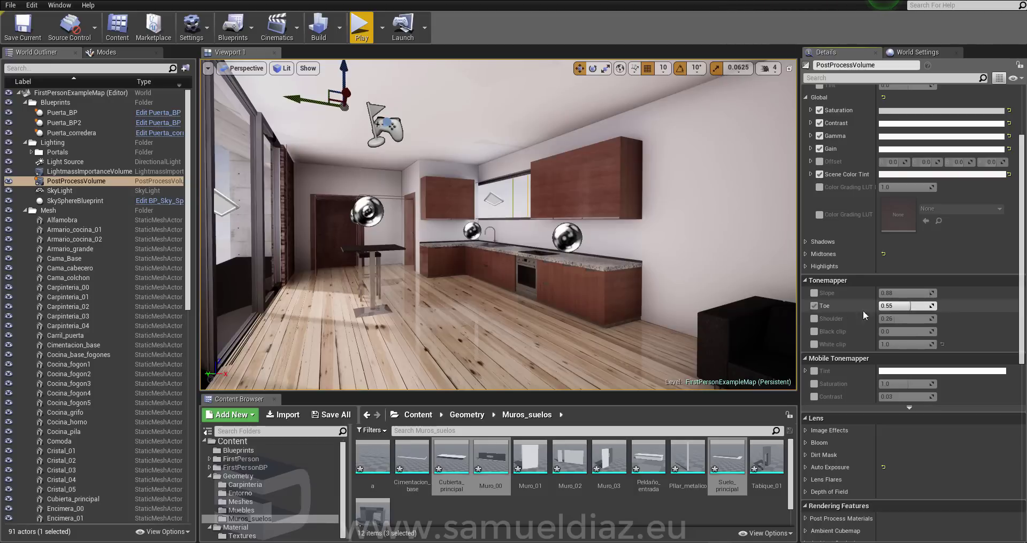
drag(905, 306, 903, 306)
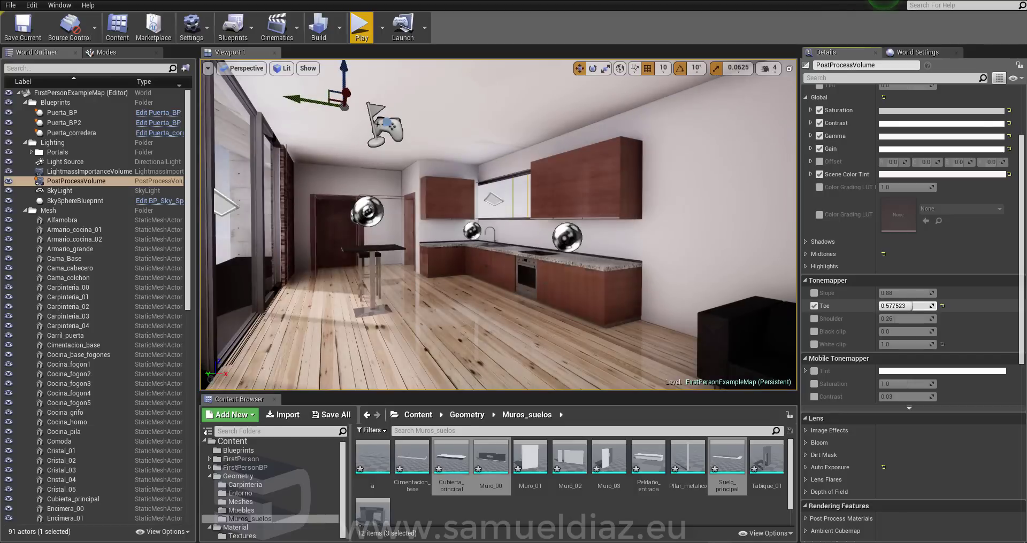
key(ctrl+z)
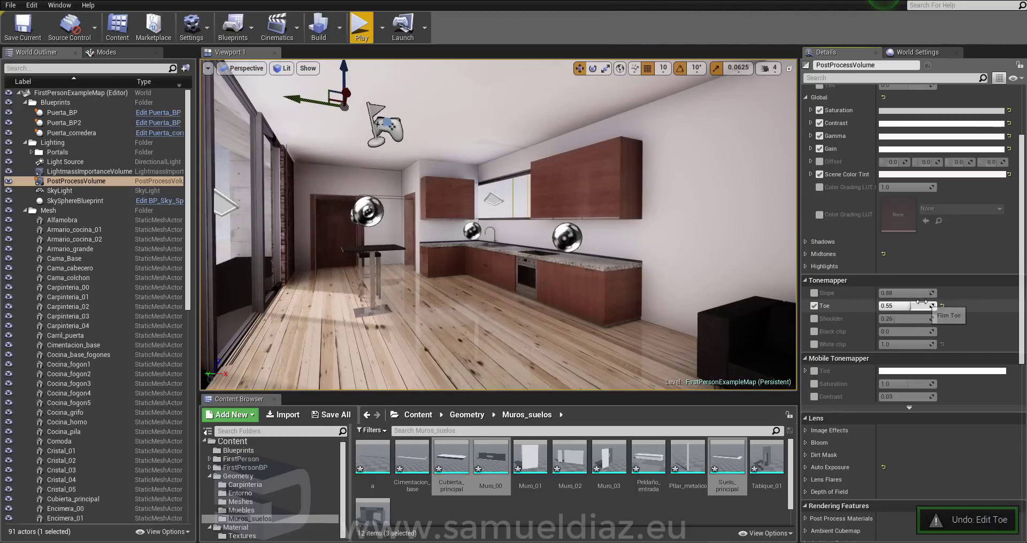
drag(912, 305, 920, 306)
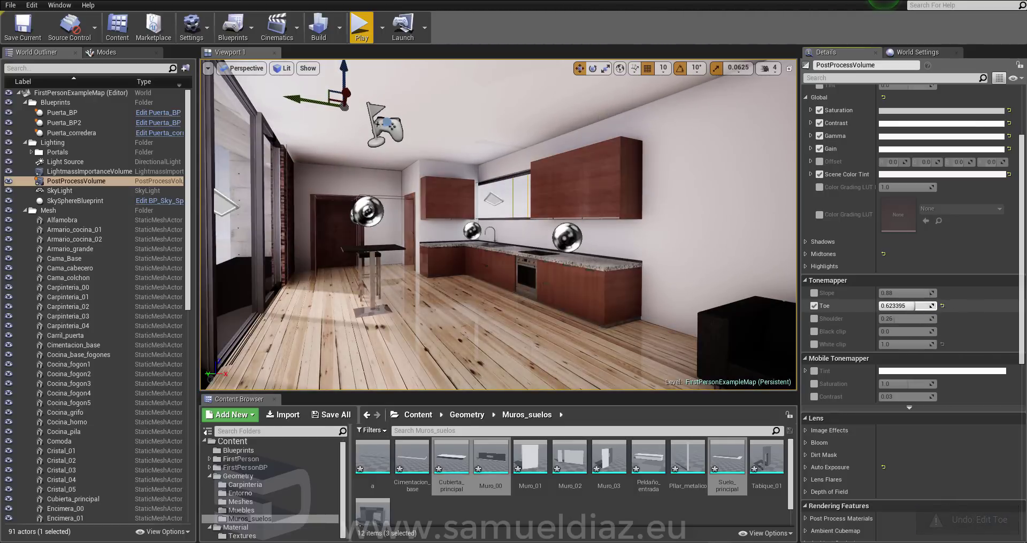
key(ctrl+z)
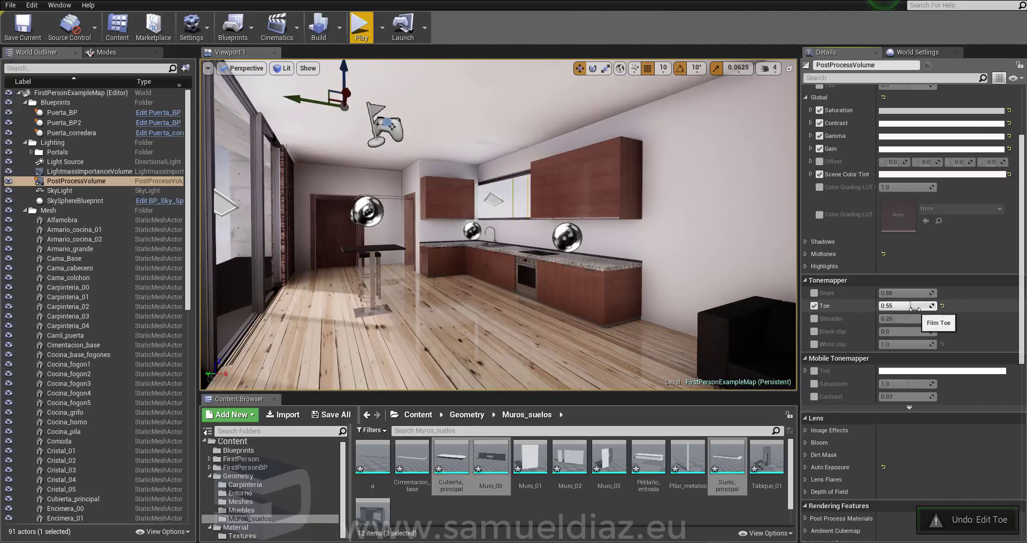
drag(921, 306, 883, 305)
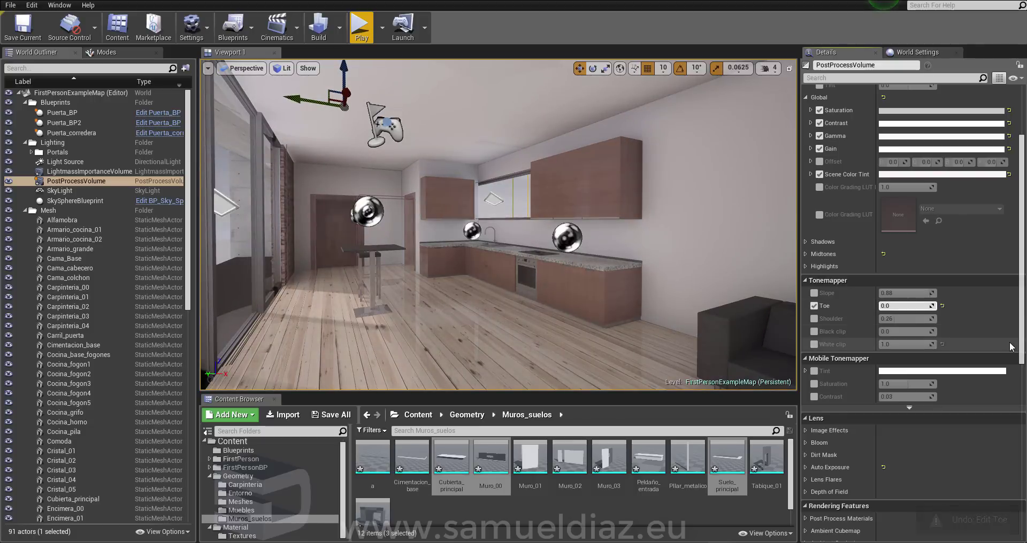
key(ctrl+z)
click(817, 306)
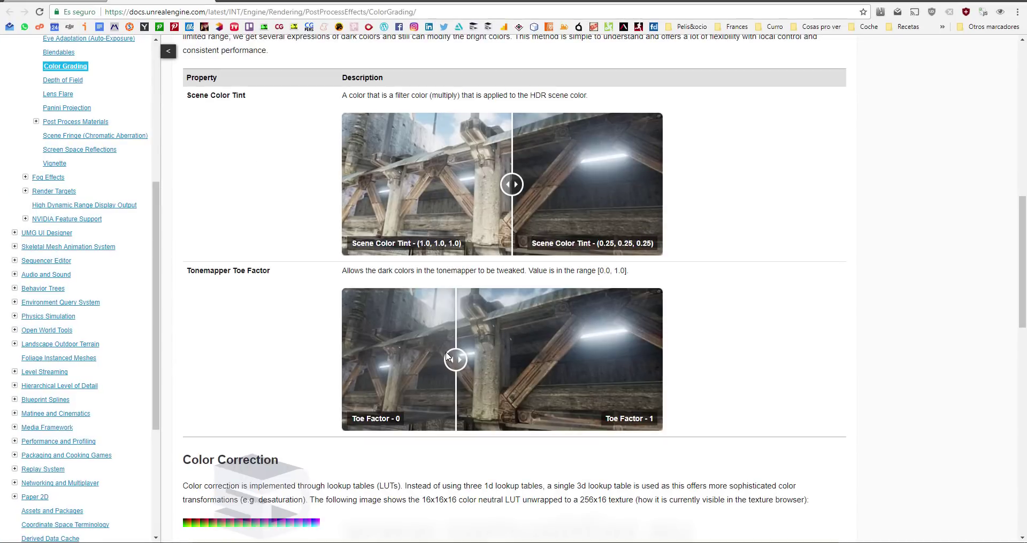
- Slide the Toe Factor comparison to reveal the Toe Factor 0 image and review the section
mouse_move(447, 357)
mouse_down()
mouse_move(747, 386)
mouse_move(655, 383)
mouse_move(617, 358)
mouse_move(473, 386)
mouse_up()
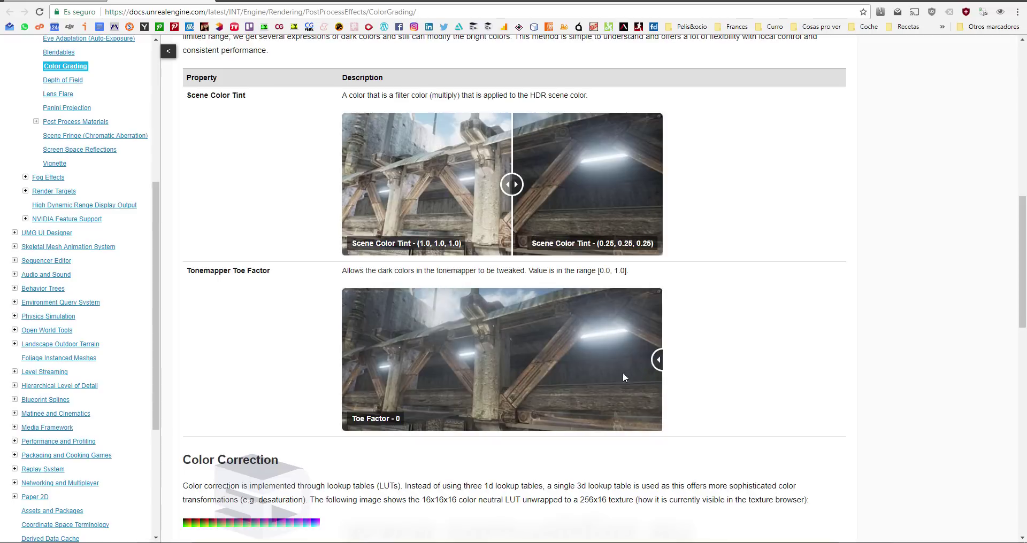
scroll(521, 318, up, 2)
scroll(696, 374, down, 6)
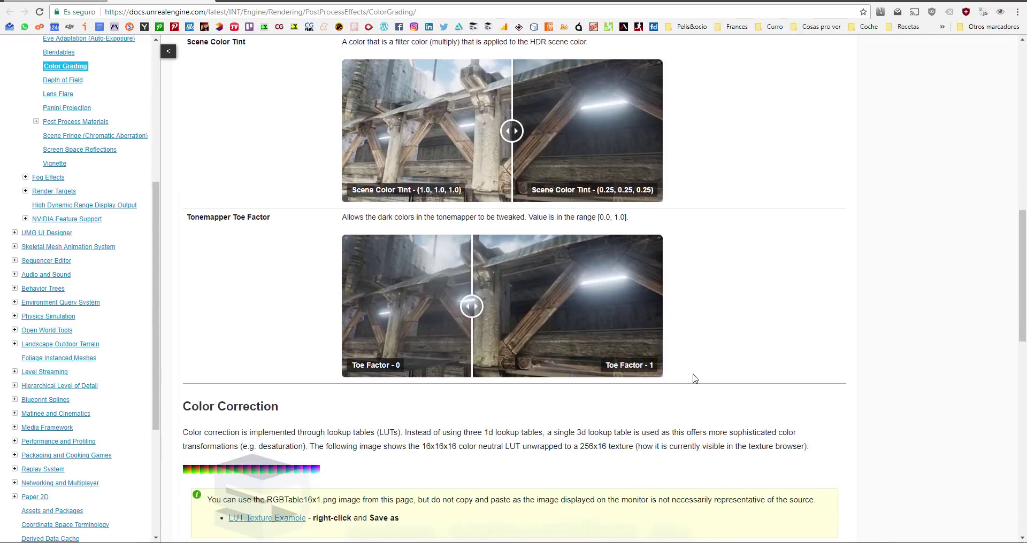
scroll(698, 376, up, 3)
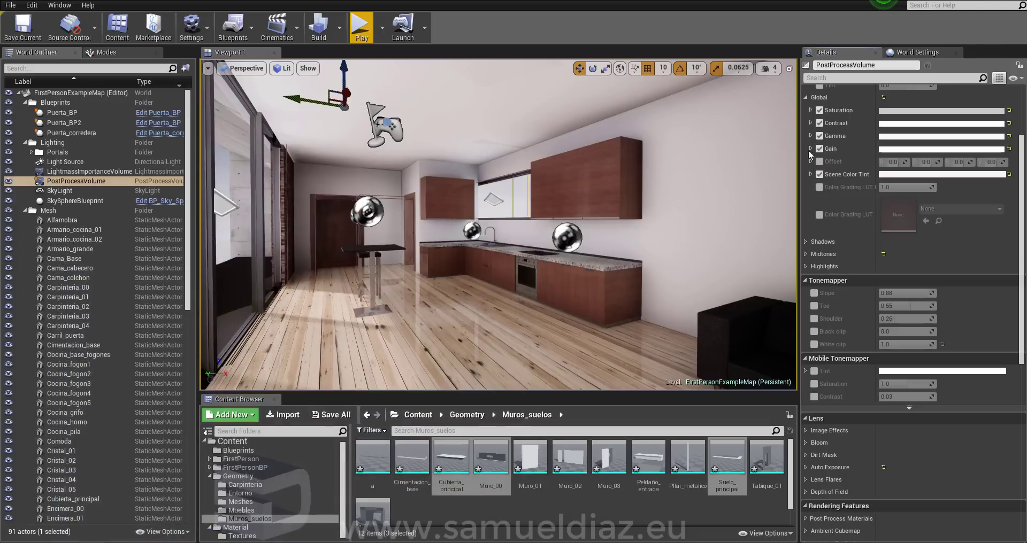
- Expand Ambient Cubemap settings, keeping HDRI_entorno as the cubemap texture
right_drag(716, 282, 716, 278)
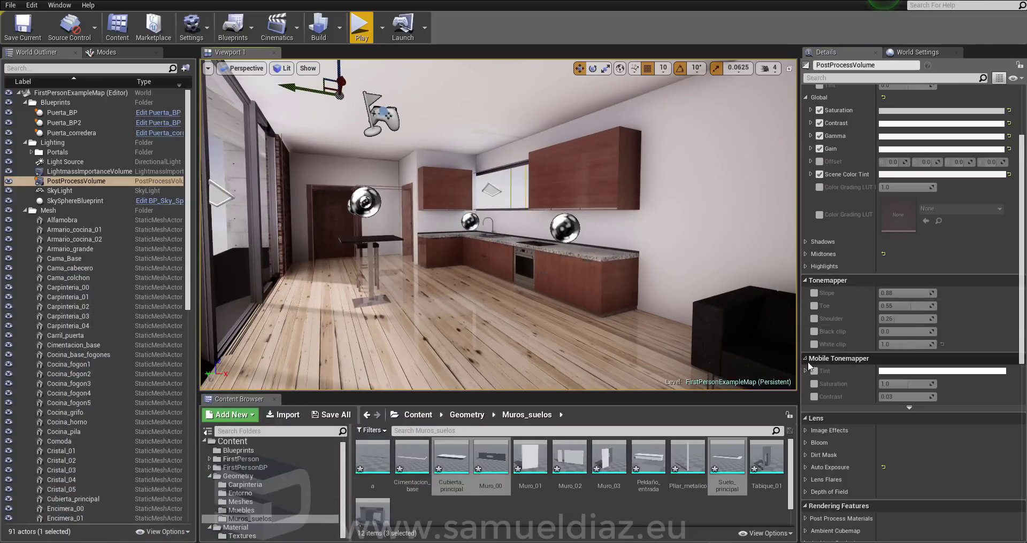
scroll(839, 370, down, 3)
scroll(839, 370, down, 3)
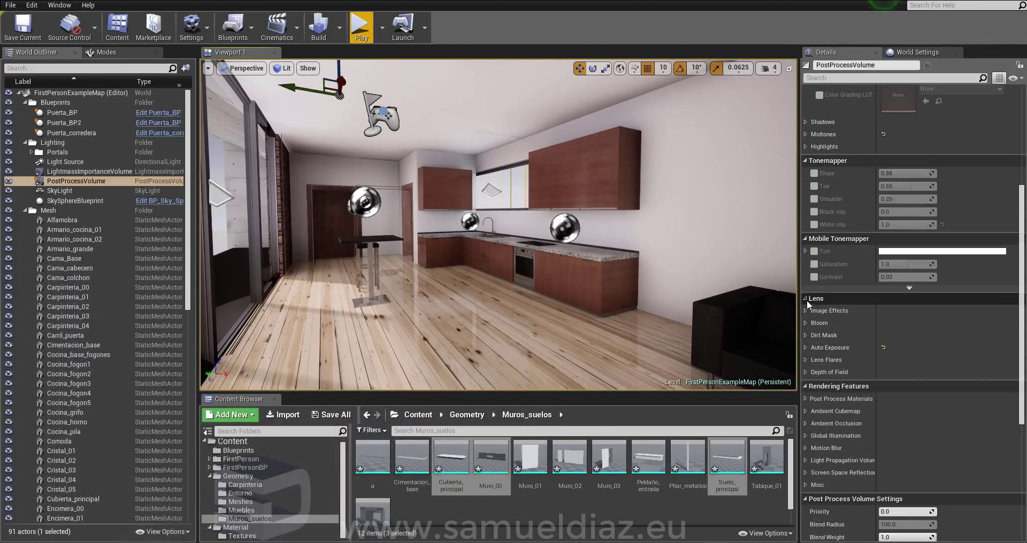
scroll(818, 303, down, 2)
click(806, 242)
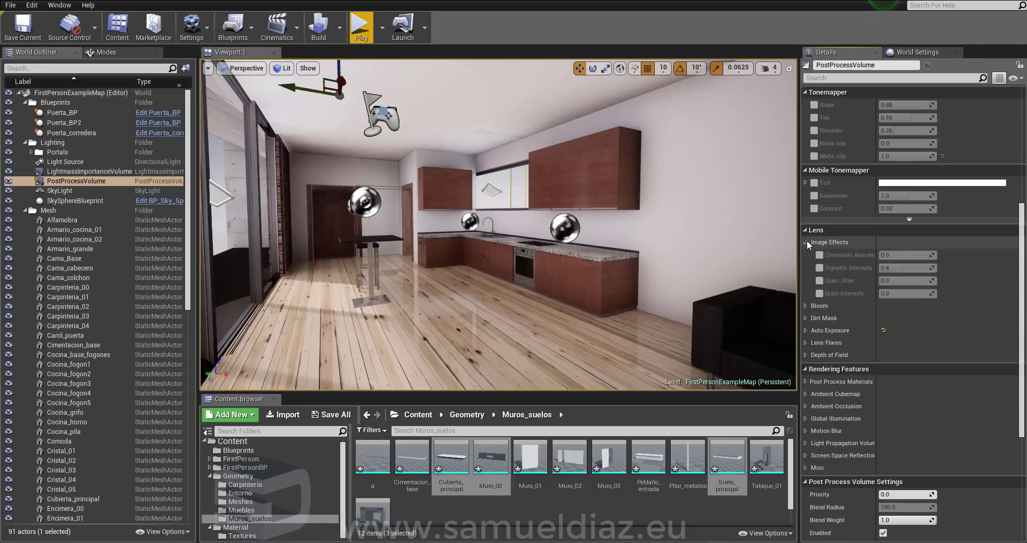
click(806, 242)
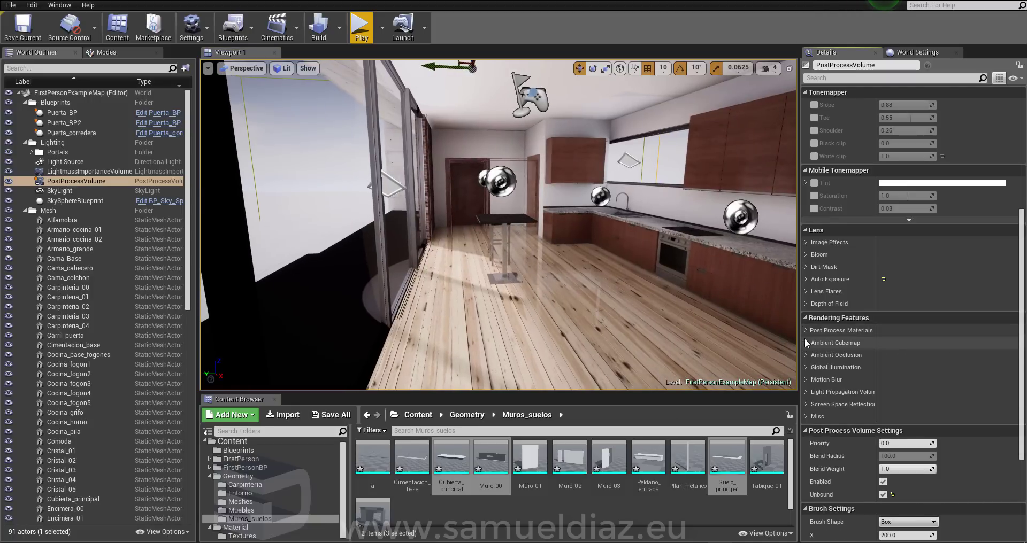
click(805, 342)
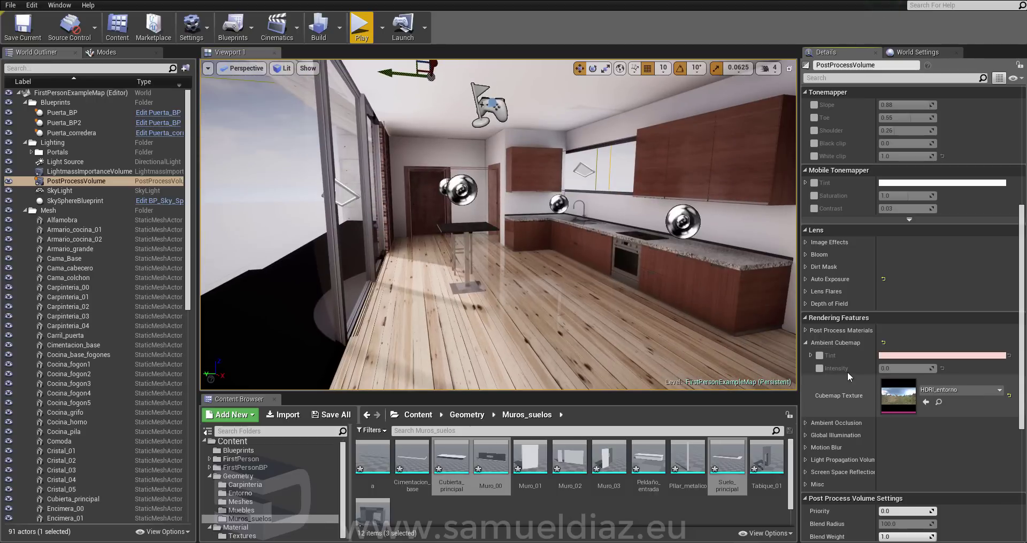
click(945, 391)
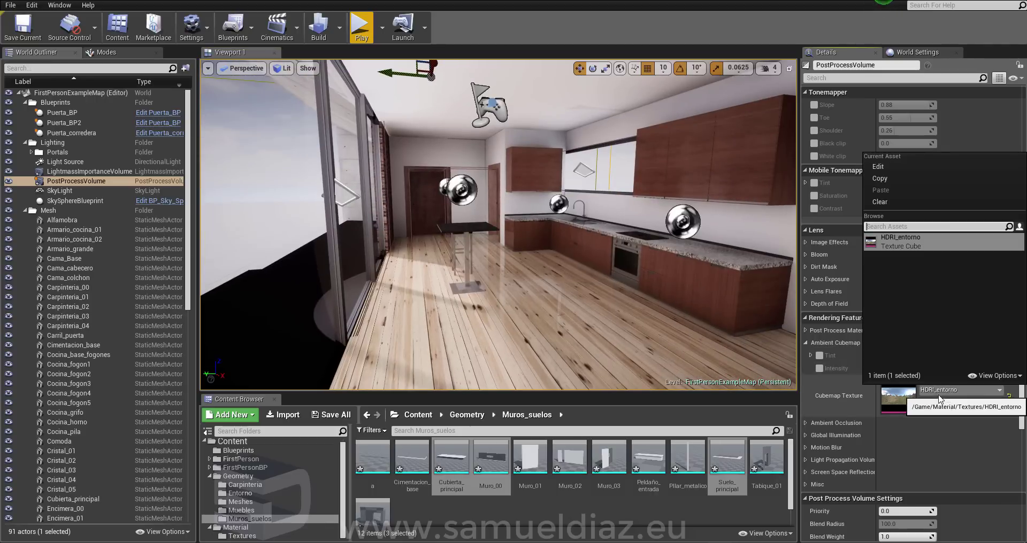
click(901, 428)
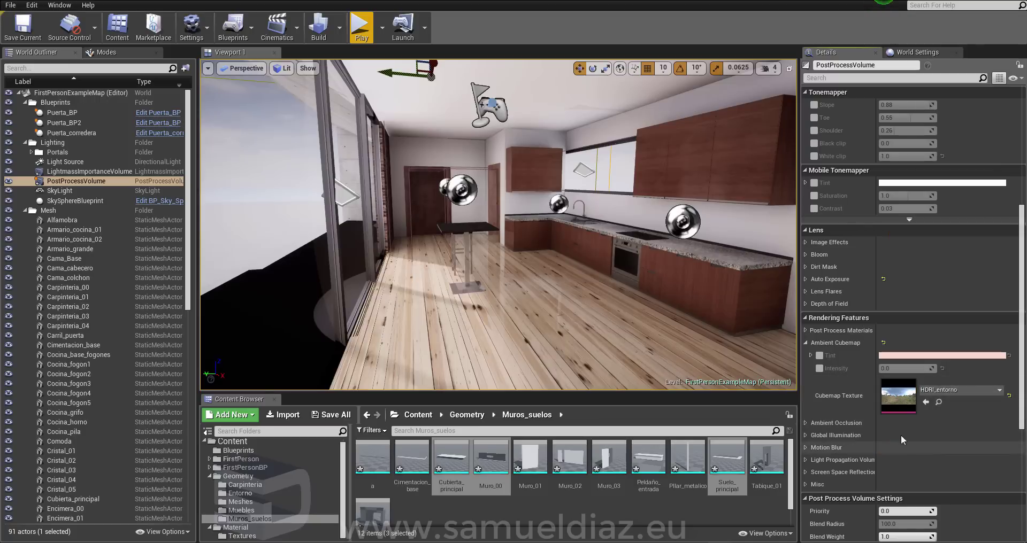
- Enable the ambient cubemap Intensity override and set it to 0.1
click(819, 368)
drag(904, 368, 909, 369)
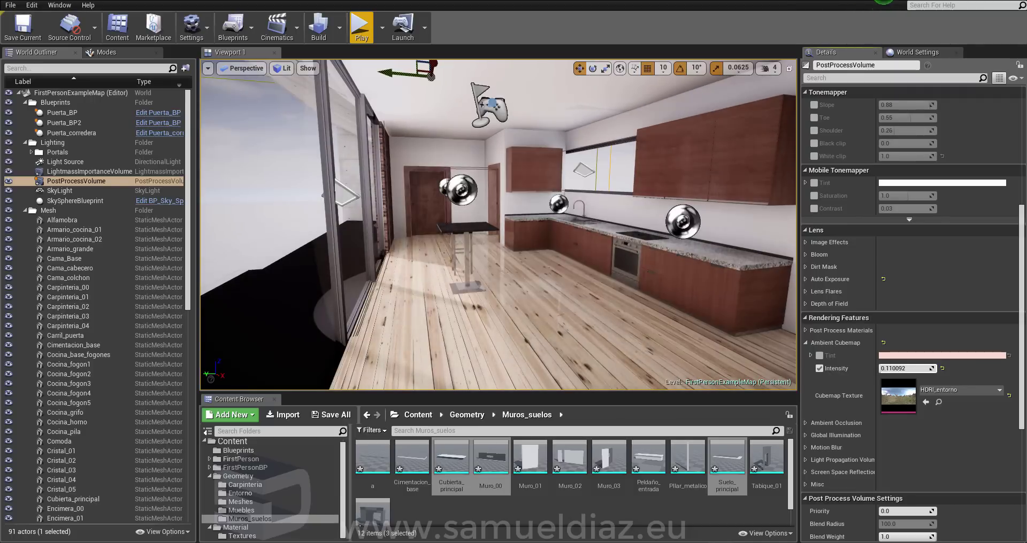
mouse_move(904, 368)
mouse_down()
mouse_move(893, 368)
mouse_move(909, 368)
mouse_up()
text(1)
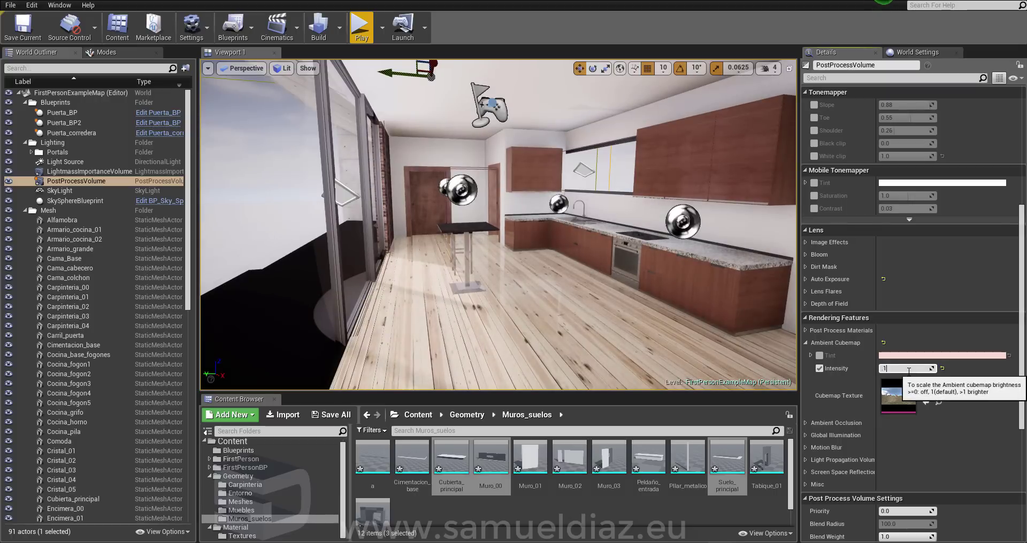
text(0.1)
key(Return)
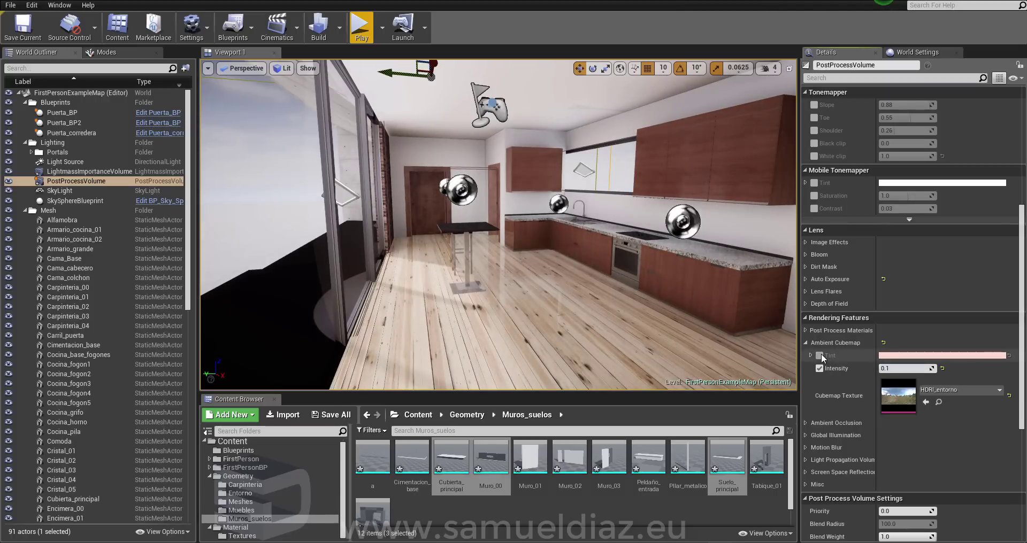
- Give the ambient cubemap a pale peach tint
click(919, 356)
drag(777, 355, 817, 364)
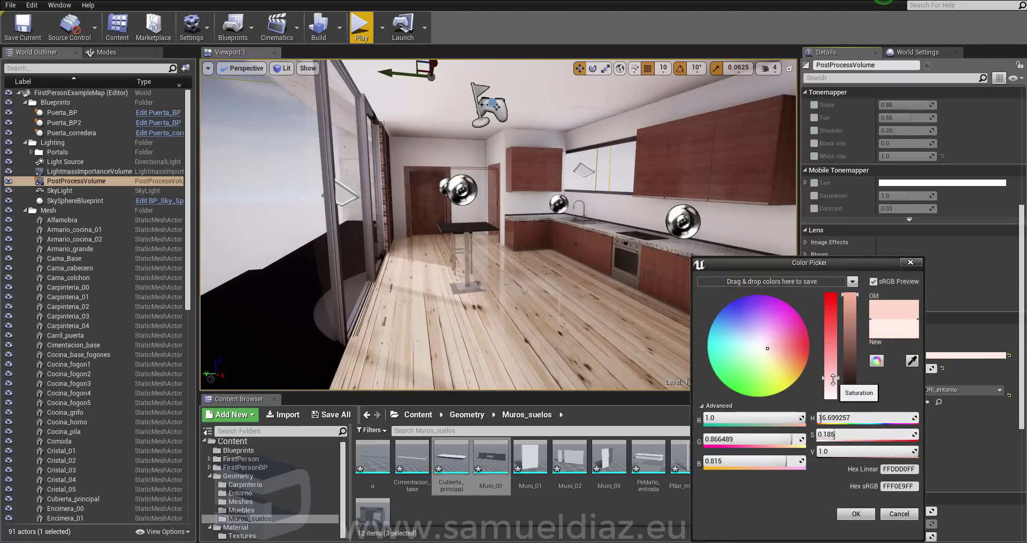
drag(839, 368, 829, 330)
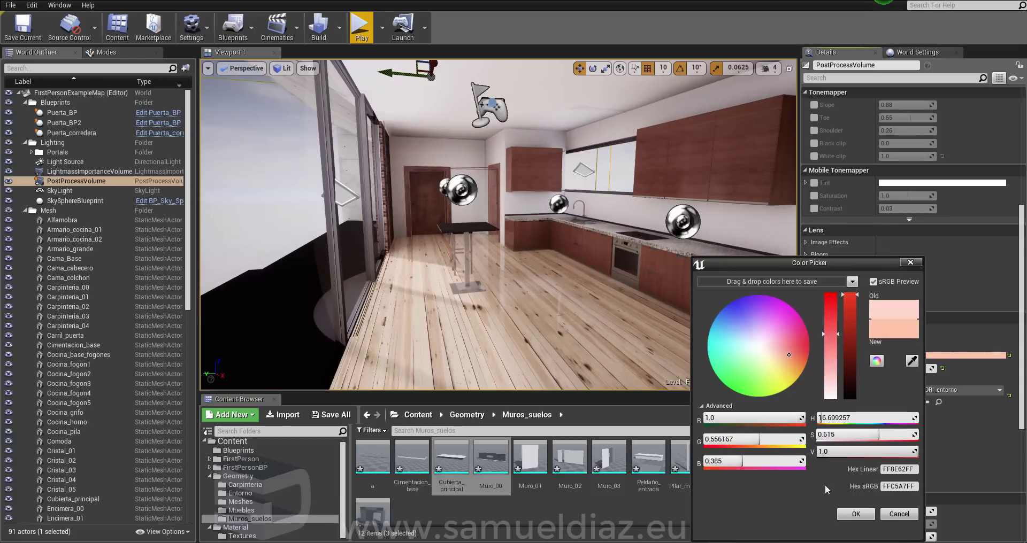
click(843, 515)
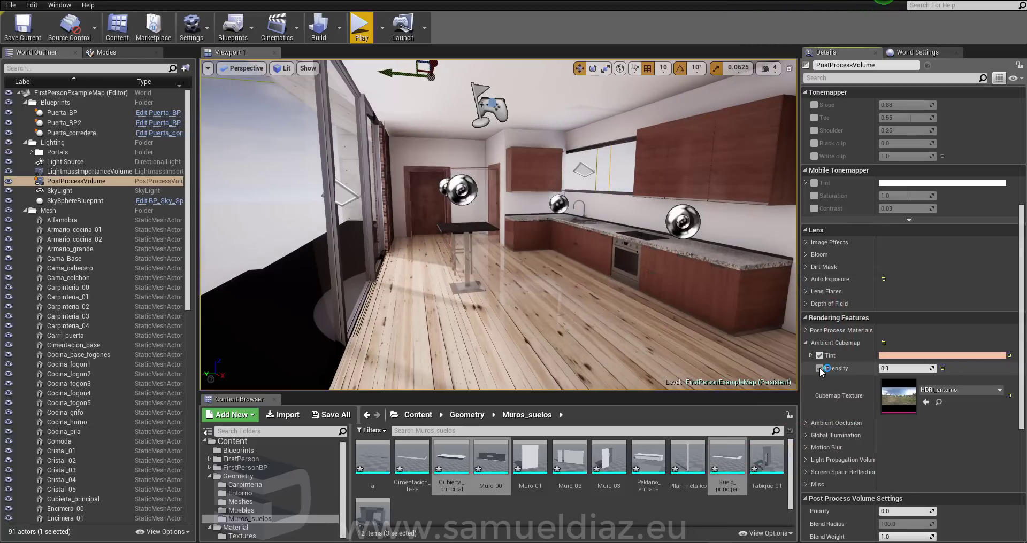
drag(468, 153, 455, 128)
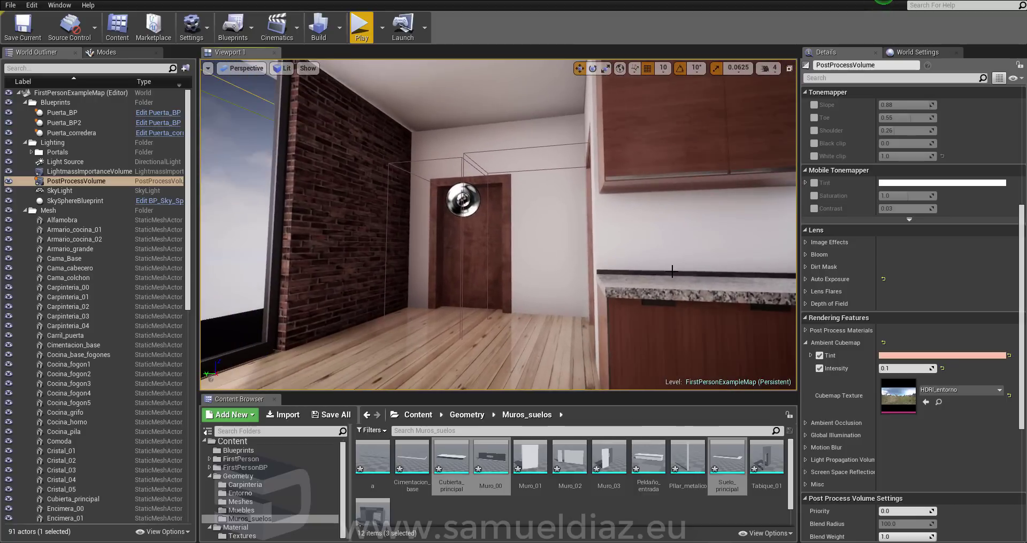
- Tune ambient occlusion Intensity to about 0.30 and Radius to about 46, checking the kitchen
drag(589, 268, 588, 299)
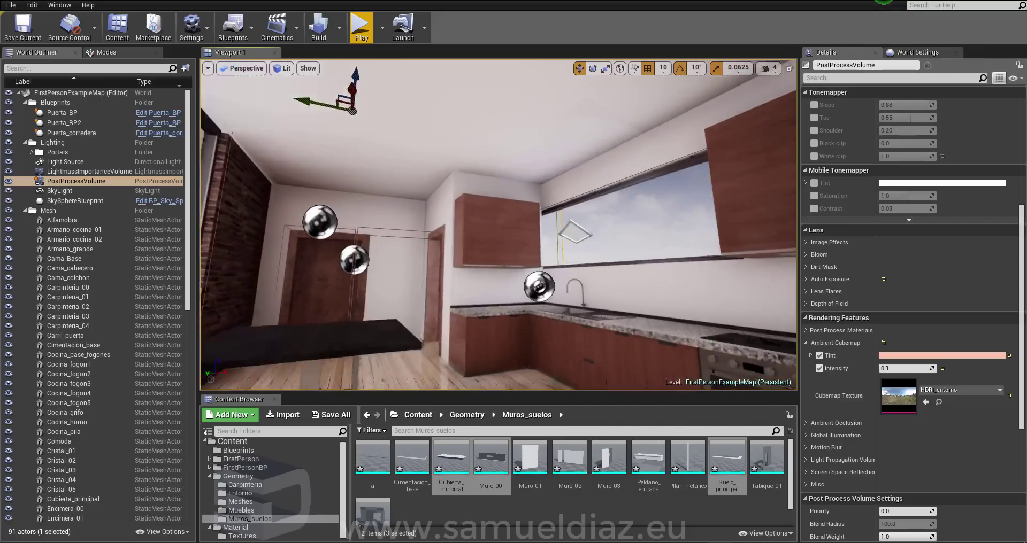
drag(699, 345, 685, 320)
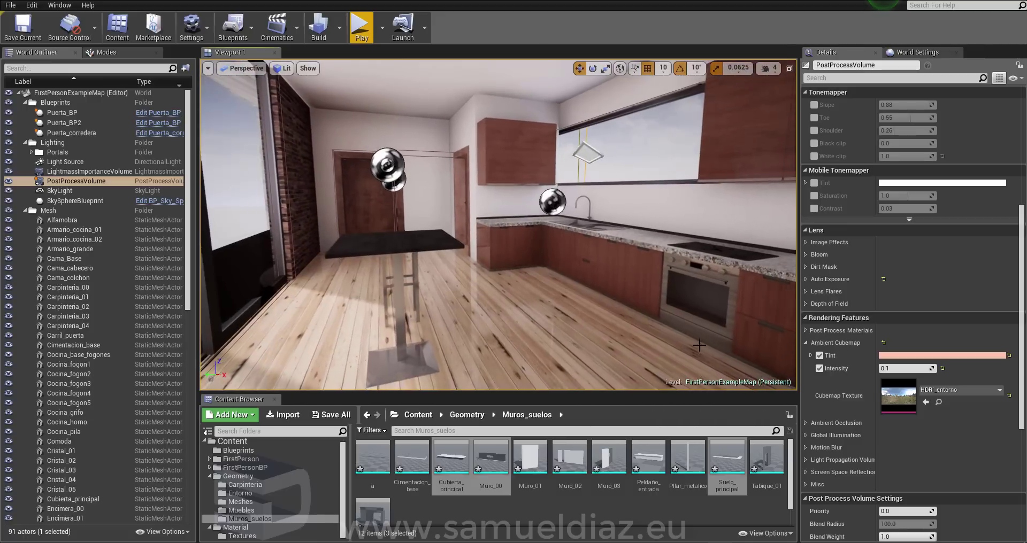
click(804, 424)
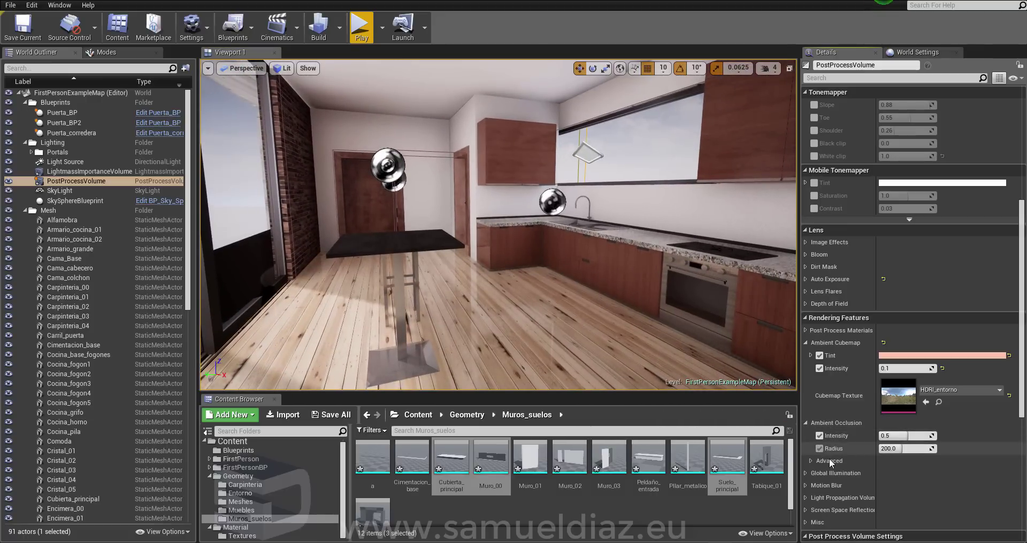
drag(903, 436, 924, 435)
mouse_move(498, 225)
right_down()
mouse_move(514, 203)
mouse_move(480, 180)
right_up()
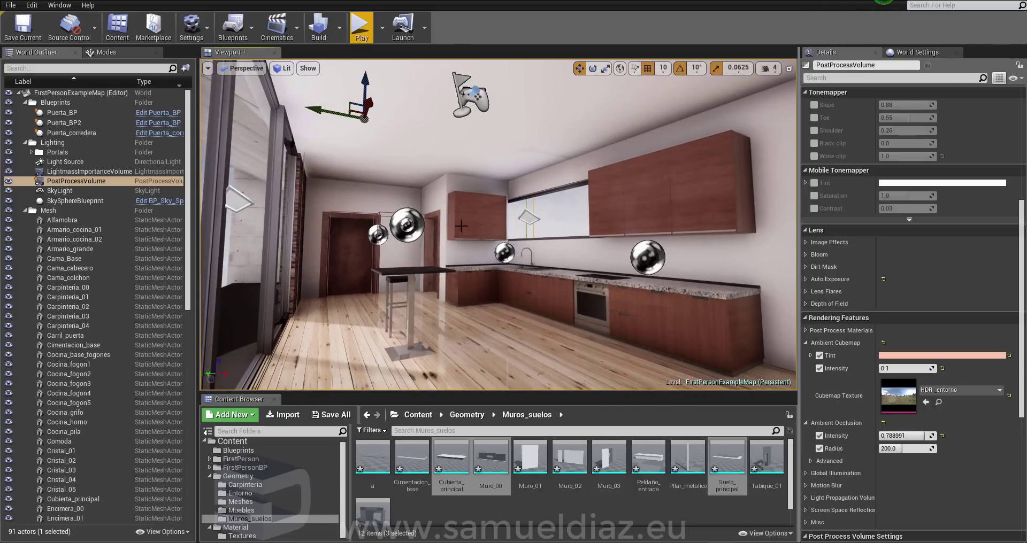
drag(898, 448, 872, 449)
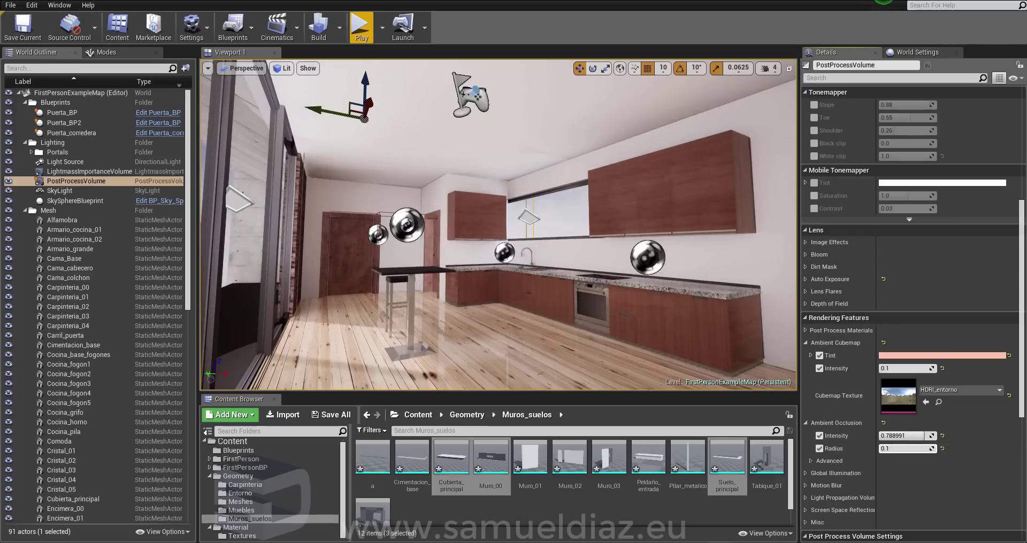
mouse_move(497, 225)
right_down()
mouse_move(481, 230)
mouse_move(497, 213)
mouse_move(482, 225)
right_up()
drag(888, 449, 909, 448)
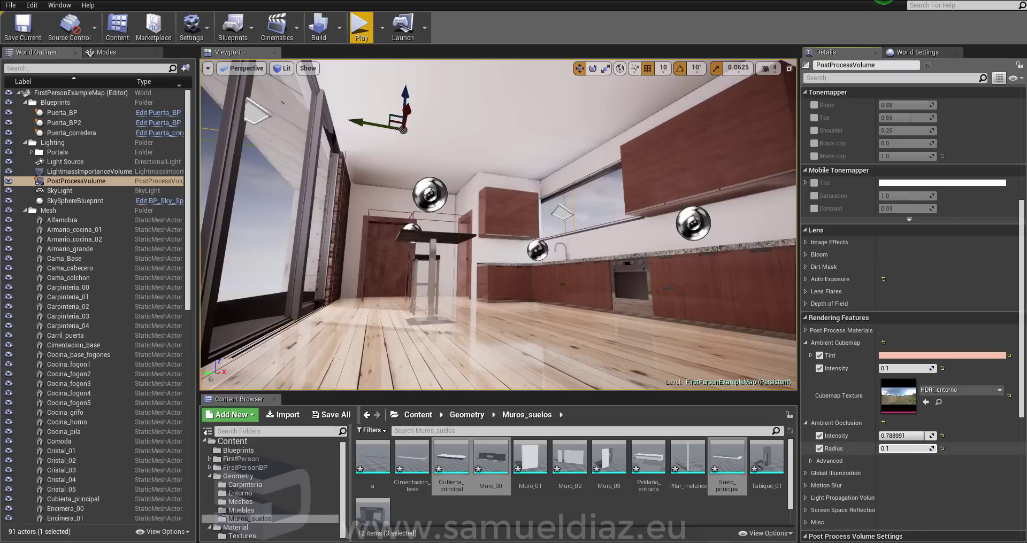
drag(908, 435, 893, 436)
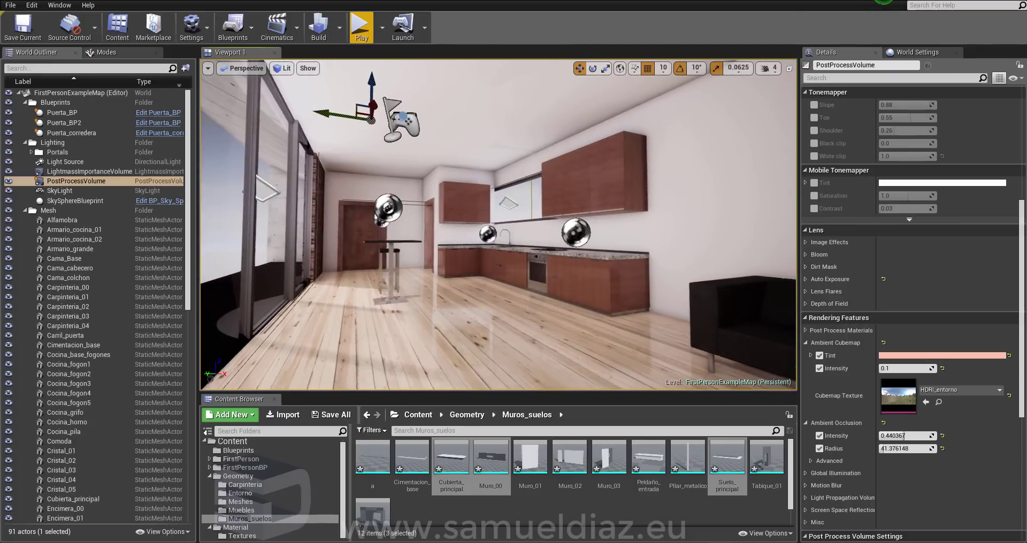
mouse_move(904, 436)
mouse_down()
mouse_move(920, 448)
mouse_move(881, 449)
mouse_move(892, 436)
mouse_move(881, 436)
mouse_up()
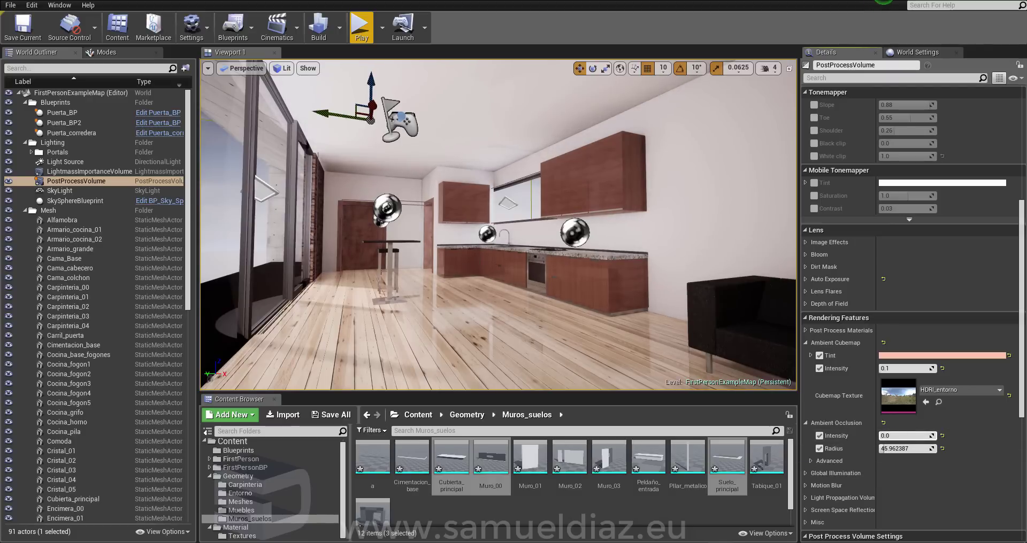
mouse_move(674, 336)
right_down()
mouse_move(663, 257)
mouse_move(588, 299)
mouse_move(577, 288)
right_up()
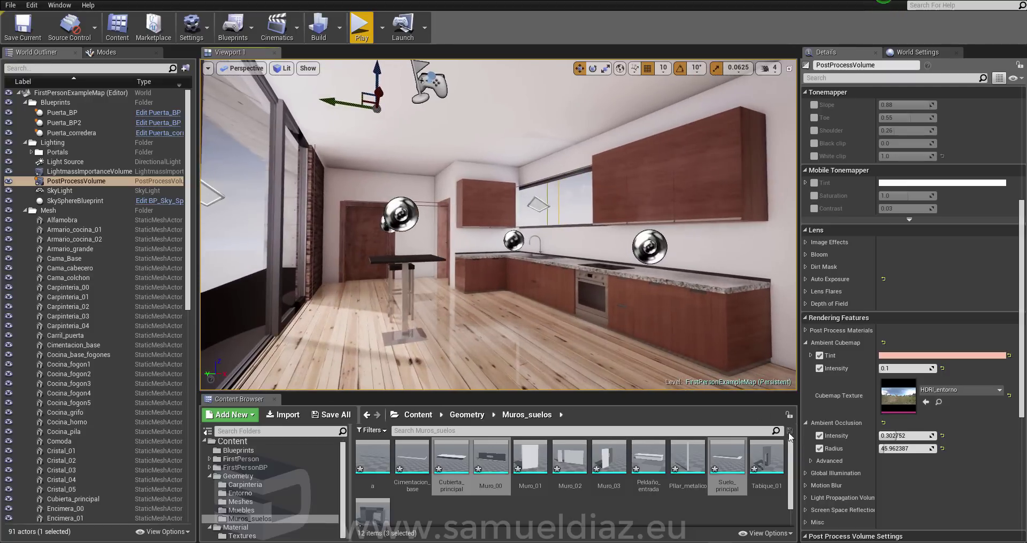
- Enable the ambient occlusion Quality override and raise it to 100
scroll(809, 463, down, 2)
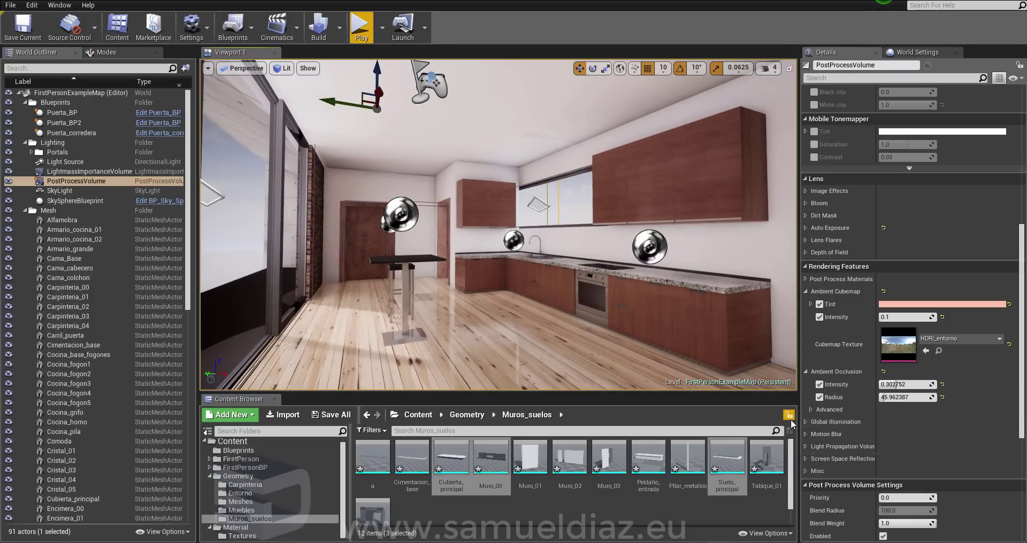
click(810, 409)
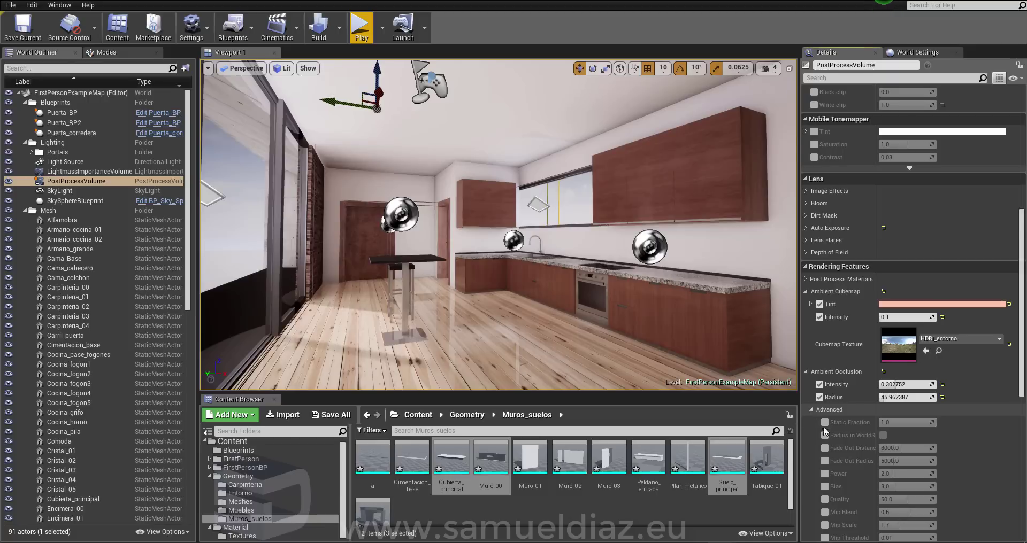
scroll(822, 425, down, 2)
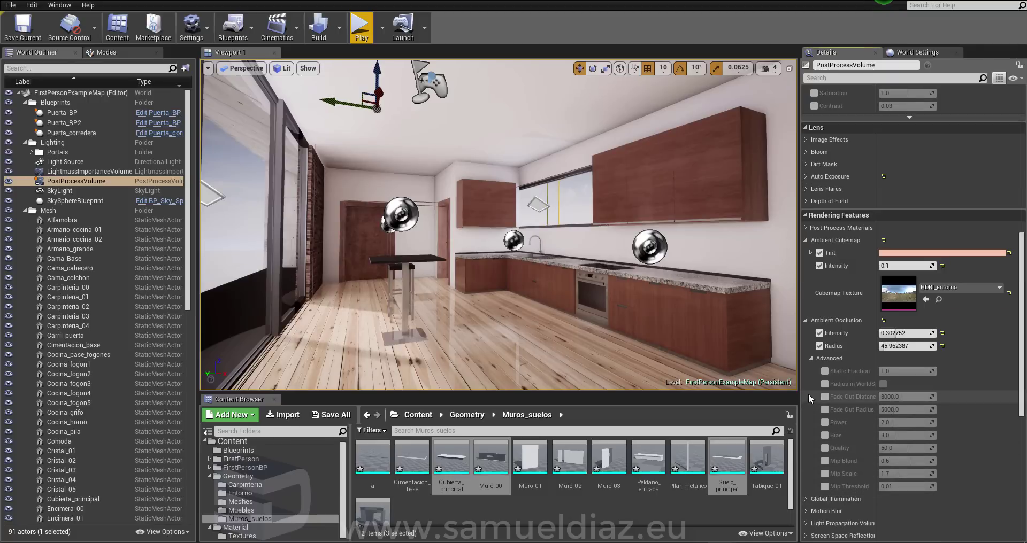
click(825, 448)
drag(904, 448, 910, 448)
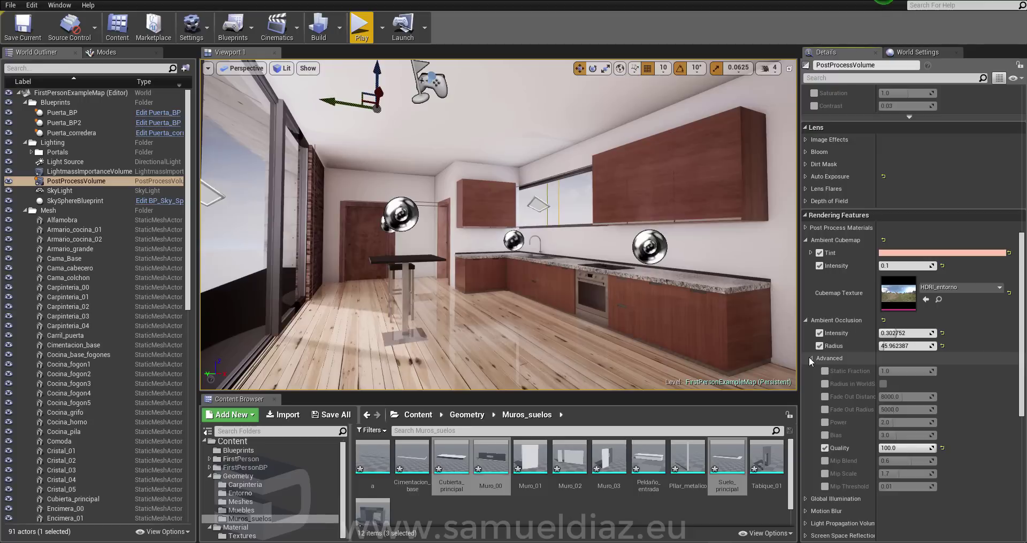
click(809, 358)
- Test the Indirect Lighting Color and Intensity overrides, undoing the intensity change
click(805, 370)
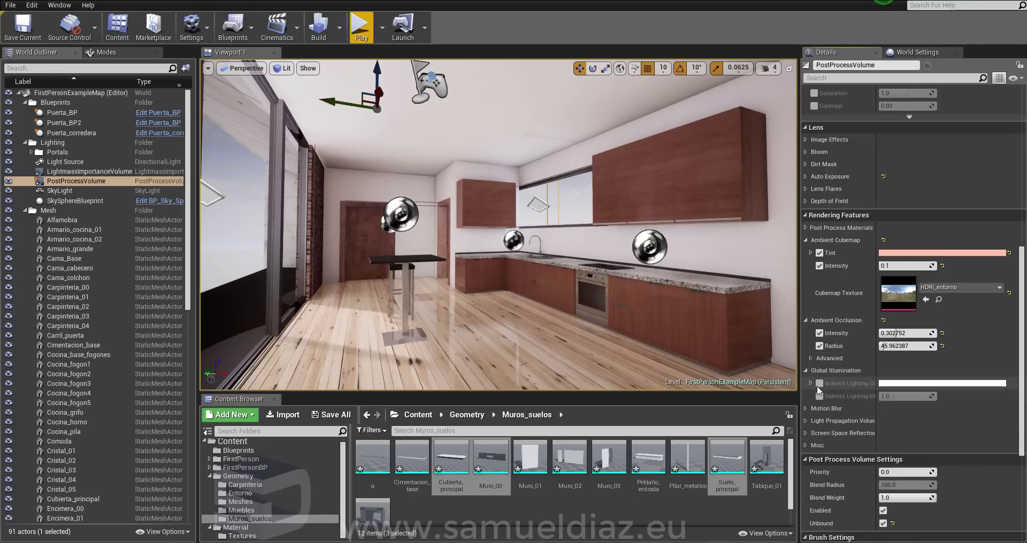
click(818, 384)
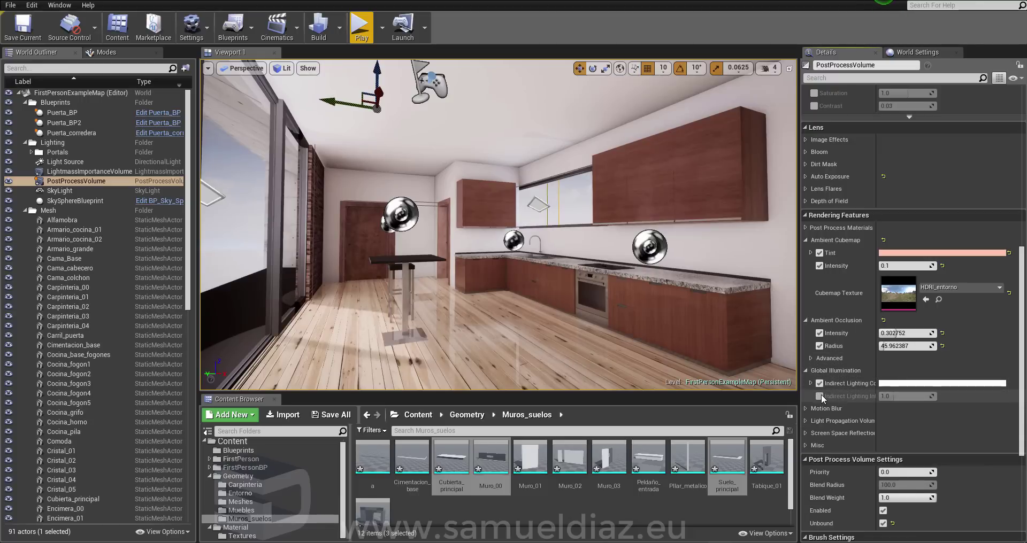
click(819, 395)
drag(889, 398, 934, 397)
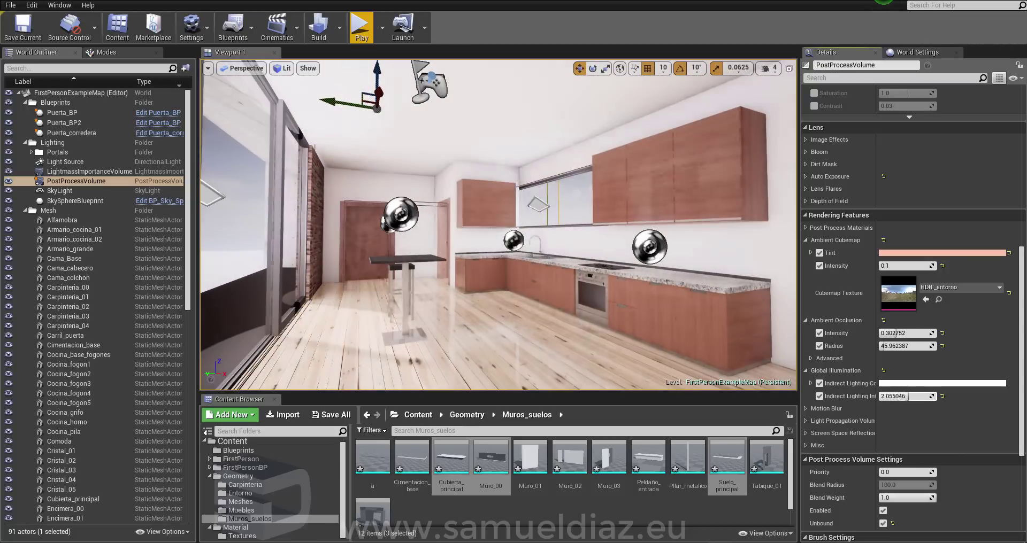
key(ctrl+z)
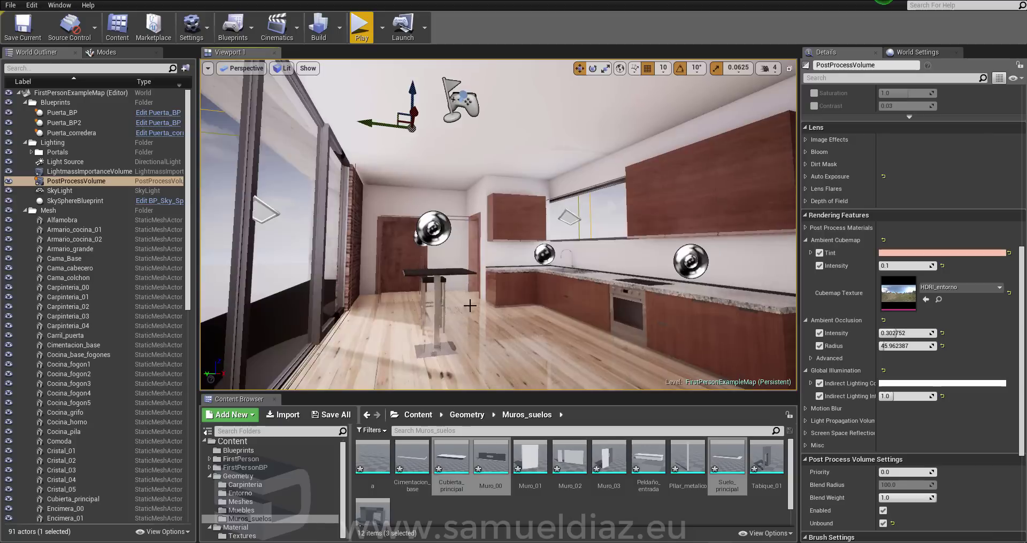
click(805, 371)
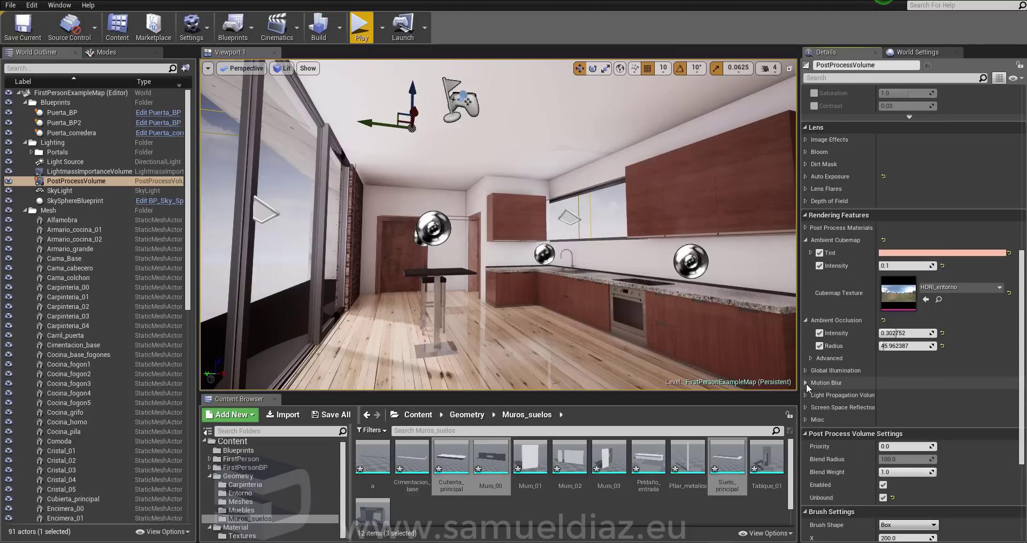
click(805, 384)
- Test motion blur Max, Amount and Per Object Size, then switch Max and Per Object Size off
click(819, 409)
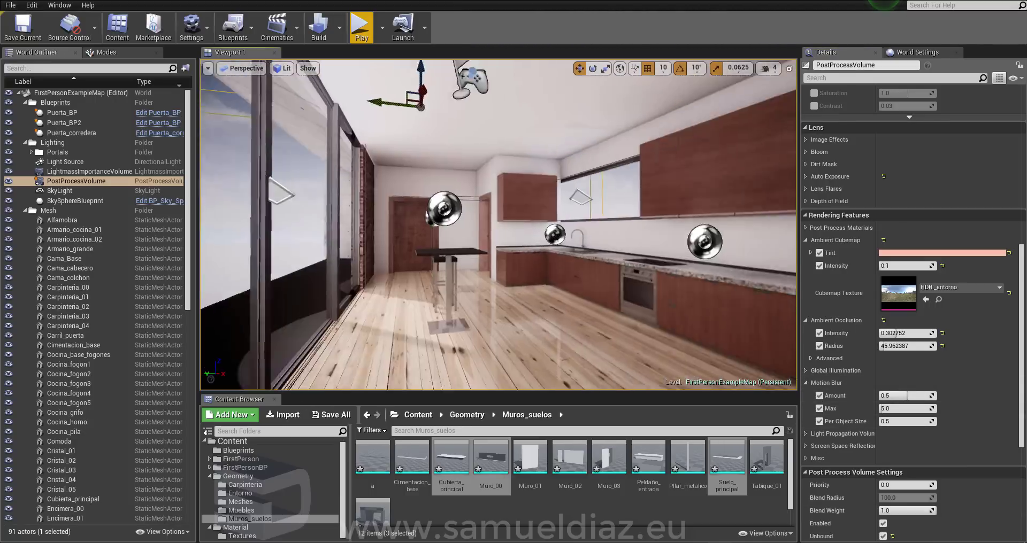
right_drag(497, 225, 497, 224)
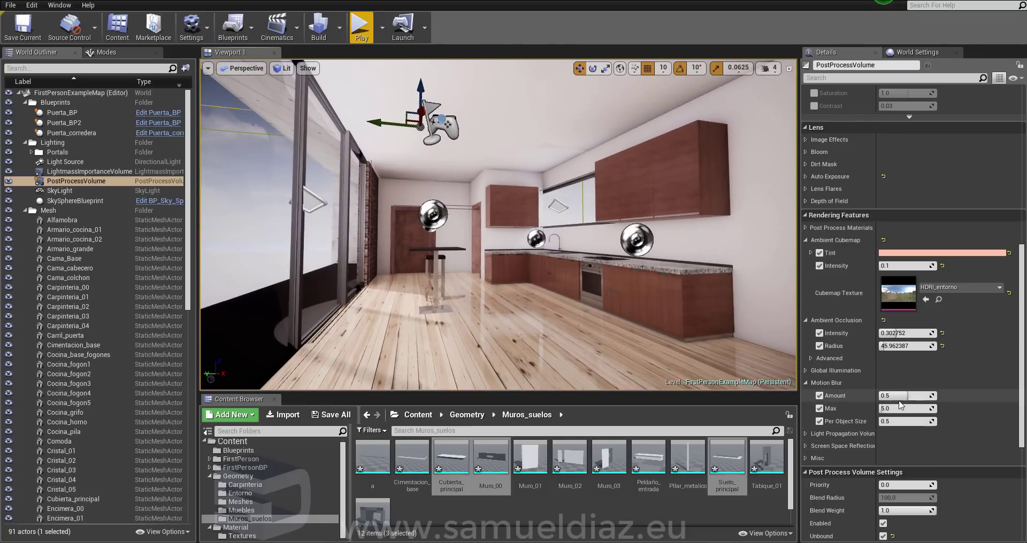
drag(904, 395, 902, 396)
right_drag(497, 224, 497, 224)
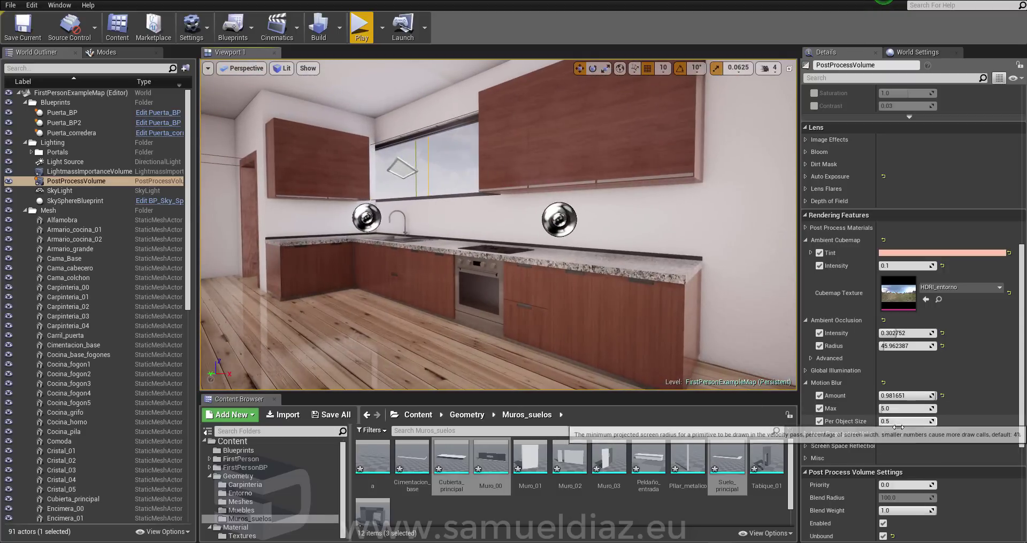
drag(934, 423, 968, 422)
right_drag(503, 244, 503, 245)
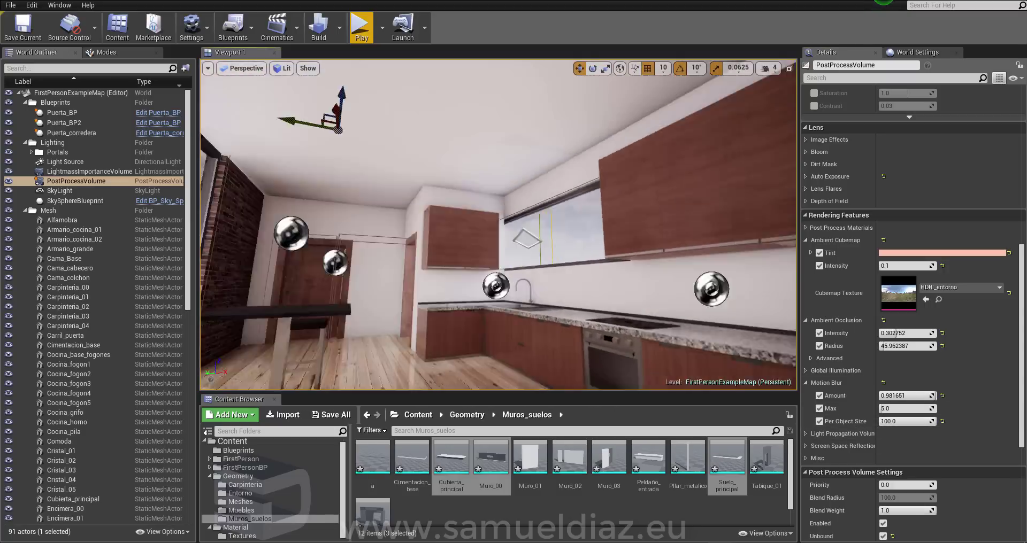
click(818, 409)
click(819, 422)
scroll(818, 422, down, 1)
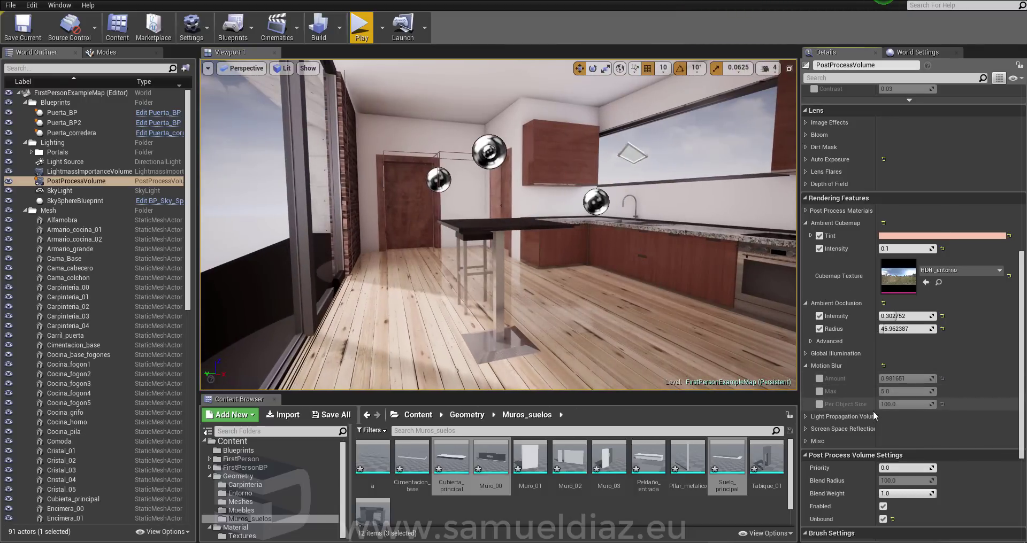
- Expand Screen Space Reflections and enable the Intensity and Quality overrides
click(806, 416)
scroll(822, 388, down, 3)
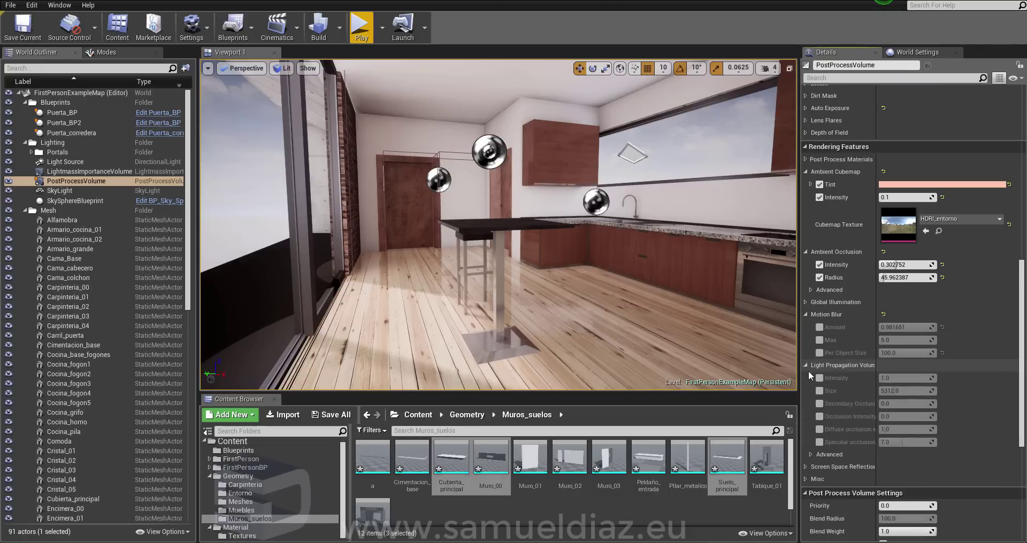
click(805, 366)
click(805, 377)
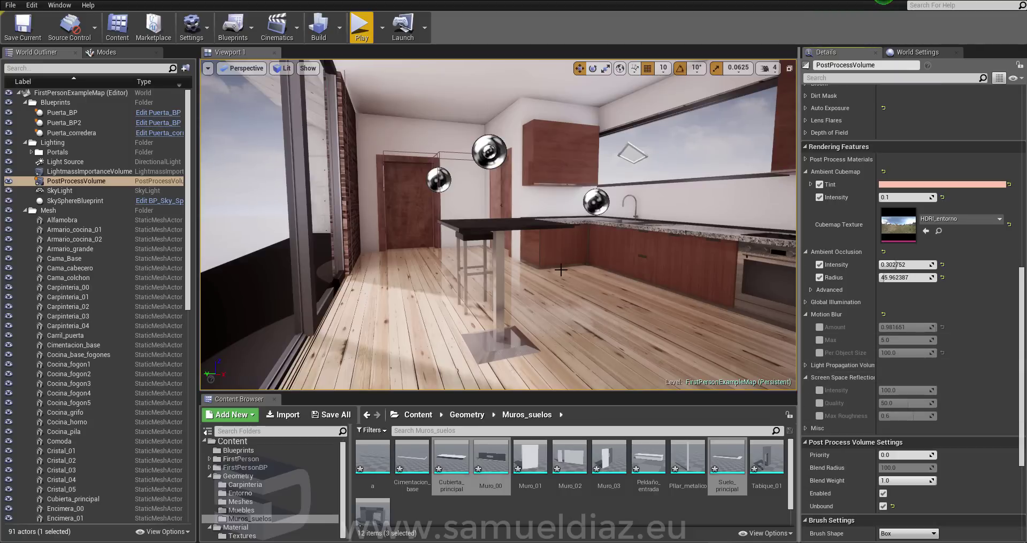
right_drag(561, 270, 534, 267)
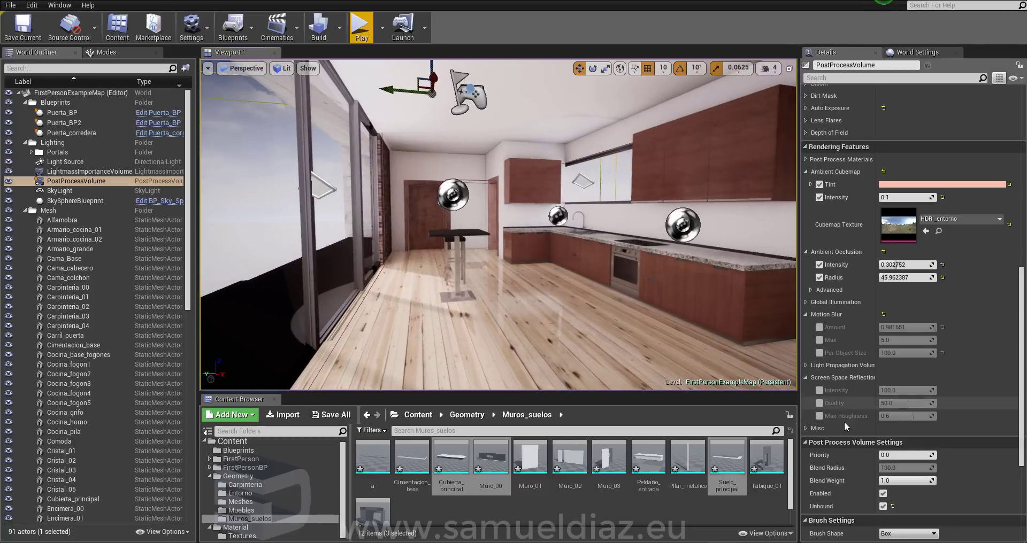
click(819, 391)
click(819, 403)
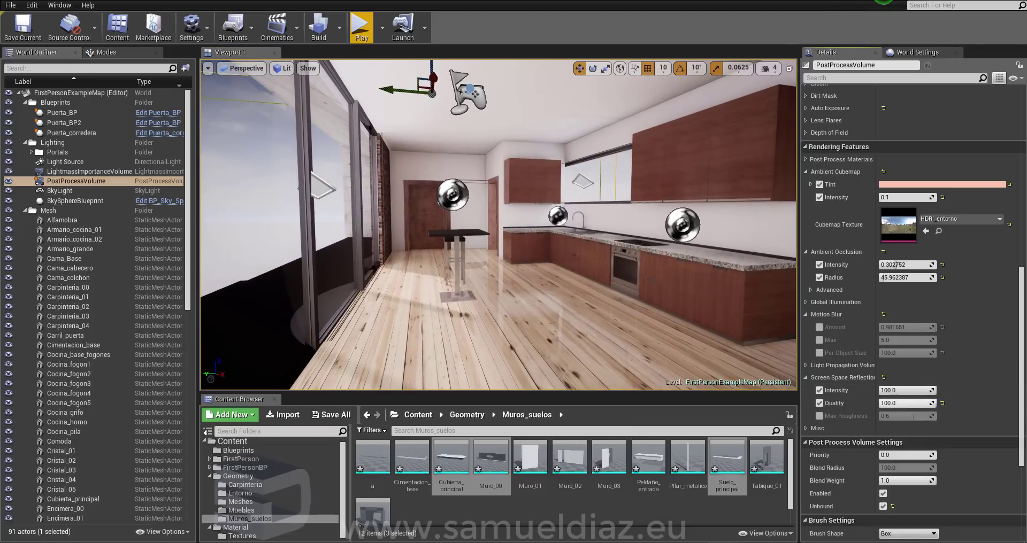
- Compare floor reflections at lower Quality, then set reflection Quality to 100
right_drag(356, 265, 342, 267)
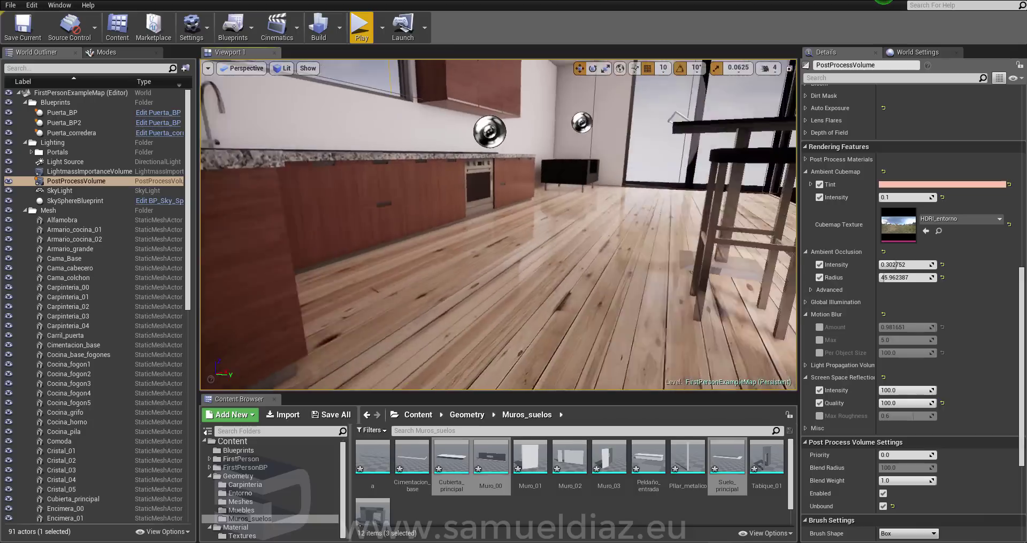
mouse_move(342, 268)
right_down()
mouse_move(379, 268)
mouse_move(403, 222)
right_up()
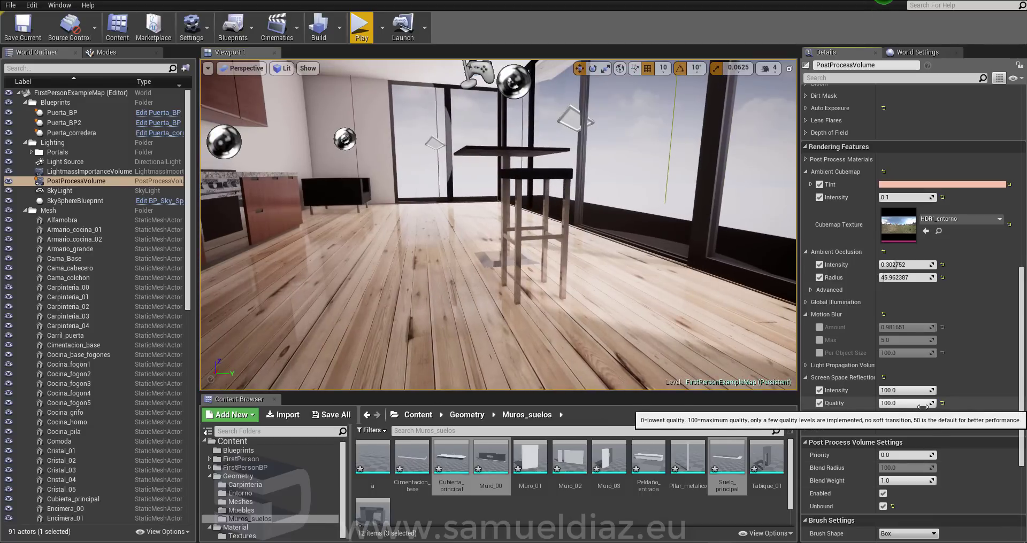
drag(882, 405, 856, 405)
mouse_move(665, 317)
right_down()
mouse_move(460, 318)
mouse_move(492, 317)
right_up()
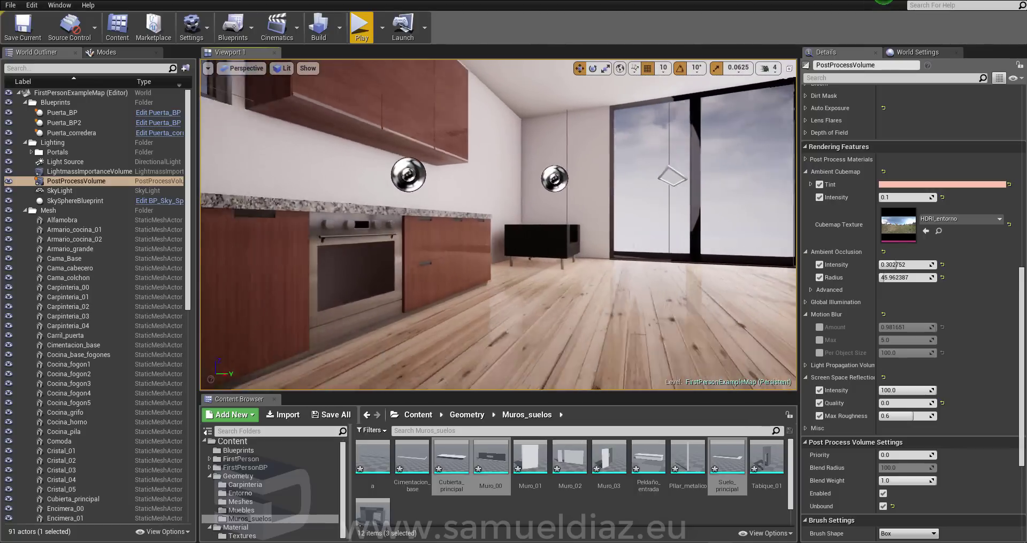
right_drag(630, 299, 614, 293)
text(100)
key(Return)
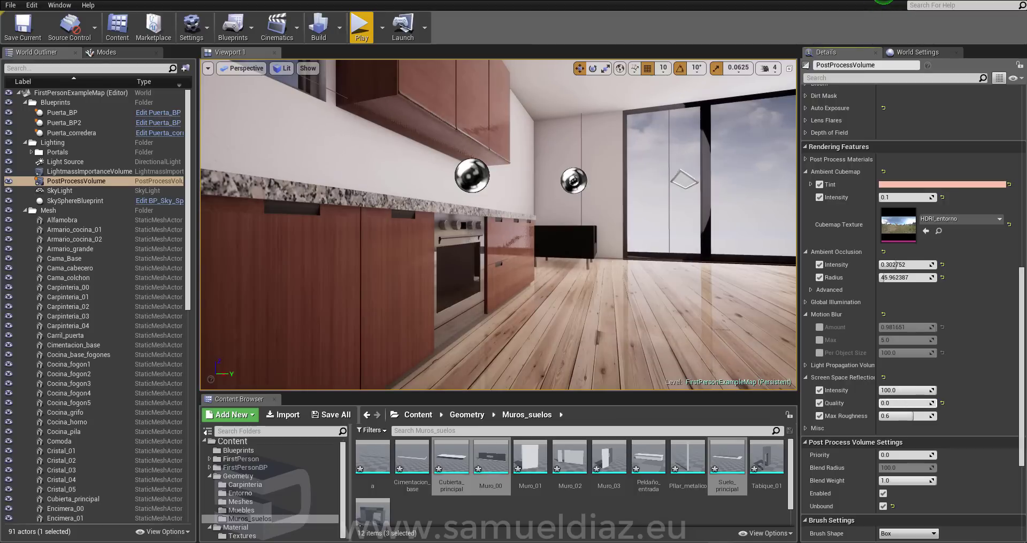
- Scrub reflection Max Roughness from about 0.84 down to about 0.42
right_drag(498, 224, 498, 225)
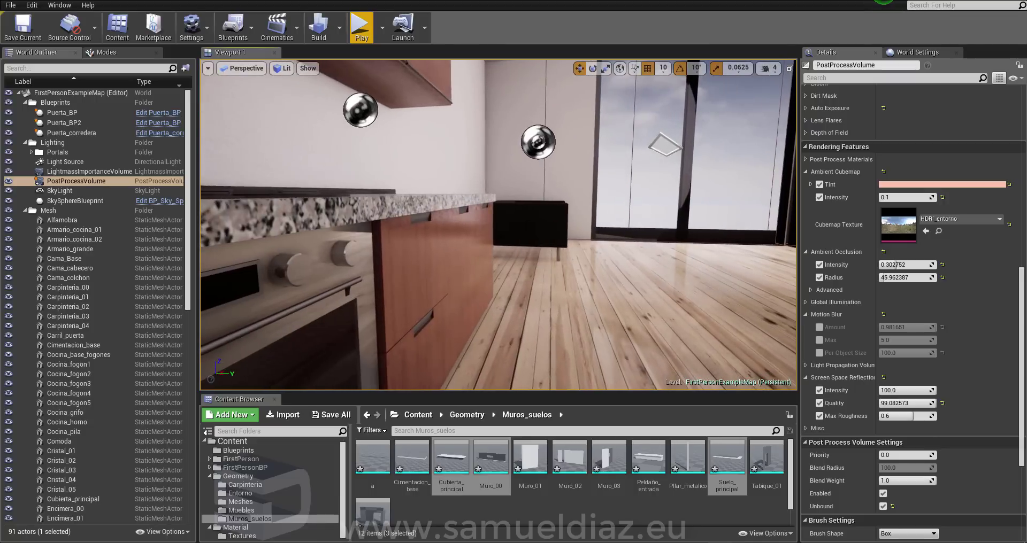
drag(895, 414, 928, 416)
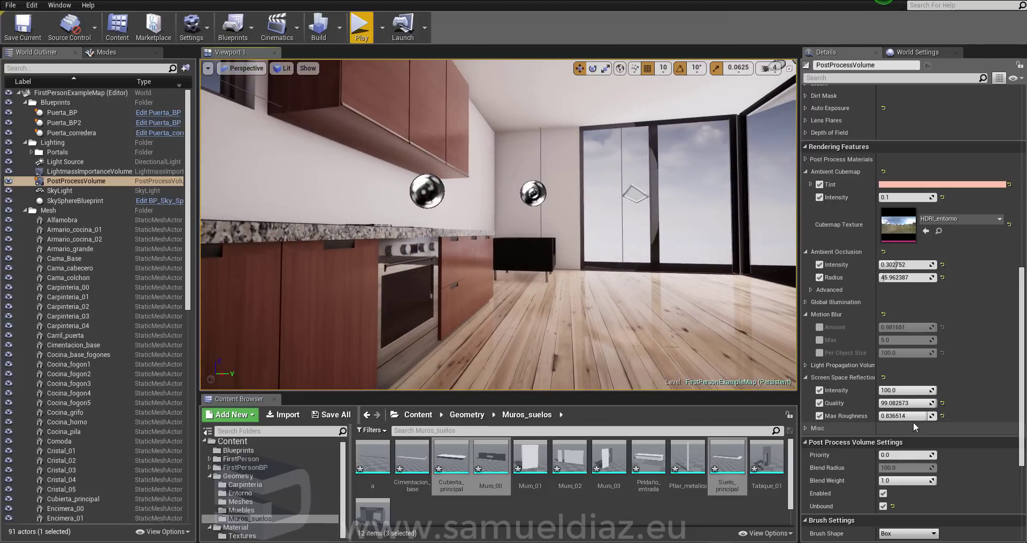
drag(902, 416, 877, 416)
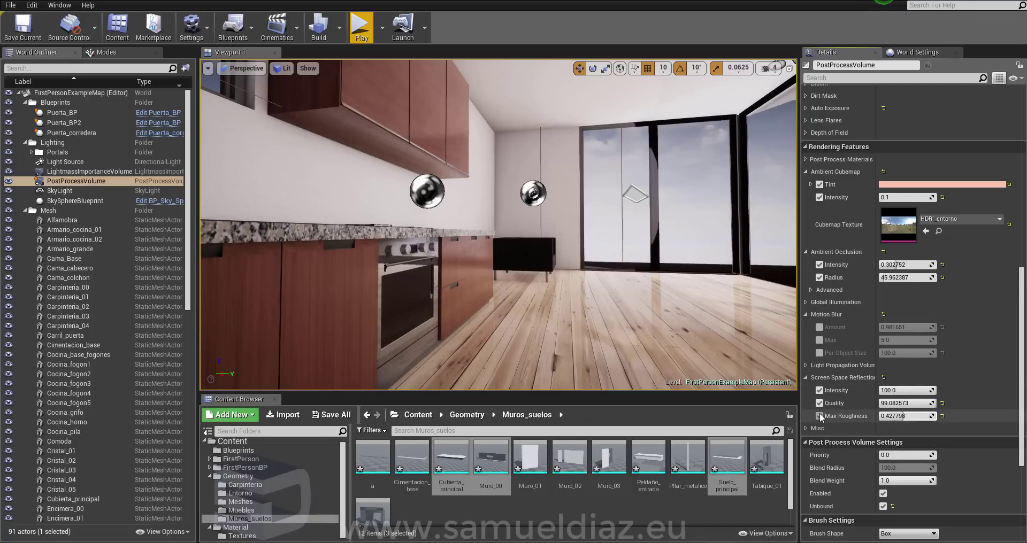
drag(643, 341, 663, 299)
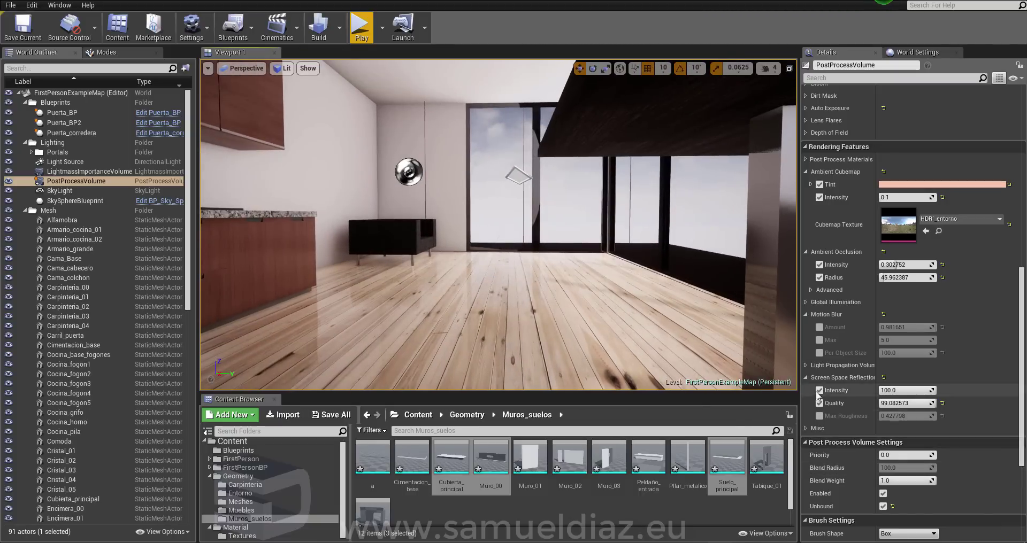
- Expand Misc to reveal Screen Percentage, then scroll the Details panel and back up to Lens
click(804, 428)
scroll(854, 399, down, 2)
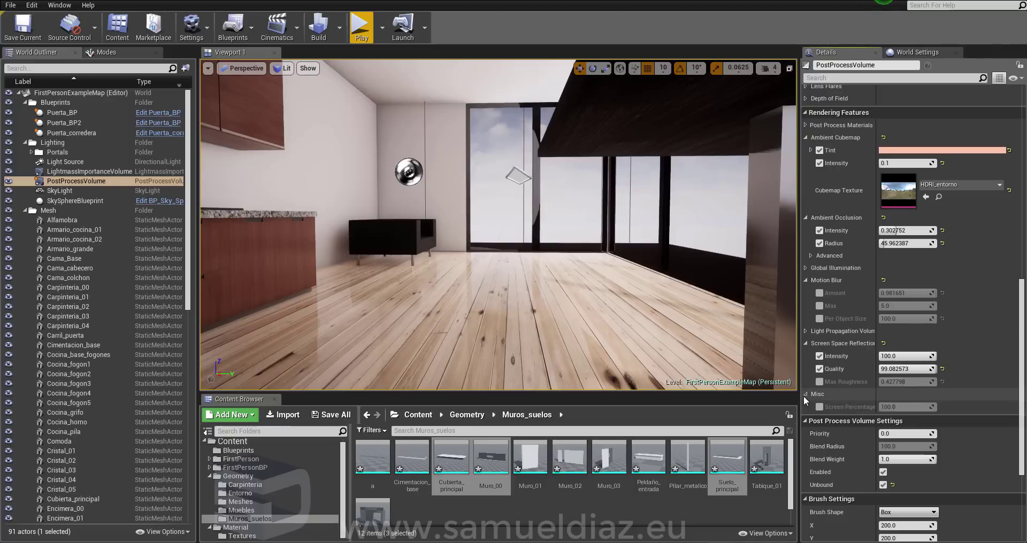
scroll(830, 433, down, 4)
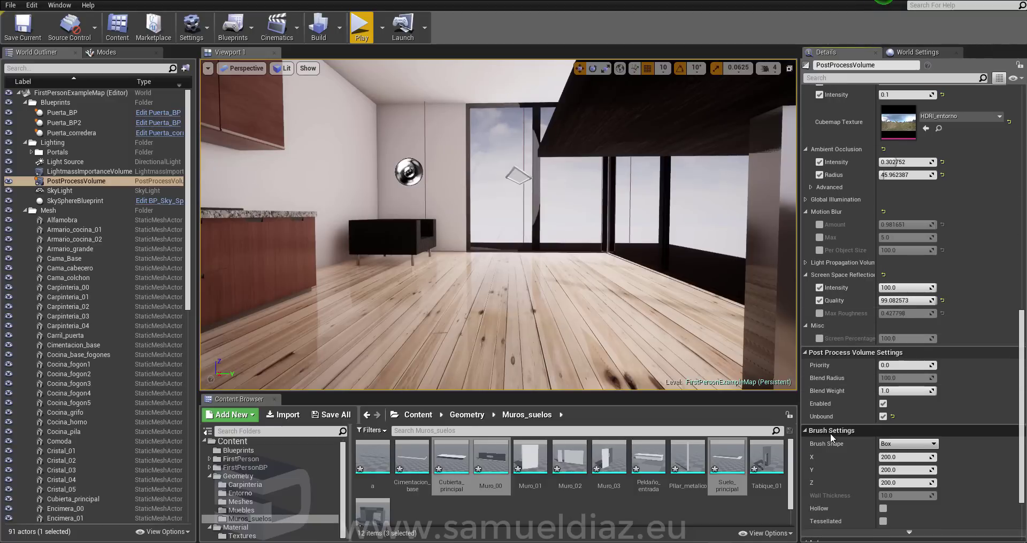
scroll(830, 433, down, 5)
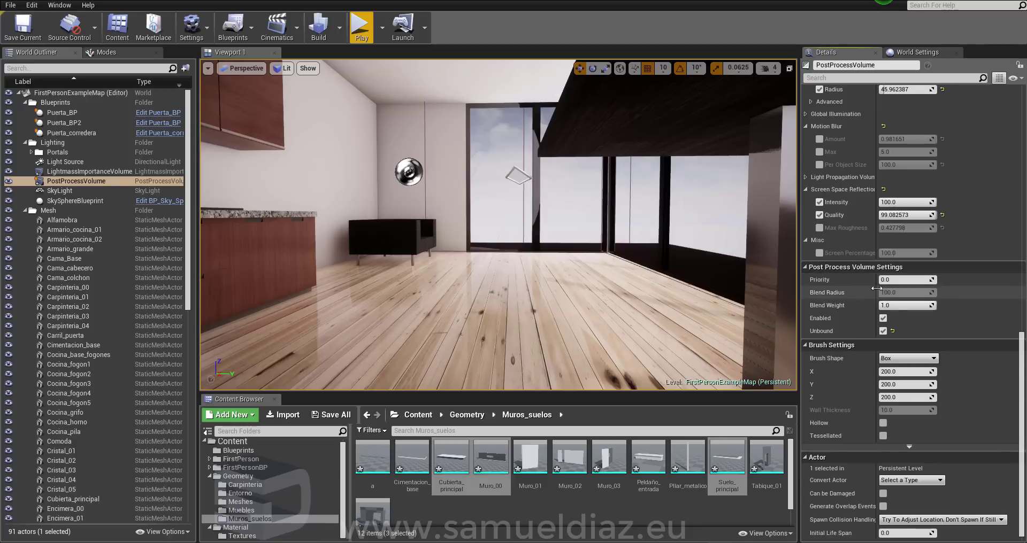
scroll(861, 330, down, 1)
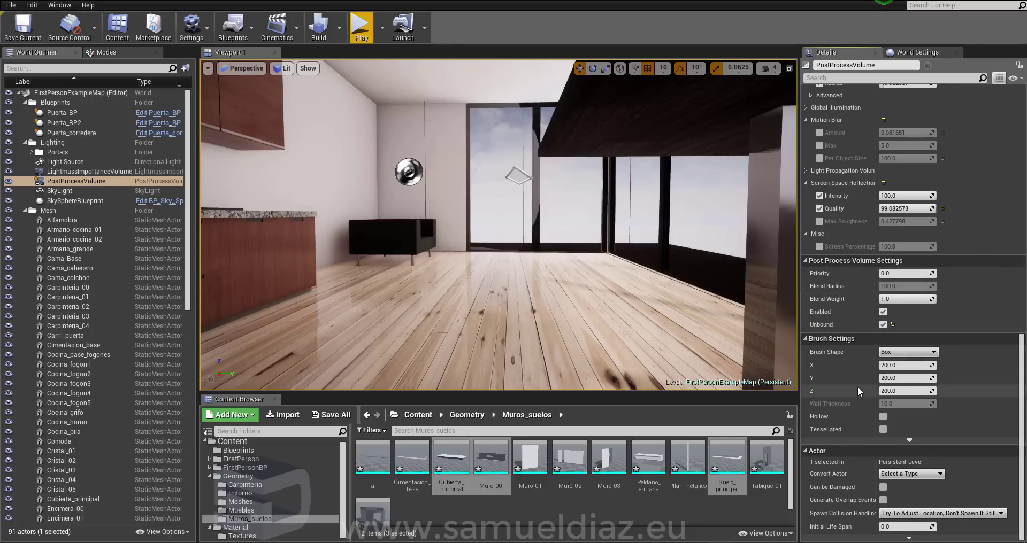
scroll(856, 402, up, 6)
scroll(856, 402, up, 10)
scroll(854, 396, up, 3)
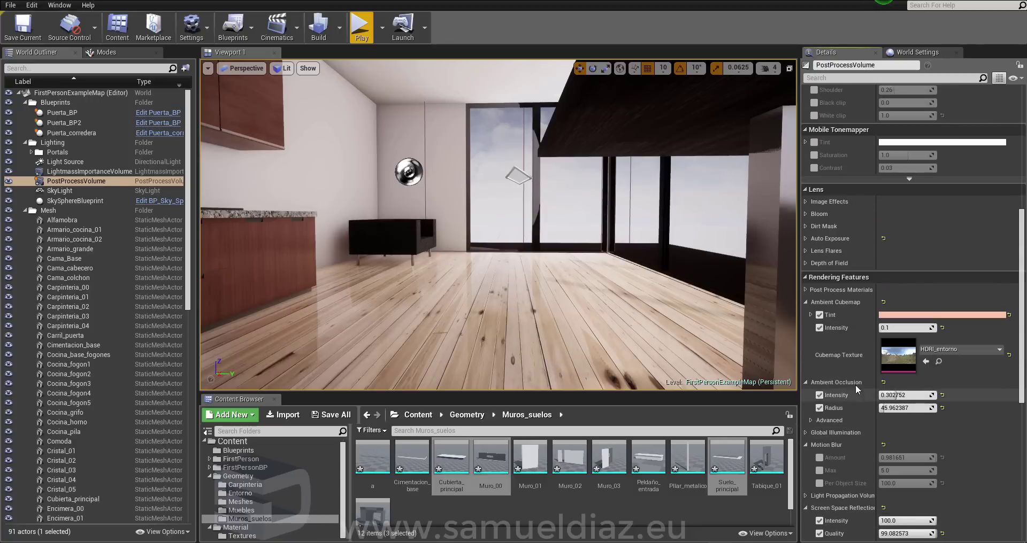
- Expand the Lens > Bloom settings and fly the camera around the house to view it
click(806, 251)
click(806, 251)
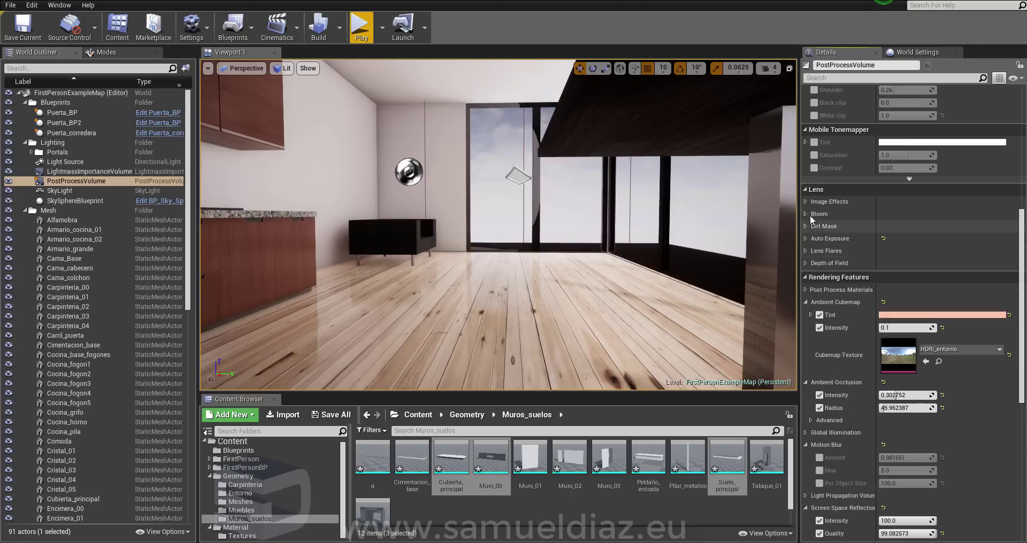
click(804, 214)
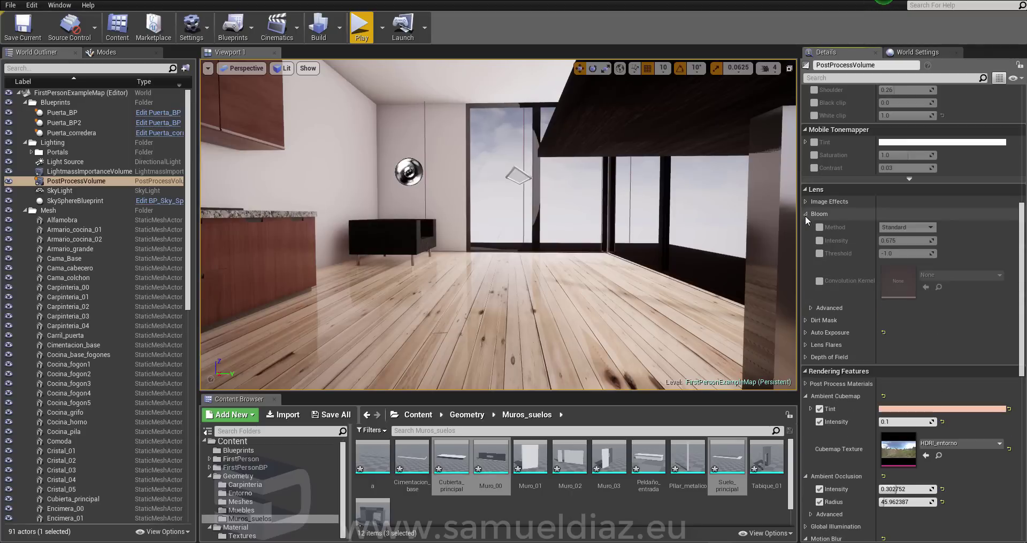
key(Down)
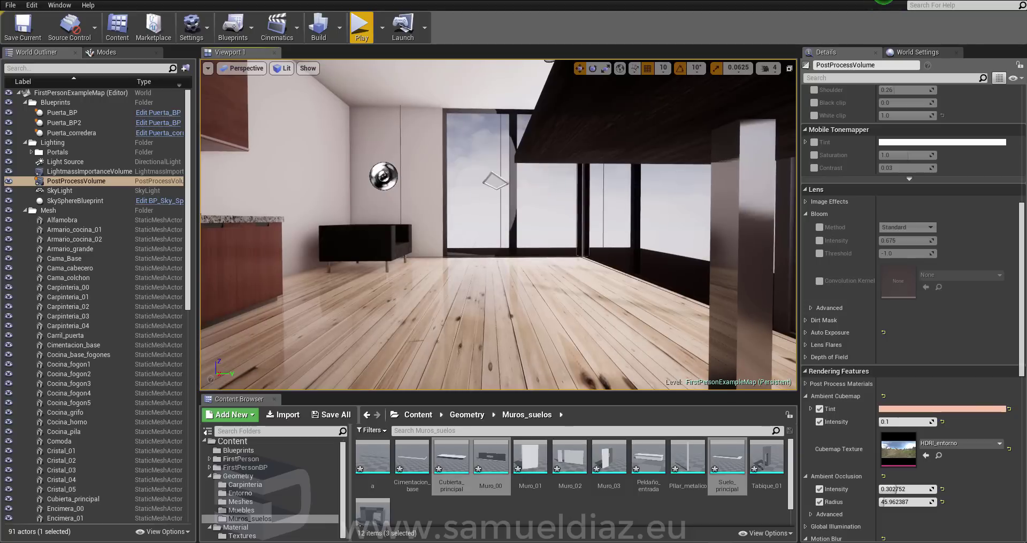
mouse_move(470, 217)
right_down()
mouse_move(469, 200)
mouse_move(497, 203)
right_up()
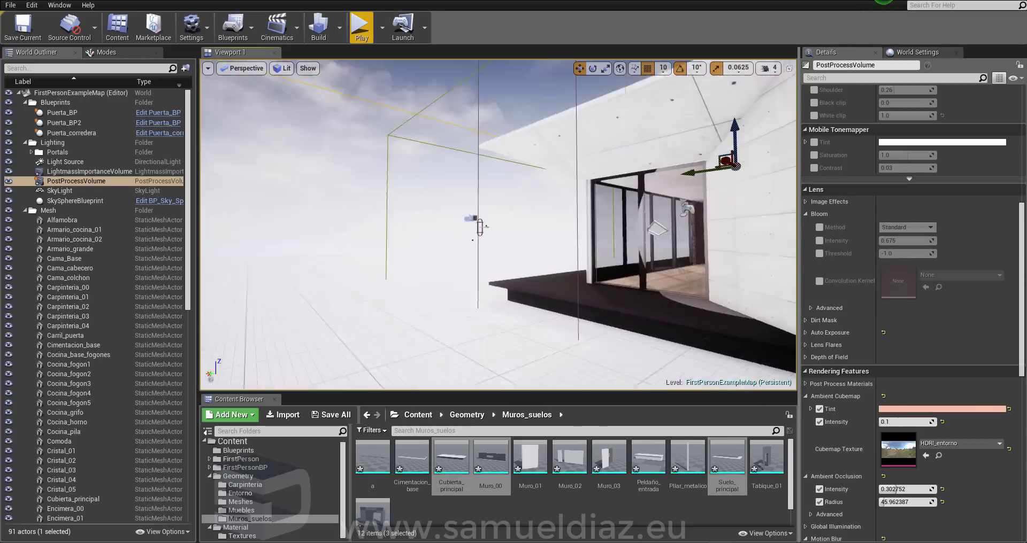
right_drag(729, 287, 729, 287)
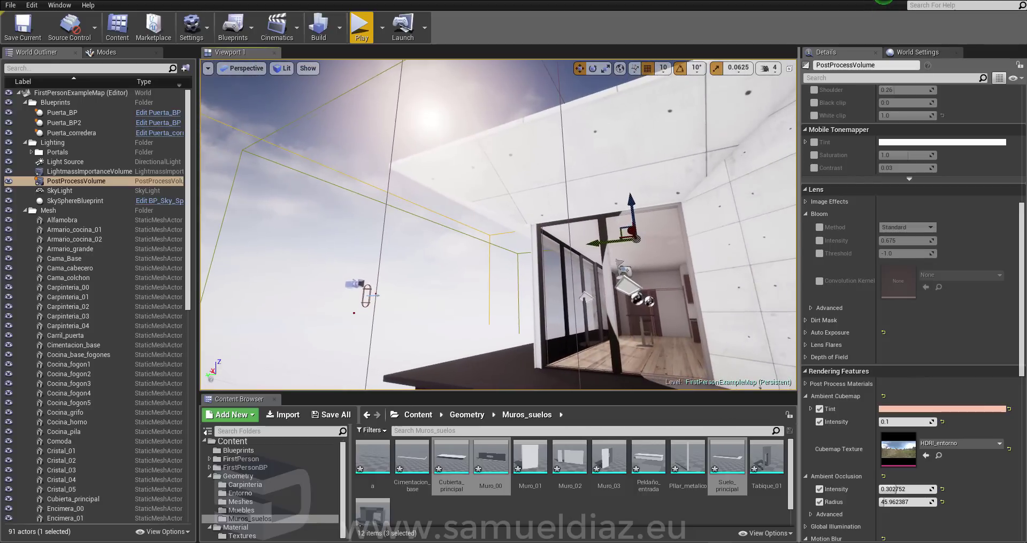
- Enable the Bloom overrides and tune Bloom Intensity between about 3.8 and 2.3 while viewing the bedroom
click(818, 227)
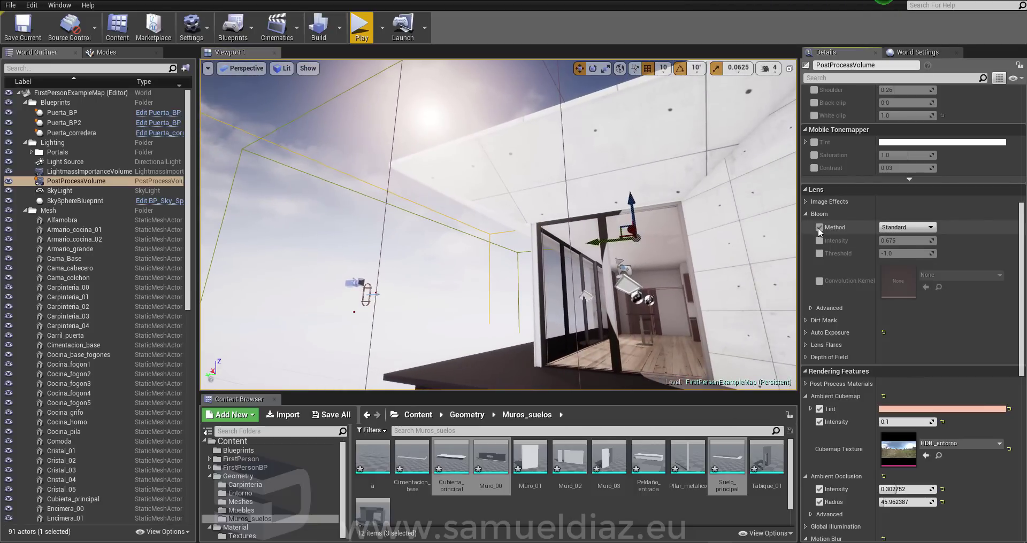
click(819, 254)
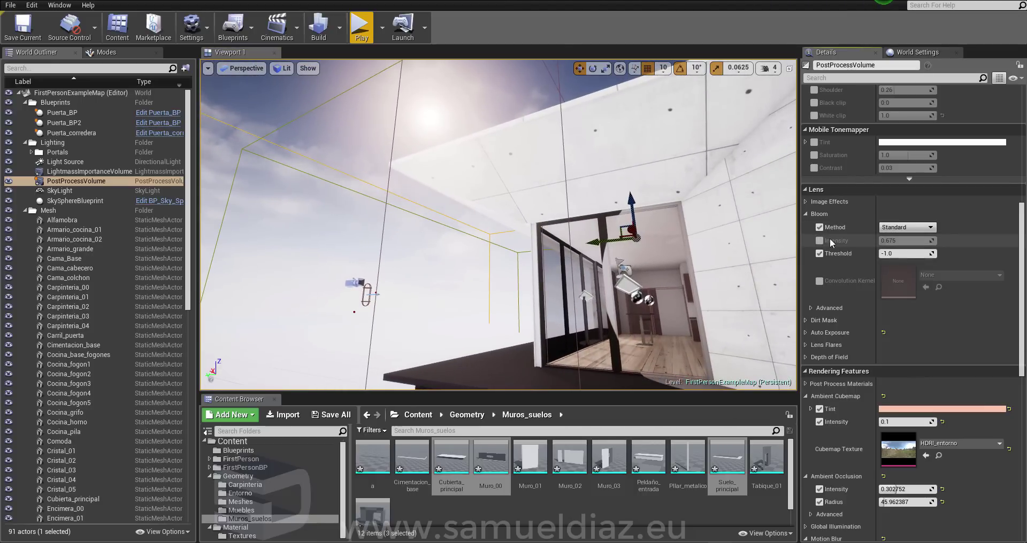
drag(882, 241, 909, 241)
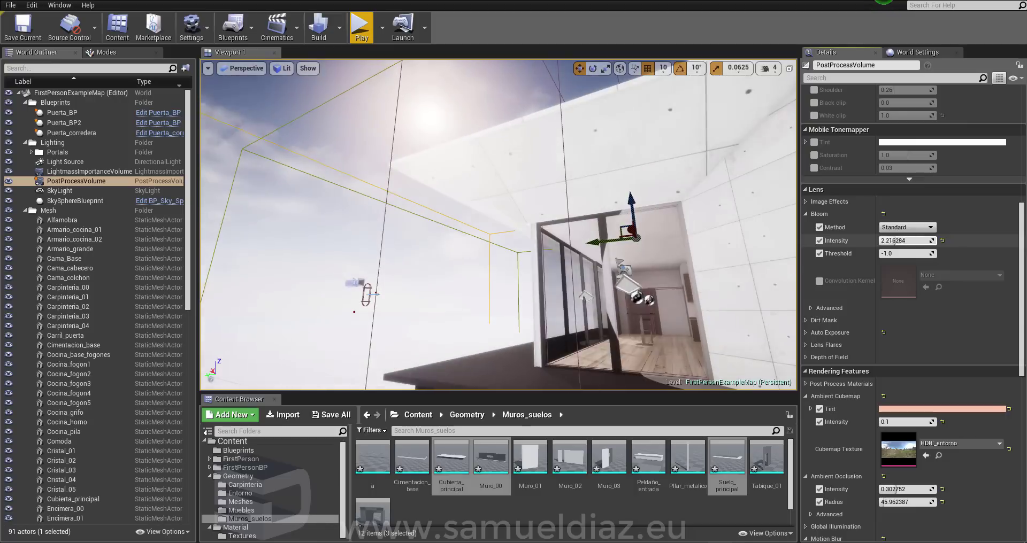
right_drag(497, 225, 497, 224)
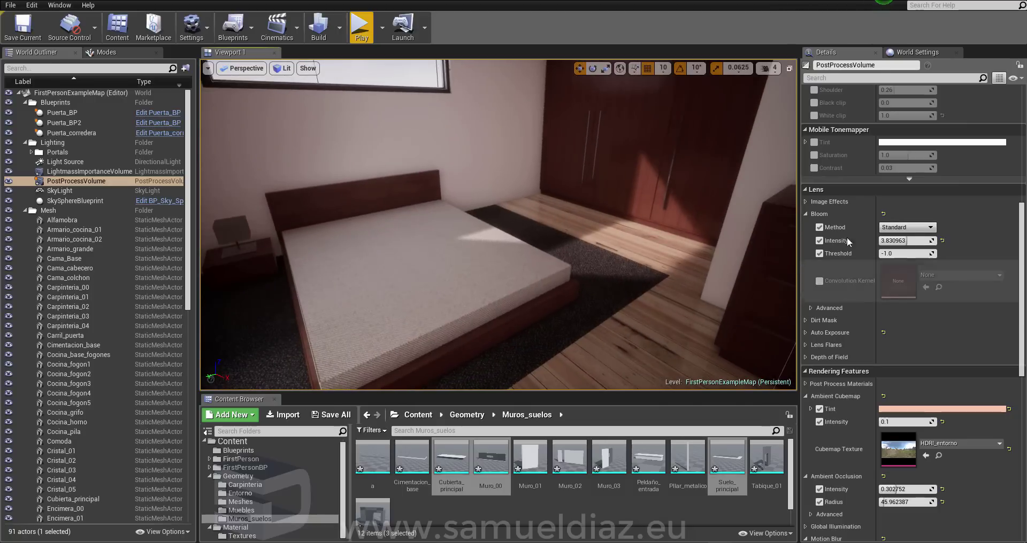
drag(907, 241, 886, 255)
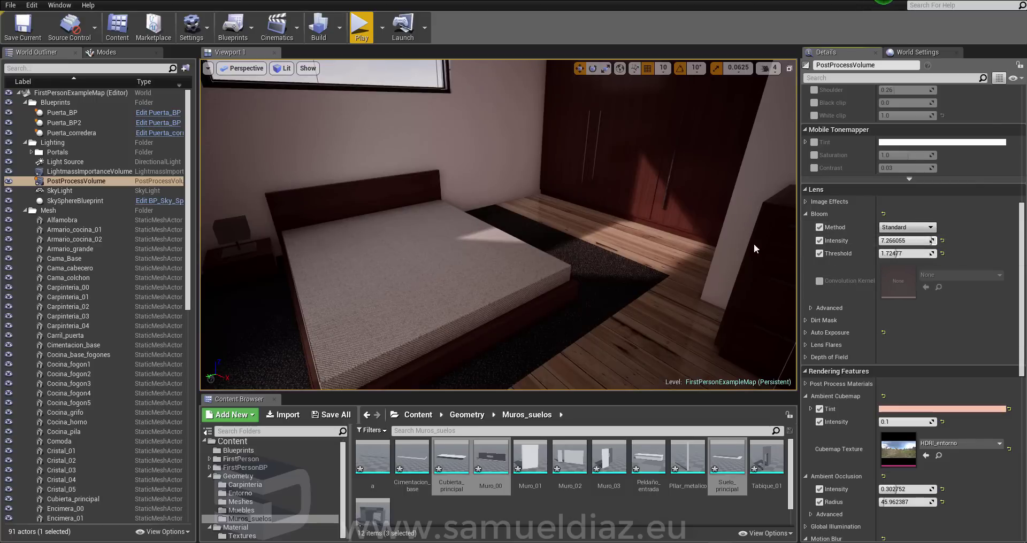
right_drag(756, 248, 756, 249)
- Lower bloom intensity, try the convolution kernel on and off, and lower the bloom threshold
drag(884, 241, 872, 242)
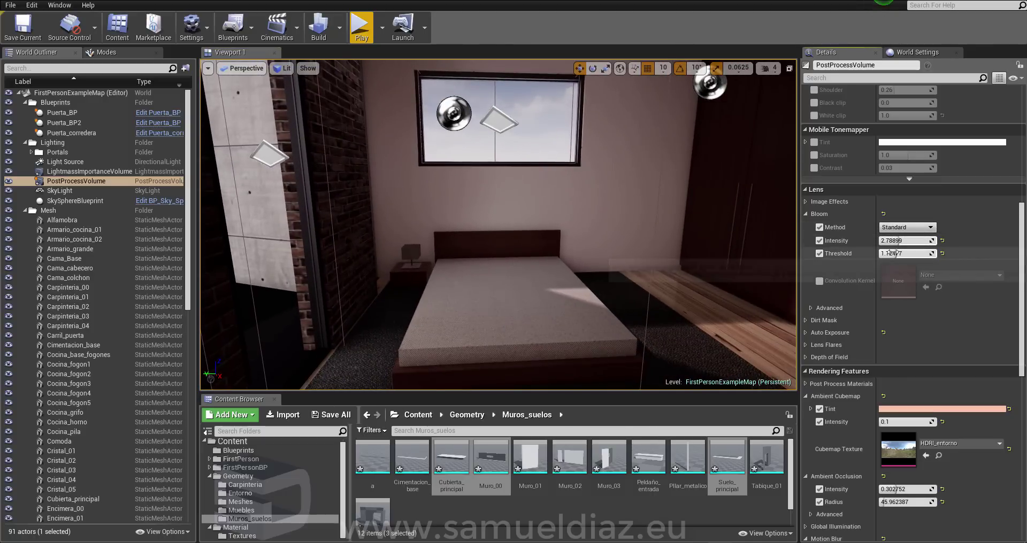
click(818, 281)
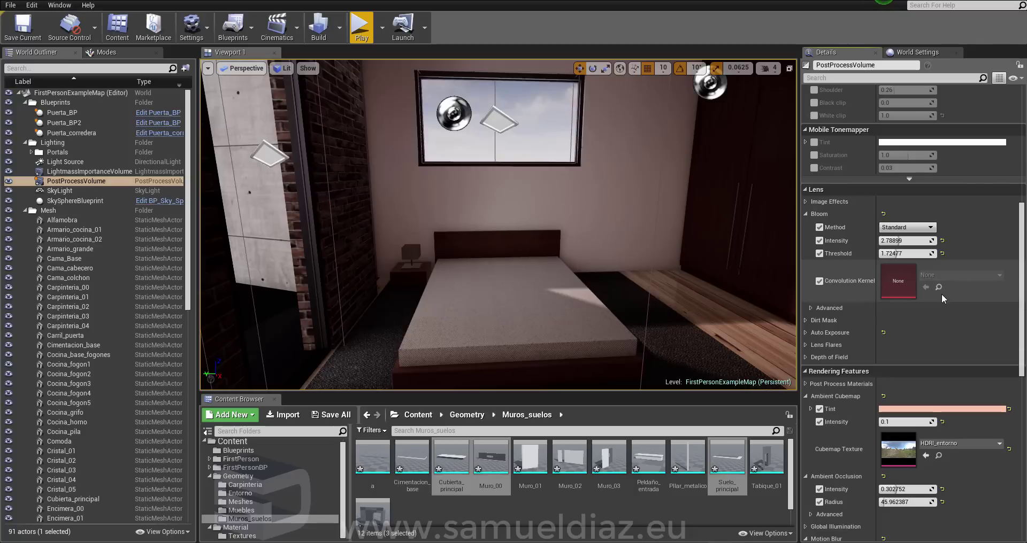
click(820, 281)
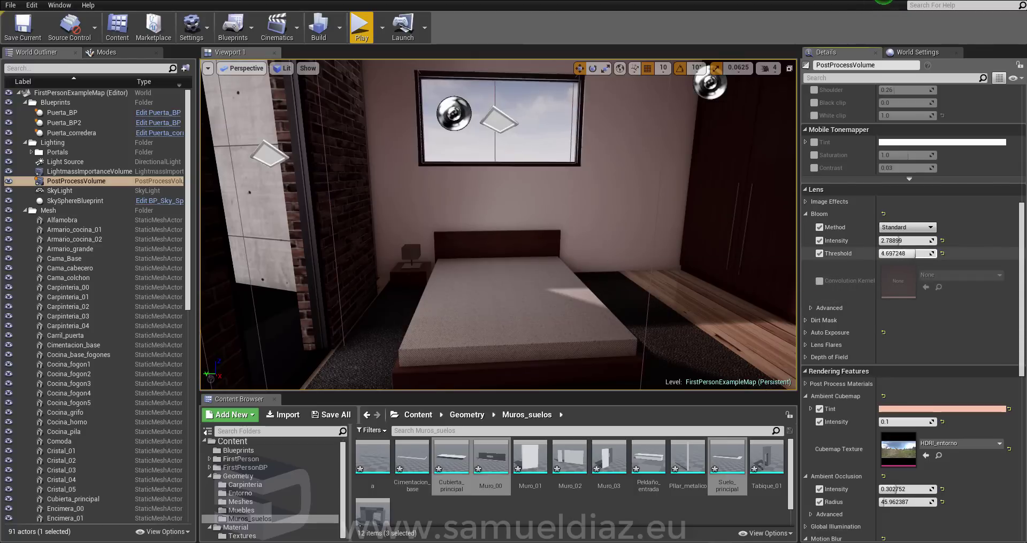
mouse_move(916, 253)
mouse_down()
mouse_move(884, 254)
mouse_move(870, 230)
mouse_up()
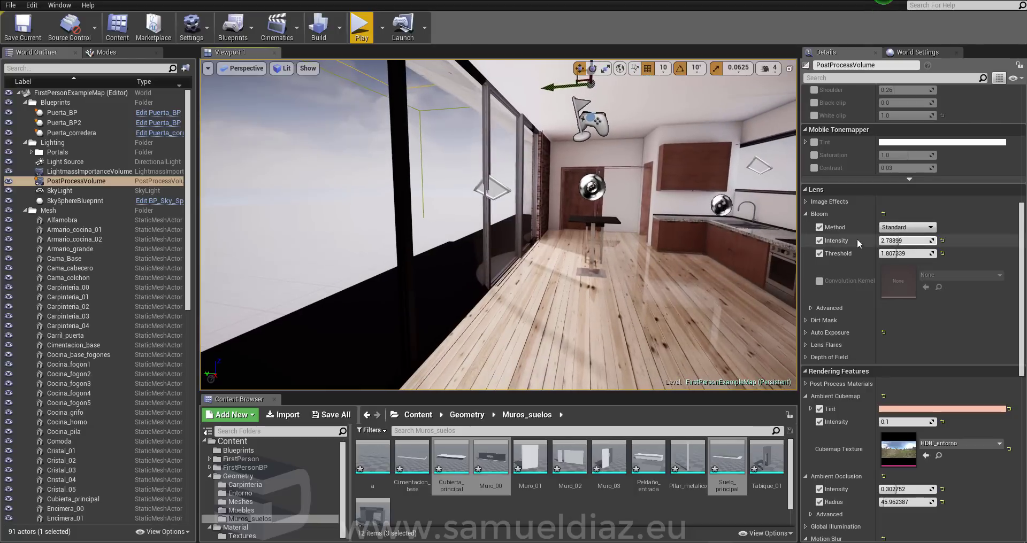
- Settle Bloom Intensity near 5.06 and Threshold at -0.669725, checking the kitchen glow
click(818, 228)
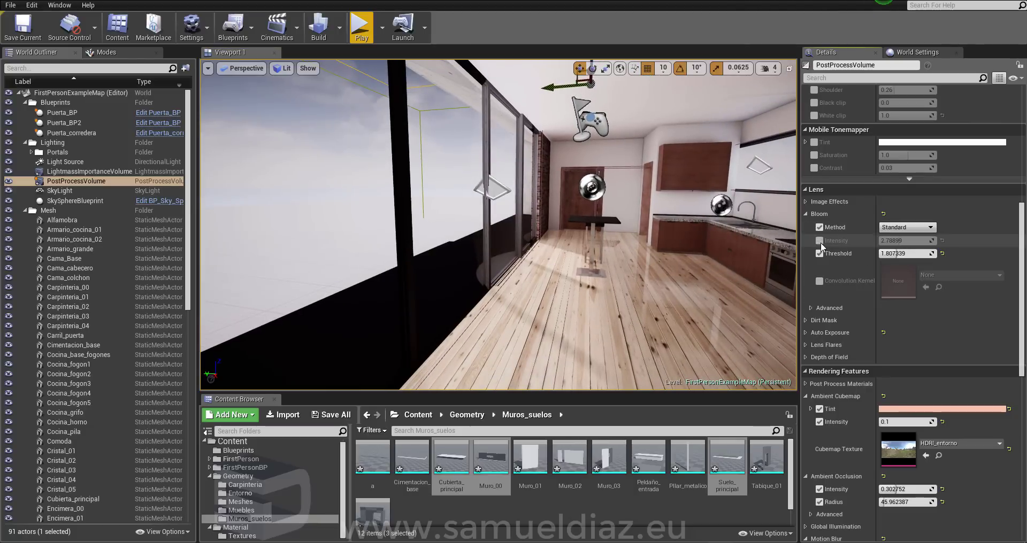
mouse_move(904, 241)
mouse_down()
mouse_move(930, 241)
mouse_move(880, 253)
mouse_up()
key(w)
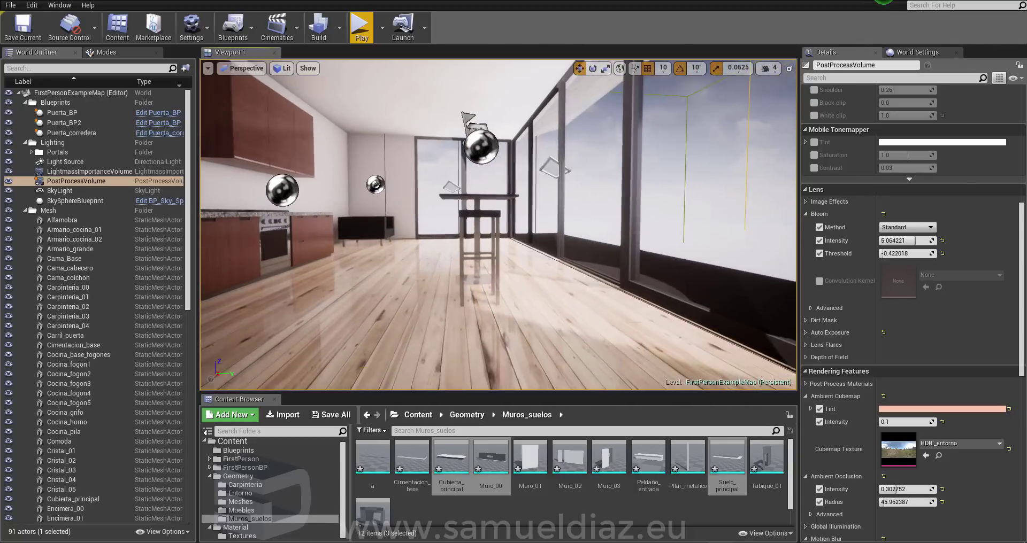
key(ctrl+z)
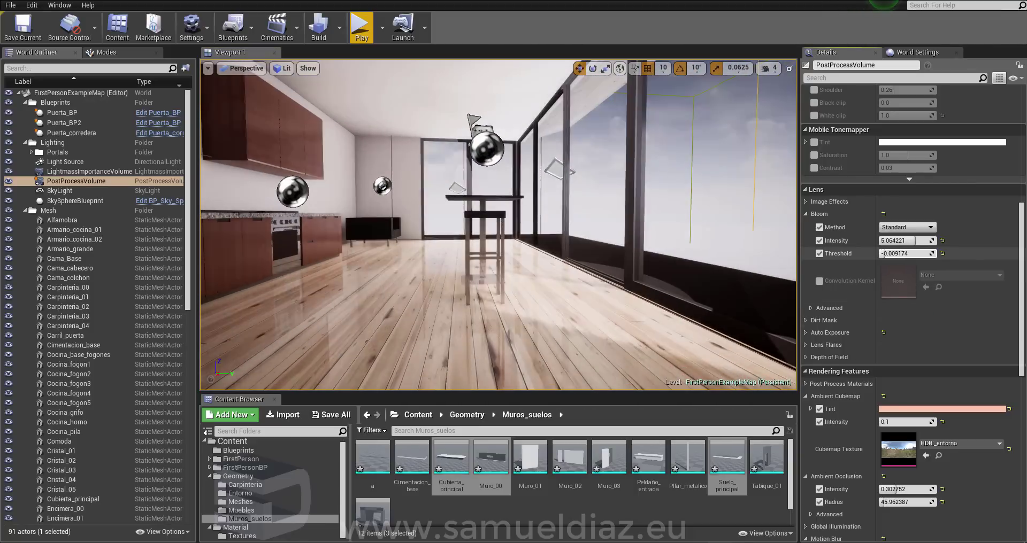
drag(884, 253, 866, 253)
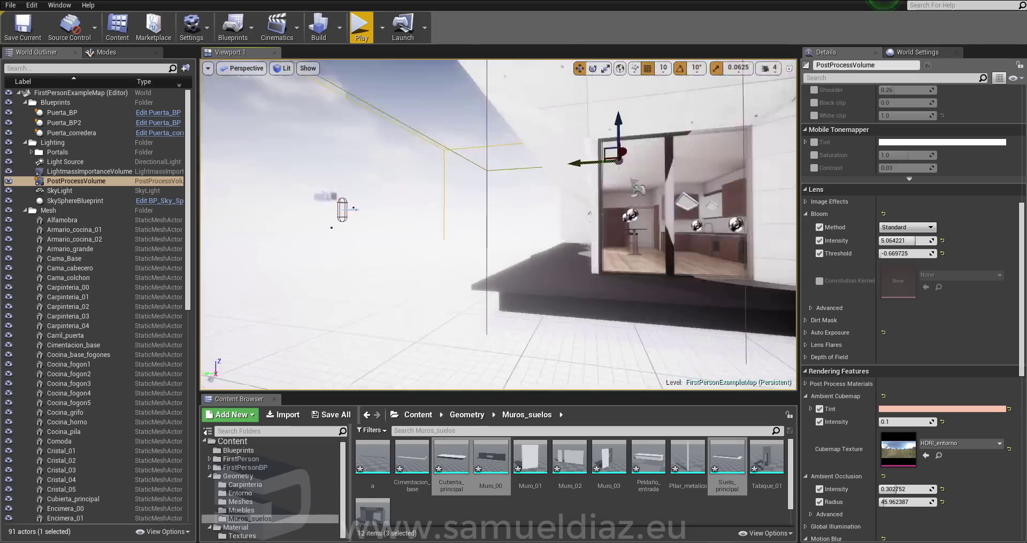
right_drag(498, 225, 497, 225)
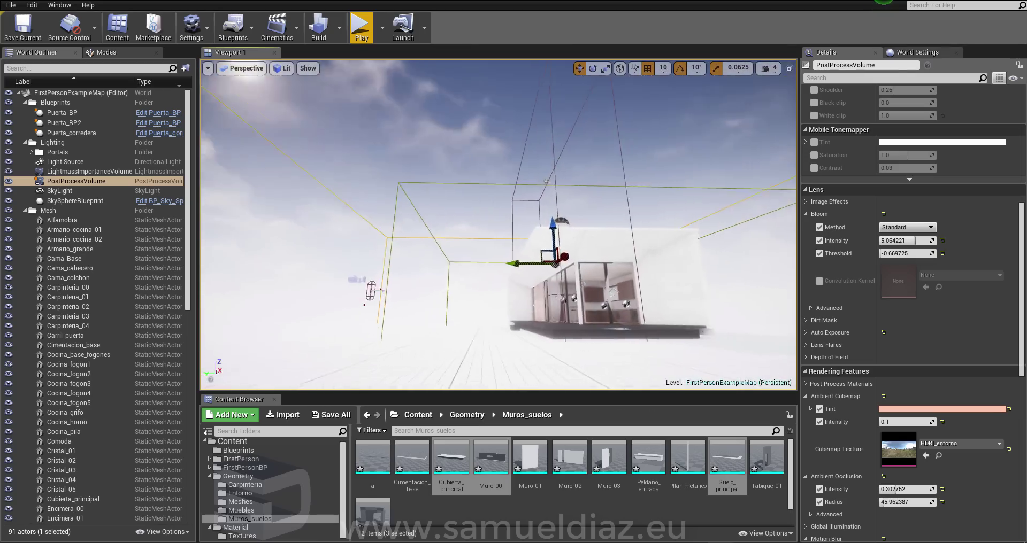
right_drag(665, 287, 665, 288)
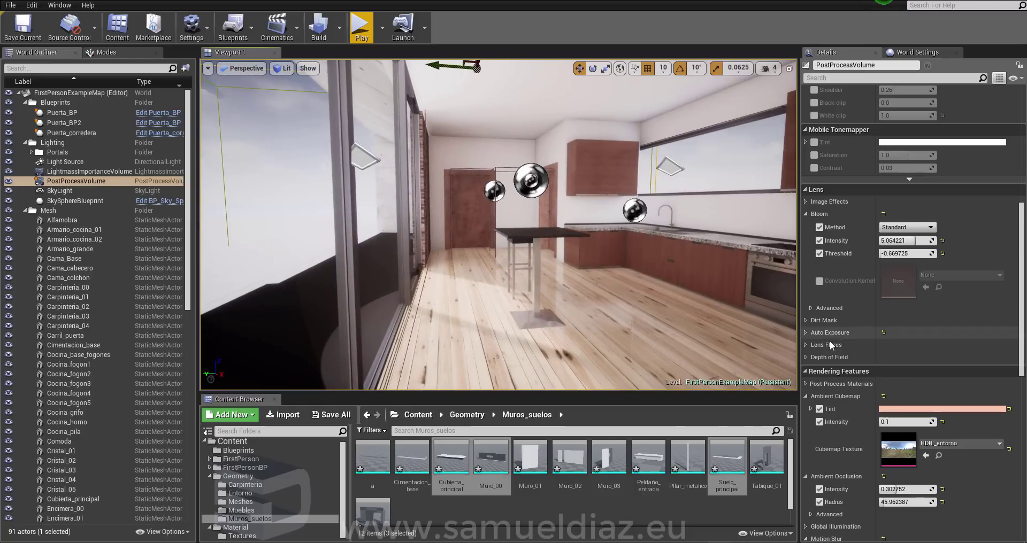
- Enable Vignette Intensity under Image Effects and settle it at about 0.27
click(807, 200)
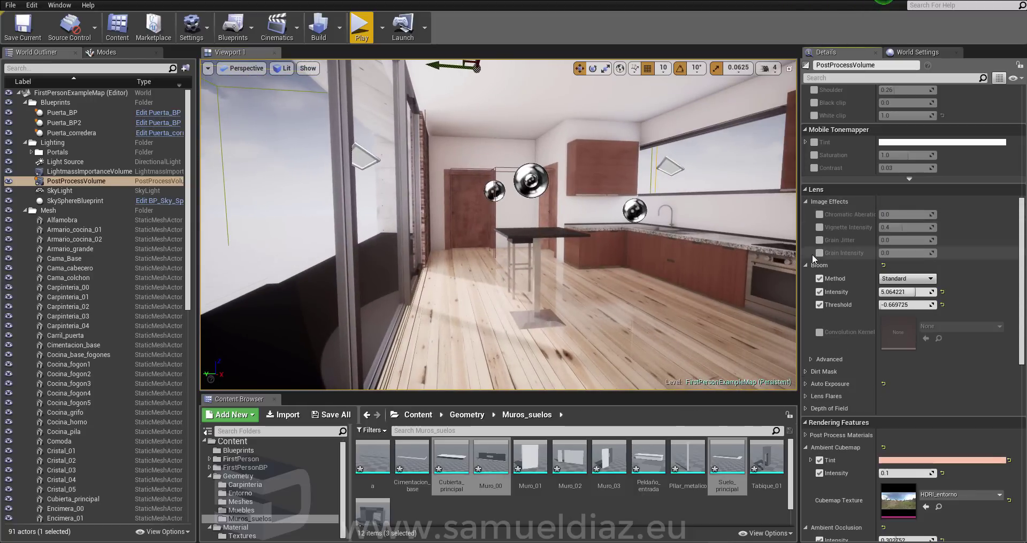
click(819, 227)
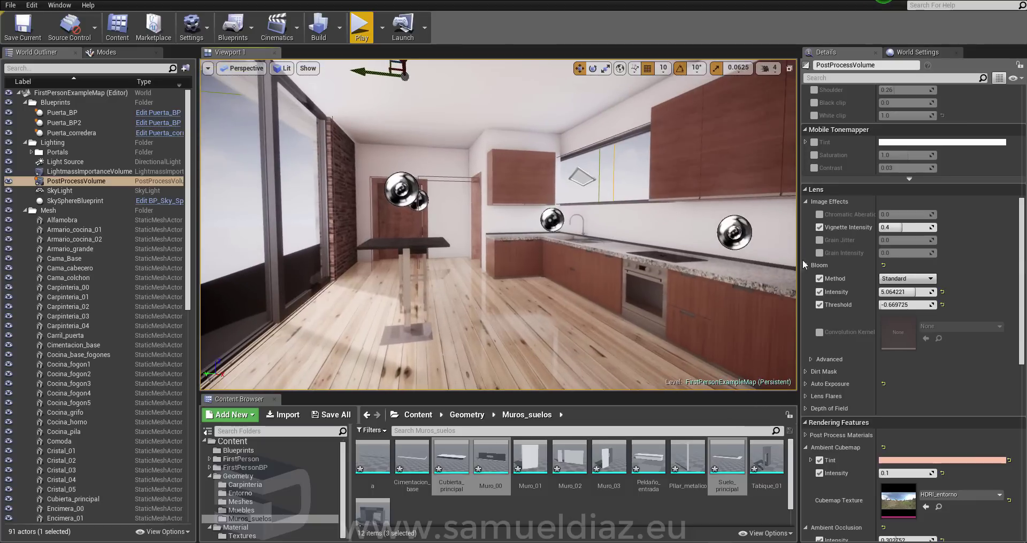
drag(903, 228, 922, 227)
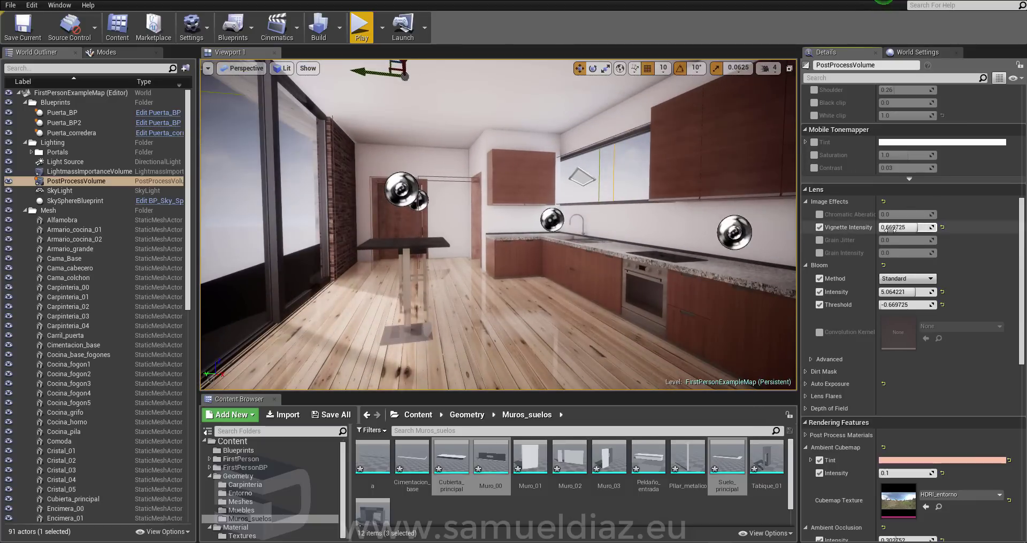
mouse_move(904, 227)
mouse_down()
mouse_move(890, 227)
mouse_move(931, 228)
mouse_up()
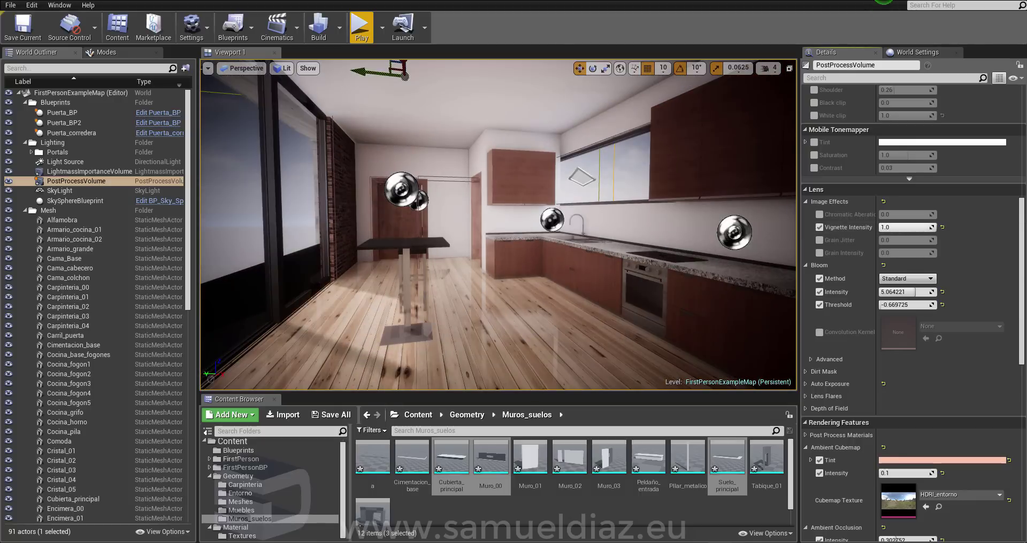
drag(930, 227, 893, 227)
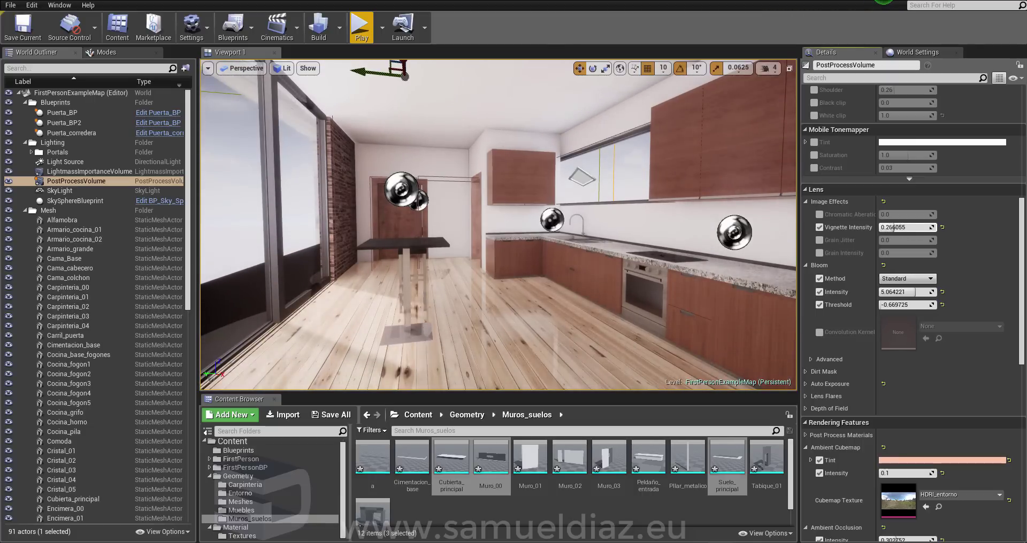
- Test Chromatic Aberration, then reset it to zero and disable its override
click(818, 215)
mouse_move(903, 214)
mouse_down()
mouse_move(933, 215)
mouse_move(867, 214)
mouse_up()
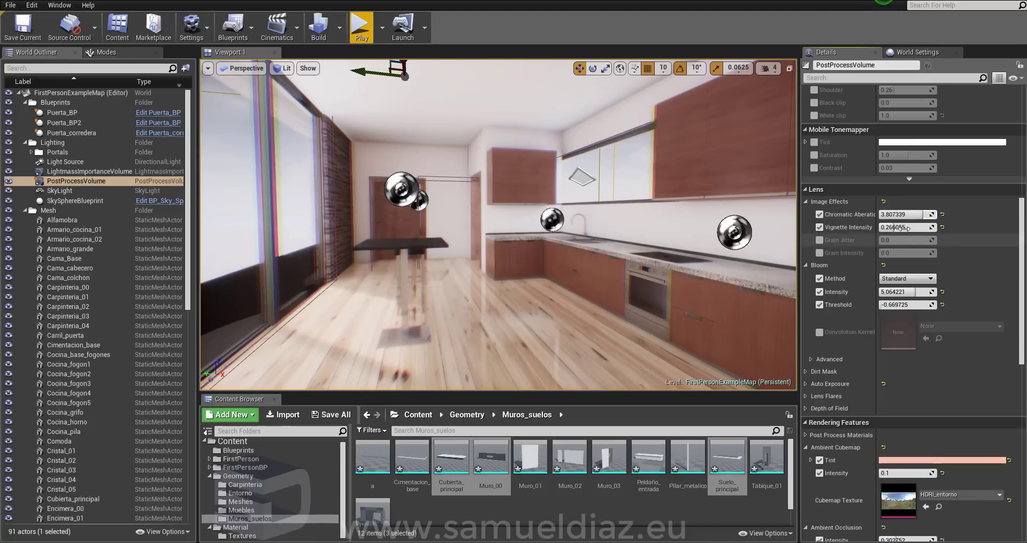
click(942, 215)
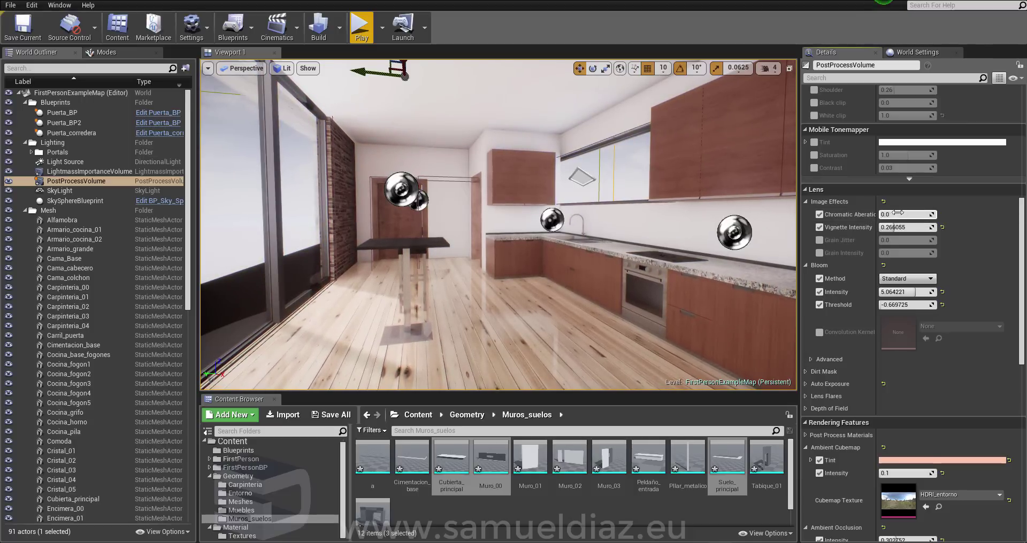
click(819, 214)
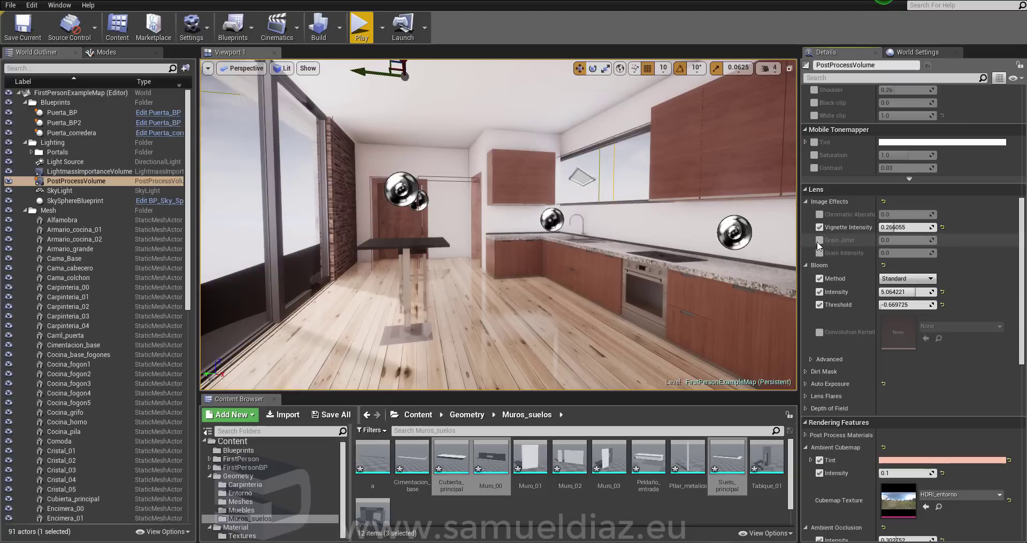
- Test Grain Jitter and Grain Intensity, then set them to 0 and turn both overrides off
click(819, 240)
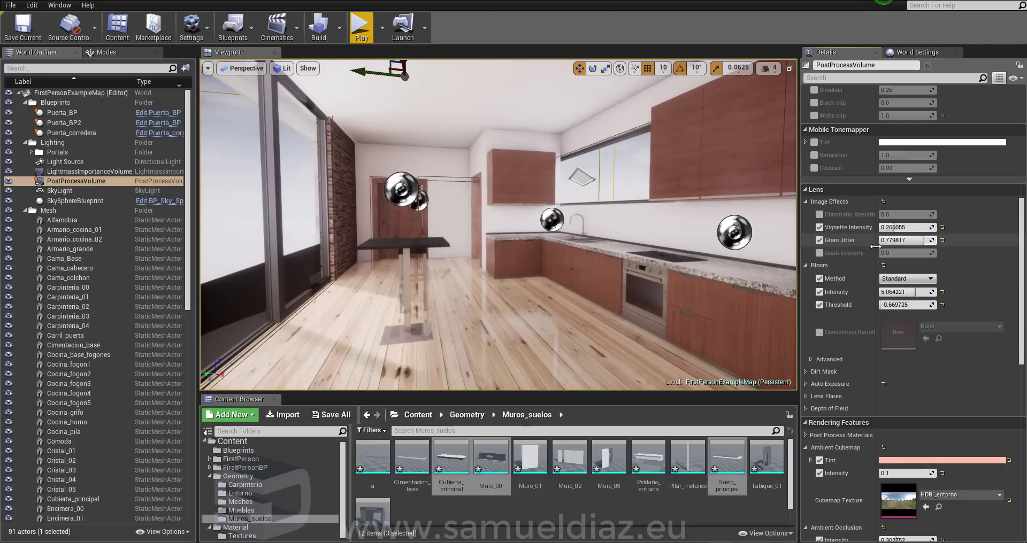
click(819, 252)
drag(888, 253, 920, 253)
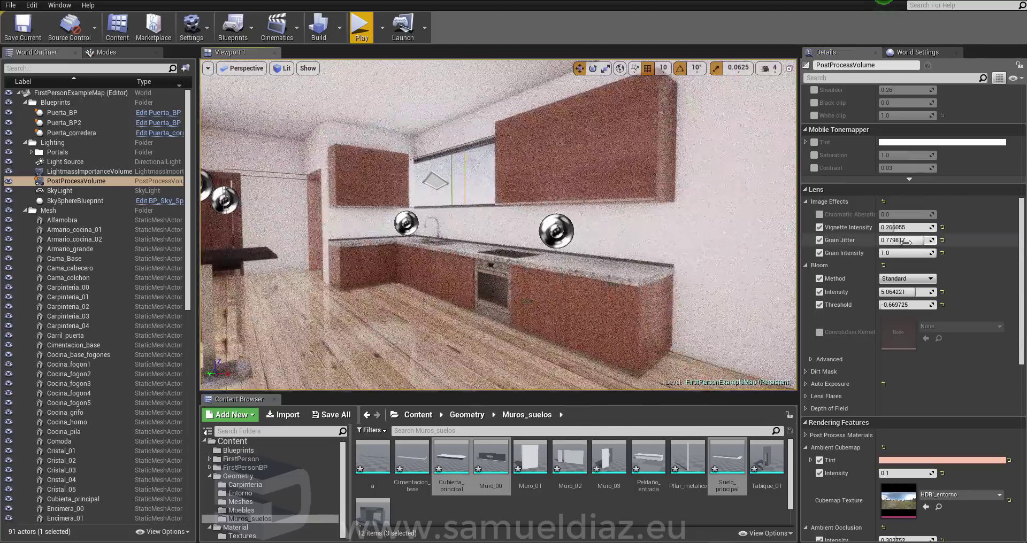
mouse_move(905, 242)
mouse_down()
mouse_move(897, 235)
mouse_move(894, 253)
mouse_move(930, 240)
mouse_move(885, 240)
mouse_up()
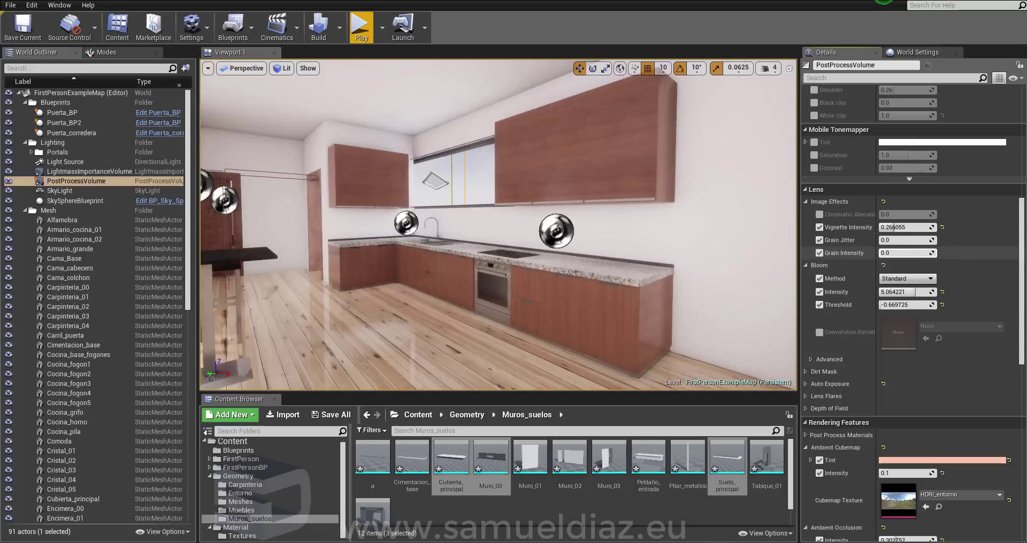
click(820, 241)
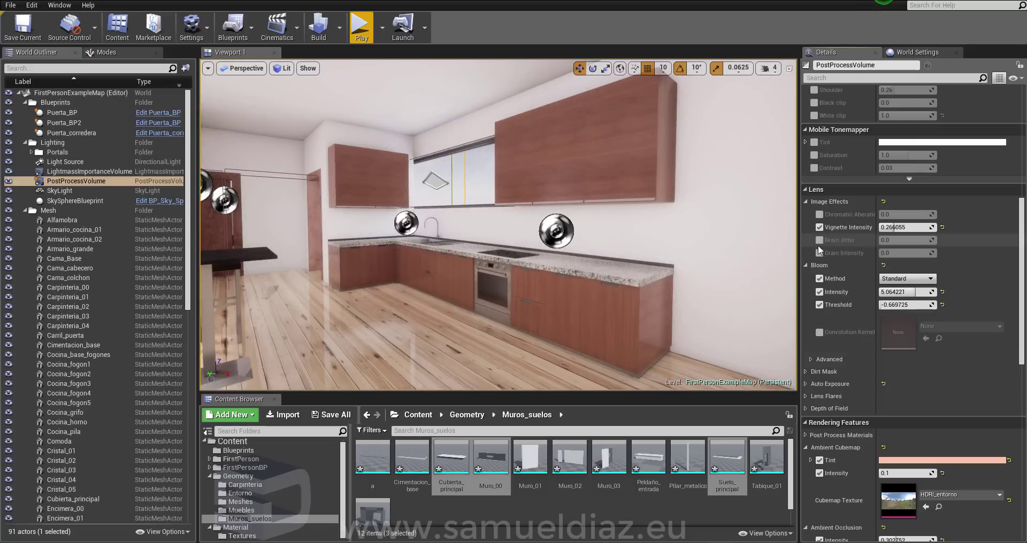
mouse_move(498, 224)
right_down()
mouse_move(470, 219)
mouse_move(773, 296)
right_up()
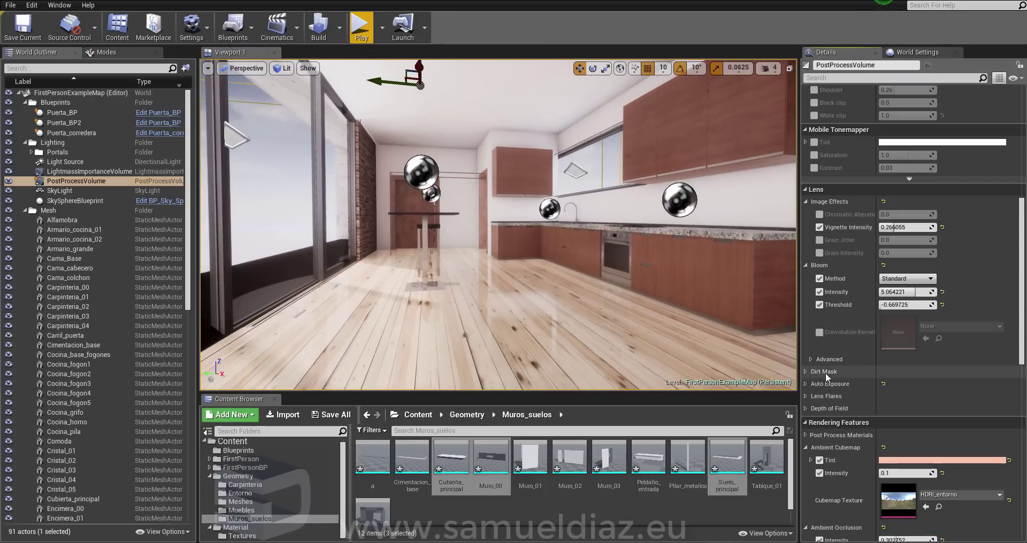
- Apply the Granito texture as dirt mask with Dirt Mask Intensity 8.0
scroll(826, 373, down, 2)
click(805, 337)
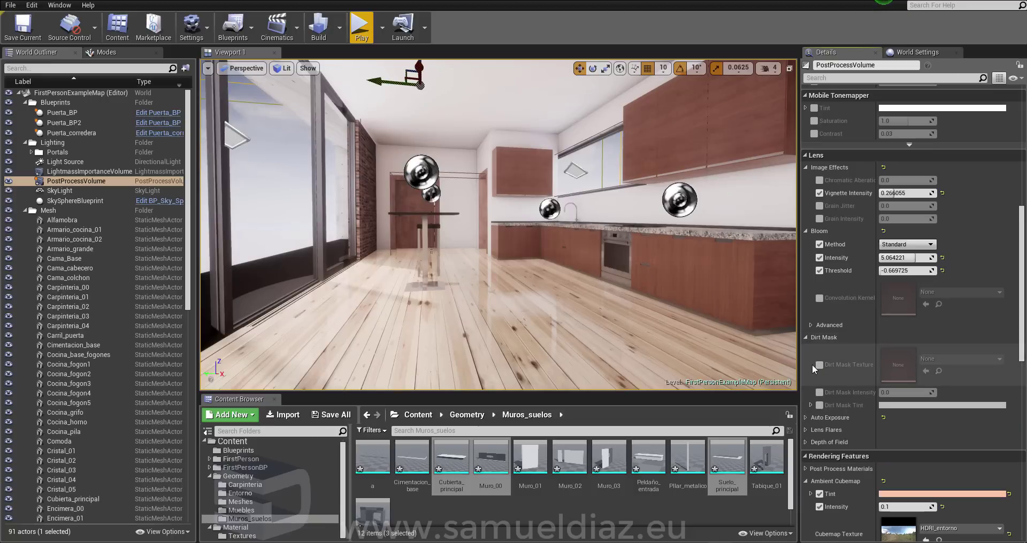
click(955, 360)
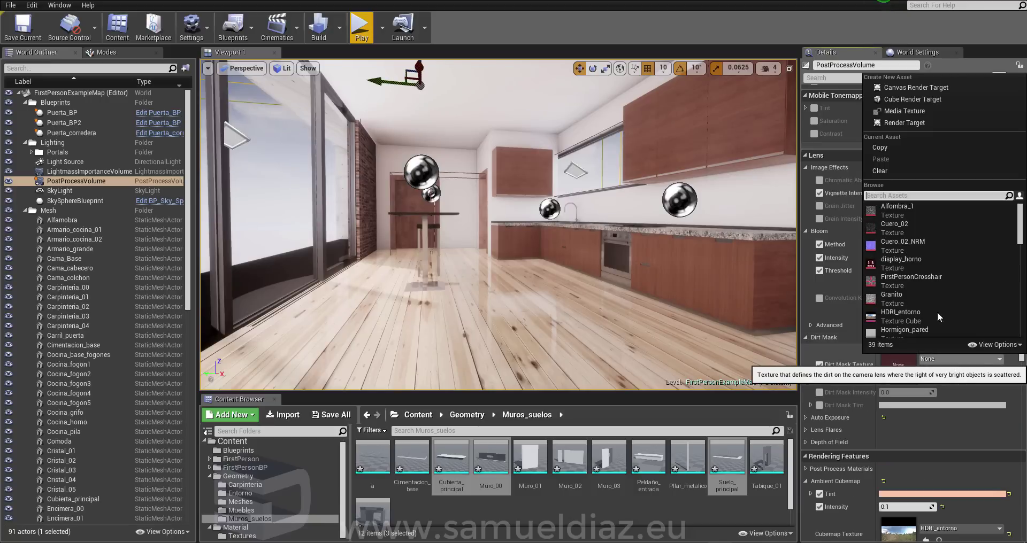
click(922, 295)
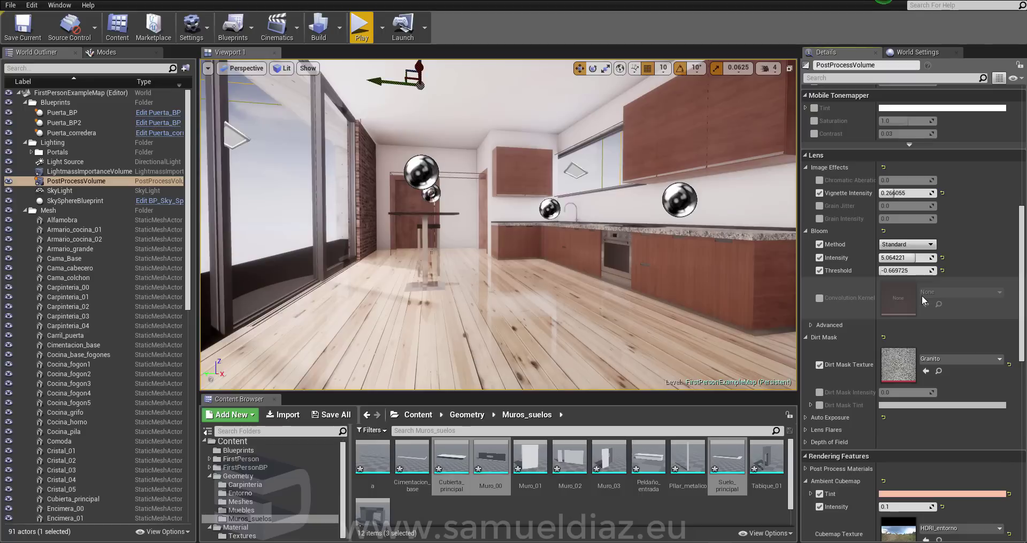
click(819, 393)
drag(904, 392, 933, 392)
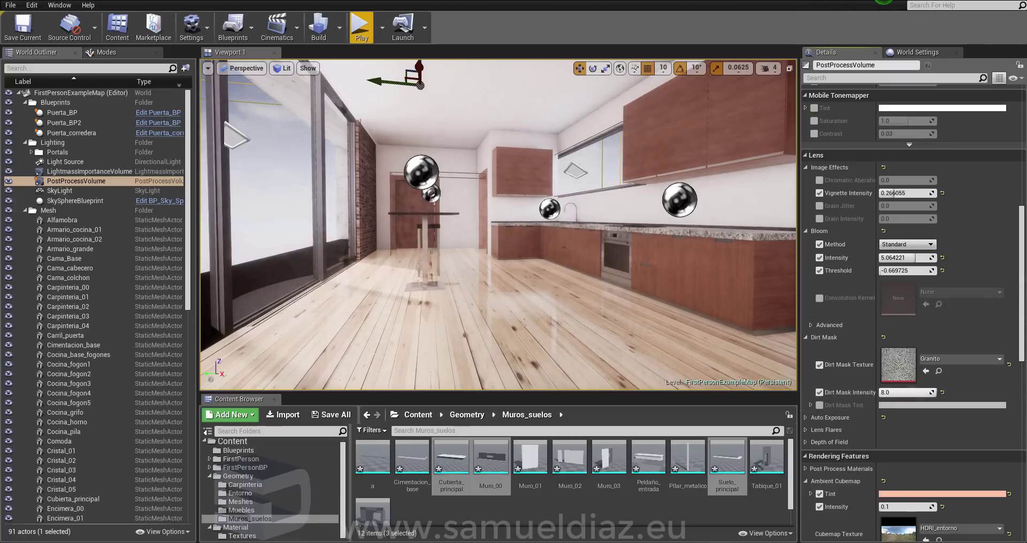
drag(560, 273, 615, 256)
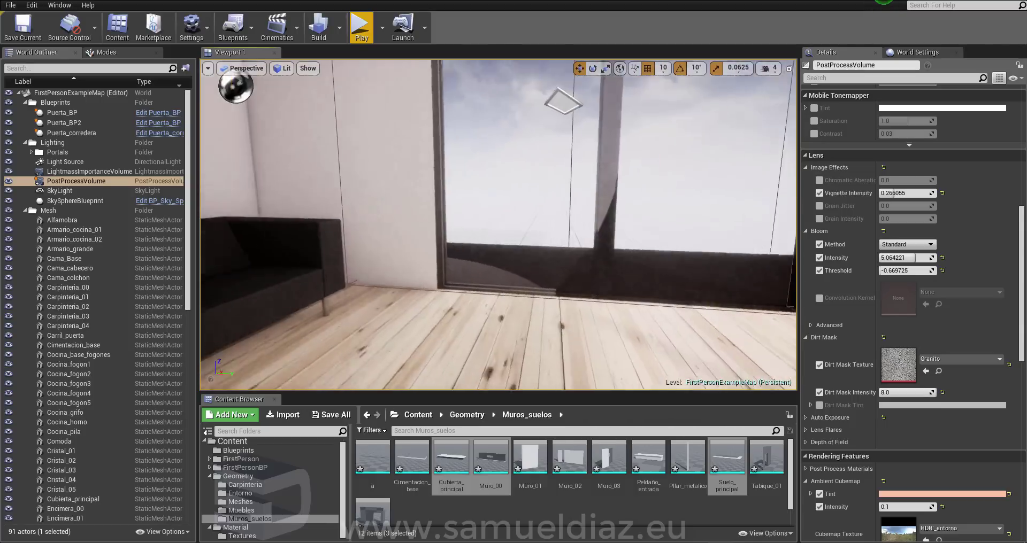
right_drag(497, 224, 498, 225)
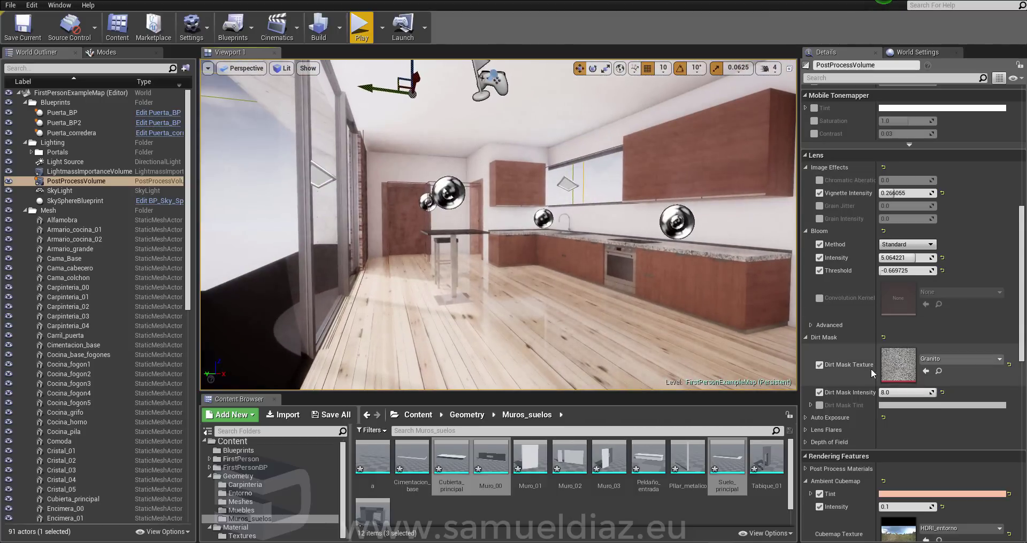
- Swap the dirt mask texture to Ladrillo and collapse the Dirt Mask section
click(955, 360)
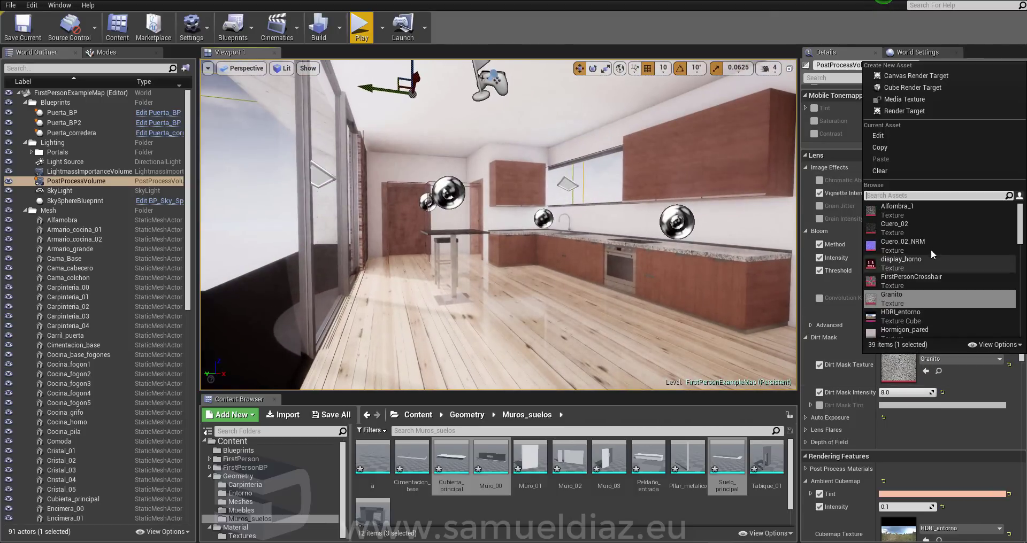
scroll(931, 316, down, 1)
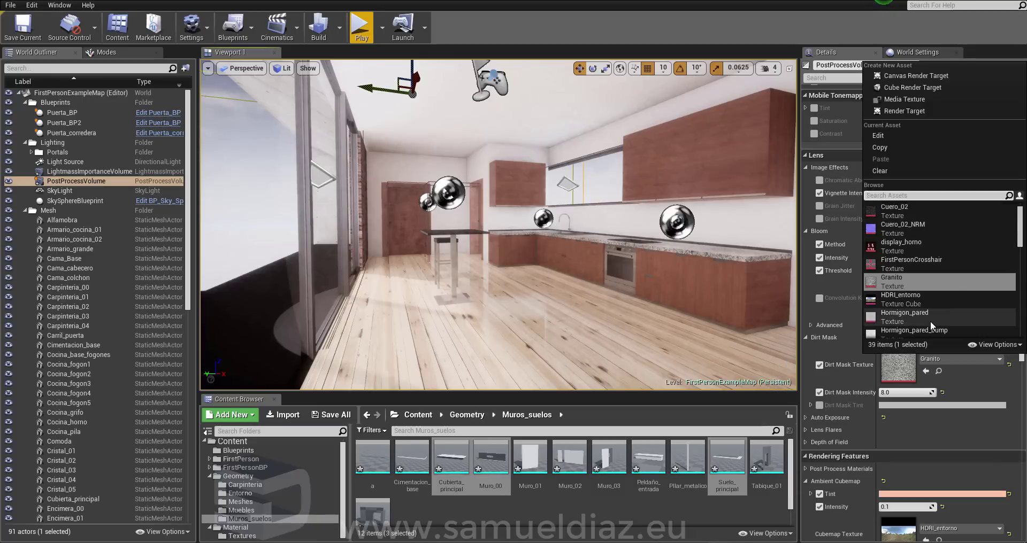
scroll(936, 321, down, 3)
click(932, 304)
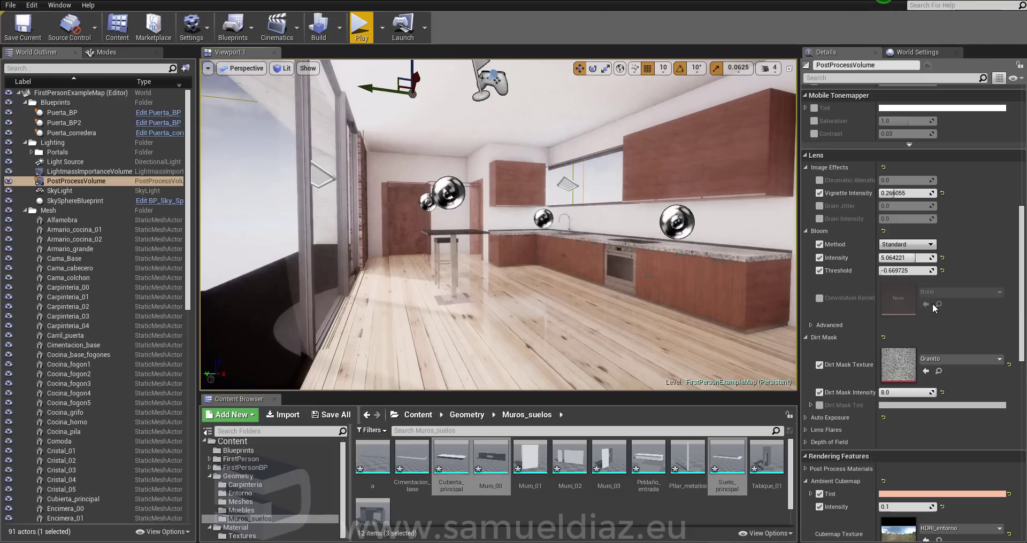
drag(720, 303, 690, 252)
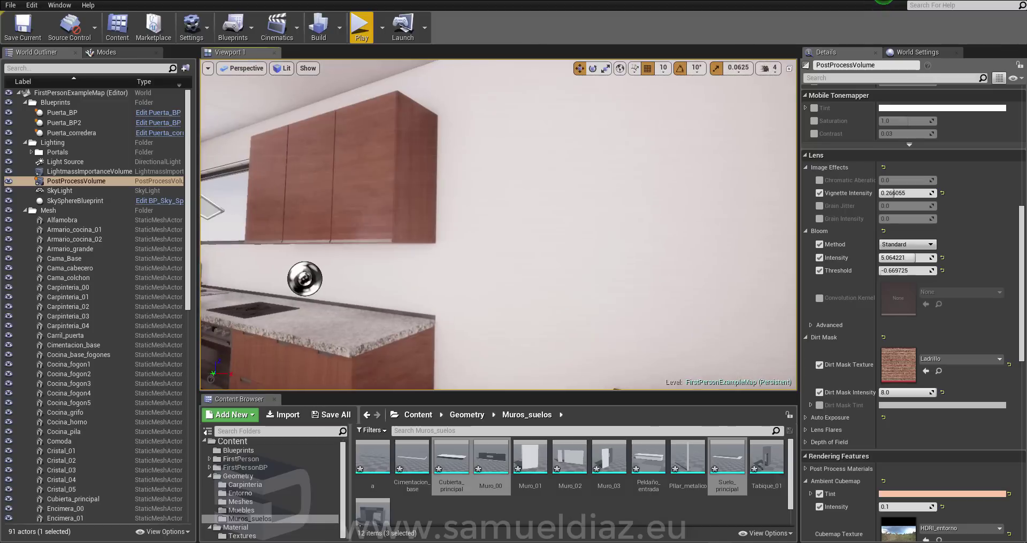
click(904, 392)
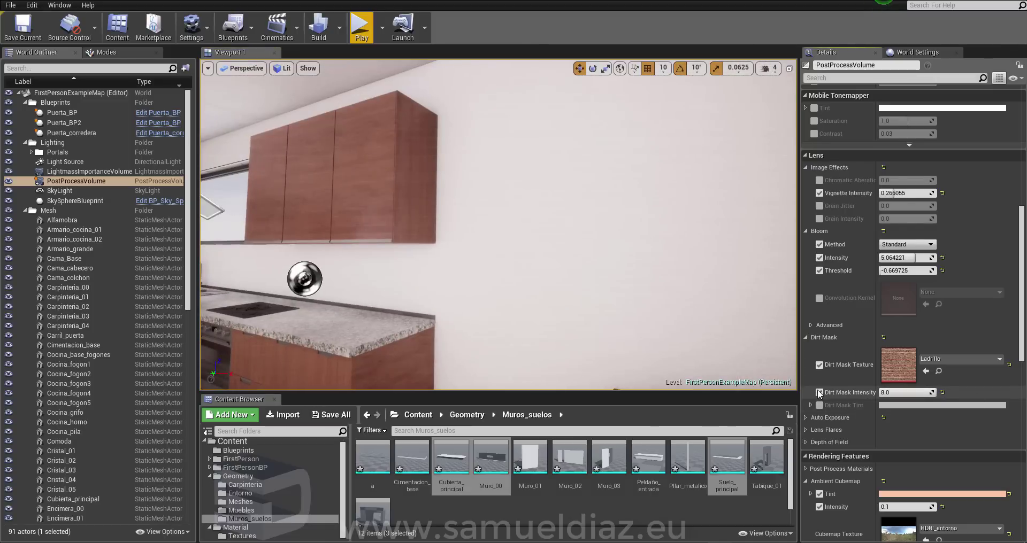
click(805, 337)
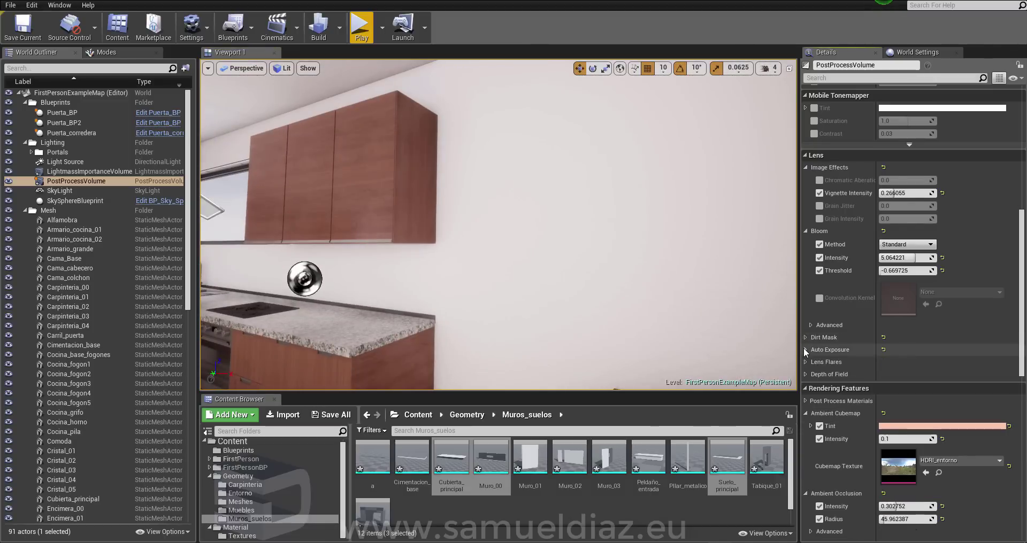
- Enable Auto Exposure overrides: Min Brightness 0.1, Max Brightness 2.0, Speed Up 3.0, Speed Down 1.0
click(805, 349)
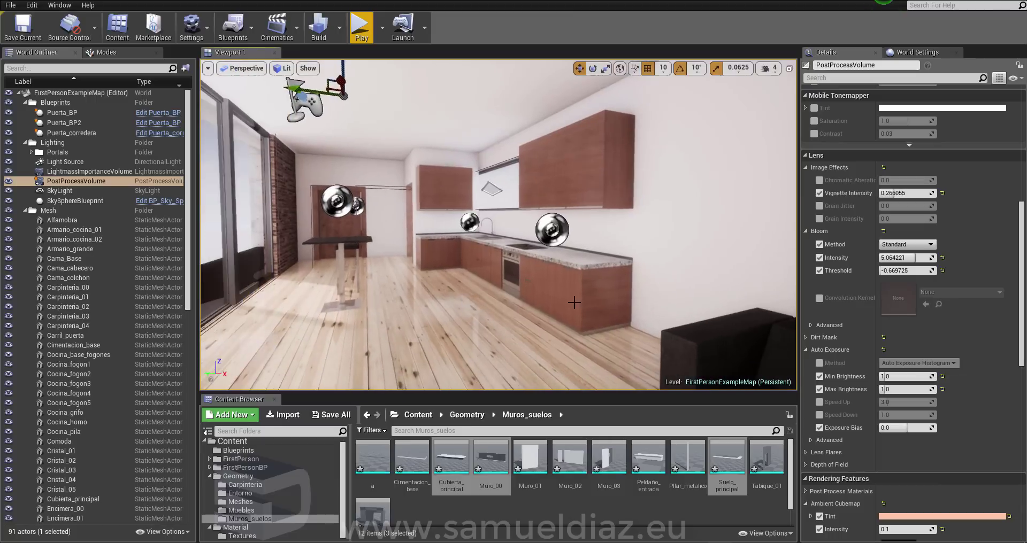
mouse_move(574, 303)
right_down()
mouse_move(556, 299)
mouse_move(551, 252)
right_up()
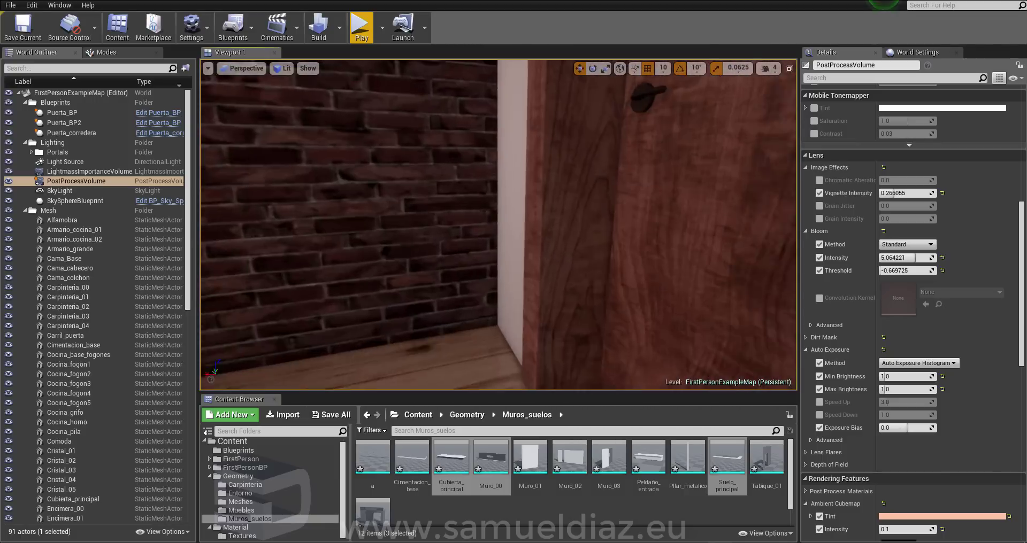
right_drag(551, 251, 551, 251)
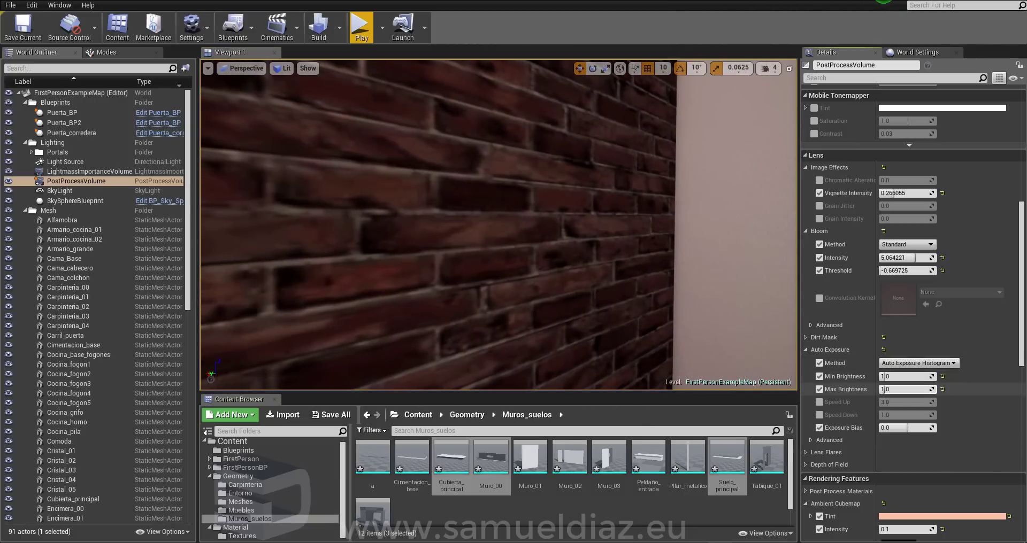
drag(909, 390, 902, 389)
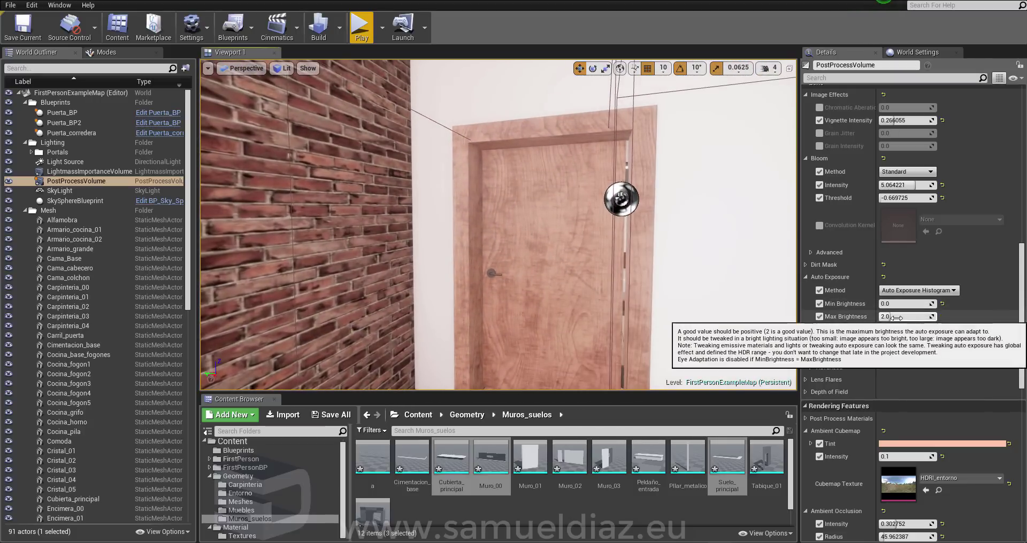
click(911, 303)
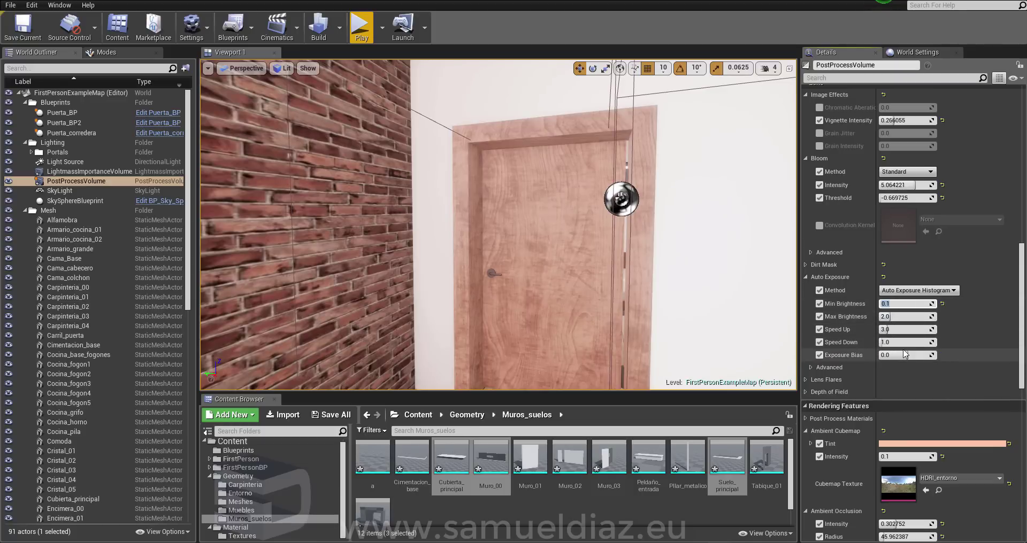
right_drag(497, 224, 514, 224)
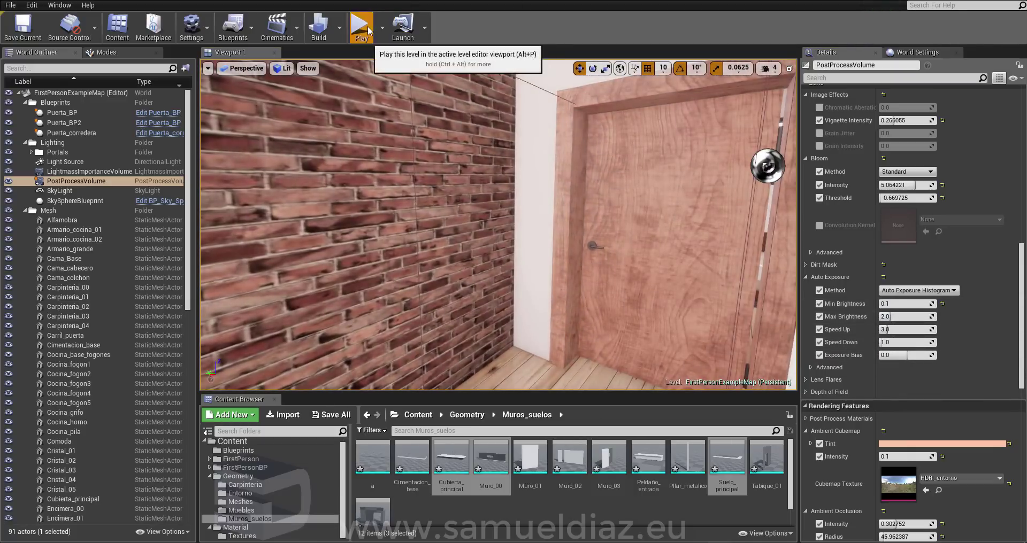
click(362, 27)
key(w)
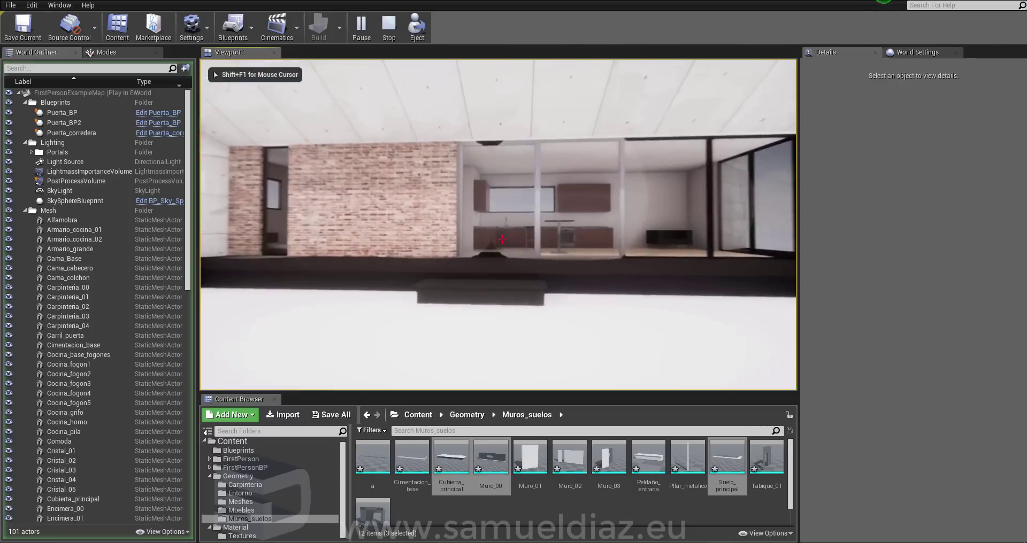
key(w)
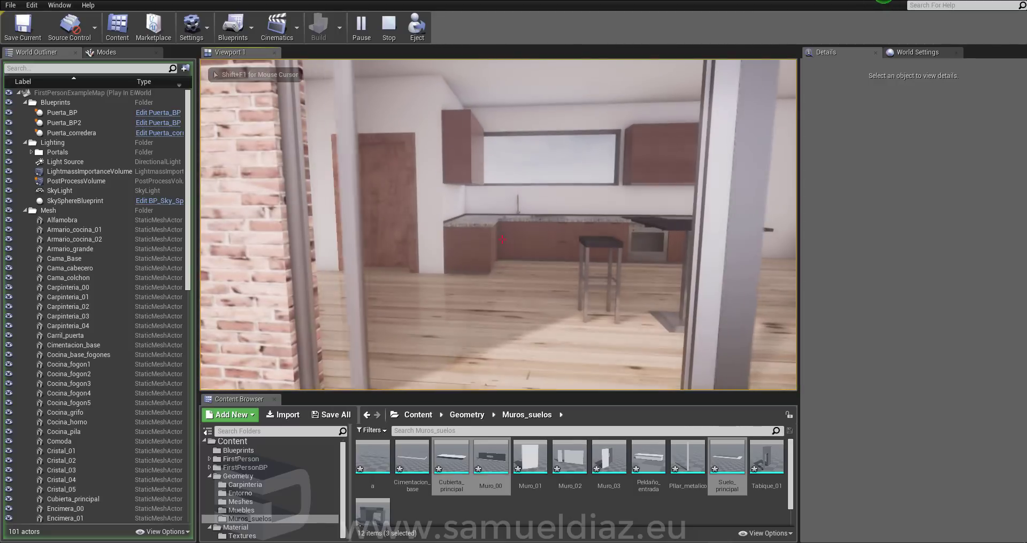
key(w)
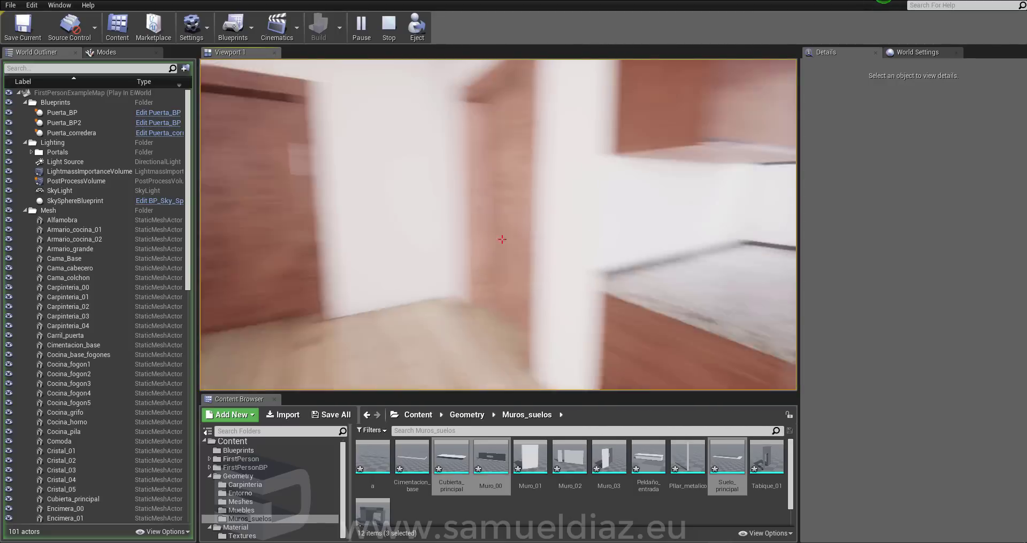
key(w)
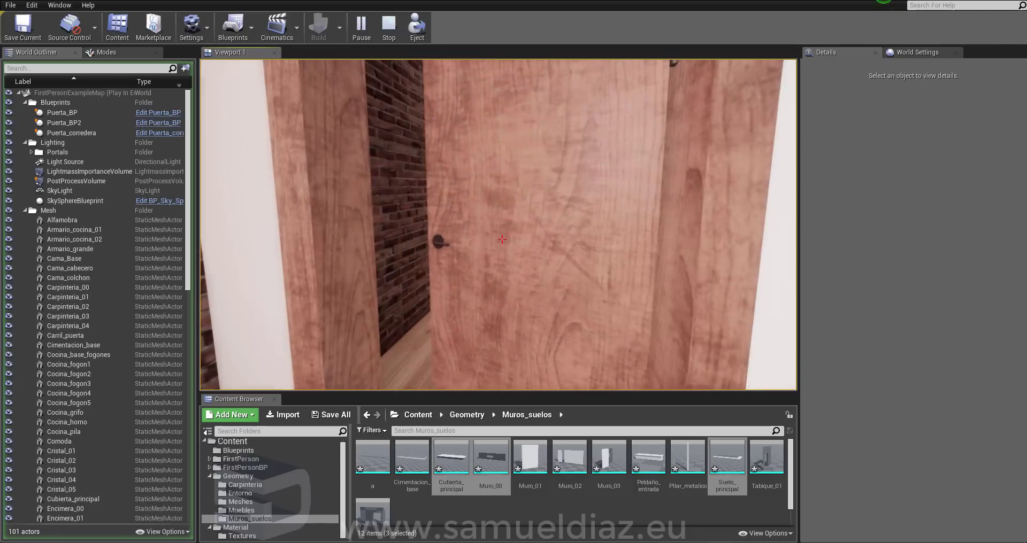
key(w)
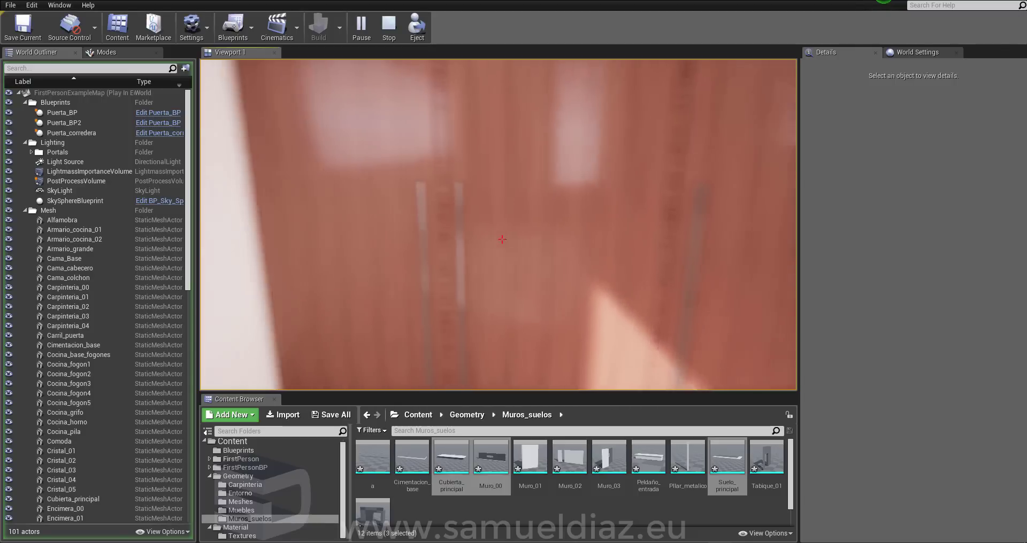
key(s)
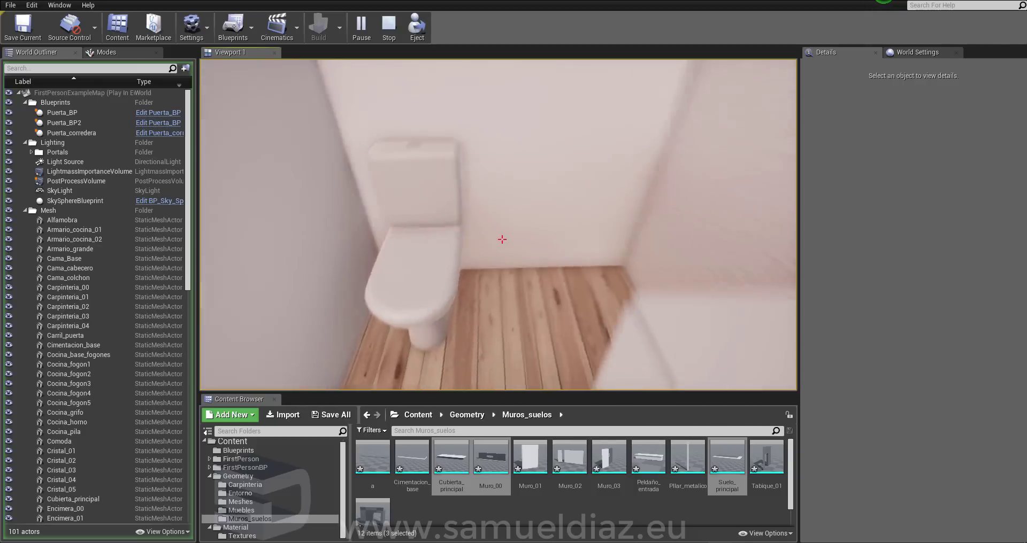
key(w)
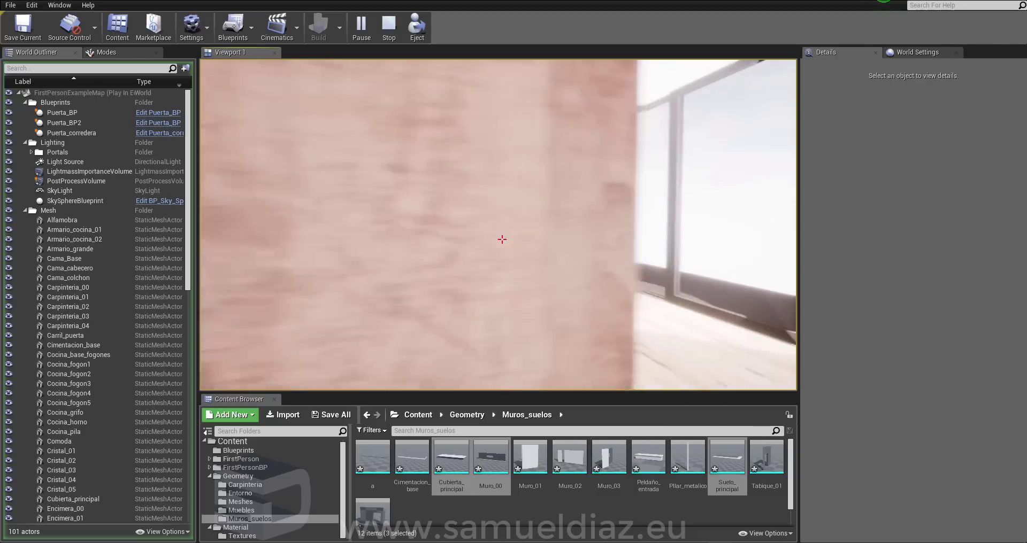
key(w)
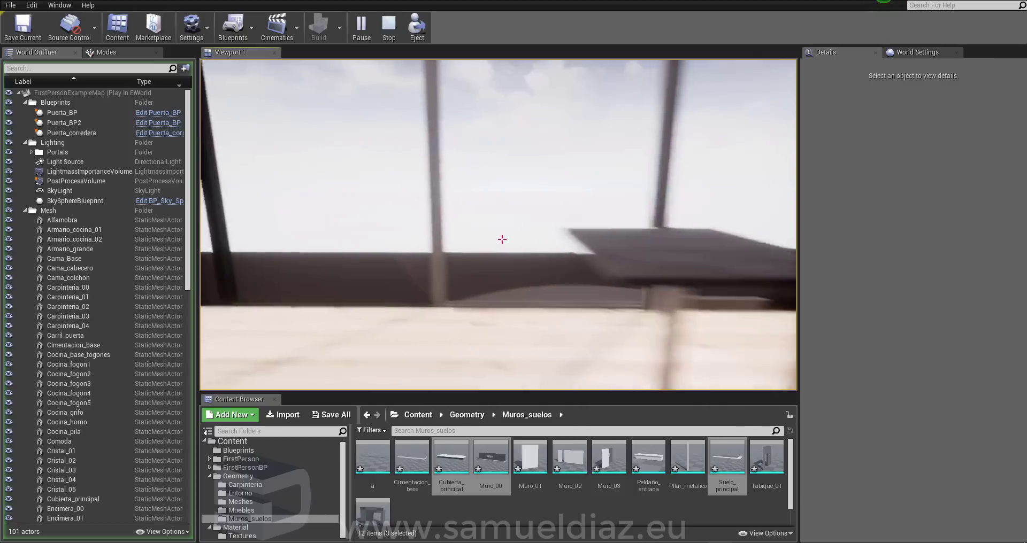
key(w)
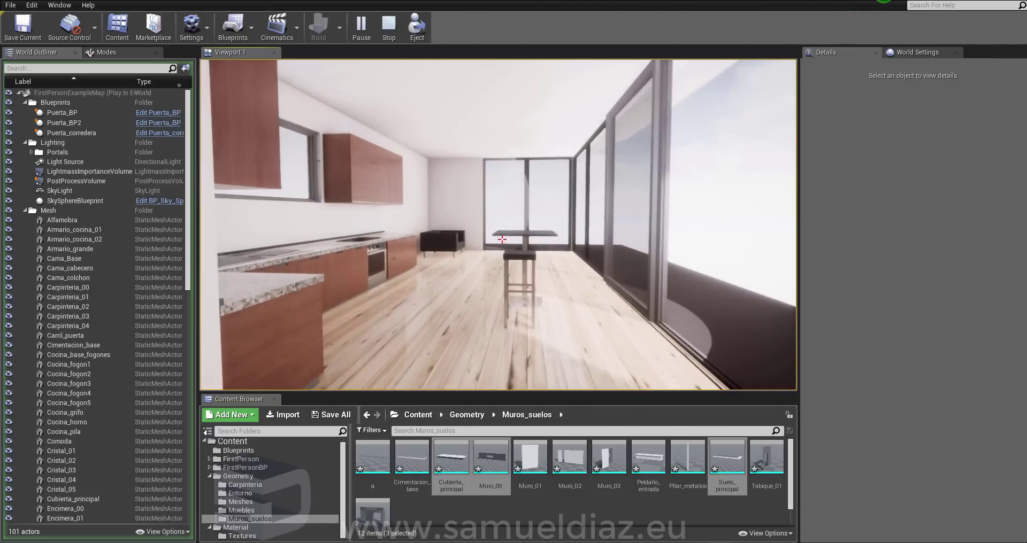
key(Escape)
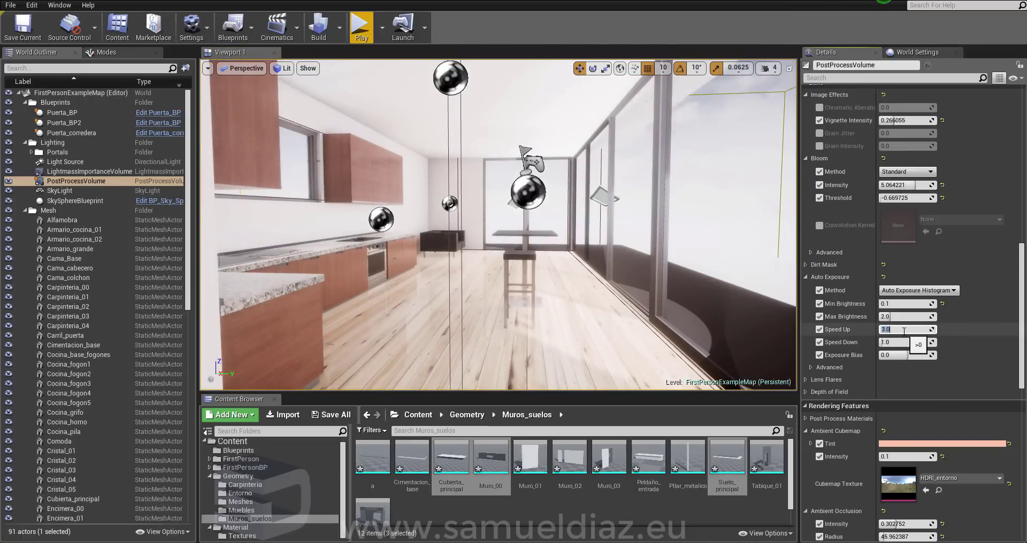
- Set Auto Exposure Speed Up and Speed Down to 5.0, then fly to a wooden door to check
text(5)
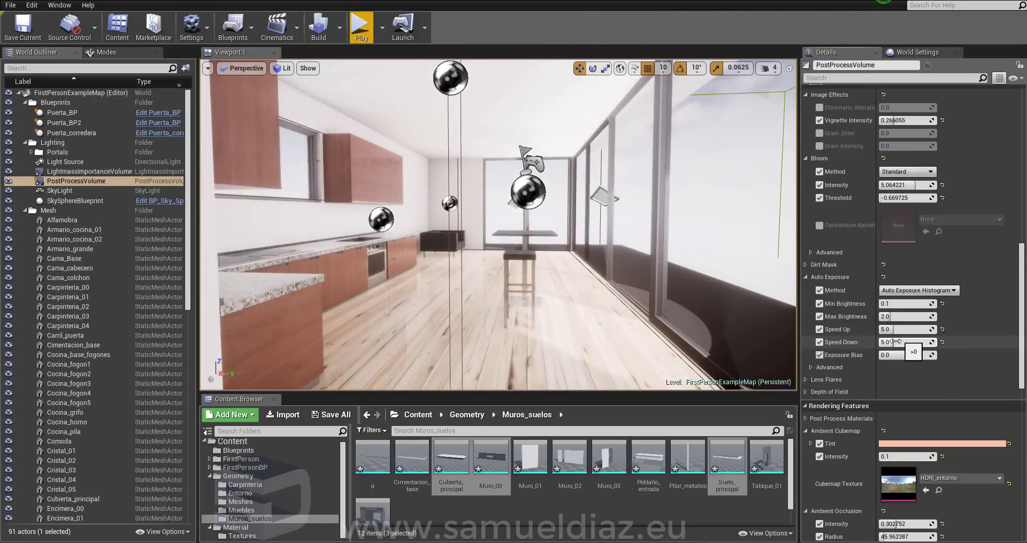
right_drag(348, 107, 374, 118)
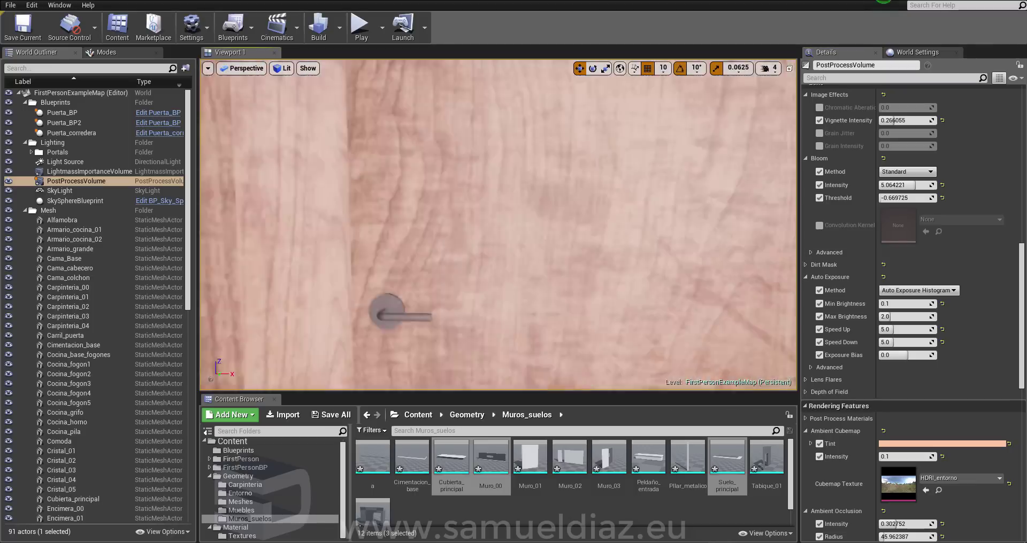
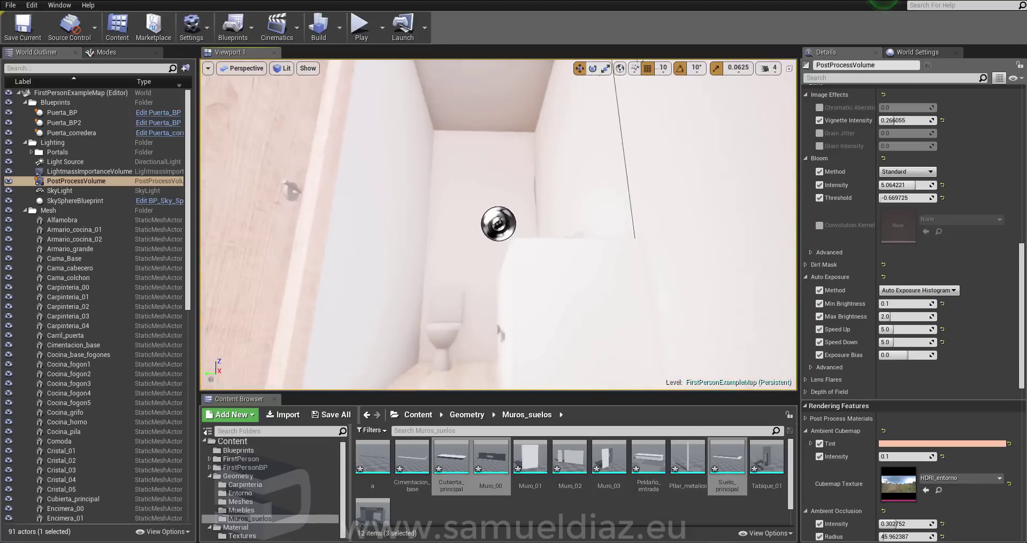
- Turn off the Midtones Gain and Global Gain overrides in the volume's Color Grading
right_drag(683, 345, 684, 332)
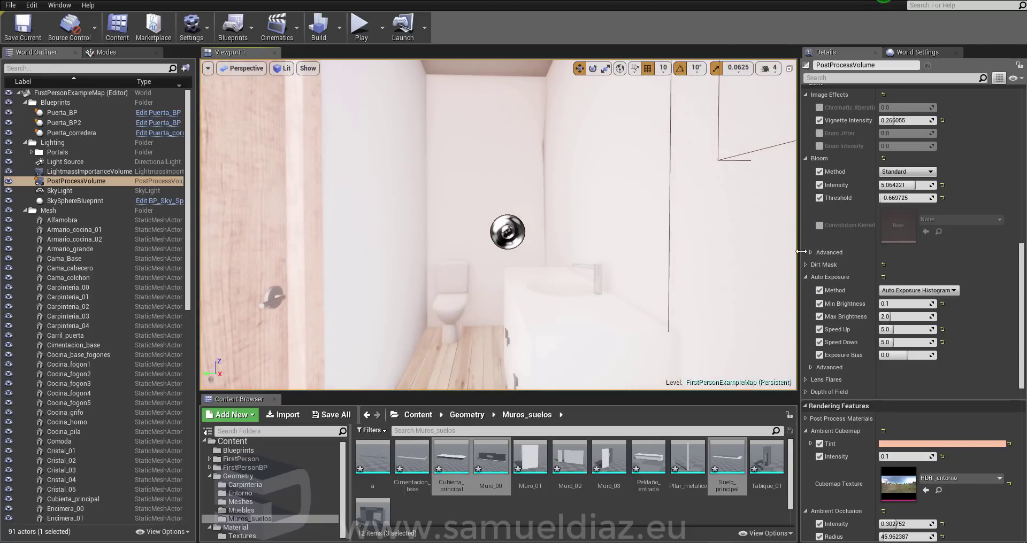
scroll(939, 319, up, 3)
scroll(939, 319, up, 4)
scroll(939, 320, up, 4)
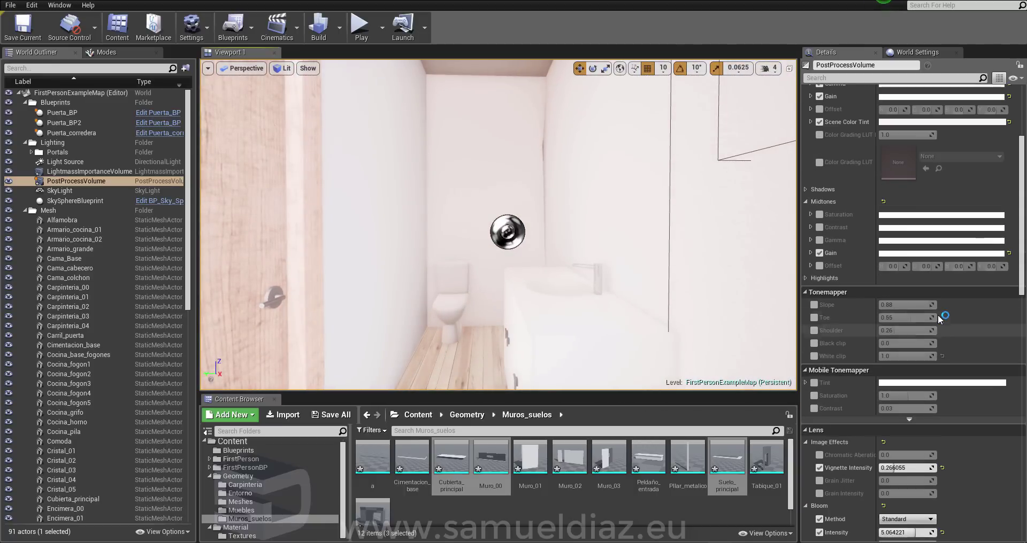
scroll(939, 320, up, 2)
scroll(869, 228, up, 3)
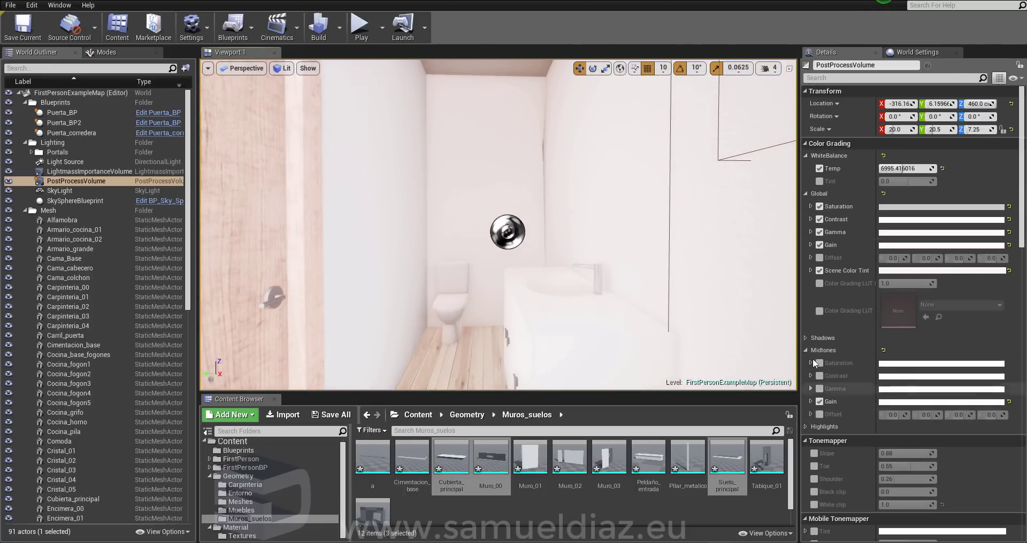
click(819, 402)
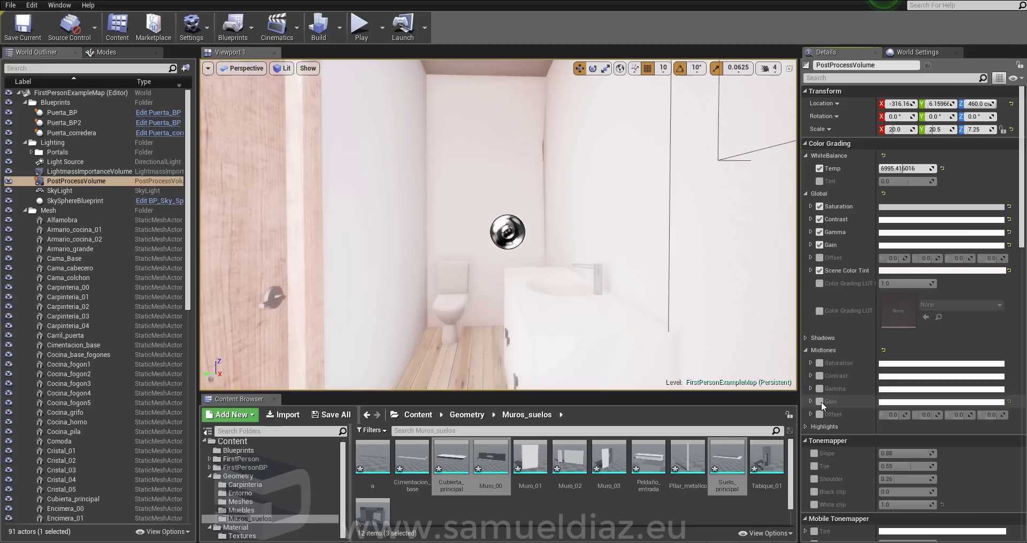
click(820, 245)
- Fly the viewport camera past the balcony windows into the kitchen and living area
right_drag(403, 259, 404, 259)
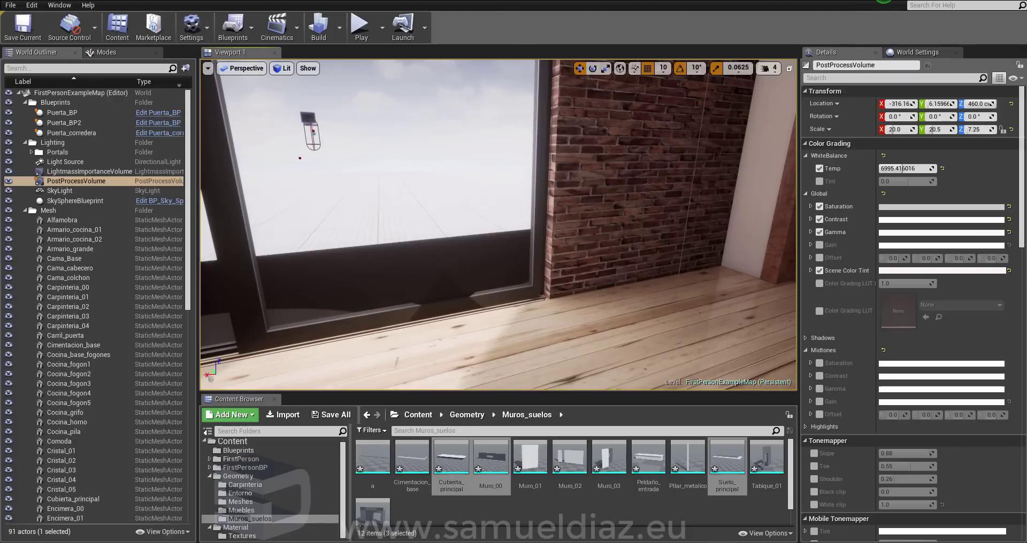
right_drag(435, 147, 435, 146)
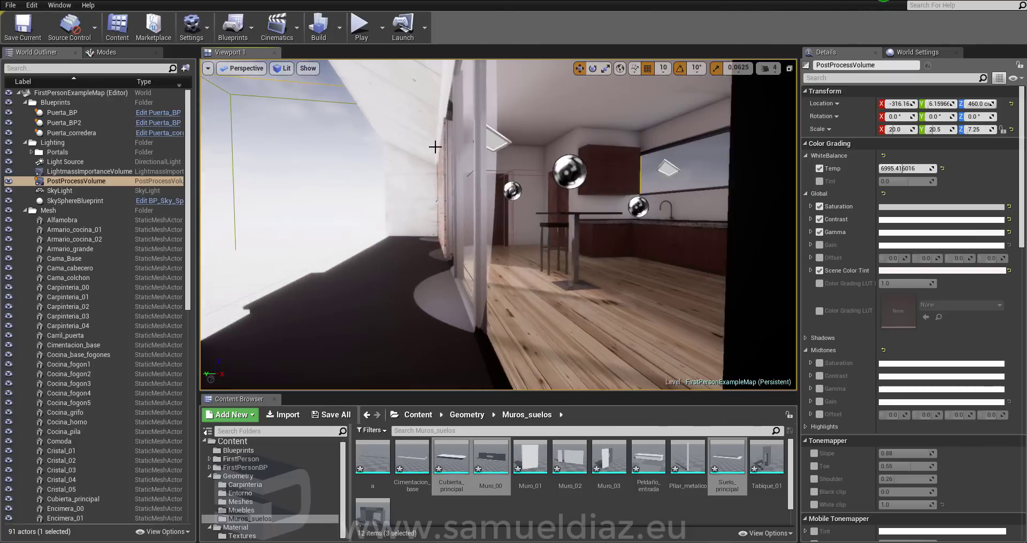
scroll(845, 265, down, 8)
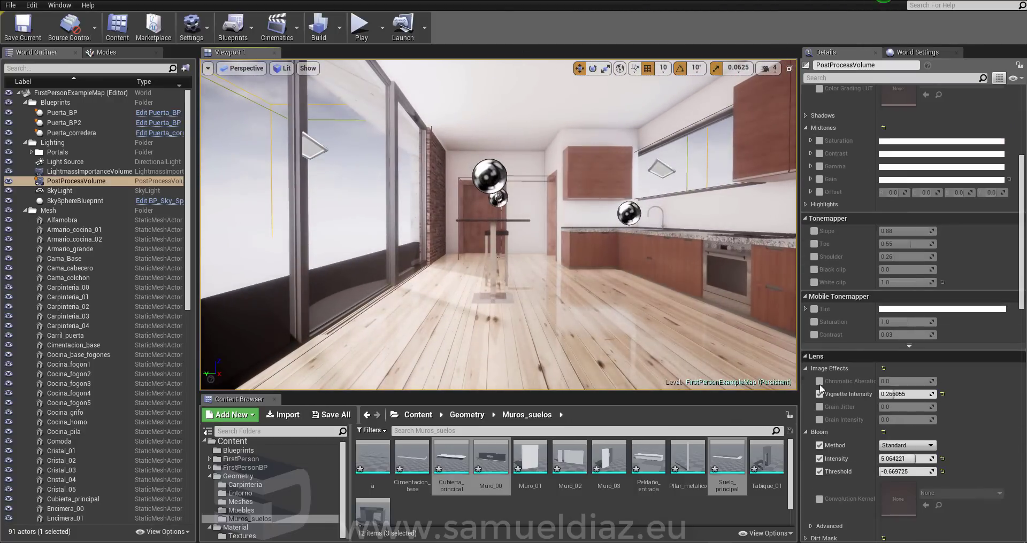
right_drag(497, 225, 497, 225)
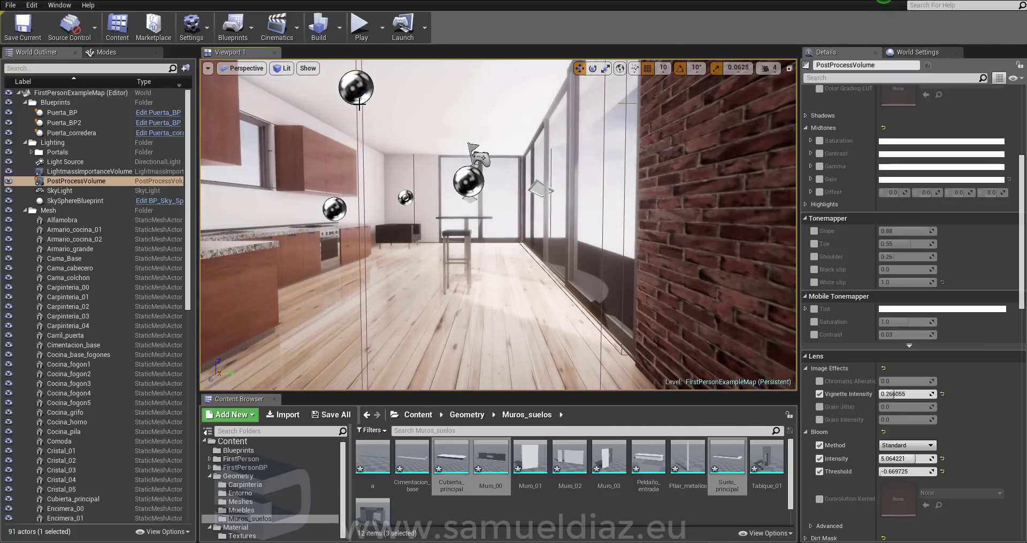
click(357, 28)
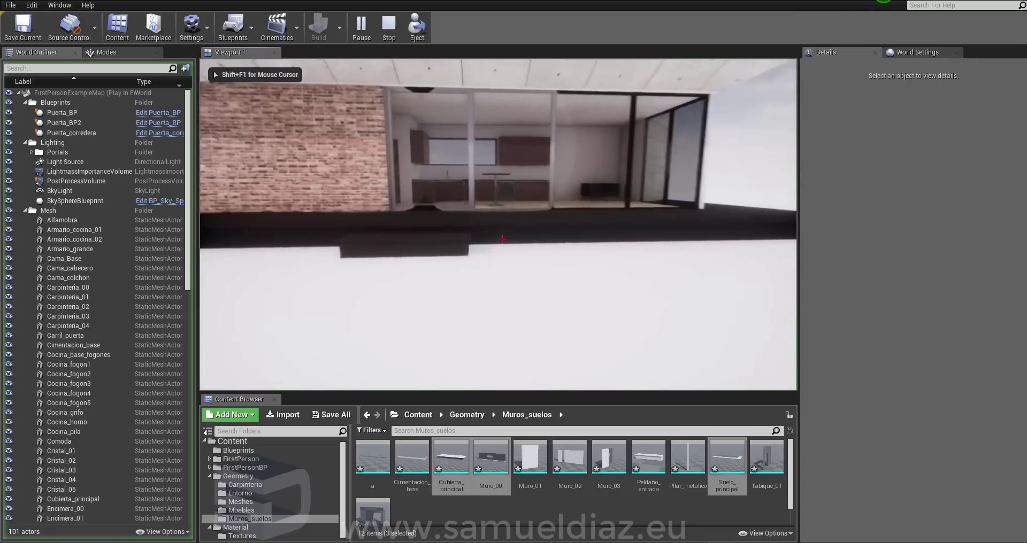
key(w)
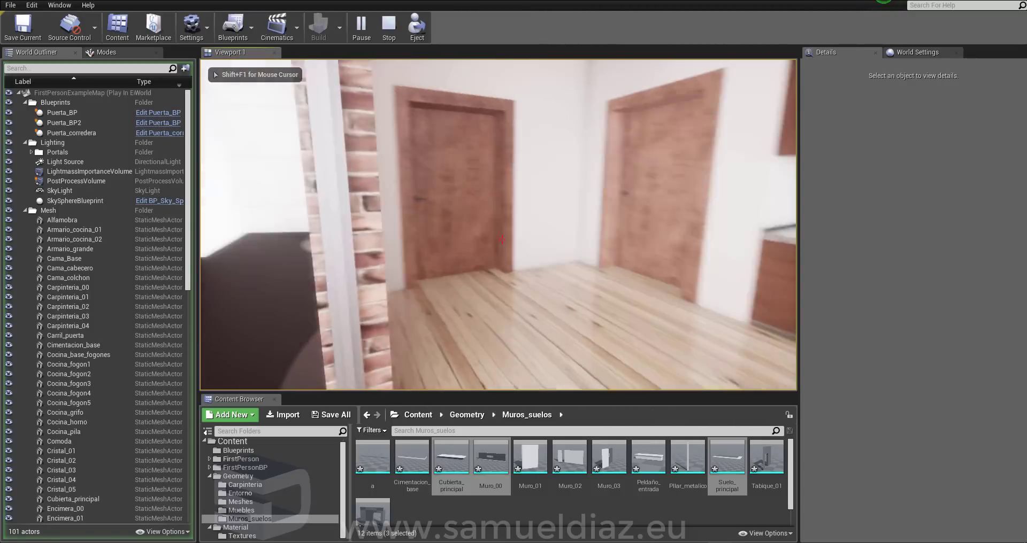
key(w)
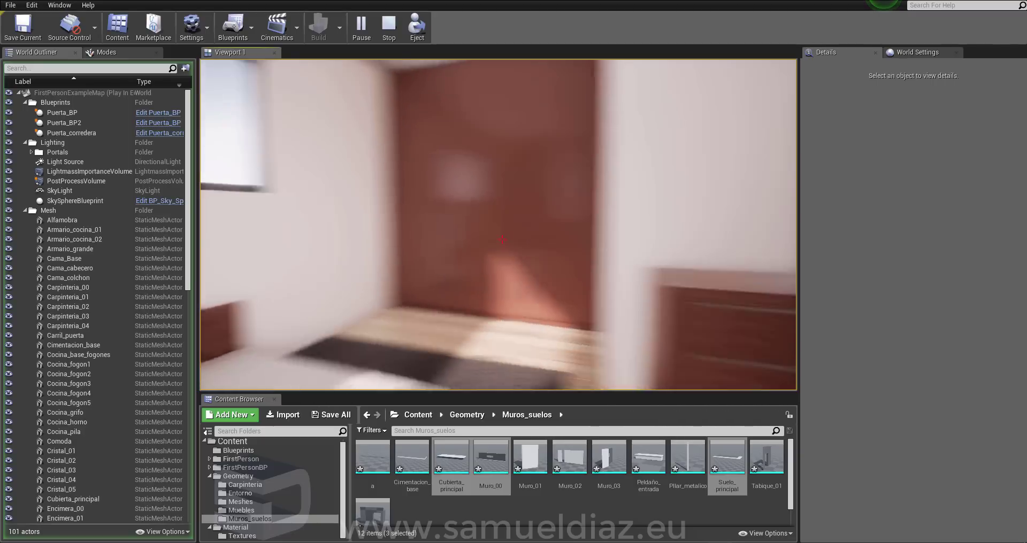
mouse_move(502, 239)
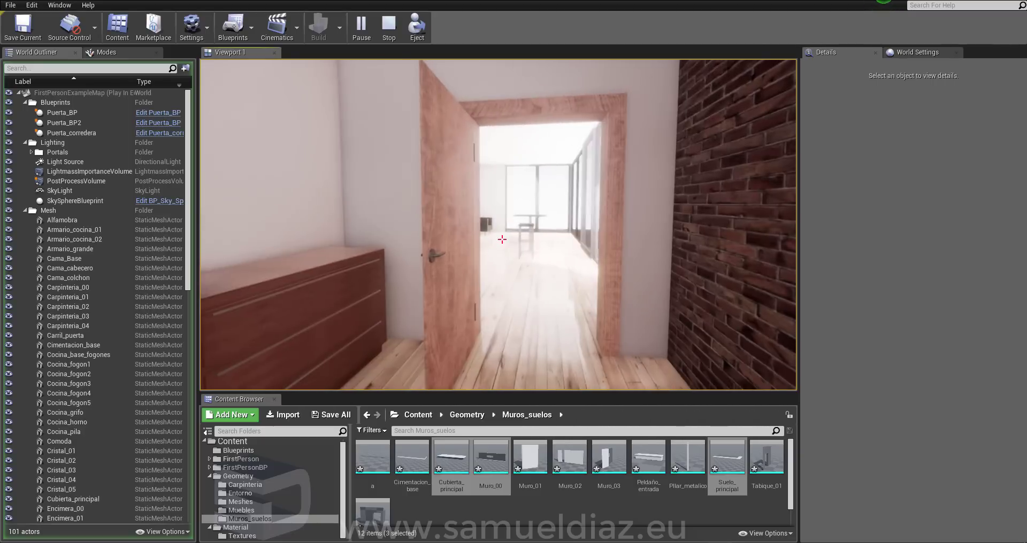
key(s)
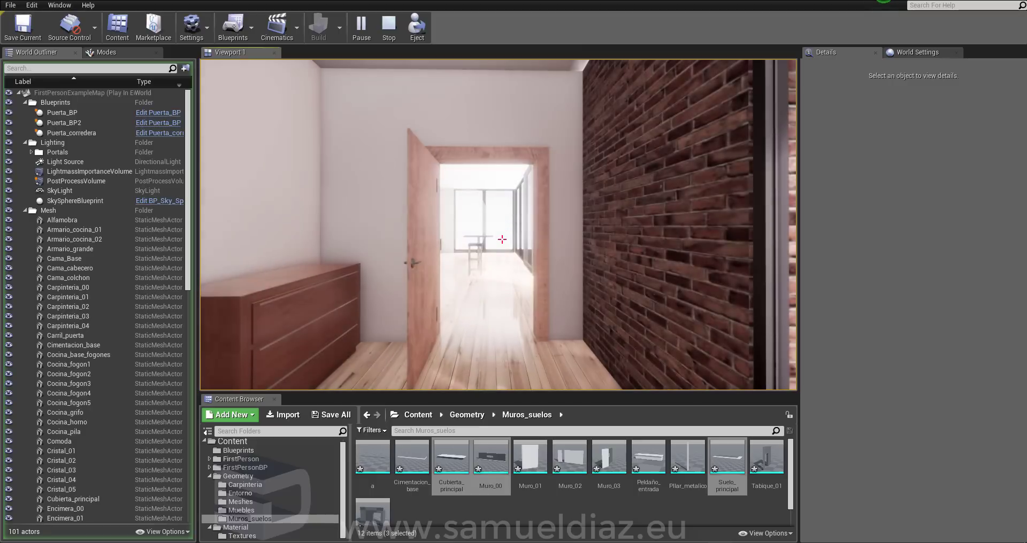
key(w)
key(w)
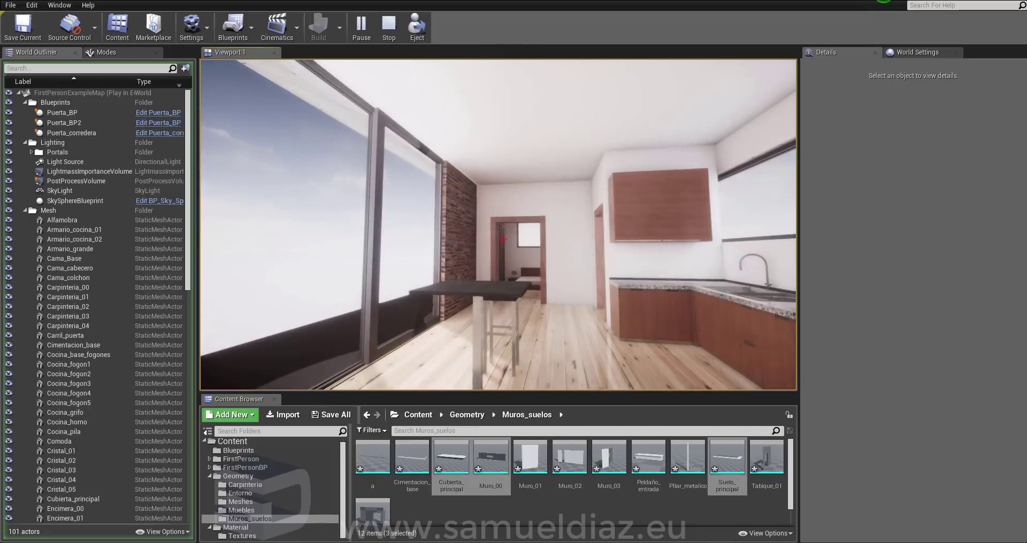
key(w)
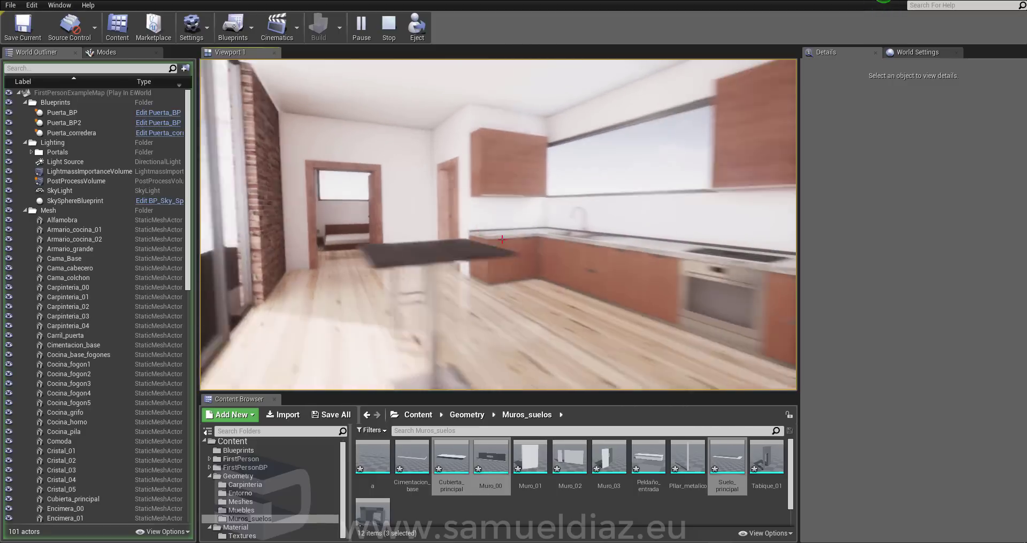
key(shift+F1)
key(Escape)
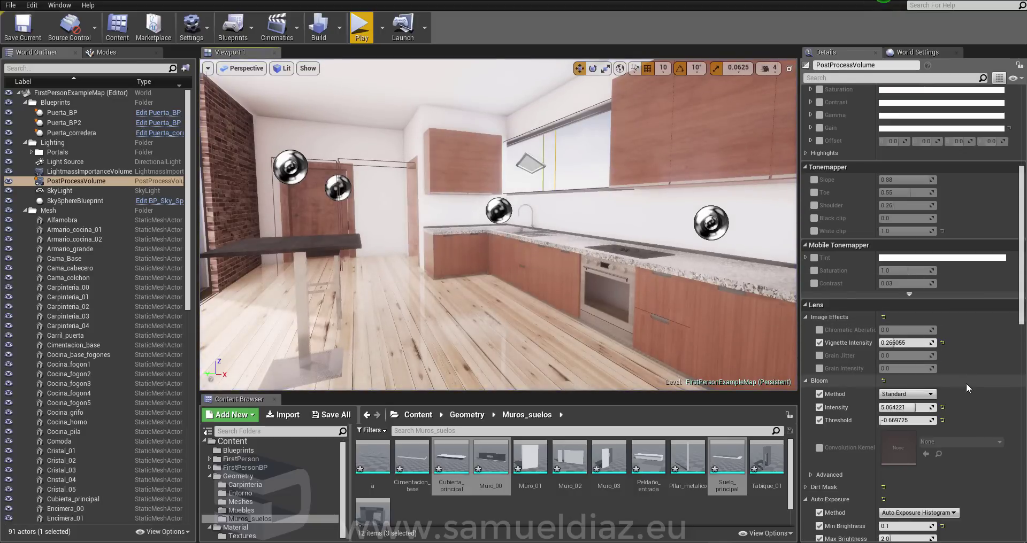
- Expand and collapse Auto Exposure's Advanced settings, then expand the Lens Flares section
scroll(966, 383, down, 3)
scroll(832, 345, down, 2)
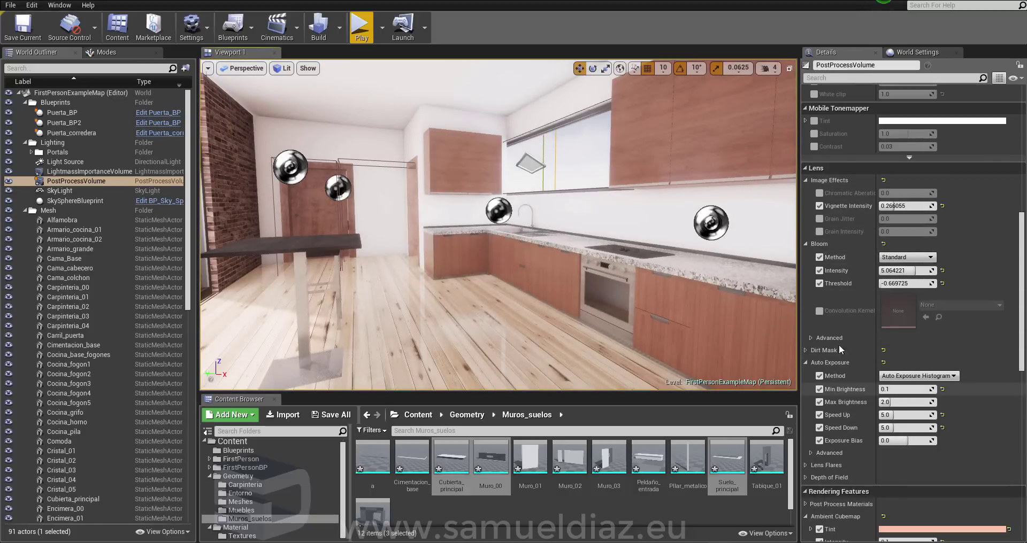
drag(583, 233, 519, 231)
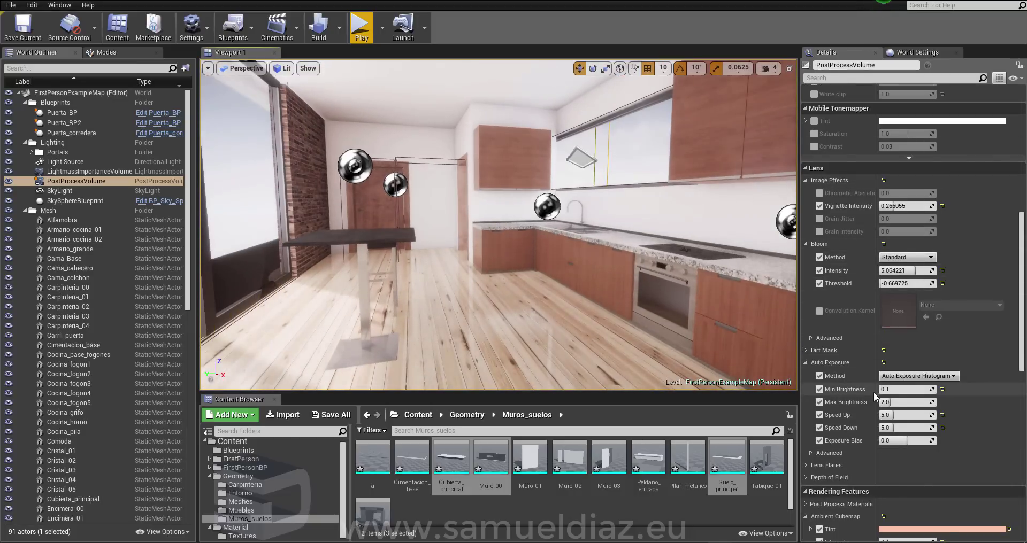
scroll(871, 393, down, 2)
click(811, 385)
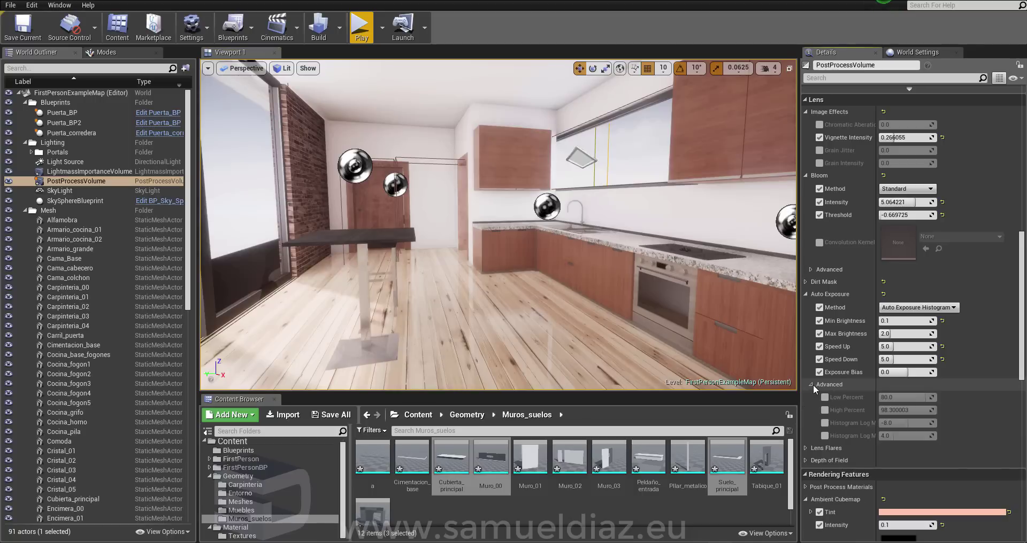
click(810, 384)
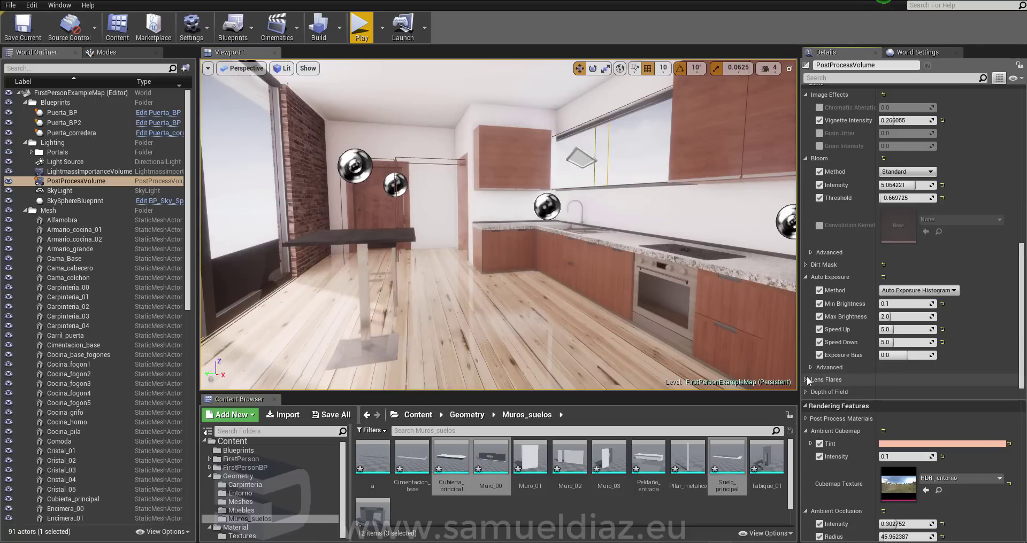
click(807, 379)
drag(588, 241, 508, 236)
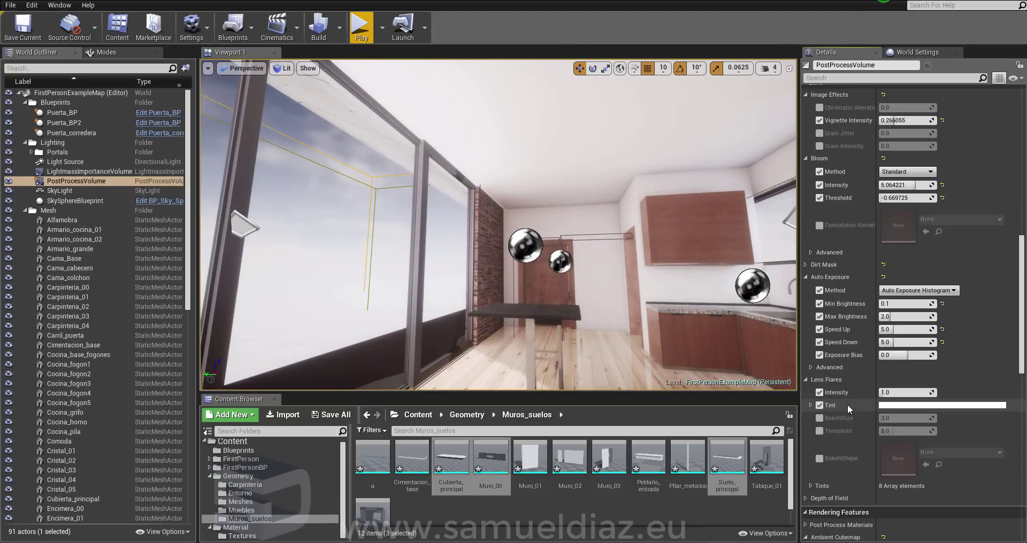
- Set the lens flare Tint to a pale peach colour in the Color Picker
click(883, 404)
mouse_move(770, 362)
mouse_down()
mouse_move(757, 373)
mouse_move(769, 368)
mouse_up()
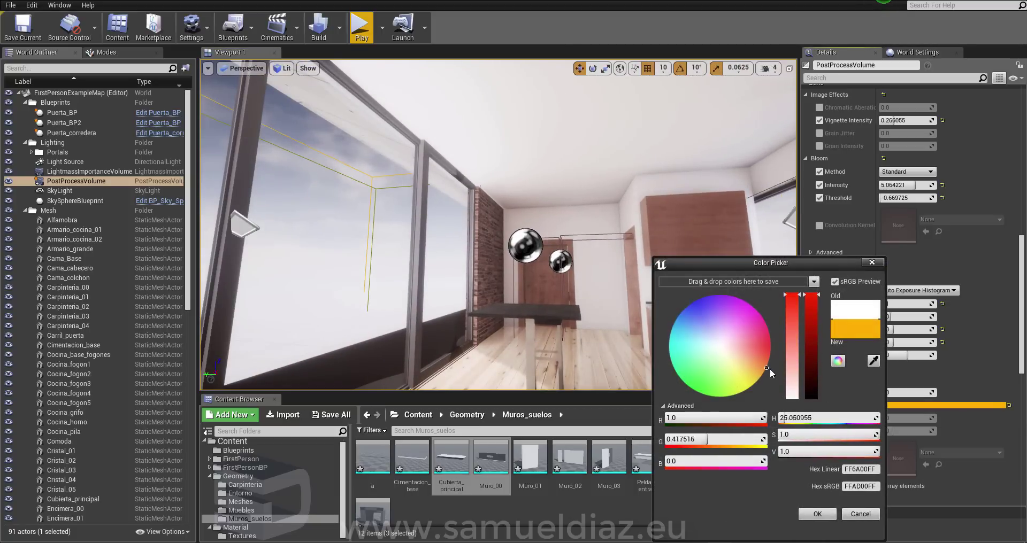
drag(796, 335, 795, 359)
click(831, 518)
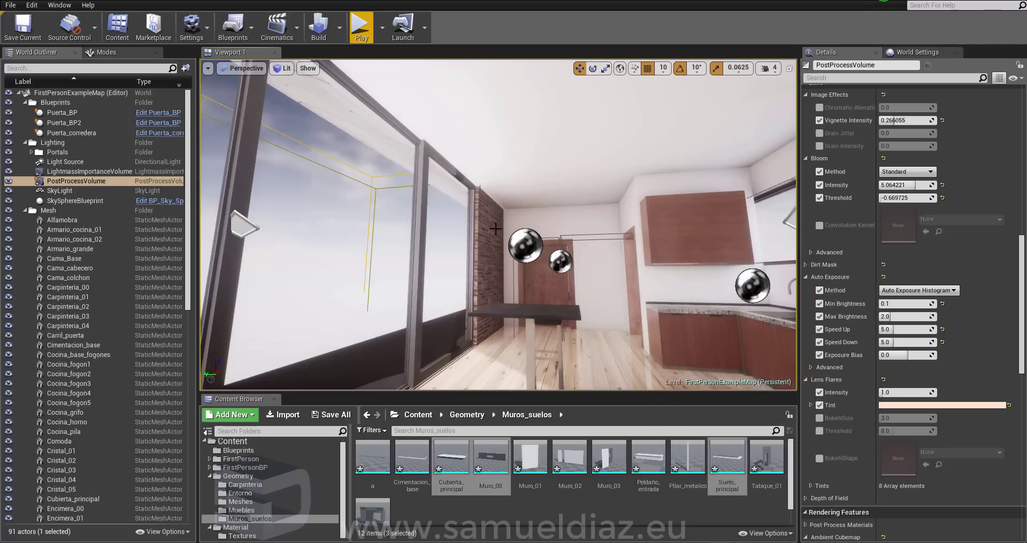
mouse_move(497, 241)
right_down()
mouse_move(497, 176)
mouse_move(470, 193)
mouse_move(495, 227)
right_up()
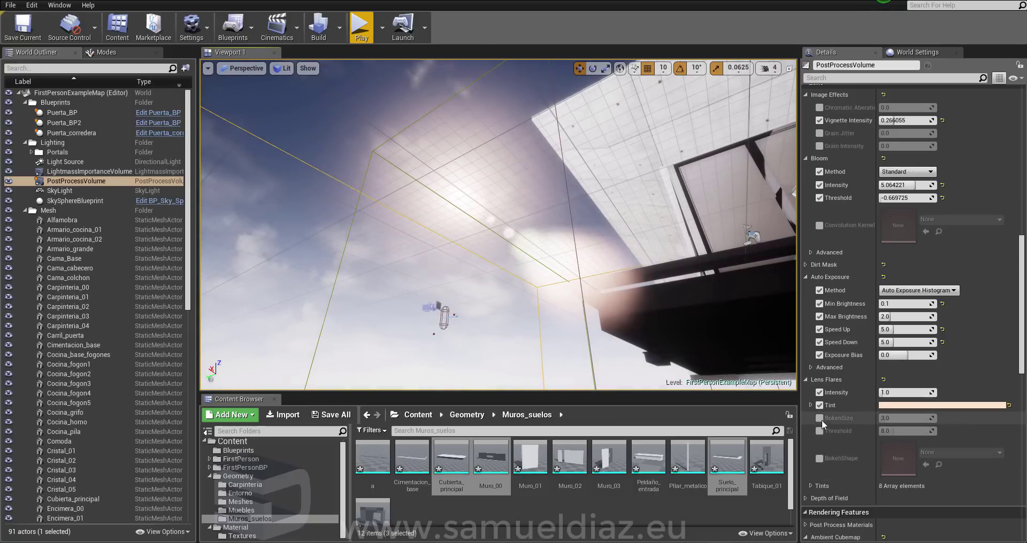
- Override lens flare bokeh size to about 7.05, threshold 18.54 and lower intensity to 0.59
click(819, 419)
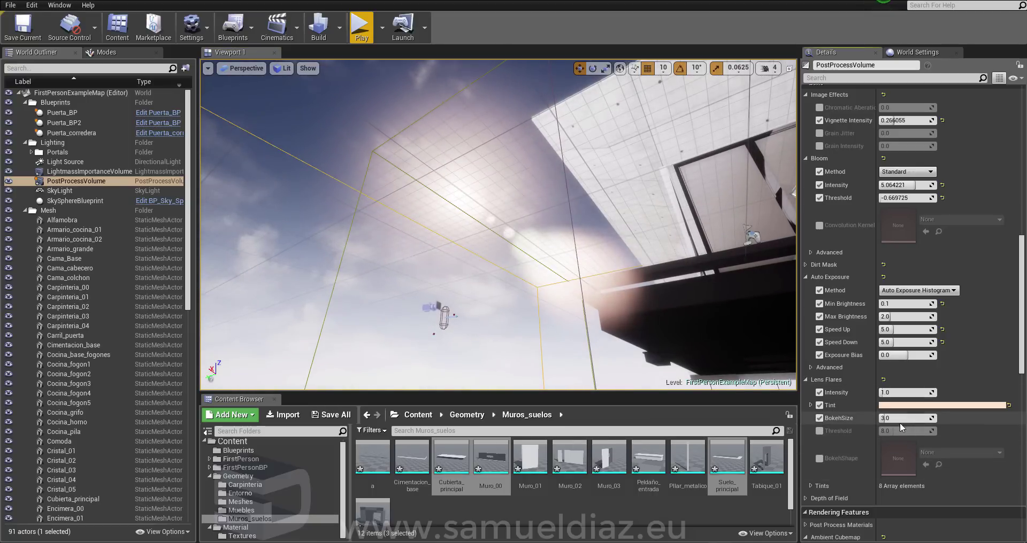
mouse_move(899, 418)
mouse_down()
mouse_move(925, 418)
mouse_move(882, 418)
mouse_move(930, 418)
mouse_up()
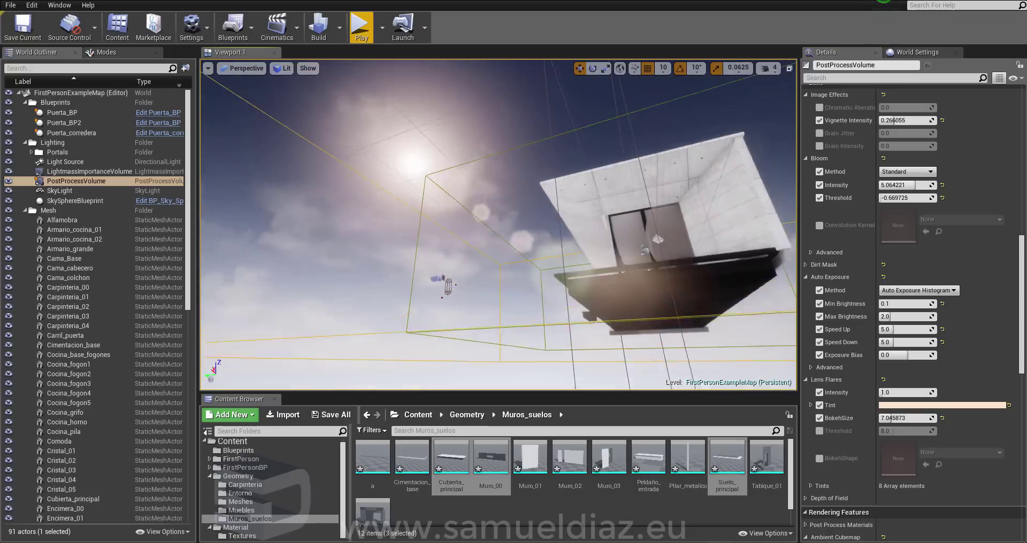
click(818, 431)
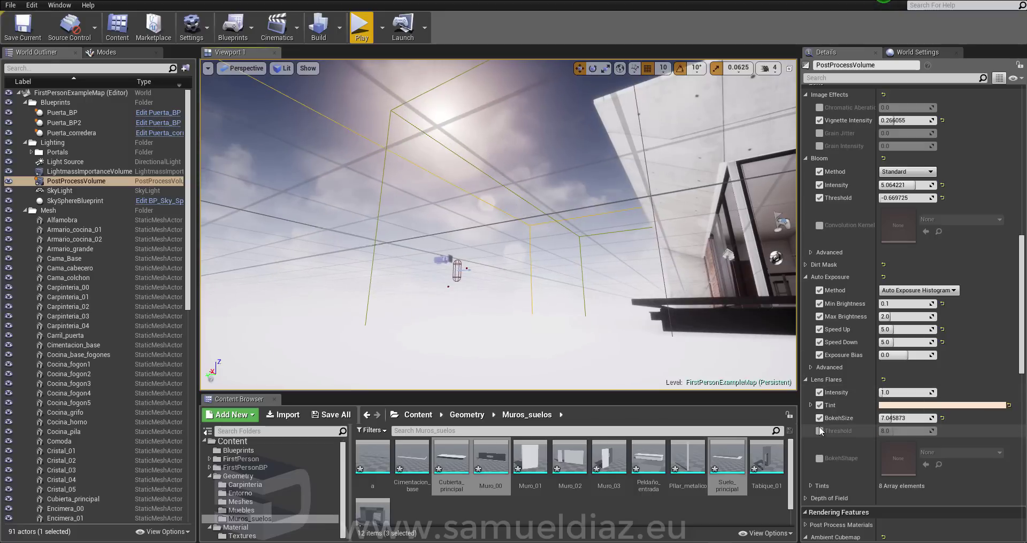
mouse_move(909, 431)
mouse_down()
mouse_move(888, 431)
mouse_move(913, 431)
mouse_up()
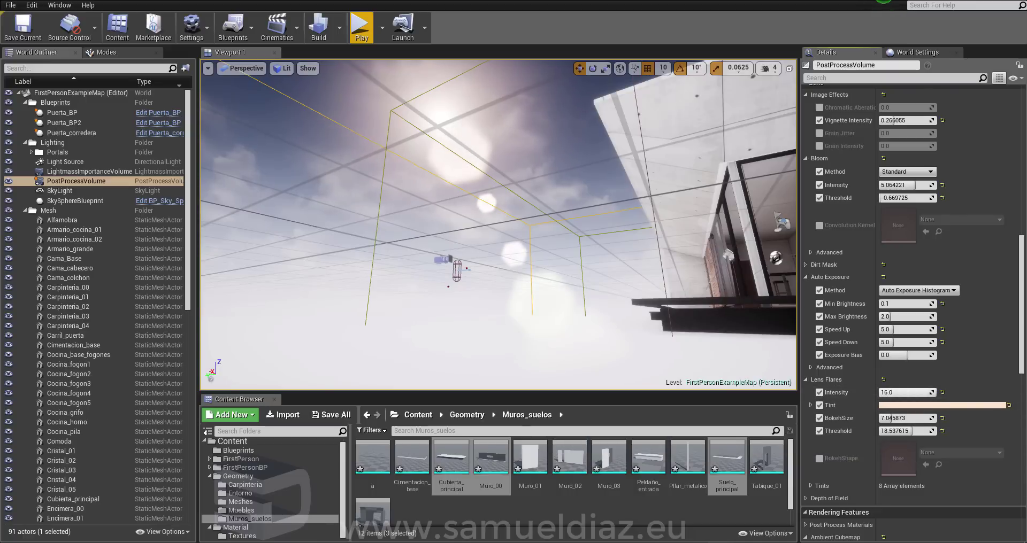
drag(909, 393, 882, 392)
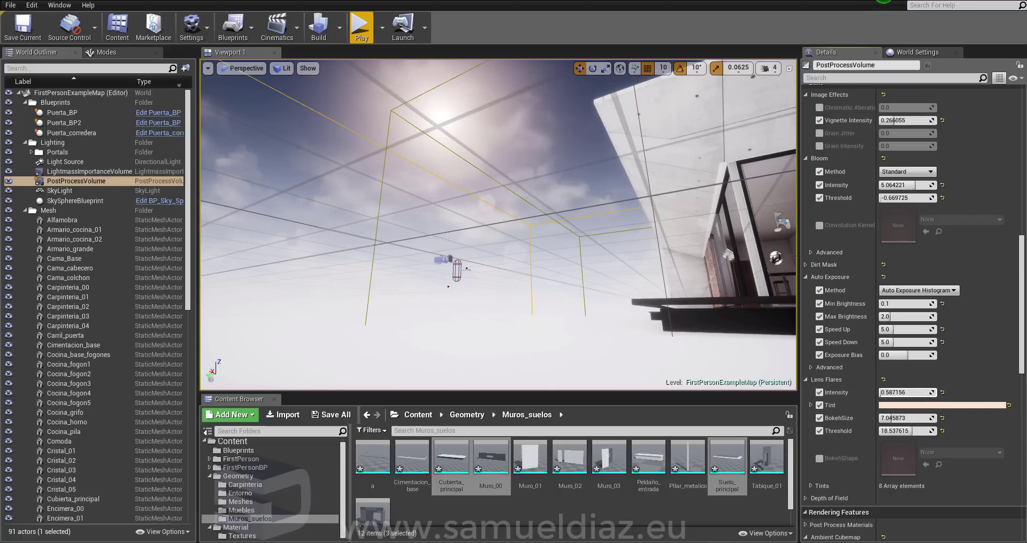
mouse_move(497, 224)
right_down()
mouse_move(497, 204)
mouse_move(481, 214)
mouse_move(497, 225)
mouse_move(790, 284)
right_up()
- Expand and collapse Depth of Field, then frame the directional Light Source above the house
scroll(829, 464, down, 2)
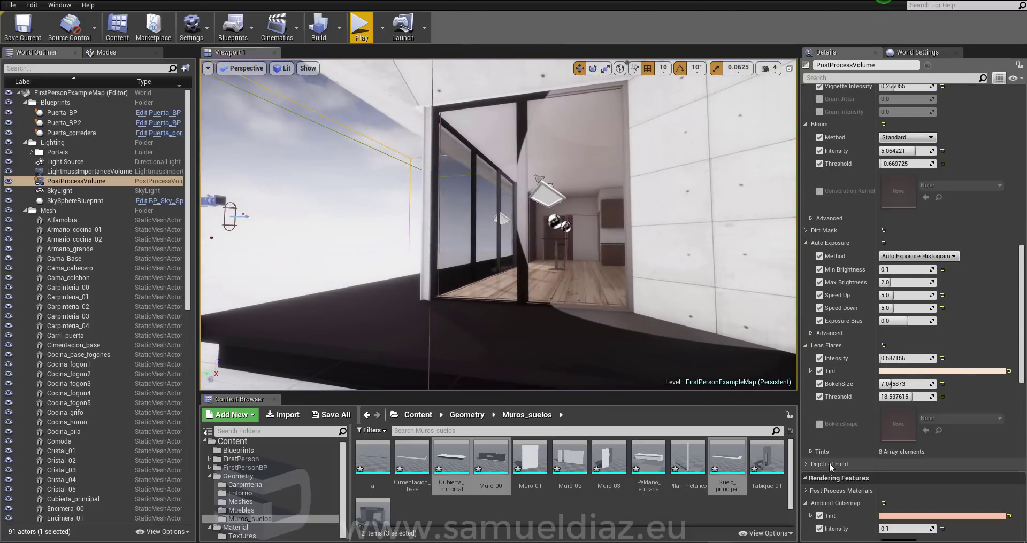
click(809, 464)
scroll(838, 432, down, 3)
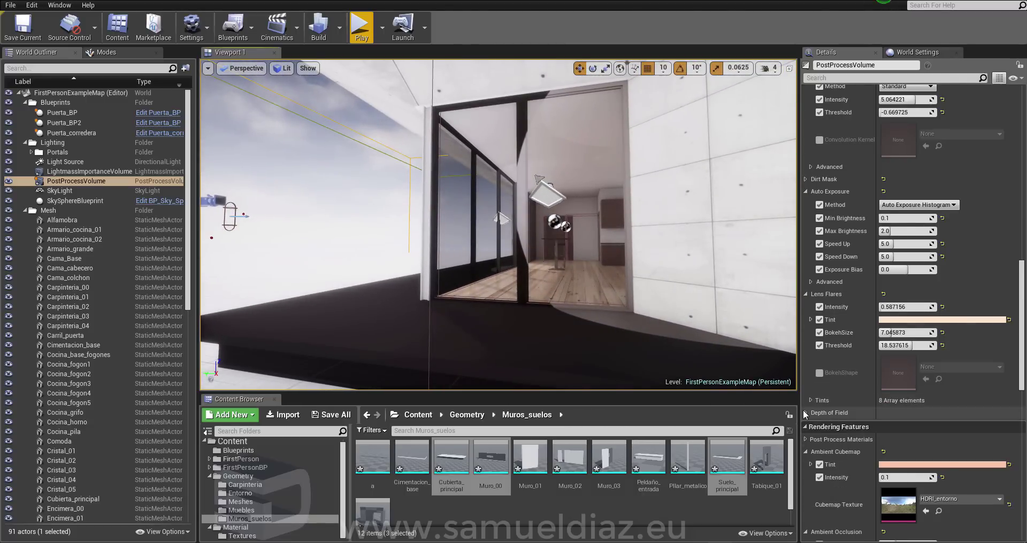
mouse_move(643, 296)
right_down()
mouse_move(615, 299)
mouse_move(623, 284)
right_up()
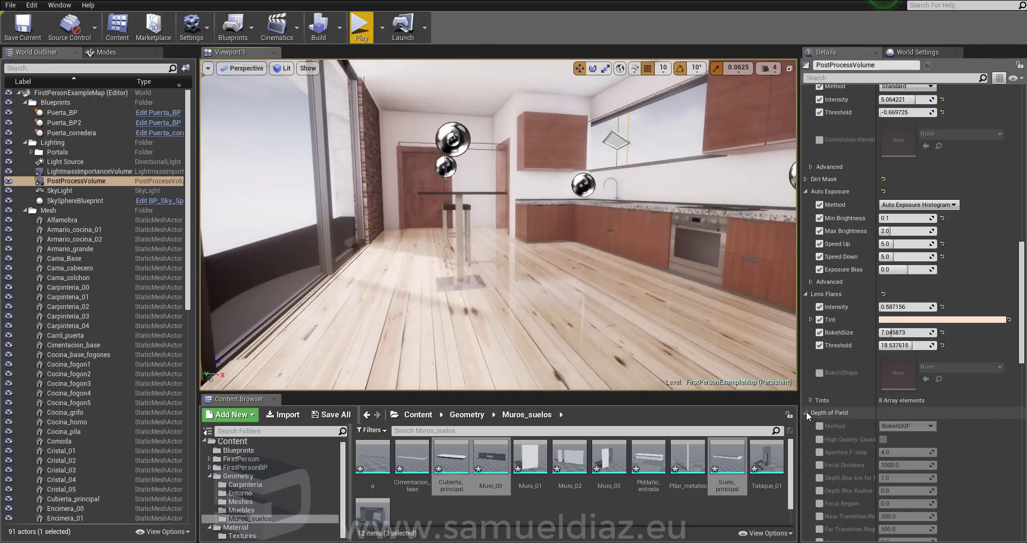
click(807, 413)
scroll(807, 417, down, 3)
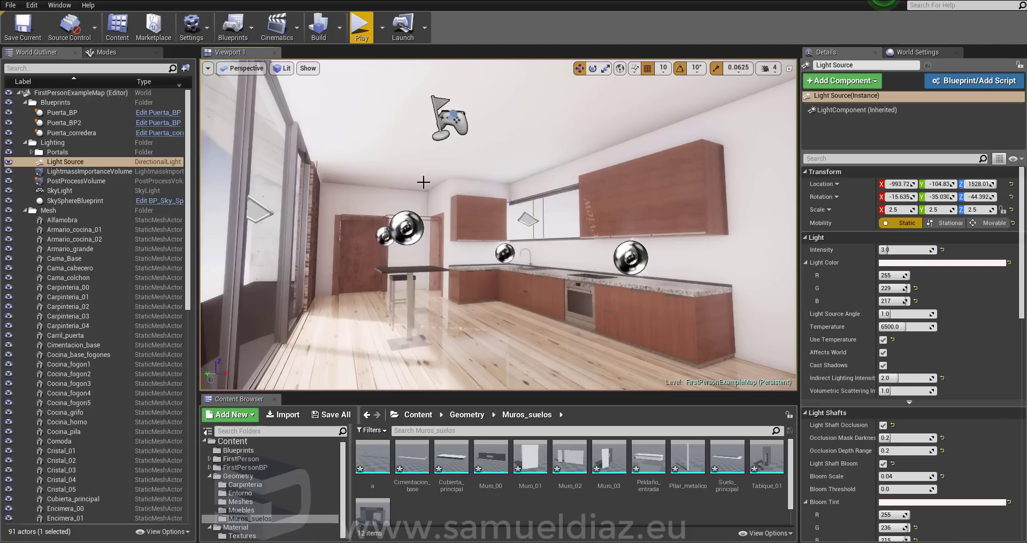
key(f)
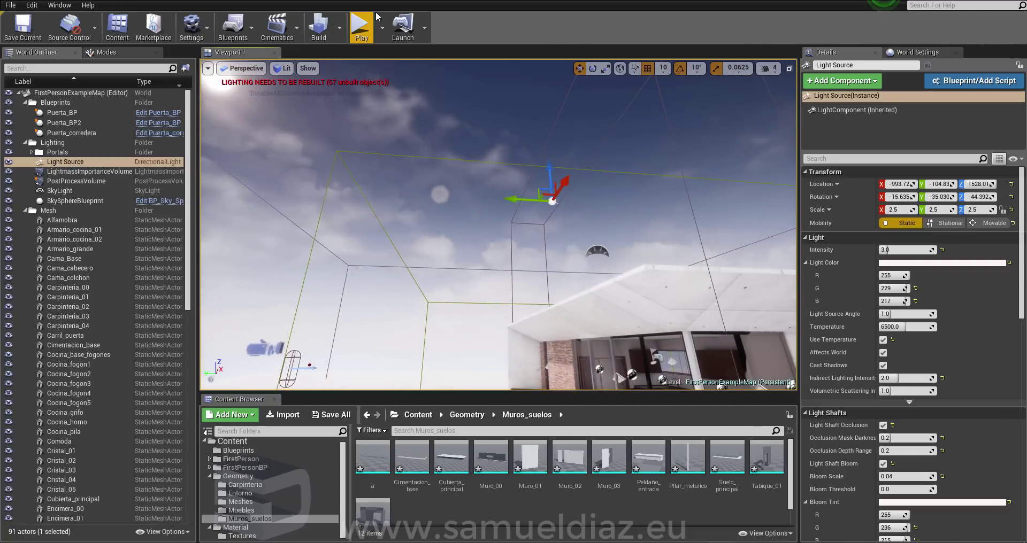
- Play-test the level, walking forward through the glass door into the kitchen, then stop
click(361, 27)
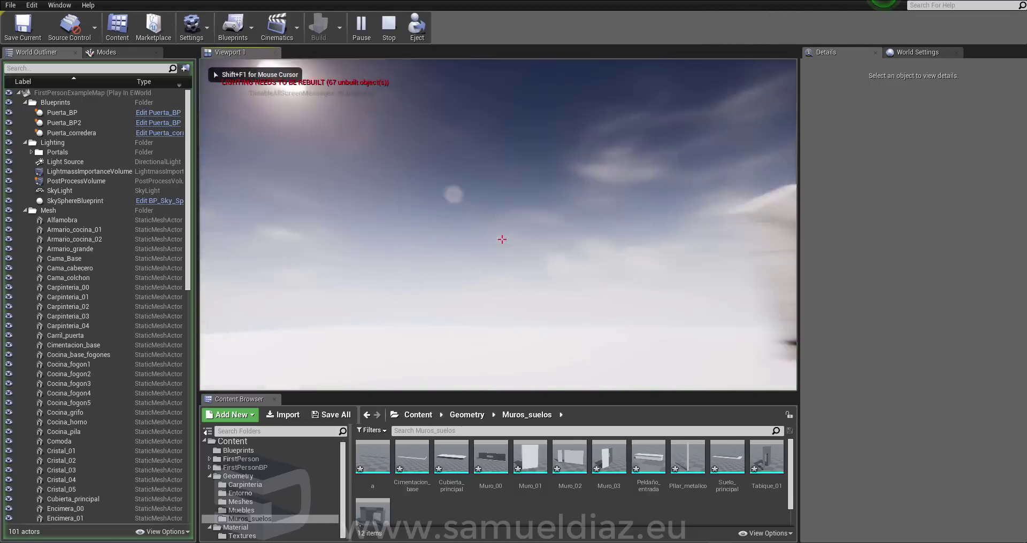
key(w)
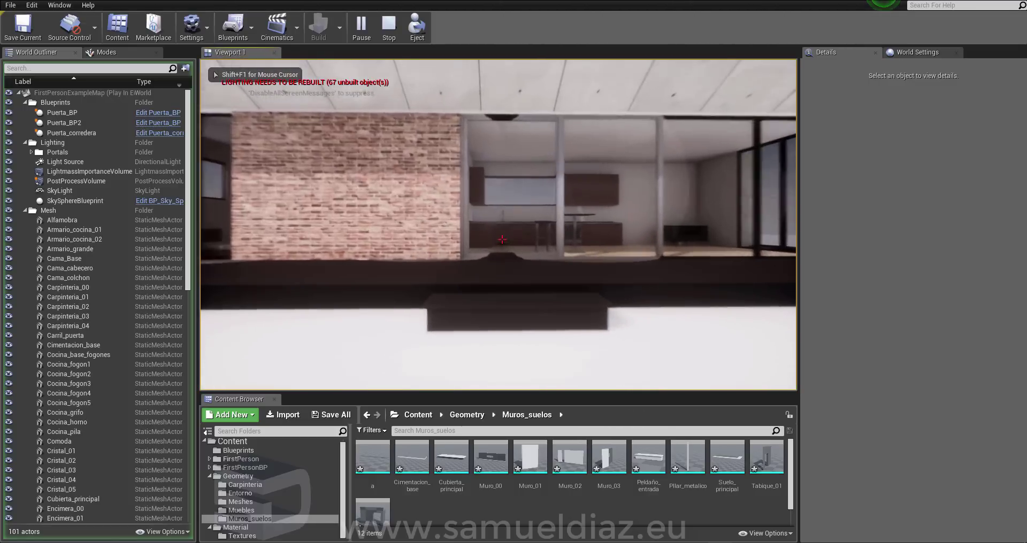
key(w)
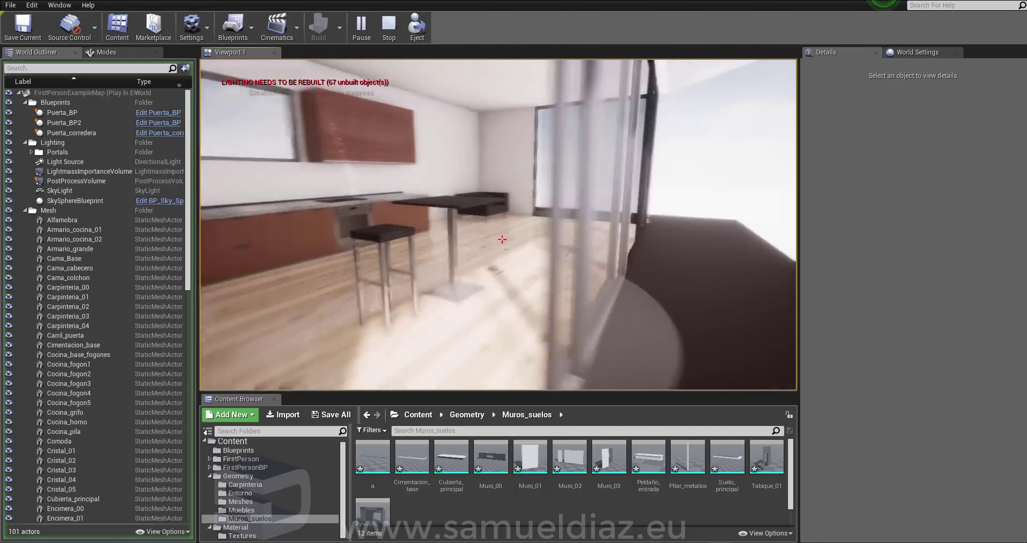
key(Escape)
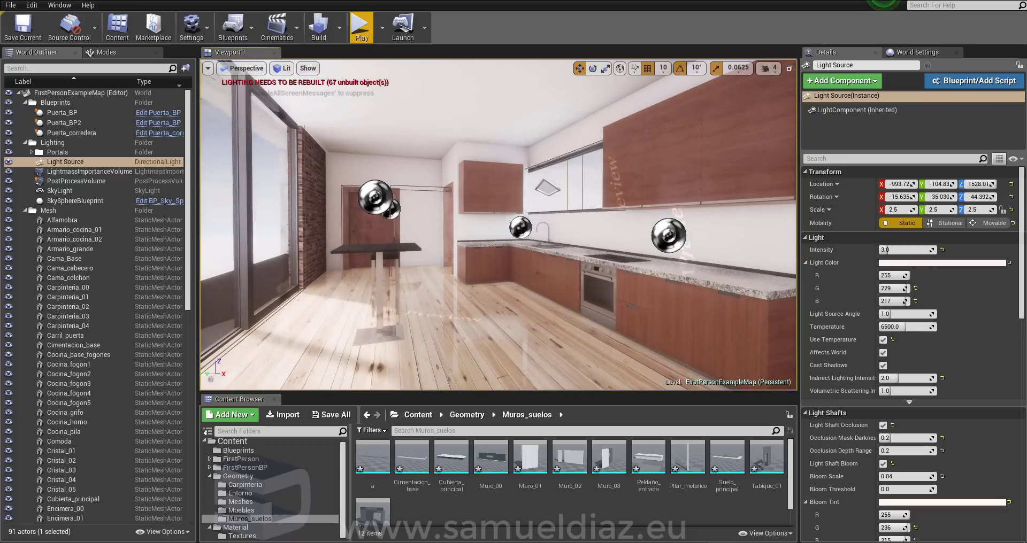
- Select the PostProcessVolume and collapse its Motion Blur, Screen Space Reflection and Misc sections
right_drag(498, 225, 514, 224)
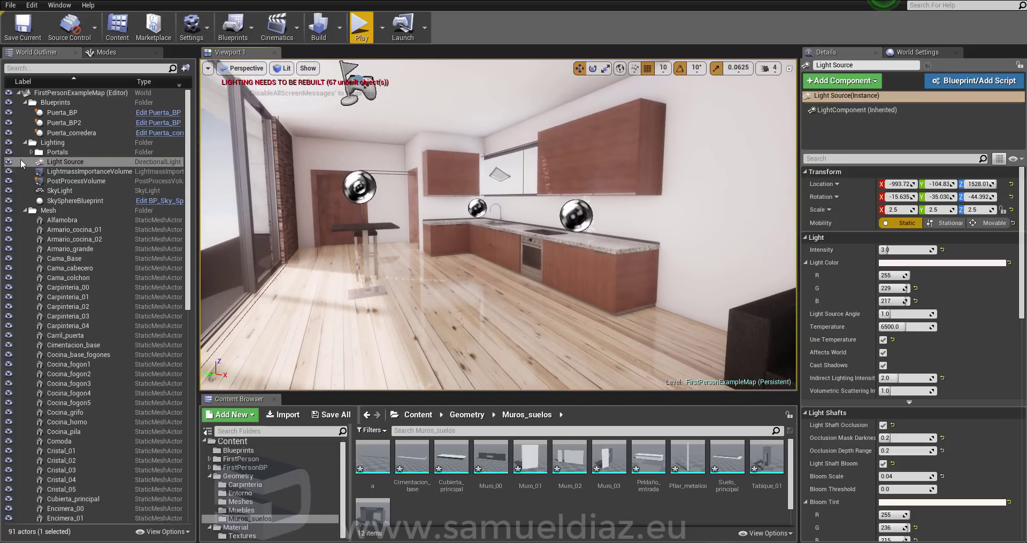
click(103, 181)
scroll(861, 396, down, 2)
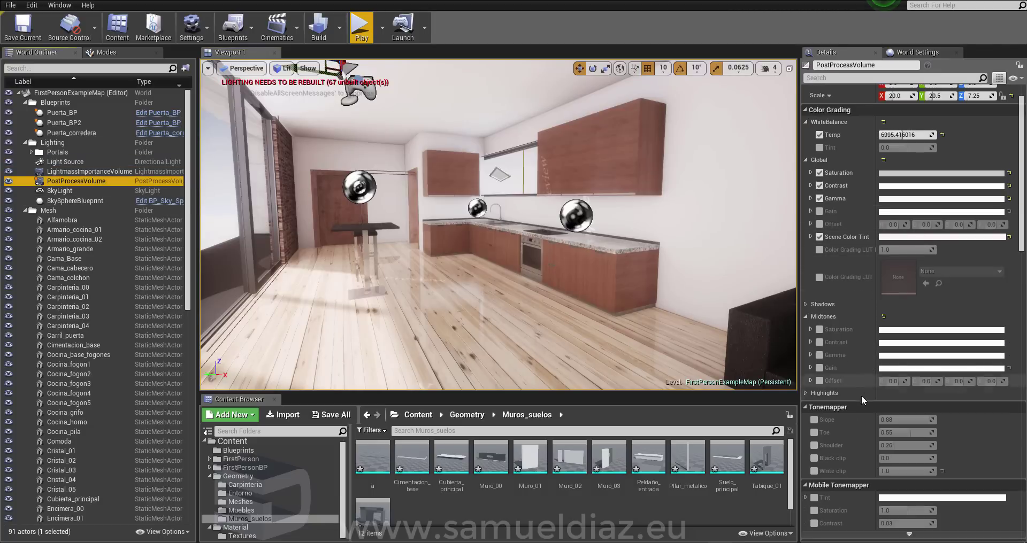
scroll(855, 408, down, 3)
scroll(854, 407, down, 3)
scroll(851, 412, down, 3)
scroll(851, 413, down, 2)
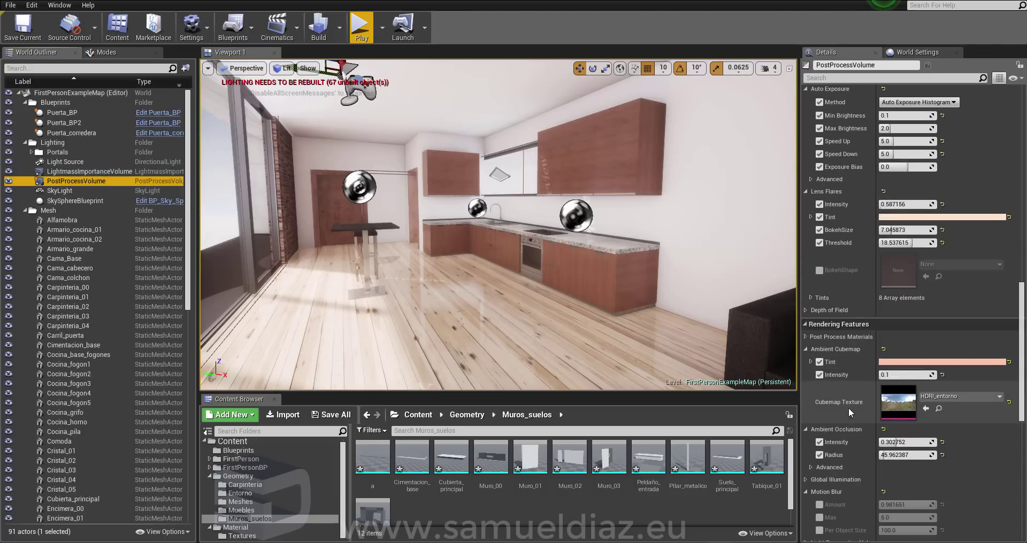
scroll(843, 374, down, 1)
scroll(831, 355, down, 1)
scroll(831, 375, down, 1)
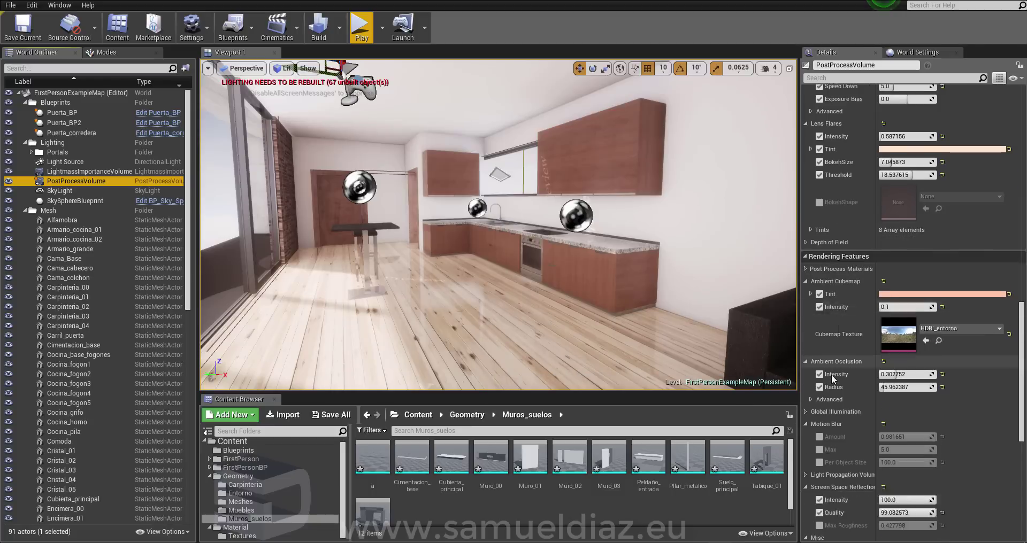
scroll(839, 396, down, 3)
scroll(846, 417, down, 2)
scroll(842, 412, down, 4)
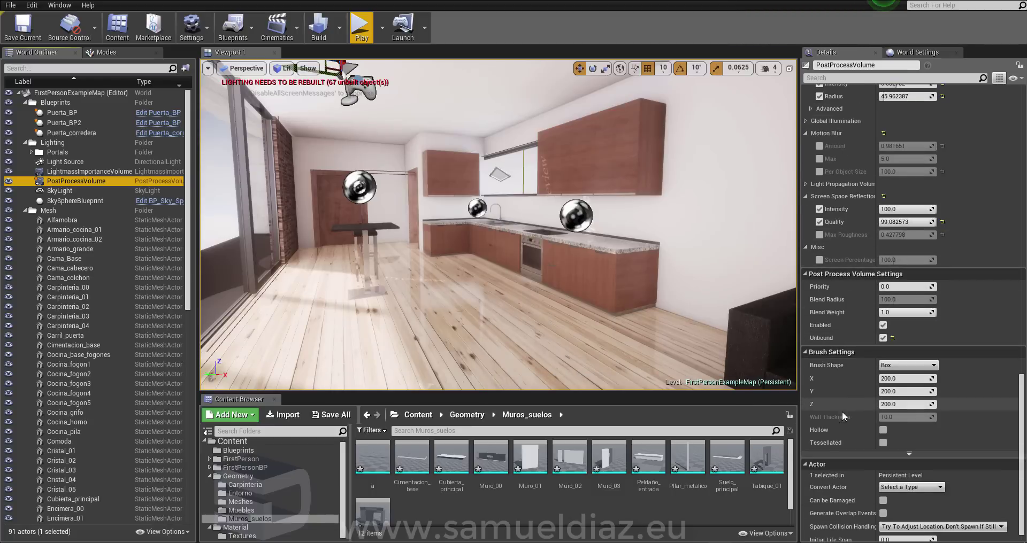
scroll(845, 428, down, 1)
scroll(835, 304, up, 1)
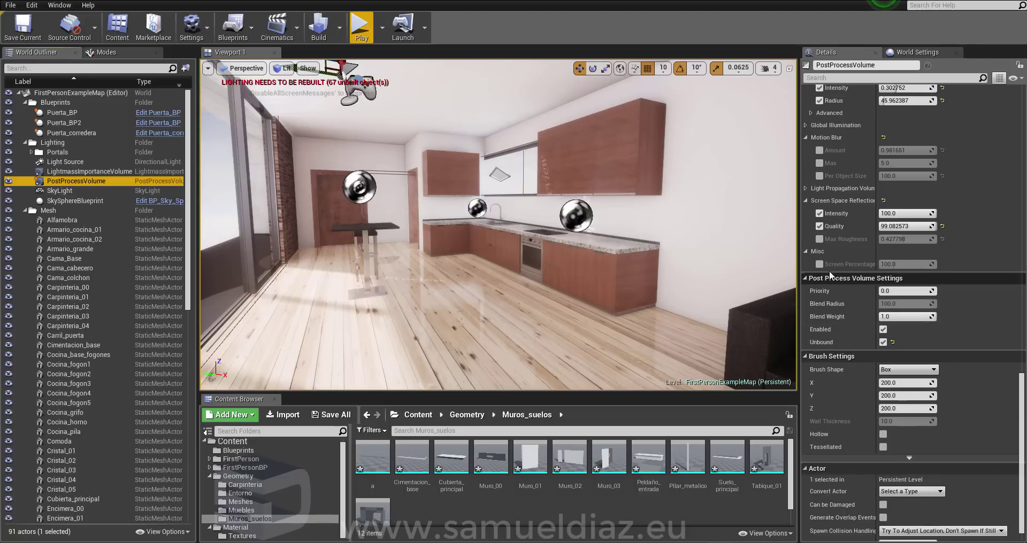
scroll(842, 259, up, 1)
scroll(842, 259, up, 2)
click(808, 224)
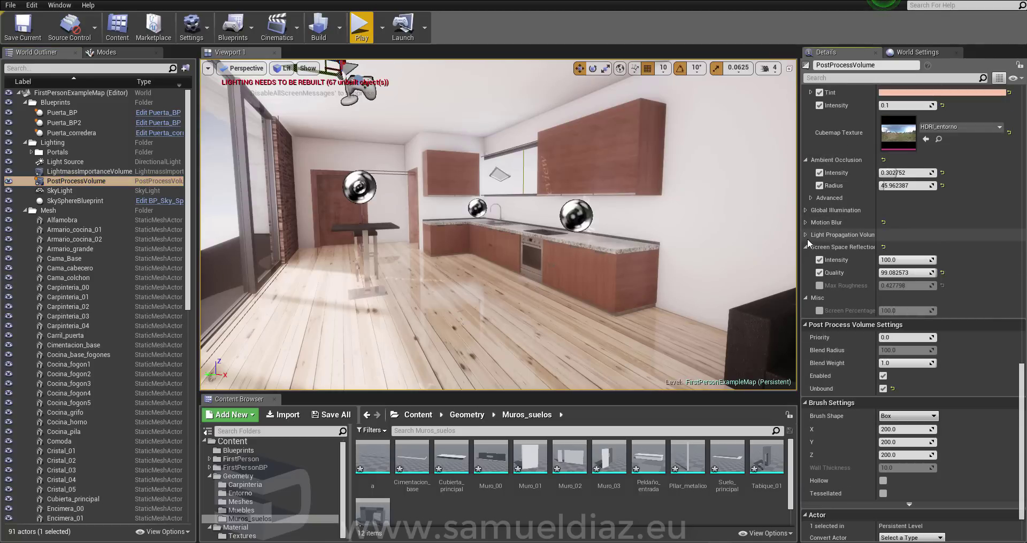
click(806, 247)
click(805, 260)
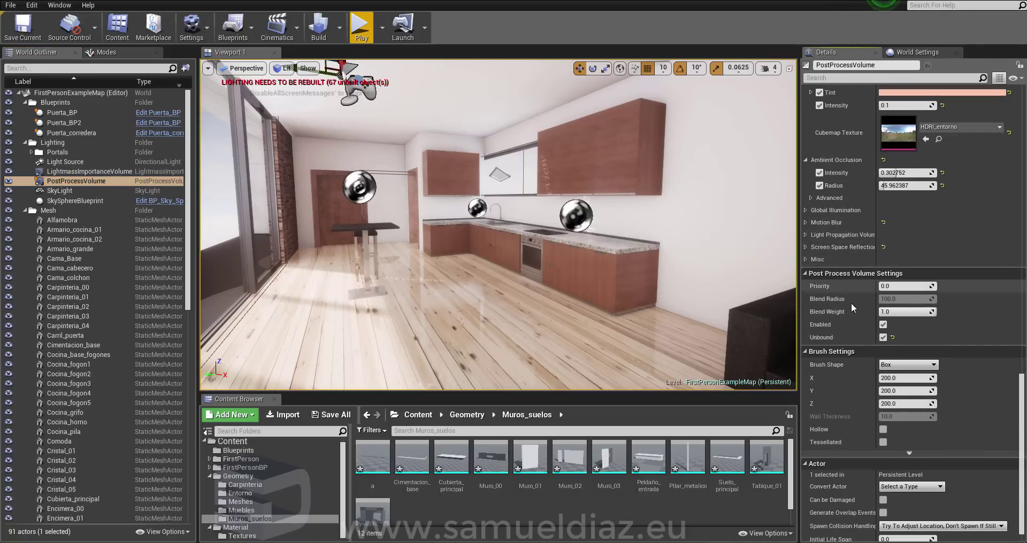
- Collapse the Ambient Cubemap, Ambient Occlusion, Image Effects, Bloom, Auto Exposure and Lens Flares sections
scroll(849, 380, down, 1)
scroll(852, 423, up, 3)
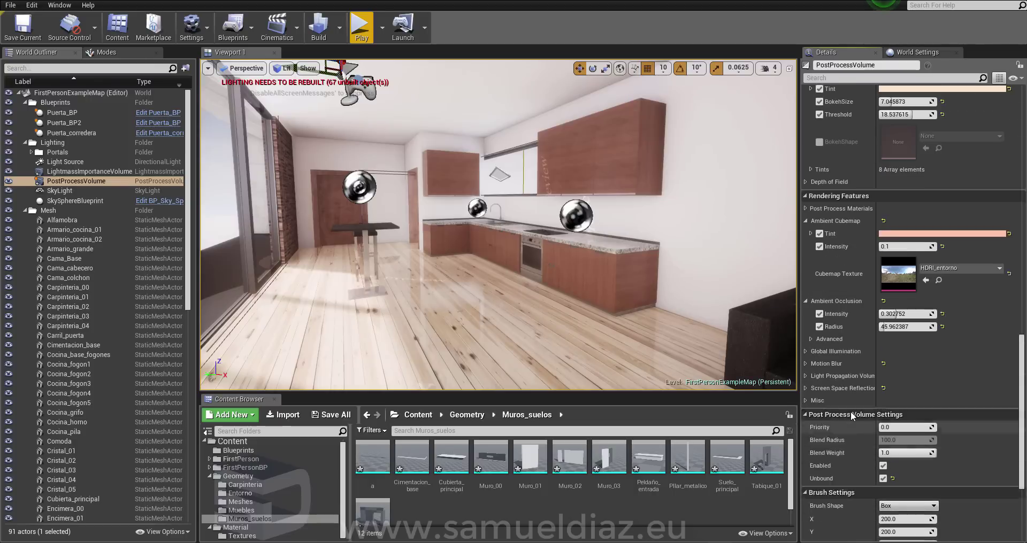
scroll(850, 412, up, 2)
click(807, 255)
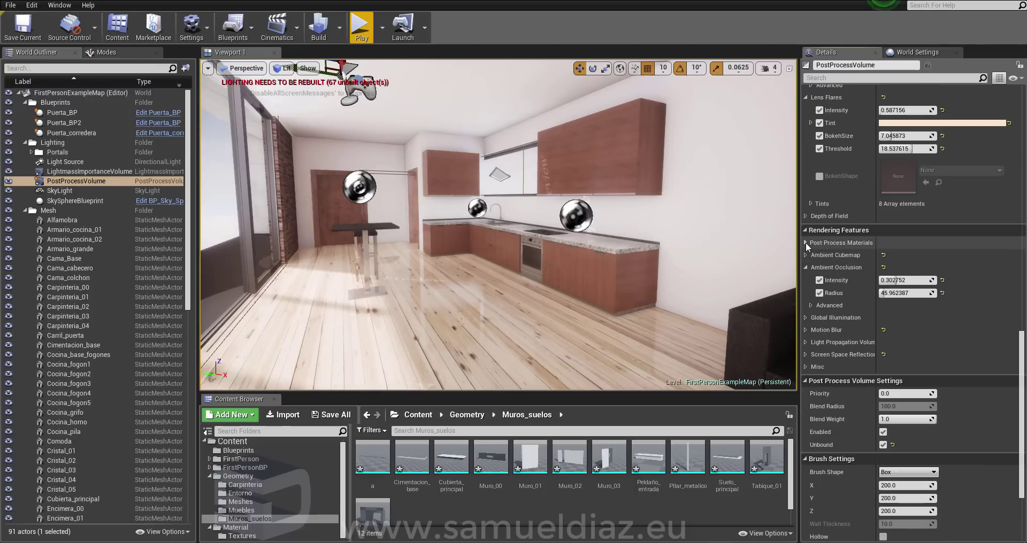
click(805, 268)
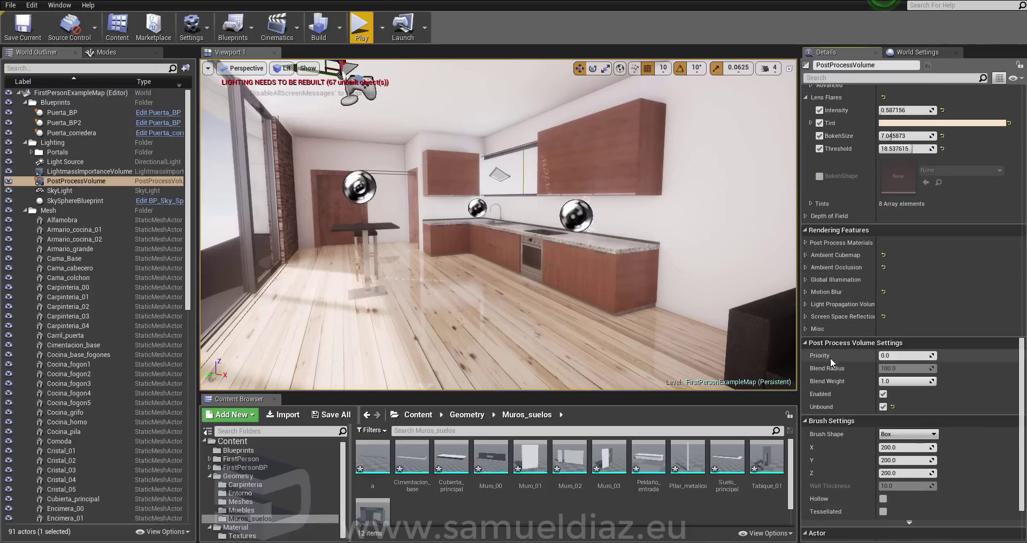
scroll(839, 401, down, 5)
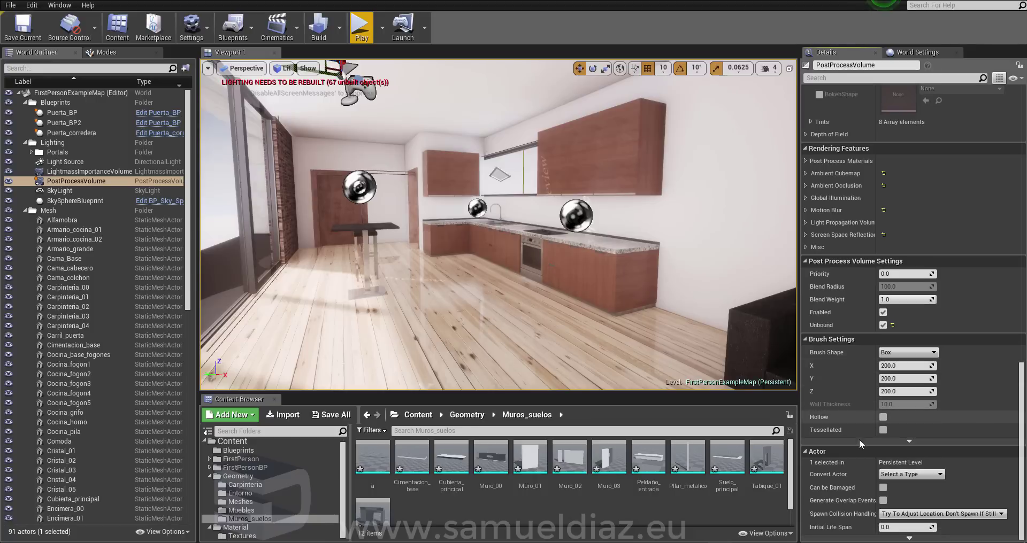
click(909, 441)
scroll(951, 434, up, 5)
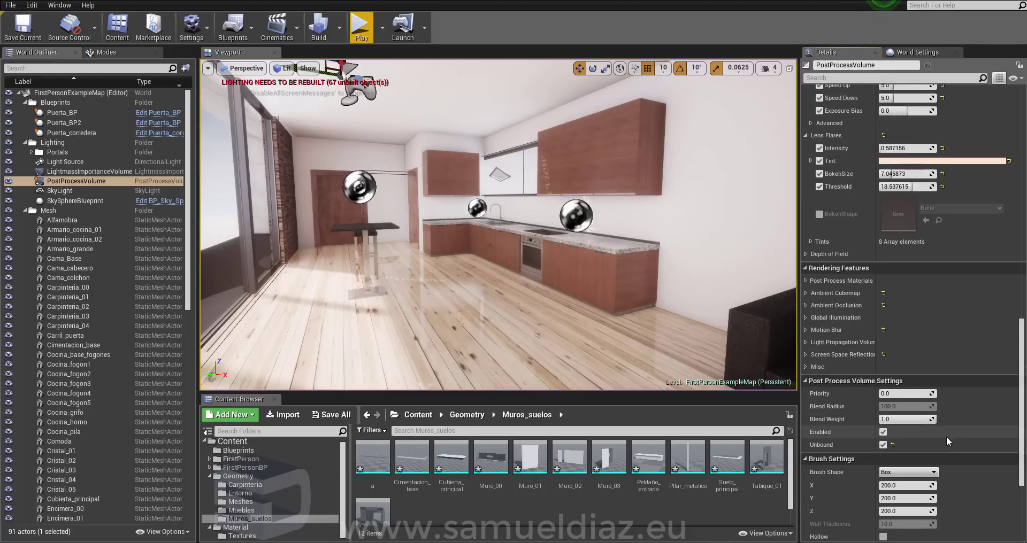
scroll(946, 436, up, 5)
scroll(858, 323, up, 3)
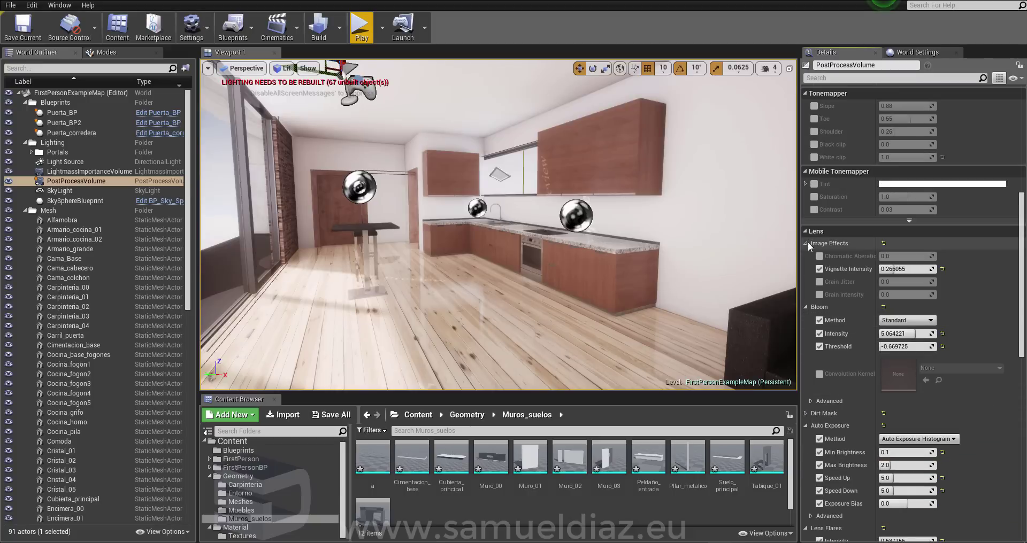
click(806, 243)
click(808, 255)
click(806, 268)
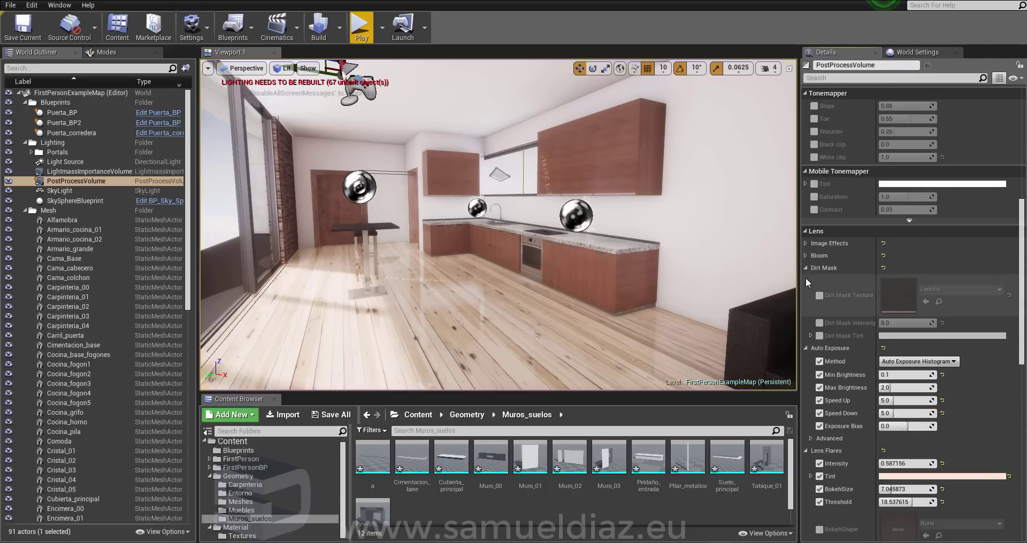
click(805, 270)
click(805, 280)
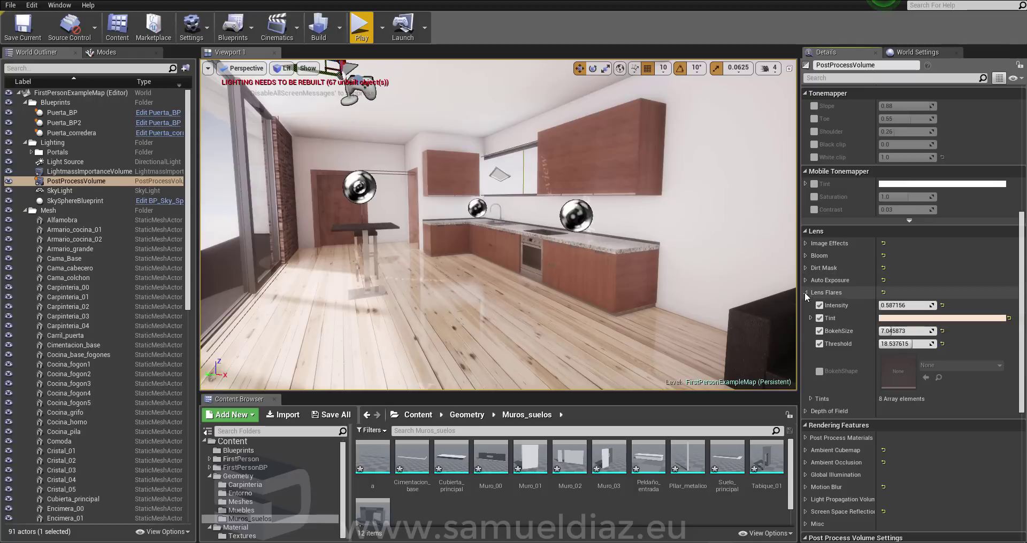
click(805, 293)
- Collapse the Global and Midtones color grading sections
scroll(904, 400, up, 5)
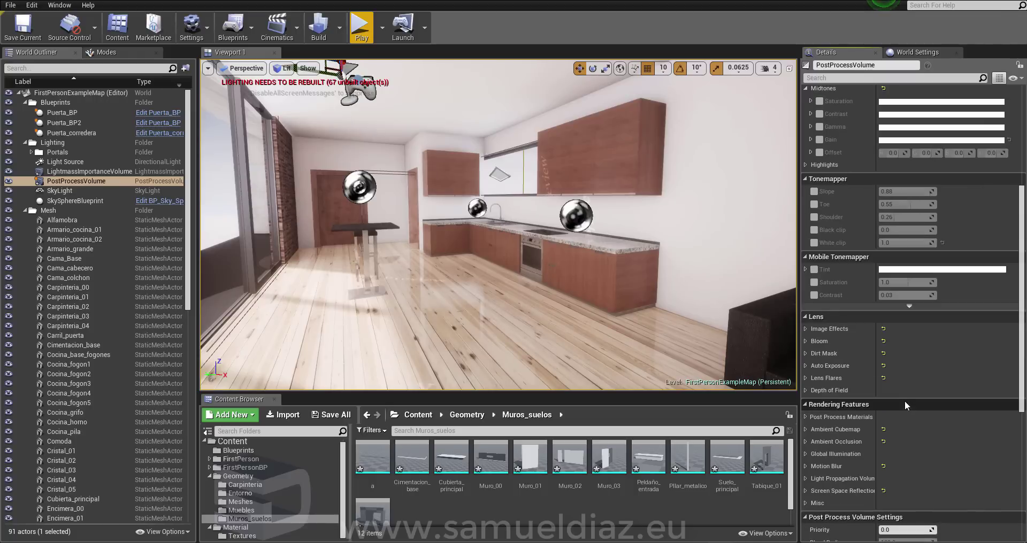
scroll(903, 397, up, 5)
scroll(903, 396, up, 5)
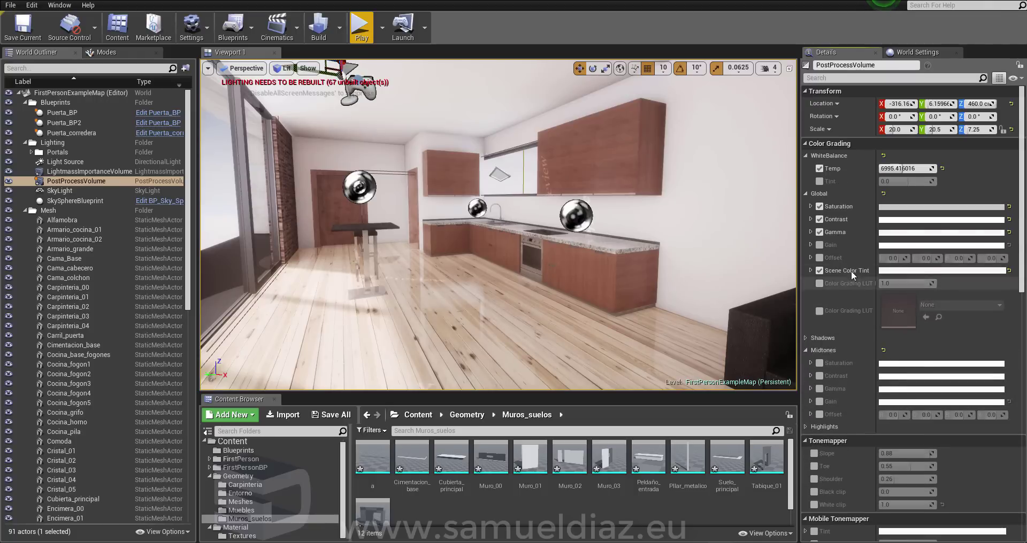
click(805, 193)
click(805, 217)
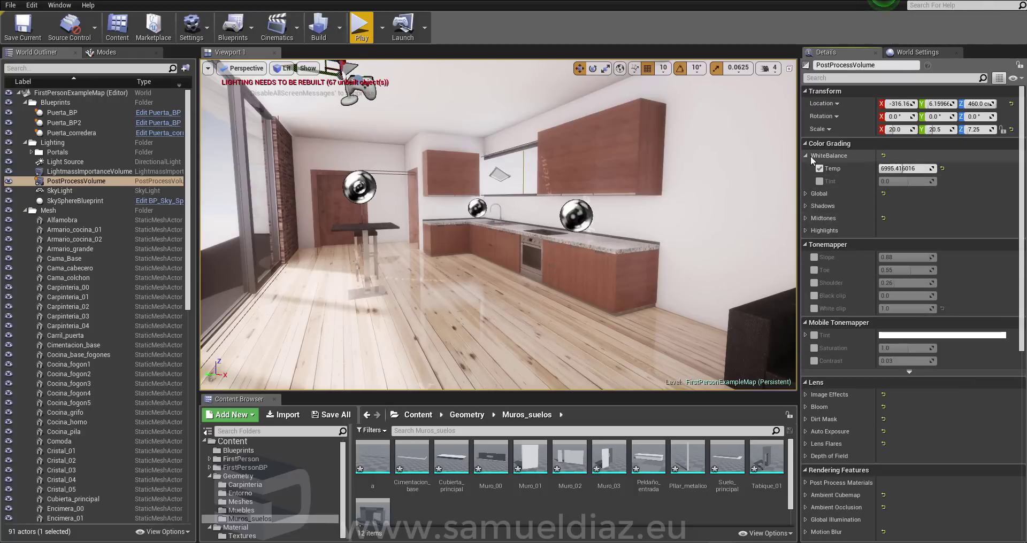
scroll(909, 240, down, 5)
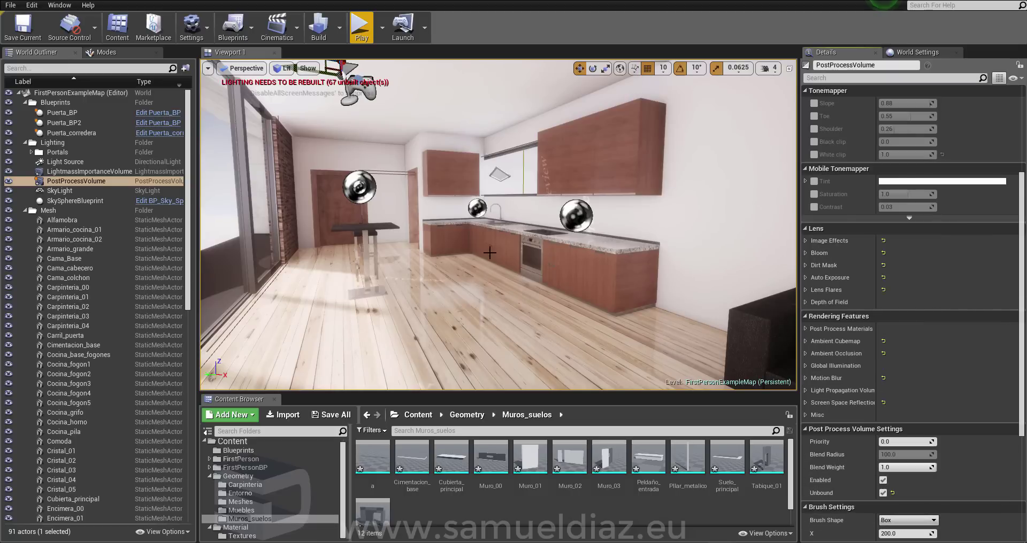
click(882, 480)
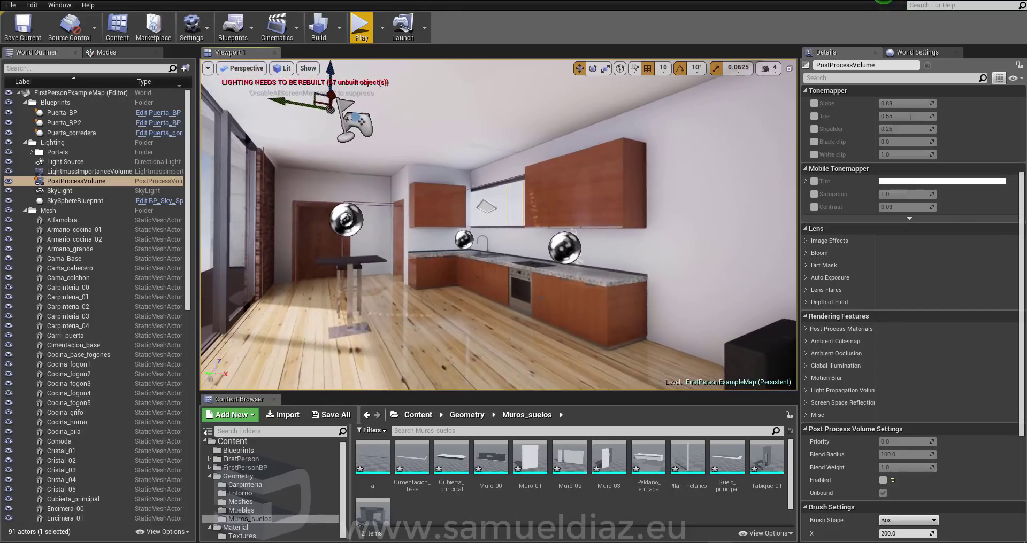
right_drag(770, 342, 770, 335)
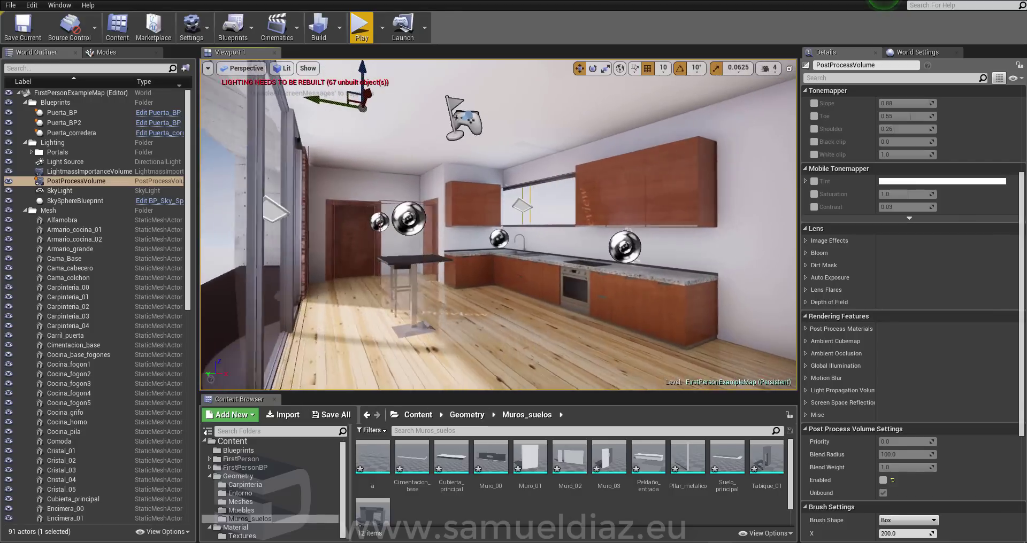
click(883, 480)
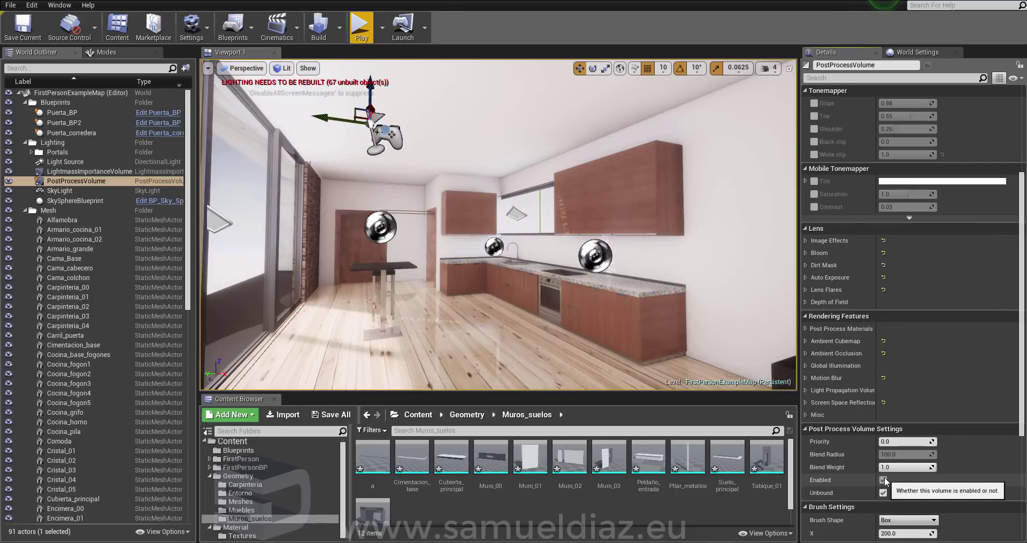
click(882, 480)
click(883, 480)
click(884, 478)
click(883, 478)
click(883, 479)
click(883, 480)
click(882, 480)
click(883, 479)
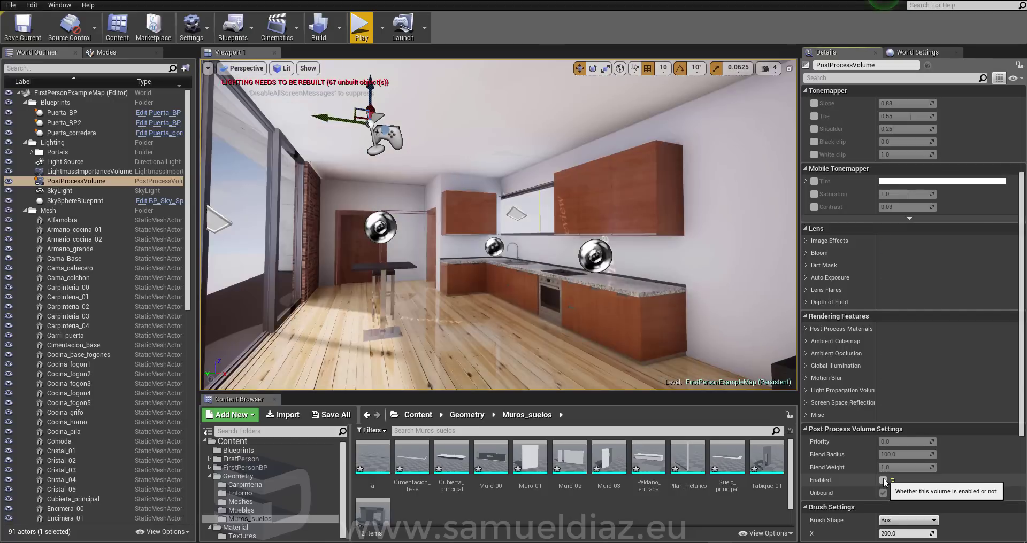
mouse_move(588, 268)
right_down()
mouse_move(628, 278)
mouse_move(599, 276)
right_up()
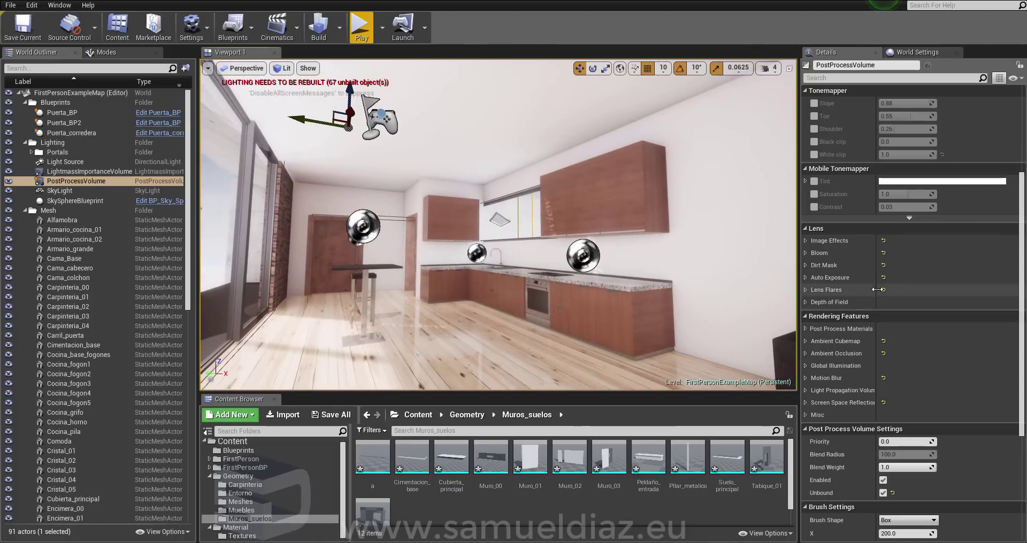
scroll(927, 284, up, 3)
scroll(927, 284, up, 5)
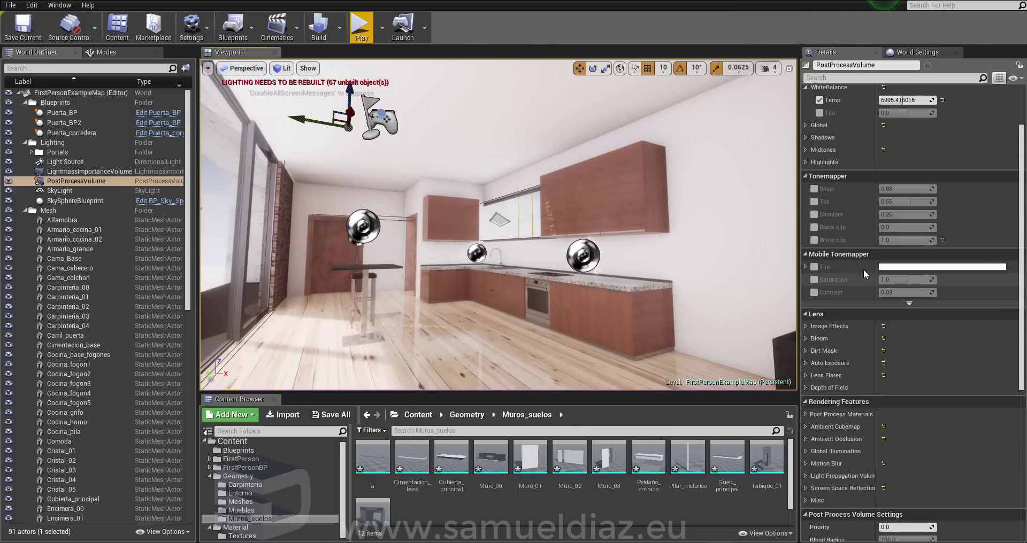
- Enable the Tonemapper Slope 0.88, Toe 0.55 and Shoulder 0.26 overrides
click(813, 252)
click(813, 267)
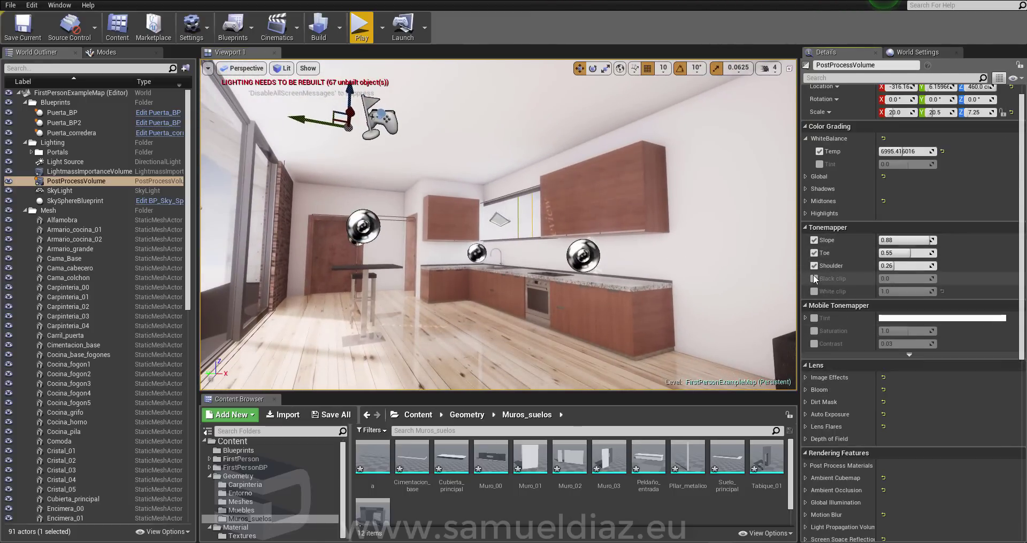
scroll(834, 203, up, 1)
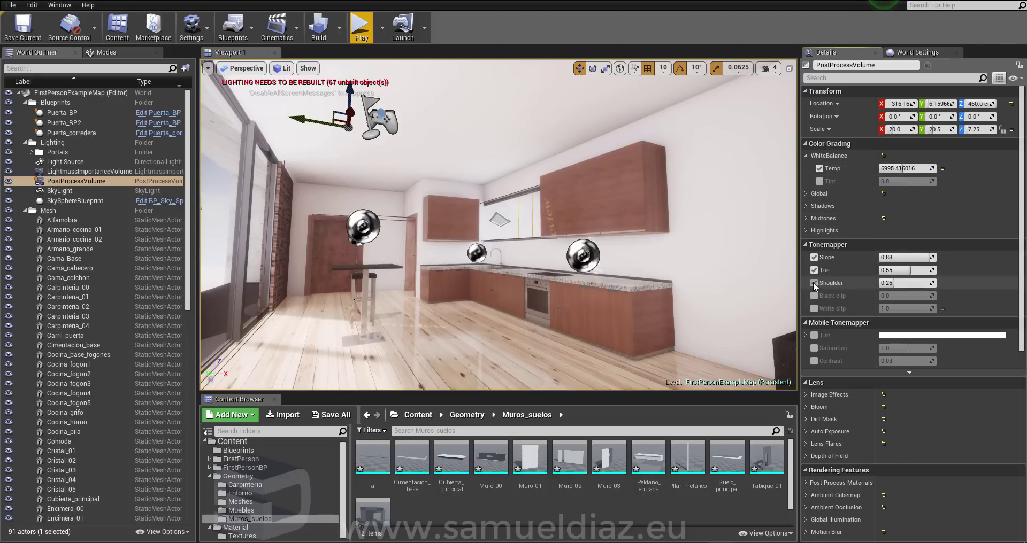
scroll(834, 398, down, 2)
- Set Bloom intensity to 8.0 and threshold to about 1.15, comparing the threshold on and off
click(806, 373)
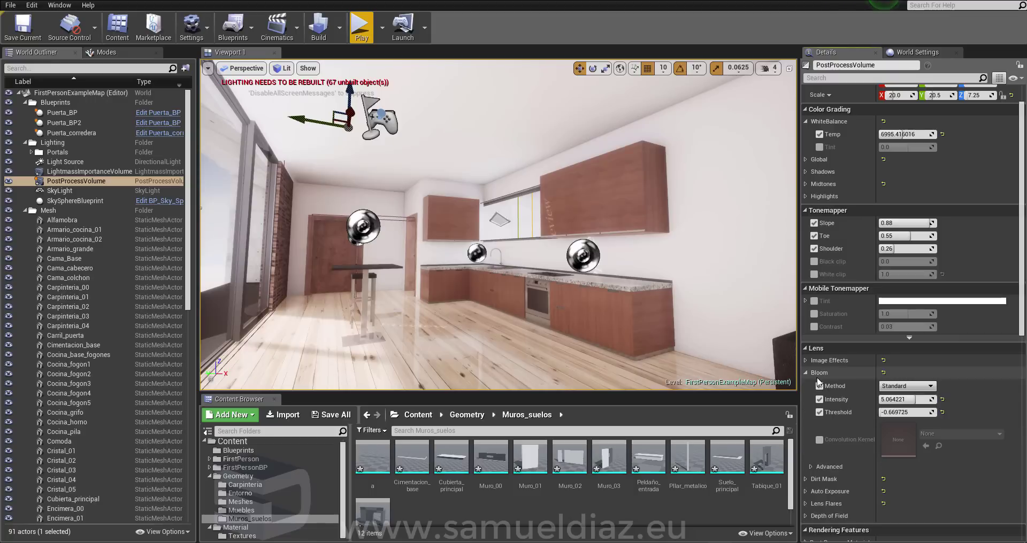
drag(910, 399, 898, 399)
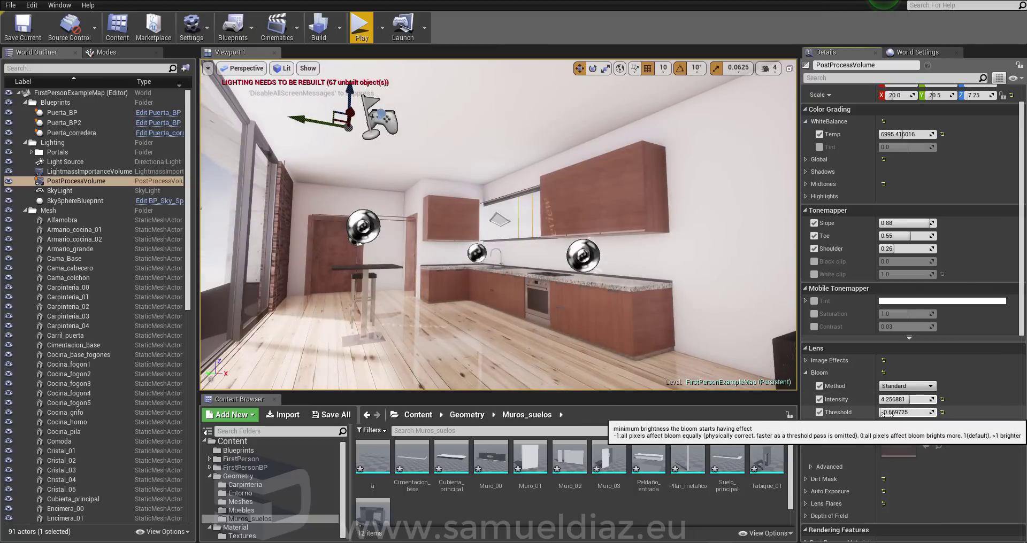
drag(918, 412, 883, 412)
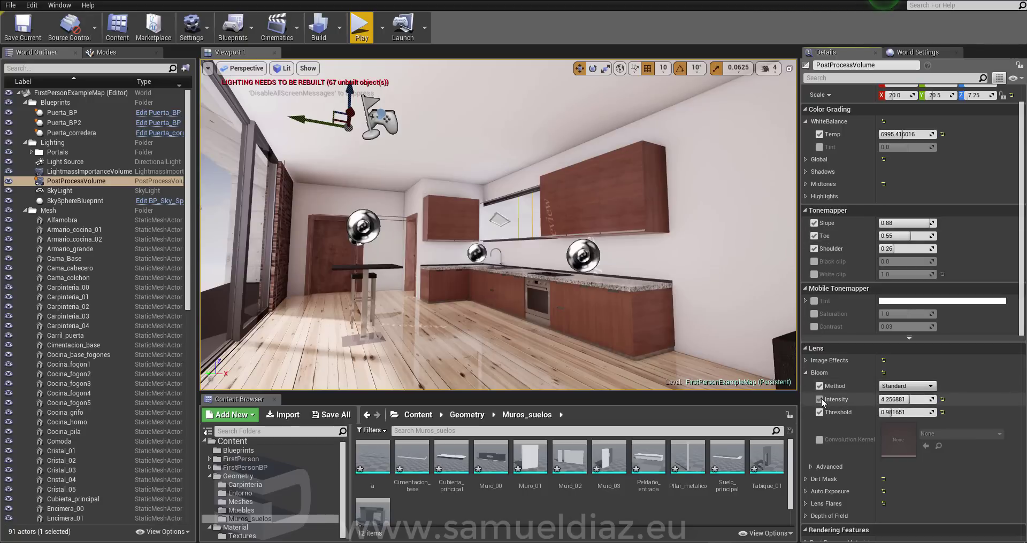
drag(904, 399, 936, 399)
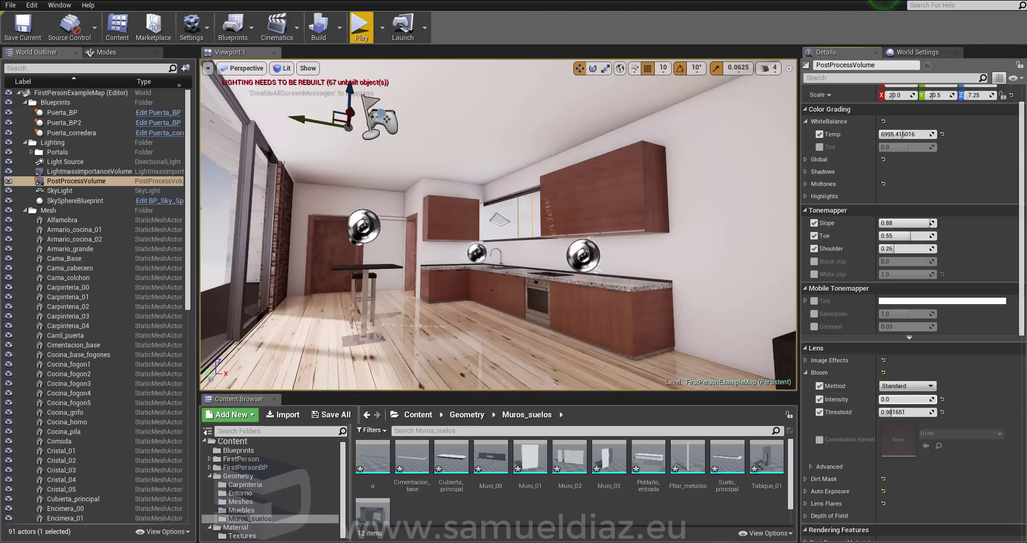
drag(890, 412, 894, 412)
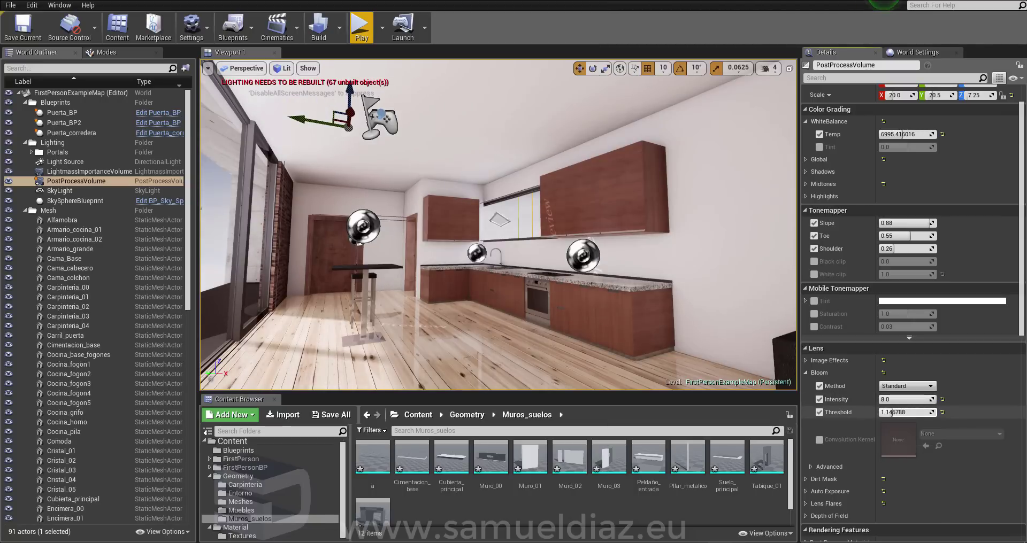
click(819, 413)
click(819, 413)
drag(690, 362, 668, 342)
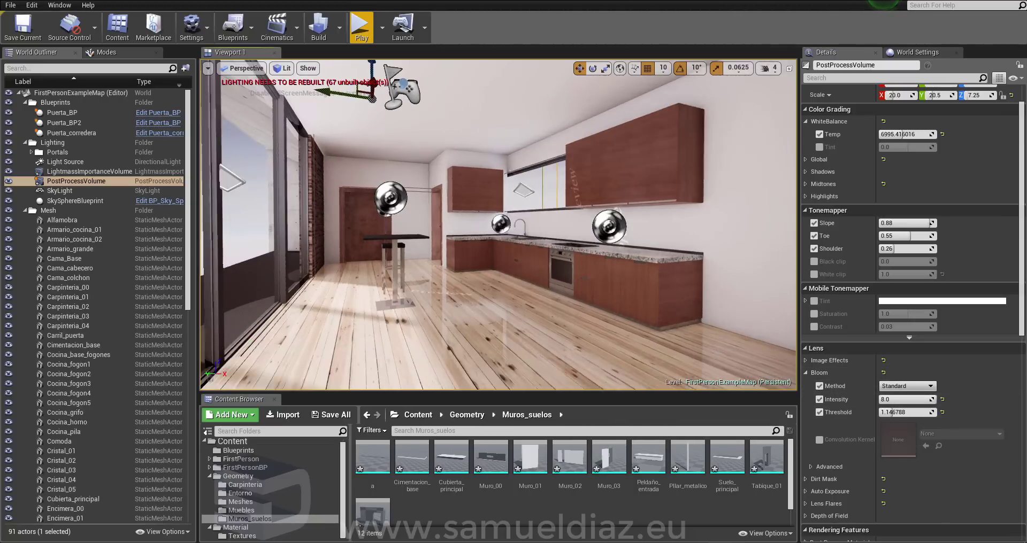
click(806, 373)
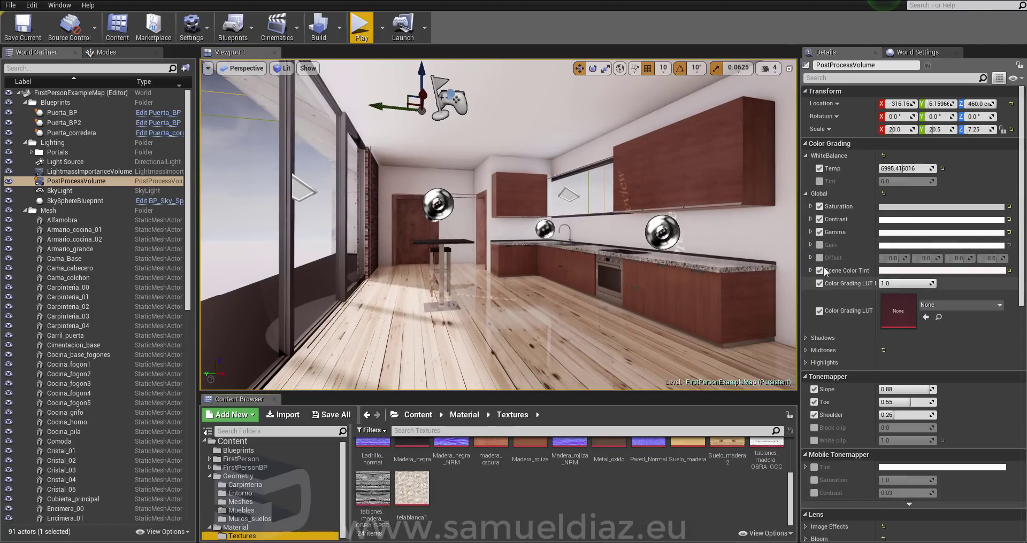
- Enable the Color Grading LUT override and import RGBTable16x1.png into /Game/Material/Textures
click(819, 310)
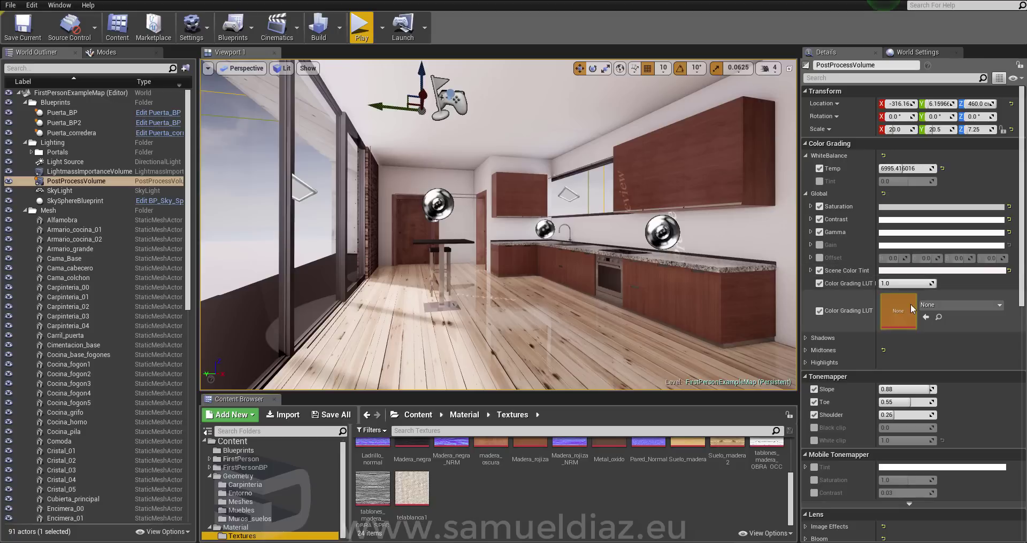
right_click(516, 488)
click(611, 236)
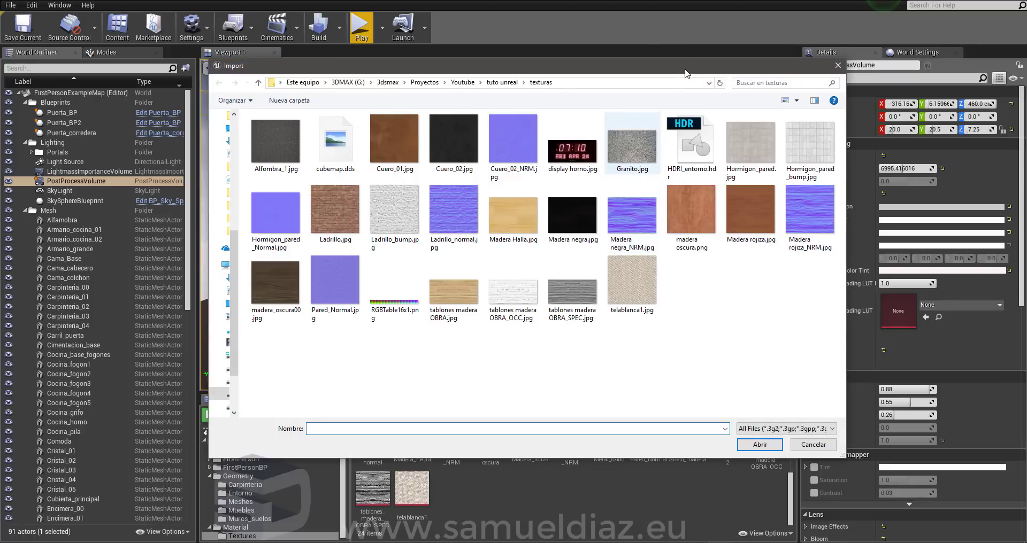
click(396, 305)
double_click(396, 305)
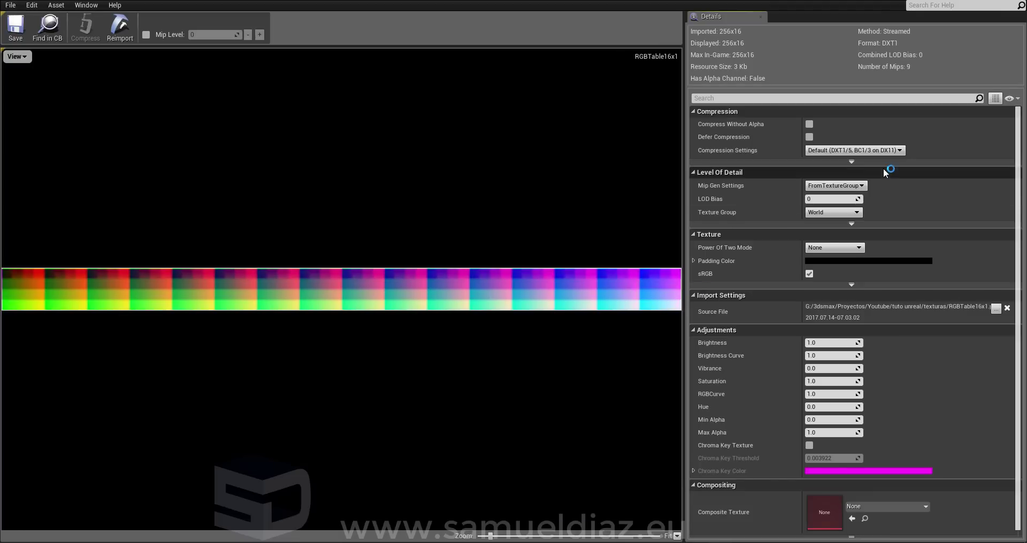
- Set RGBTable16x1's Texture Group to ColorLookupTable, leaving compression at its default
click(854, 150)
click(858, 155)
click(839, 214)
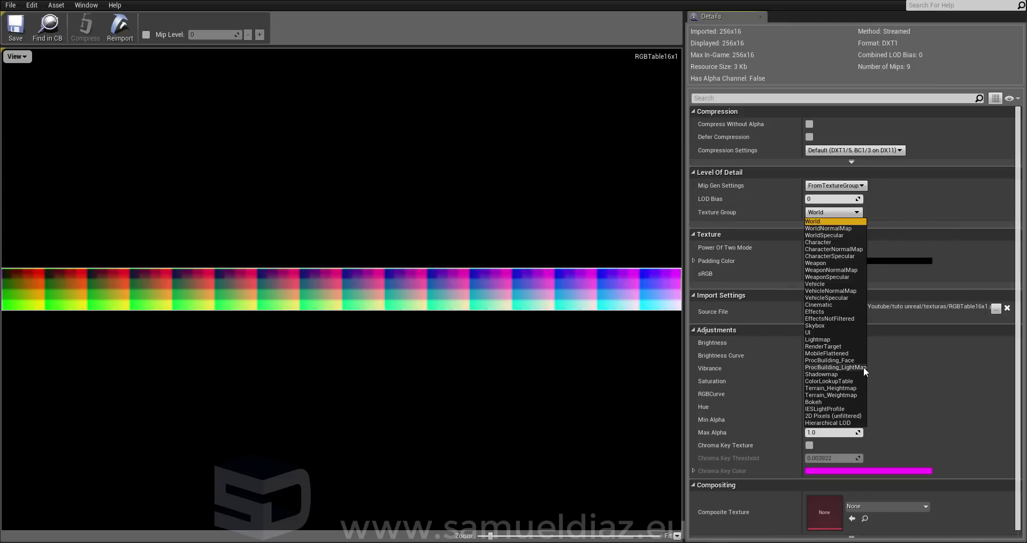
click(854, 381)
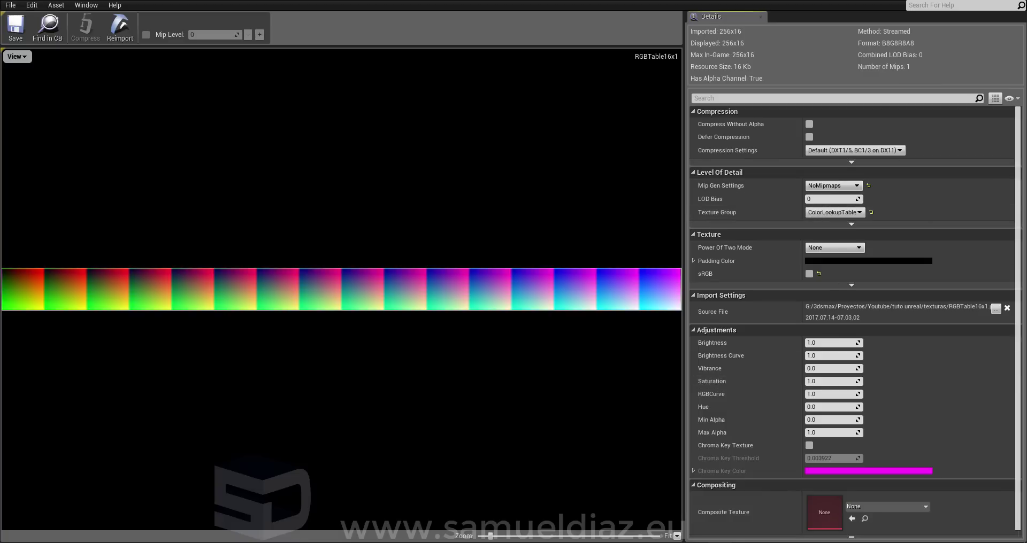
- Assign RGBTable16x1 as the Color Grading LUT and keep LUT intensity at 1.0
click(119, 2)
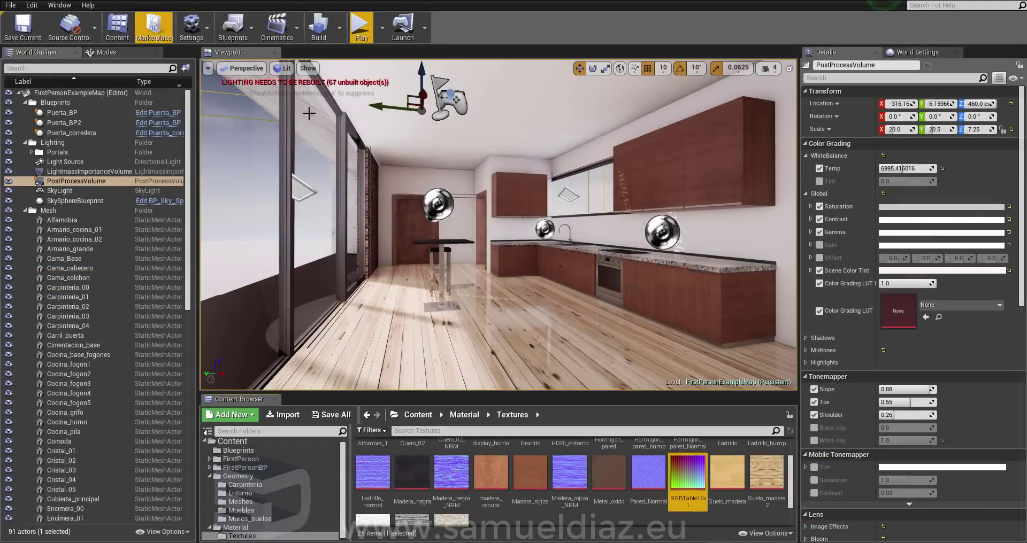
click(947, 306)
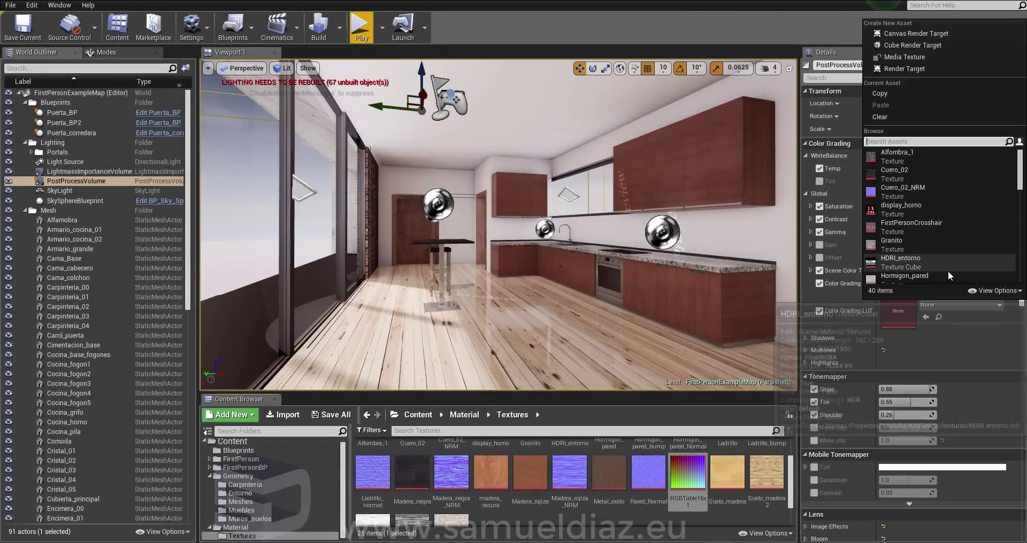
text(RGB)
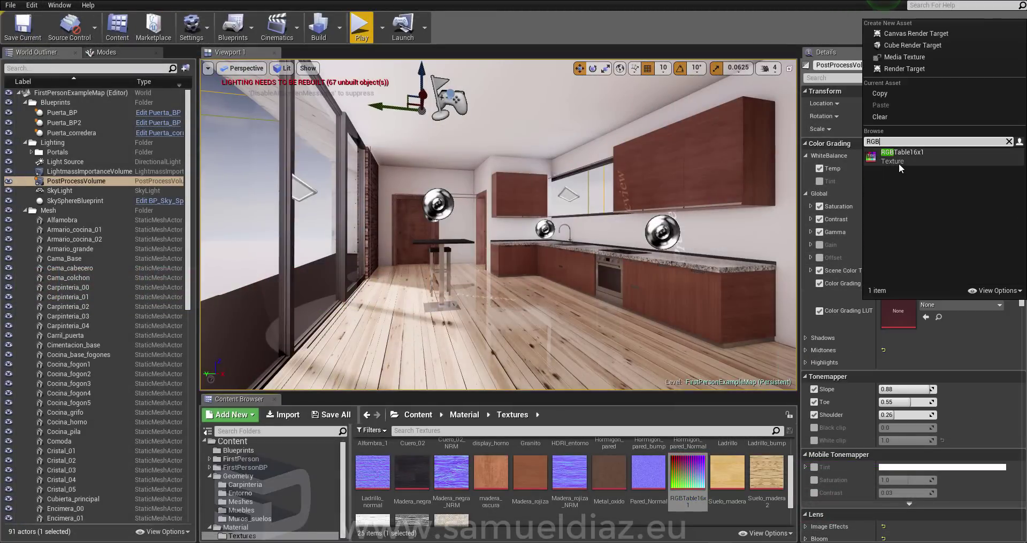
click(899, 159)
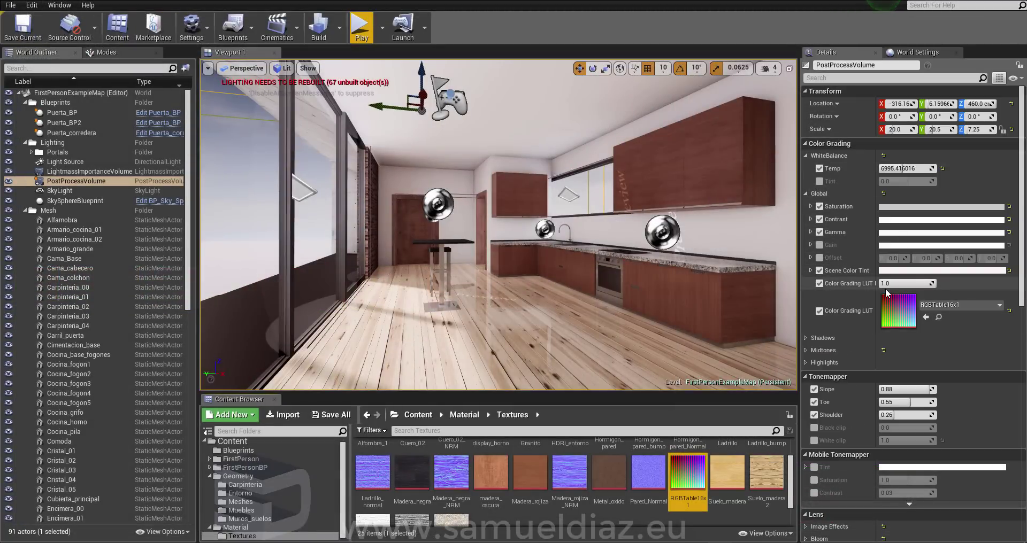
mouse_move(909, 283)
mouse_down()
mouse_move(892, 284)
mouse_move(933, 284)
mouse_up()
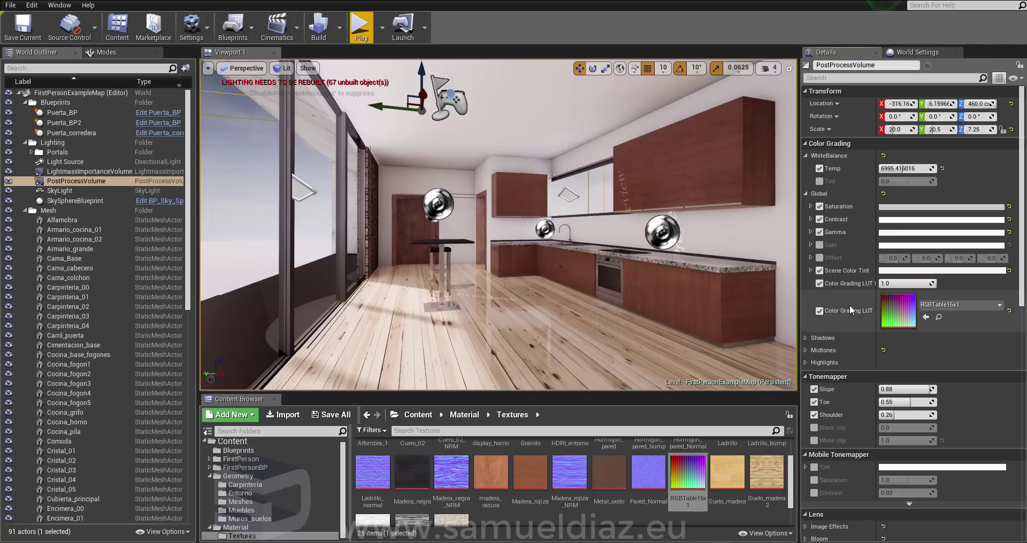
click(819, 271)
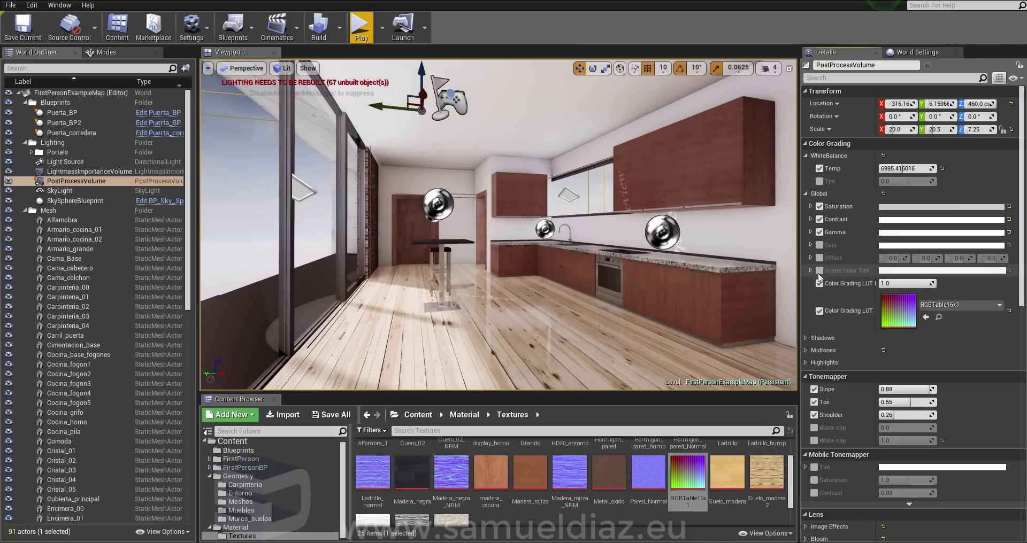
click(820, 271)
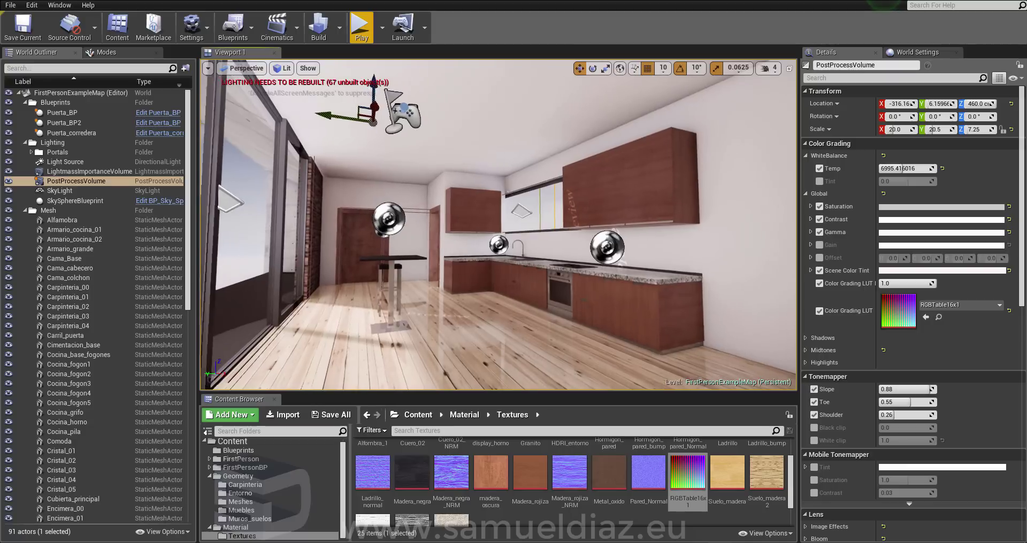
- Toggle the Color Grading LUT off and on to compare, leaving it enabled
right_drag(754, 247, 748, 246)
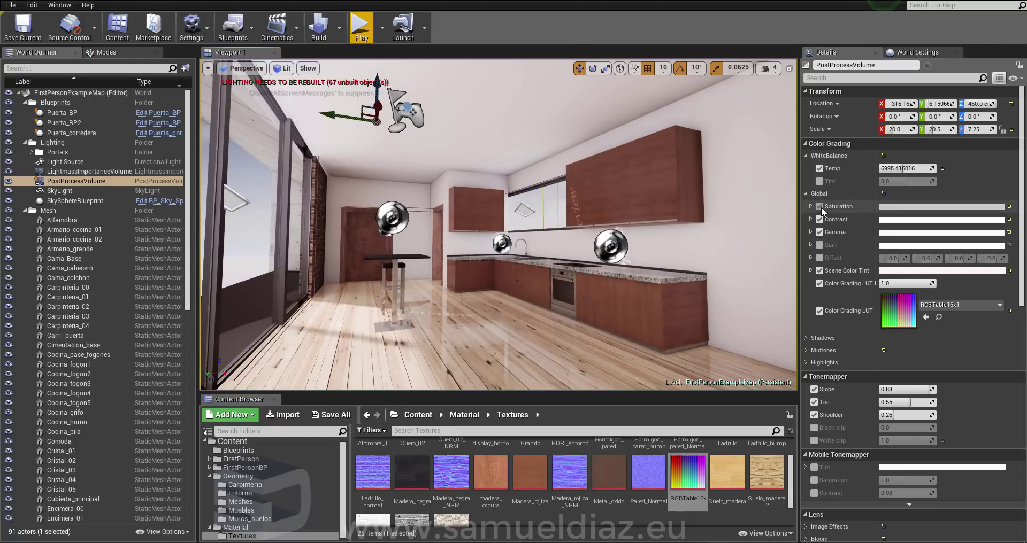
click(819, 313)
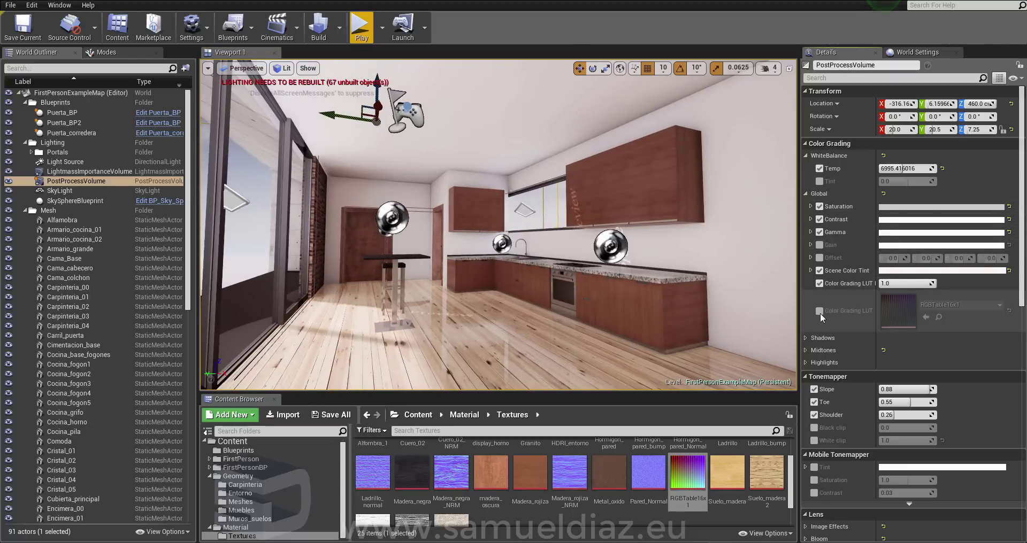
click(820, 312)
click(820, 312)
click(820, 313)
click(819, 313)
click(820, 313)
click(820, 313)
click(820, 313)
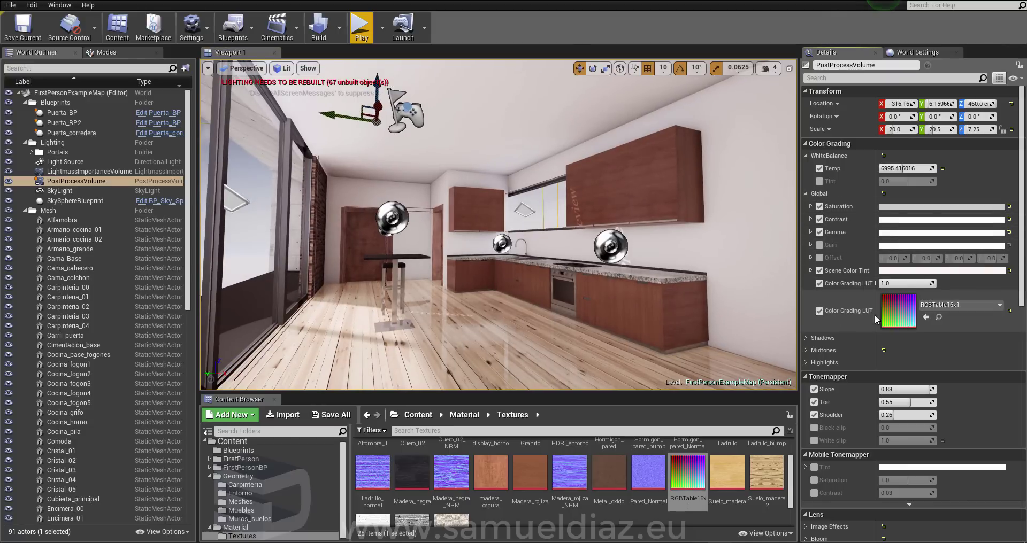
click(944, 306)
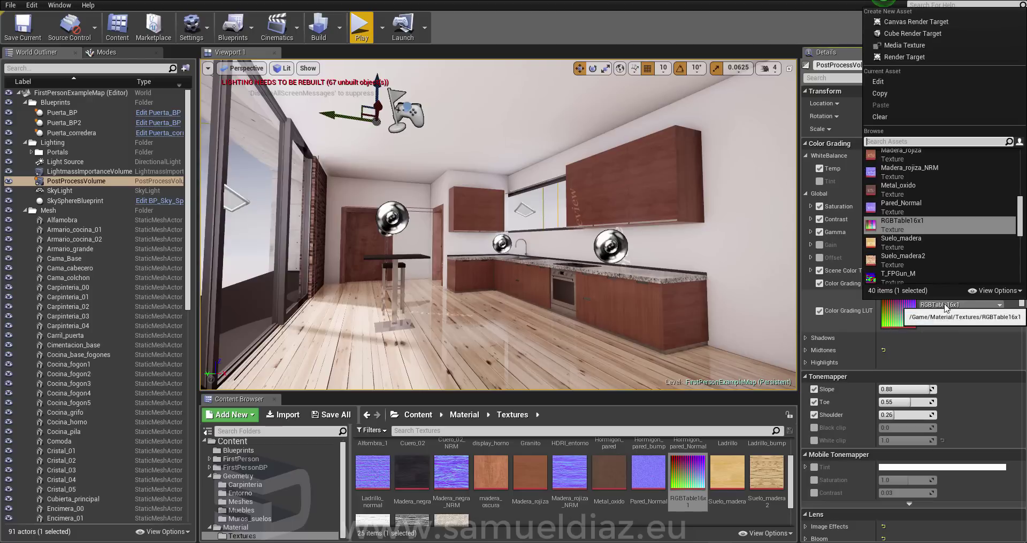
click(428, 202)
- Fly the viewport through the glass partition and around the kitchen to preview the grading
drag(428, 202, 427, 225)
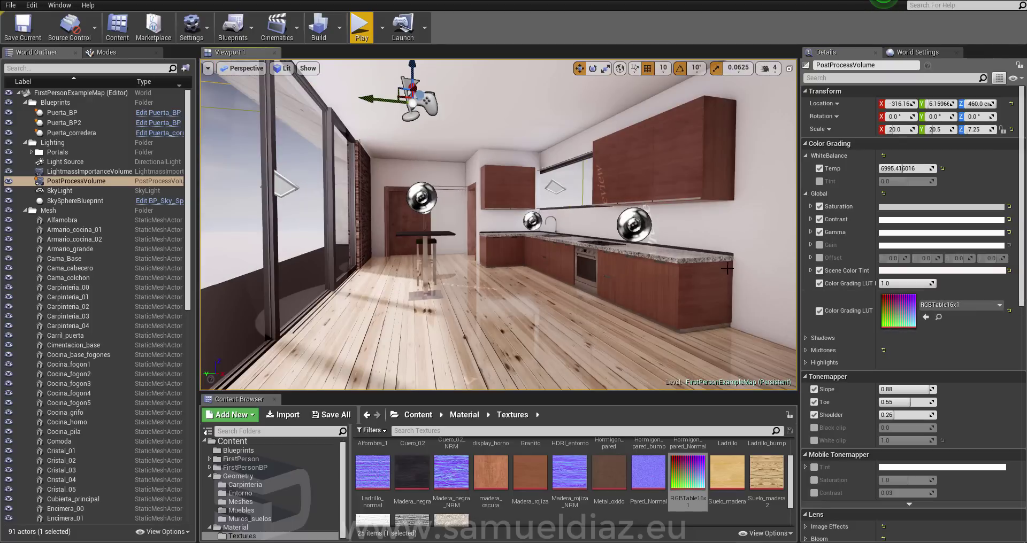
drag(726, 268, 726, 331)
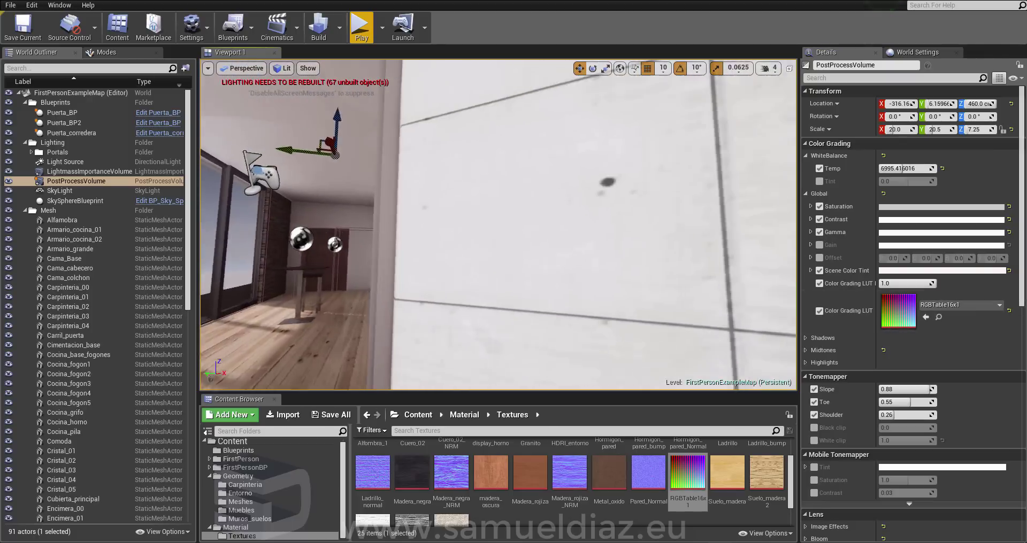
drag(319, 238, 320, 225)
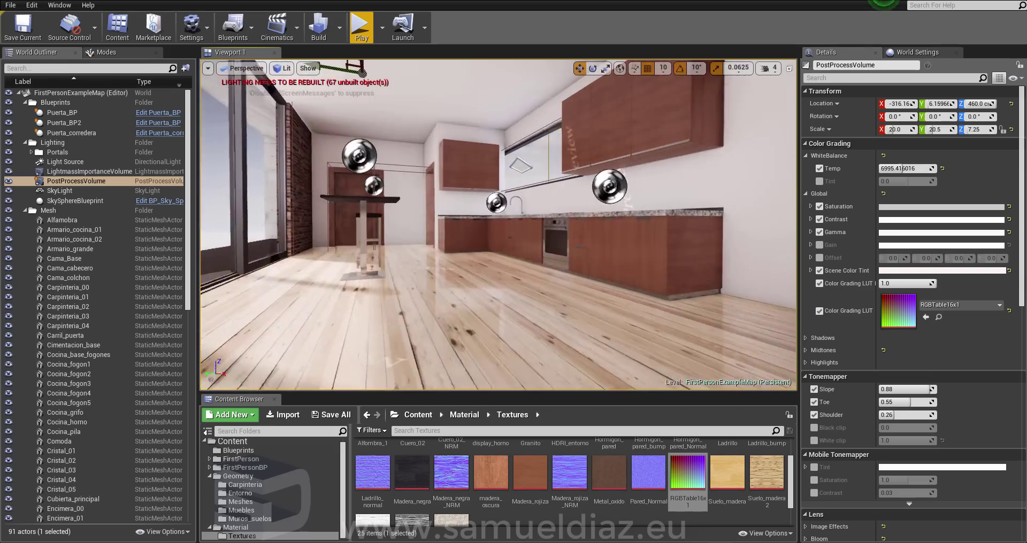
mouse_move(498, 224)
right_down()
mouse_move(498, 203)
mouse_move(471, 225)
mouse_move(497, 224)
right_up()
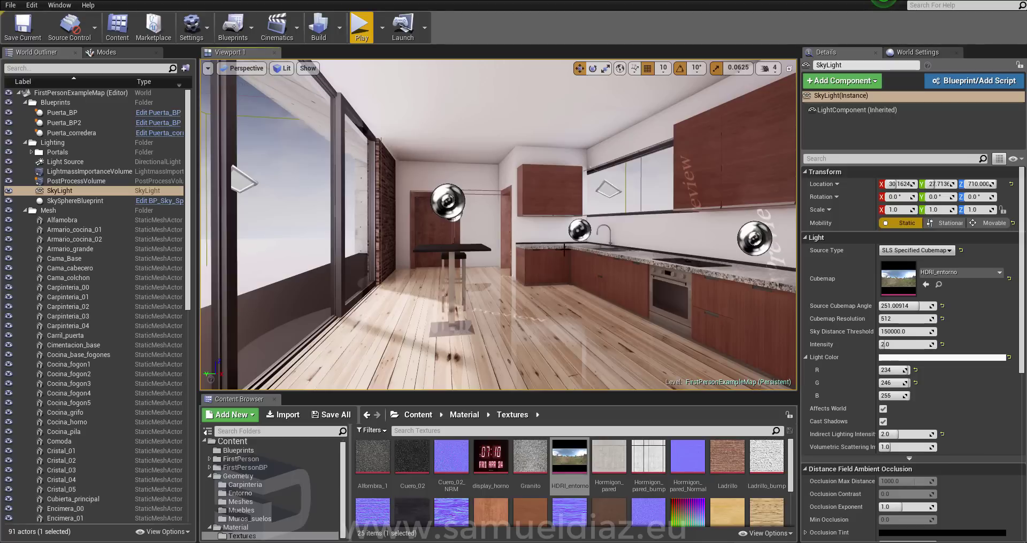
mouse_move(564, 249)
right_down()
mouse_move(508, 235)
mouse_move(472, 209)
right_up()
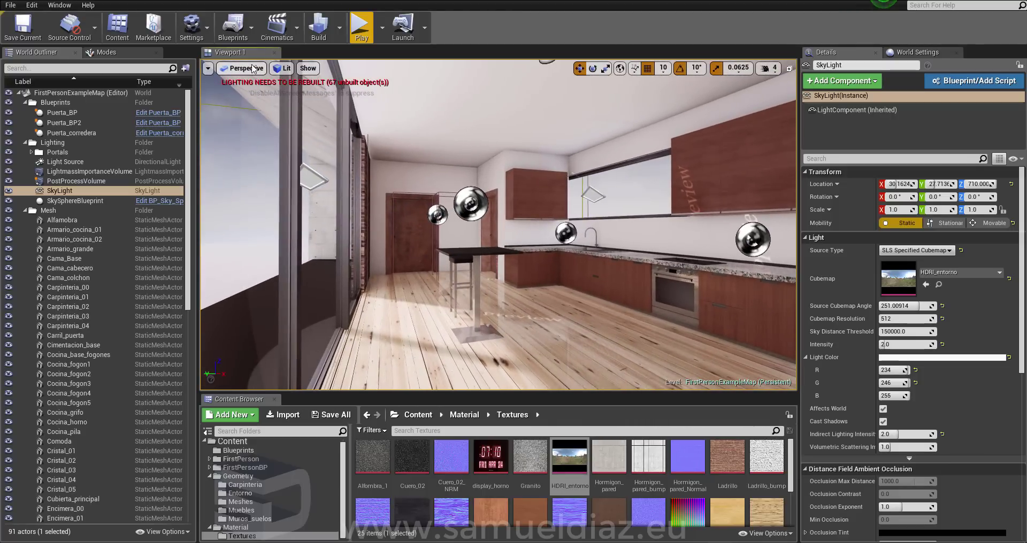
- Switch the viewport to Reflections view and delete all nine sphere reflection captures
click(282, 70)
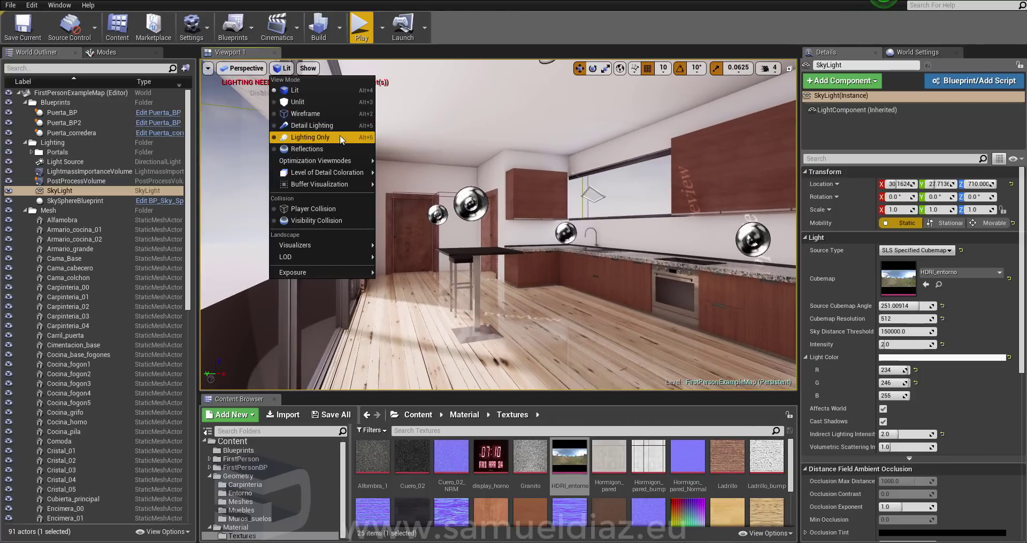
click(341, 149)
click(473, 214)
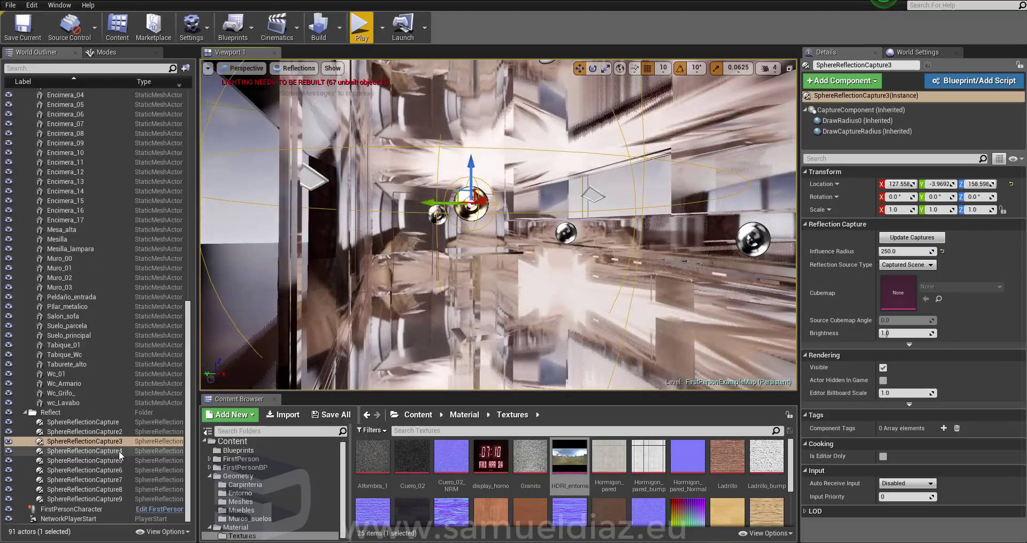
click(81, 426)
shift+click(72, 496)
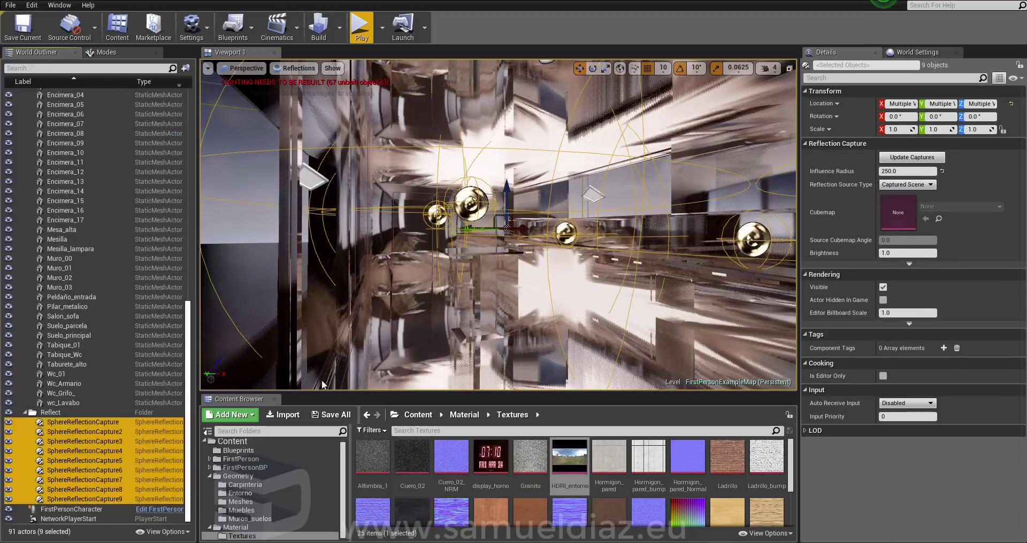
key(Delete)
scroll(497, 225, down, 10)
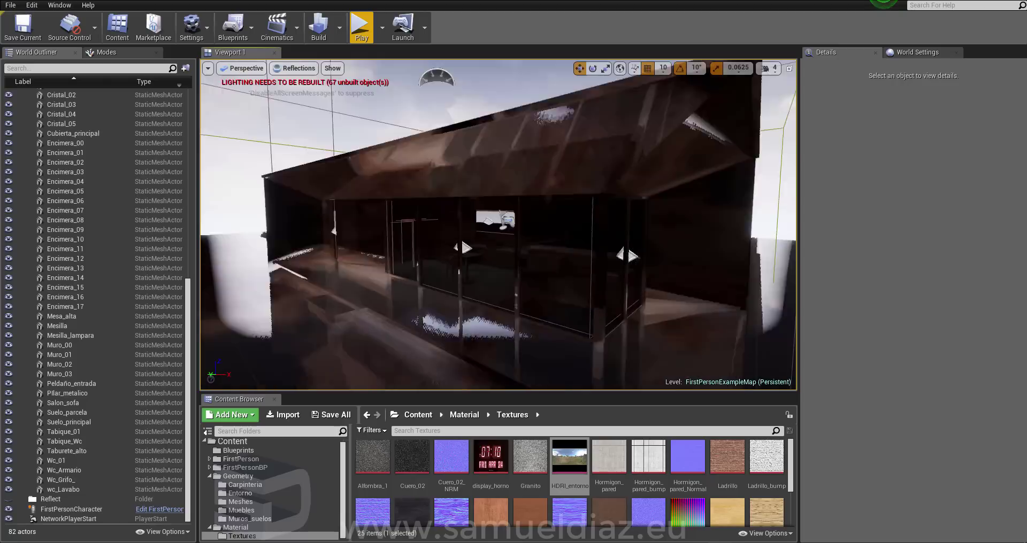
- Clear the FOG search in Modes and list the Visual Effects actors
click(107, 52)
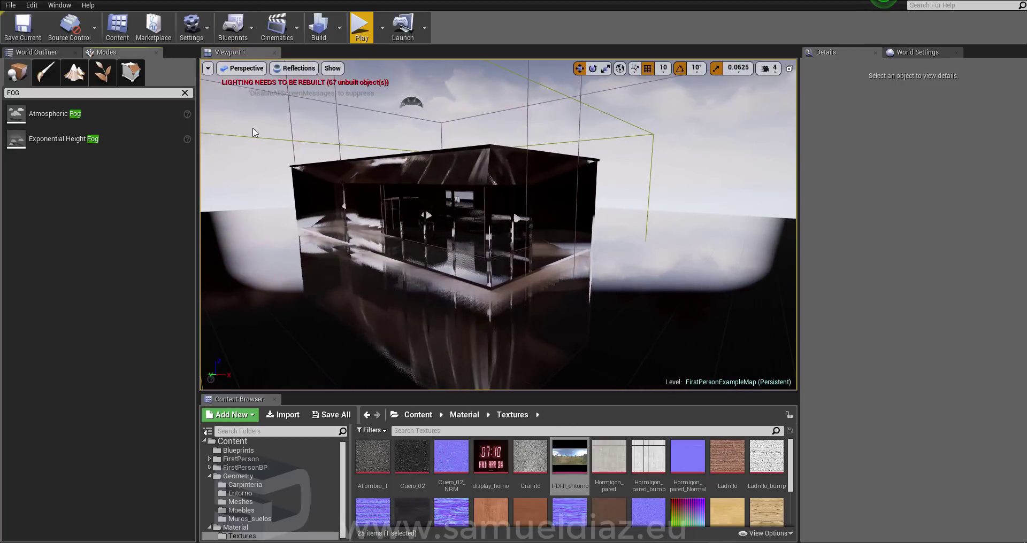
scroll(498, 224, down, 2)
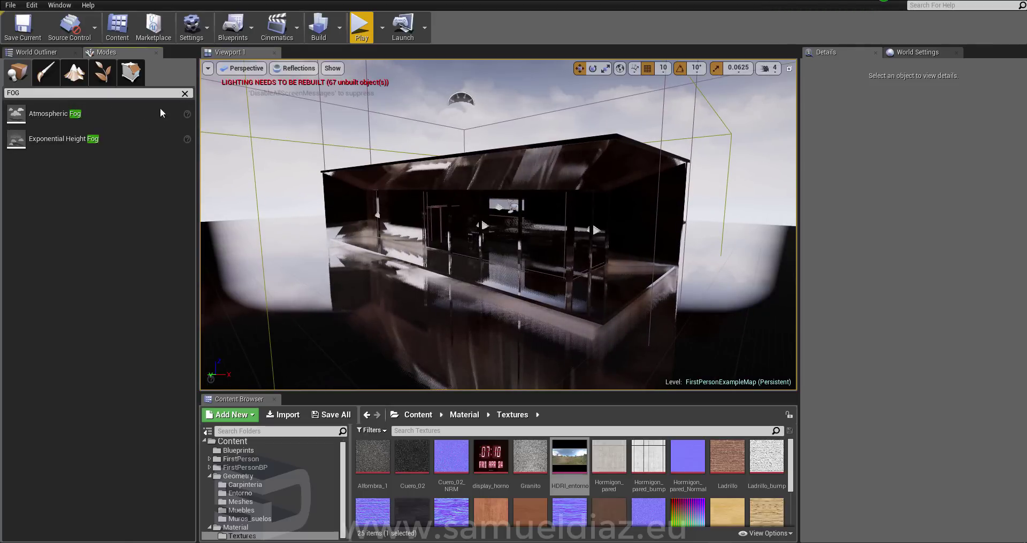
click(184, 93)
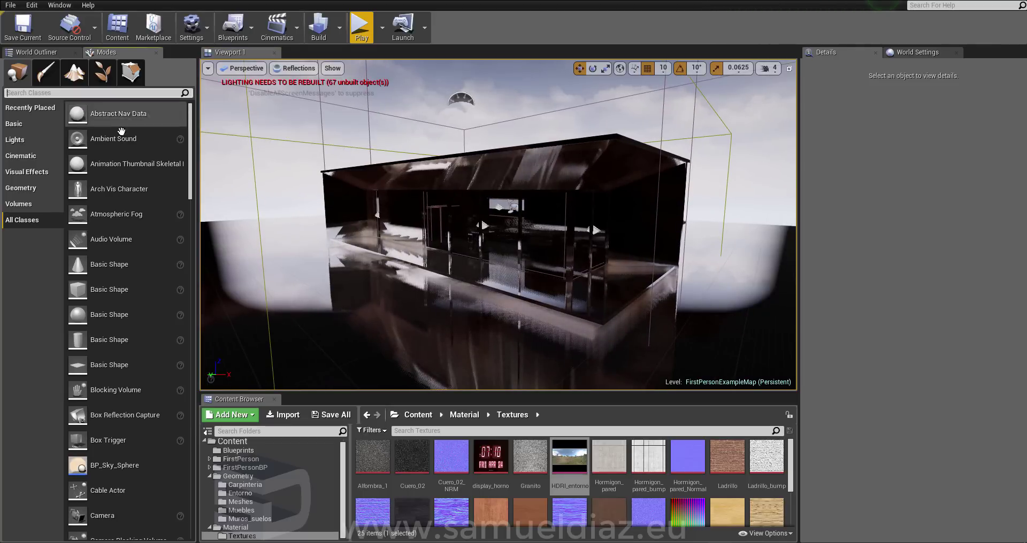
click(28, 134)
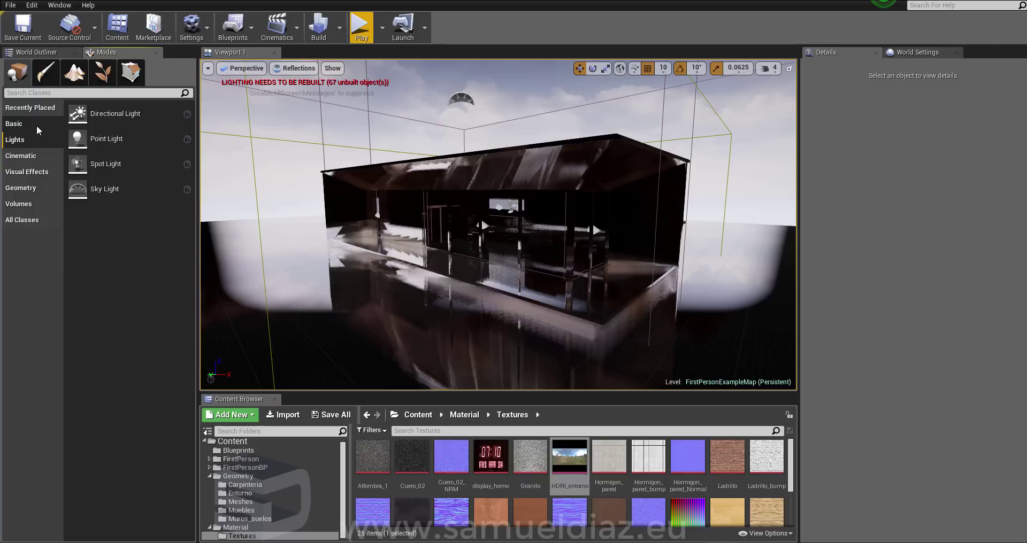
click(36, 125)
click(43, 179)
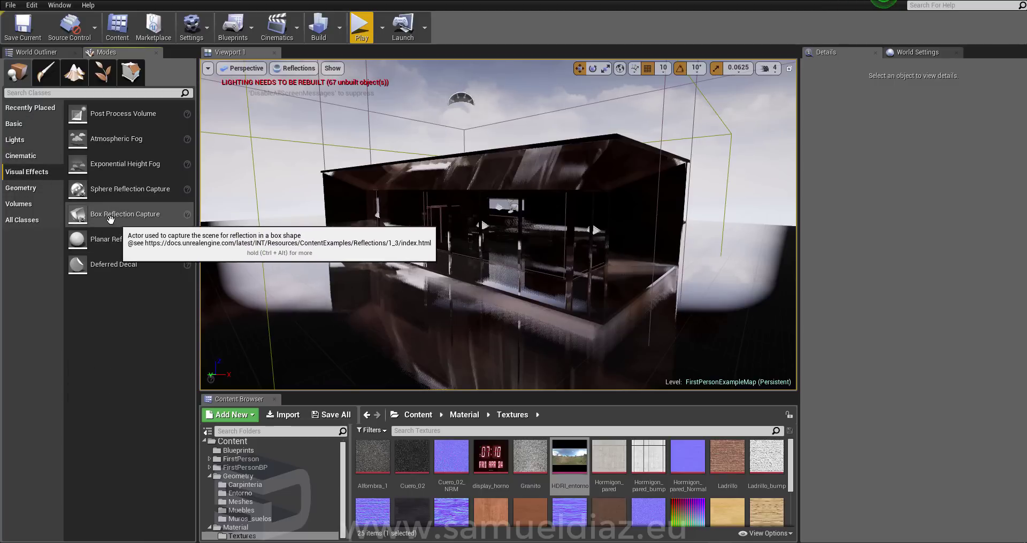
- Place a Box Reflection Capture, raise it, and scale it to 1500 × 600 × 400 with scale snap 1
drag(117, 215, 417, 293)
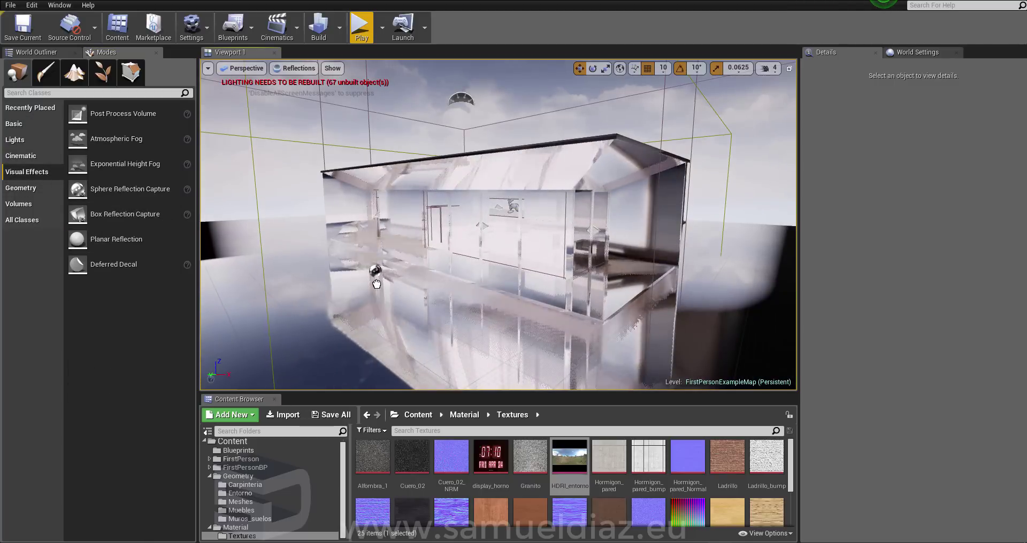
key(f)
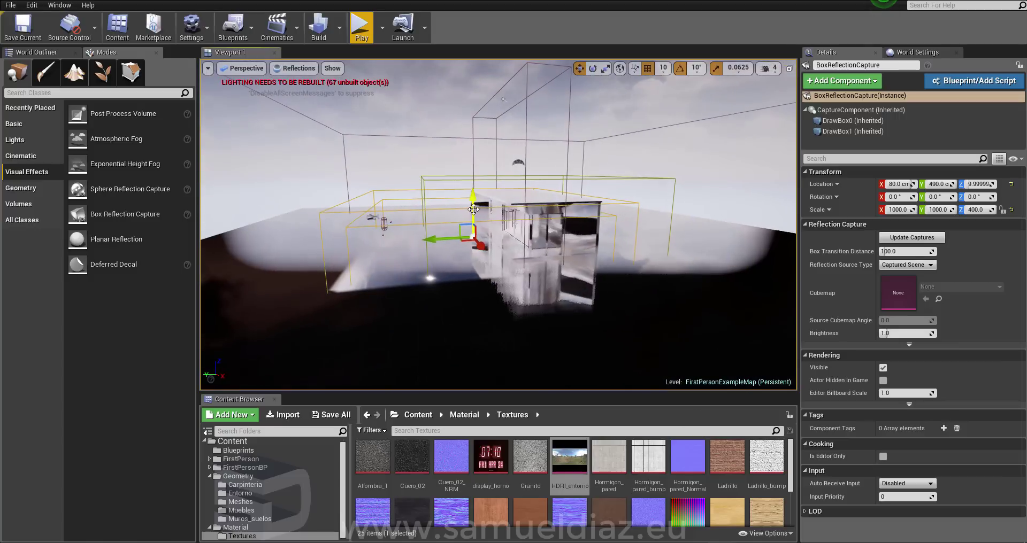
drag(473, 213, 473, 166)
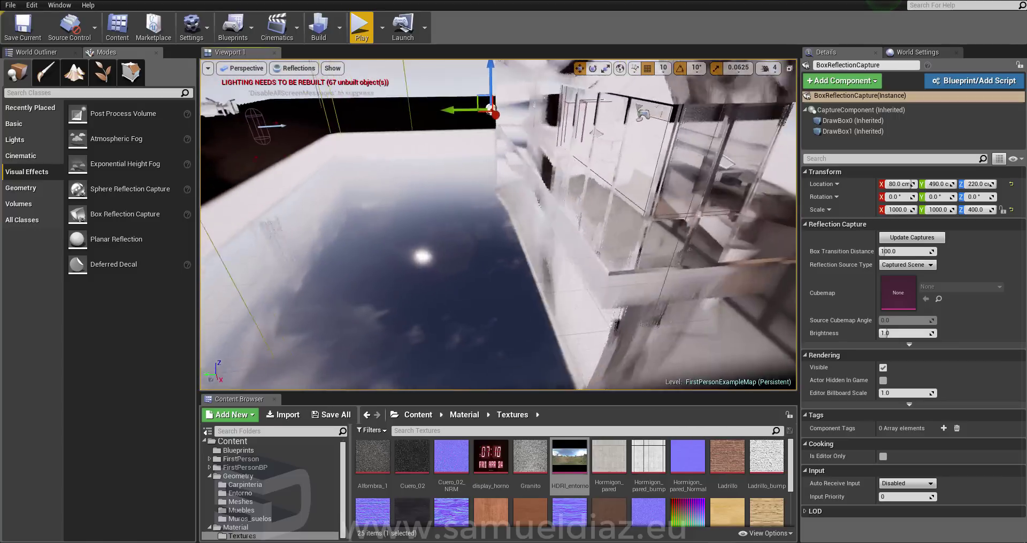
right_drag(394, 187, 394, 188)
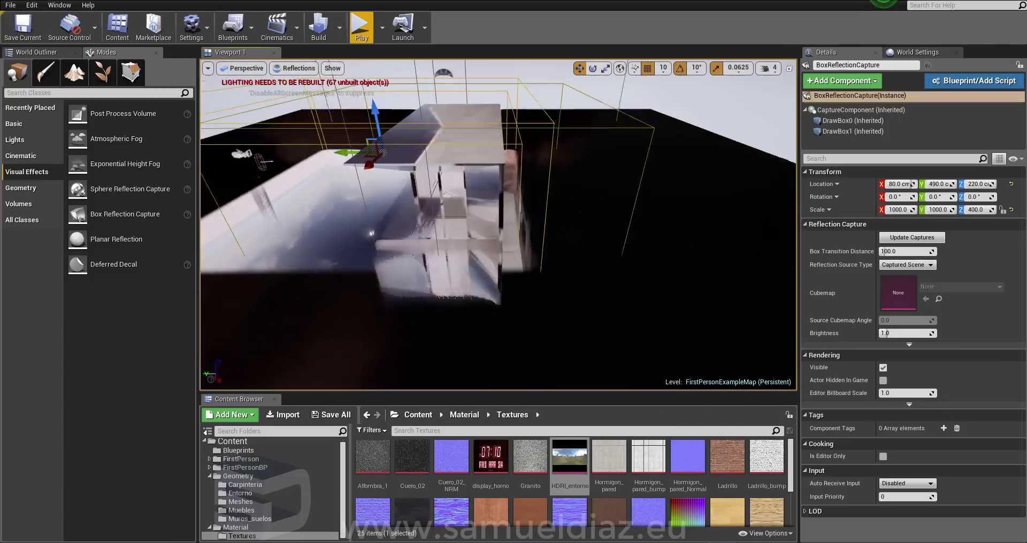
key(f)
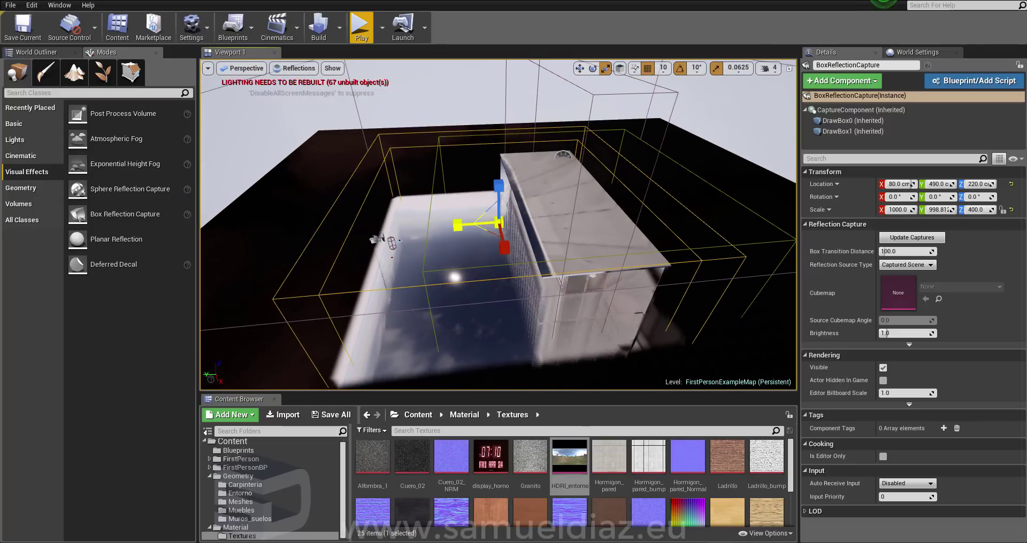
drag(457, 224, 470, 226)
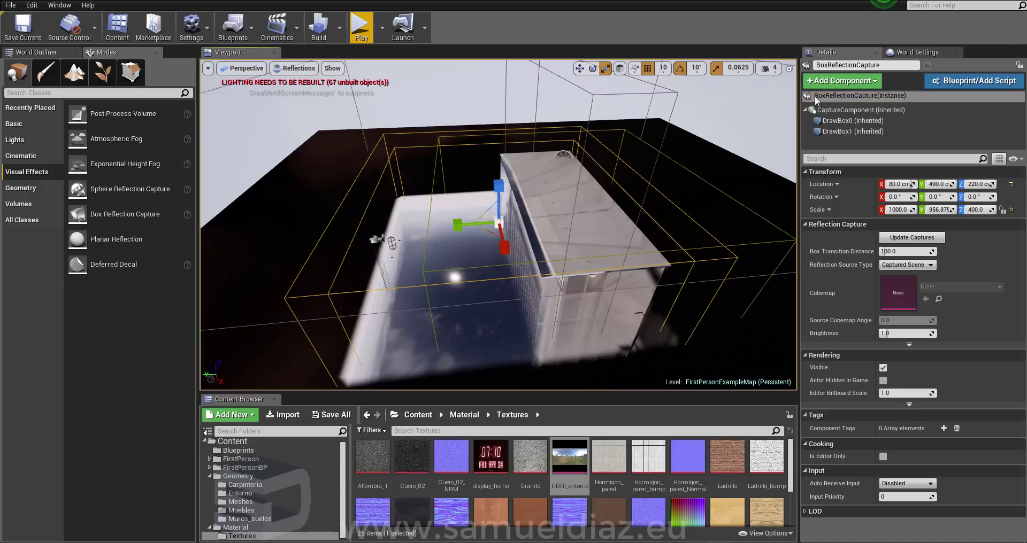
click(738, 69)
click(734, 102)
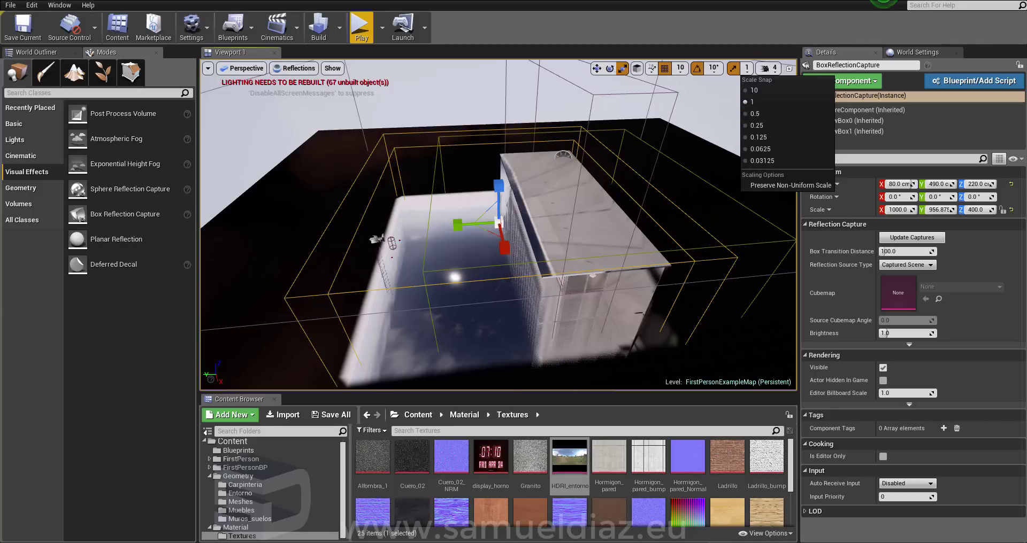
mouse_move(469, 235)
mouse_down()
mouse_move(484, 236)
mouse_move(433, 111)
mouse_up()
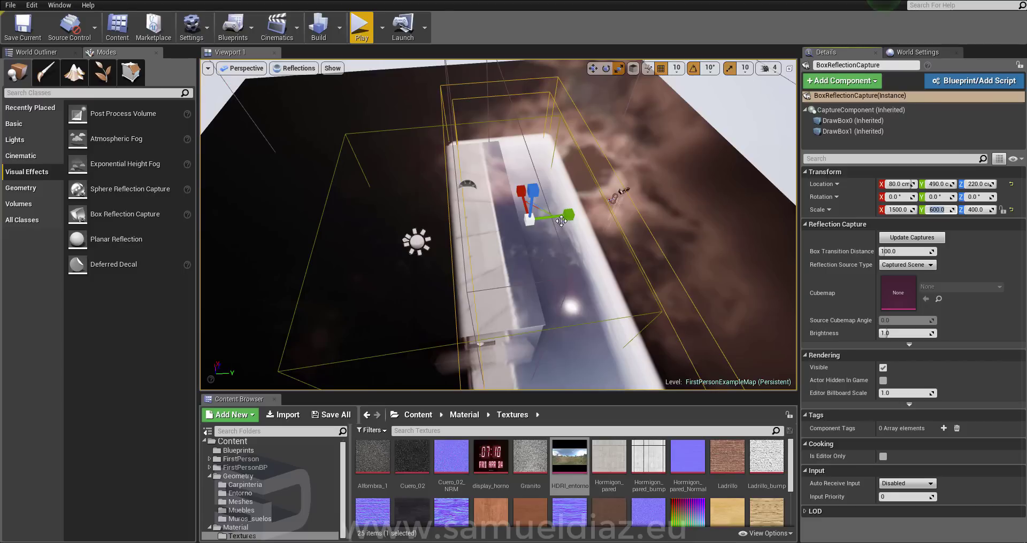
- Reselect the BoxReflectionCapture and move it along Y to 30 over the apartment
click(557, 220)
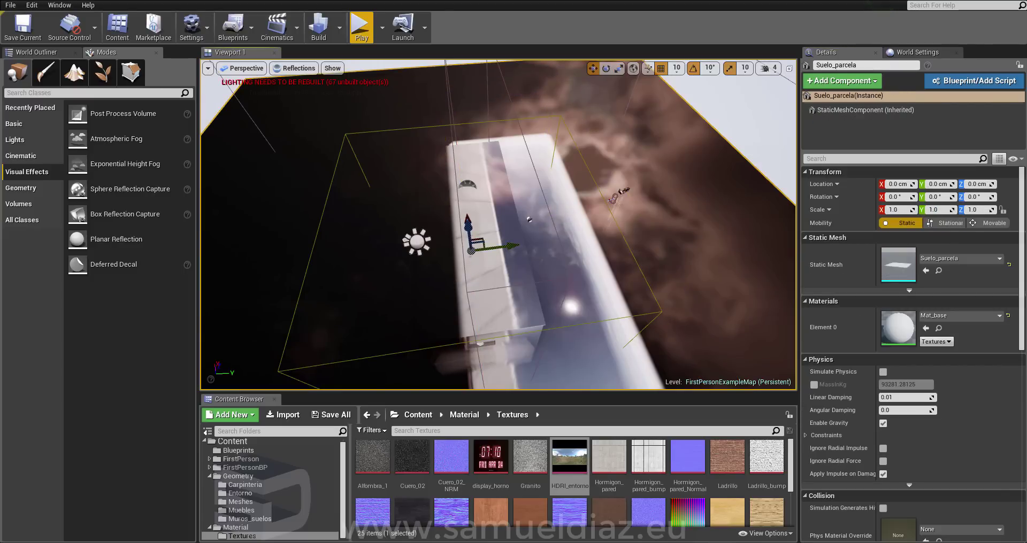
click(36, 52)
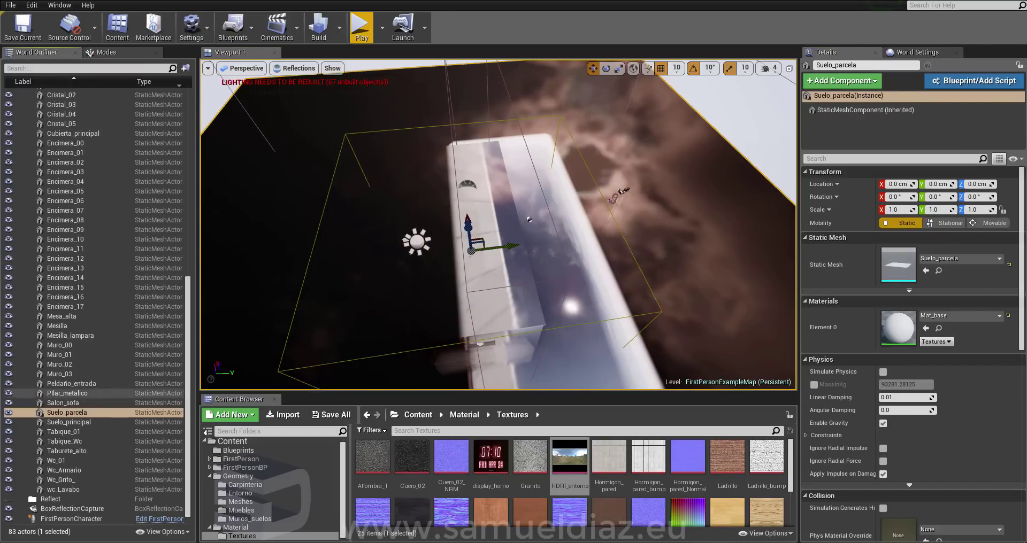
click(369, 186)
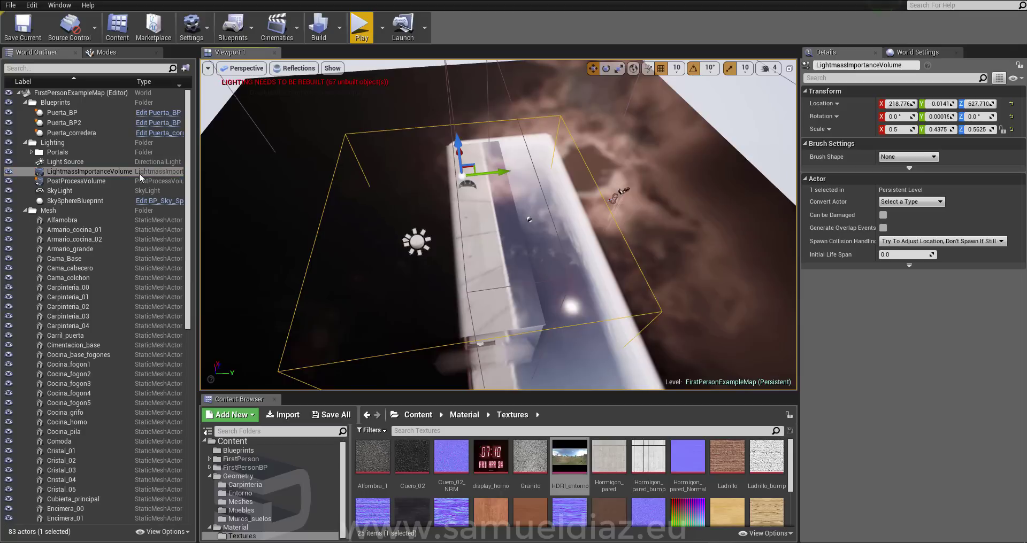
scroll(112, 212, down, 10)
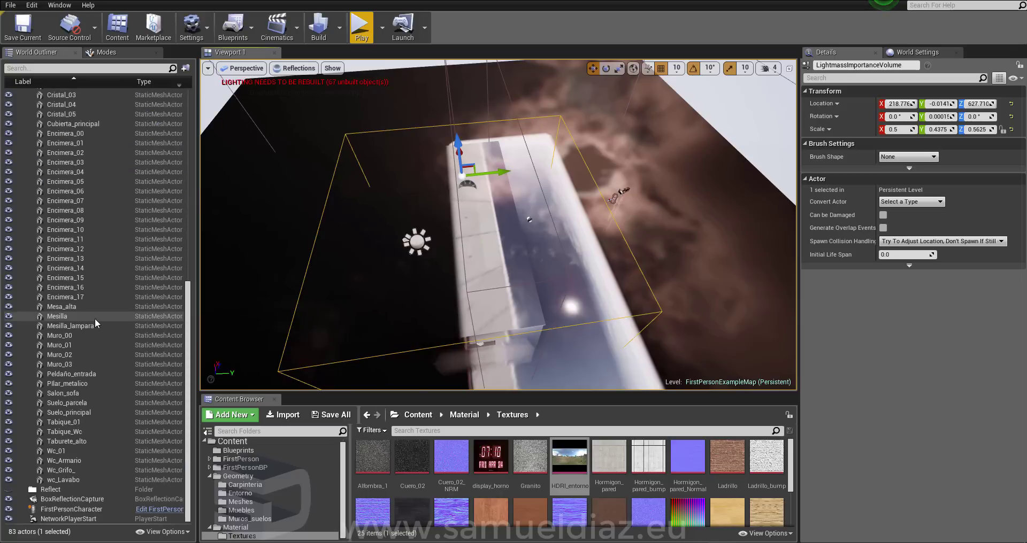
click(72, 499)
drag(567, 217, 508, 284)
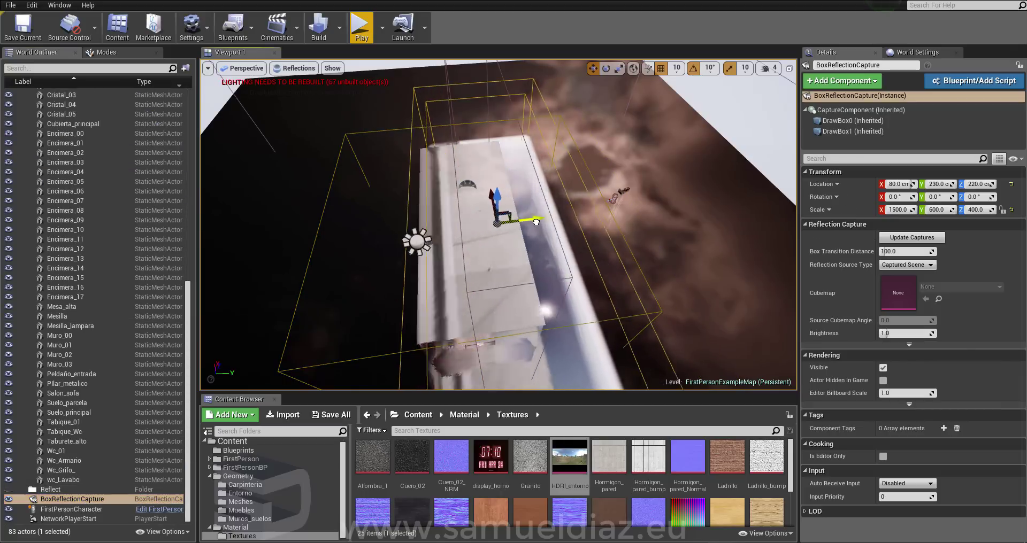
key(f)
alt+drag(498, 224, 497, 160)
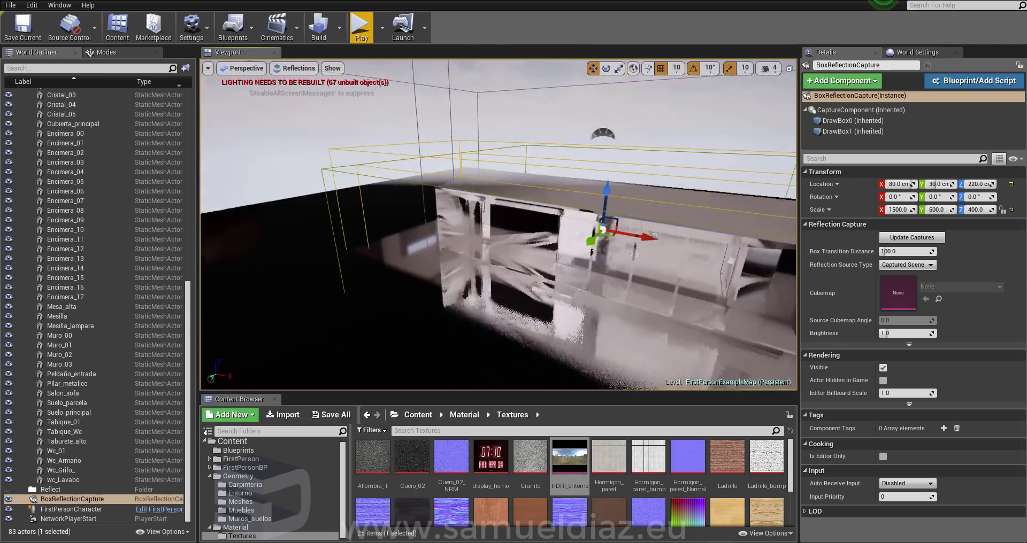
alt+drag(497, 224, 460, 160)
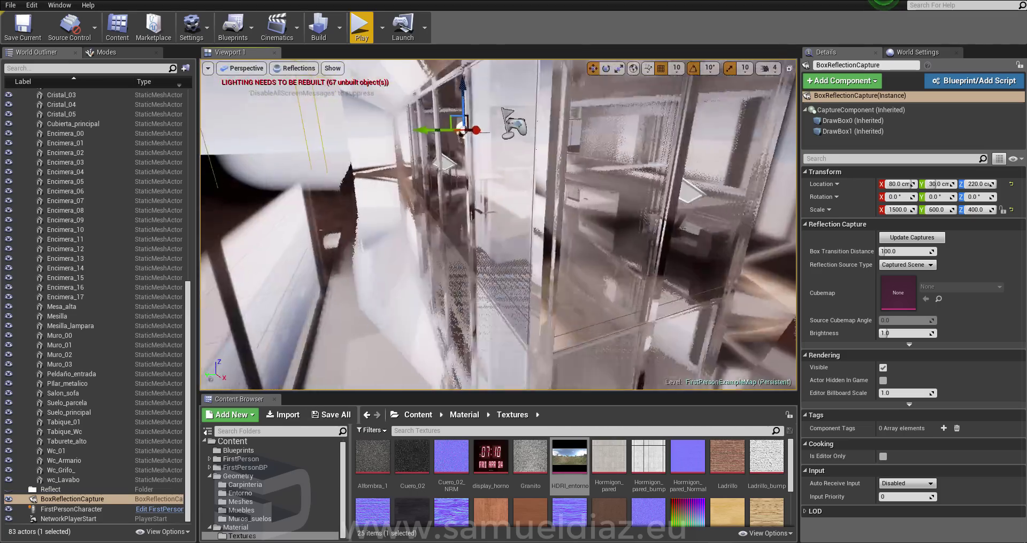
alt+drag(498, 225, 460, 214)
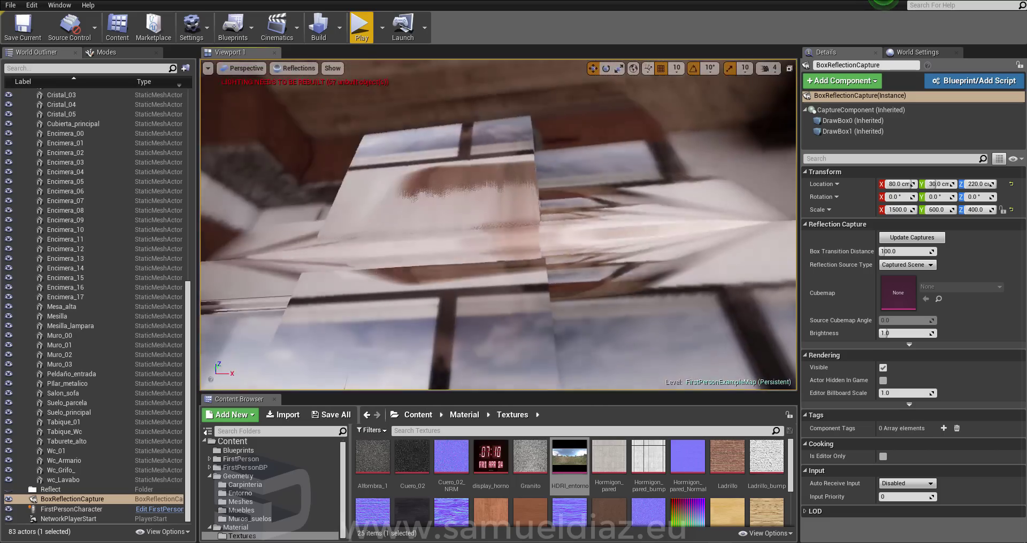
- Set the capture's Box Transition Distance to 1.0, then drag-test higher values around 248 and 725
right_drag(355, 69, 355, 70)
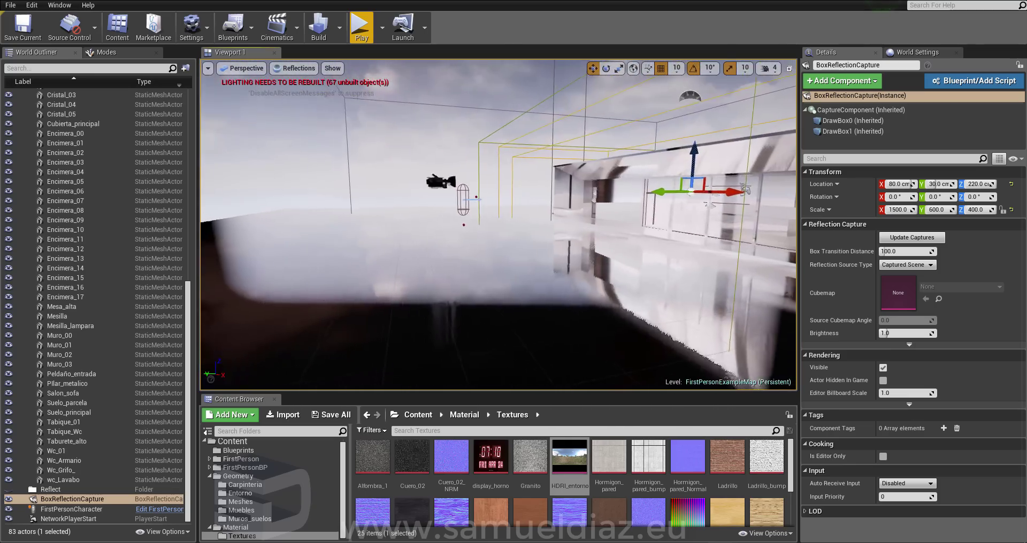
right_drag(607, 291, 607, 291)
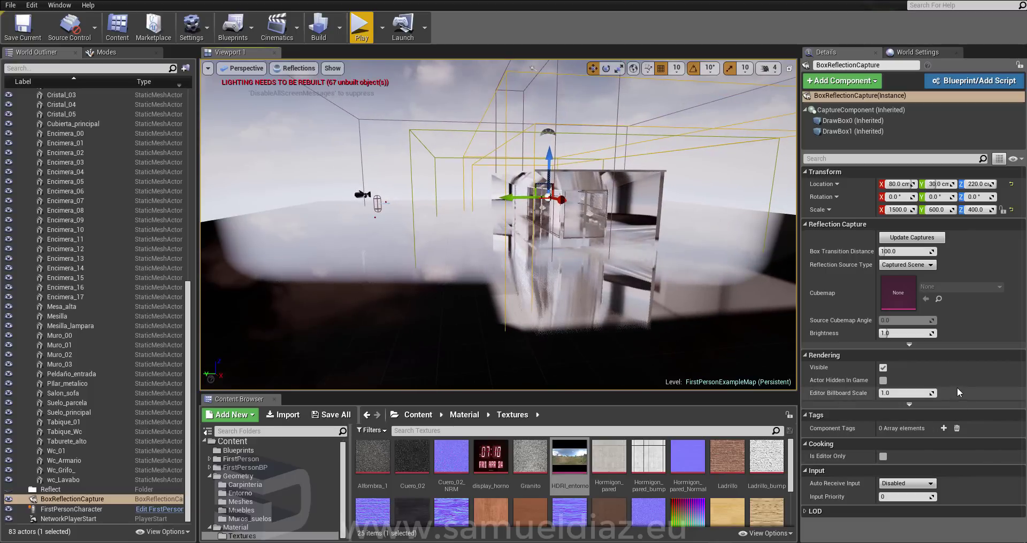
click(903, 251)
text(1)
key(Return)
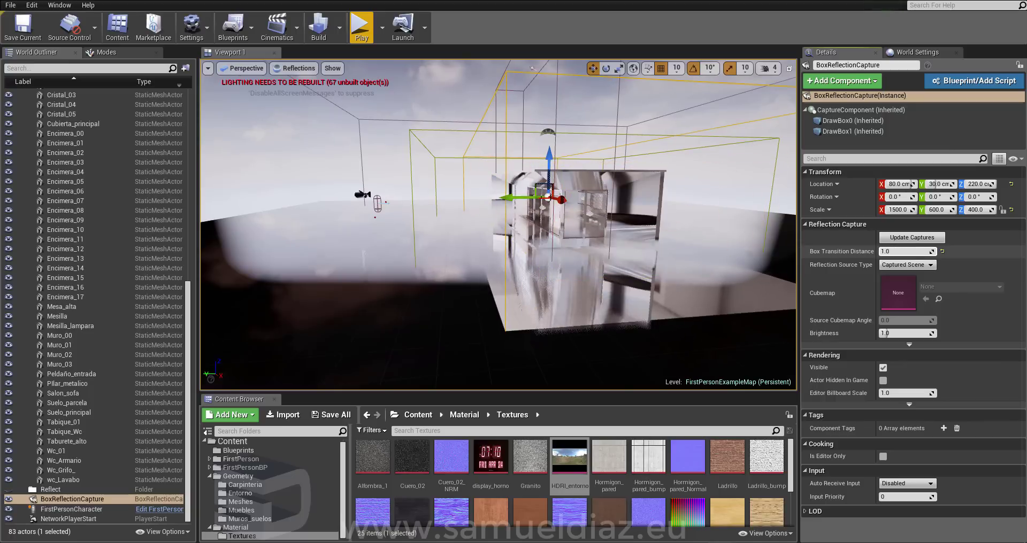
drag(893, 251, 920, 251)
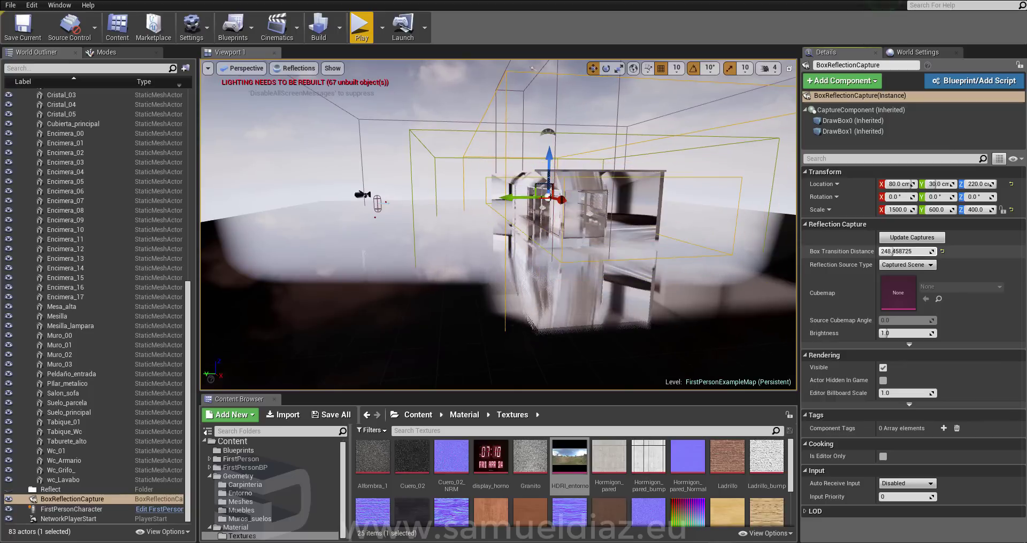
key(Up)
key(Up)
key(Up)
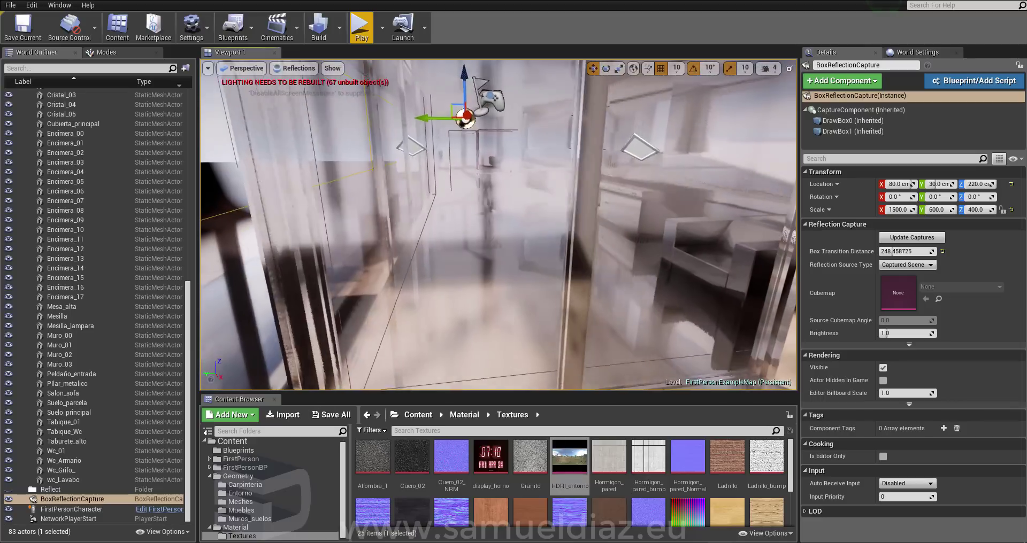
mouse_move(892, 252)
mouse_down()
mouse_move(931, 251)
mouse_move(855, 251)
mouse_up()
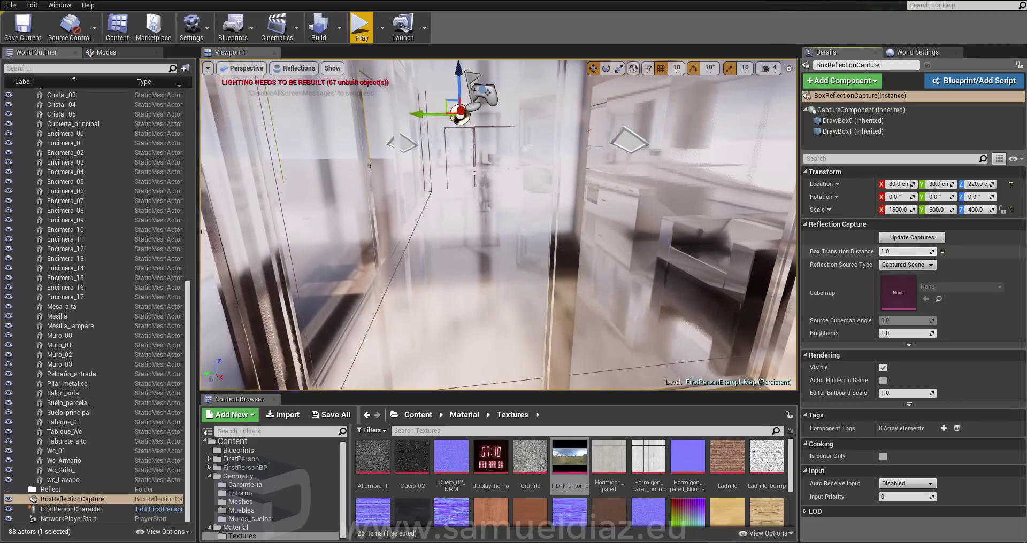
- Try the Specified Cubemap source with HDRI_entorno, comparing it against Captured Scene
click(906, 265)
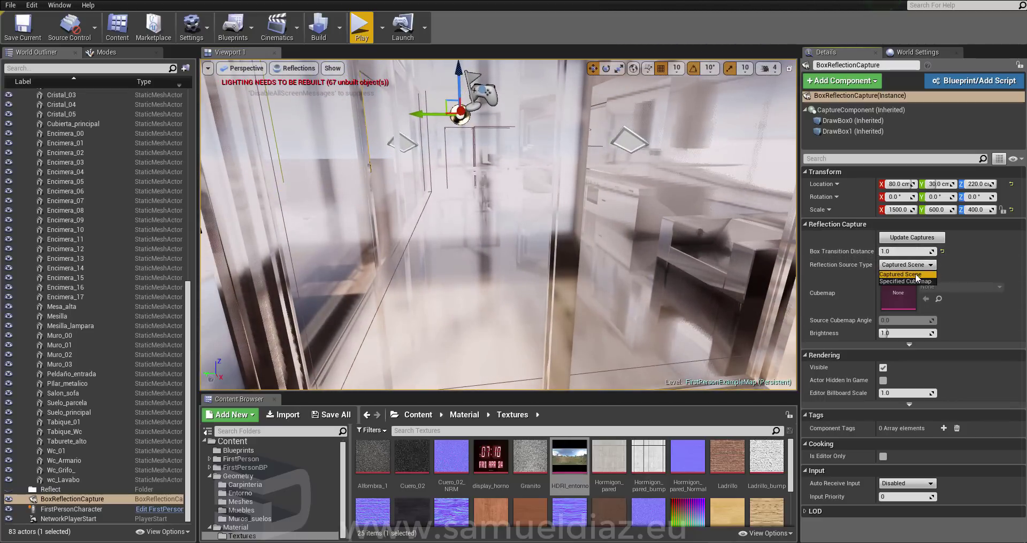
click(914, 282)
click(960, 287)
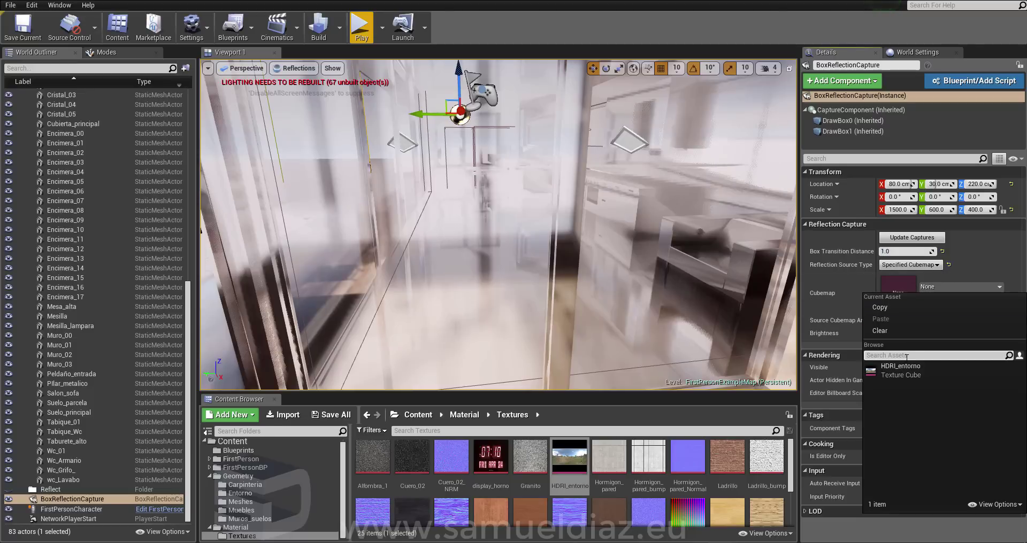
click(906, 371)
right_drag(657, 255, 657, 251)
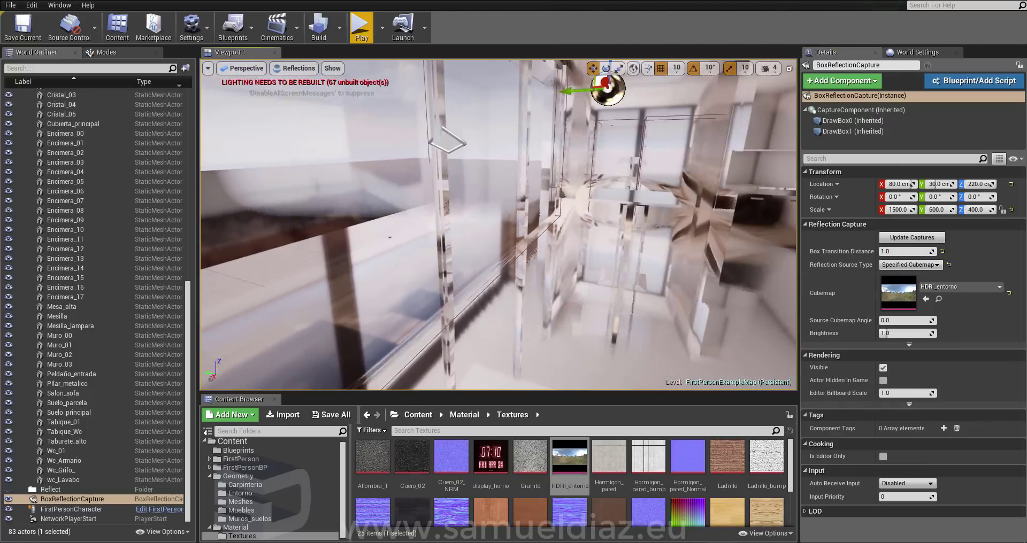
click(909, 264)
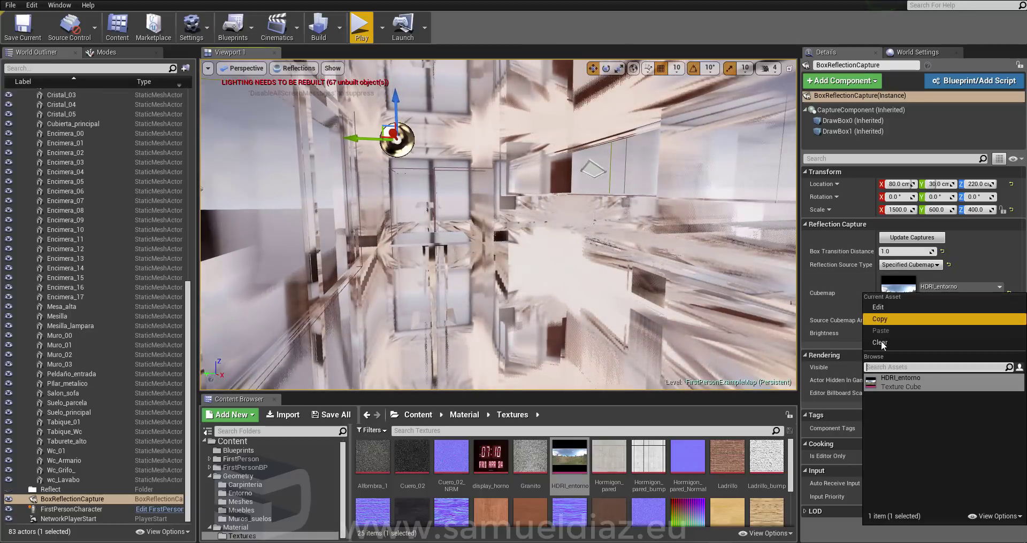
click(880, 341)
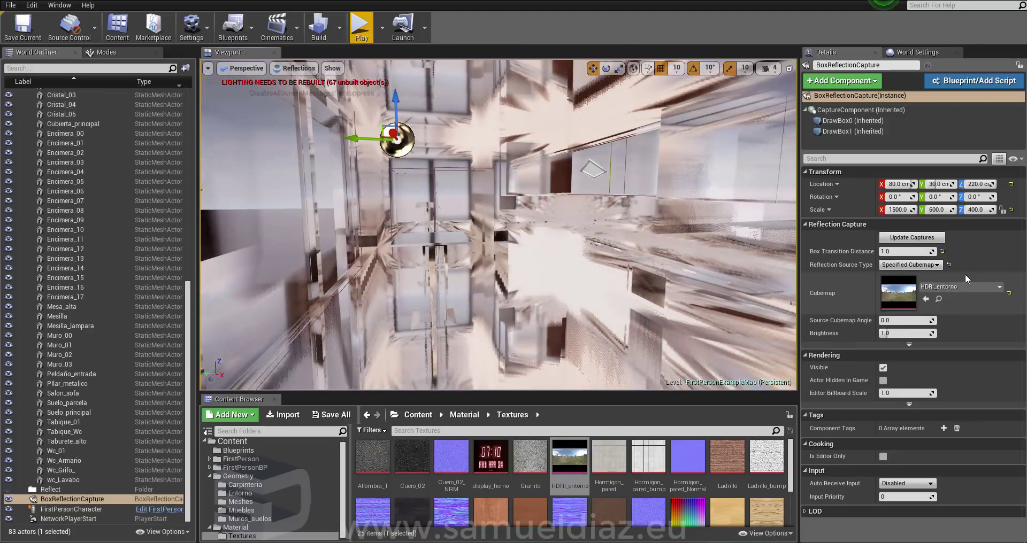
click(916, 268)
click(916, 275)
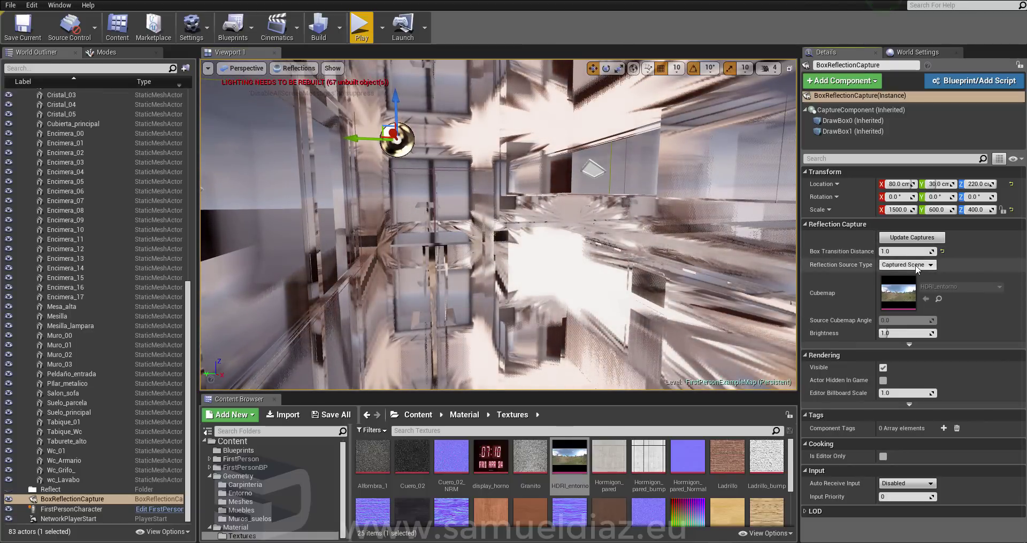
click(931, 264)
click(916, 282)
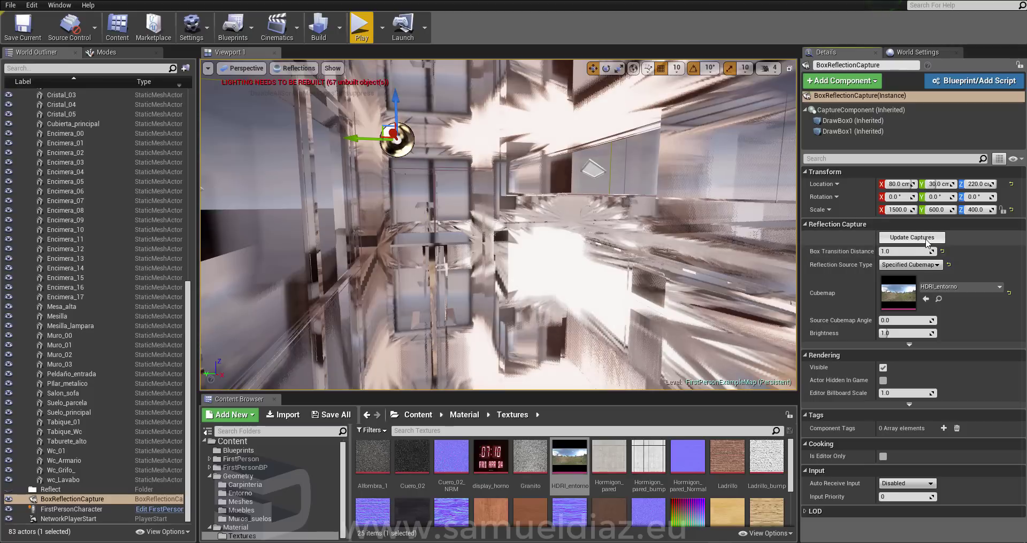
- Raise Brightness to about 1.35, return the source to Captured Scene, and update captures
drag(896, 334, 914, 333)
click(911, 238)
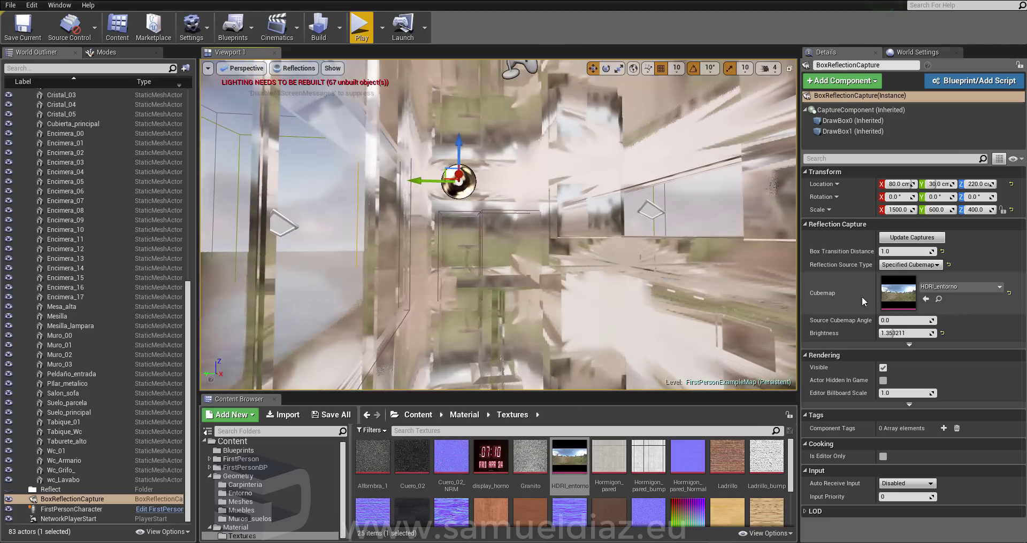
click(916, 265)
click(904, 275)
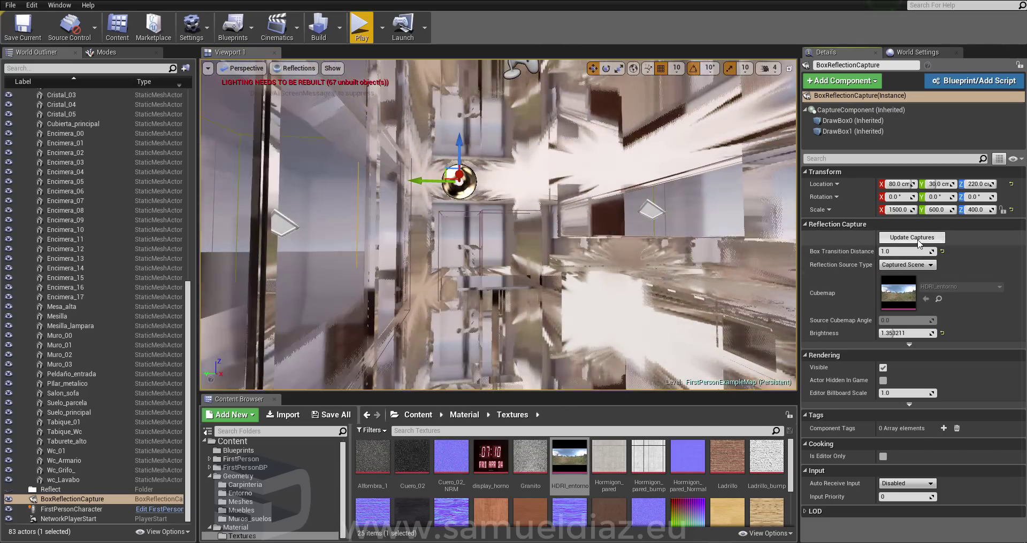
click(917, 241)
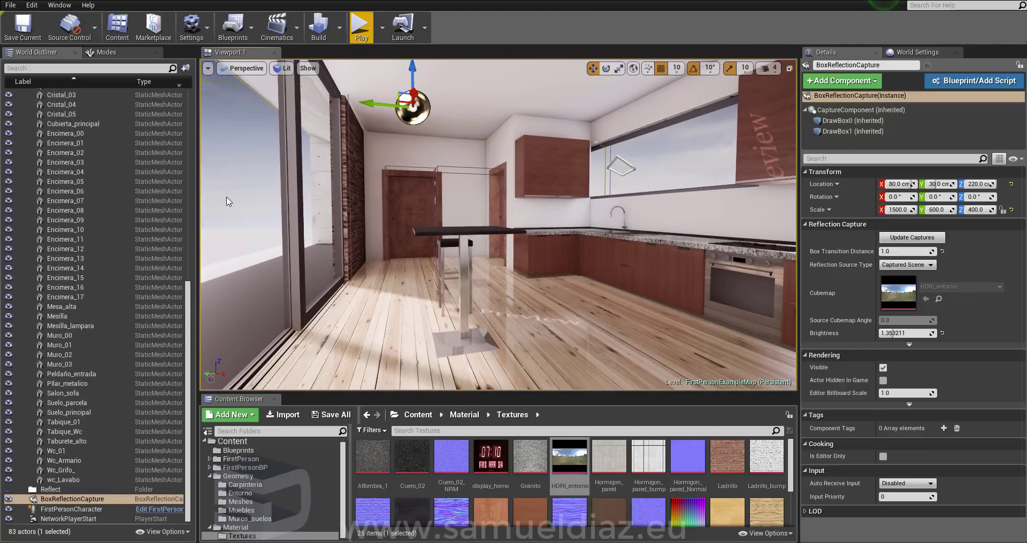
- Set Lightmass Indirect Lighting Quality to 4.0 in World Settings and open the Geometry subfolders
right_drag(229, 201, 251, 199)
right_drag(419, 190, 397, 179)
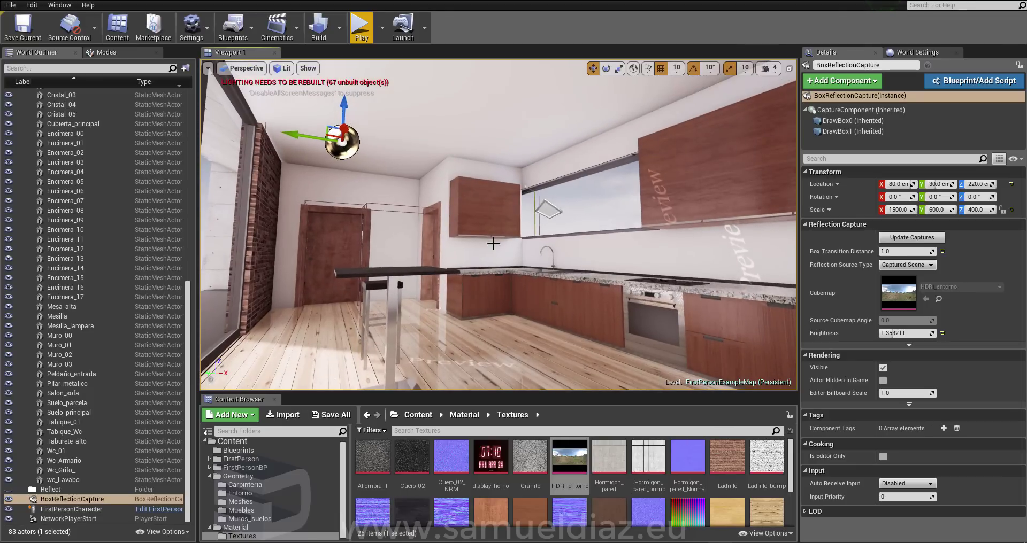
right_drag(535, 257, 550, 253)
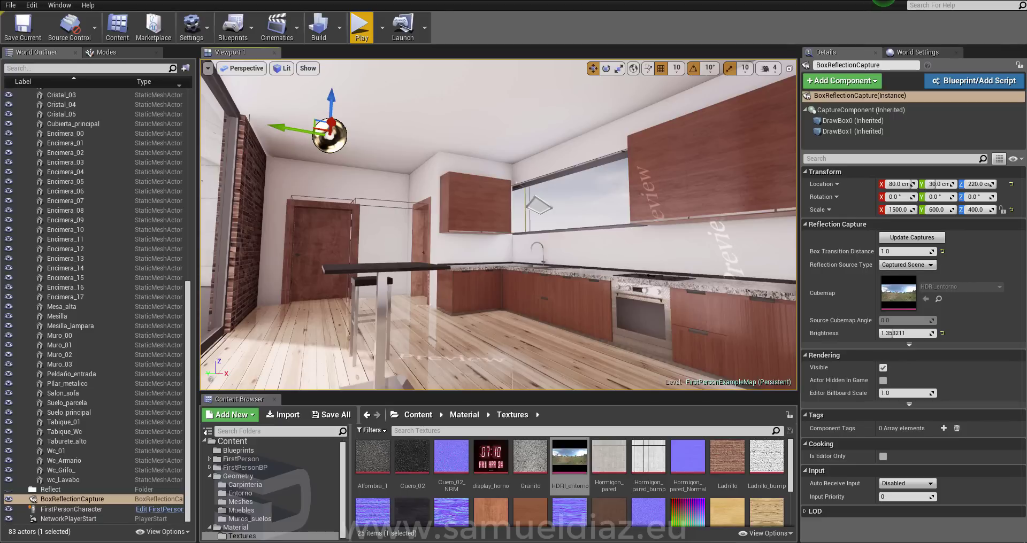
click(952, 53)
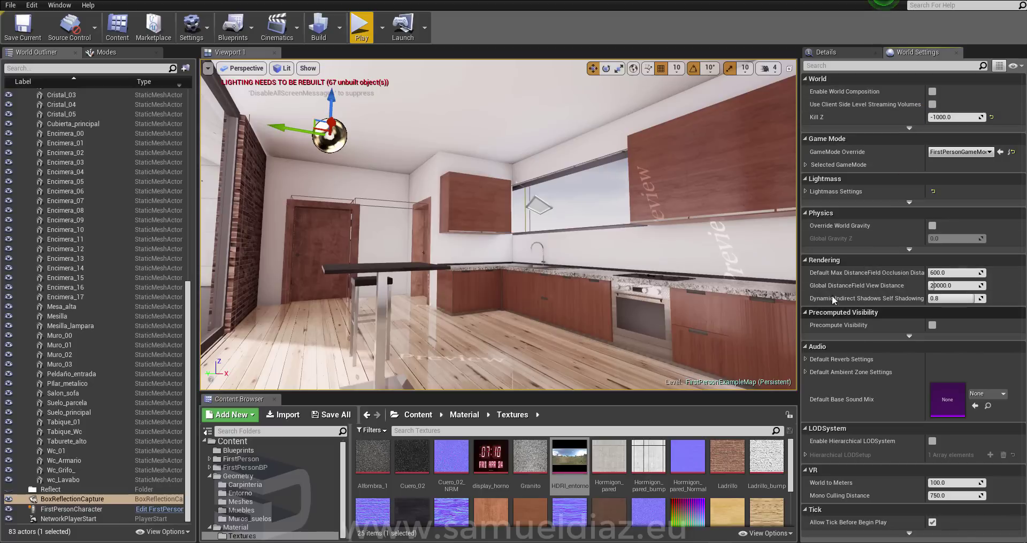
click(808, 191)
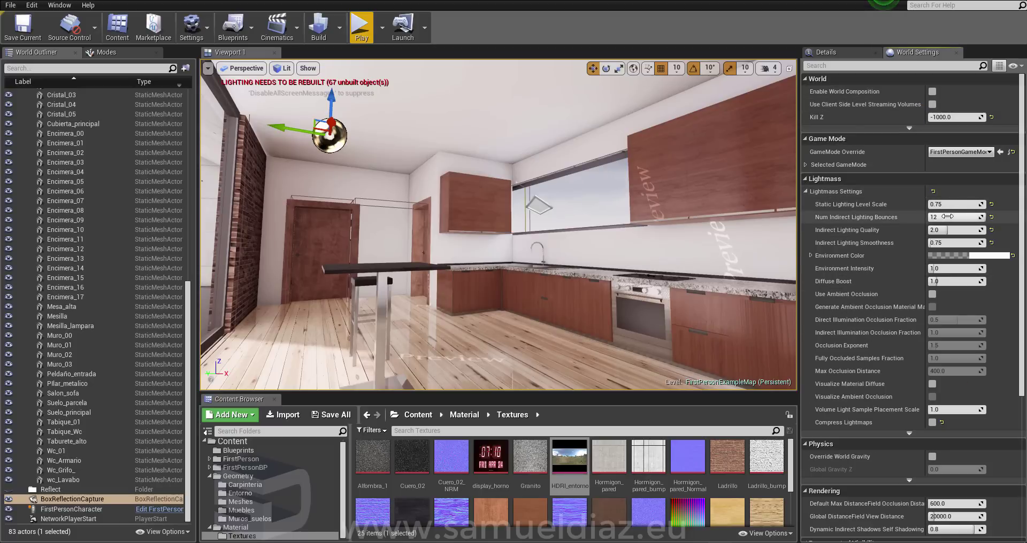
text(5)
key(Return)
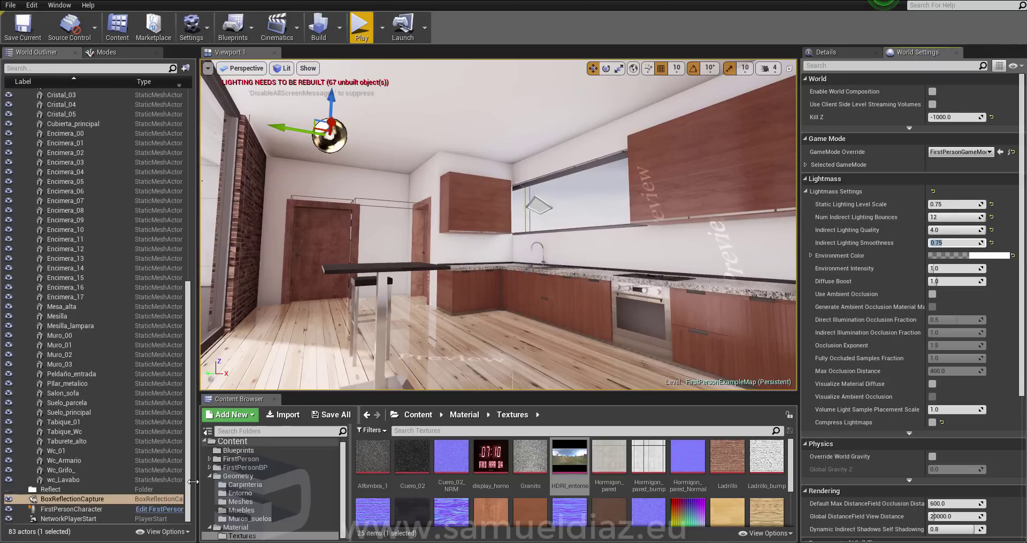
click(238, 476)
click(246, 484)
- Select all 74 Geometry meshes and bulk-set their Light Map Resolution to 1024 via Property Matrix
shift+click(252, 519)
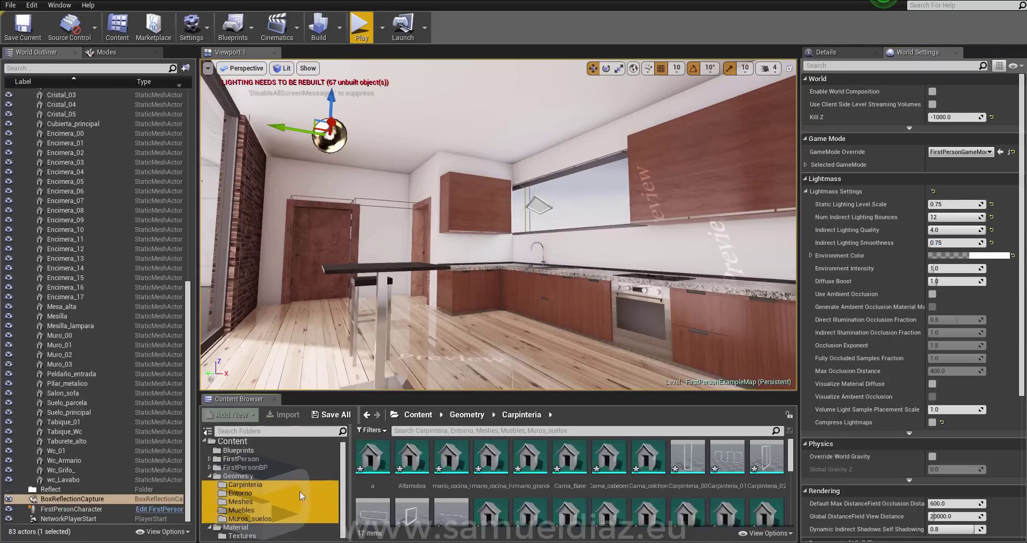
click(373, 457)
scroll(520, 492, down, 2)
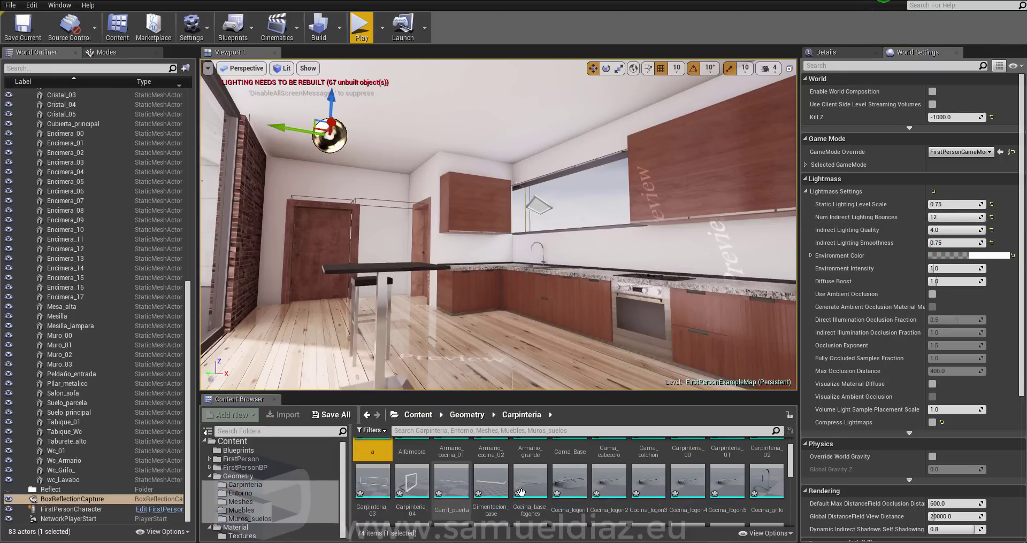
scroll(520, 492, down, 5)
shift+click(651, 492)
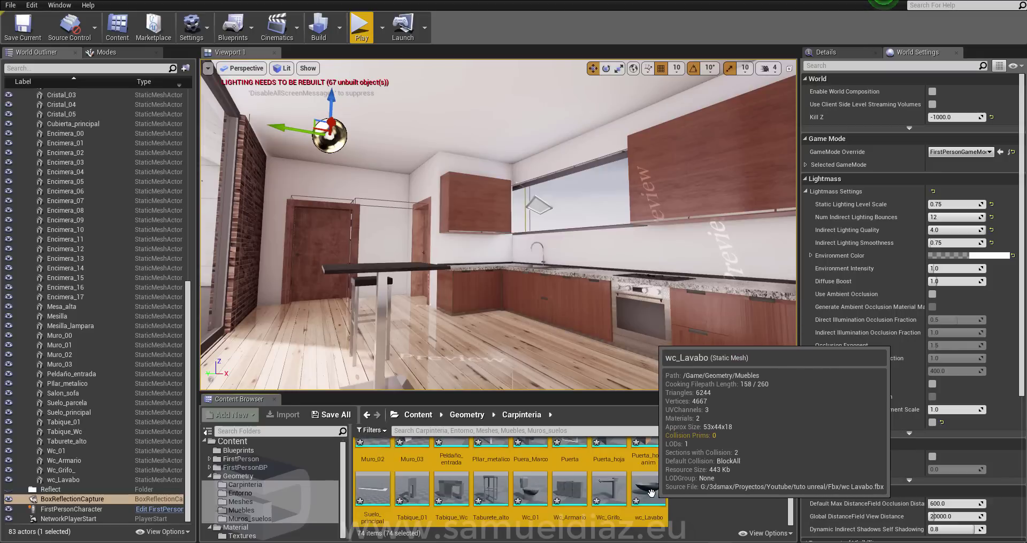
right_click(651, 492)
mouse_move(725, 344)
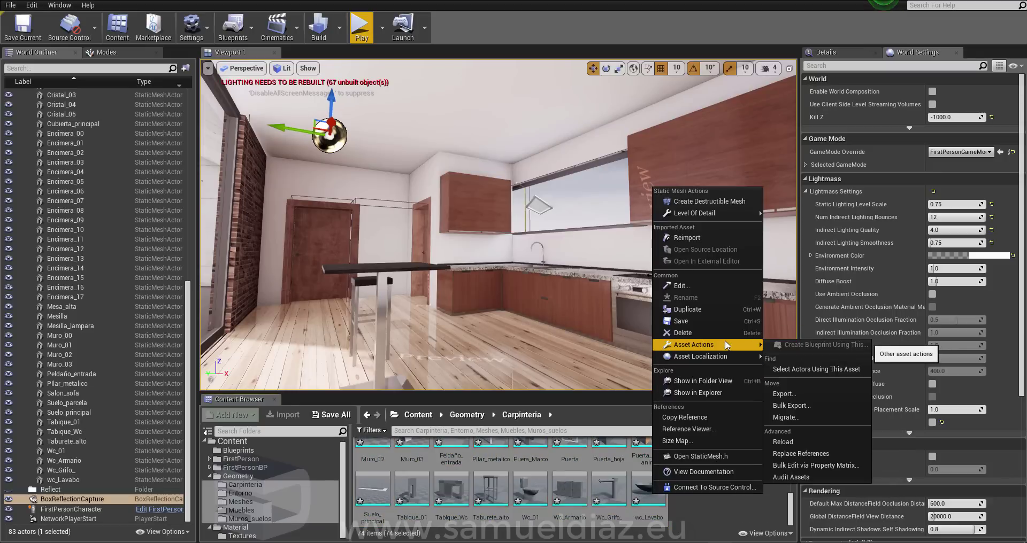
click(785, 462)
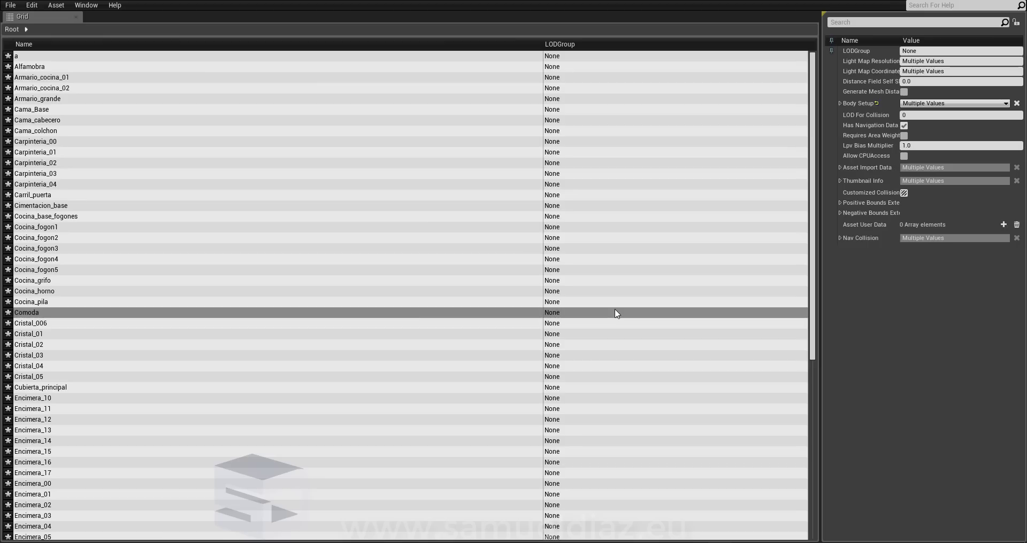
click(831, 61)
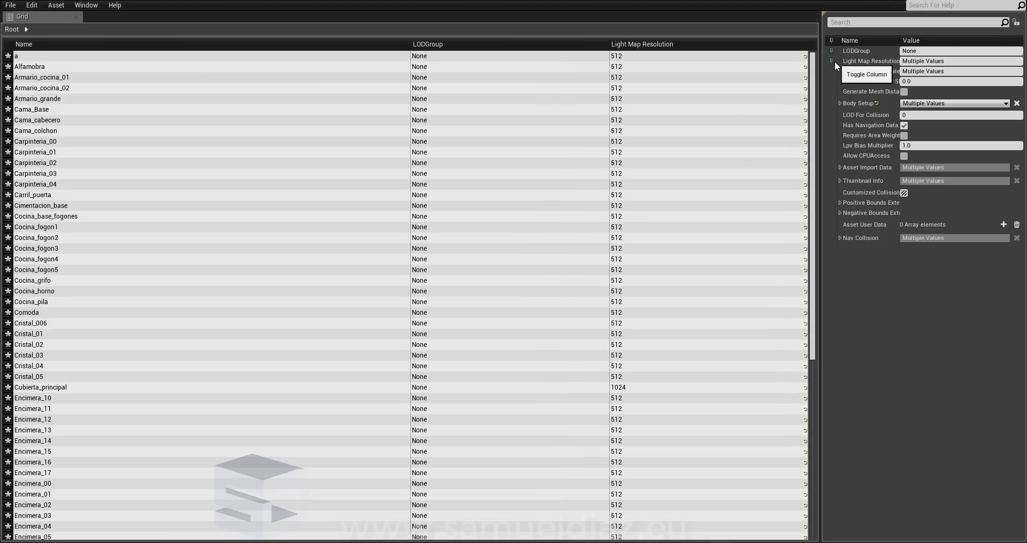
click(977, 65)
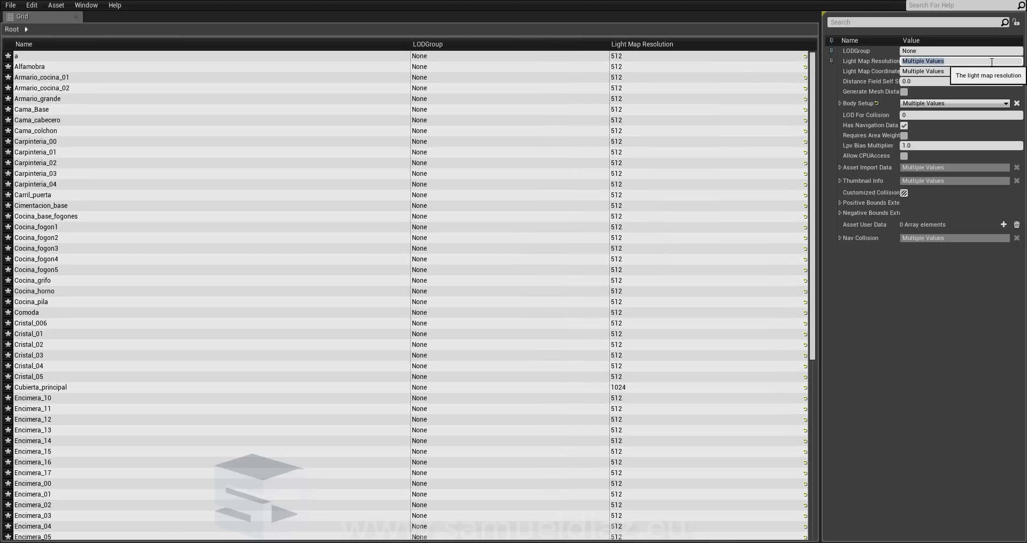
text(1024)
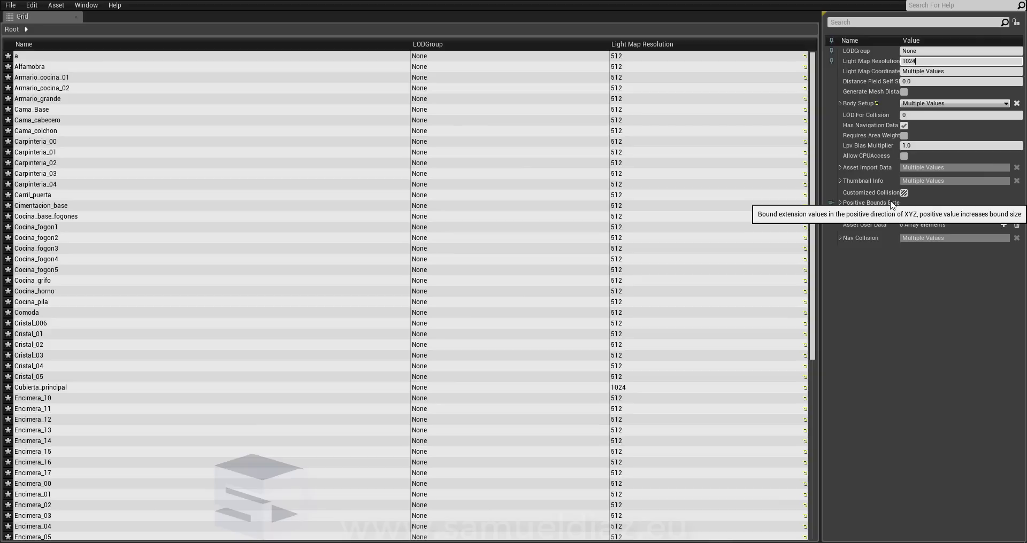
key(Return)
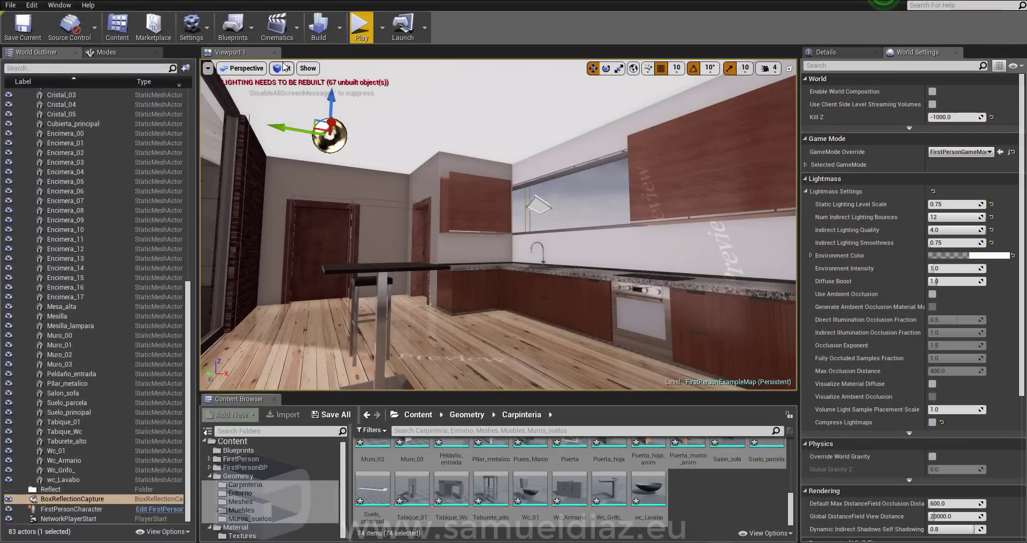
- Switch the viewport to the Lightmap Density optimization view mode
click(281, 68)
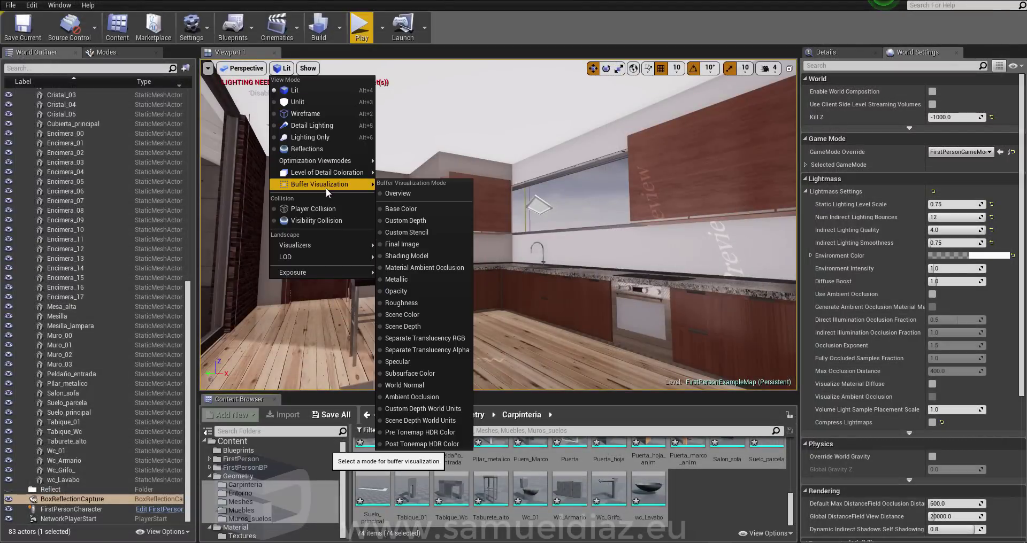
mouse_move(313, 174)
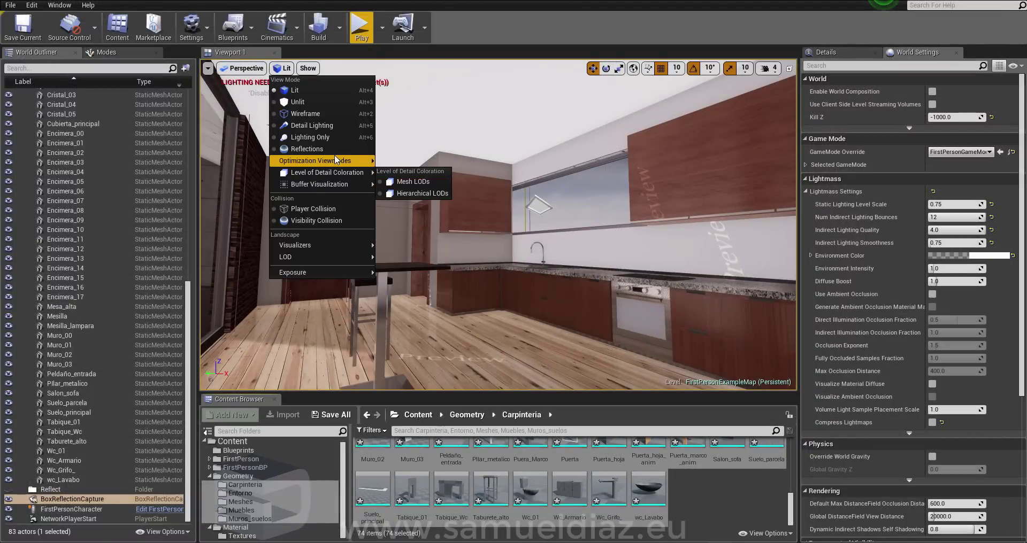
mouse_move(335, 158)
click(449, 173)
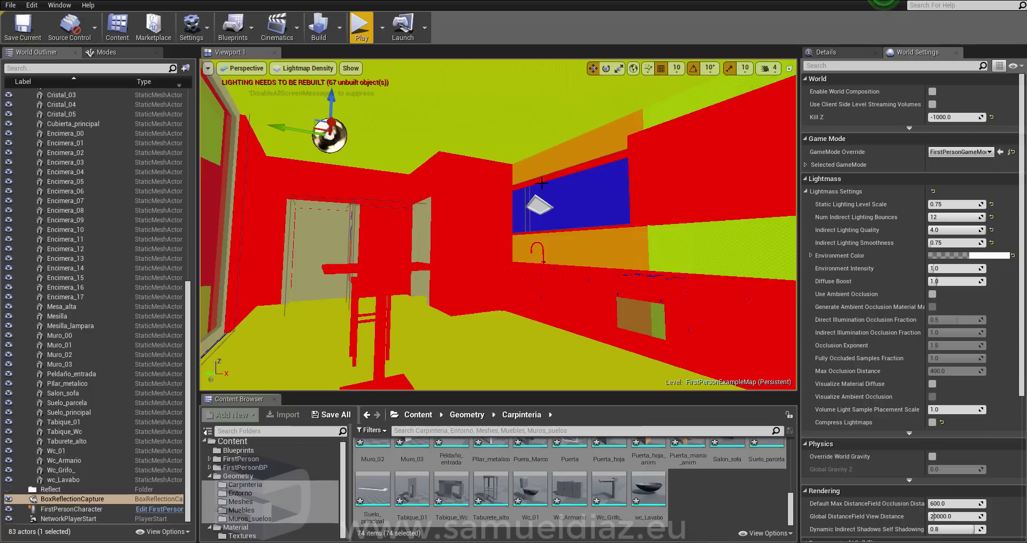
right_drag(449, 173, 450, 155)
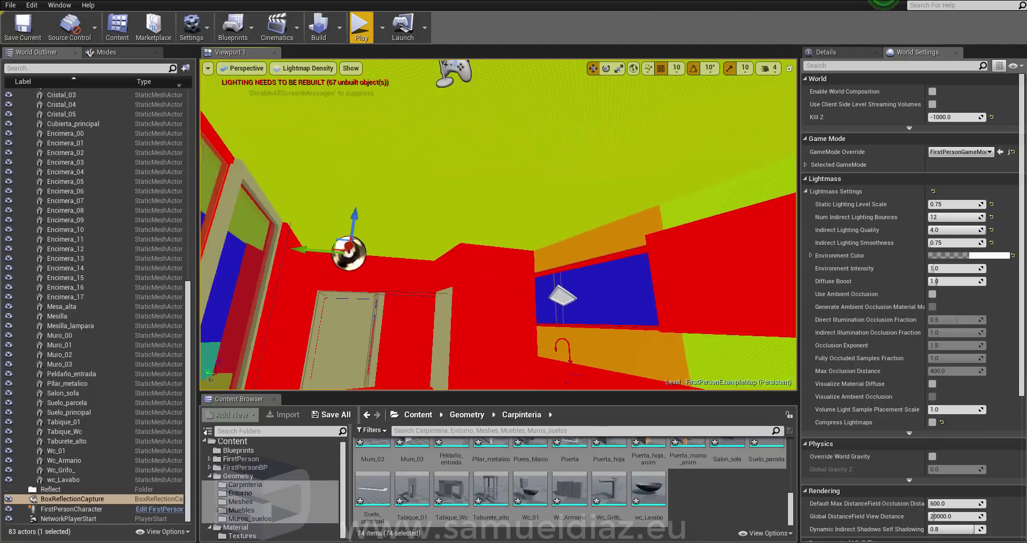
right_drag(515, 344, 515, 364)
- Select Suelo_principal and Cubierta_principal and locate their meshes in the Content Browser
click(508, 313)
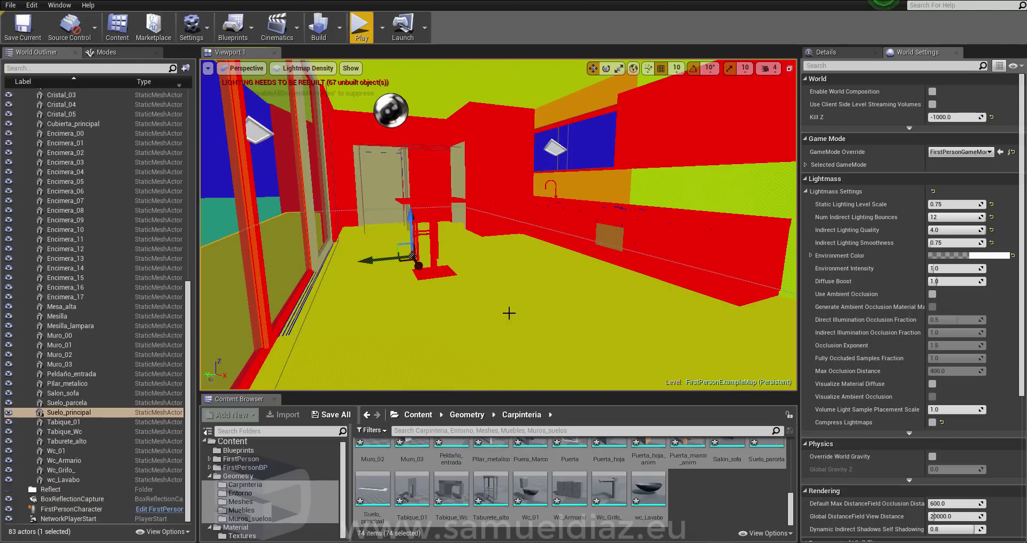
ctrl+click(93, 123)
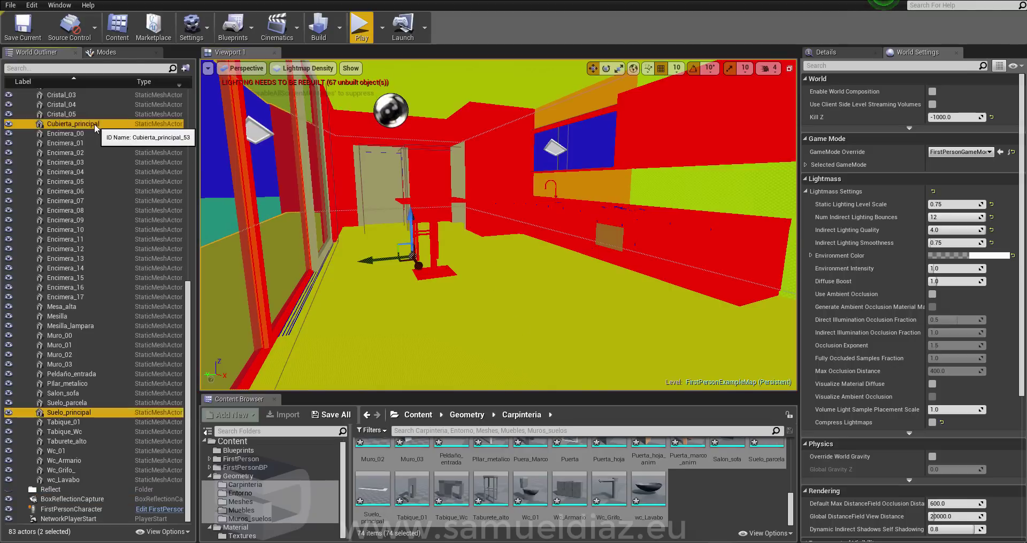
right_click(93, 123)
click(134, 256)
- Bulk-set Cubierta_principal and Suelo_principal Light Map Resolution to 1512, then close the Property Matrix
right_click(452, 463)
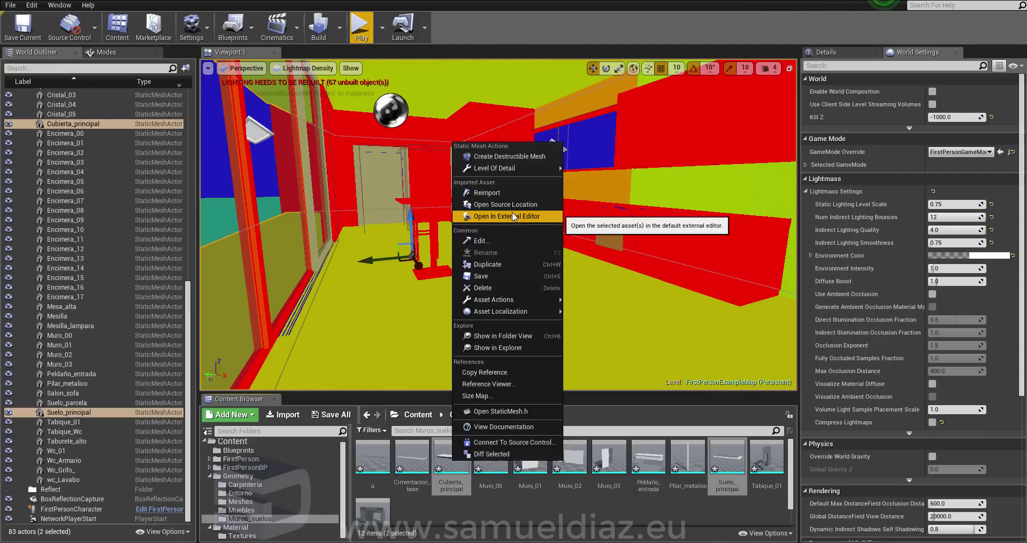
mouse_move(556, 300)
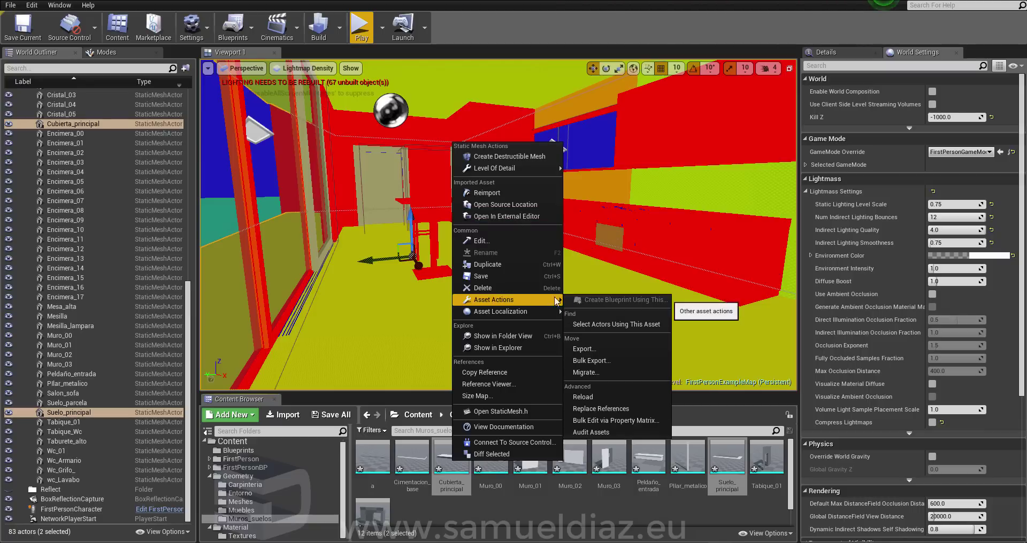
click(633, 422)
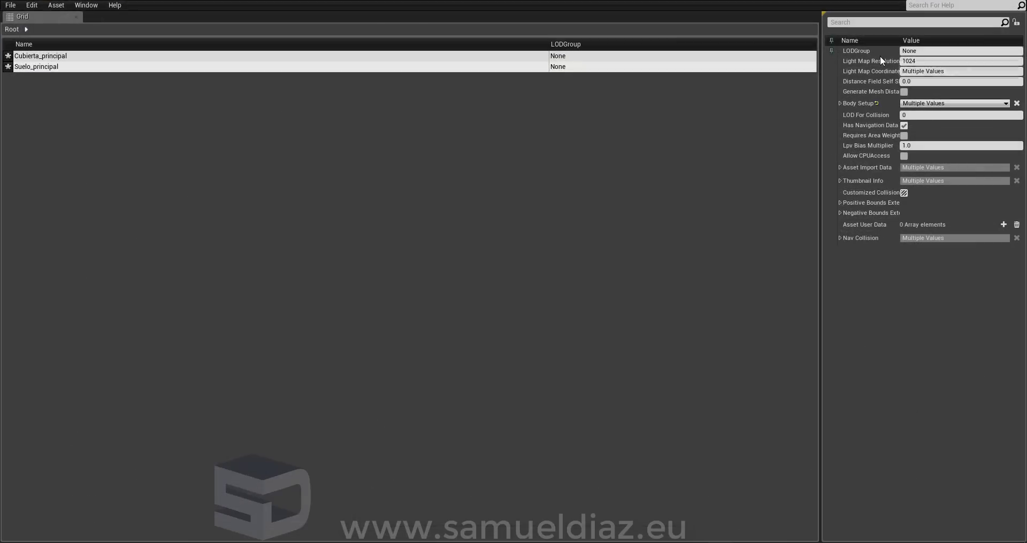
click(832, 61)
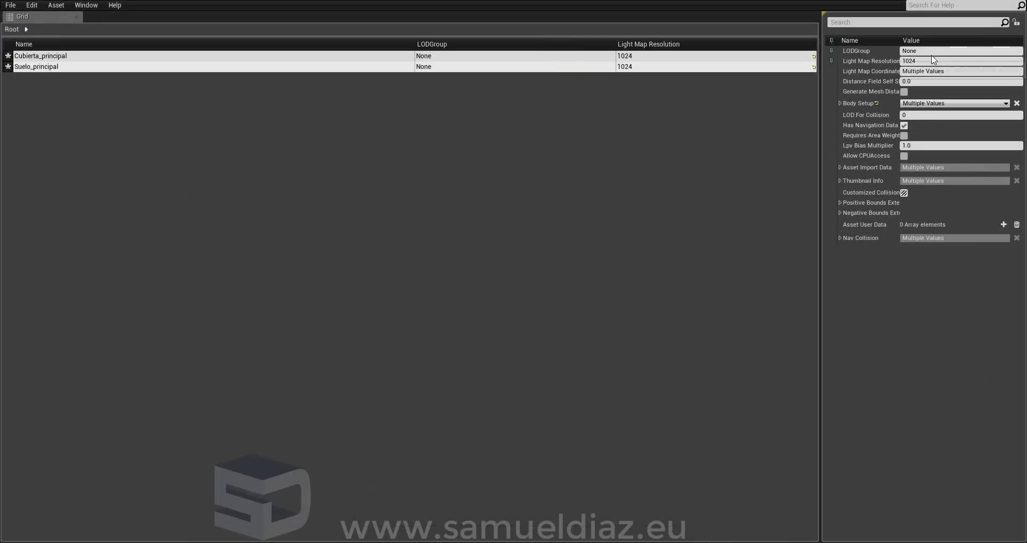
click(952, 62)
text(1512)
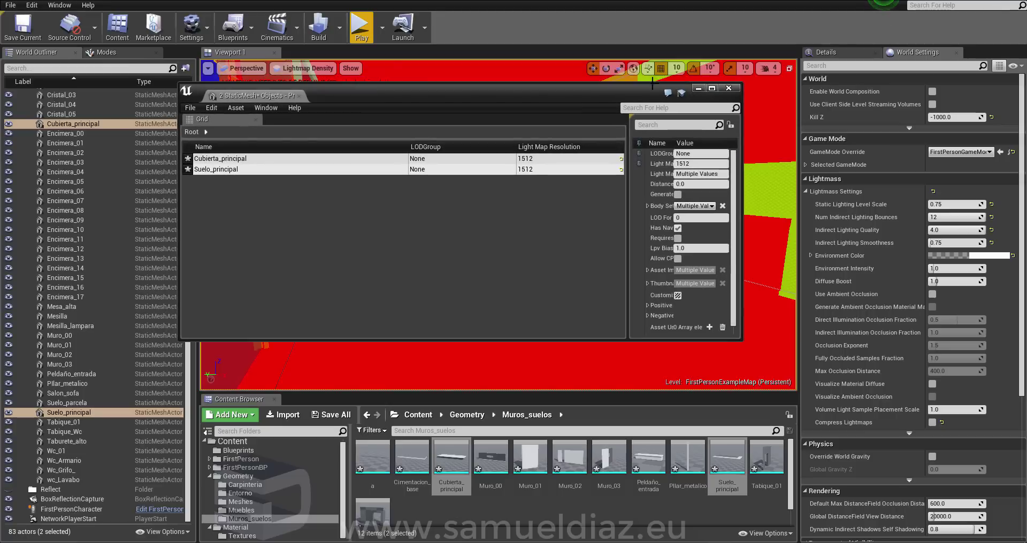
key(alt+F4)
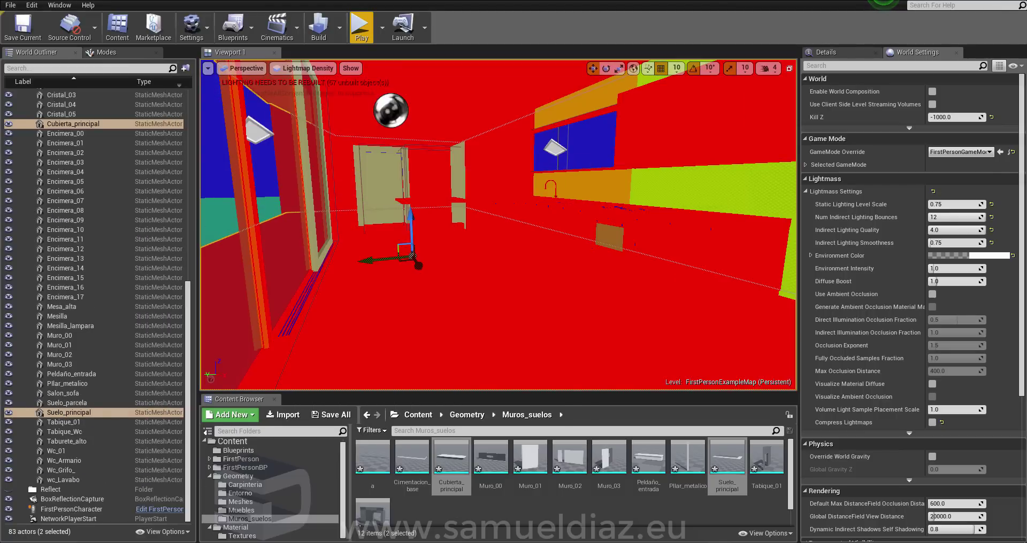
- Return the viewport to Lit mode and frame the kitchen
mouse_move(565, 182)
right_down()
mouse_move(534, 192)
mouse_move(535, 134)
mouse_move(535, 214)
right_up()
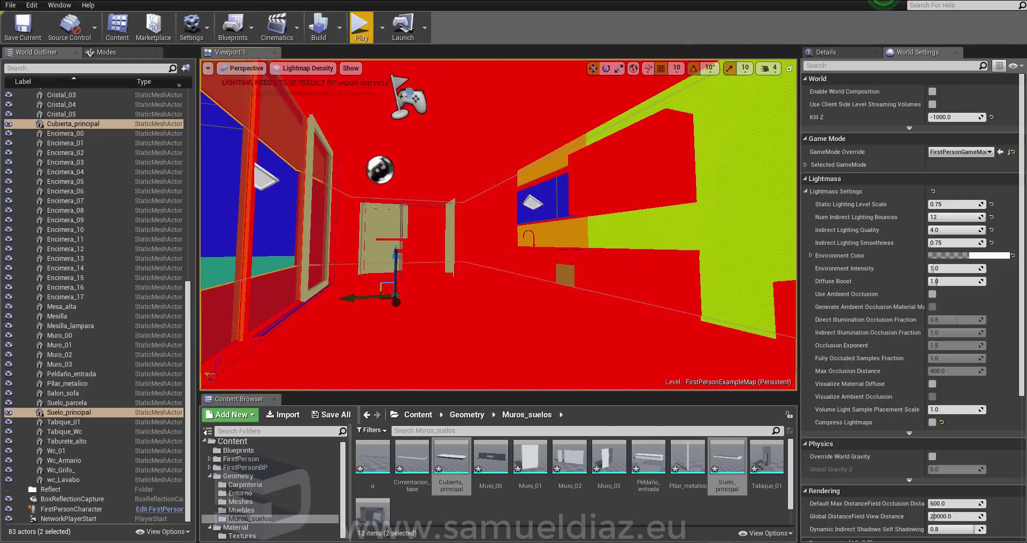
right_drag(535, 214, 535, 214)
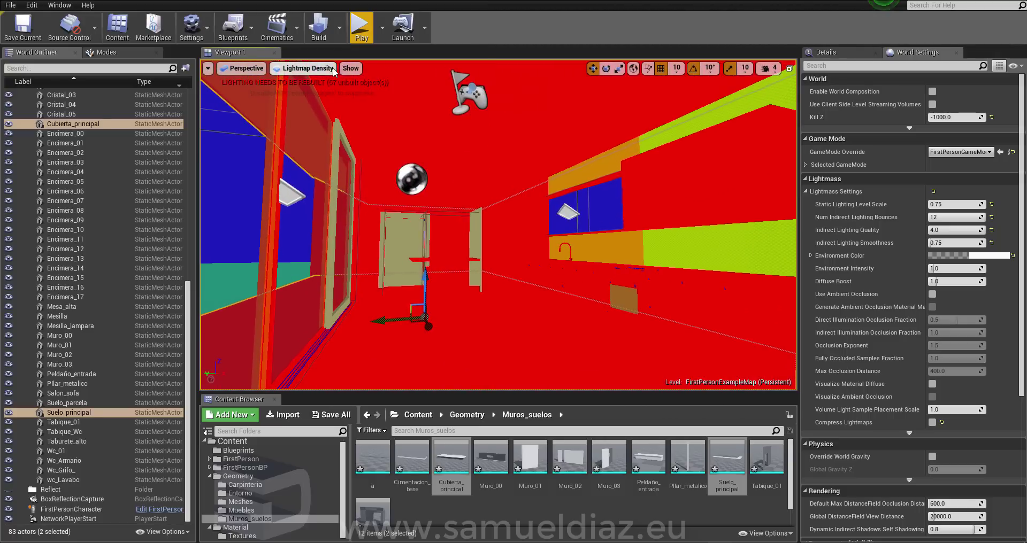
click(334, 72)
click(321, 101)
right_drag(485, 267, 485, 267)
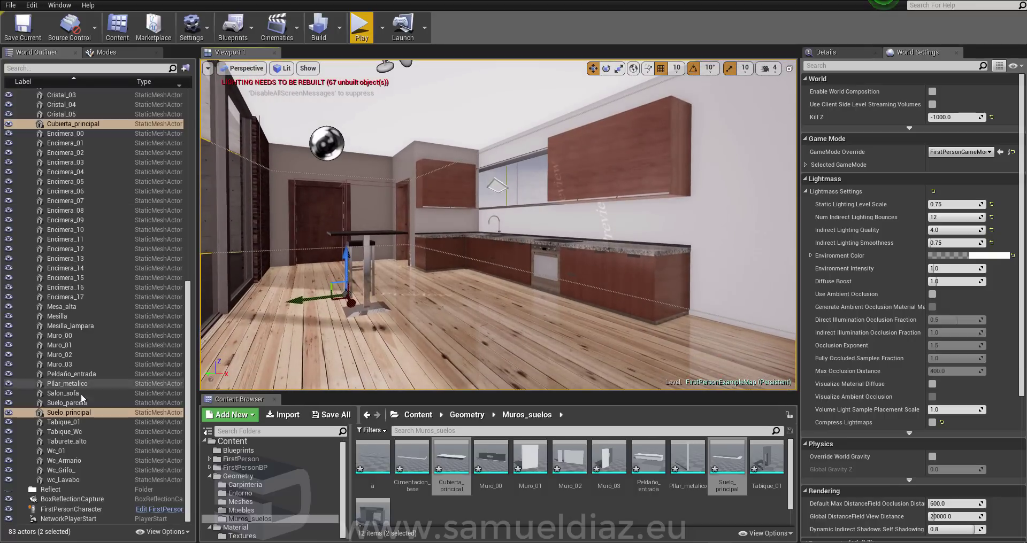
right_drag(496, 172, 453, 171)
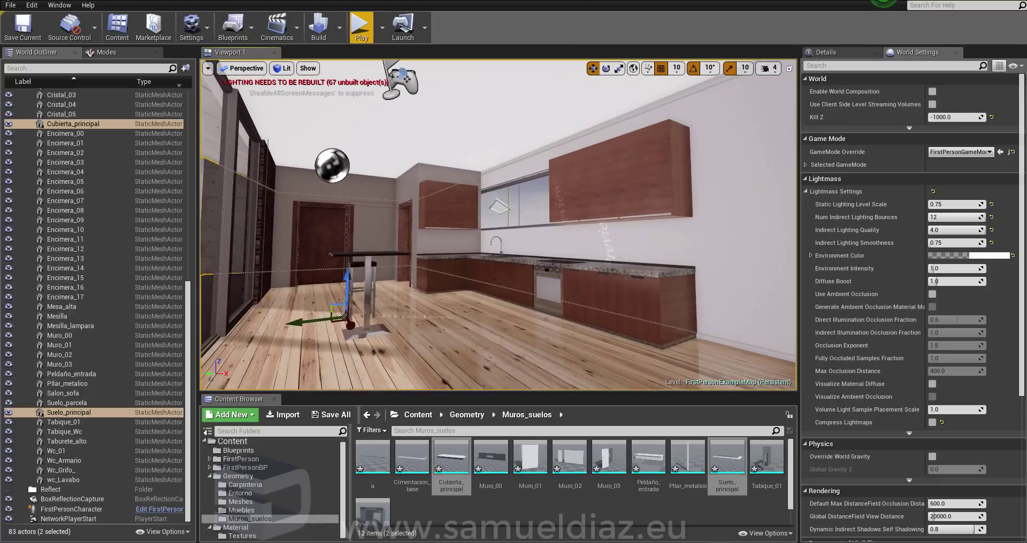
- Save FirstPersonExampleMap with Save Current
click(10, 7)
click(39, 101)
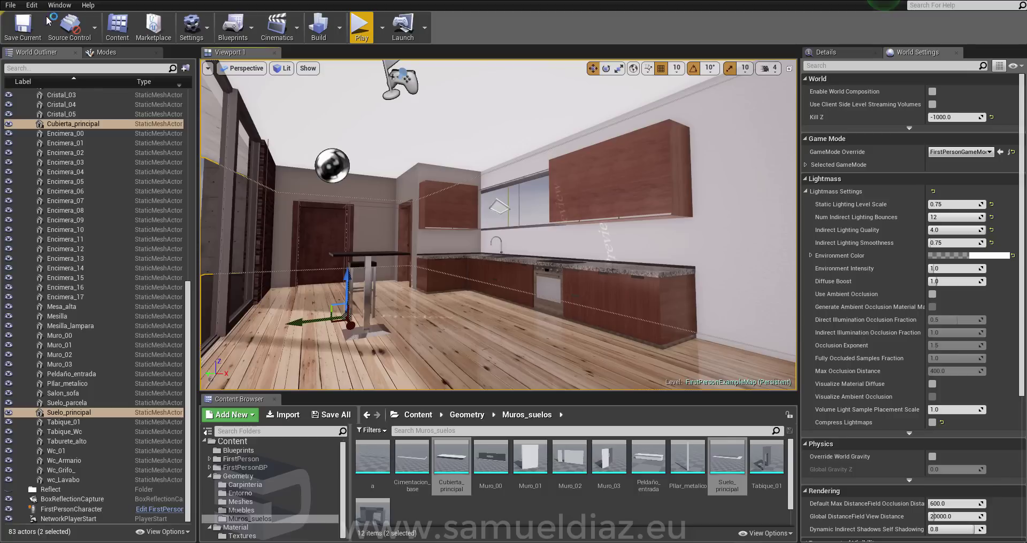
click(23, 25)
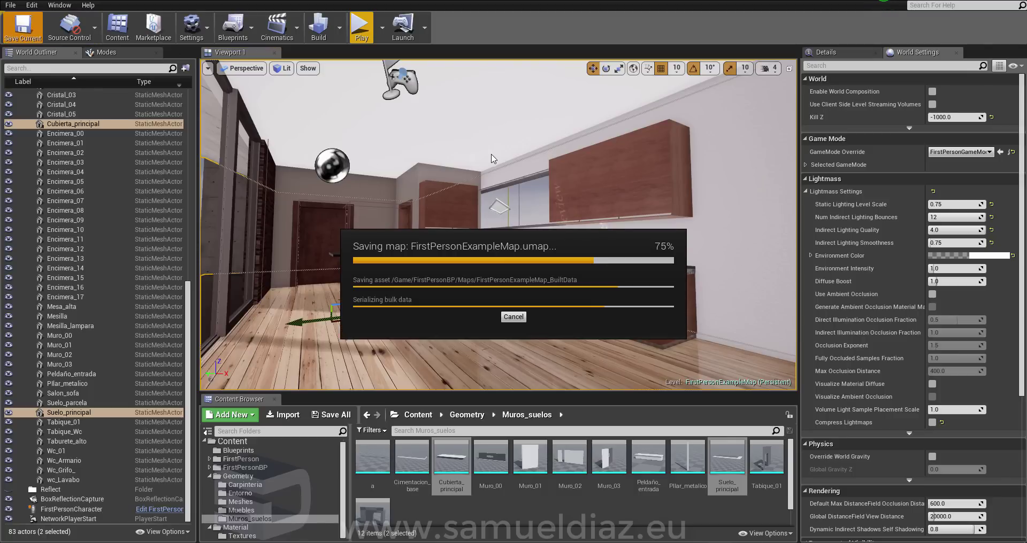
- Check the Lighting Quality build option and rebuild the level's lighting
click(339, 30)
mouse_move(460, 69)
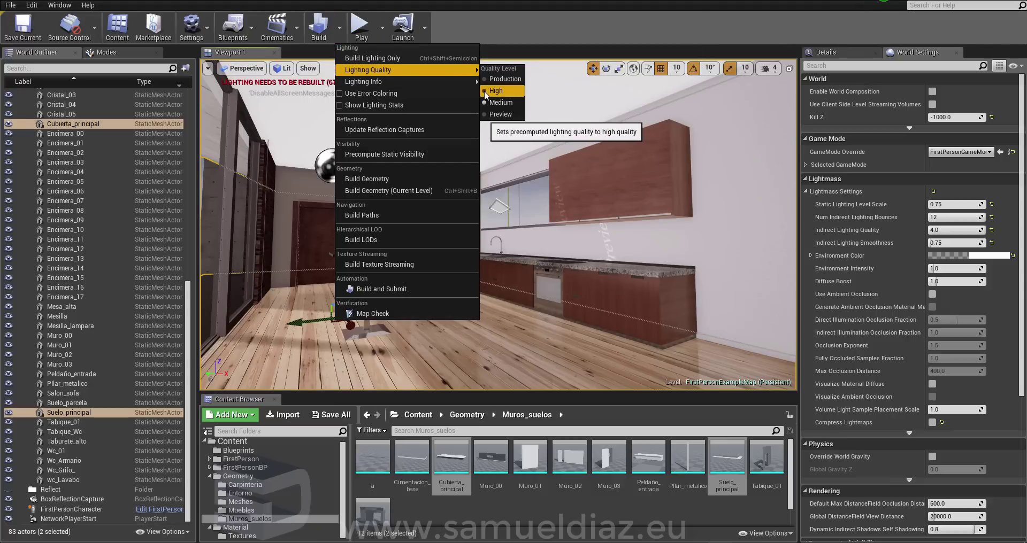
mouse_move(417, 81)
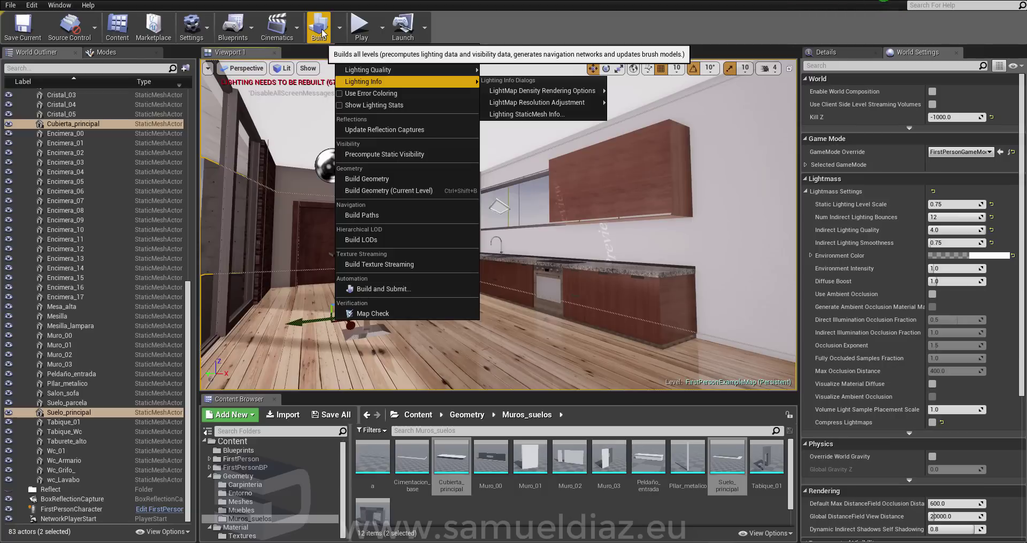
click(322, 34)
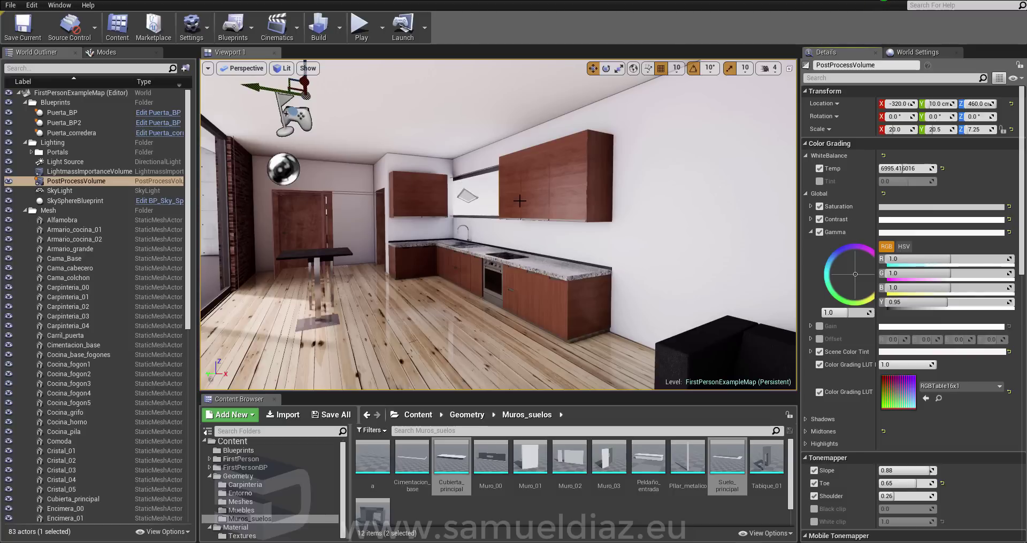
right_drag(519, 201, 465, 201)
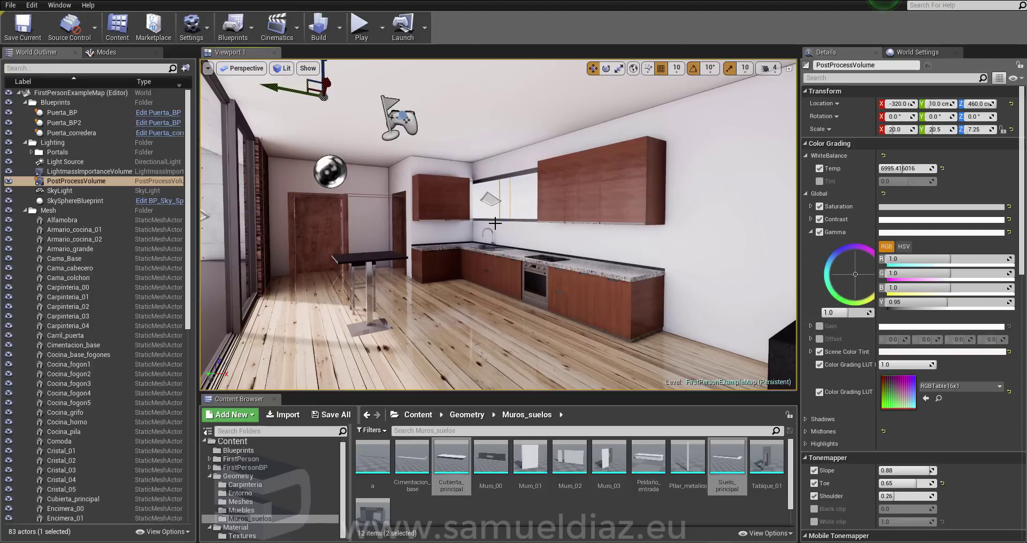
- Fly the viewport camera from the kitchen into the bedroom, framing the bed and window
right_drag(496, 223, 513, 224)
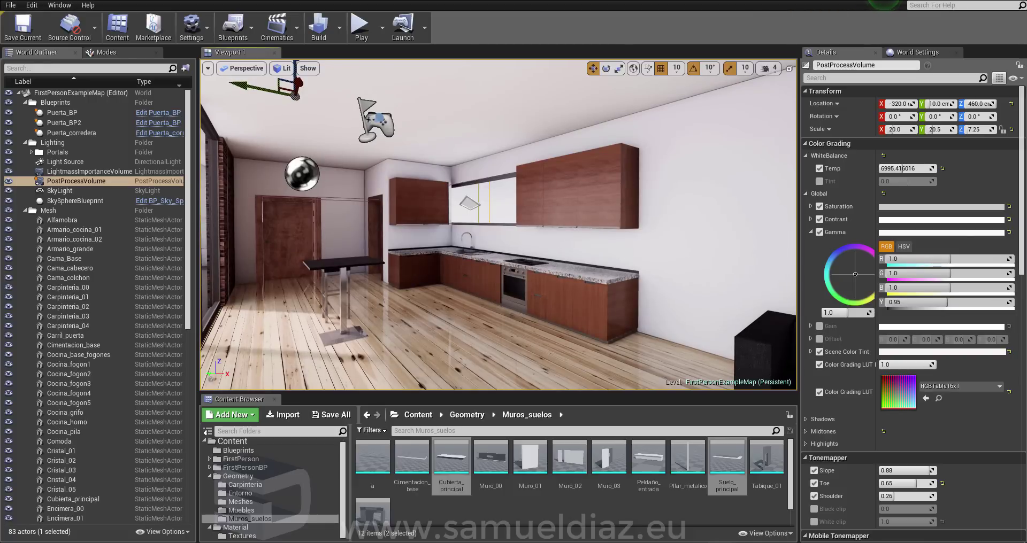
mouse_move(495, 223)
right_down()
mouse_move(343, 223)
mouse_move(396, 223)
right_up()
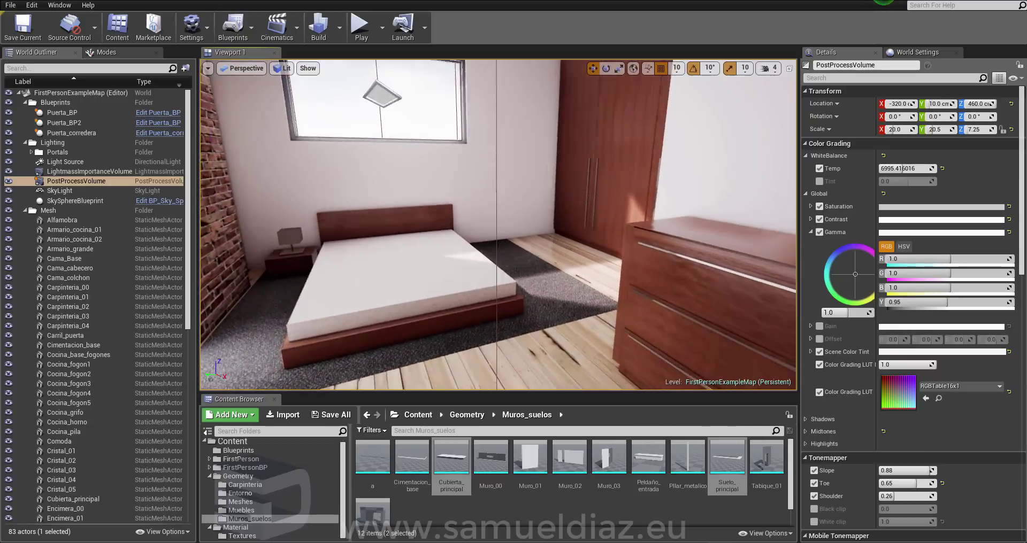
right_drag(497, 225, 497, 133)
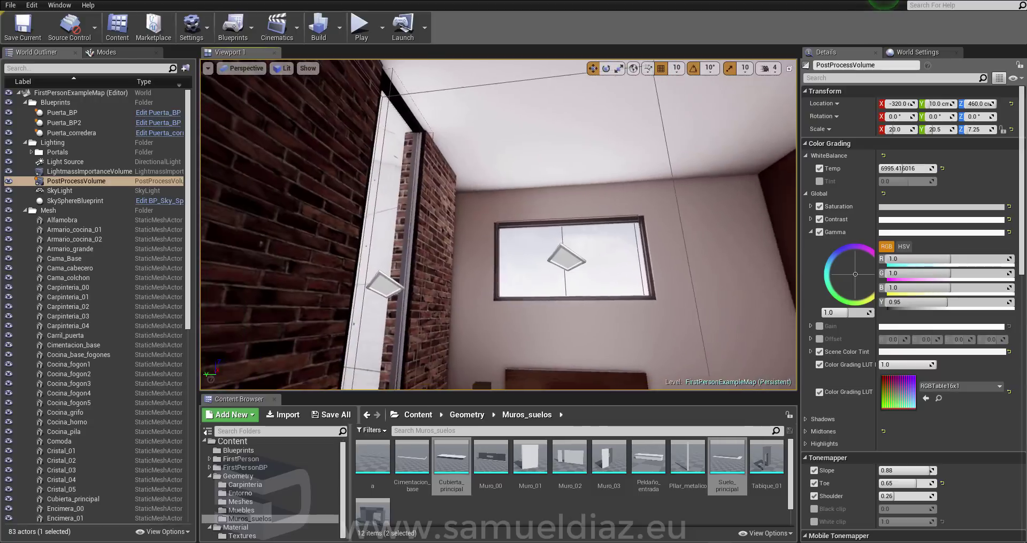
right_drag(497, 225, 497, 267)
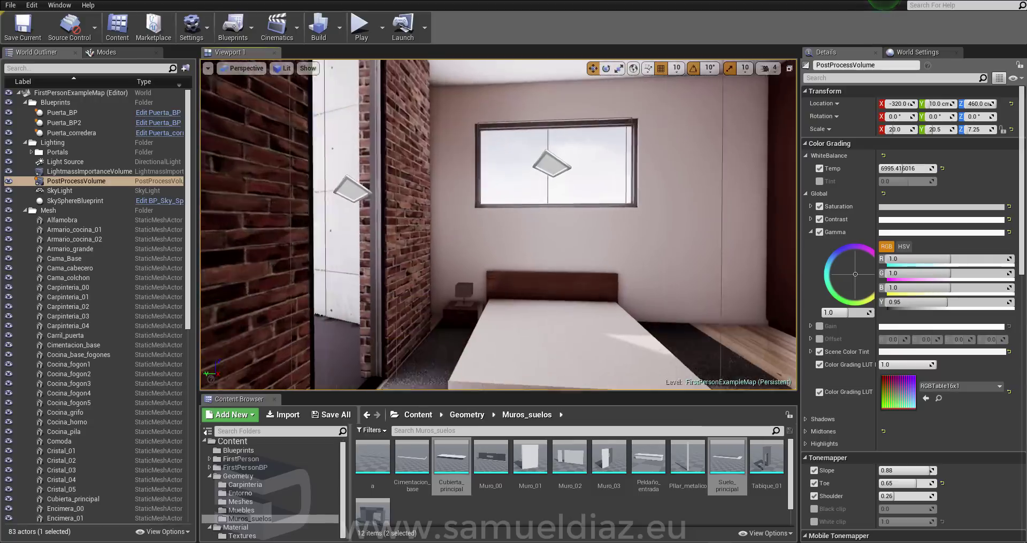
mouse_move(498, 225)
right_down()
mouse_move(481, 224)
mouse_move(498, 225)
mouse_move(497, 203)
mouse_move(497, 225)
mouse_move(497, 214)
right_up()
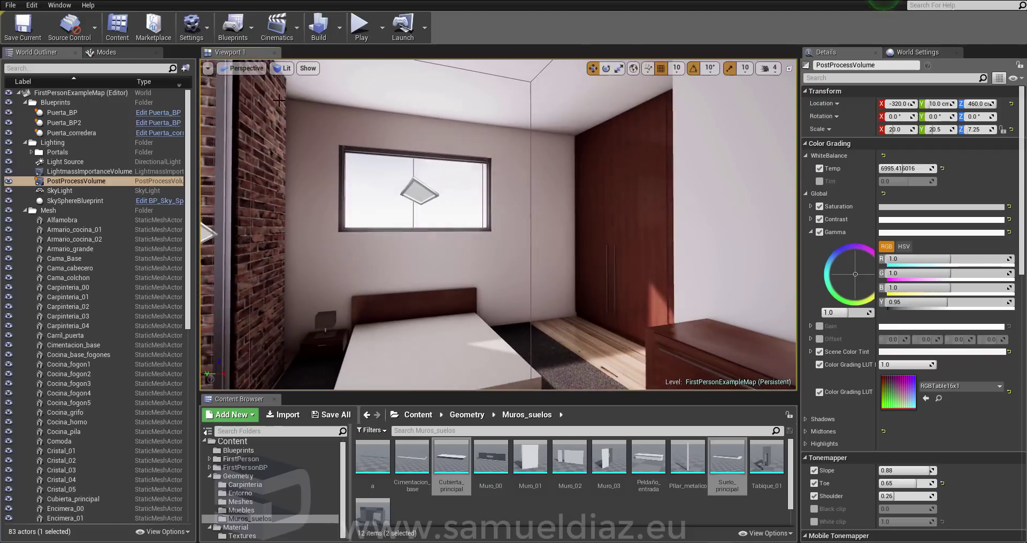
click(284, 69)
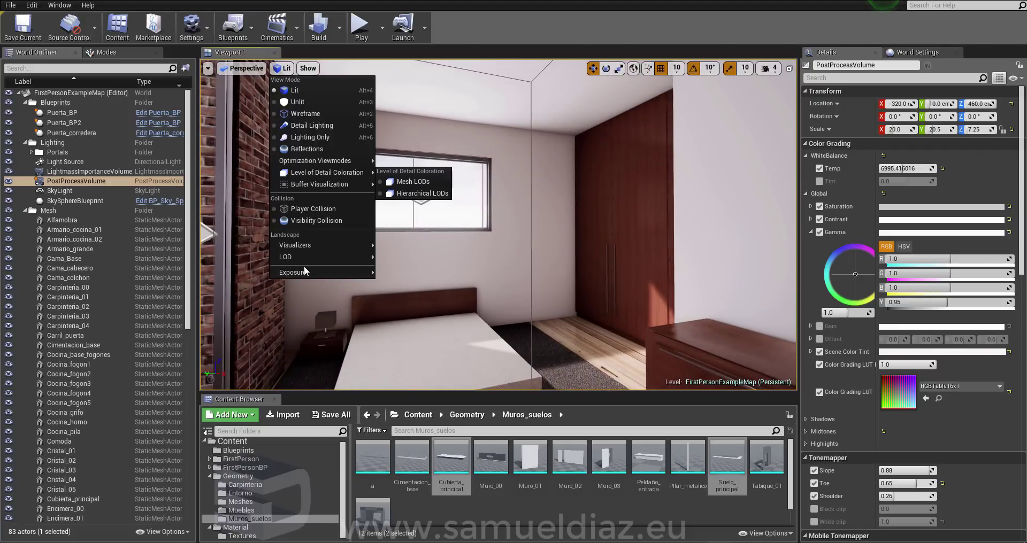
- Try fixed viewport exposure levels from the Lit menu, ending at Log 0
mouse_move(304, 271)
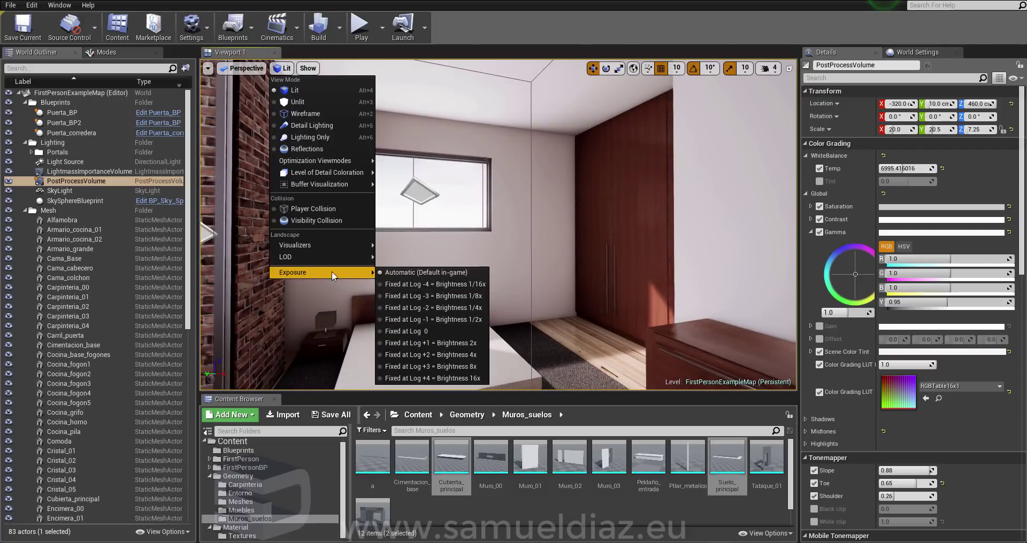
click(406, 272)
click(276, 68)
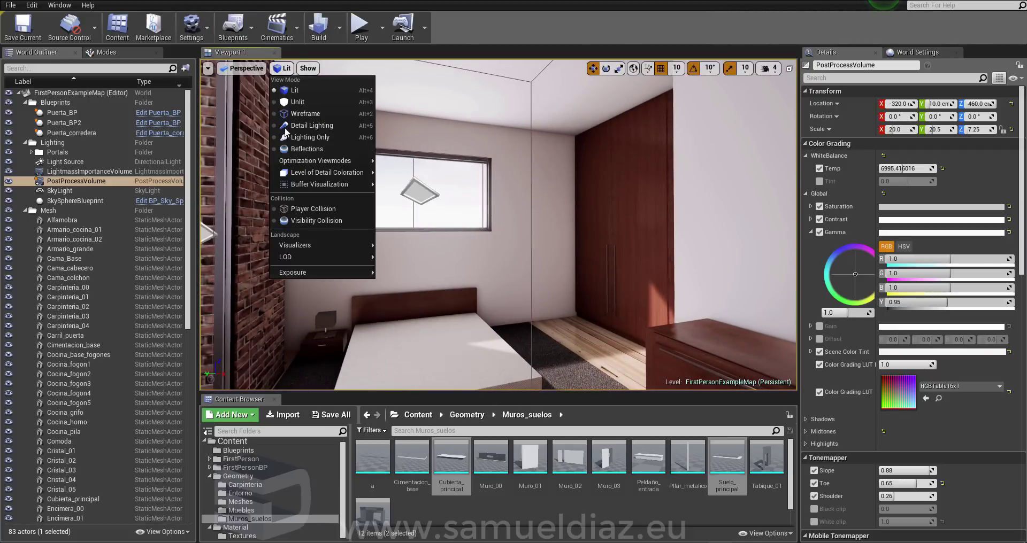
mouse_move(304, 271)
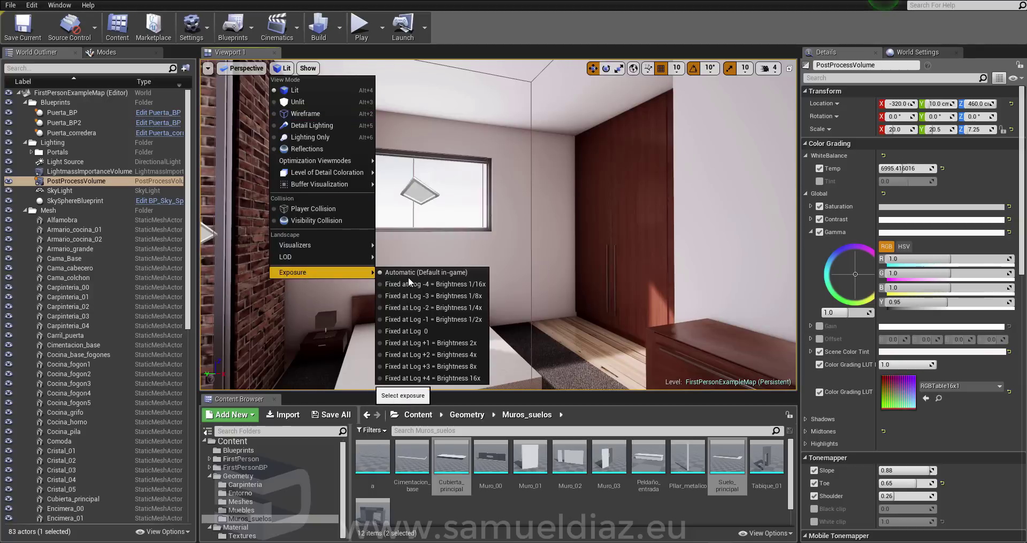
click(424, 336)
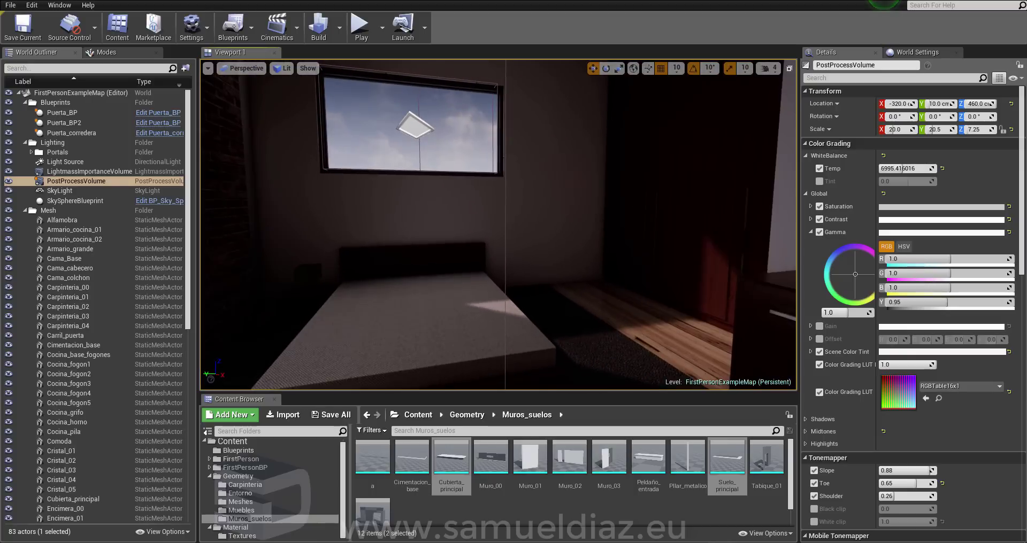
- Return viewport exposure to Automatic and lower the White Balance Temp override
click(287, 73)
mouse_move(348, 272)
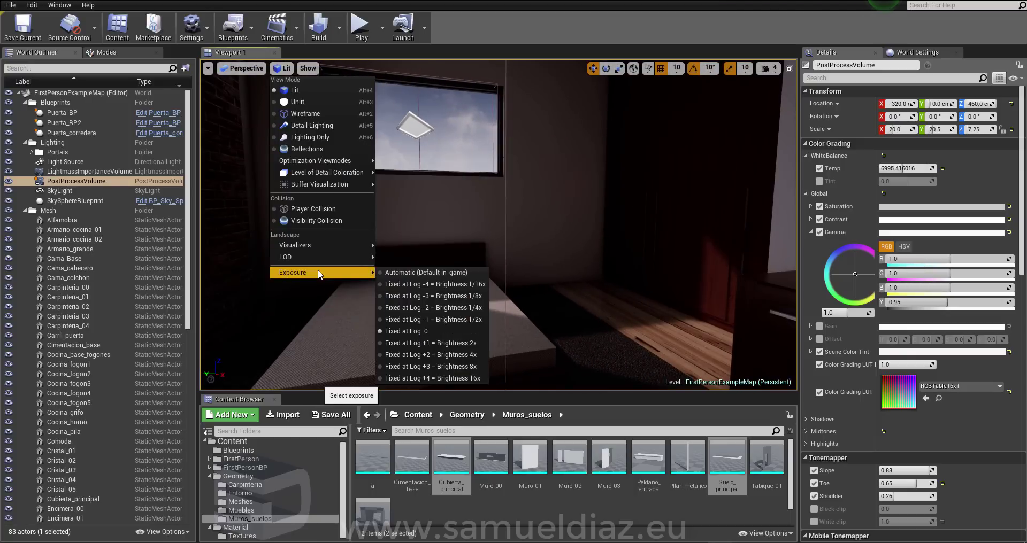
click(403, 273)
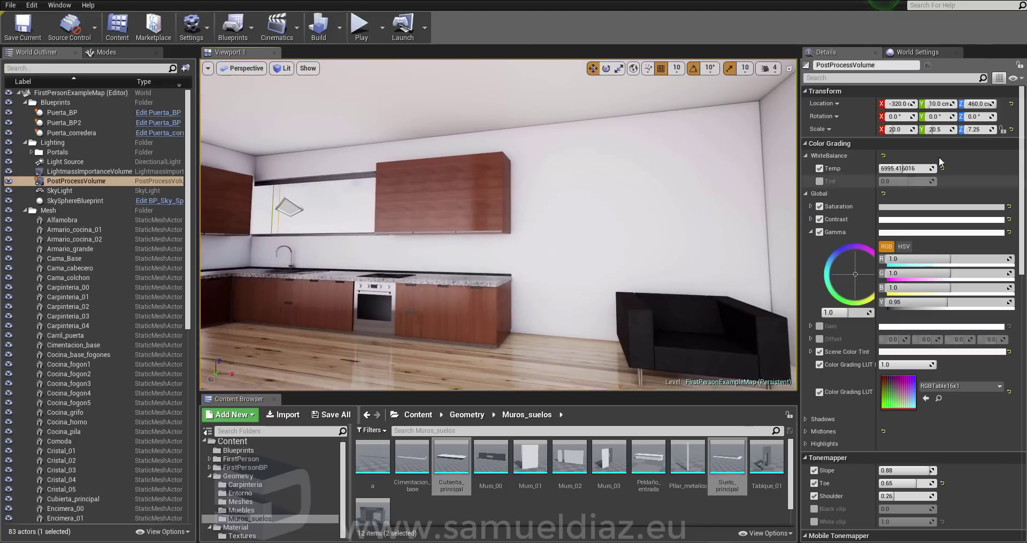
click(819, 169)
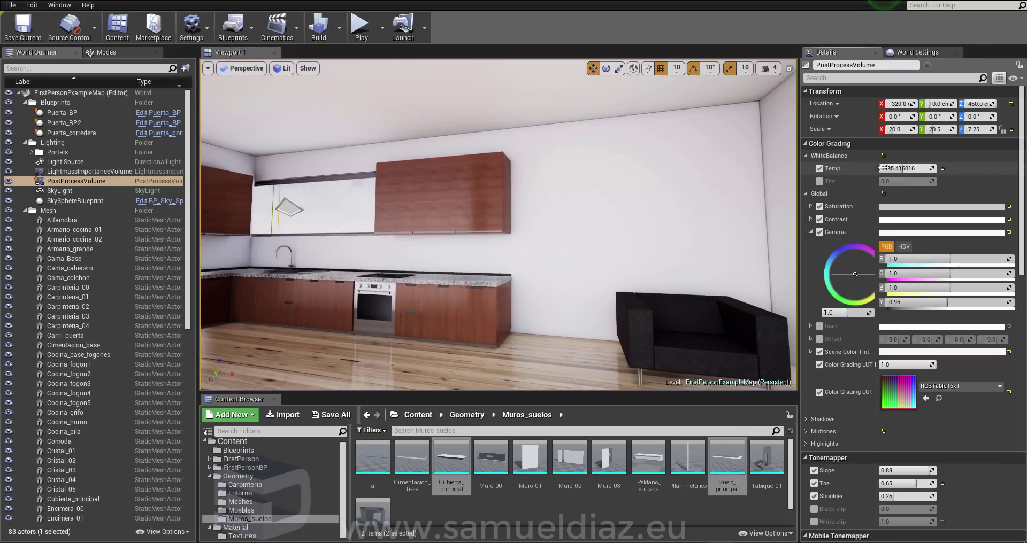
drag(881, 168, 894, 168)
key(ctrl+z)
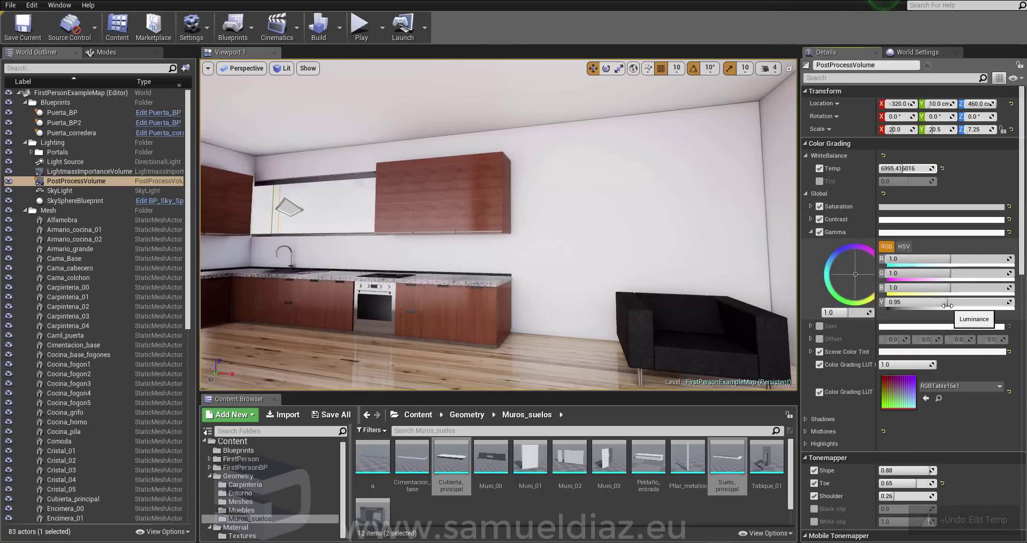
drag(939, 303, 928, 303)
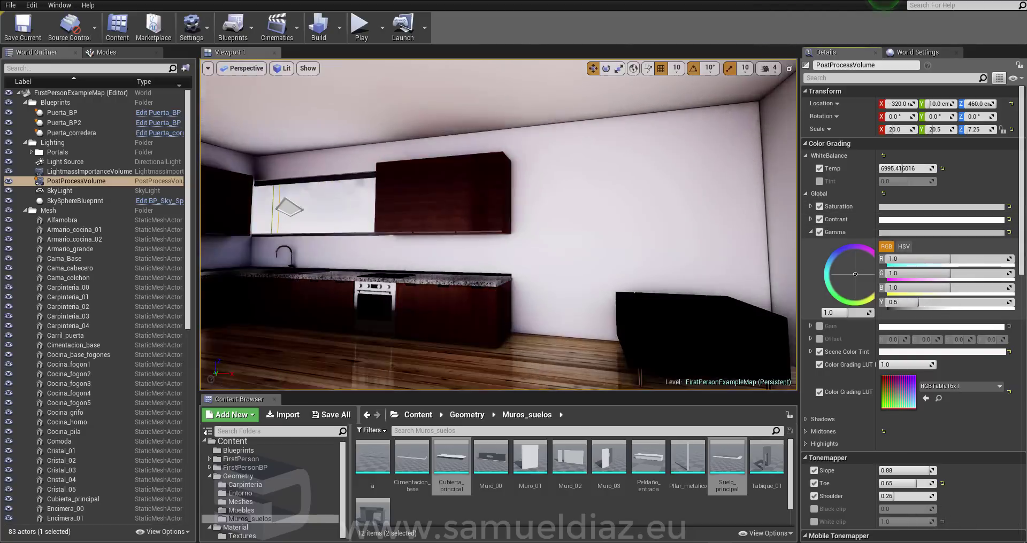
key(ctrl+z)
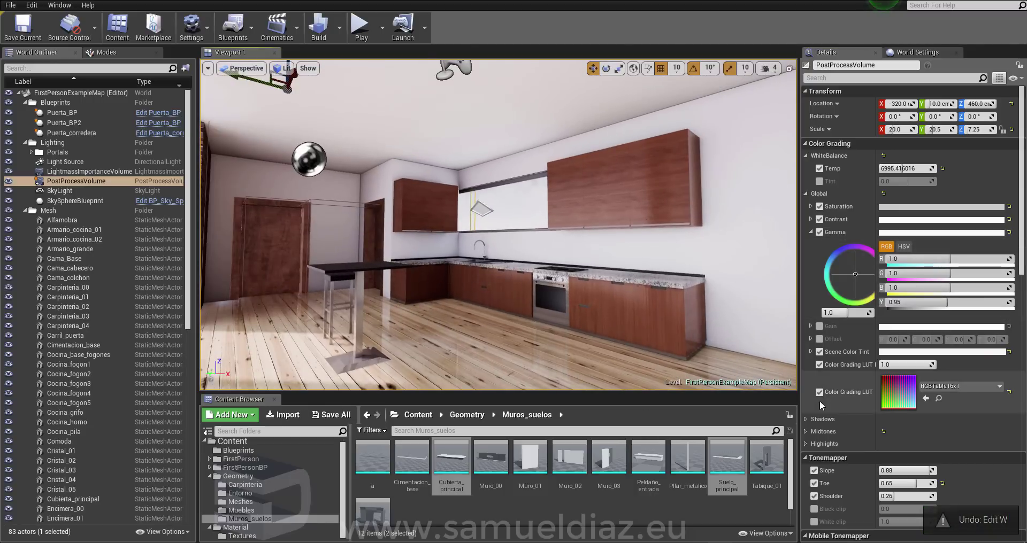
click(807, 445)
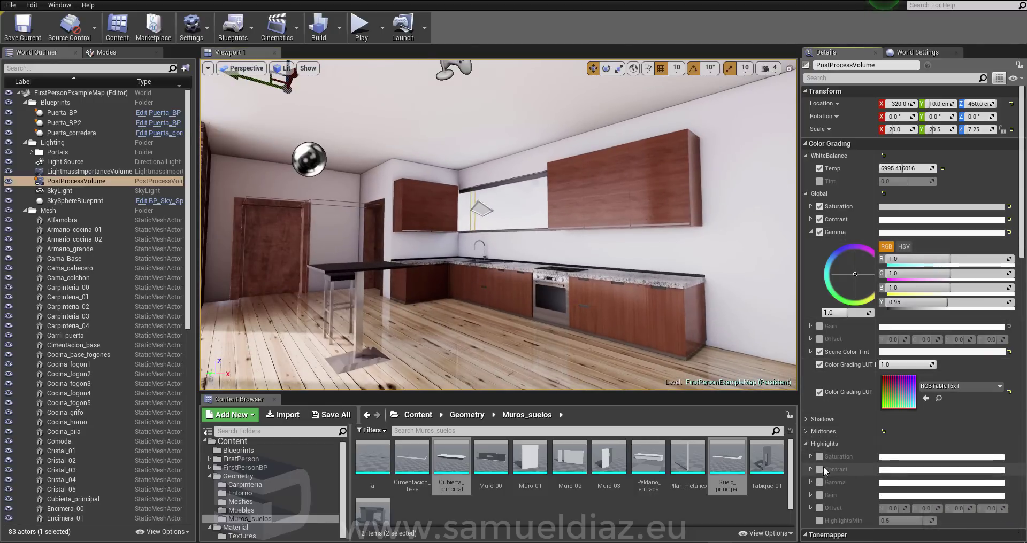
click(811, 496)
scroll(909, 492, down, 3)
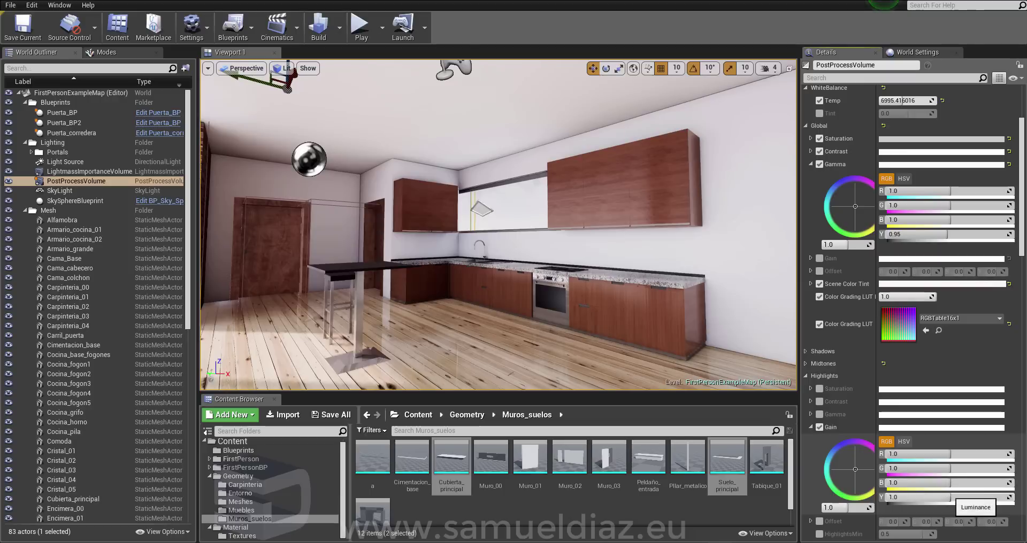
mouse_move(952, 498)
mouse_down()
mouse_move(885, 498)
mouse_move(907, 497)
mouse_up()
key(ctrl+z)
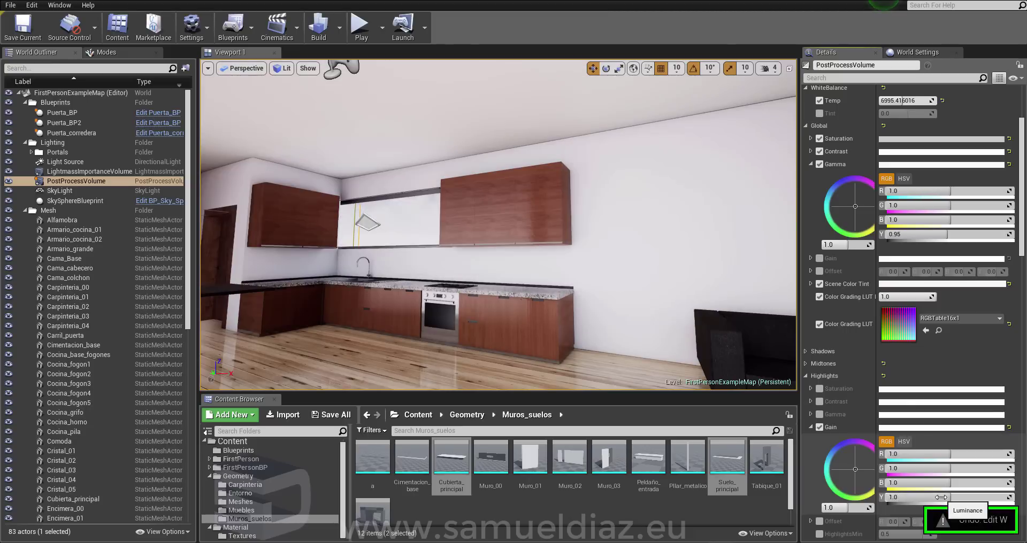
click(819, 427)
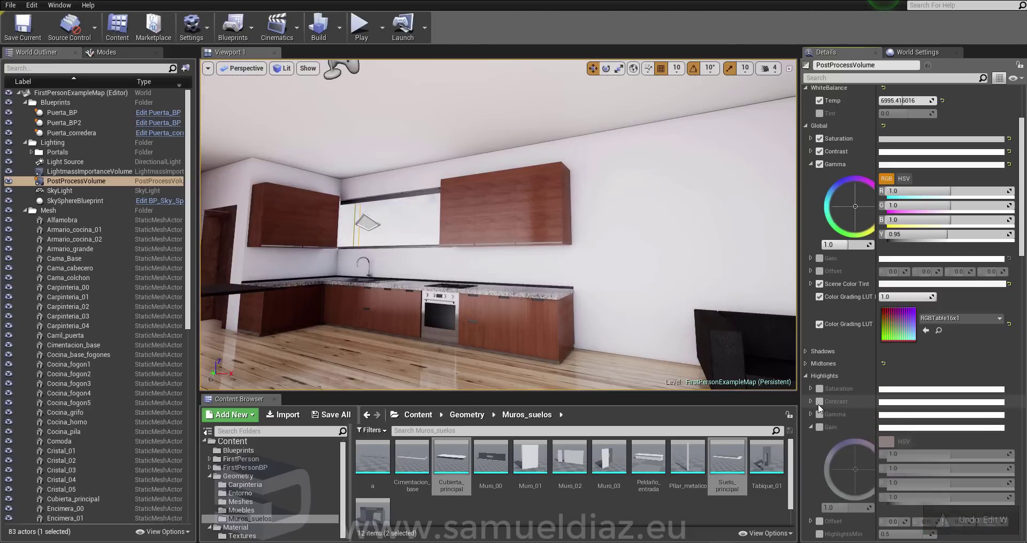
click(820, 415)
click(810, 415)
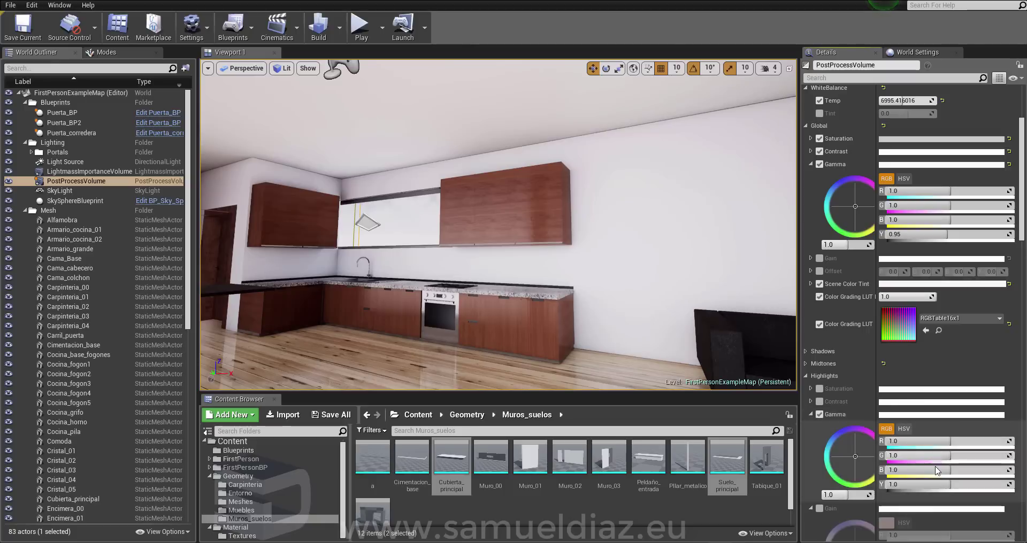
drag(946, 485, 903, 484)
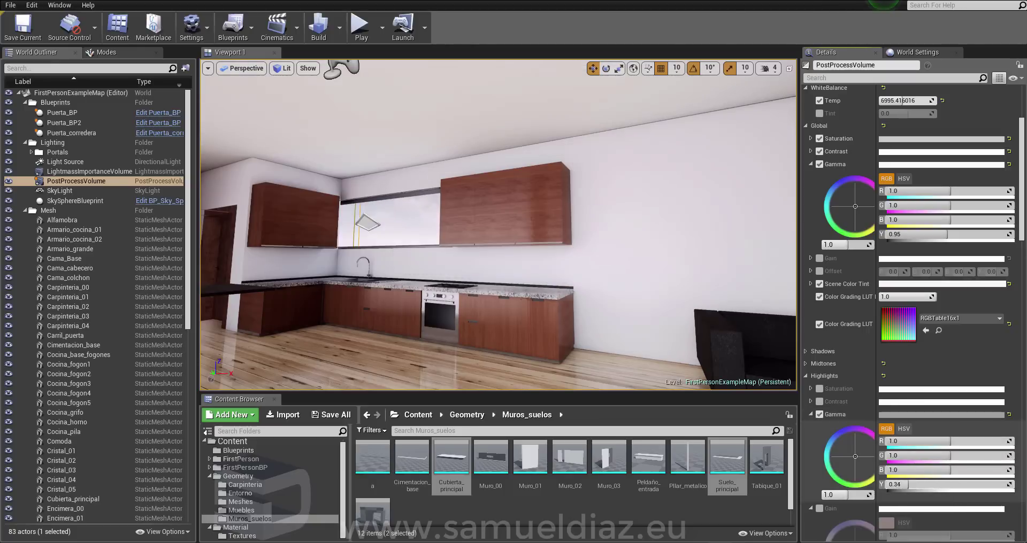
key(ctrl+z)
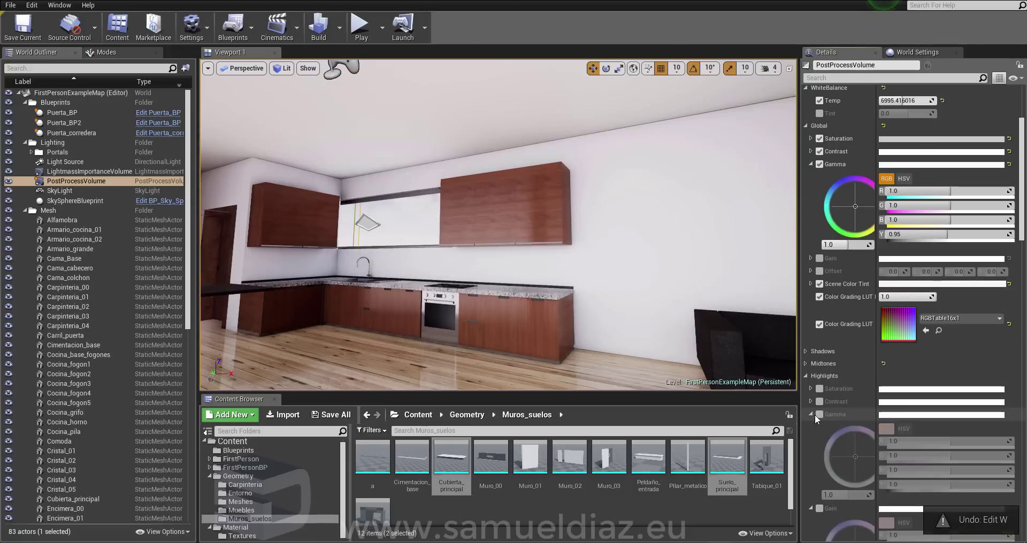
click(806, 363)
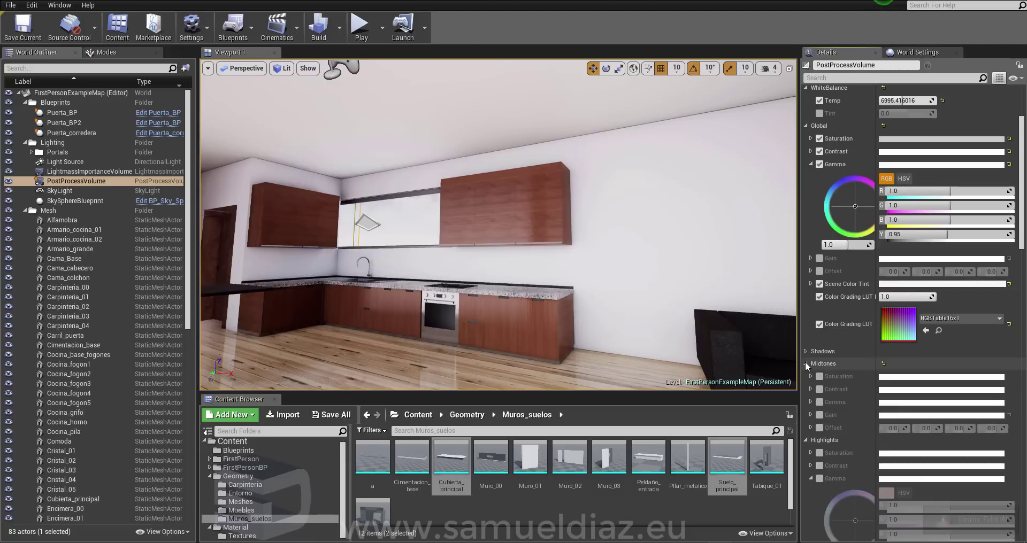
click(819, 402)
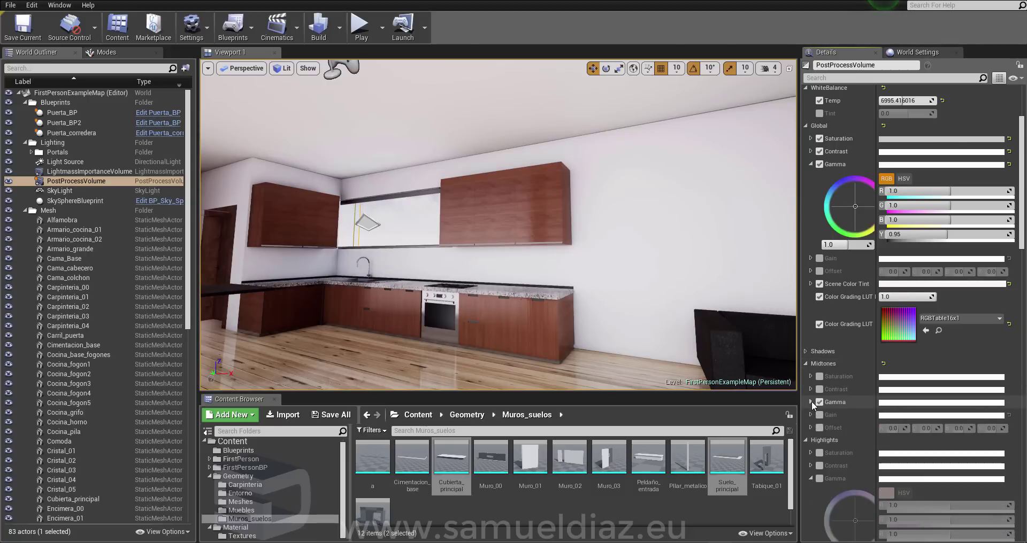
click(810, 402)
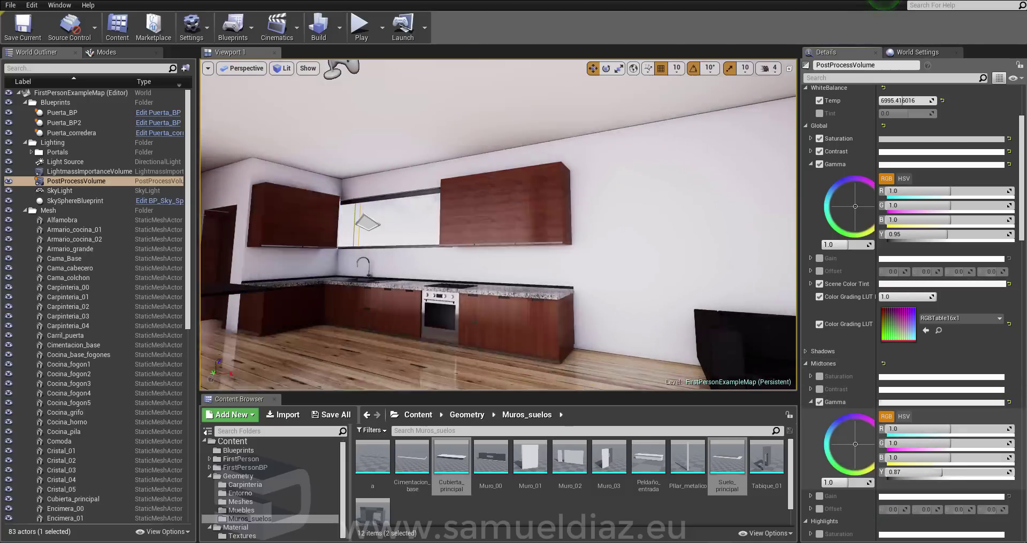
drag(941, 473, 889, 472)
key(ctrl+z)
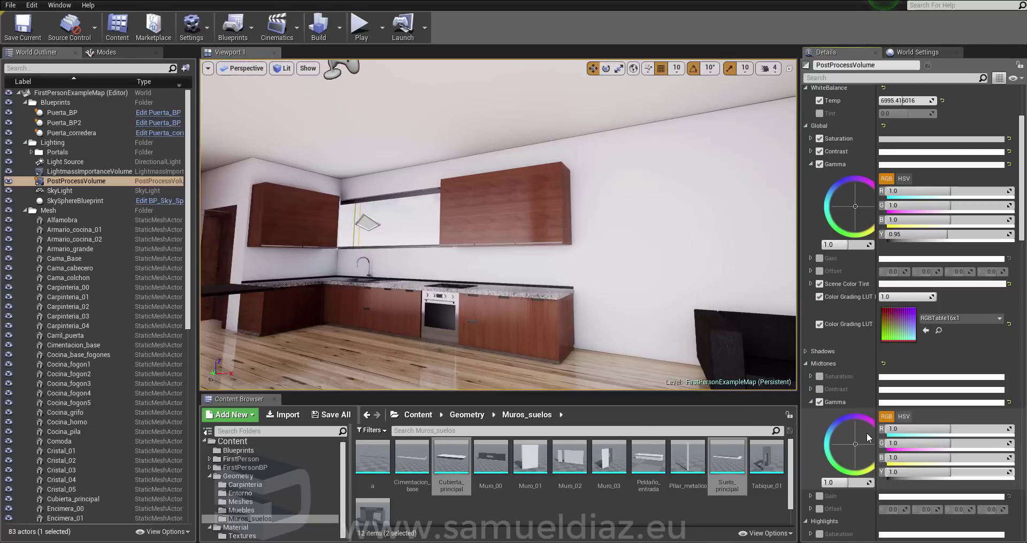
click(819, 402)
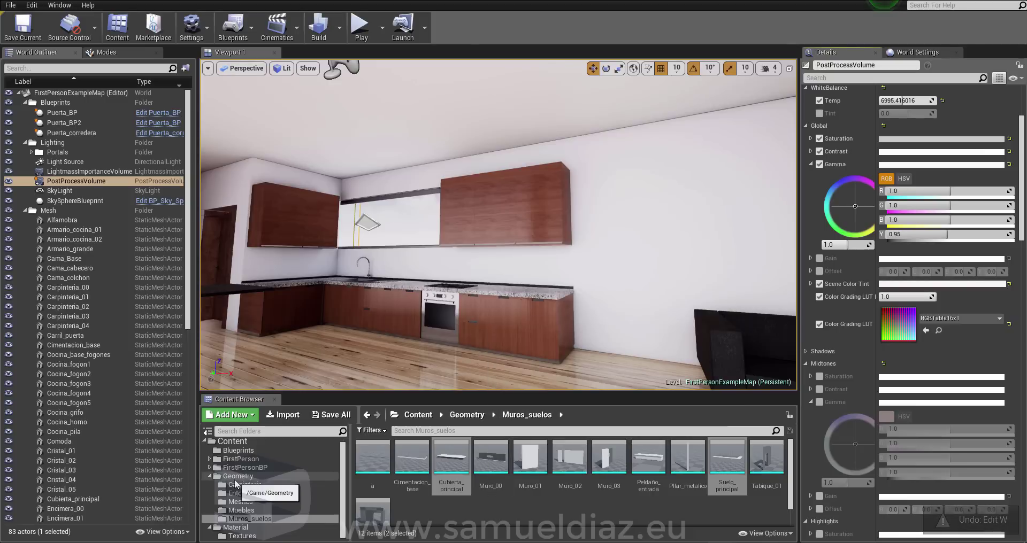
scroll(294, 501, up, 1)
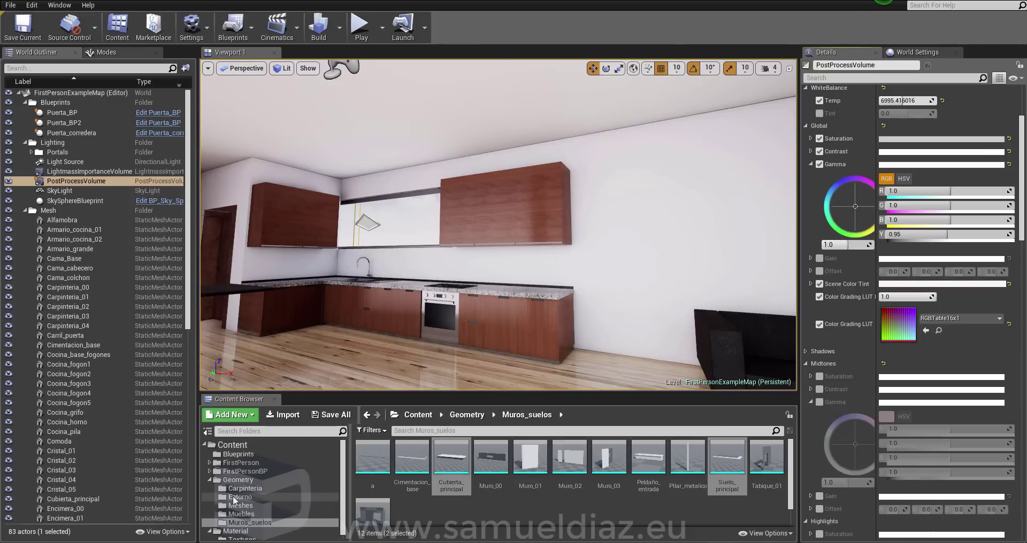
- Browse to the Material folder and open the Pared_interior material for editing
click(209, 479)
click(230, 488)
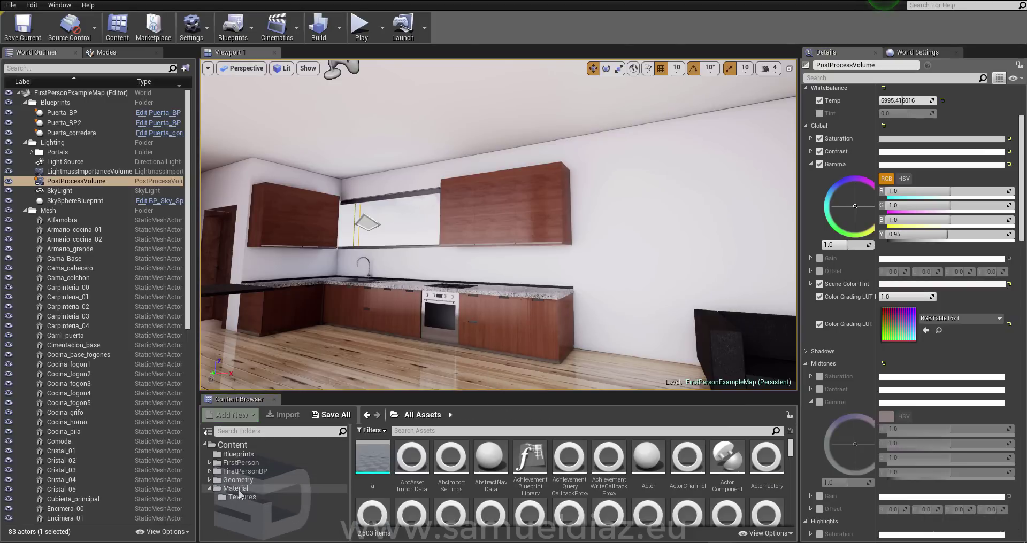
click(451, 457)
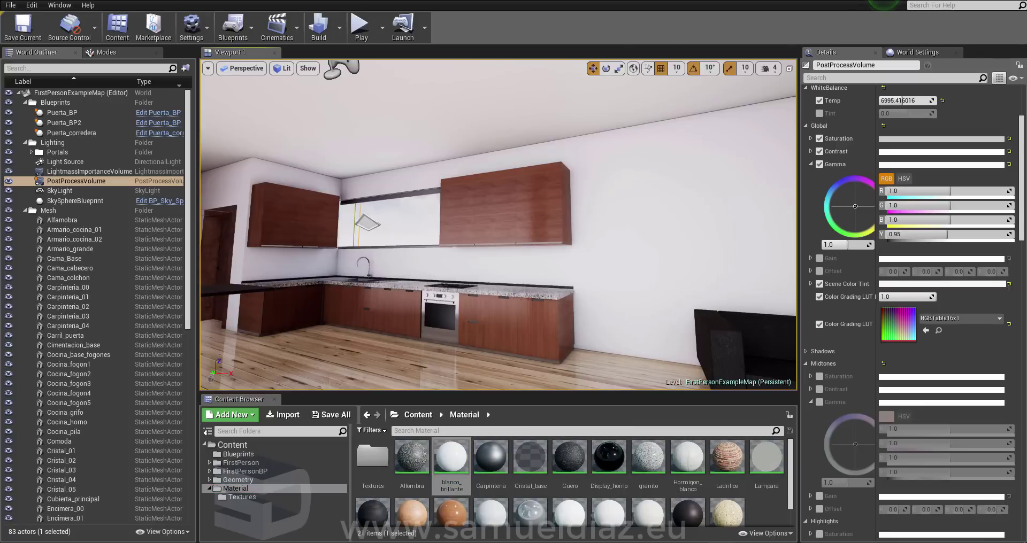
click(651, 276)
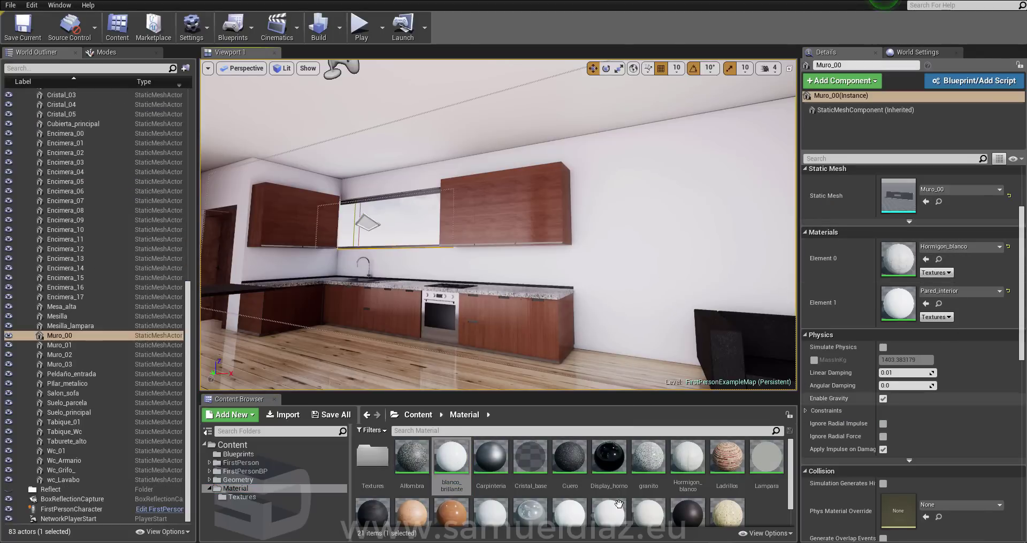
scroll(570, 496, down, 1)
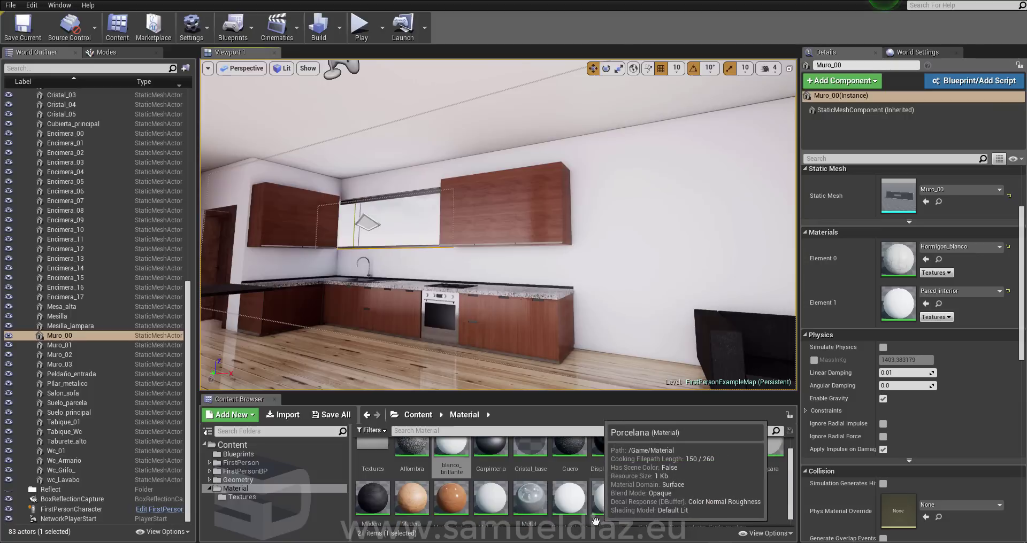
double_click(570, 497)
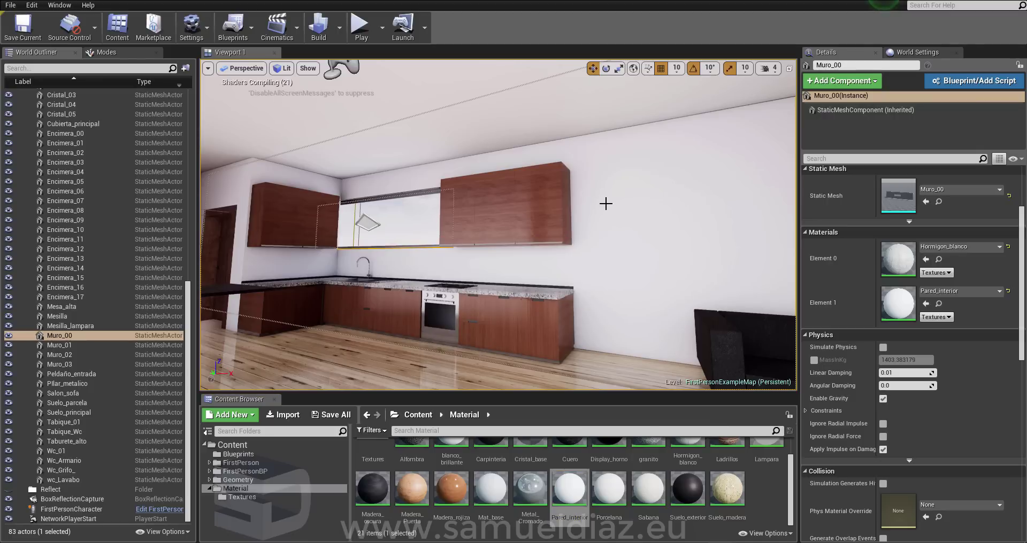
- Change the white base colour Constant3Vector to a 0.615 grey in the Color Picker
double_click(695, 147)
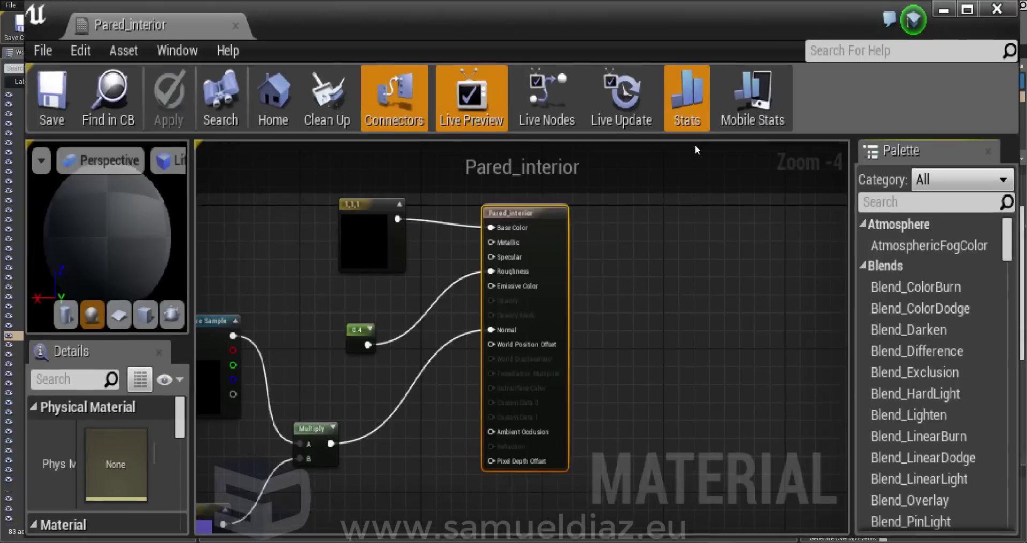
right_drag(440, 161, 621, 267)
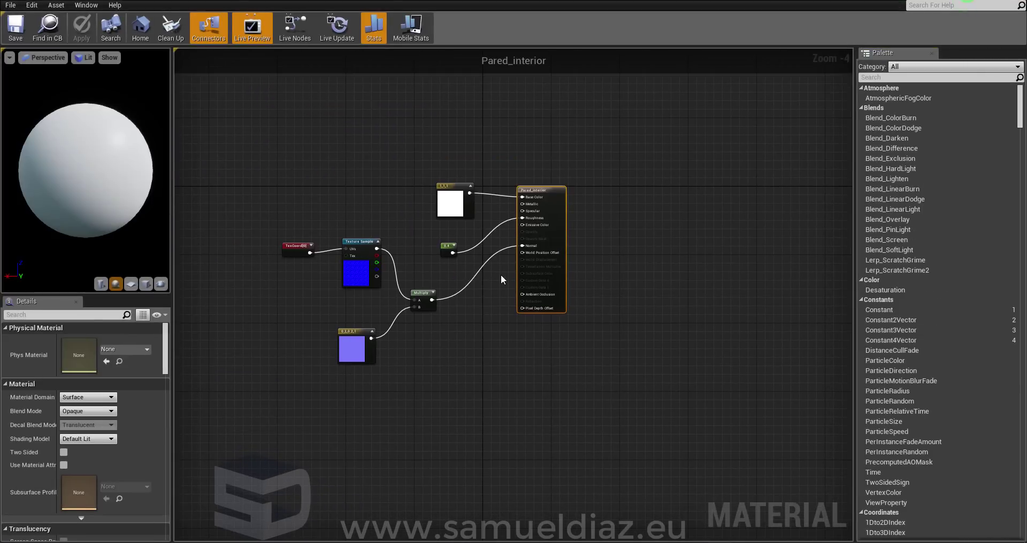
scroll(502, 261, up, 1)
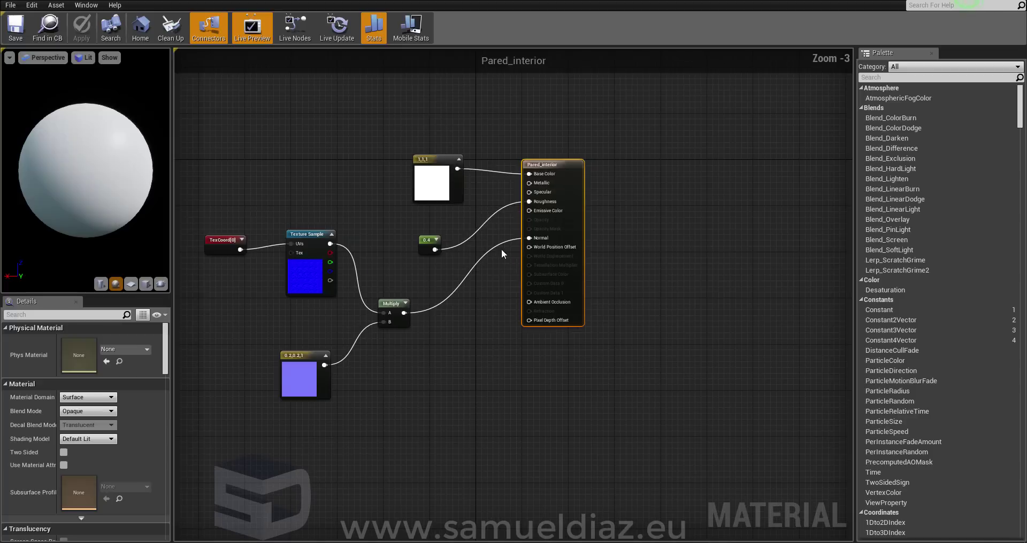
click(426, 180)
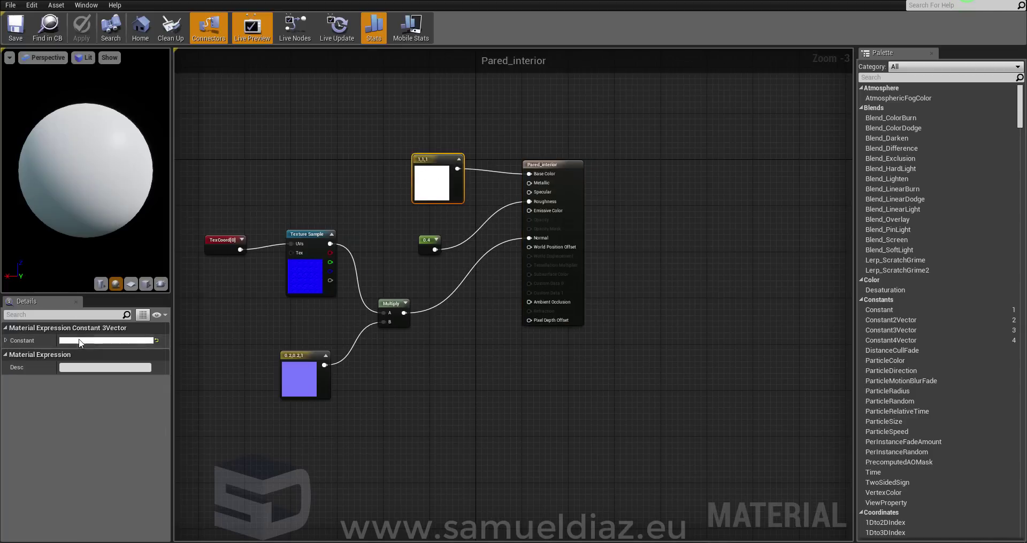
click(80, 342)
drag(245, 296, 245, 334)
click(251, 514)
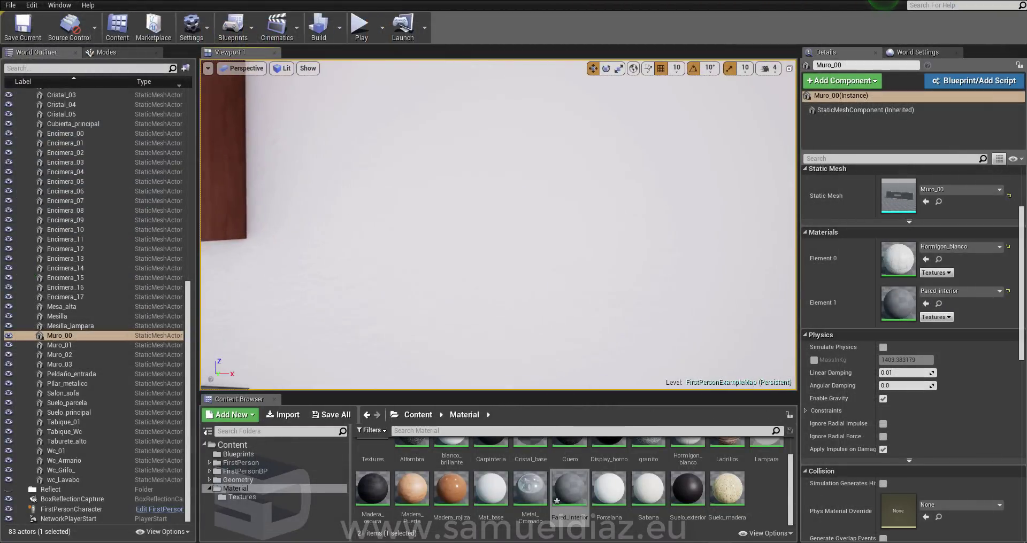
- Darken the Pared_interior base colour to 0.125 and apply the material
double_click(577, 490)
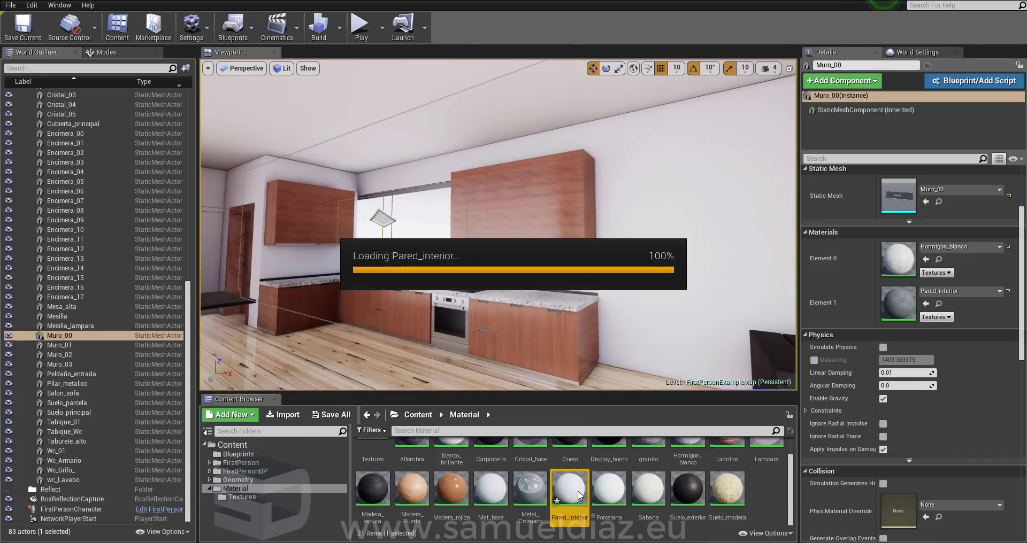
double_click(332, 184)
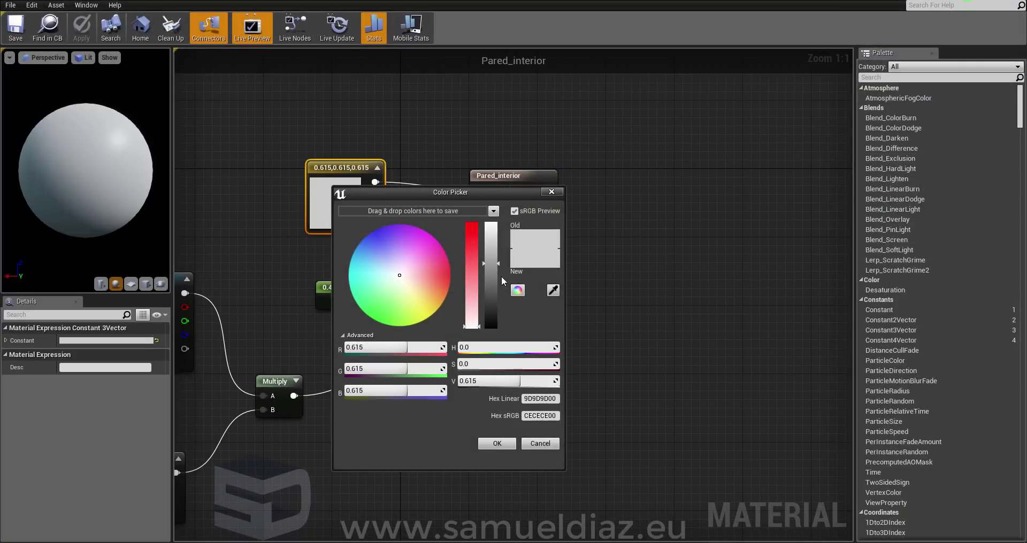
drag(487, 273, 489, 315)
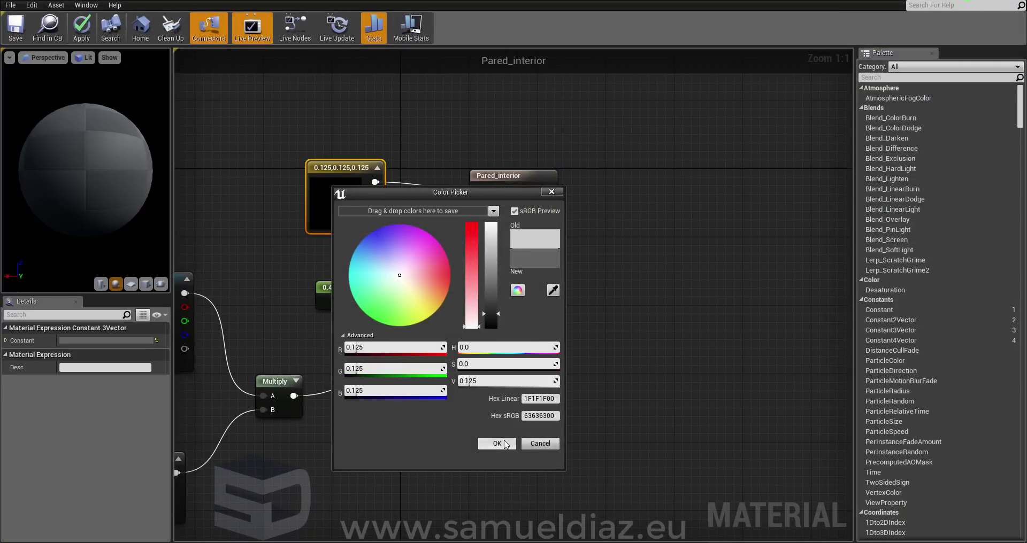
click(505, 444)
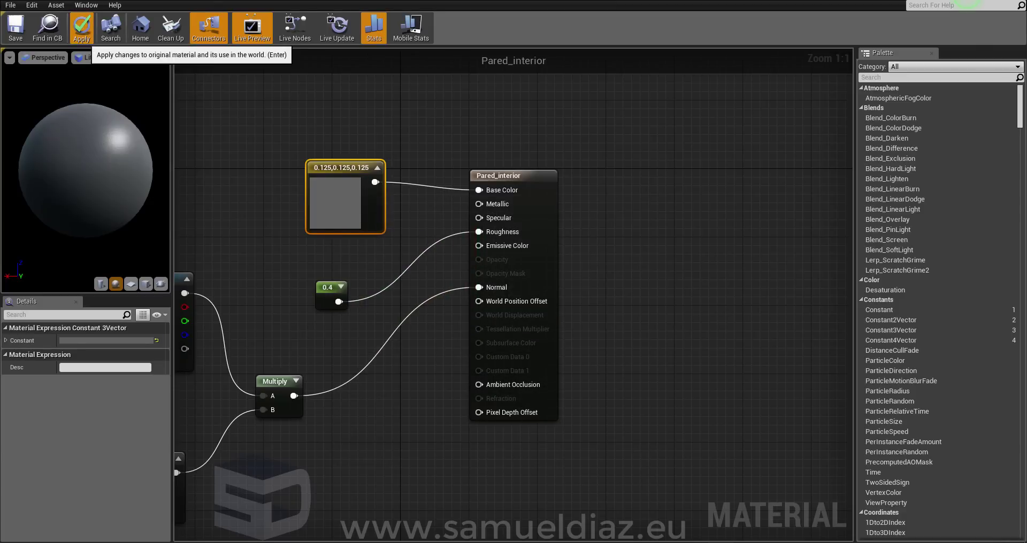
click(81, 29)
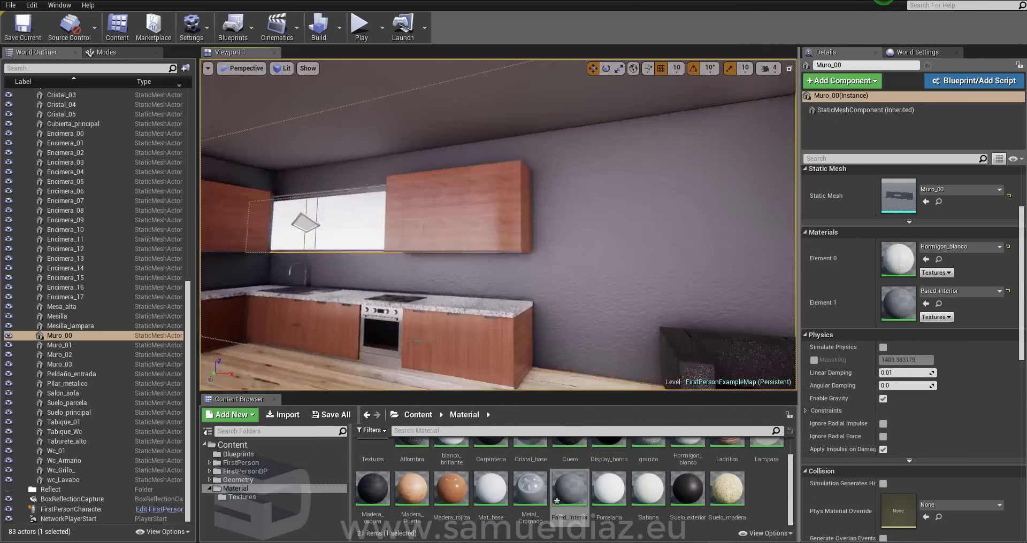
- Raise the Pared_interior base colour value to 0.58 and apply it to the level
right_drag(662, 286, 662, 286)
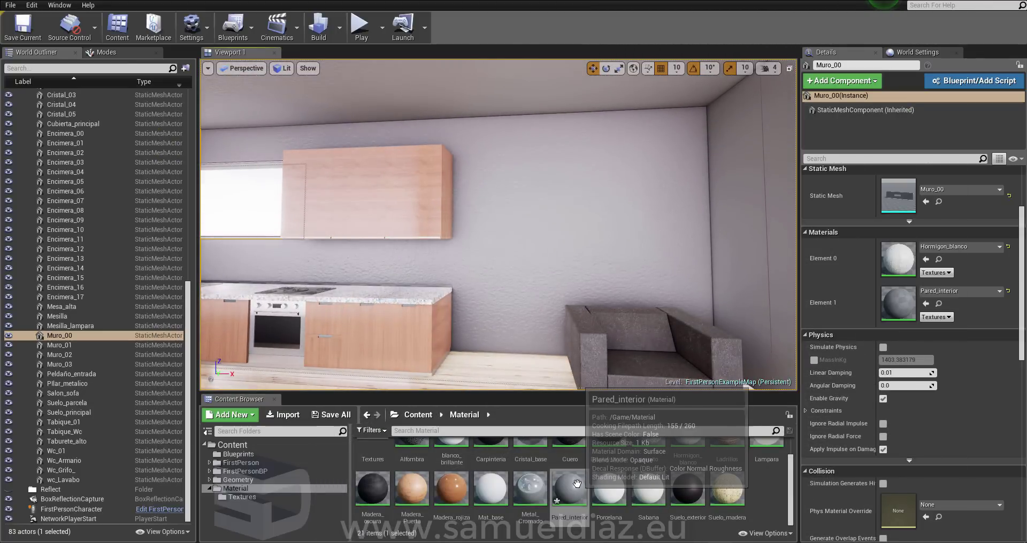
double_click(577, 484)
double_click(321, 185)
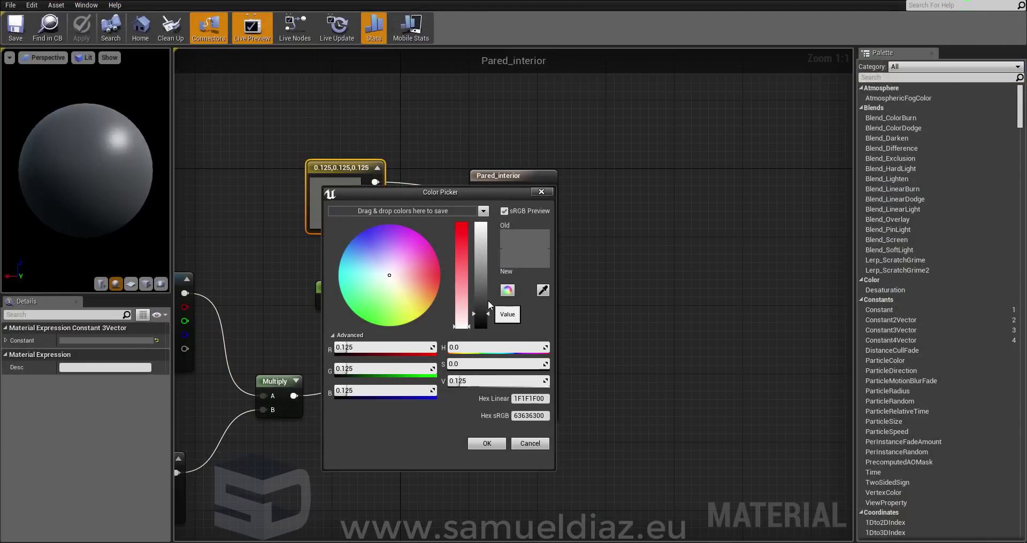
drag(488, 304, 488, 265)
click(487, 444)
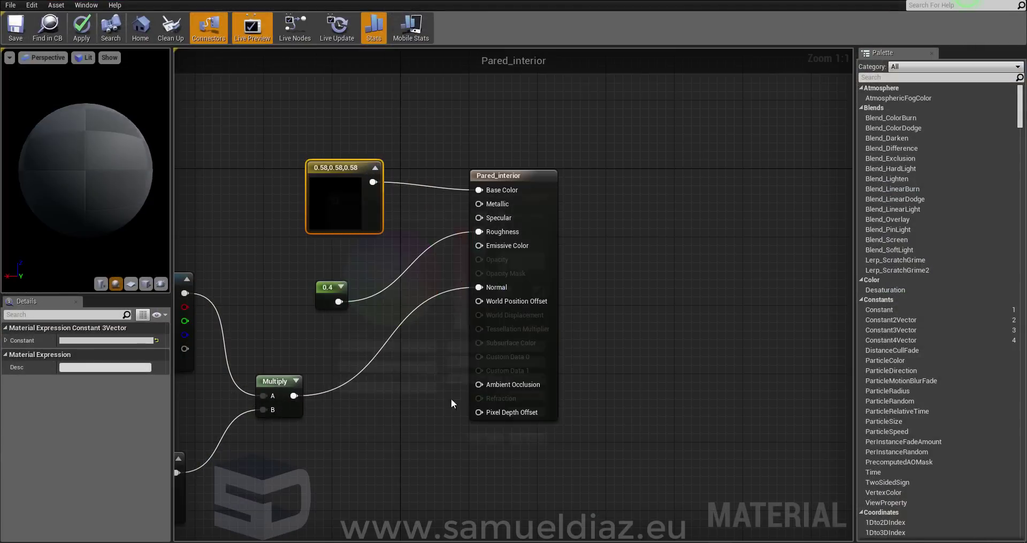
click(80, 36)
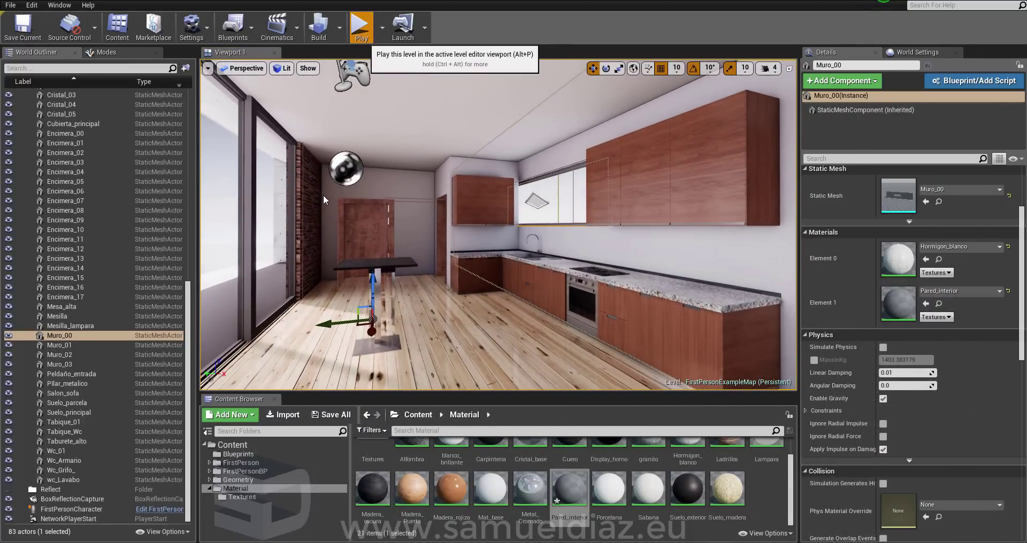
click(359, 27)
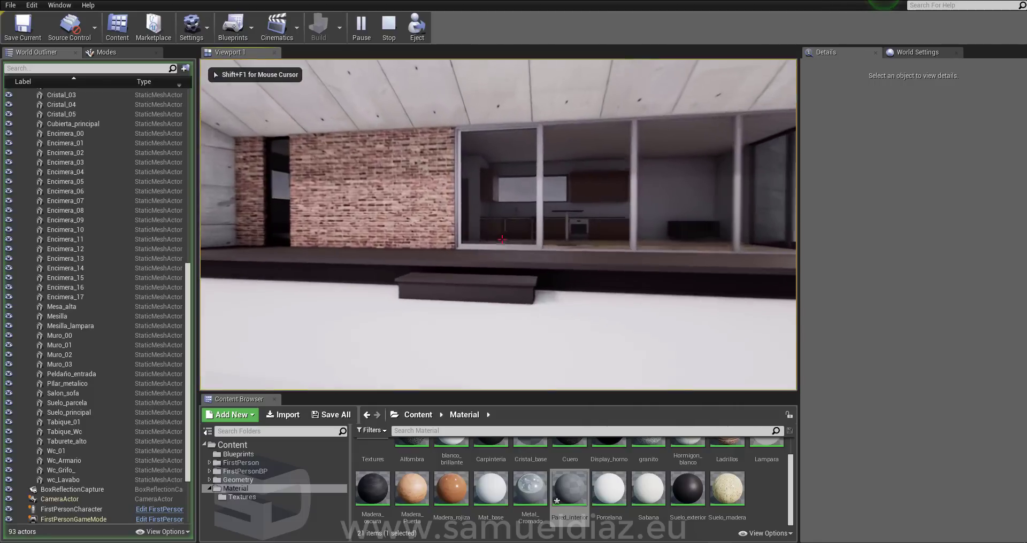
key(w)
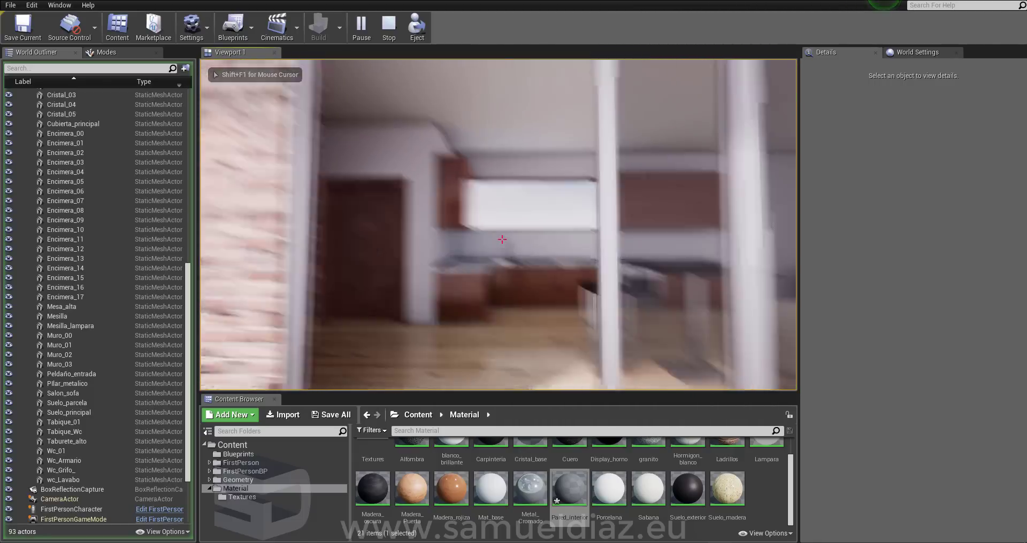
key(w)
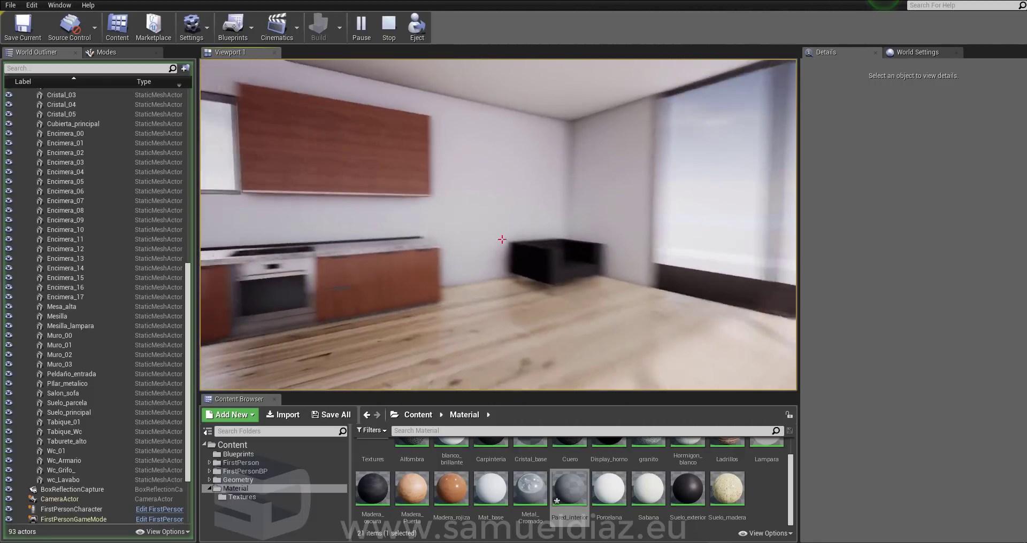
key(w)
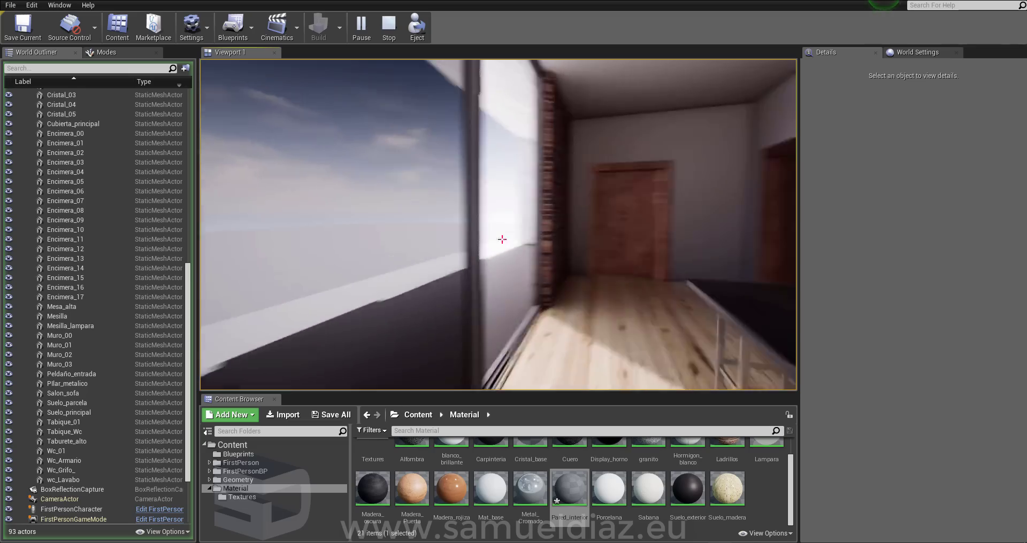
key(w)
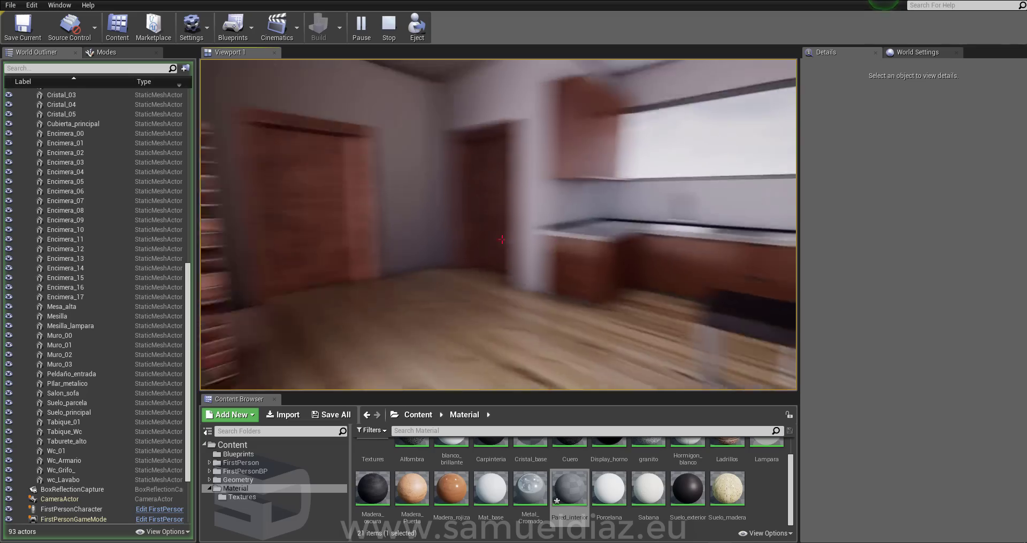
key(w)
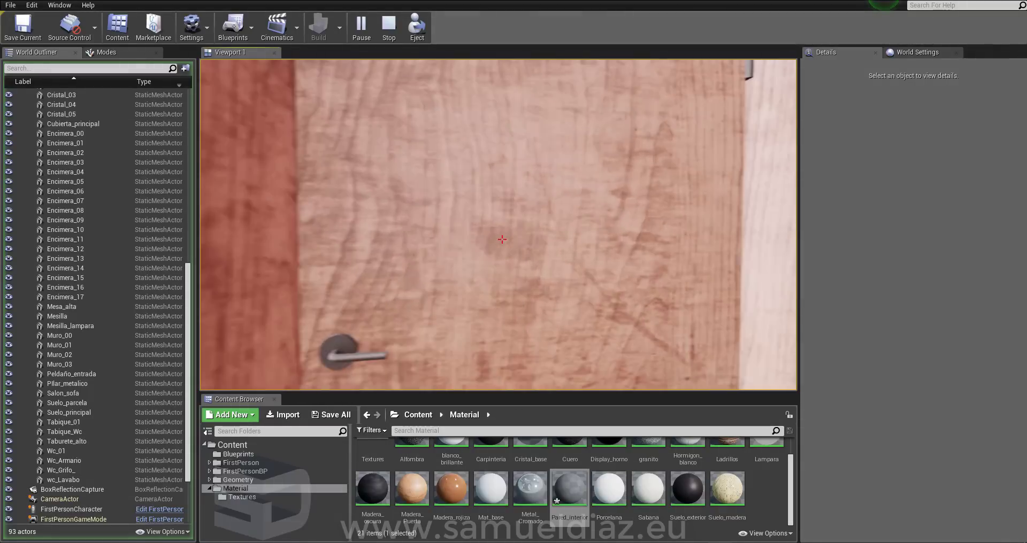
key(w)
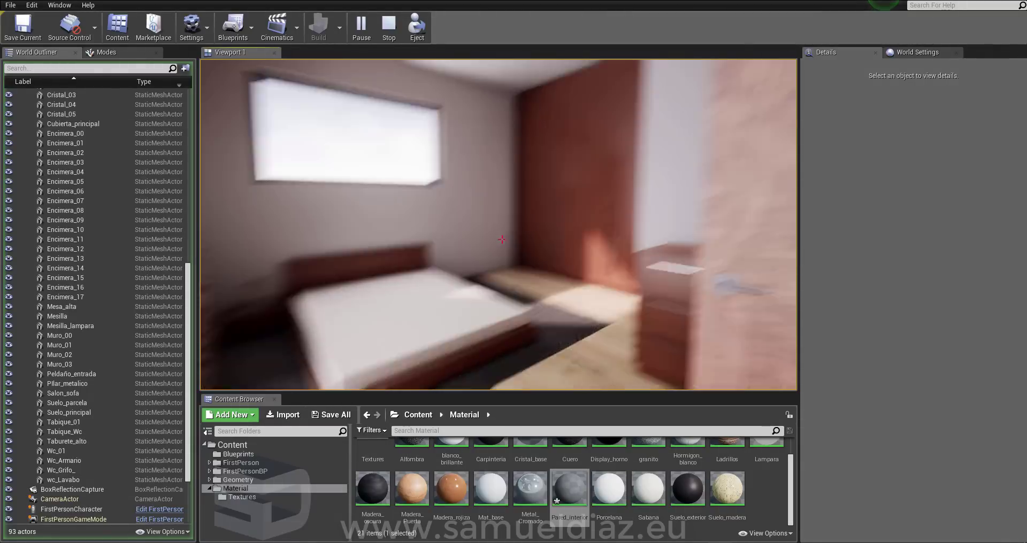
key(w)
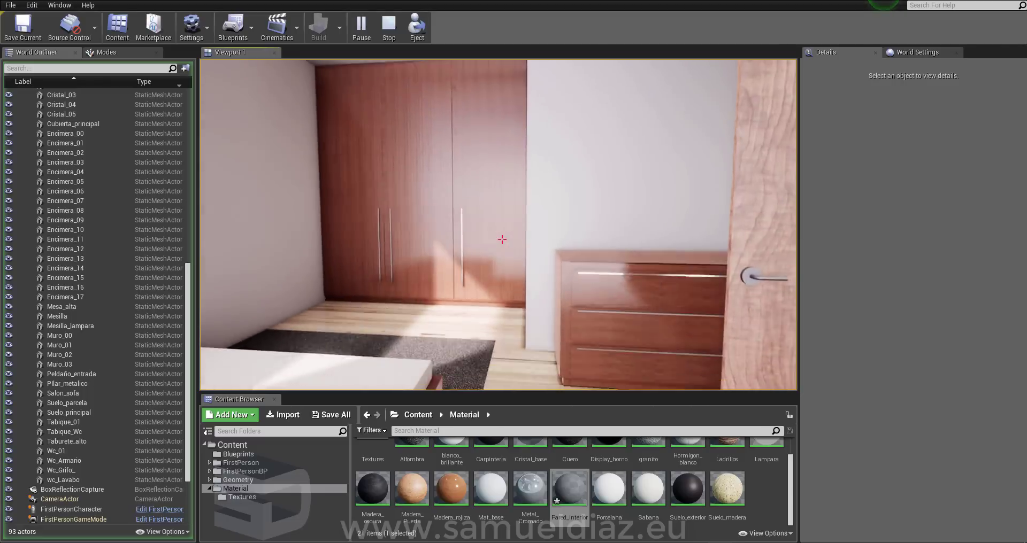
key(w)
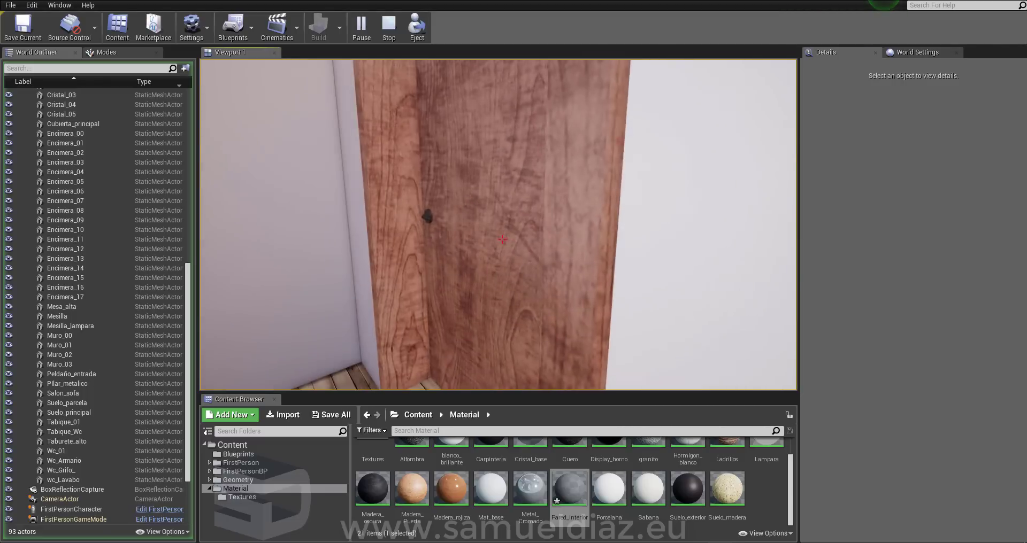
key(w)
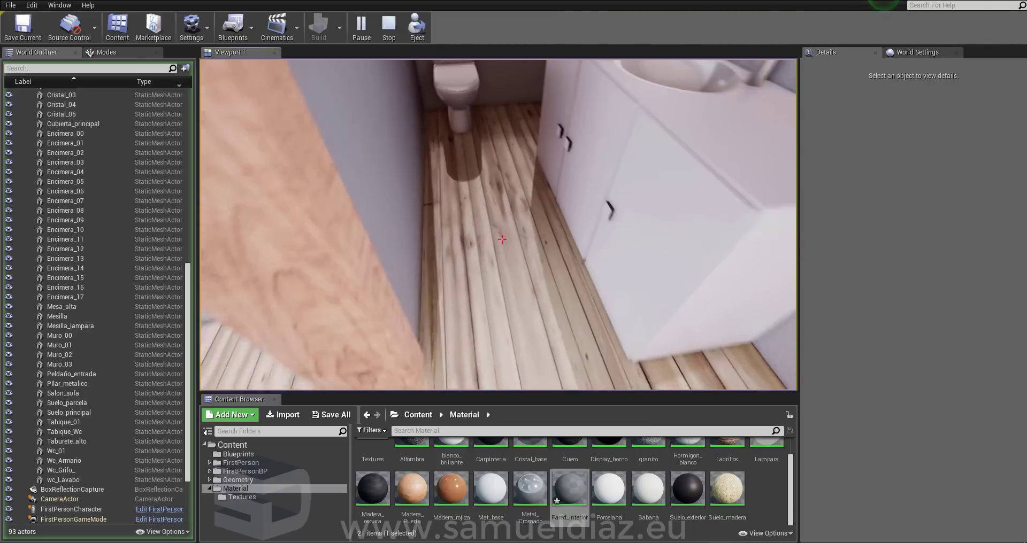
key(Escape)
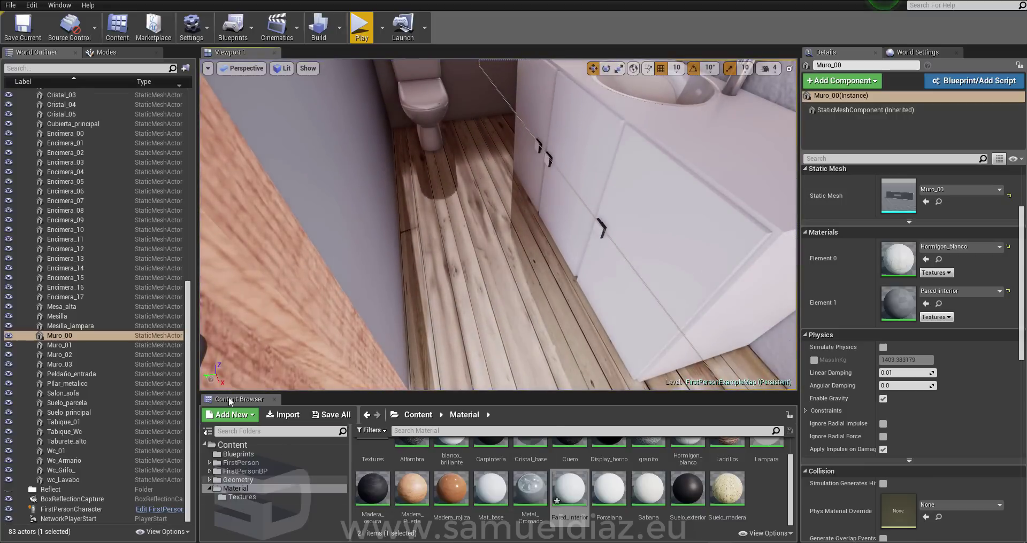
- Place a Sphere Reflection Capture from Visual Effects into the bathroom
right_drag(531, 335, 531, 336)
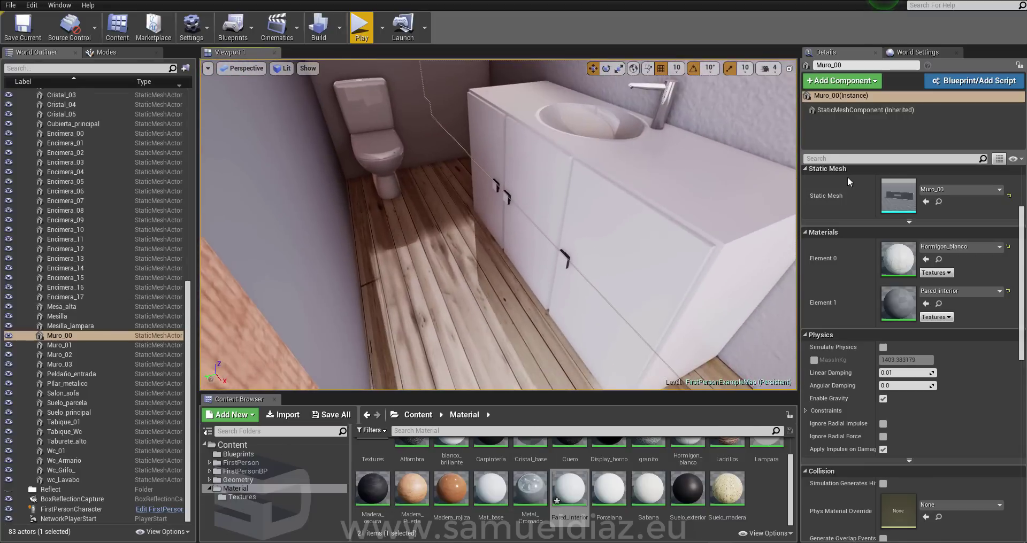
click(102, 52)
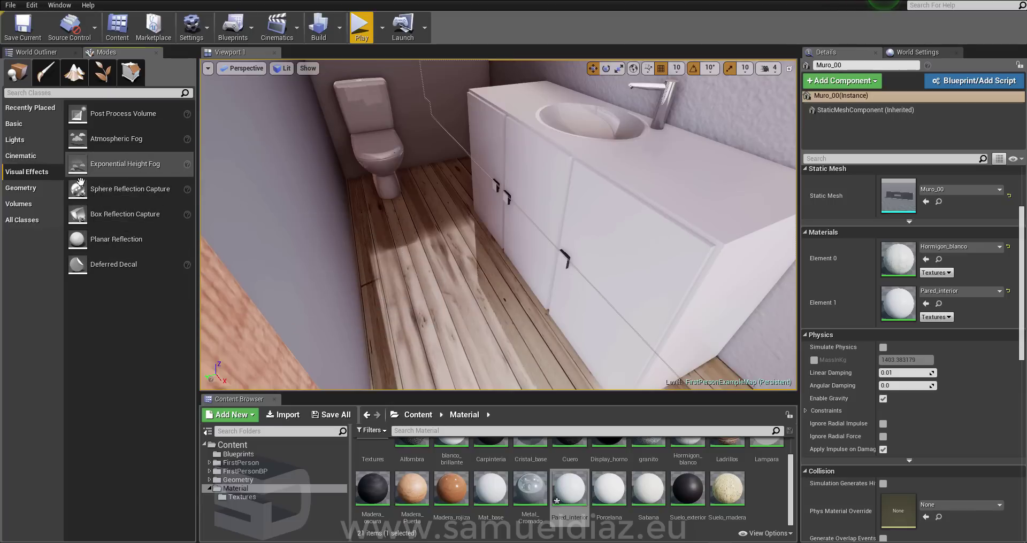
drag(77, 190, 477, 303)
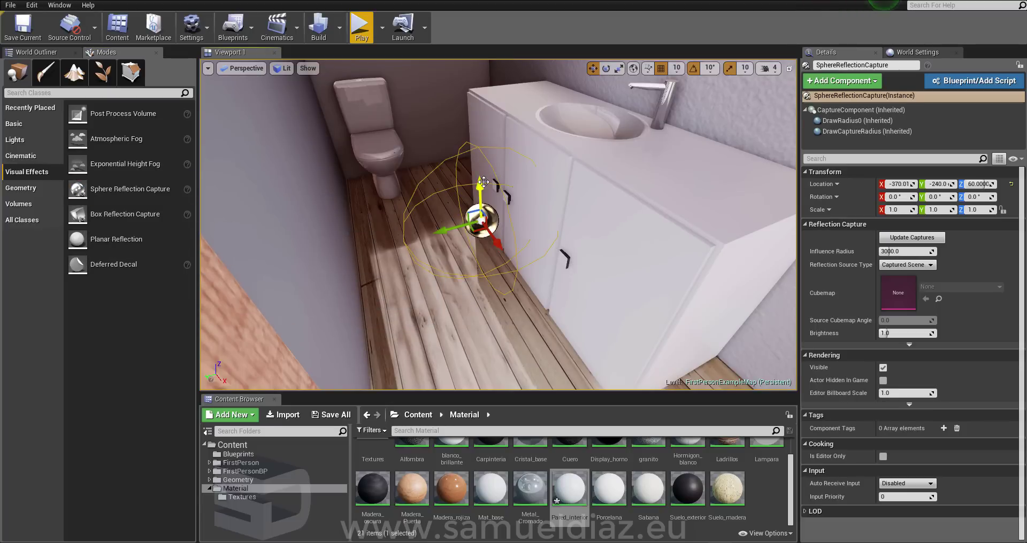
- Set the reflection capture's Location Z to 100 and Influence Radius to 200
drag(474, 187, 476, 123)
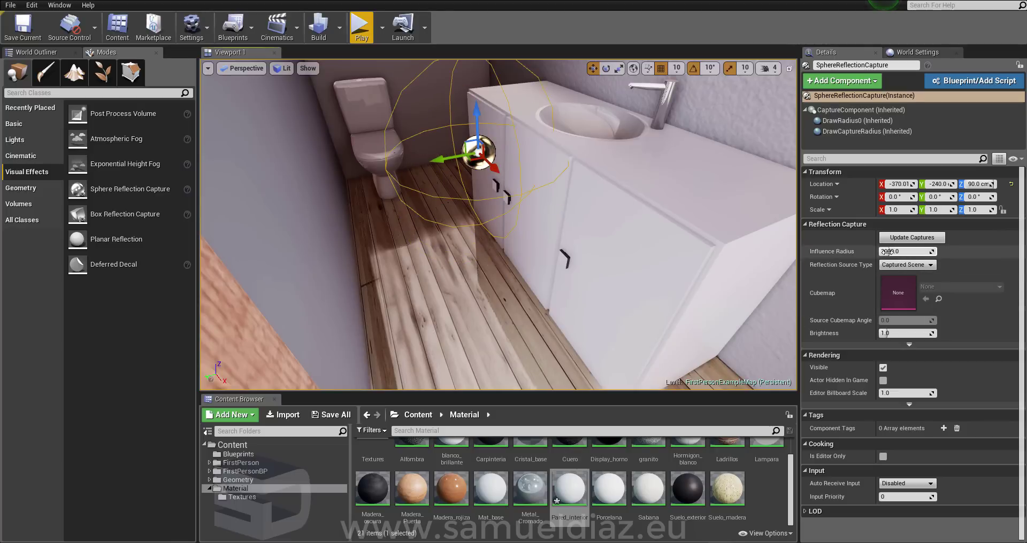
drag(904, 252, 900, 251)
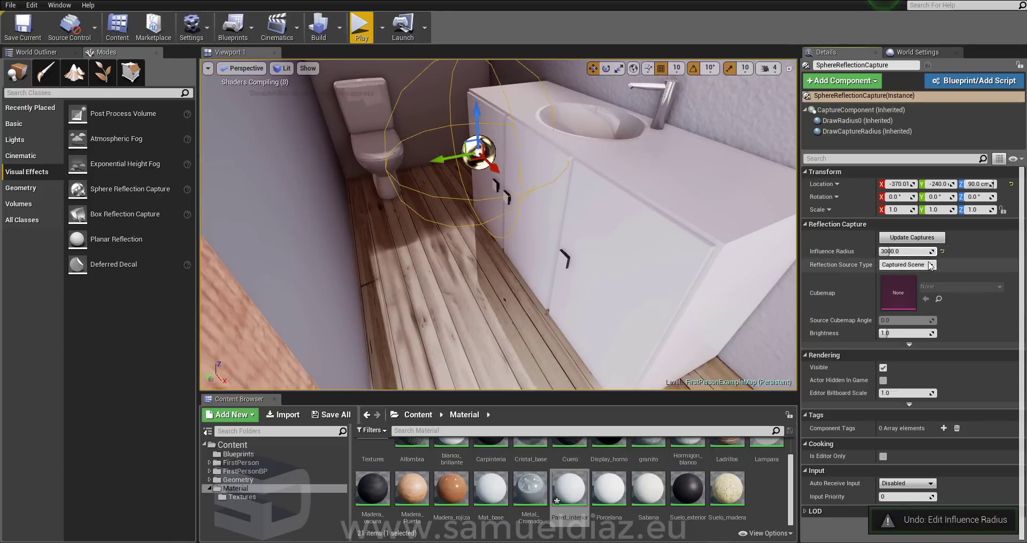
drag(903, 252, 880, 252)
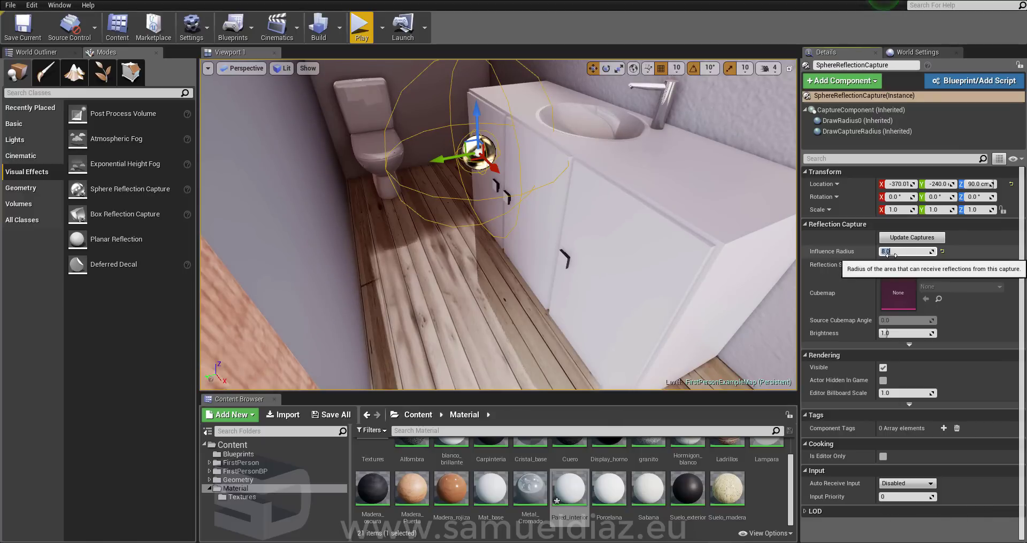
text(100)
key(Return)
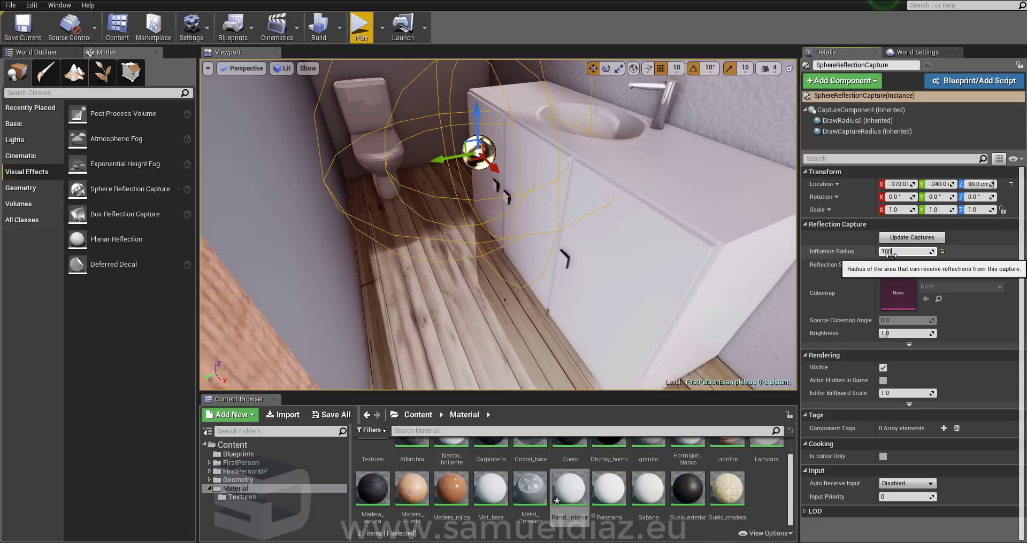
key(Return)
text(200)
key(Return)
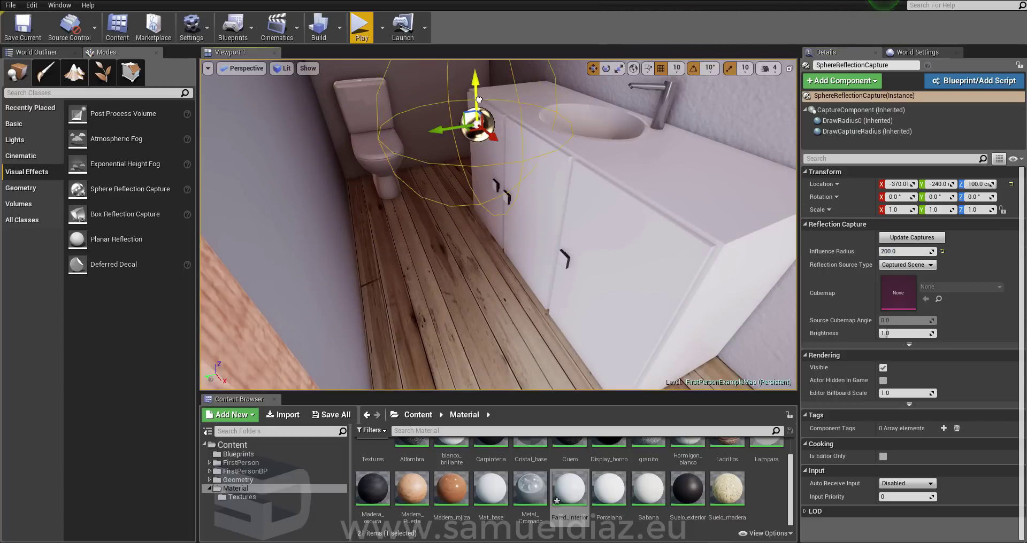
mouse_move(476, 120)
mouse_down()
mouse_move(480, 210)
mouse_move(470, 113)
mouse_up()
key(f)
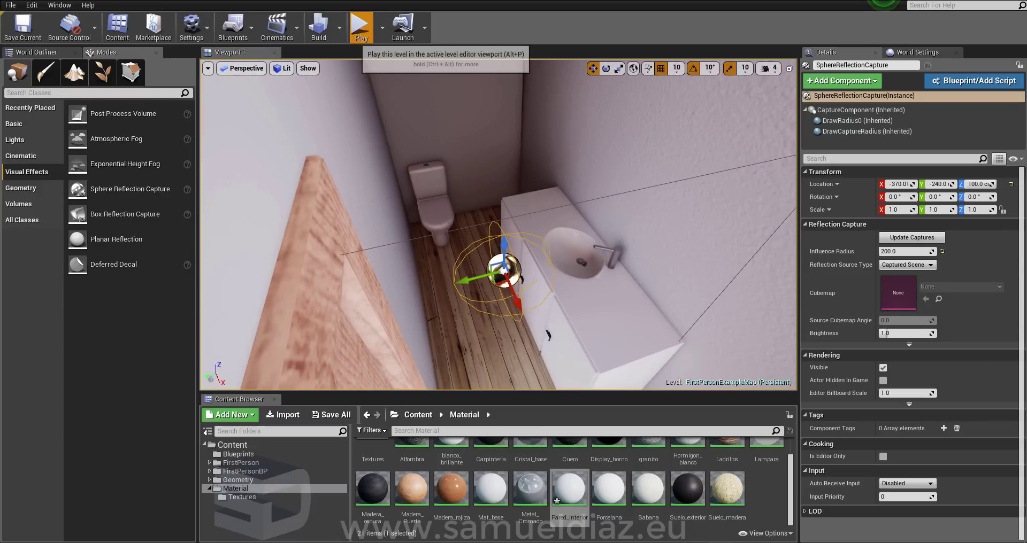
click(361, 27)
- Walk in Play mode into the bathroom, inspecting the sink cabinet and door
key(w)
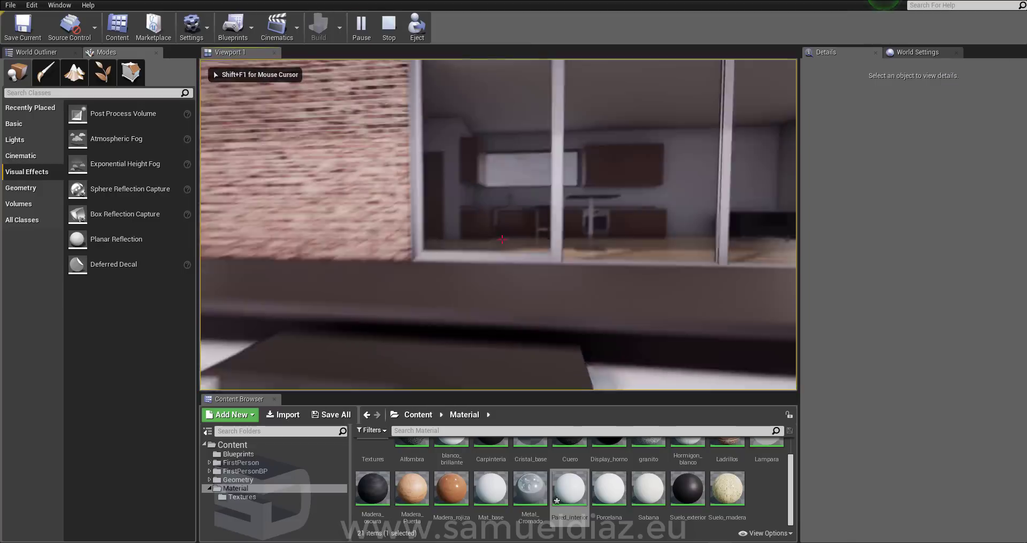
key(w)
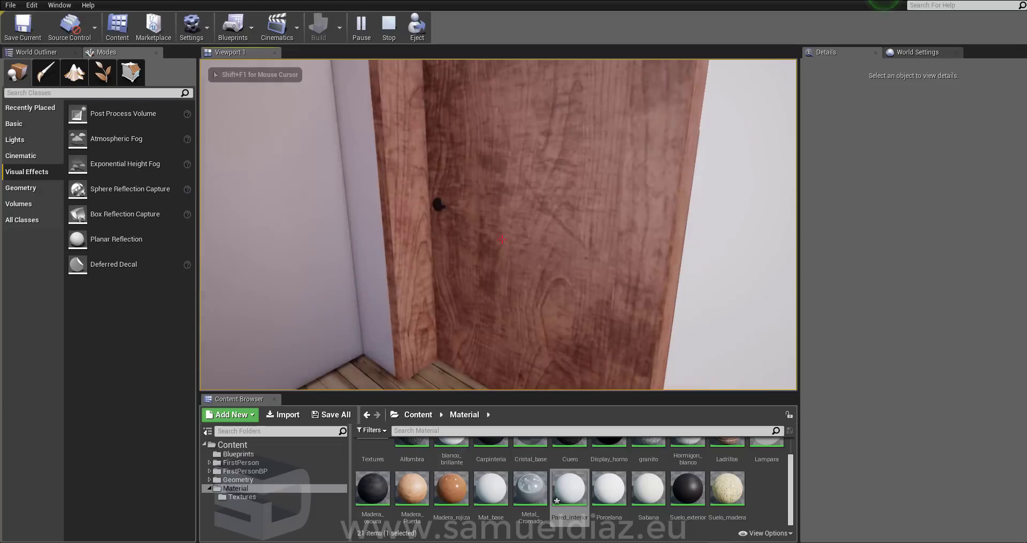
key(w)
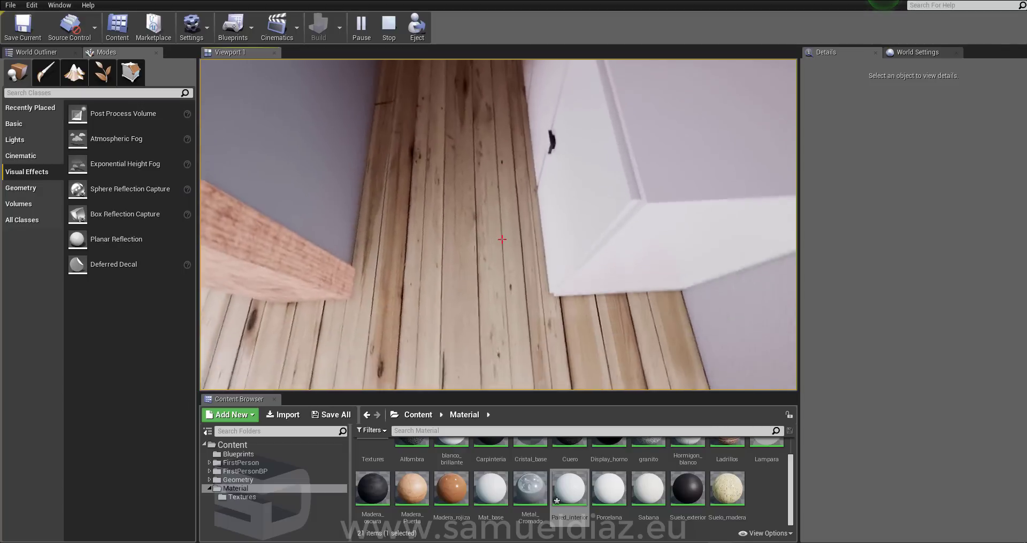
key(w)
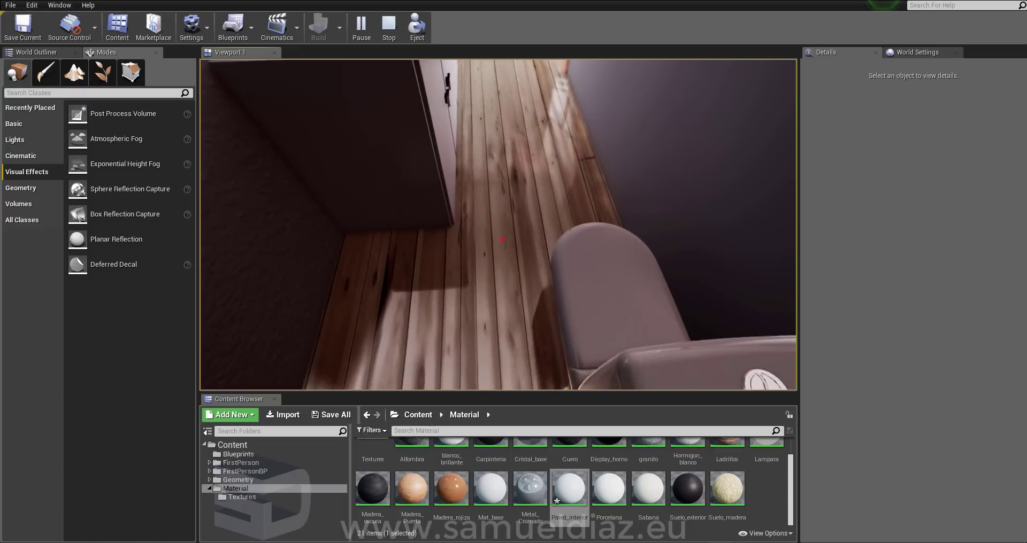
key(w)
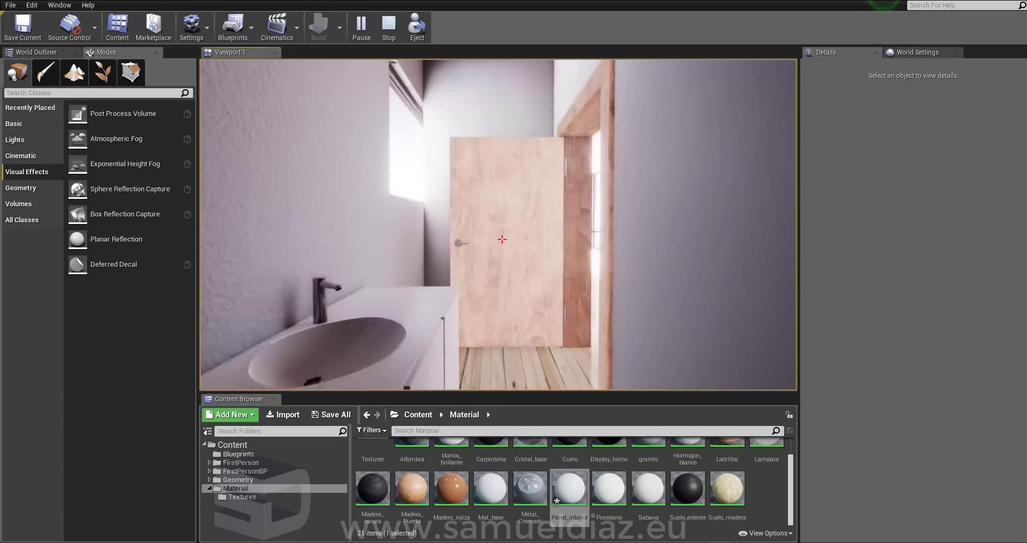
key(w)
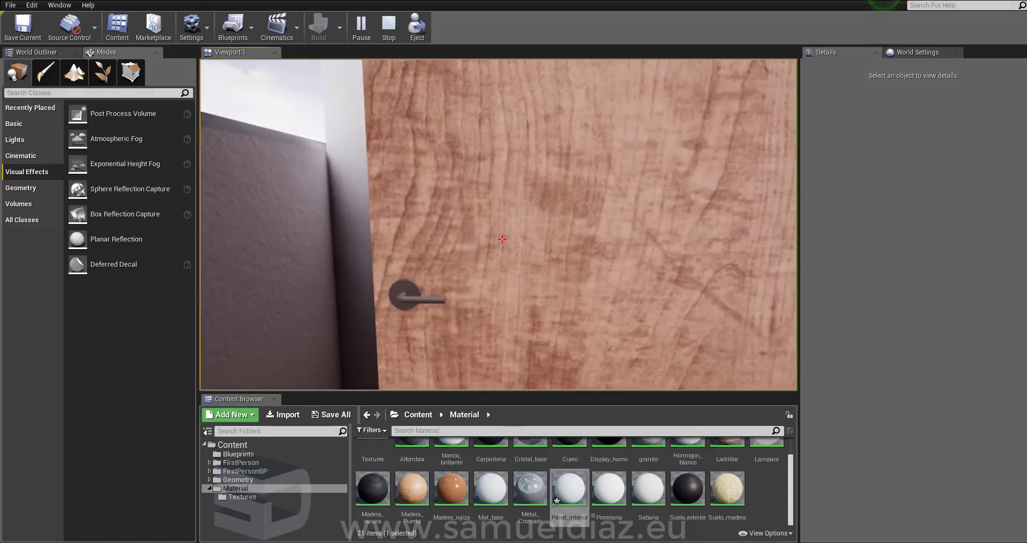
key(s)
key(w)
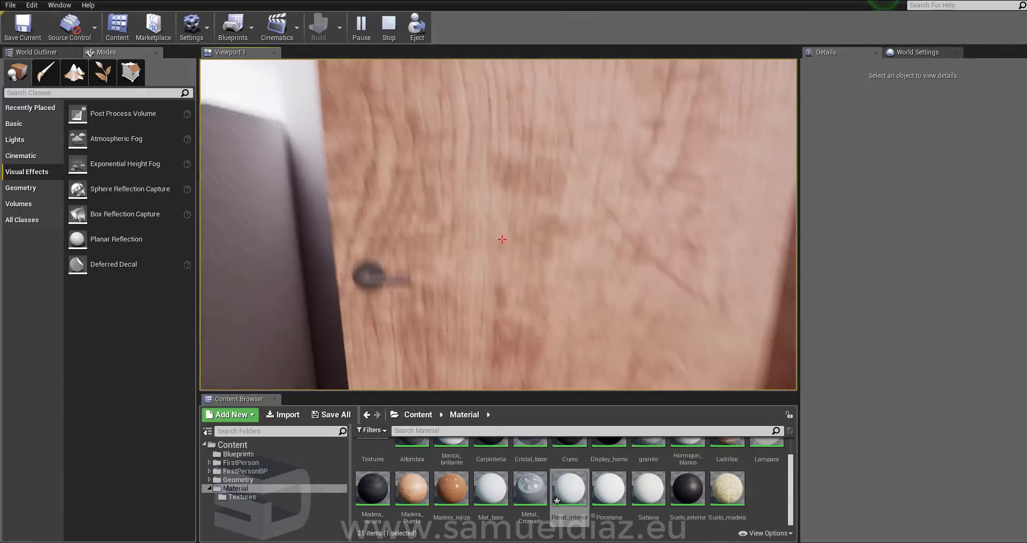
key(s)
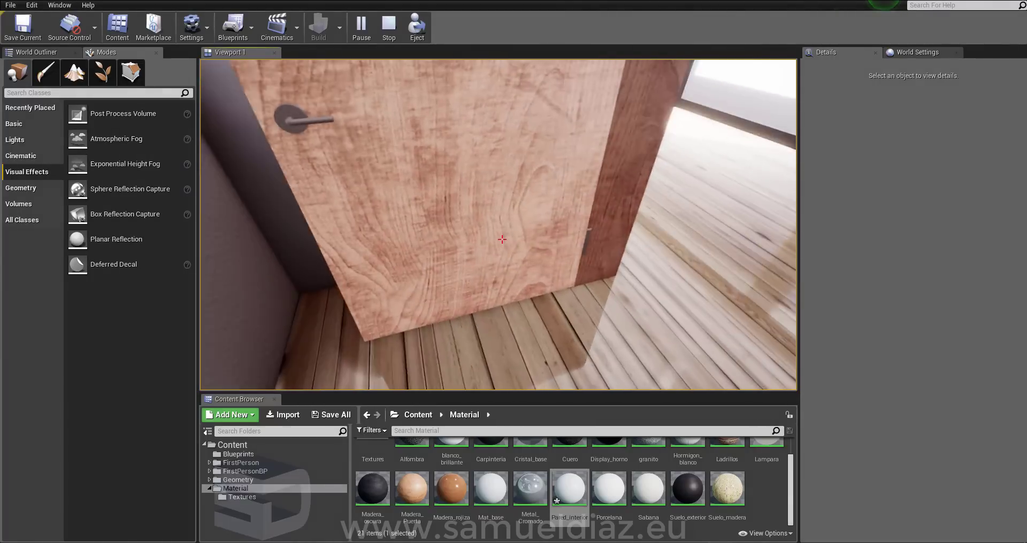
key(w)
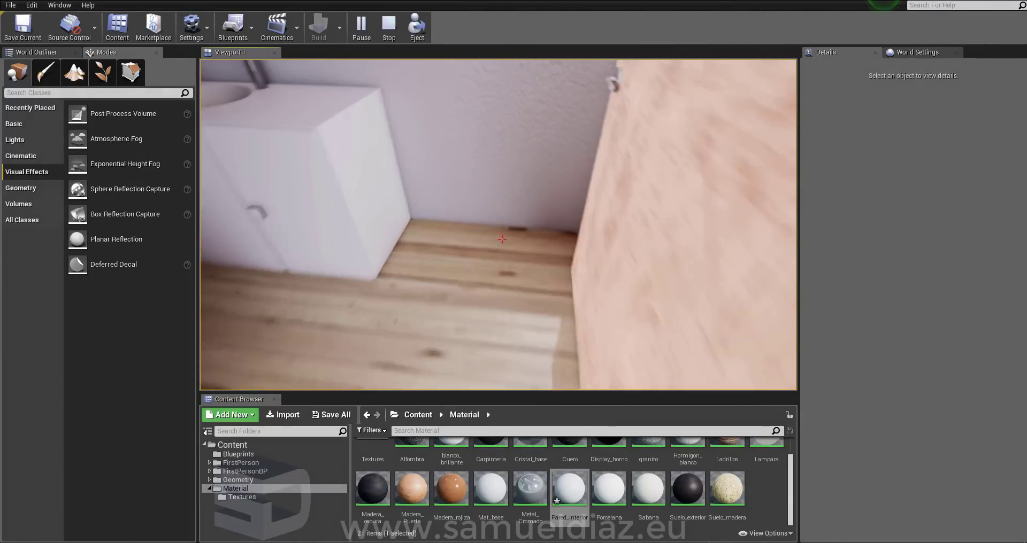
key(s)
key(w)
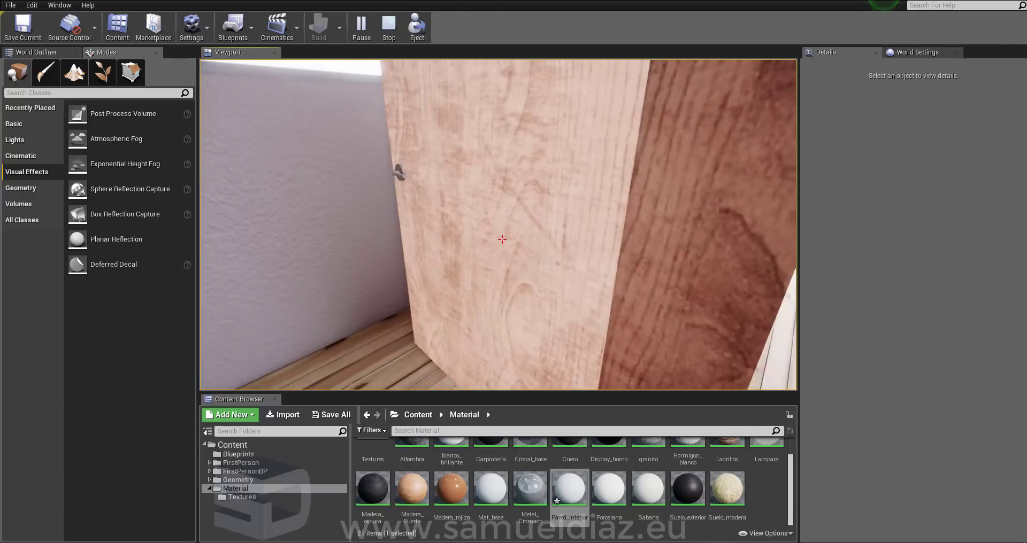
key(s)
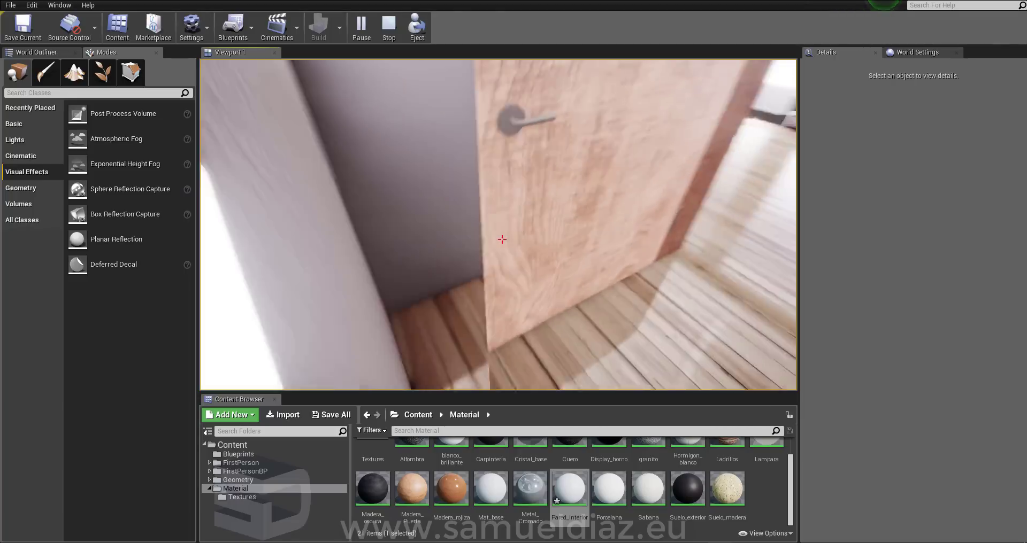
key(s)
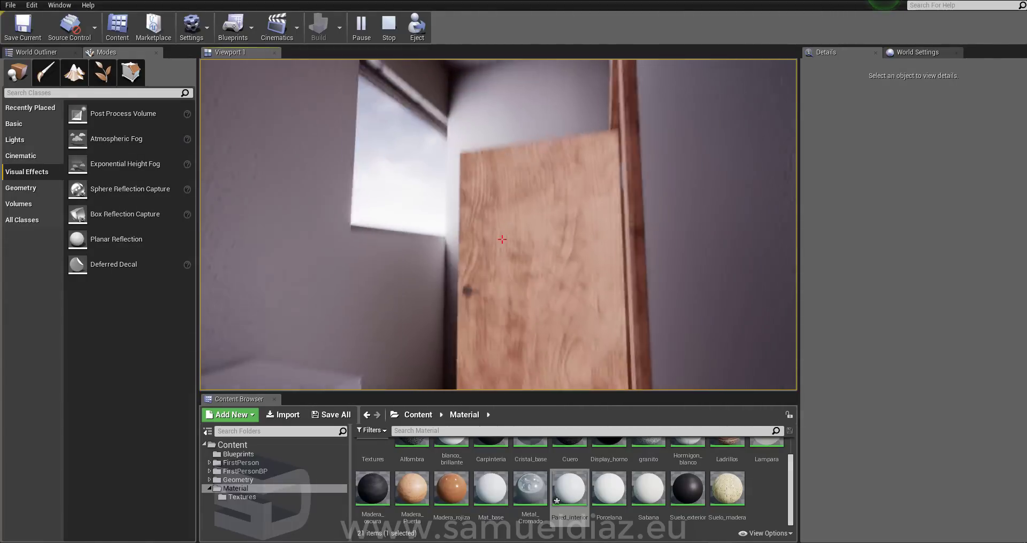
key(s)
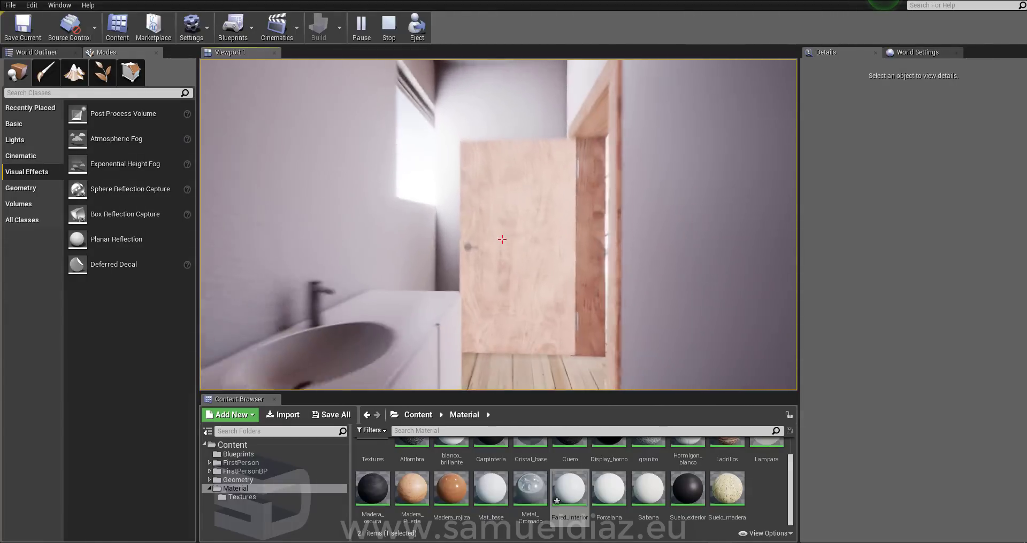
key(w)
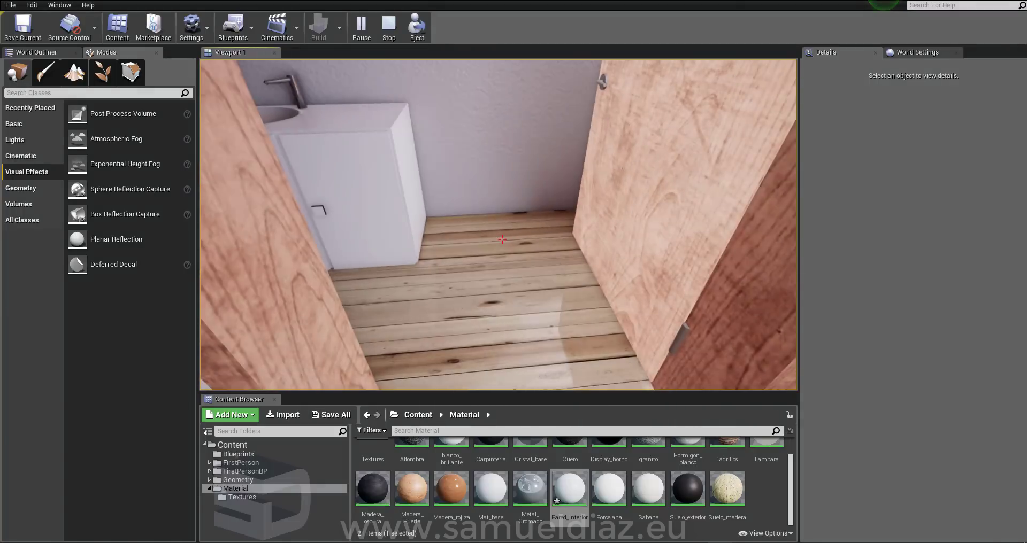
- Walk past the bedroom and through the hallway toward the kitchen
key(w)
key(w)
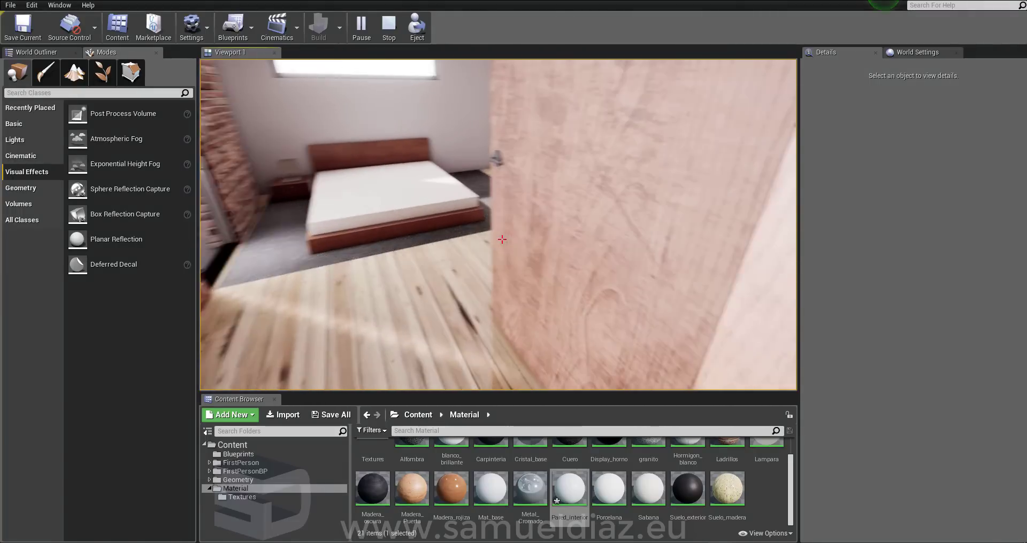
key(w)
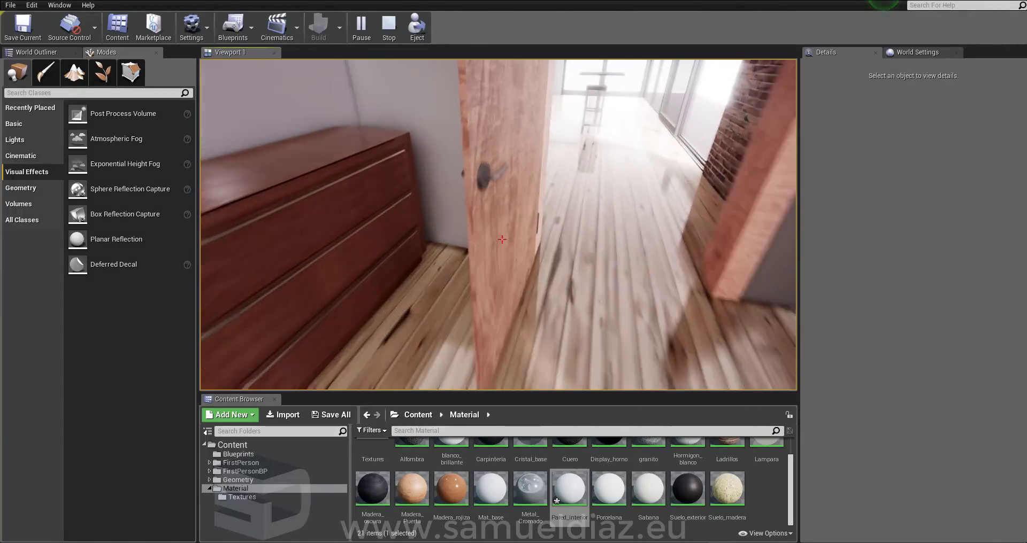
key(w)
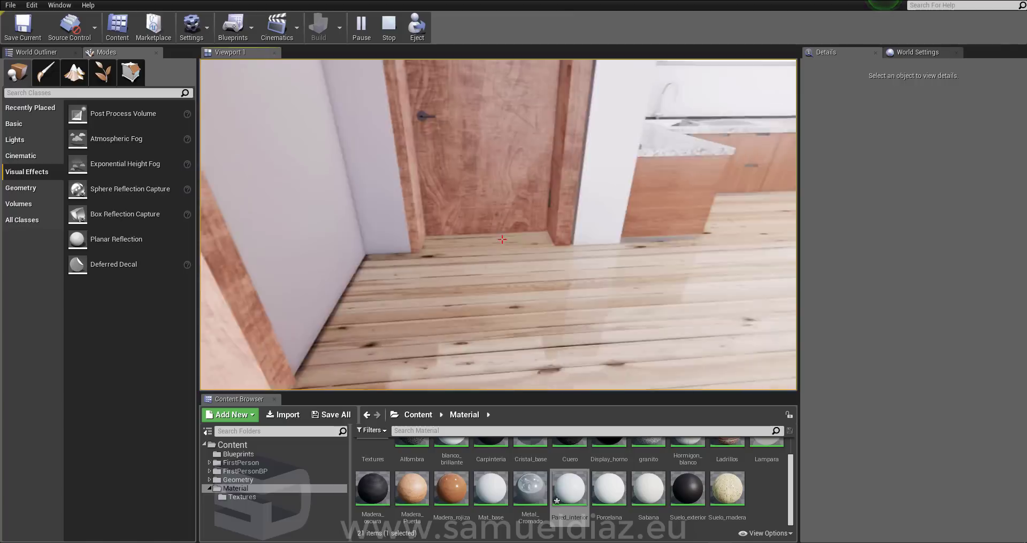
key(s)
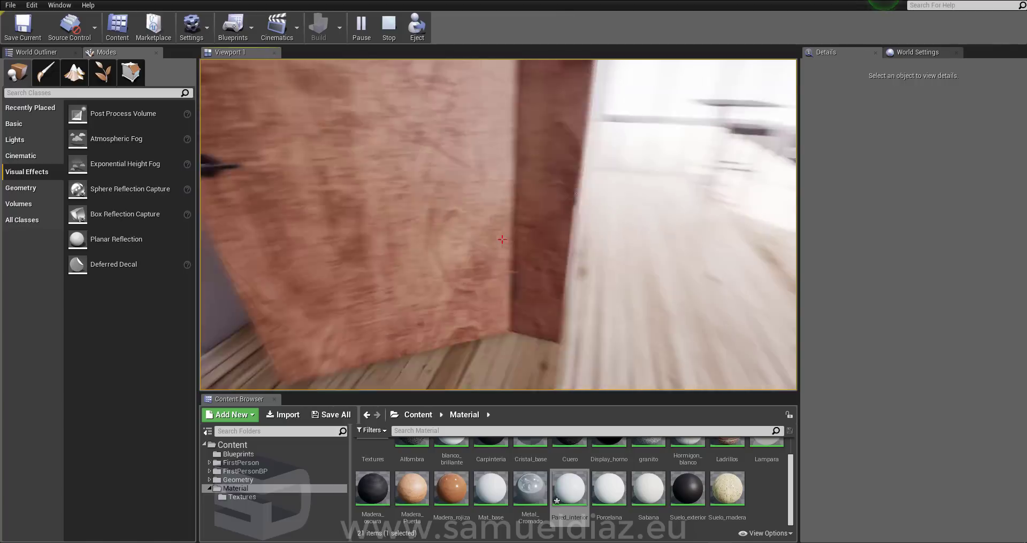
key(w)
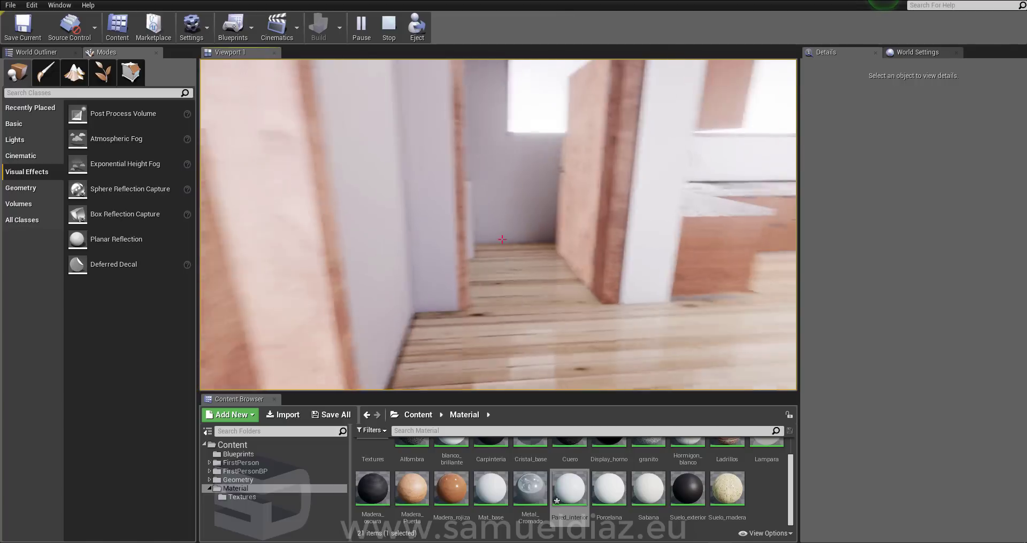
key(s)
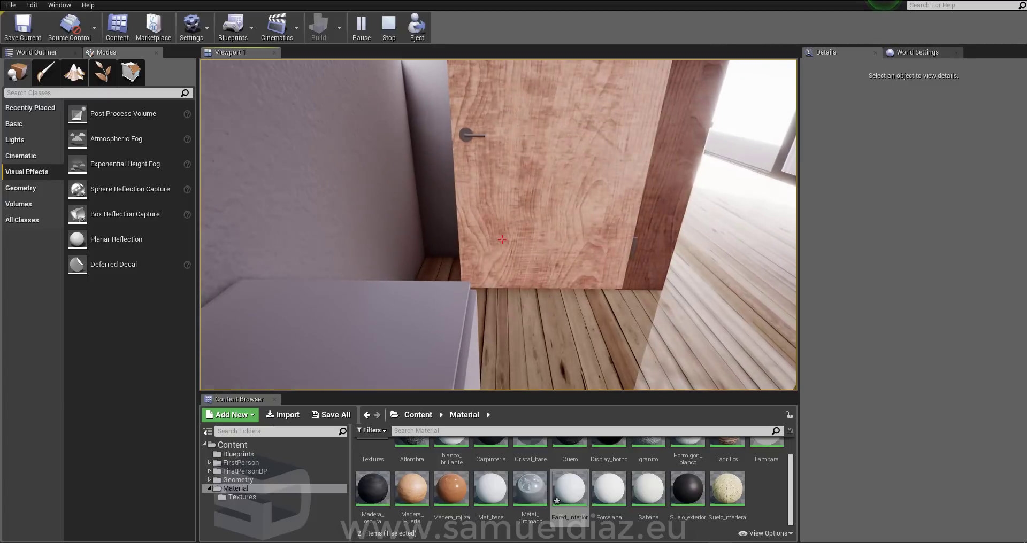
key(w)
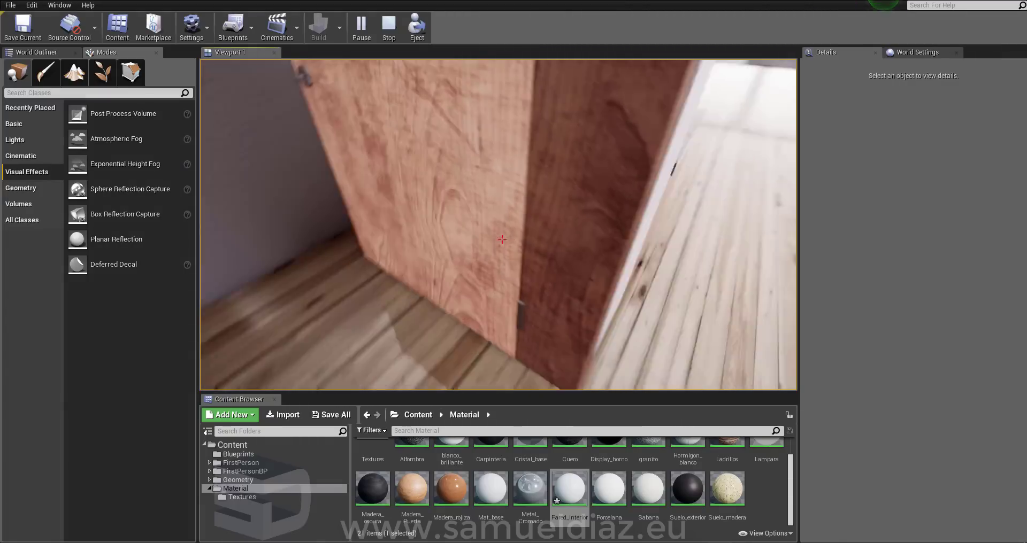
key(w)
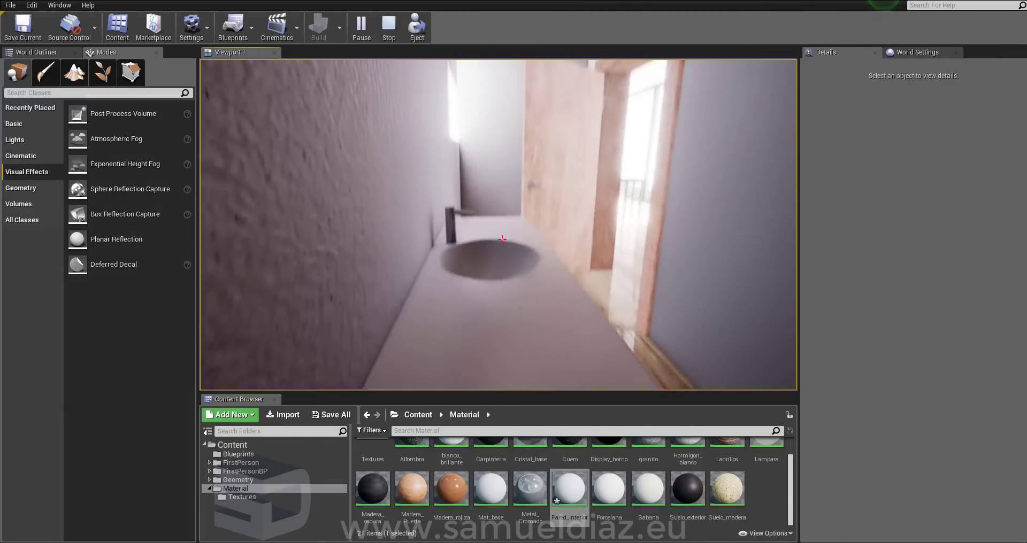
key(s)
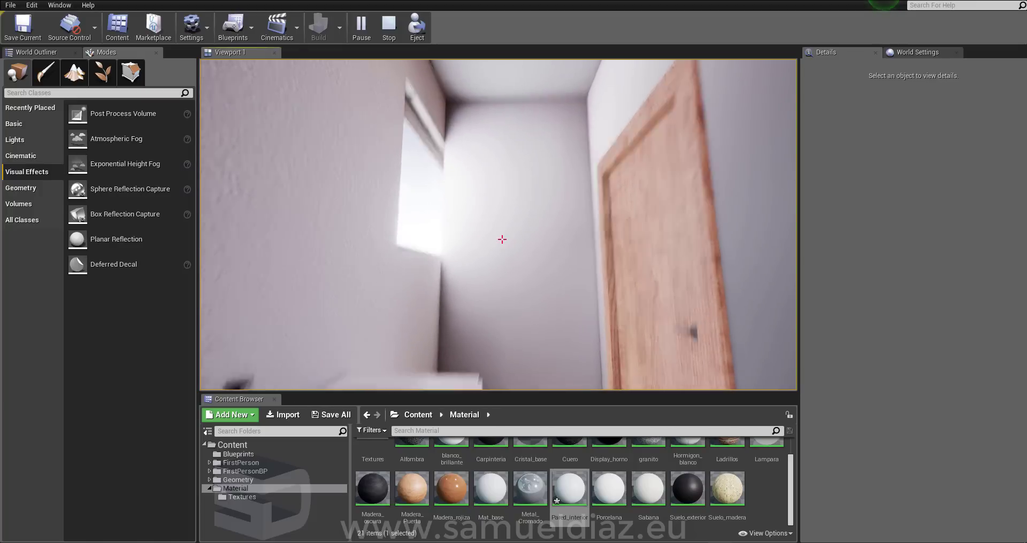
key(s)
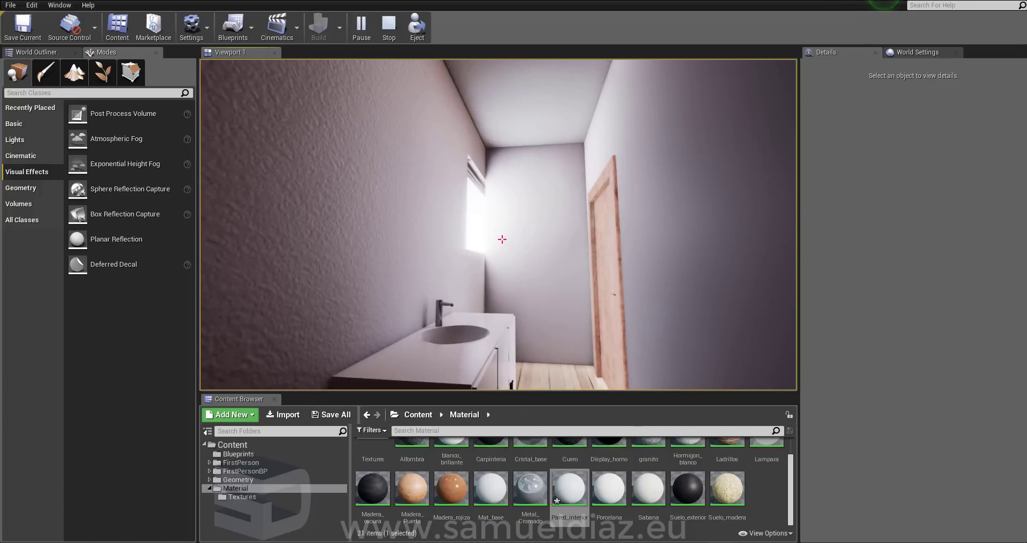
key(w)
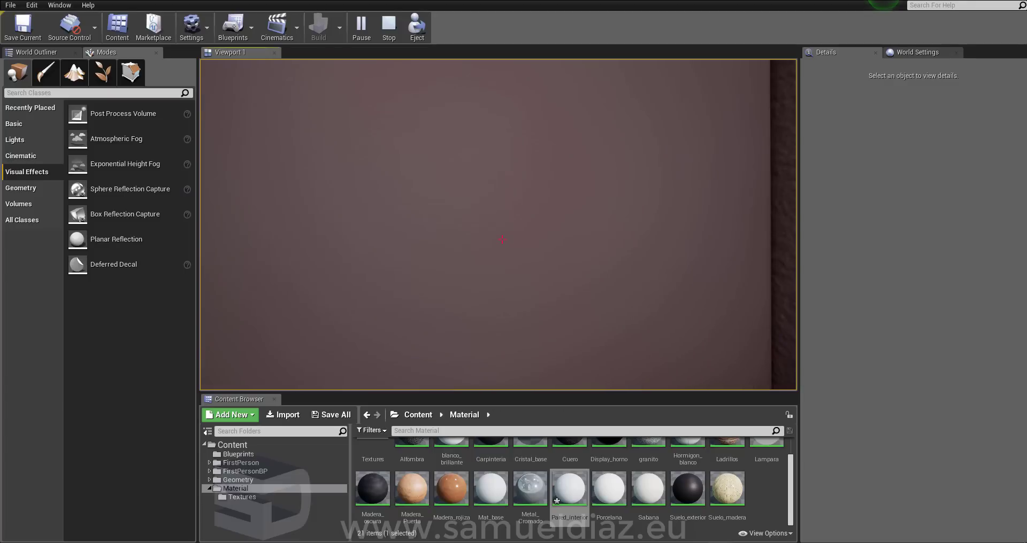
key(s)
key(w)
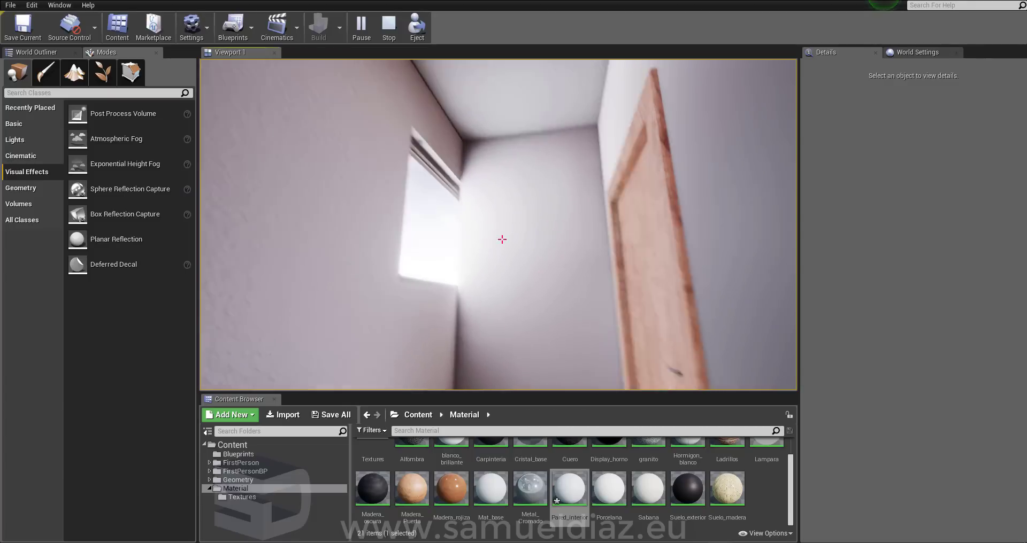
key(w)
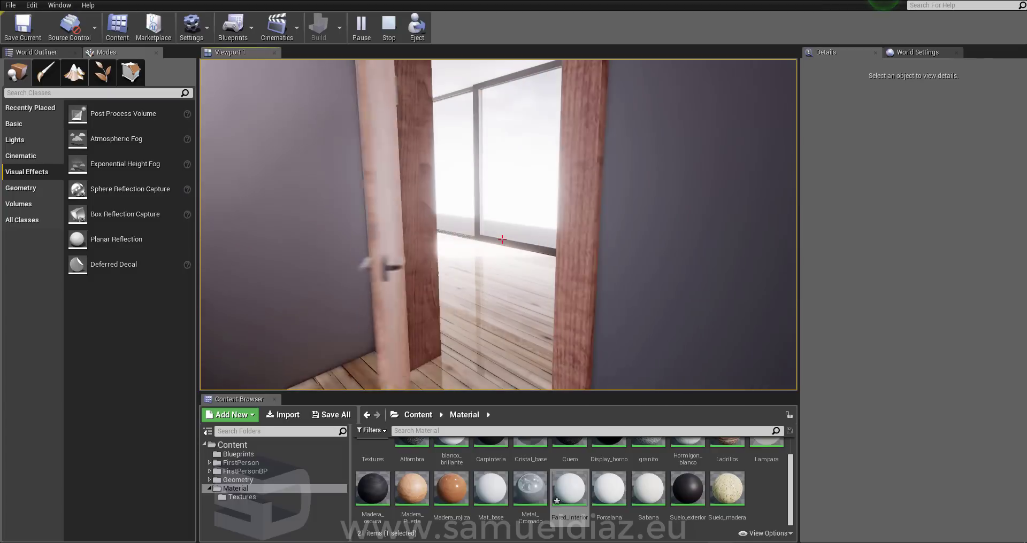
key(w)
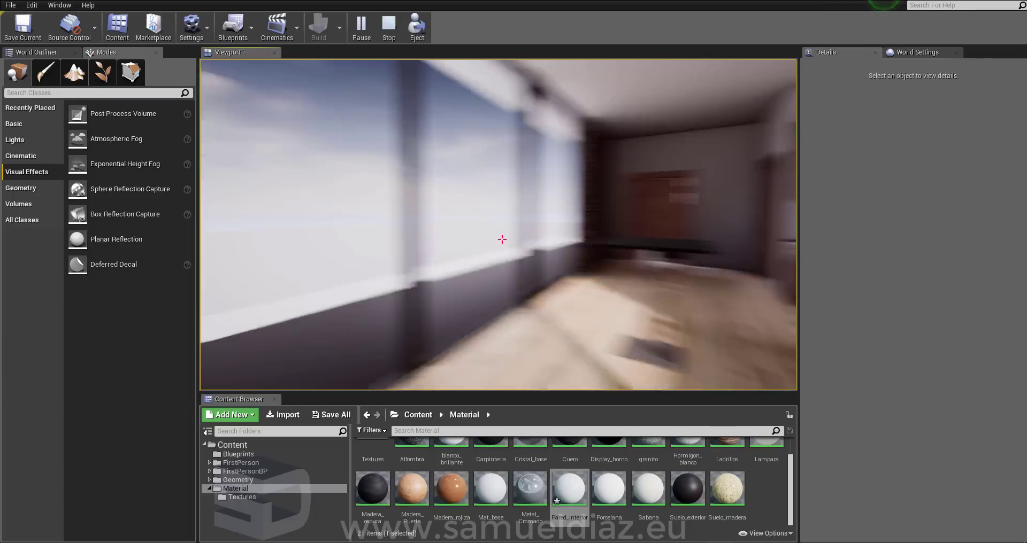
- Look around the kitchen table and window, then exit Play mode with Esc
key(w)
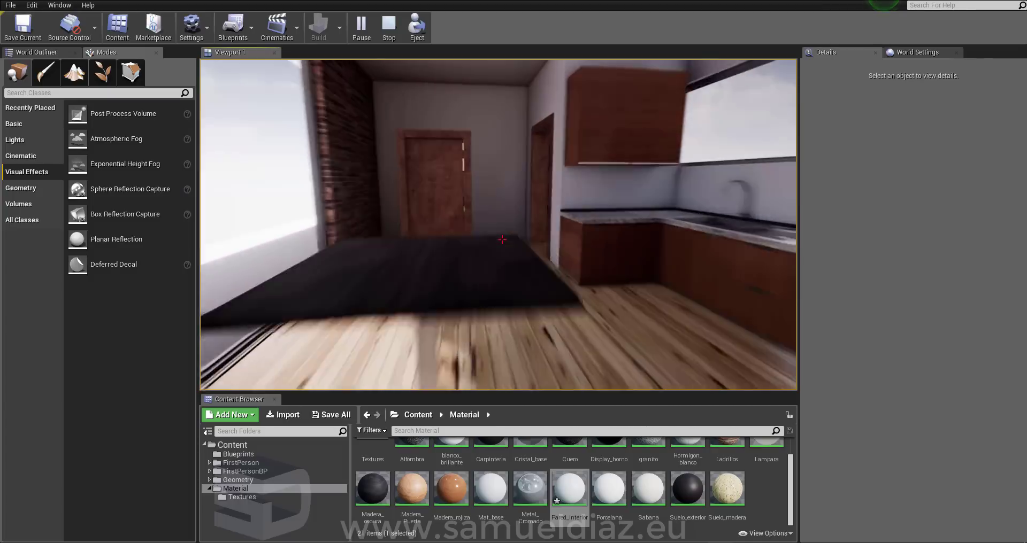
key(w)
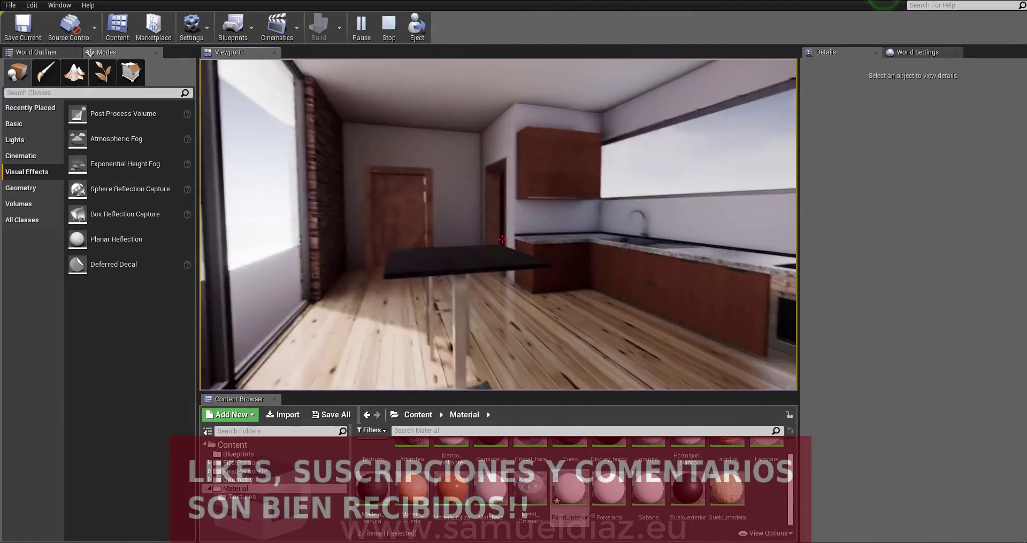
key(s)
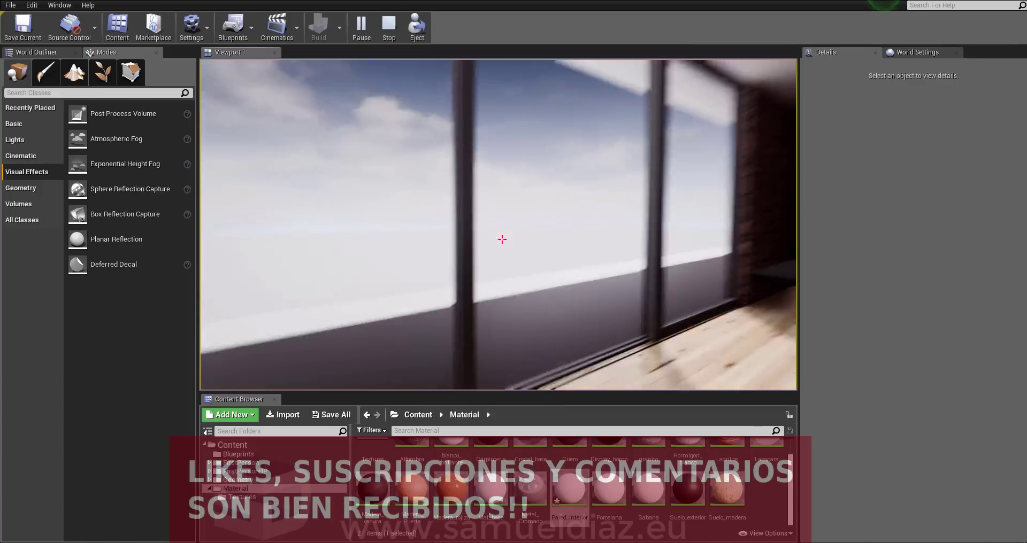
key(w)
key(w)
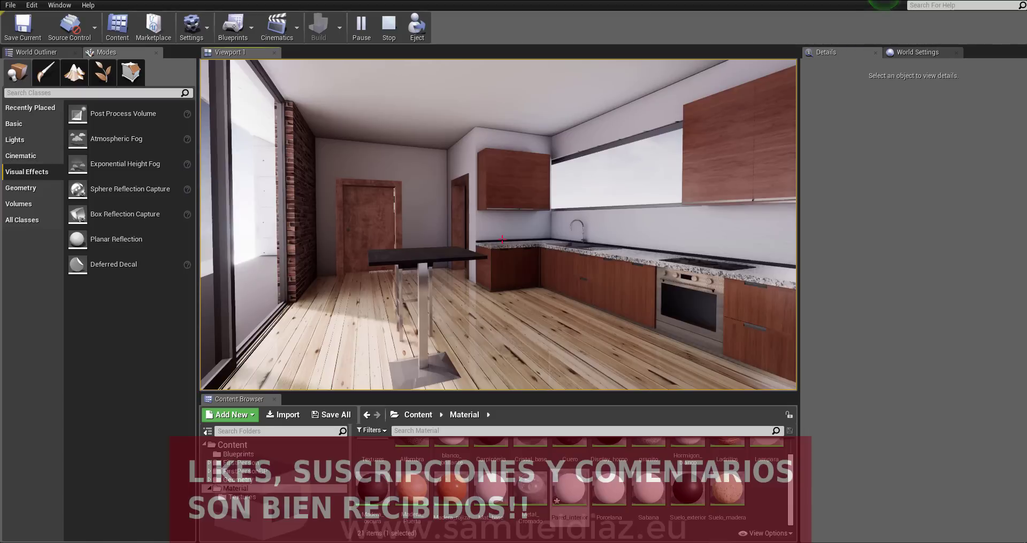
key(Escape)
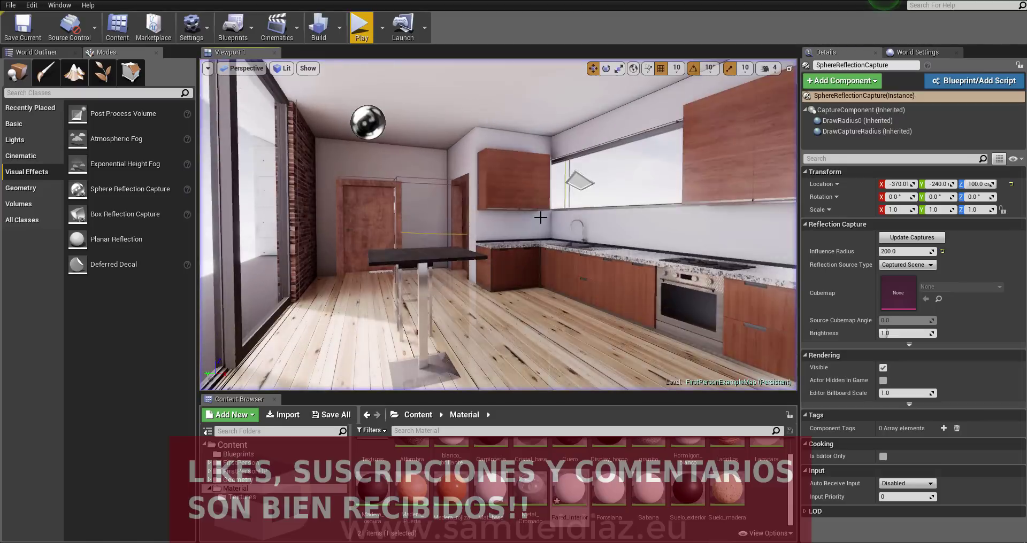